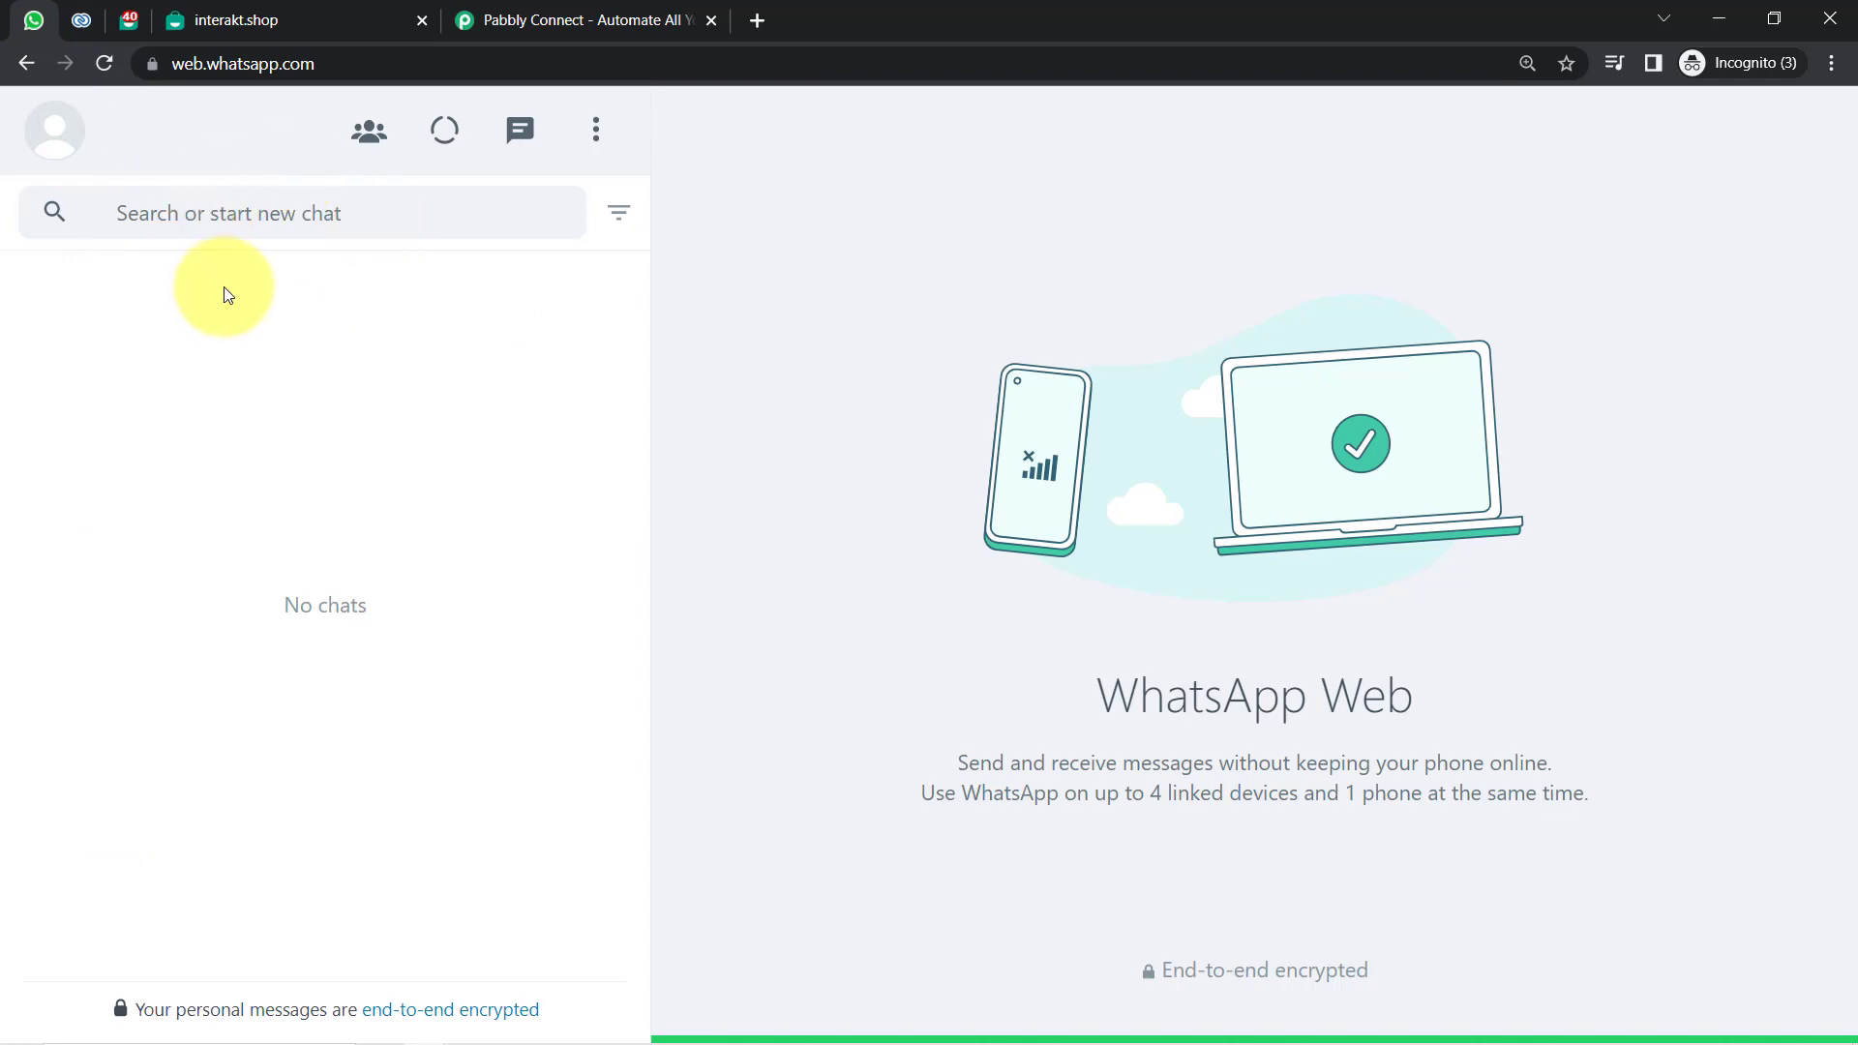
Look over the Interakt inbox and the Zoho CRM leads list along with their web addresses.
left_click(138, 21)
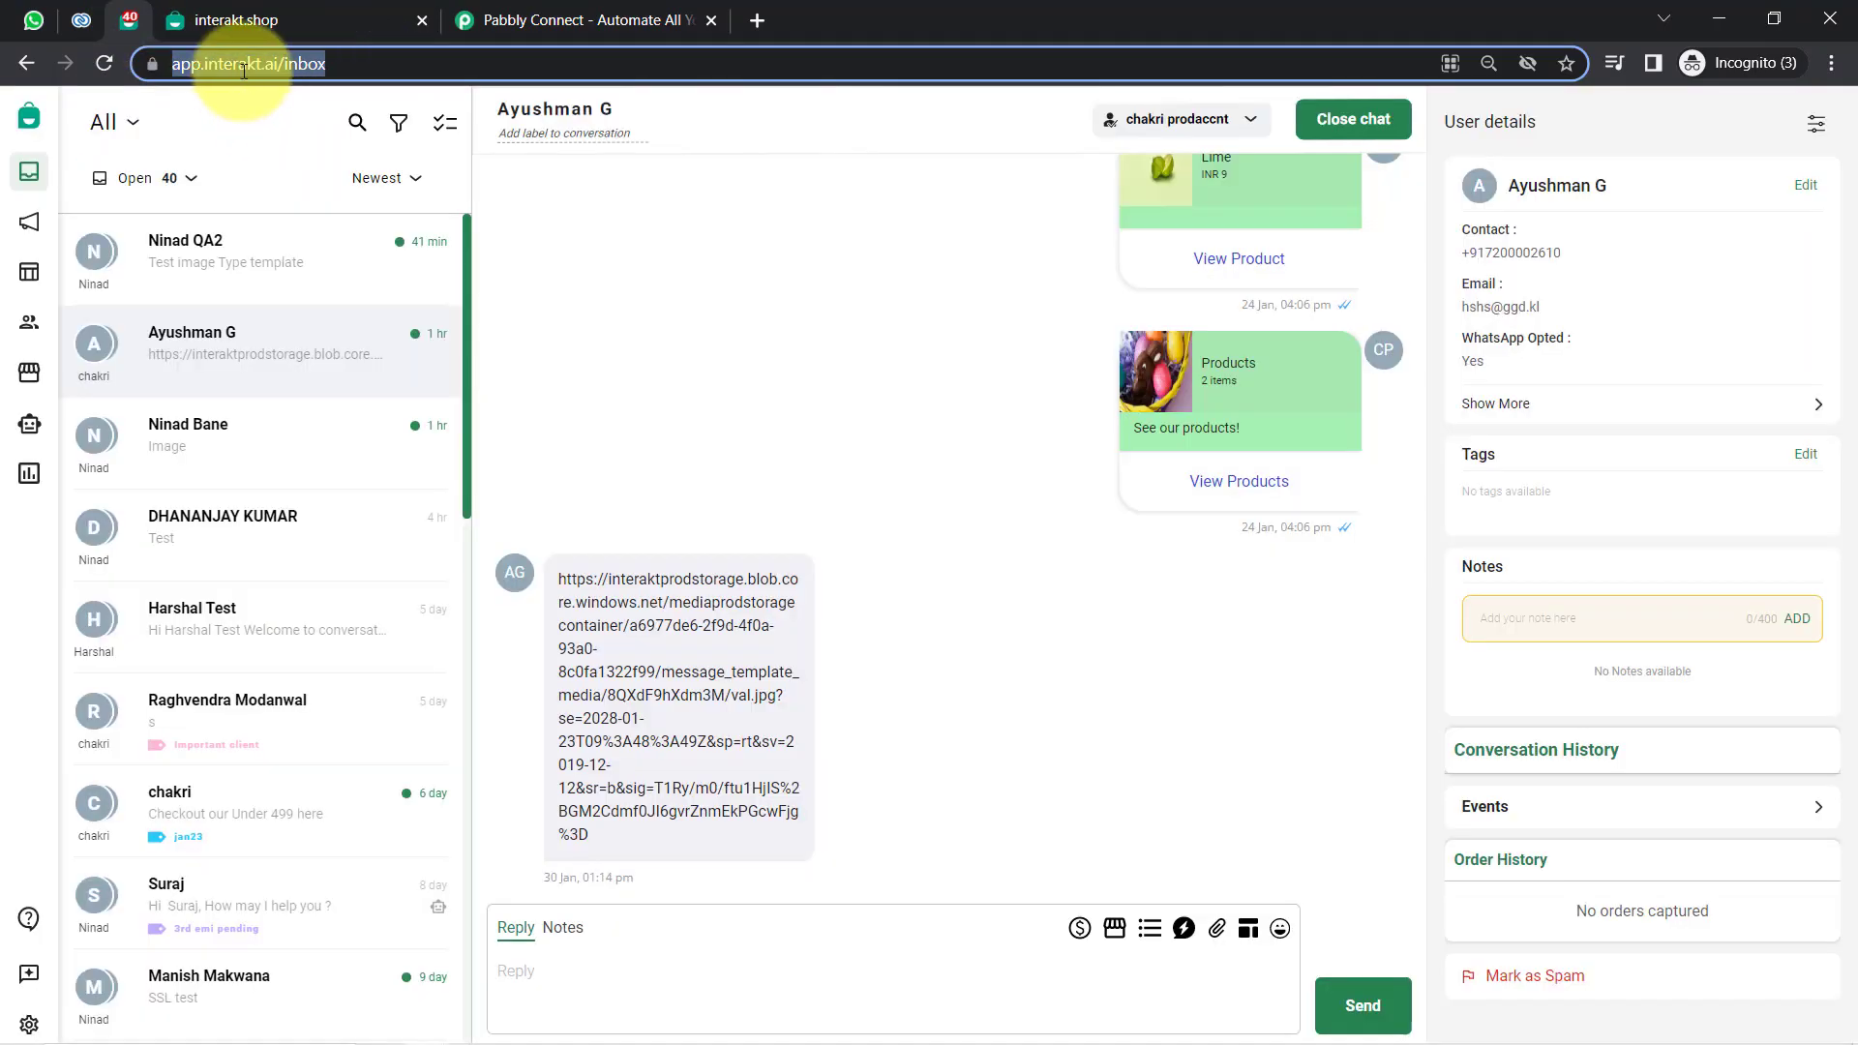
left_click(248, 69)
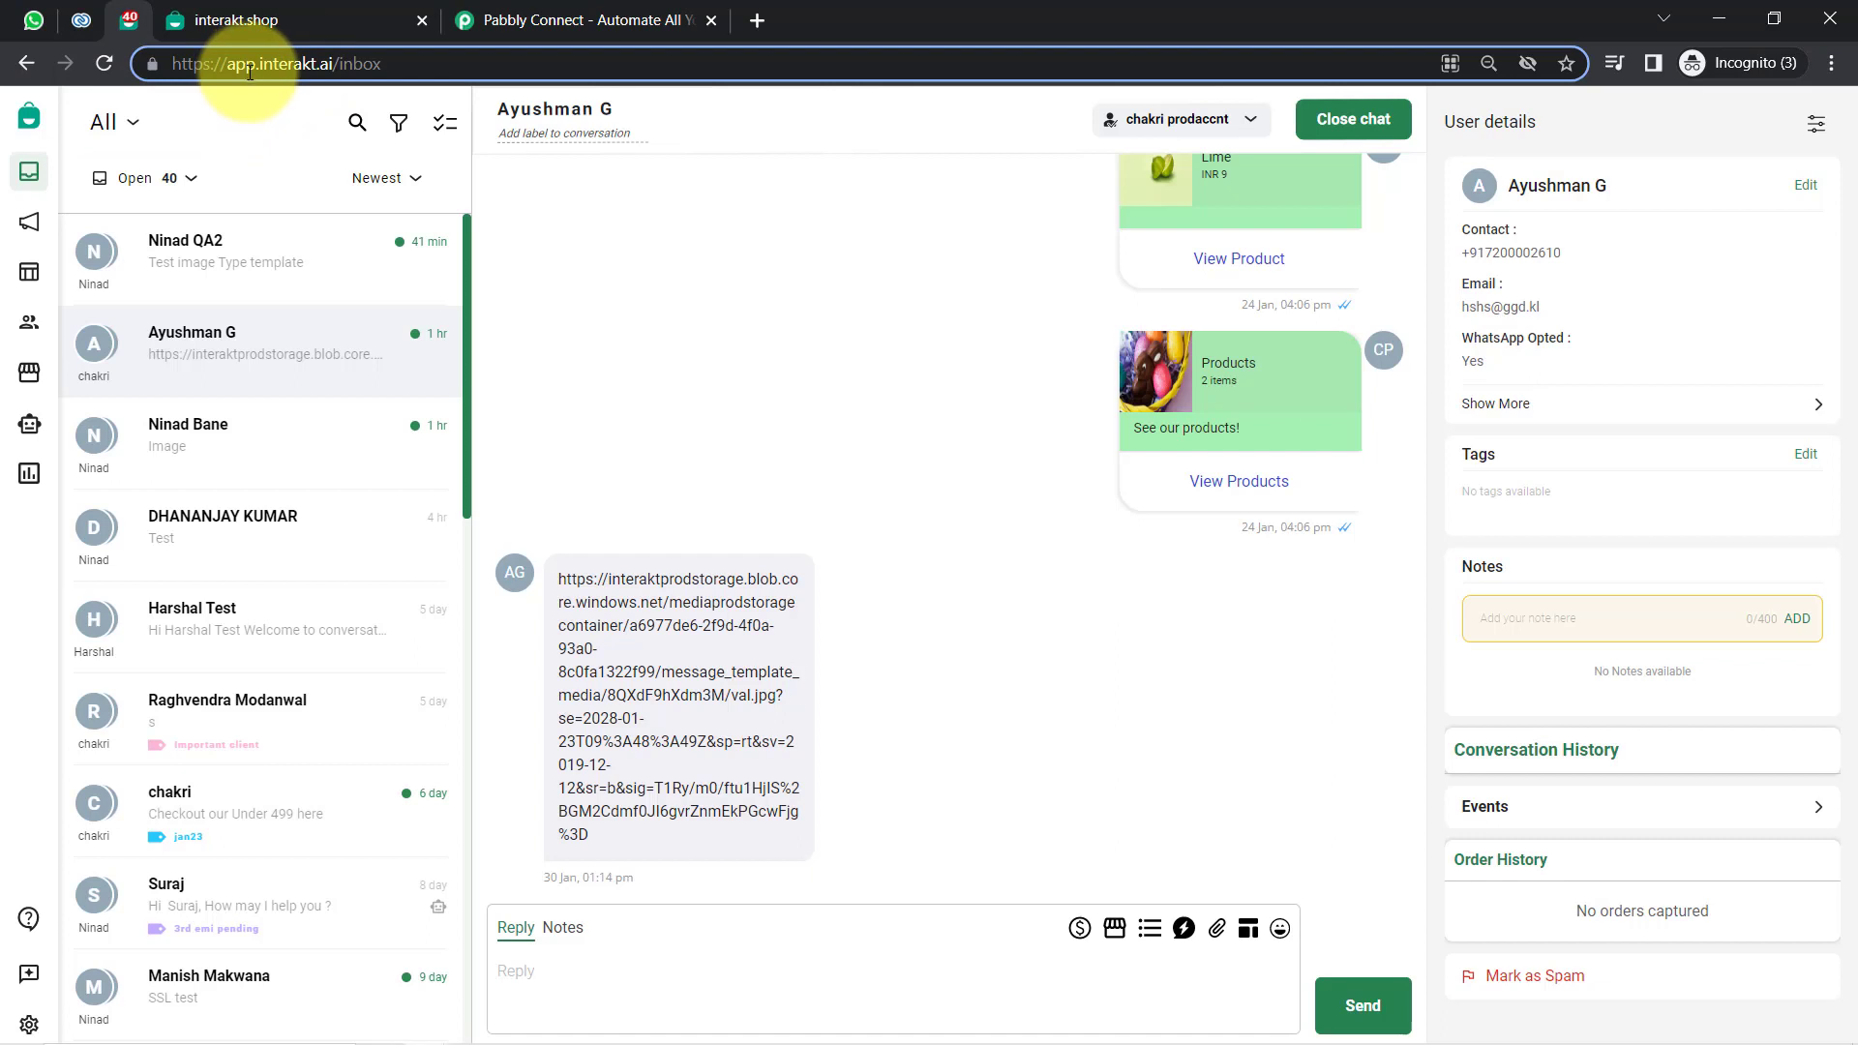
left_click(81, 20)
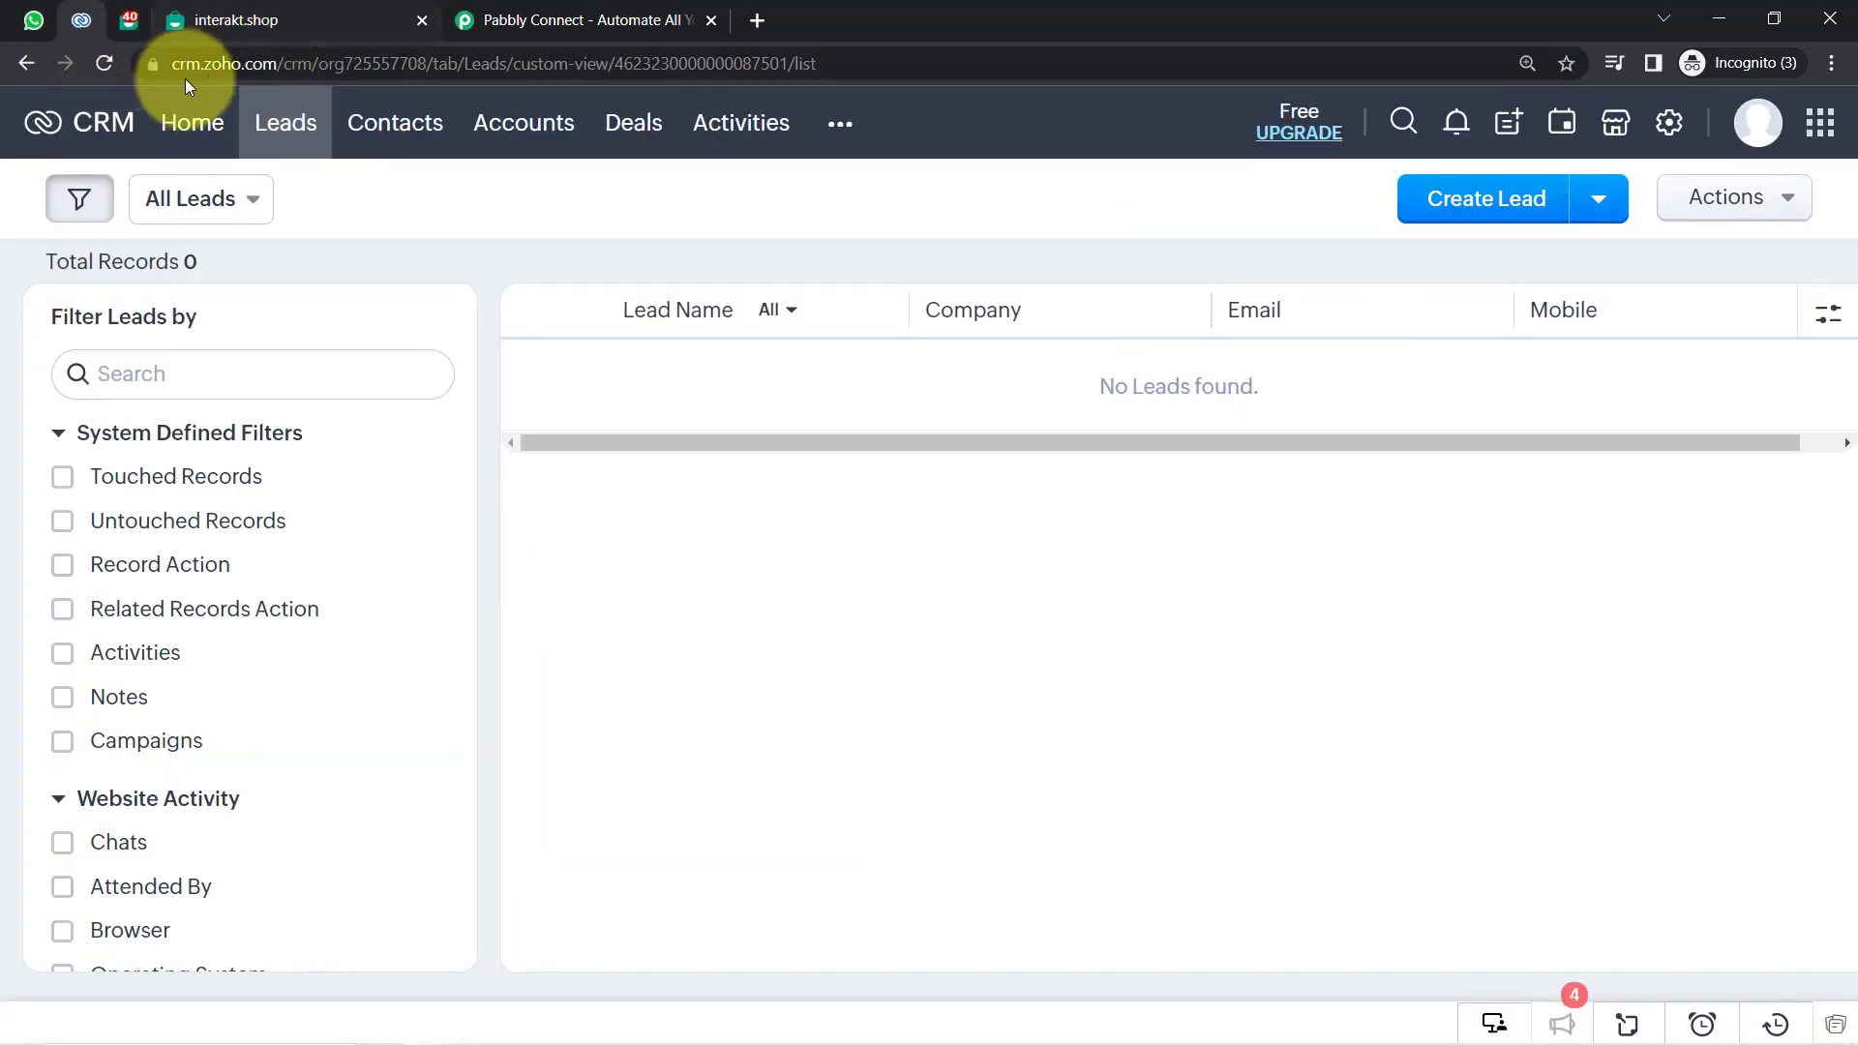
mouse_move(136, 17)
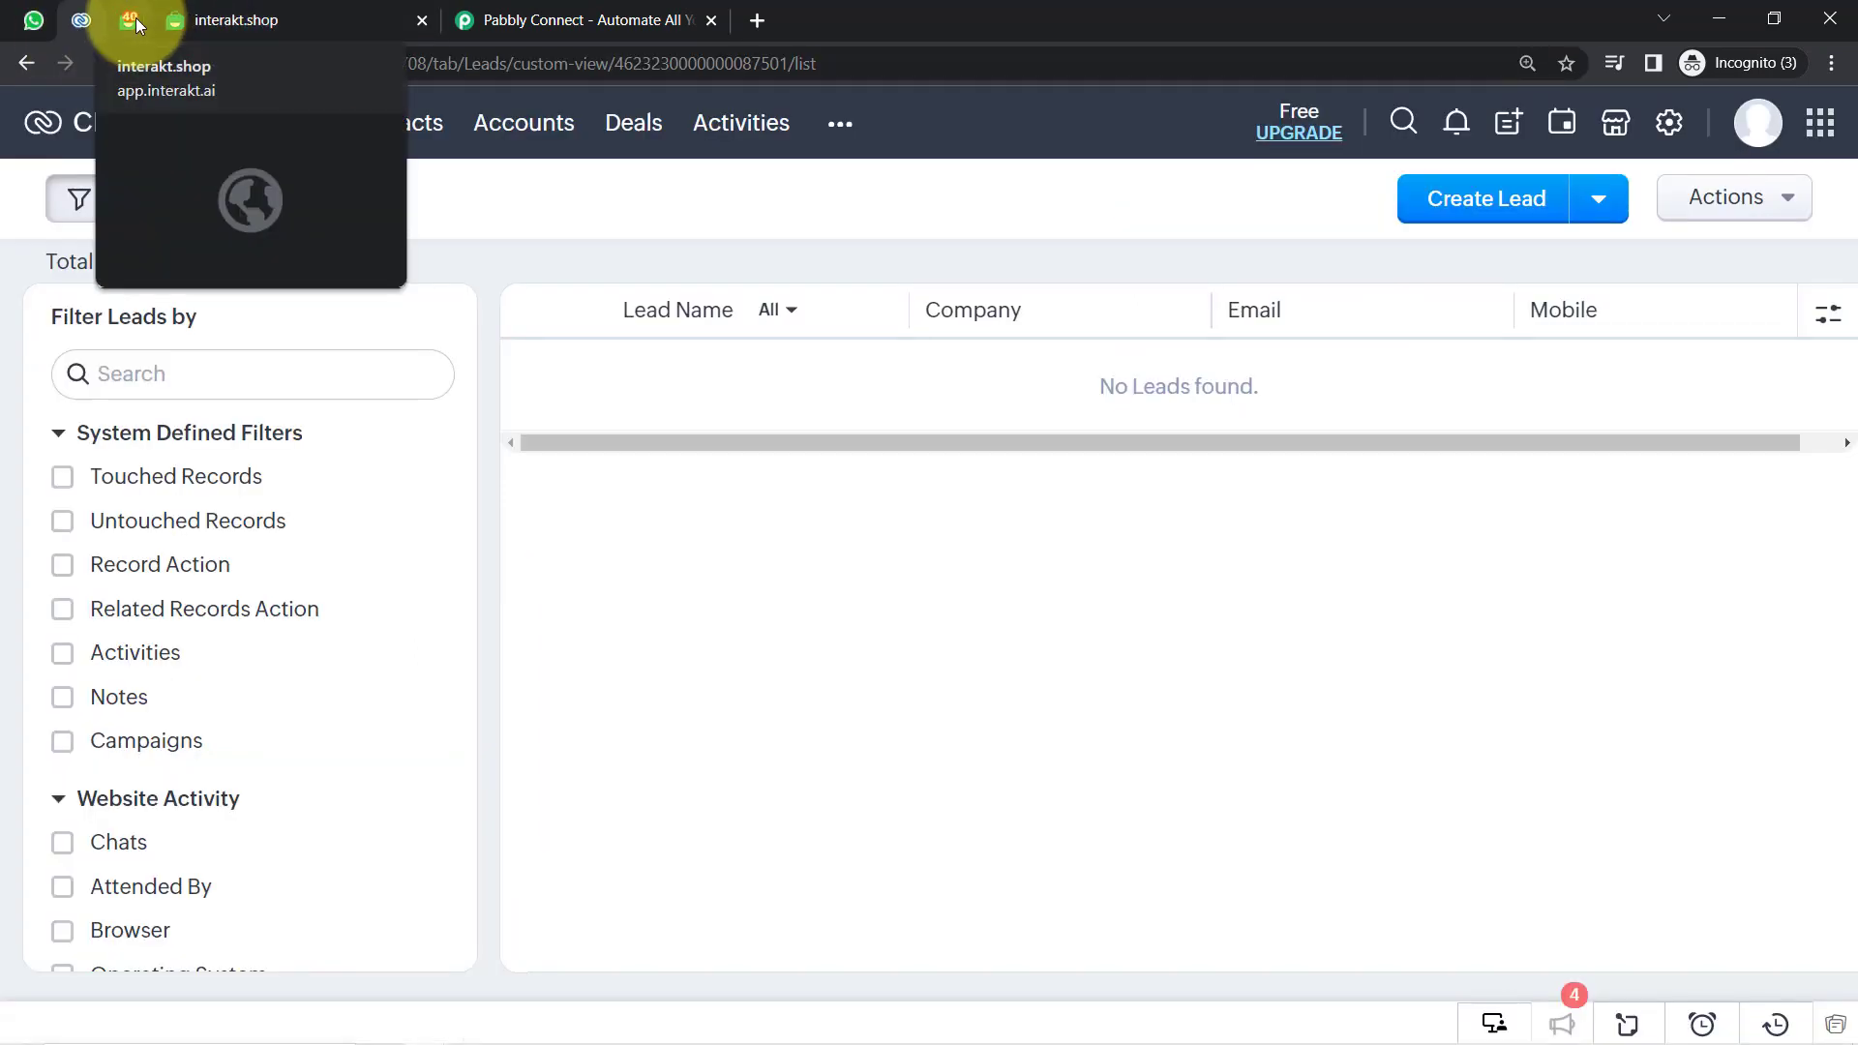
Switch to the Pabbly Connect website and examine its headline and web address.
left_click(517, 20)
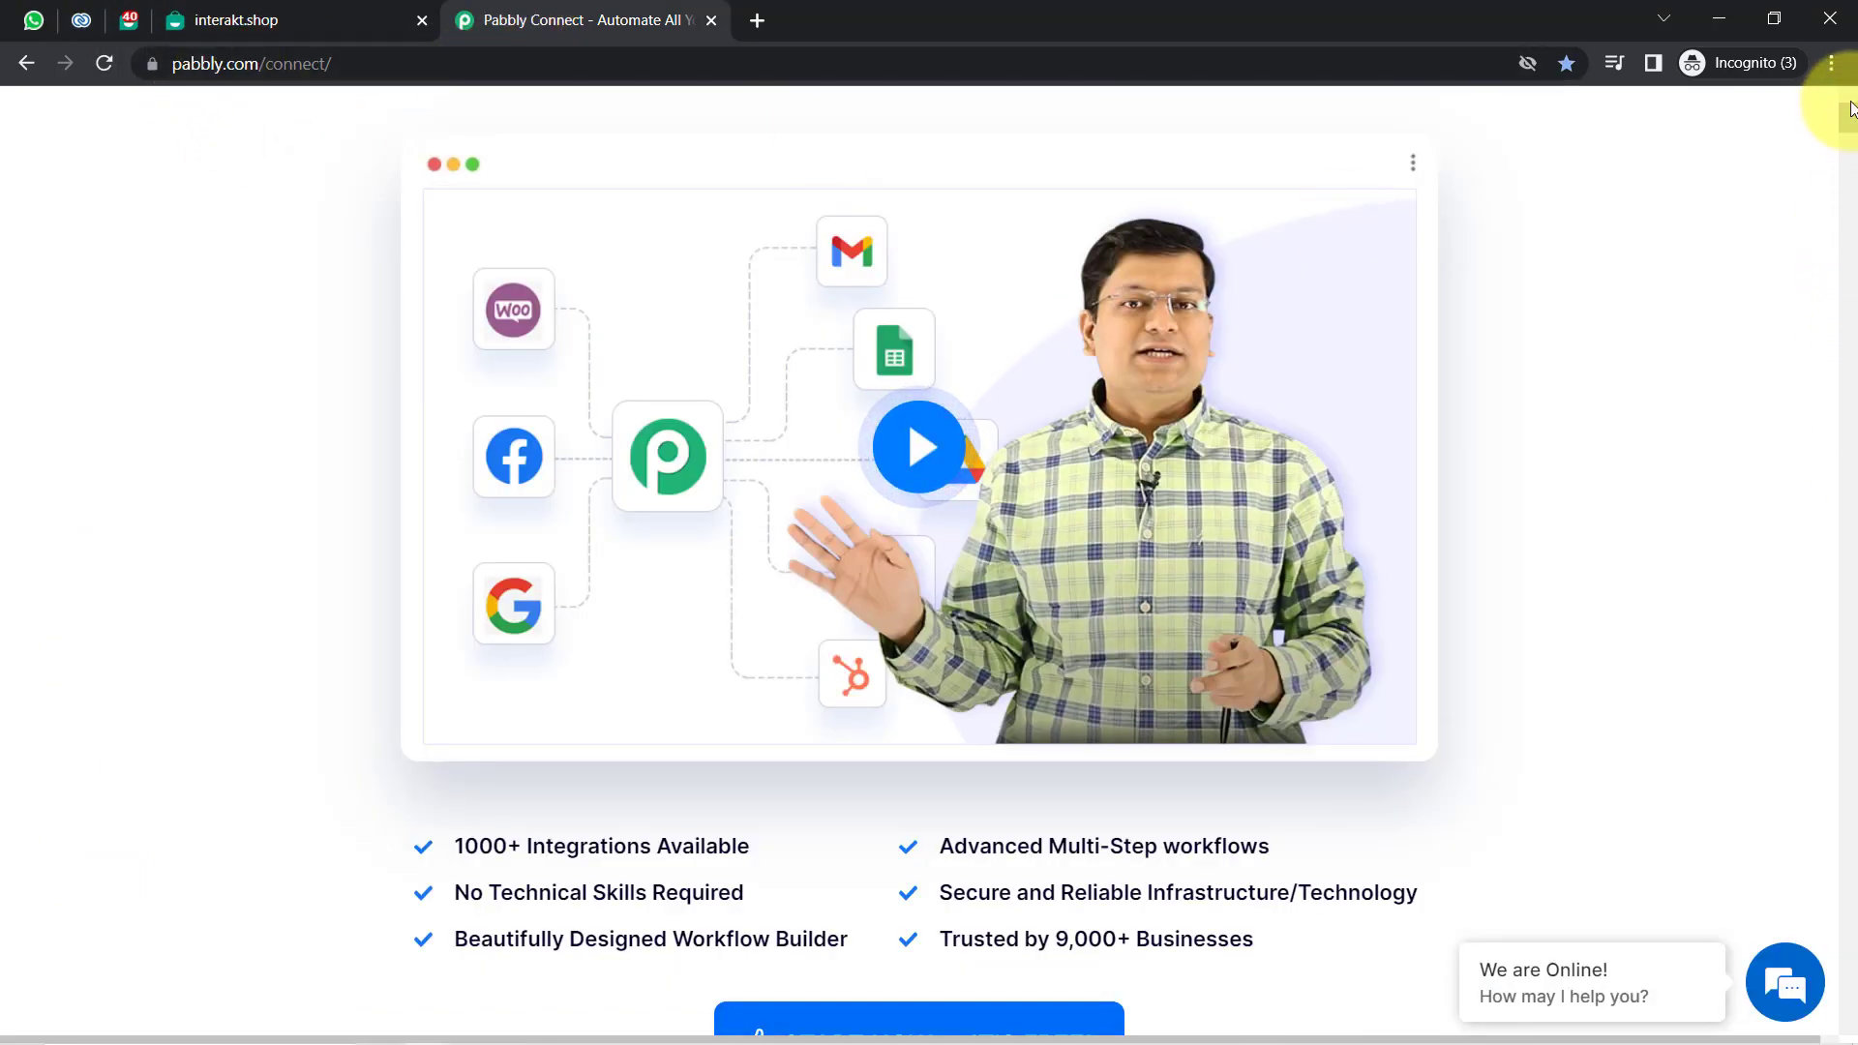
scroll(1847, 106, "up", 5)
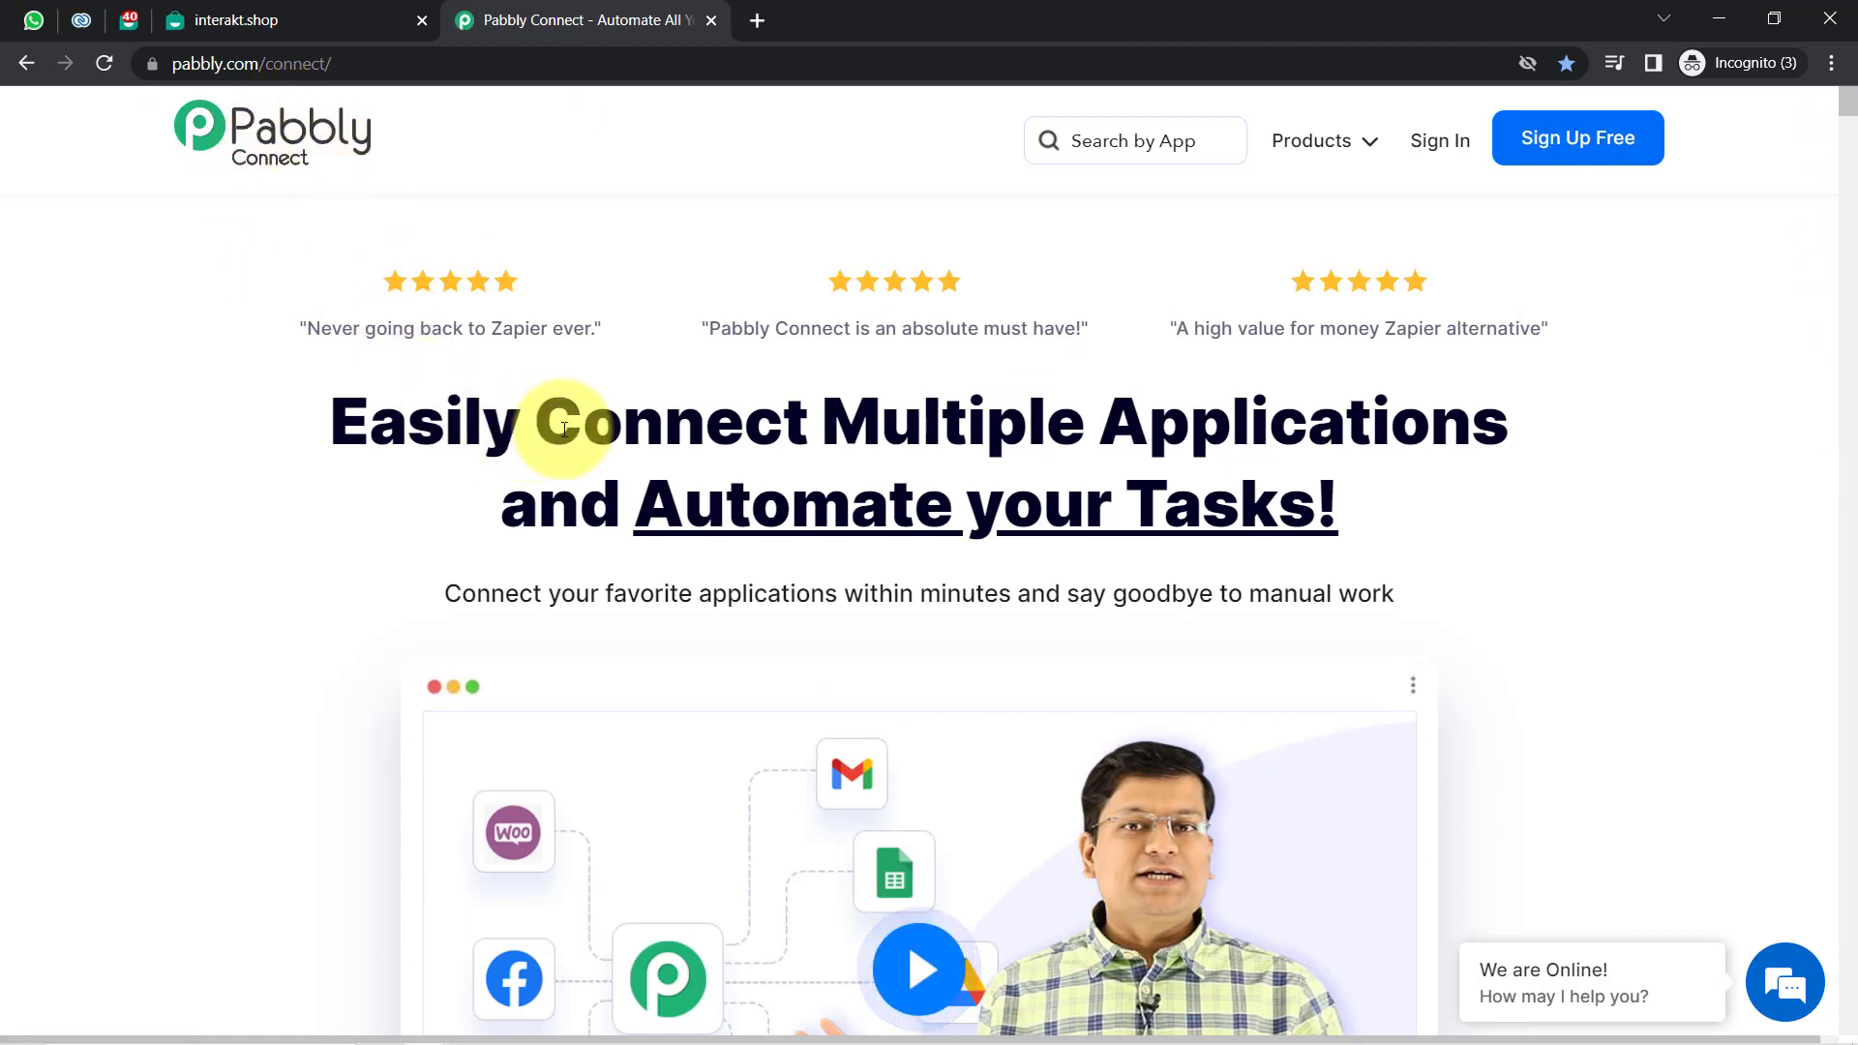
left_click_drag(538, 421, 1091, 501)
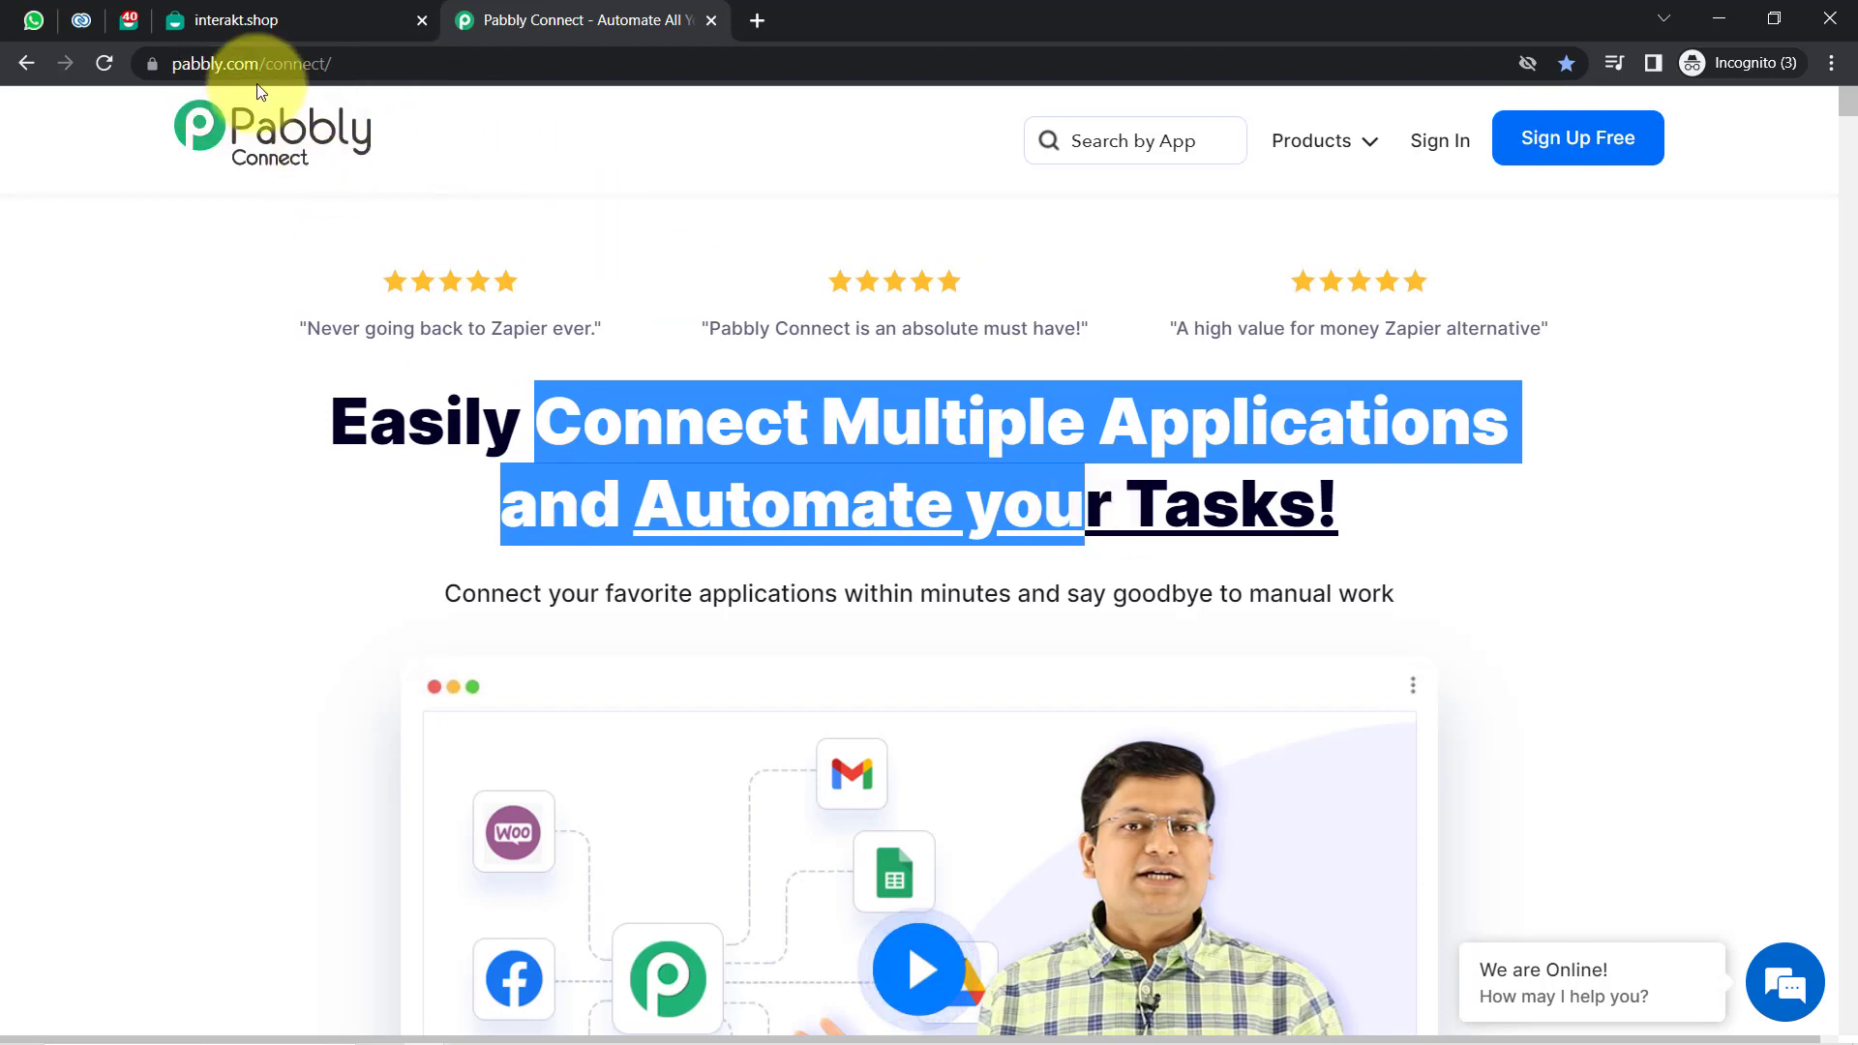
left_click(236, 60)
double_click(362, 64)
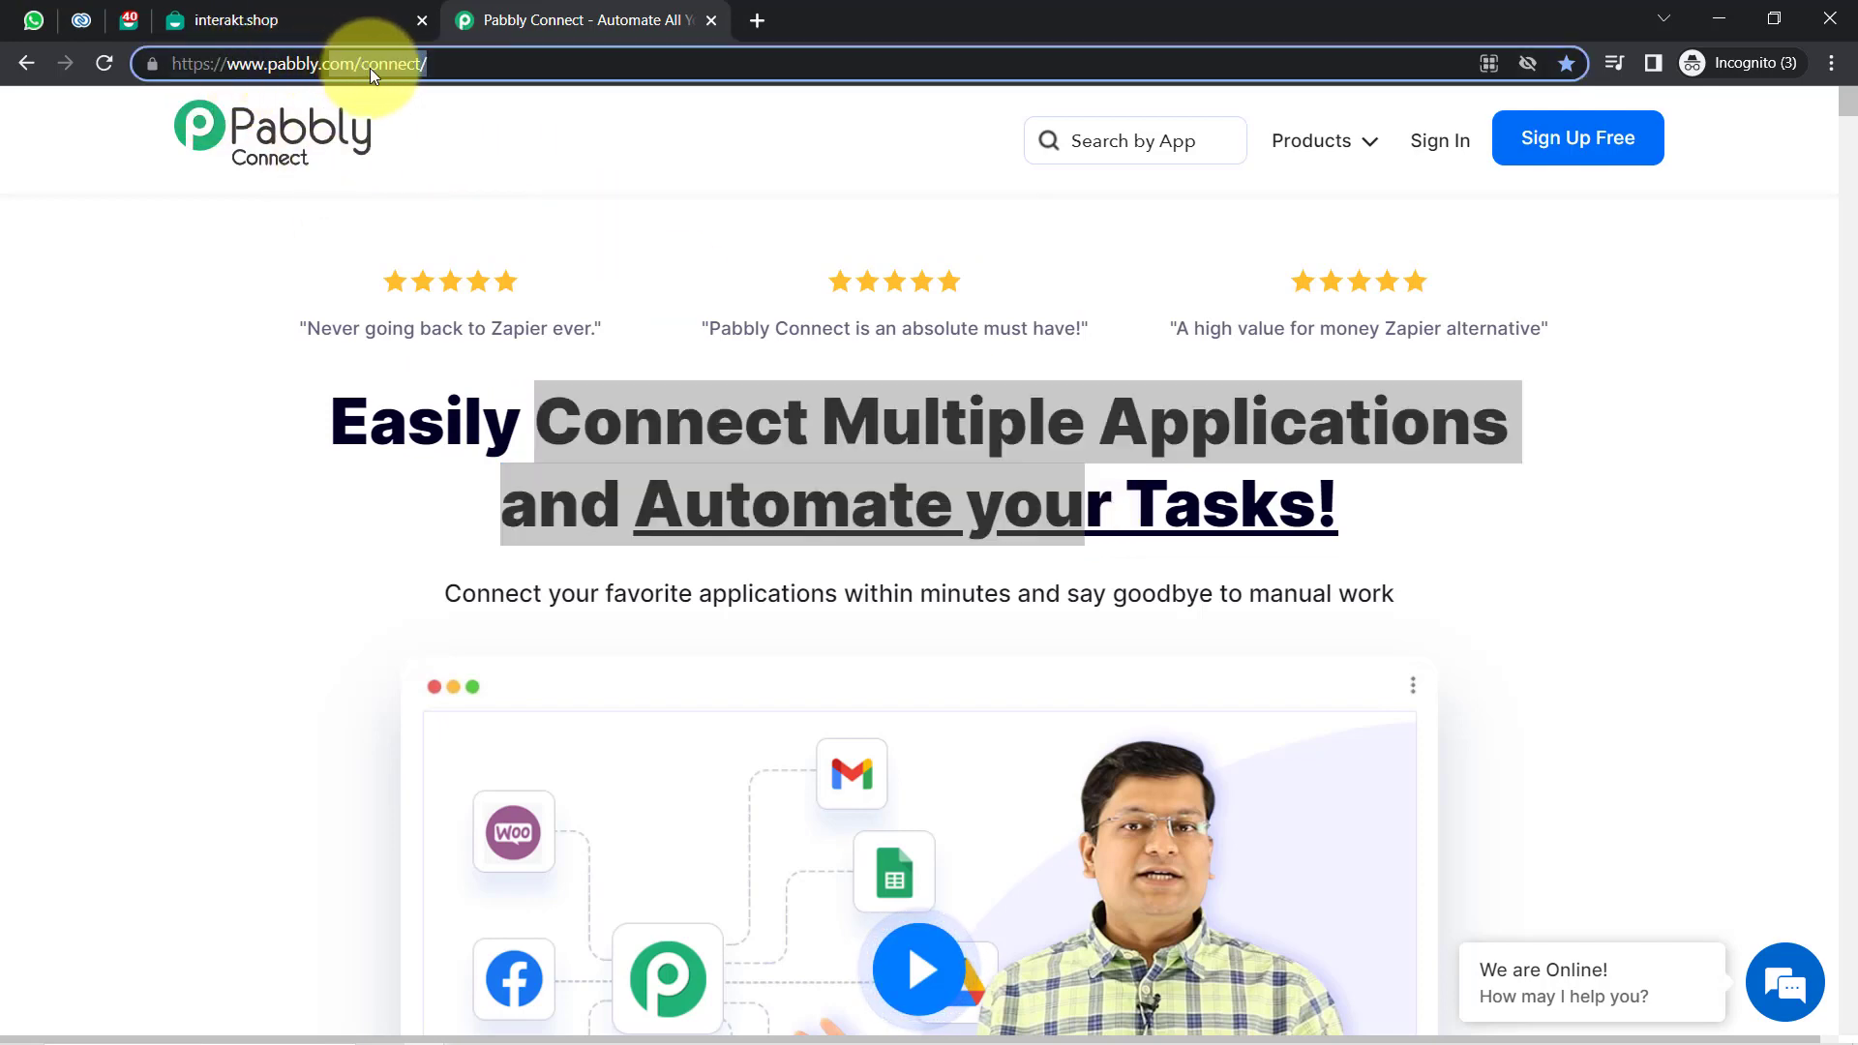
key("ctrl+shift+Left")
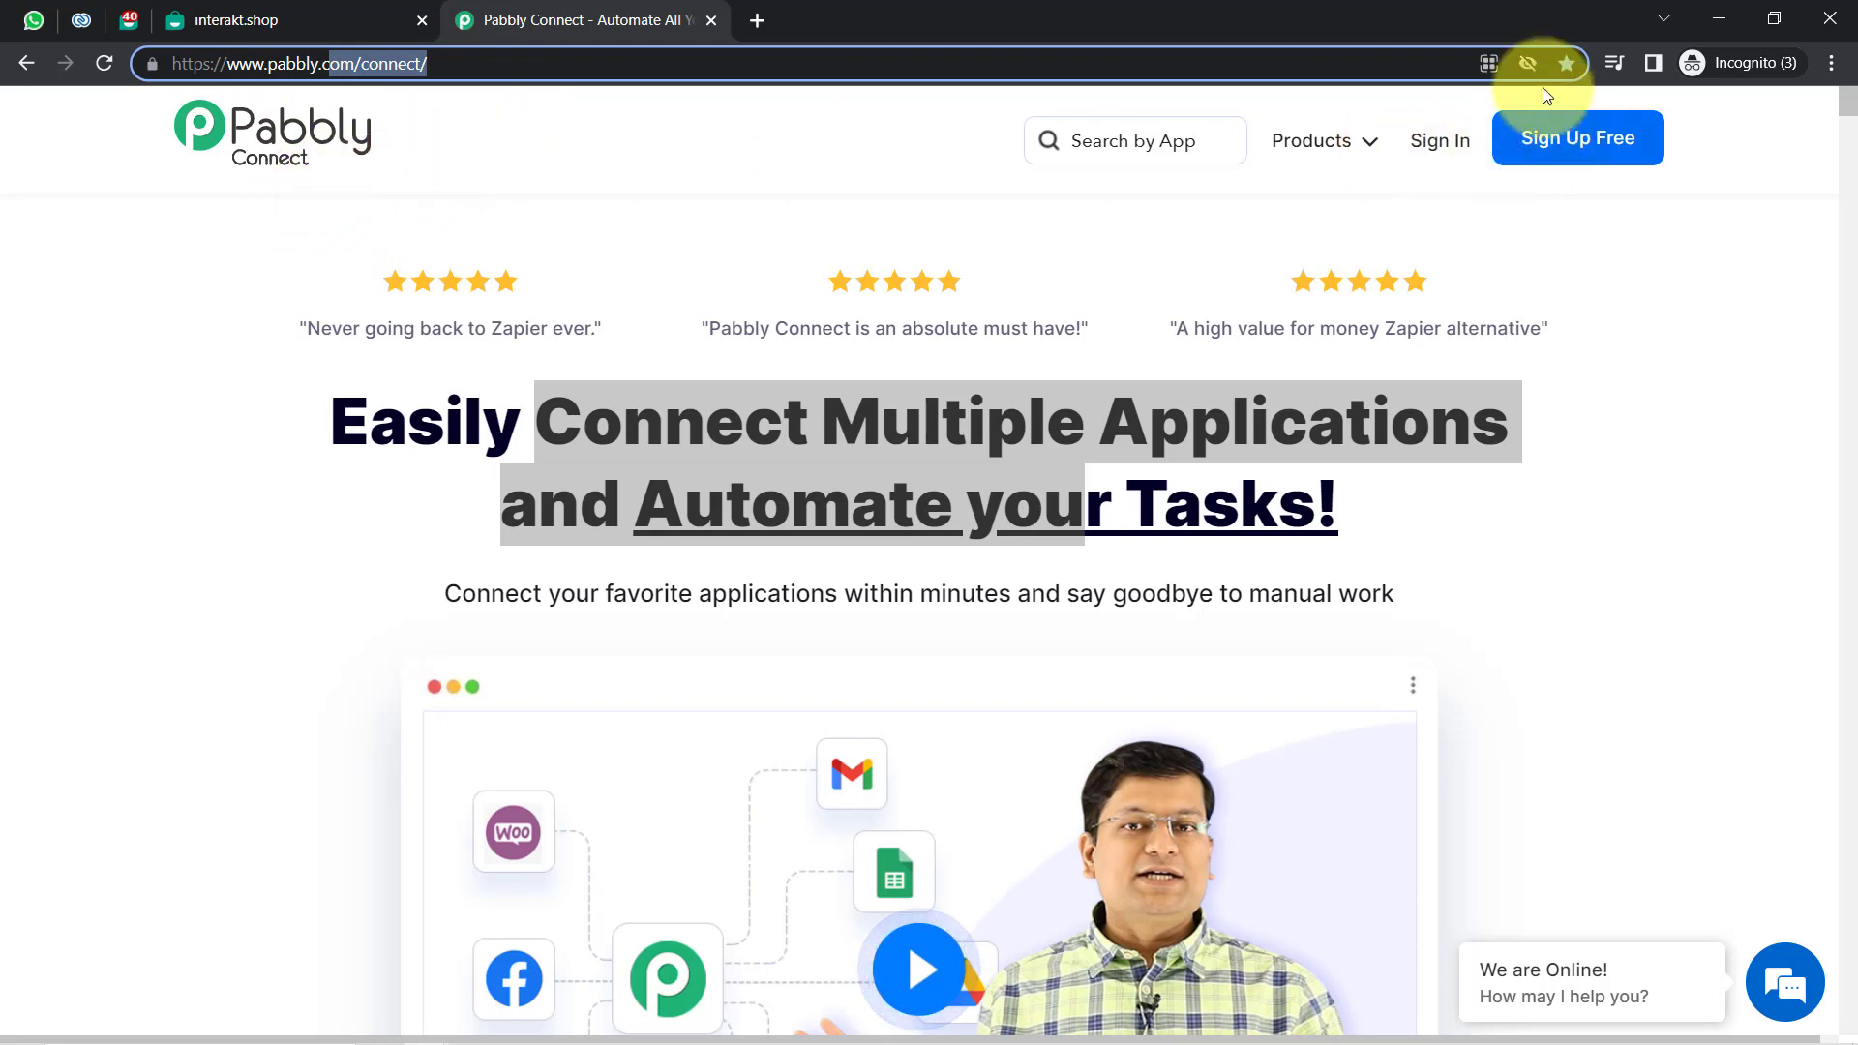
Sign in to Pabbly and open the Pabbly Connect dashboard.
left_click(1452, 145)
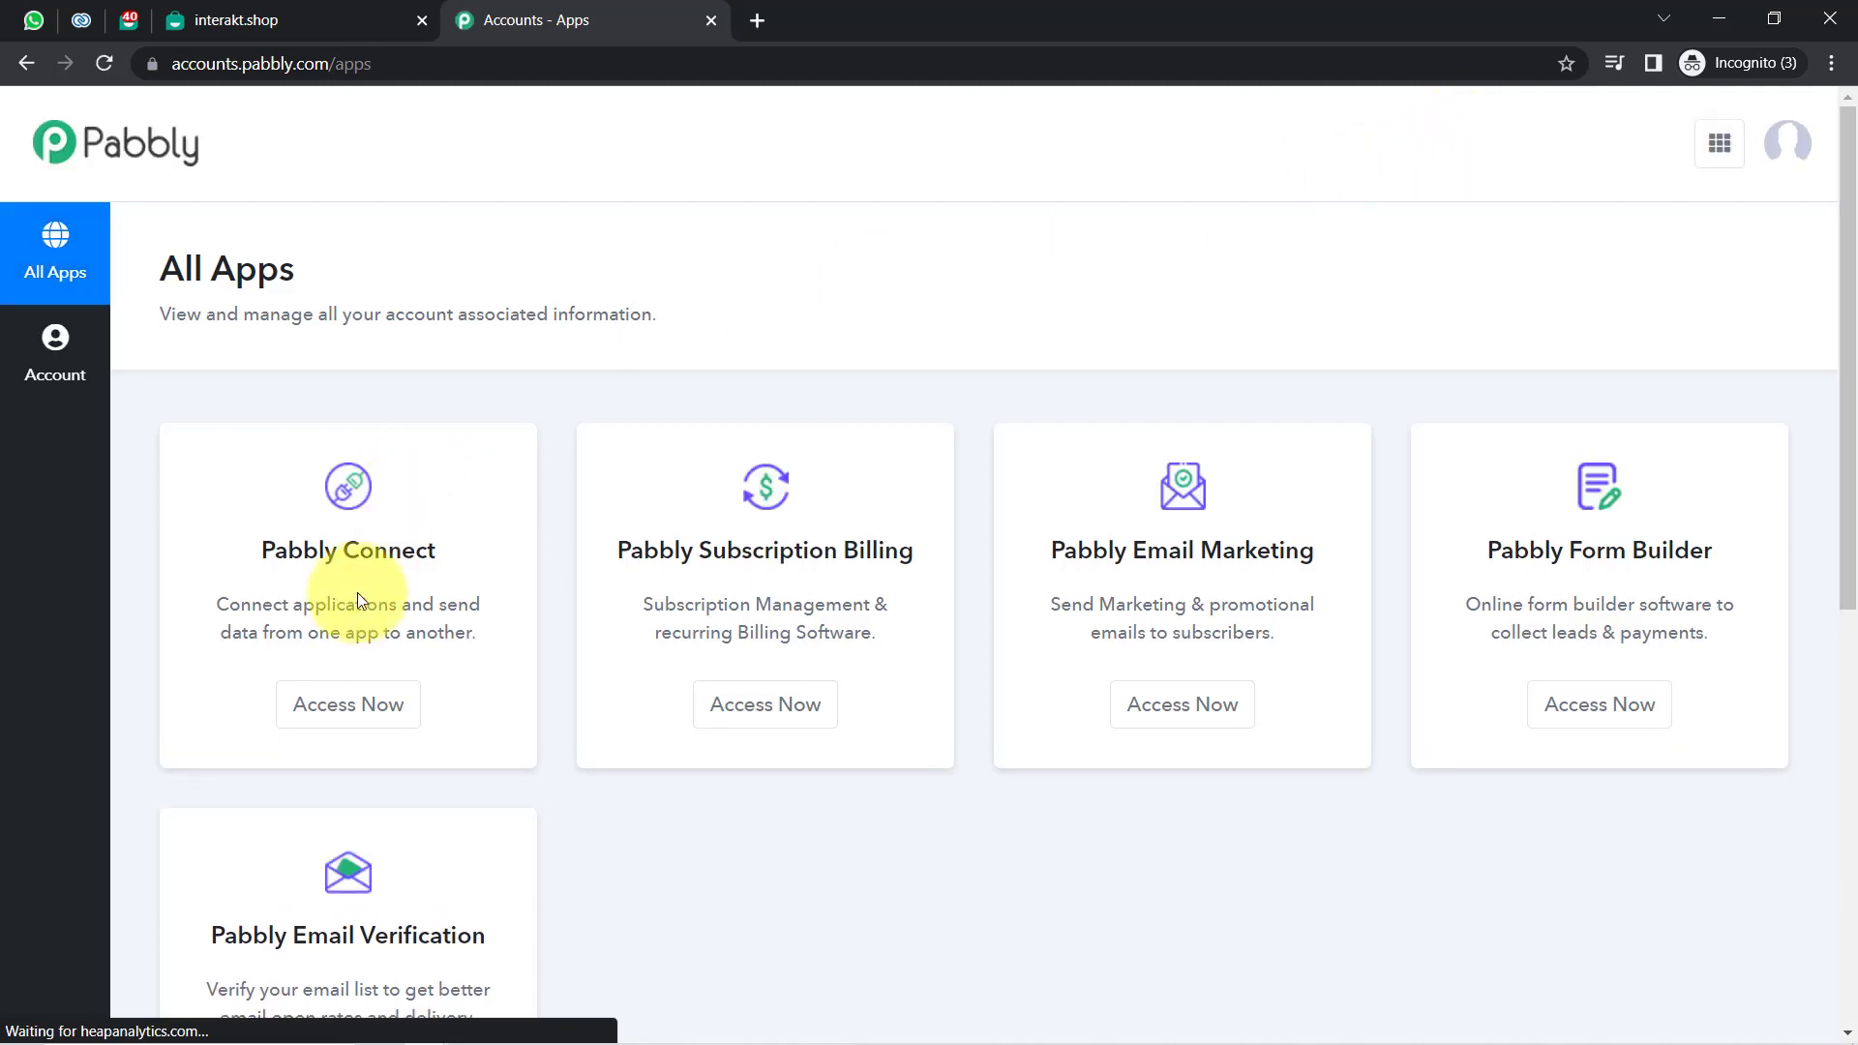
left_click(324, 726)
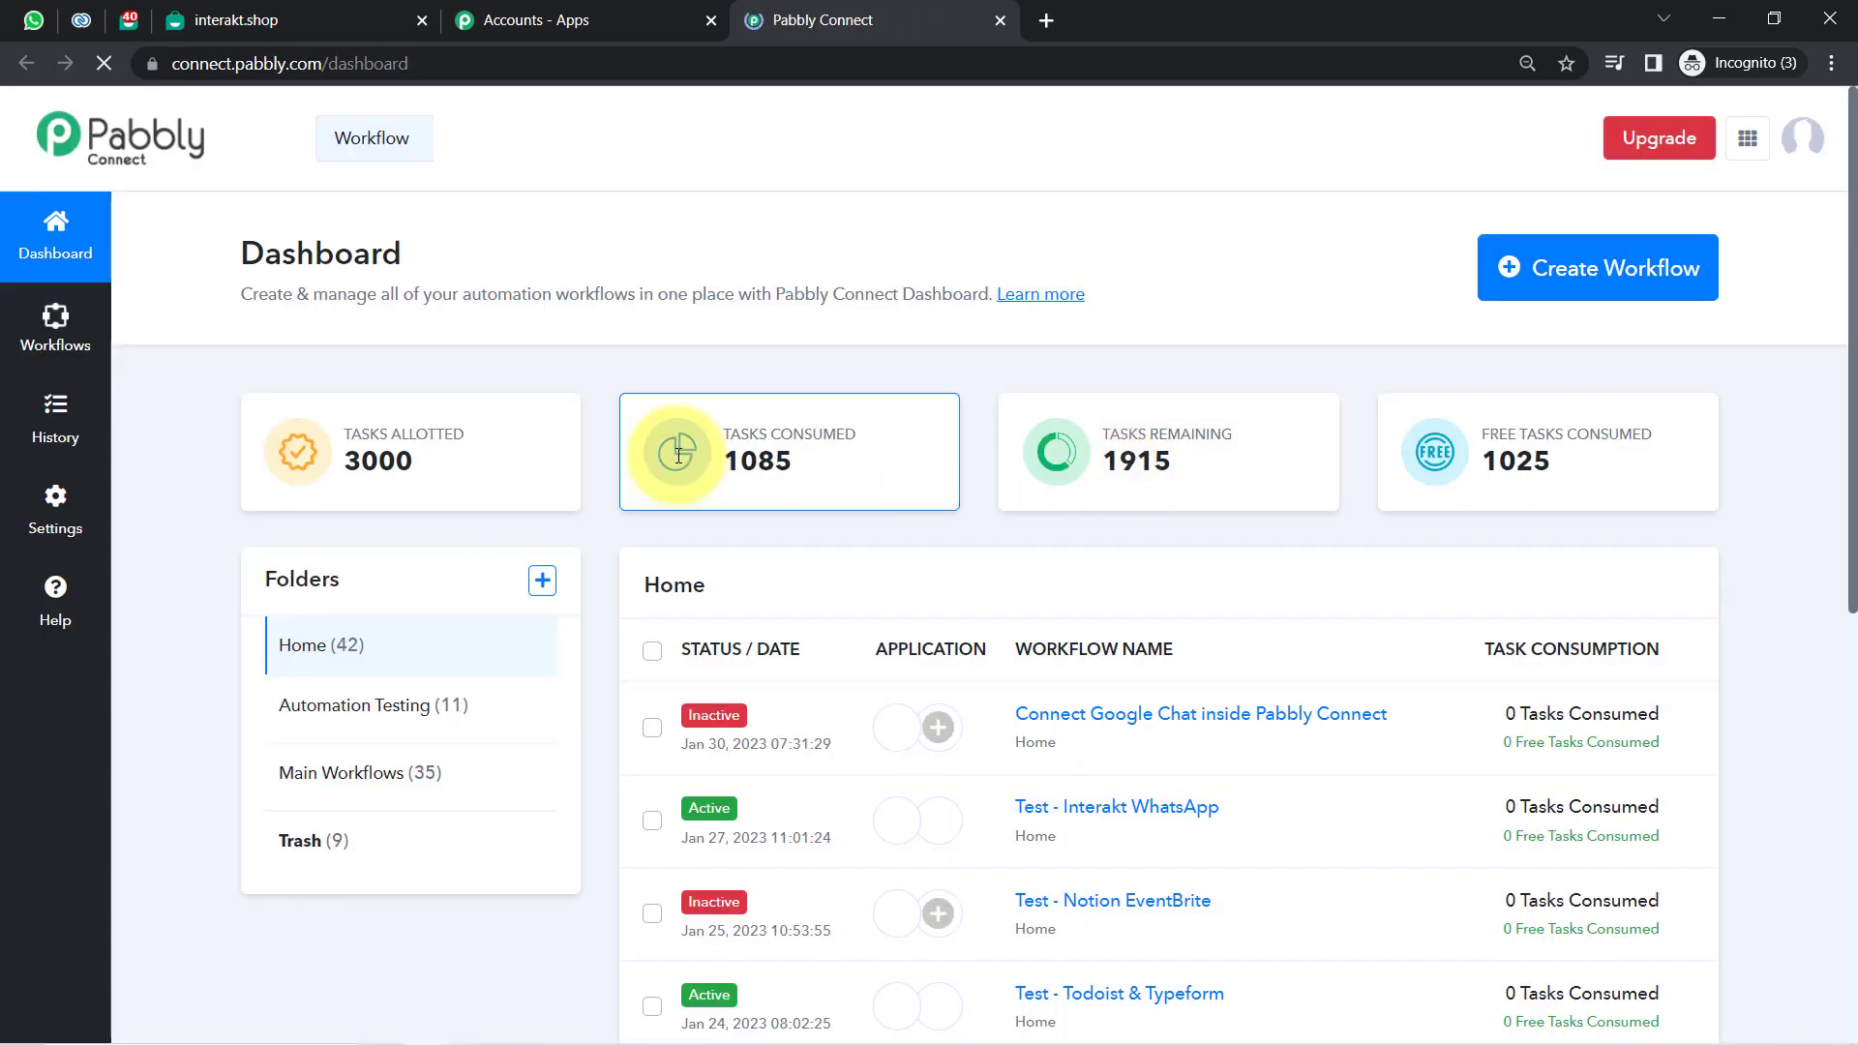
left_click(1831, 63)
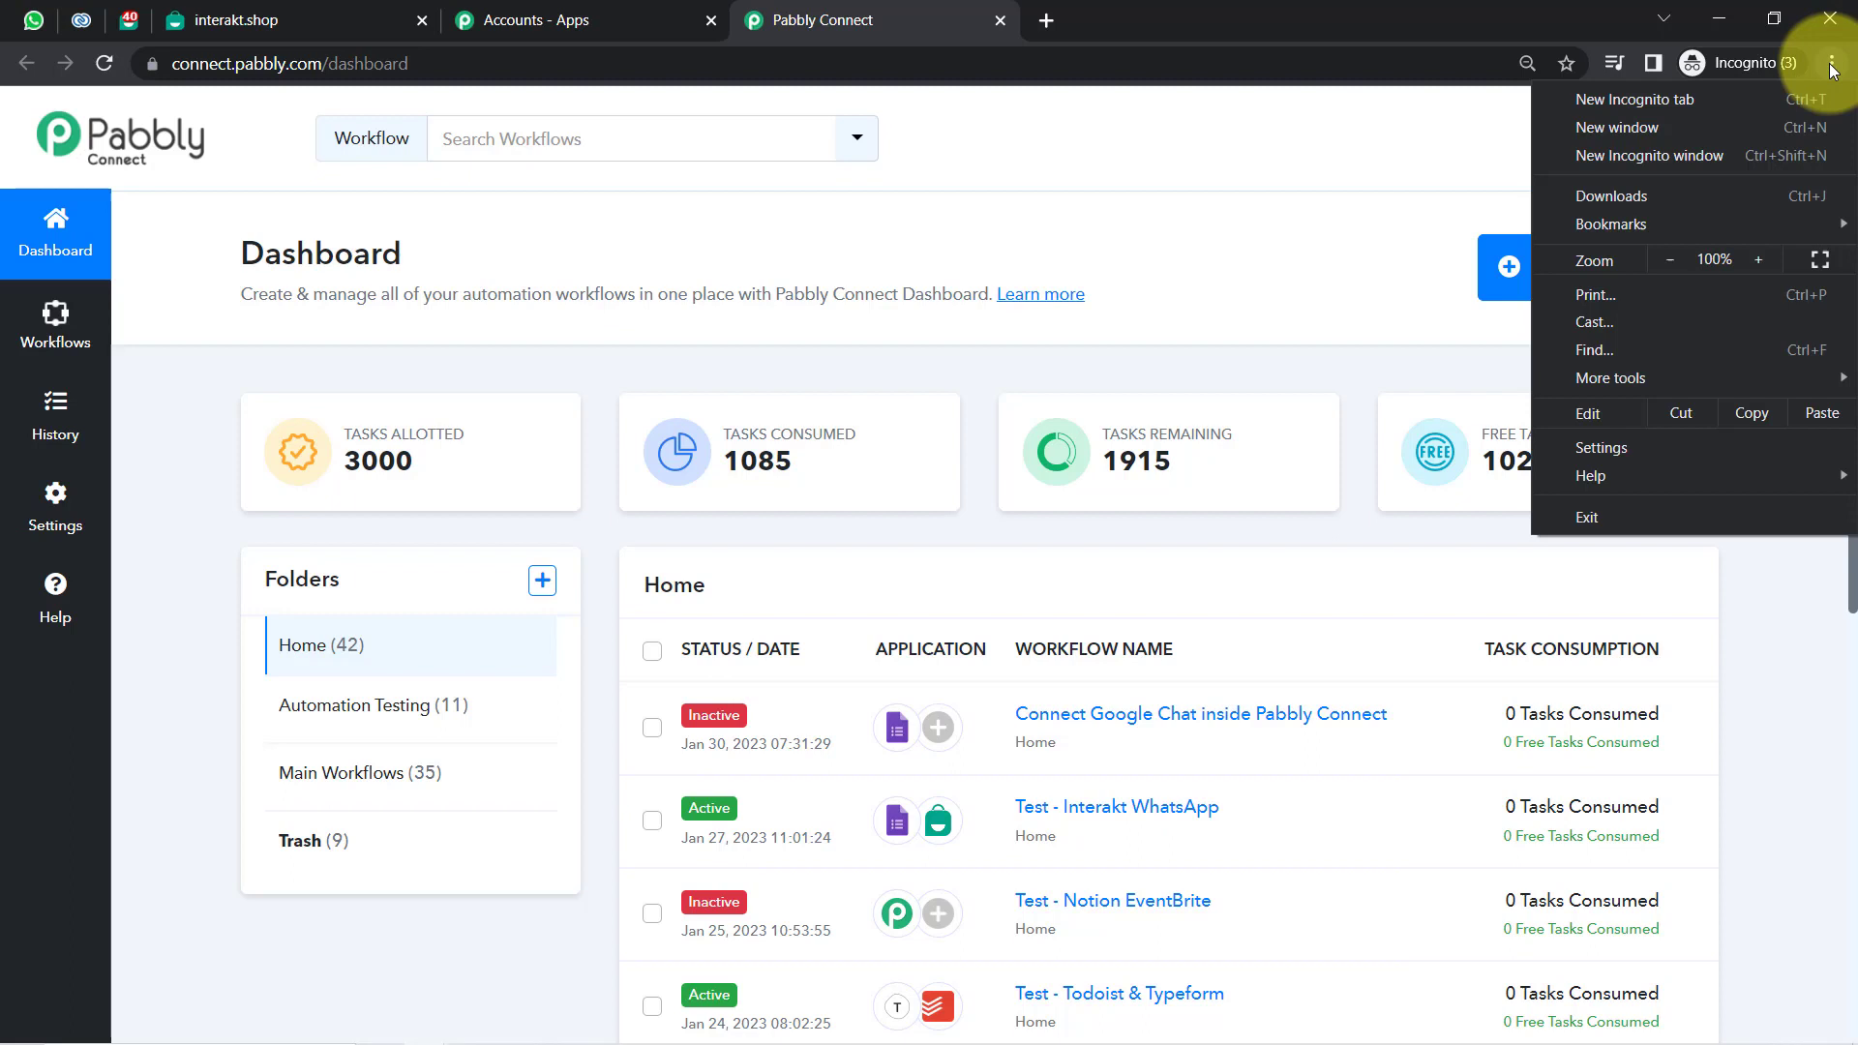
left_click(1757, 259)
left_click(1326, 270)
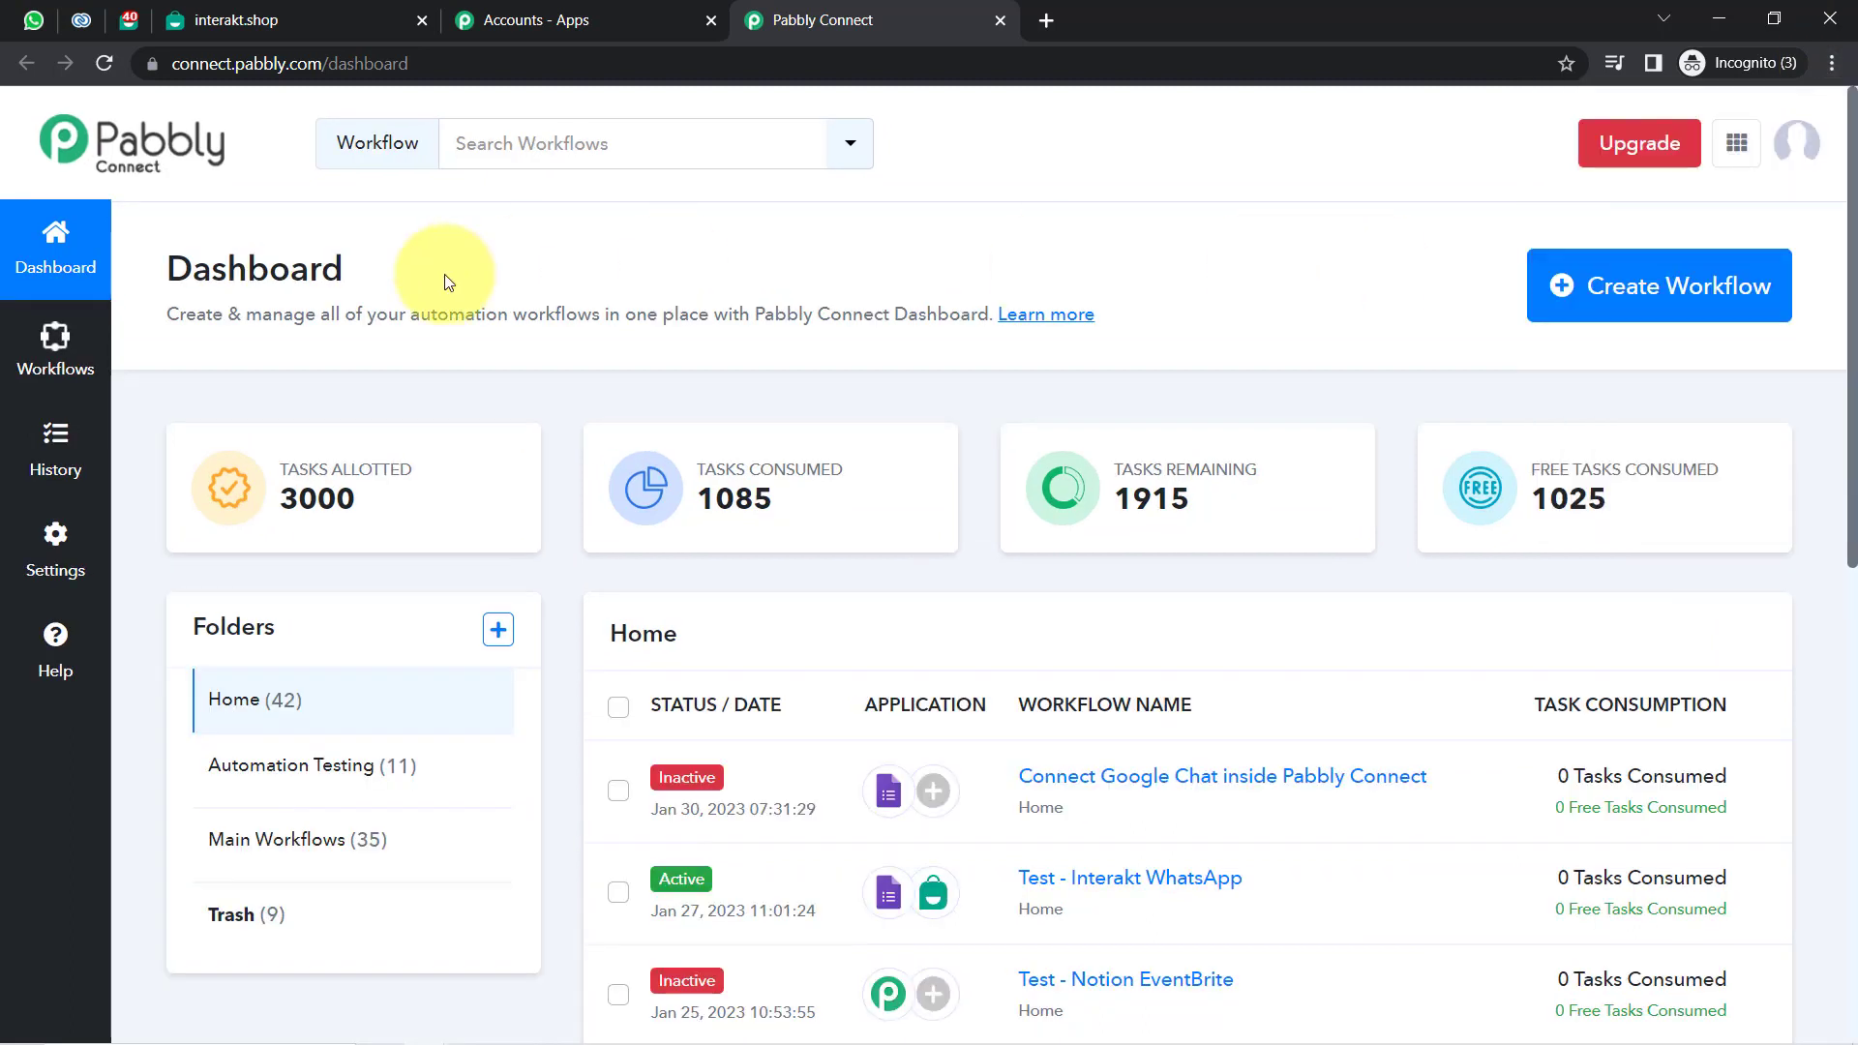
left_click_drag(167, 266, 300, 260)
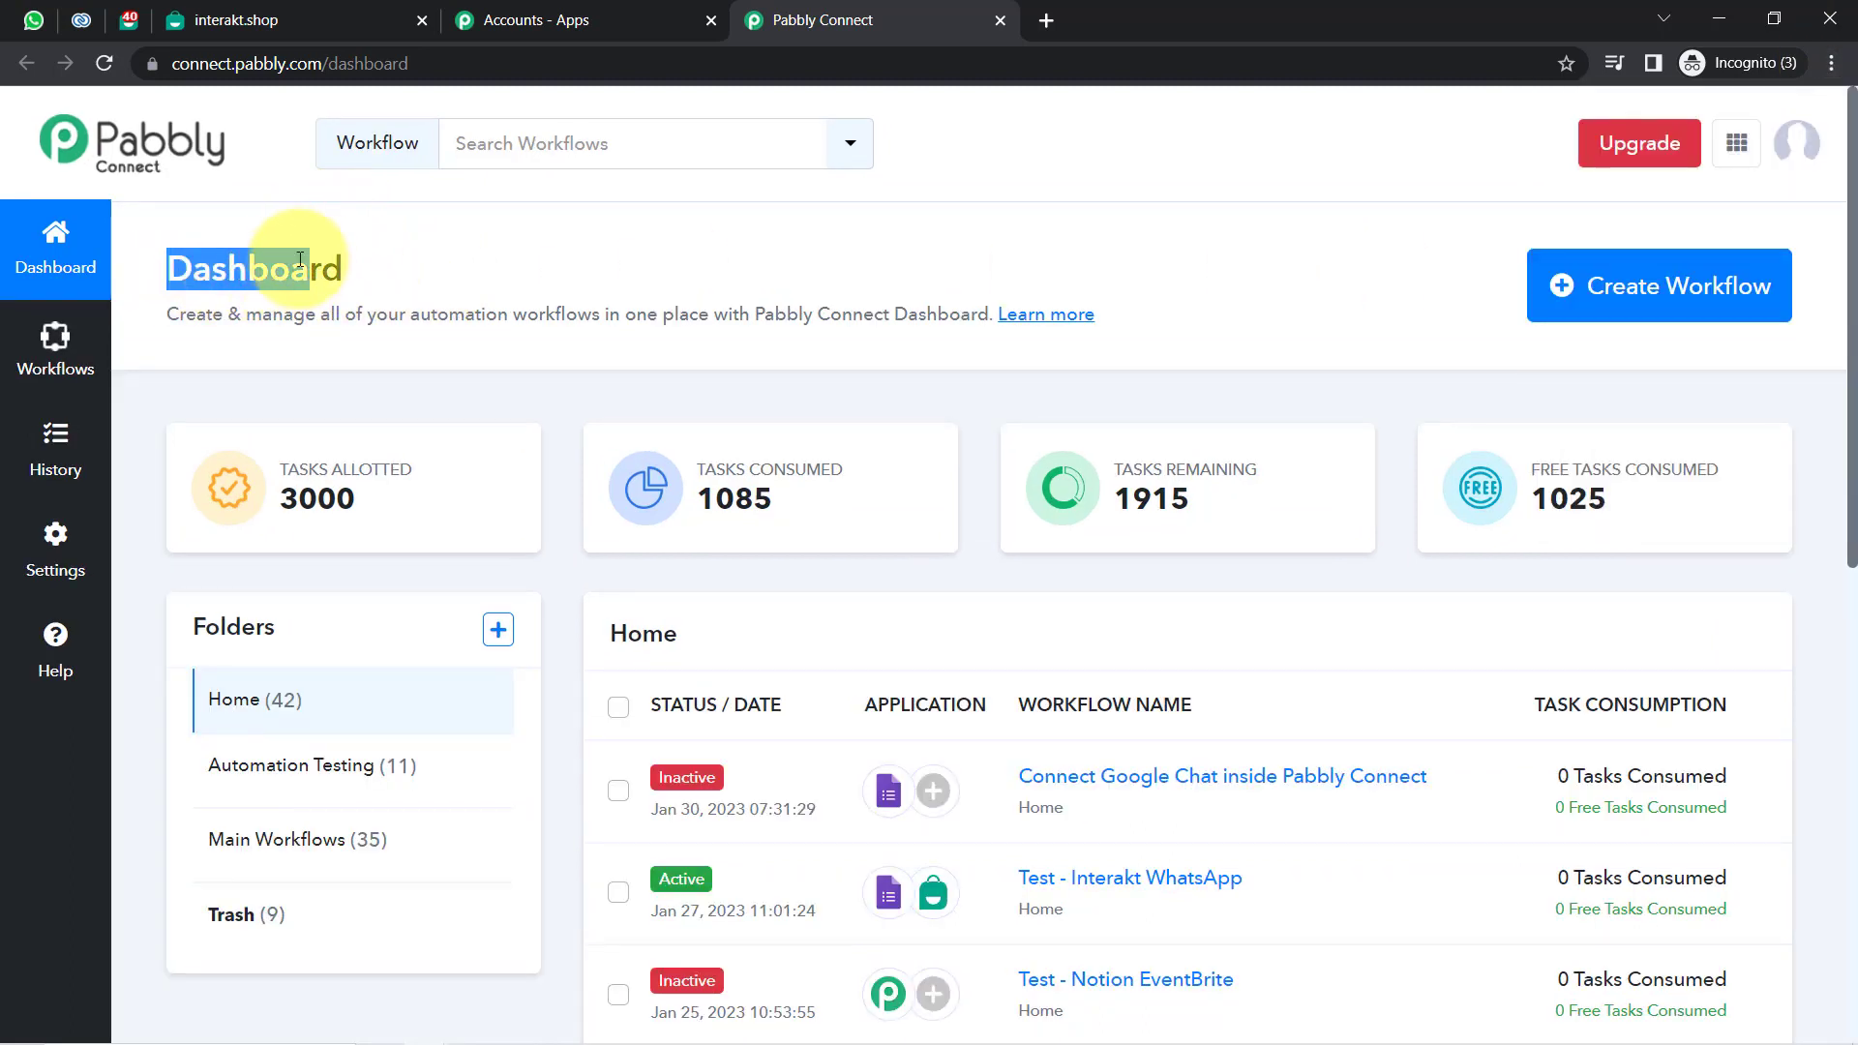
Create a workflow named "When New Lead is Added in Zoho CRM -> Send WhatsApp Message via Interakt".
left_click(1652, 301)
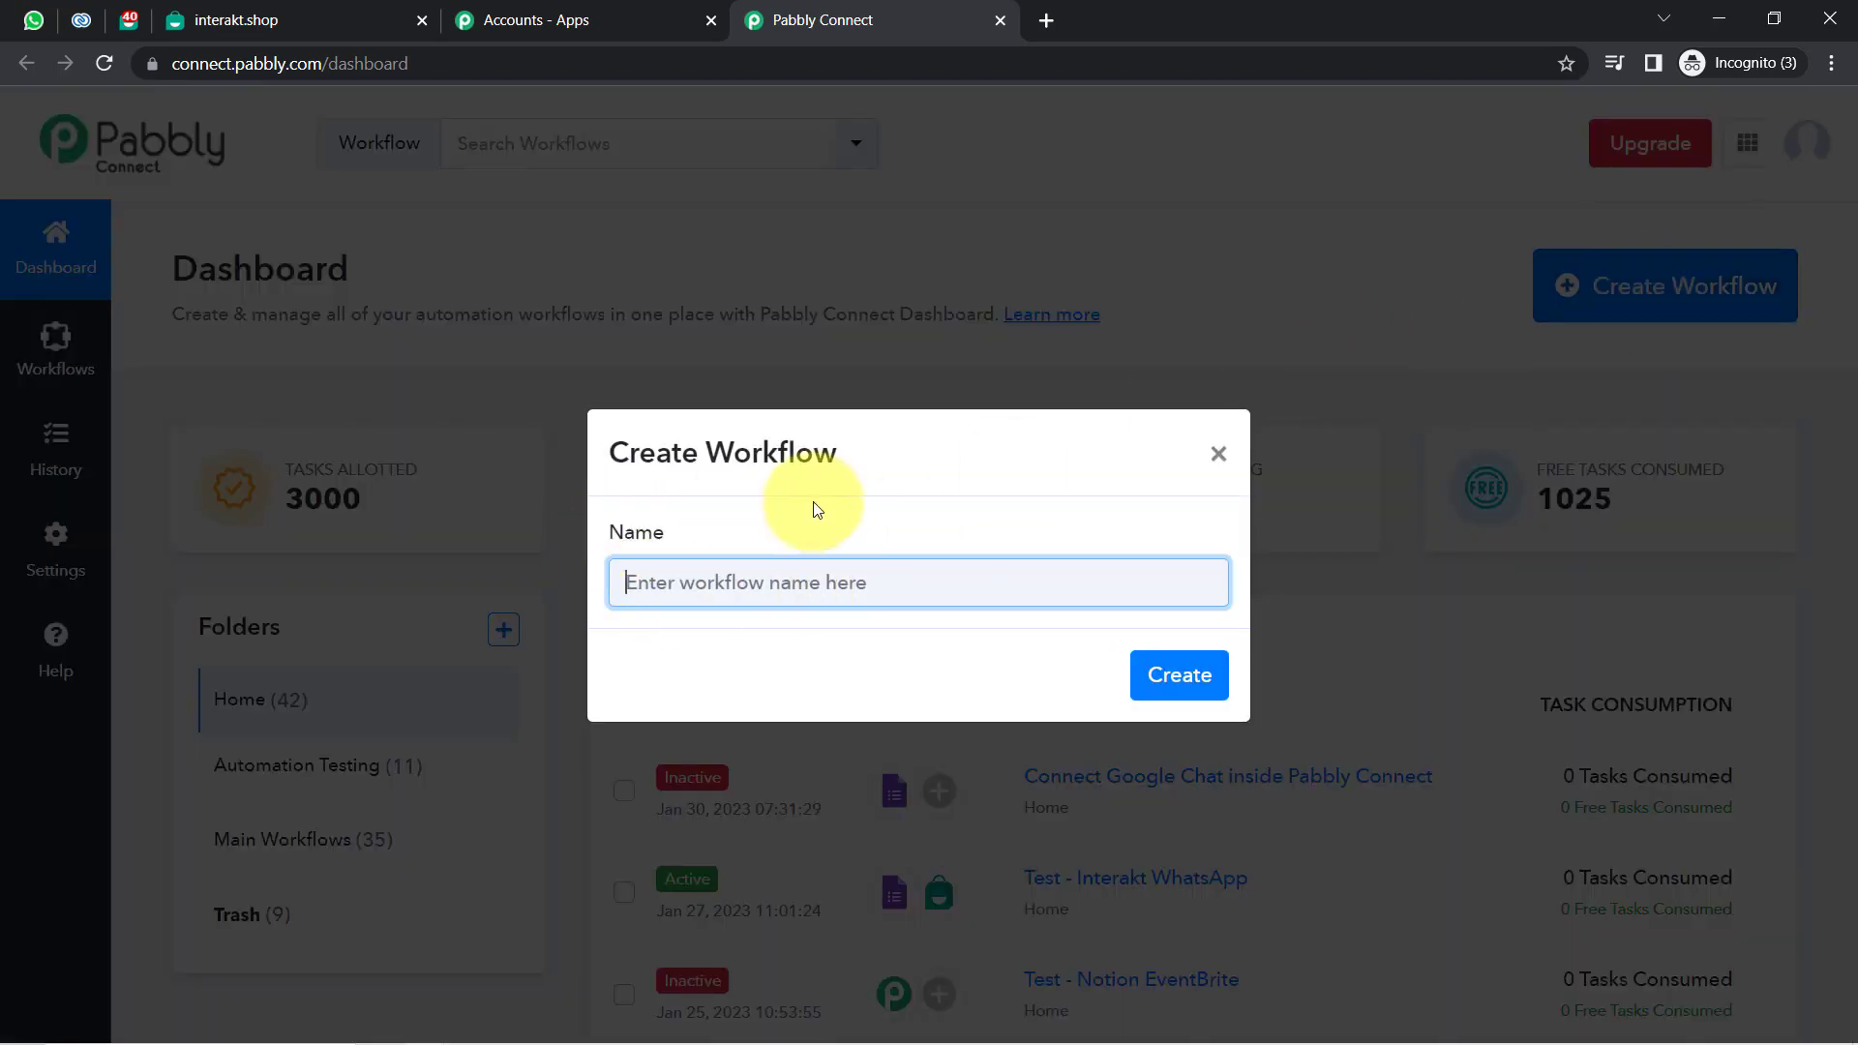
double_click(753, 470)
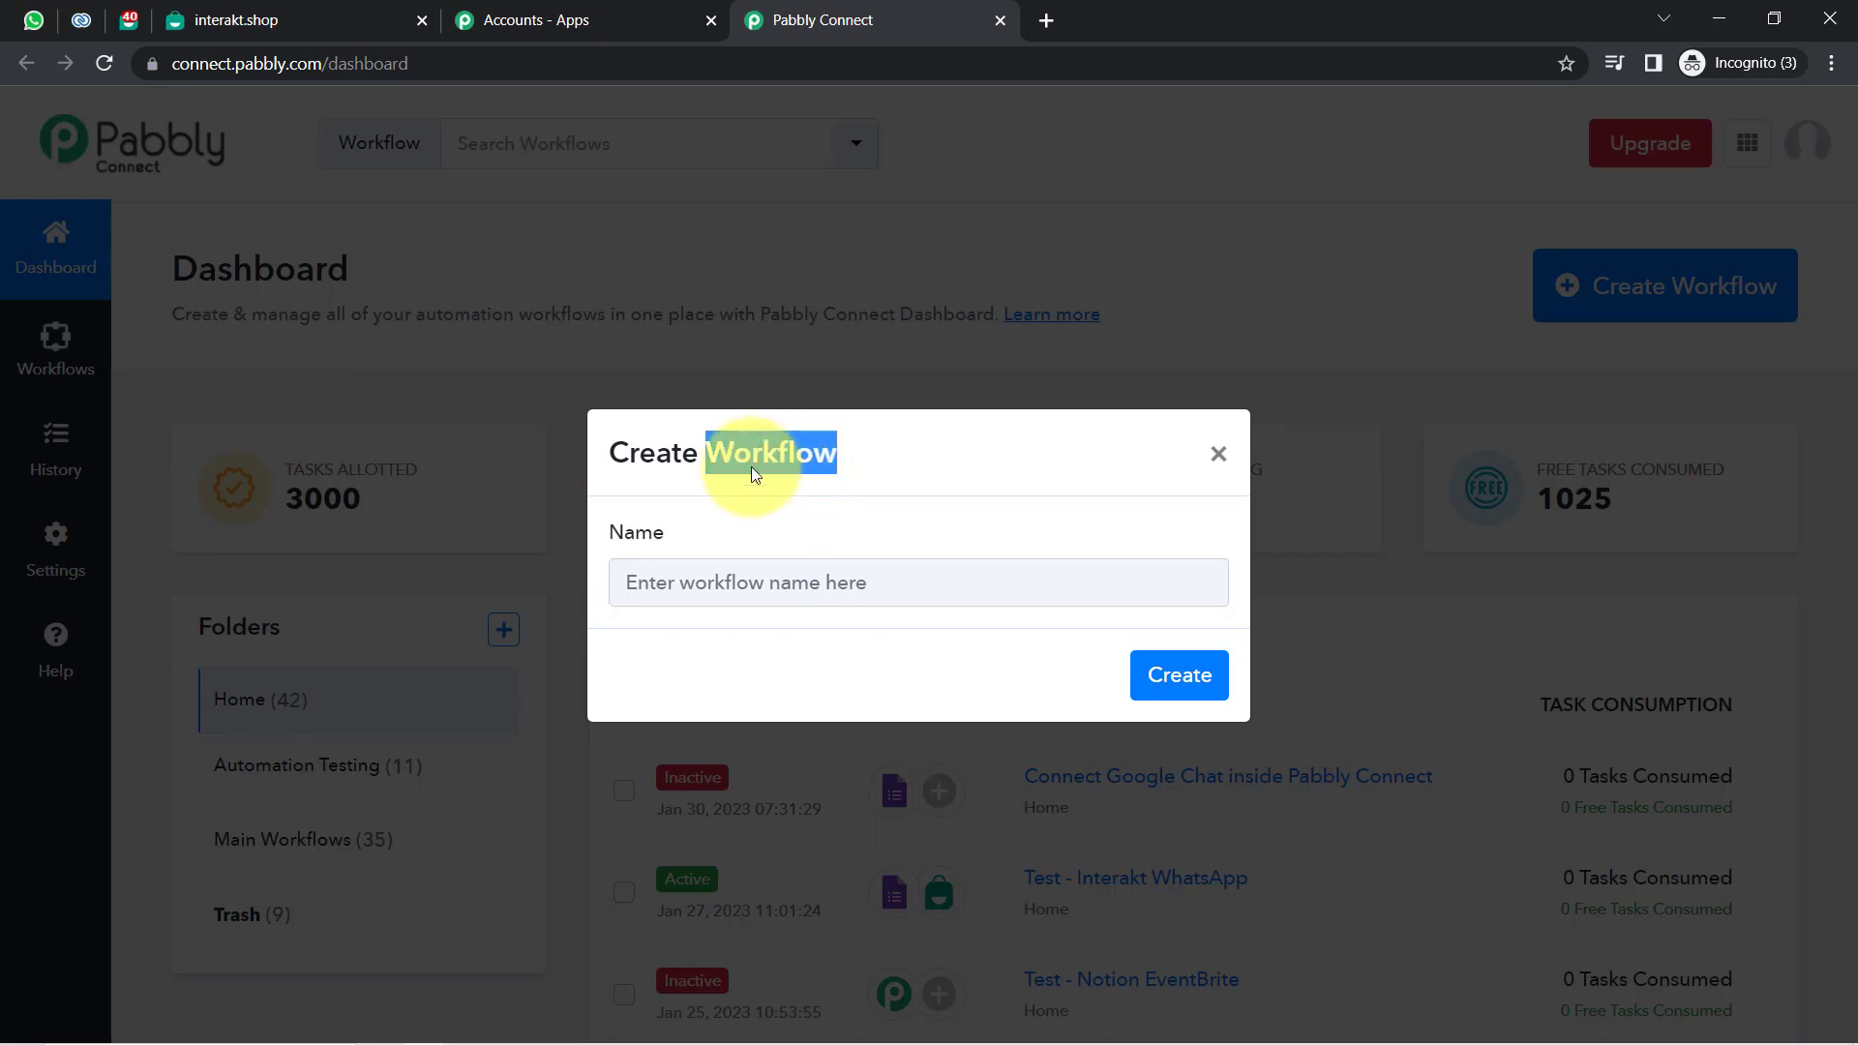
left_click(722, 567)
left_click_drag(708, 567, 602, 565)
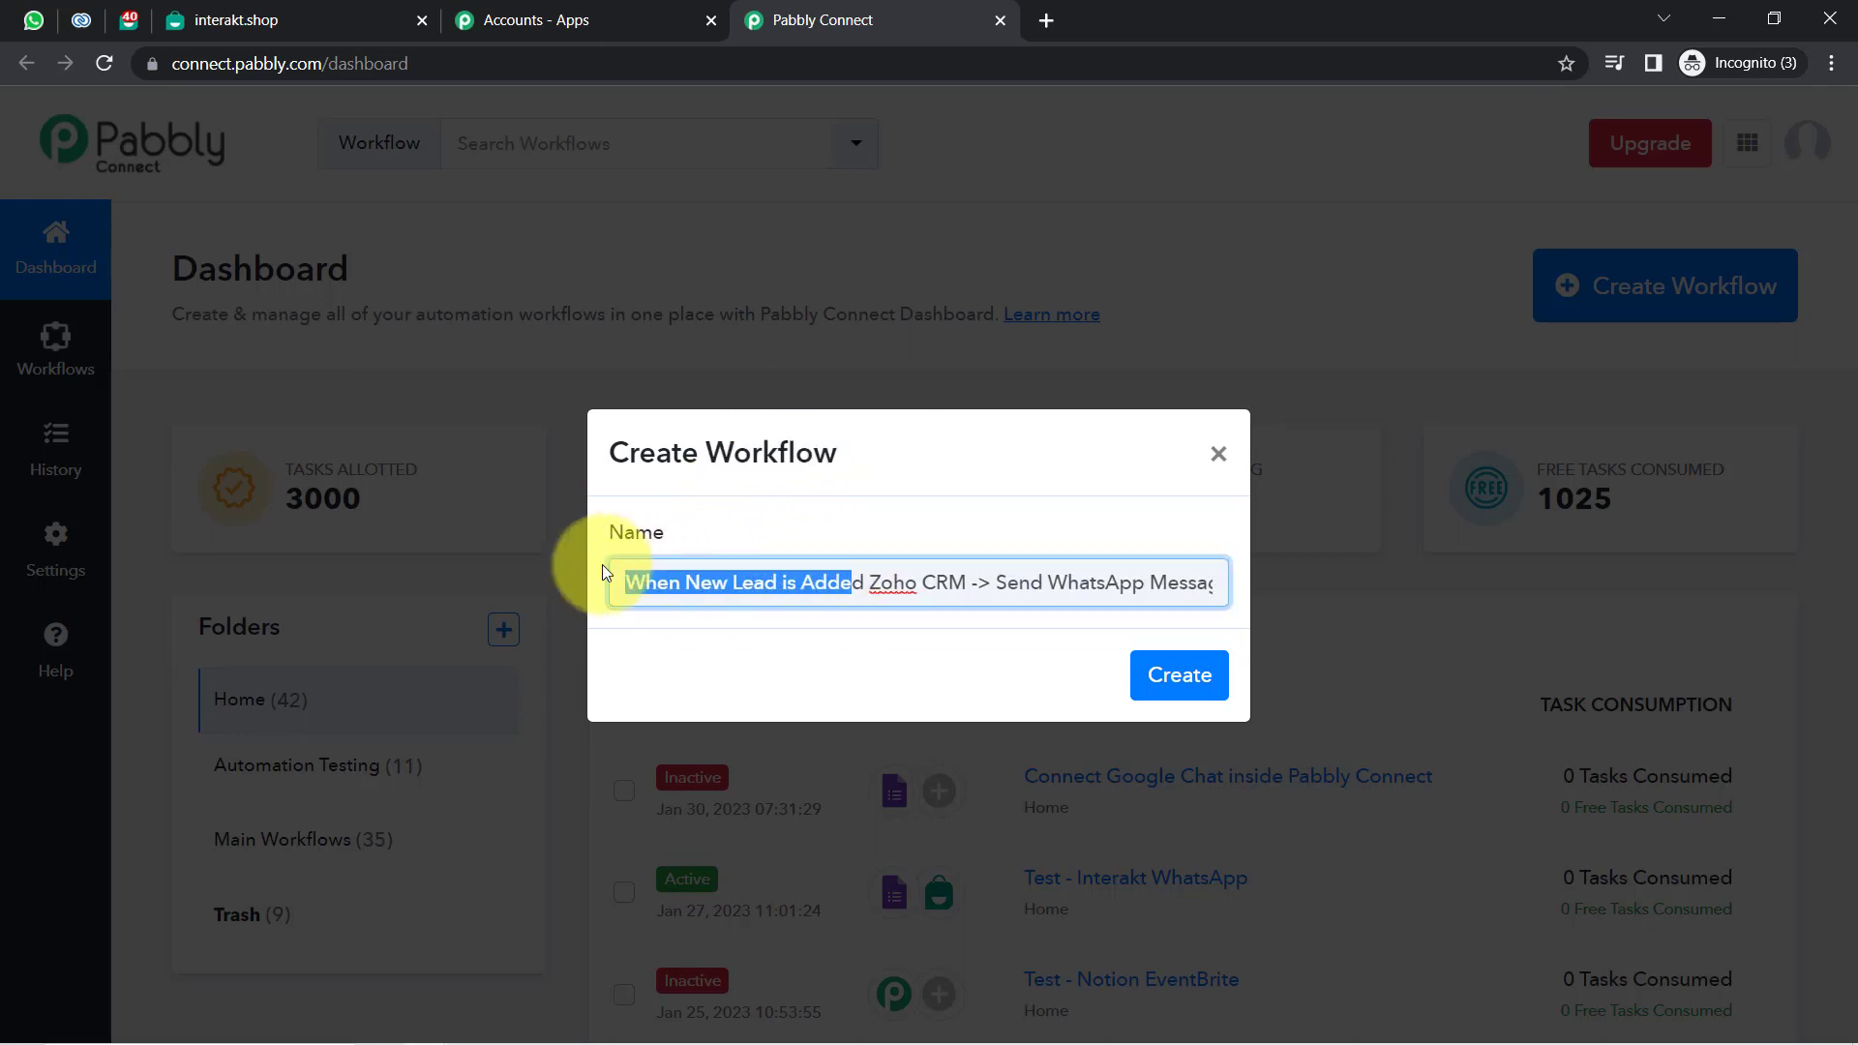
left_click_drag(732, 577, 950, 579)
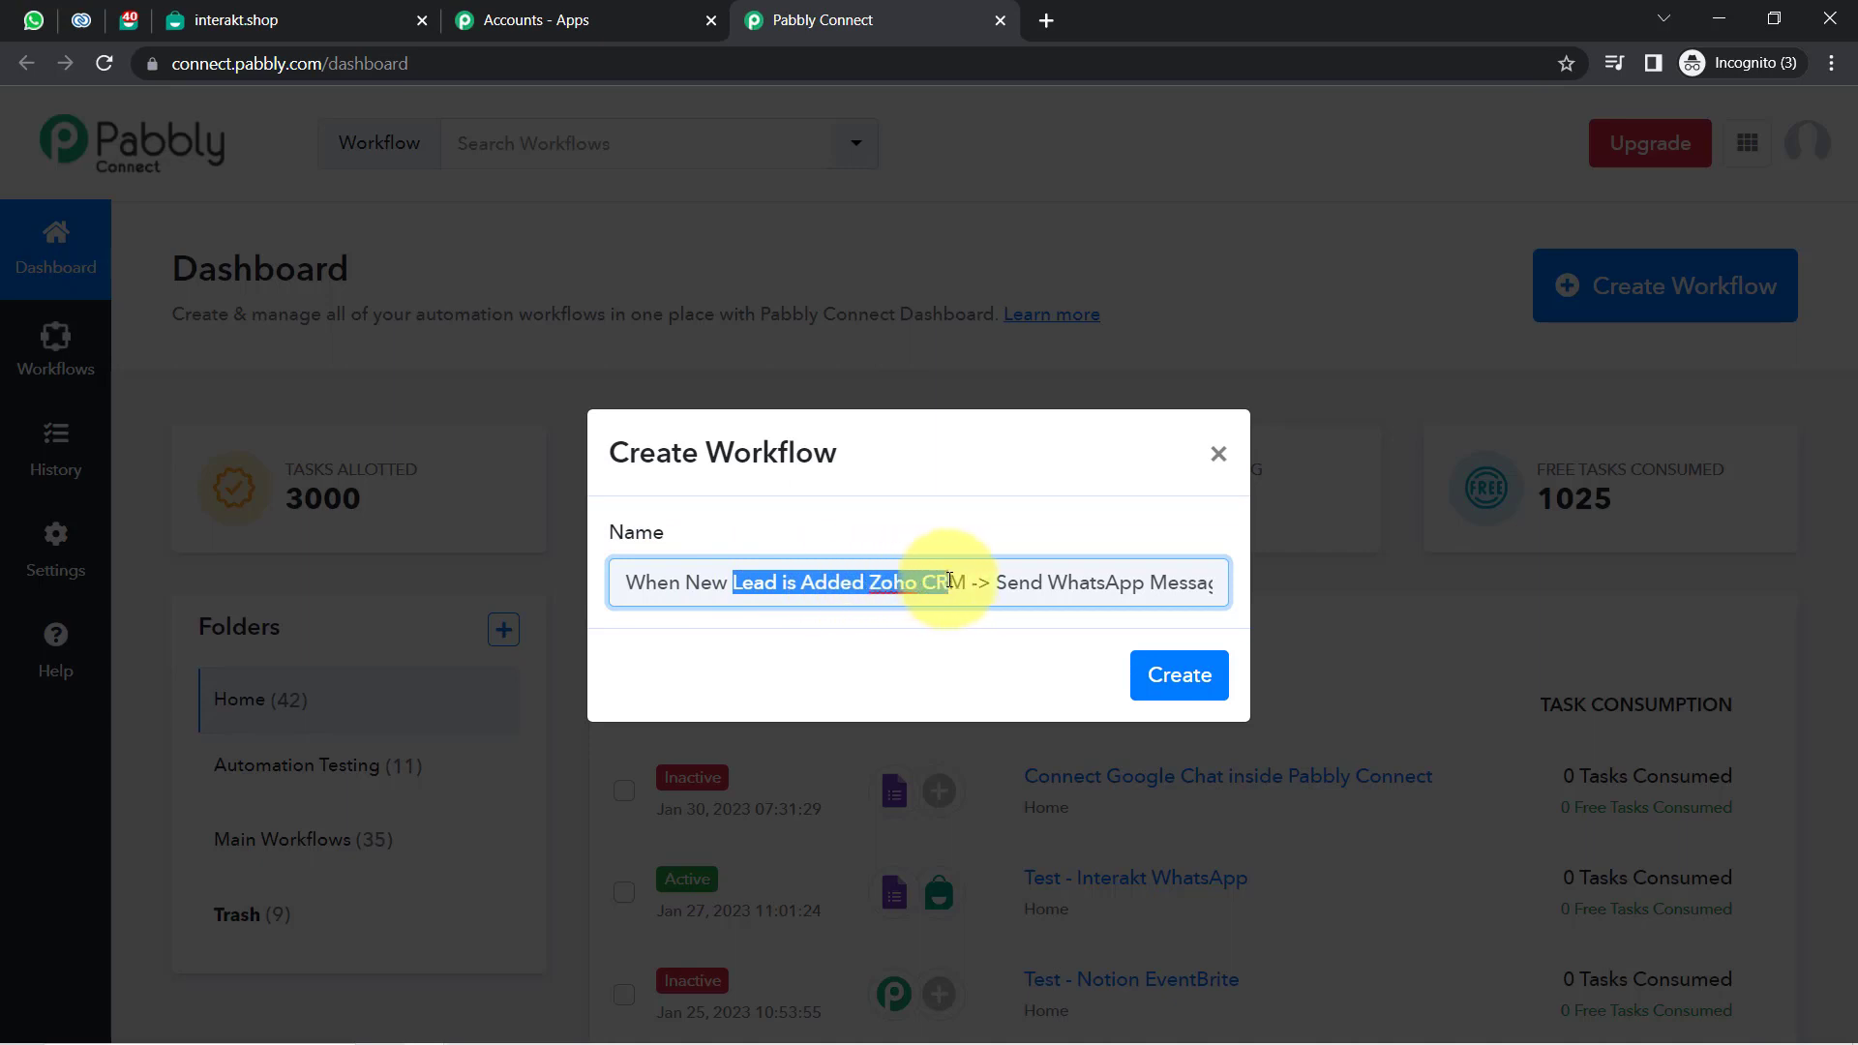
left_click(867, 585)
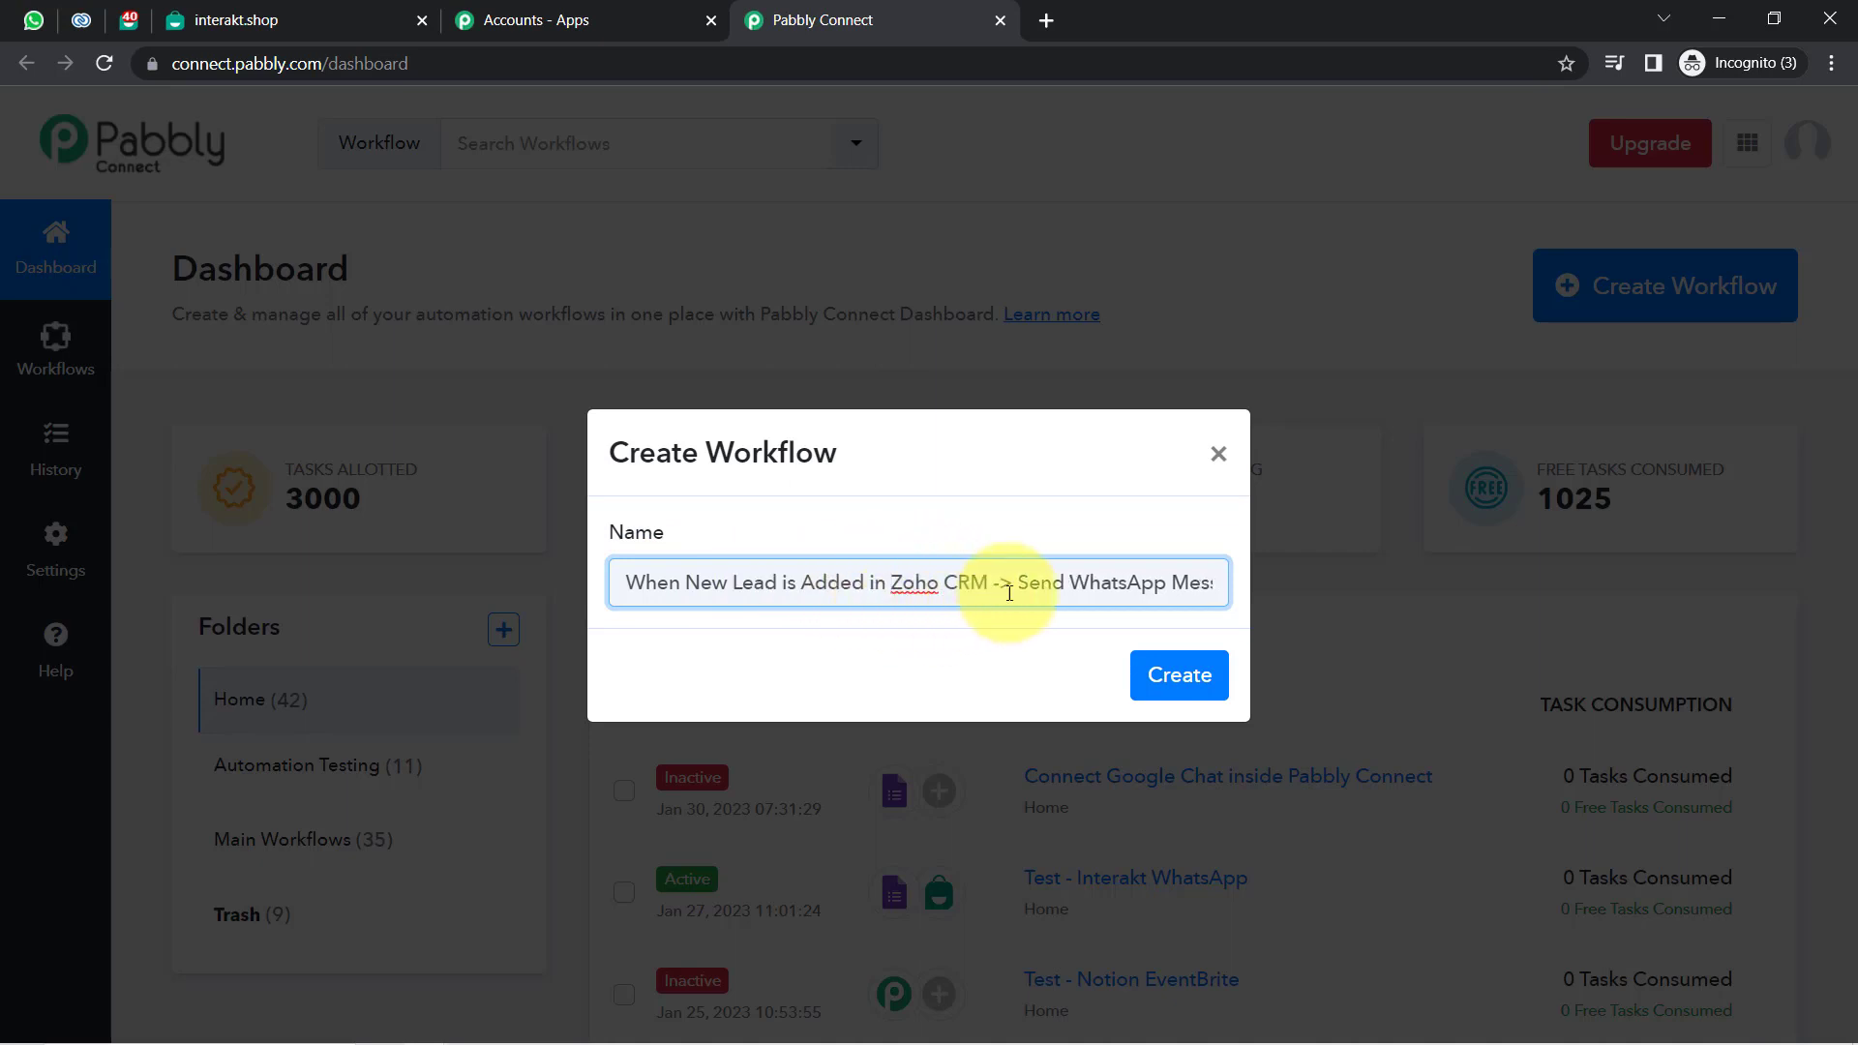
left_click_drag(1009, 592, 1221, 602)
left_click(1136, 585)
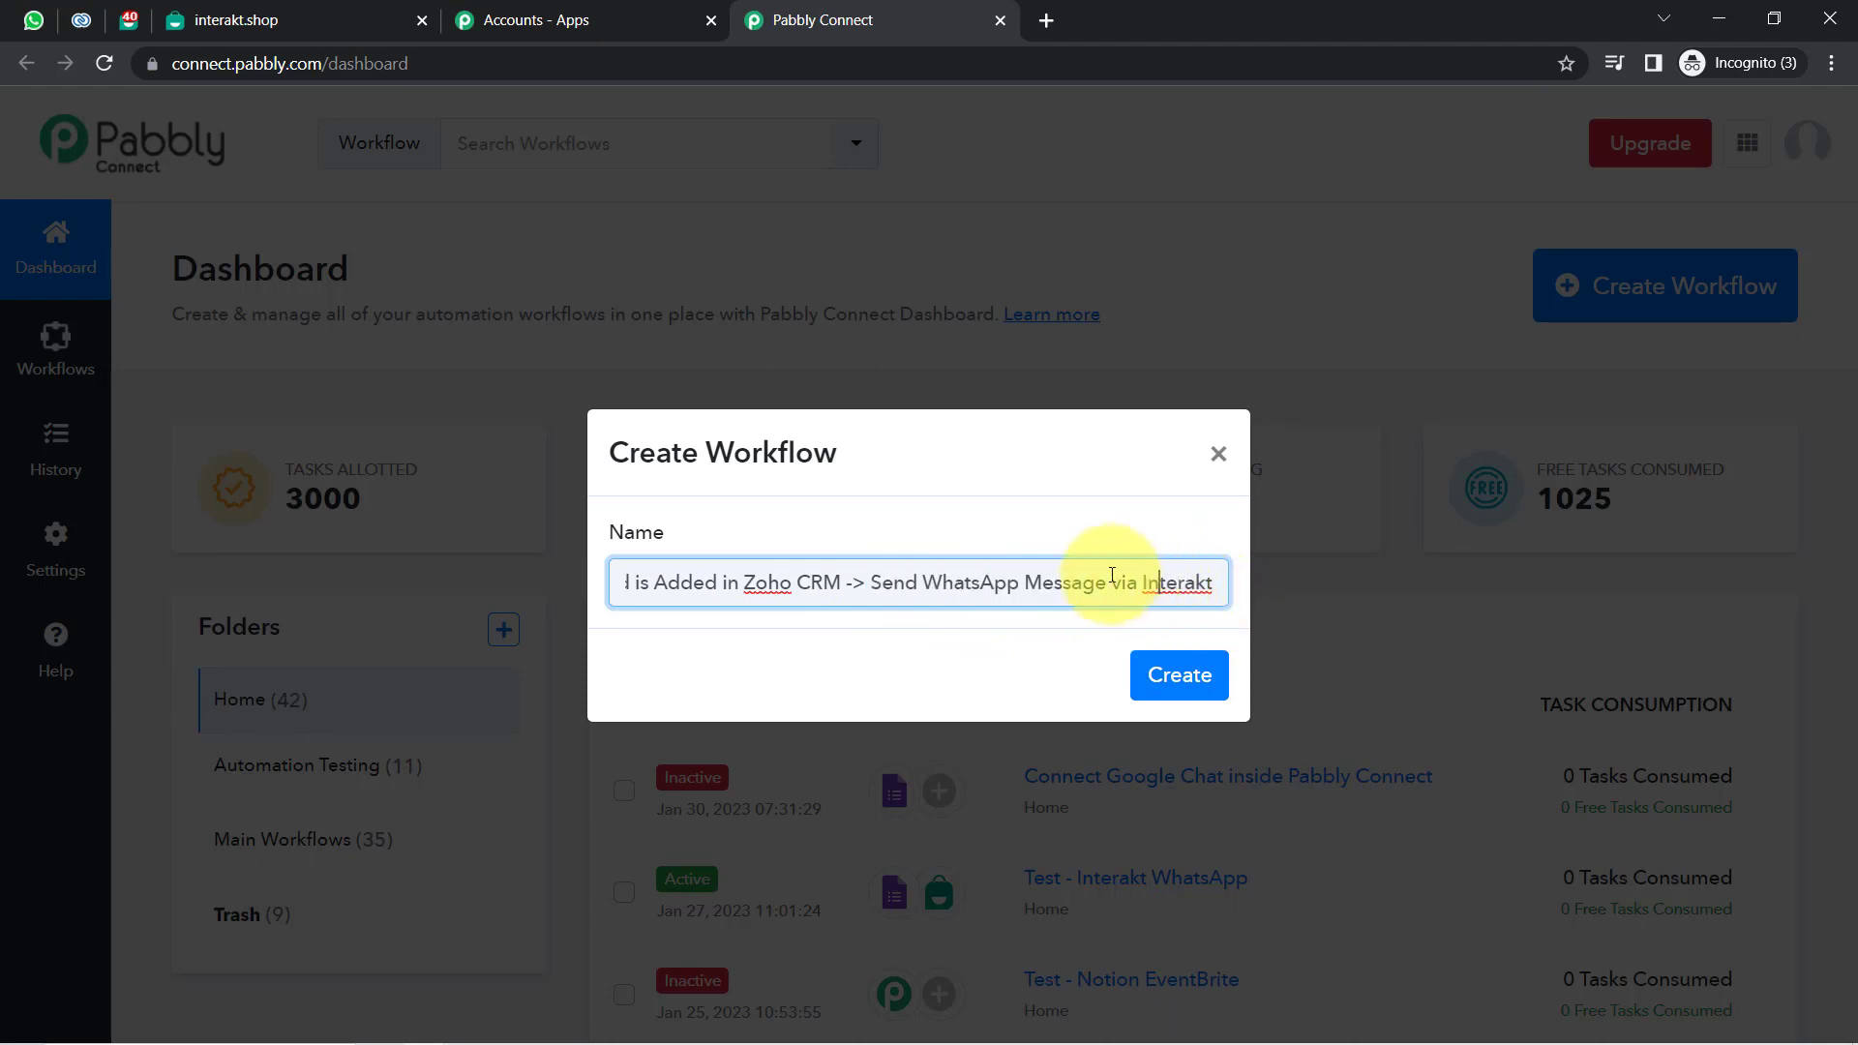
left_click_drag(990, 590, 1058, 590)
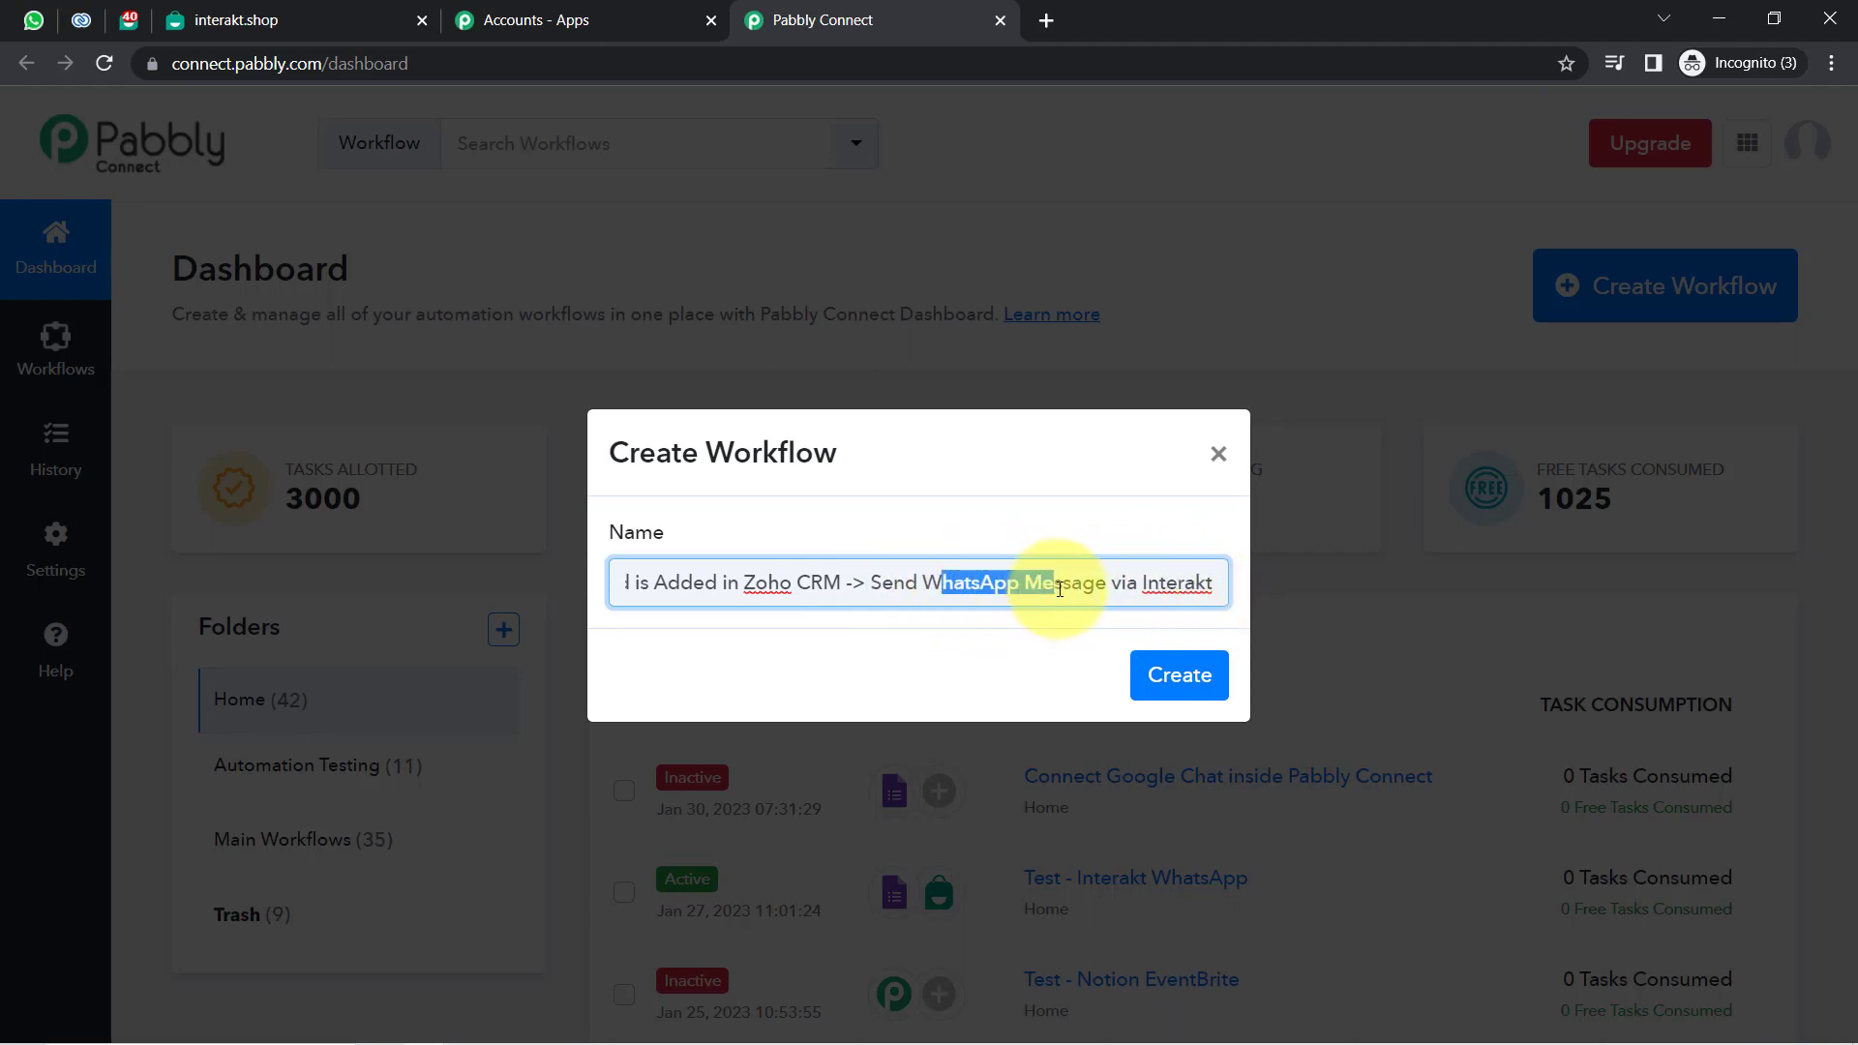
left_click(1191, 683)
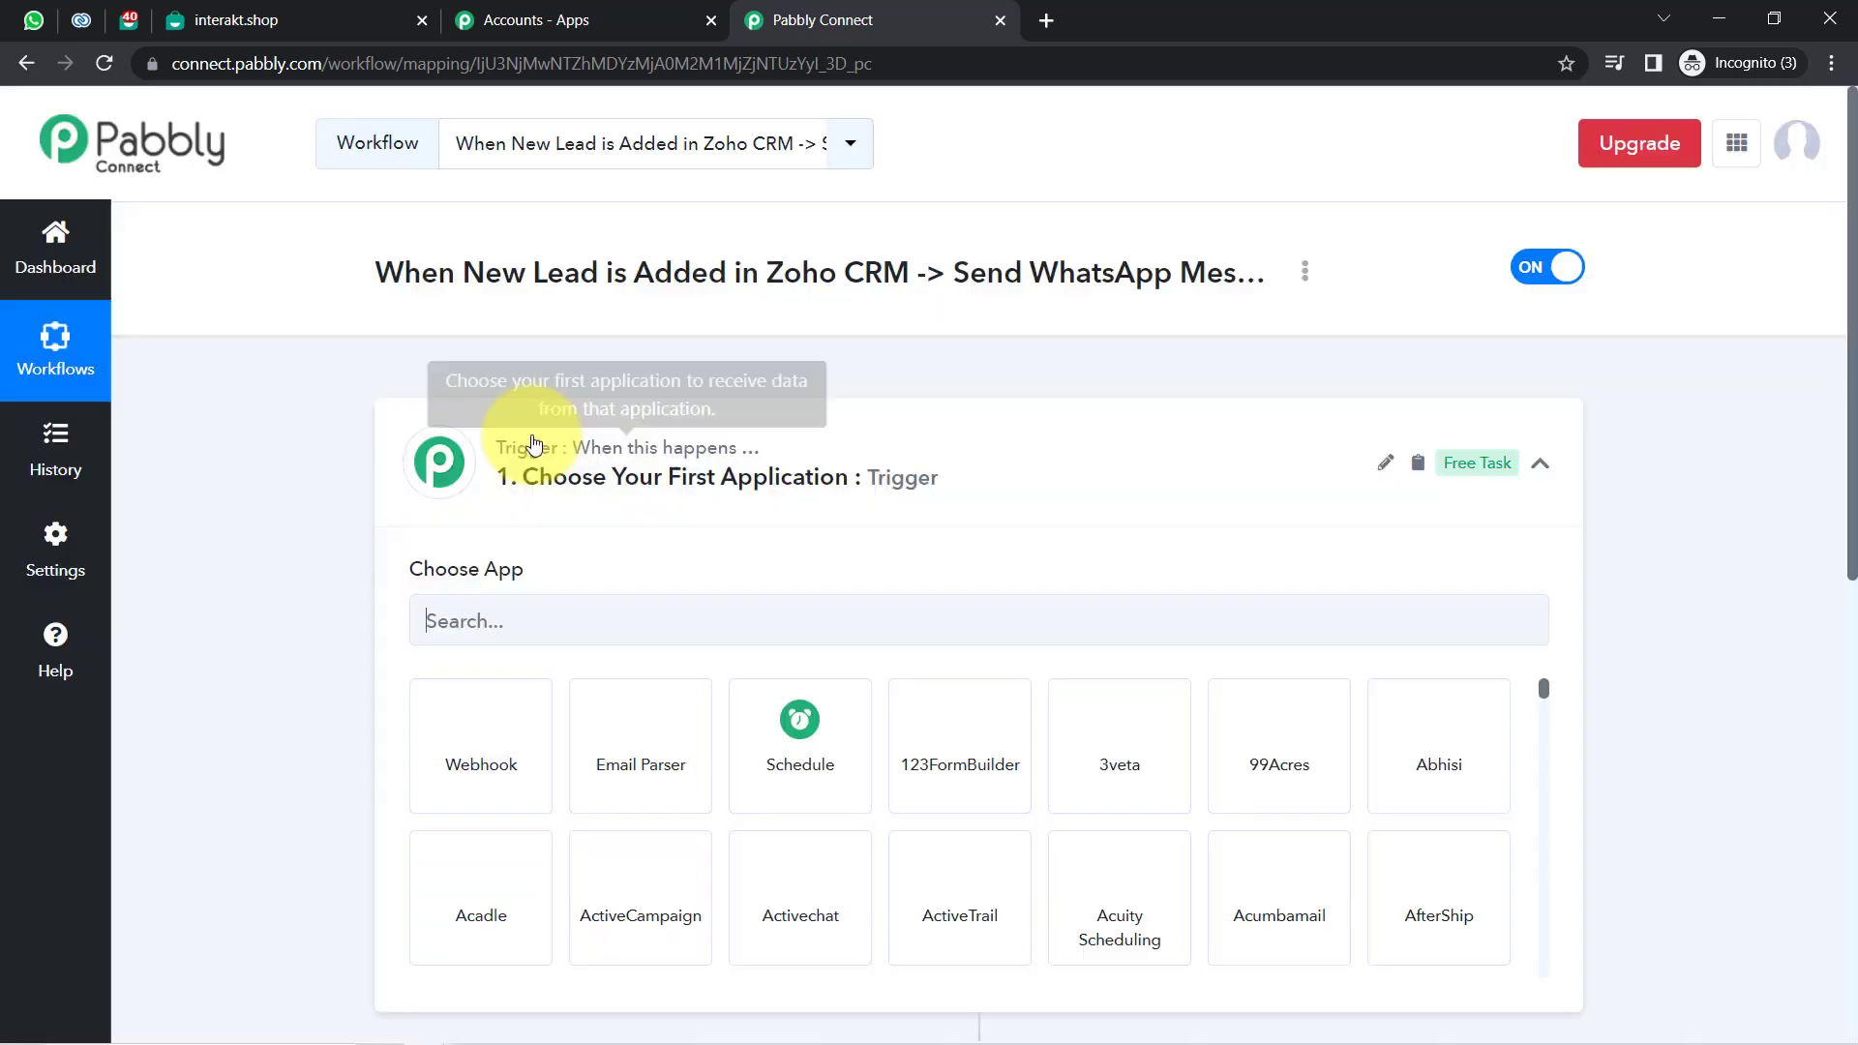
Collapse the trigger section and review the workflow's title, trigger and action.
left_click(513, 453)
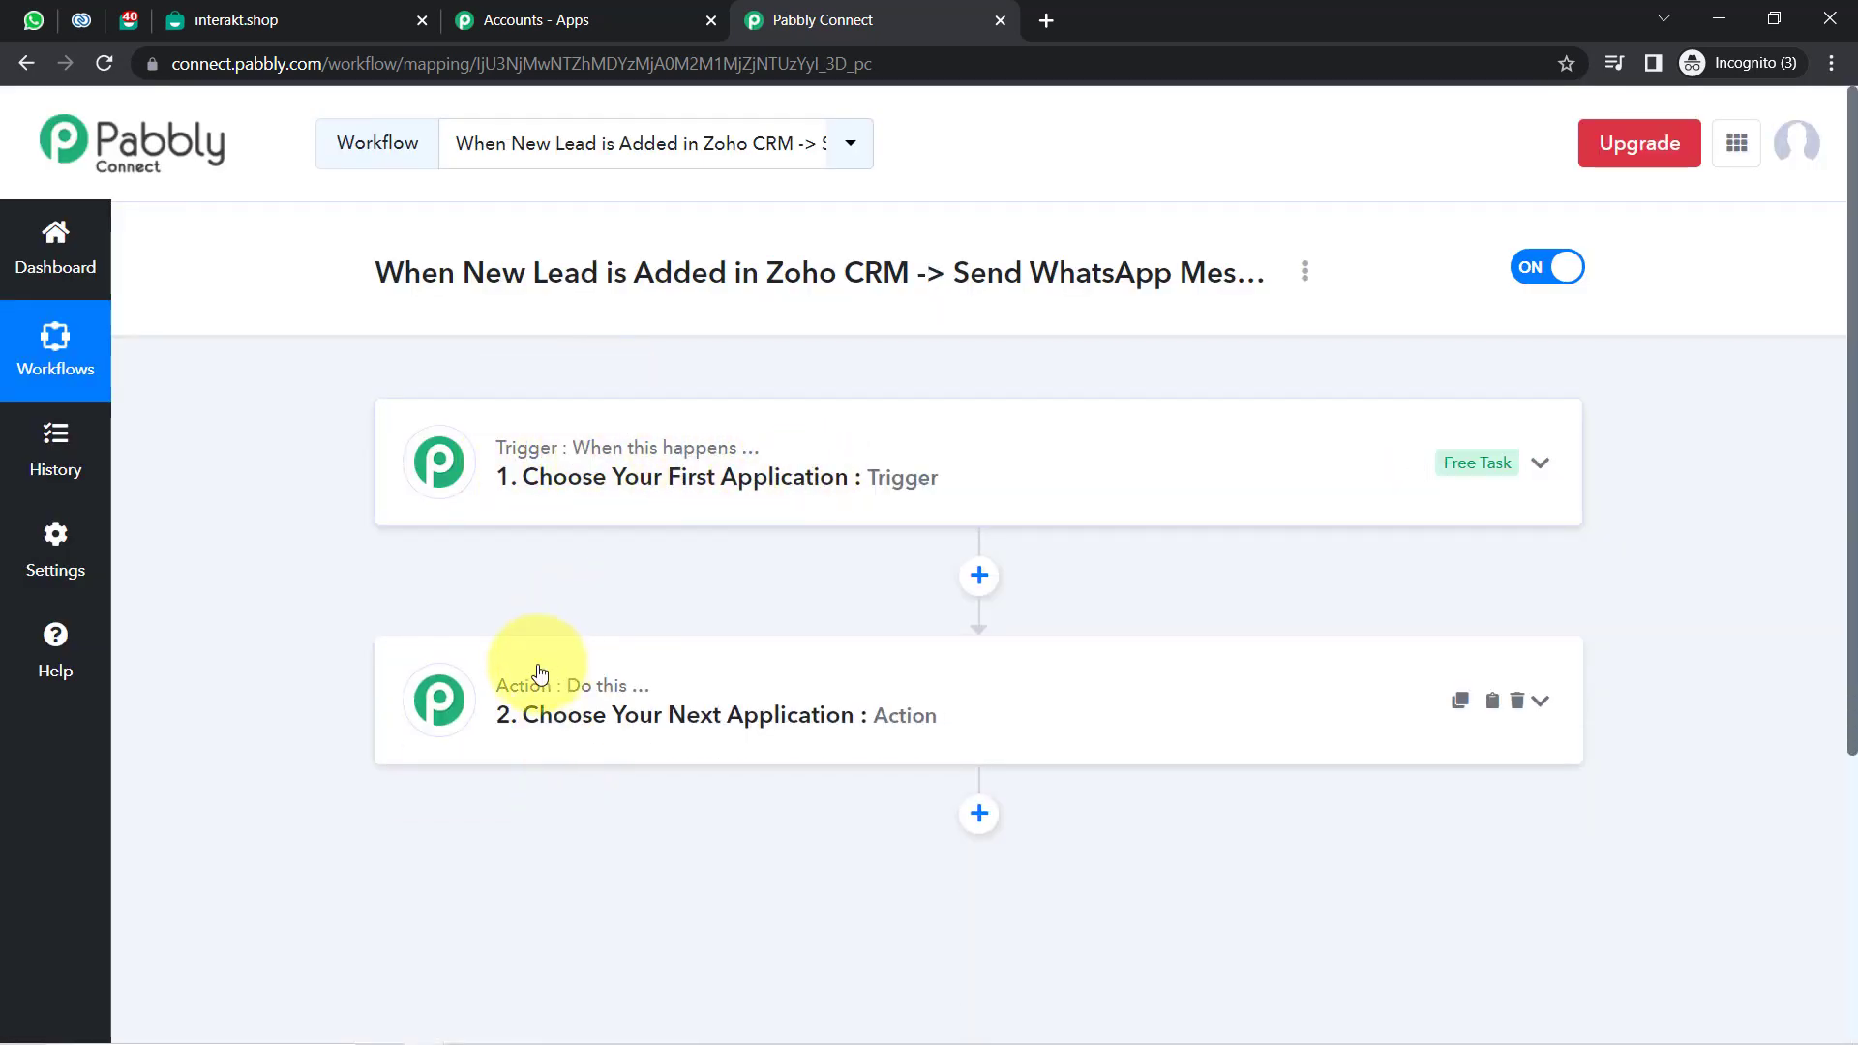
mouse_move(566, 694)
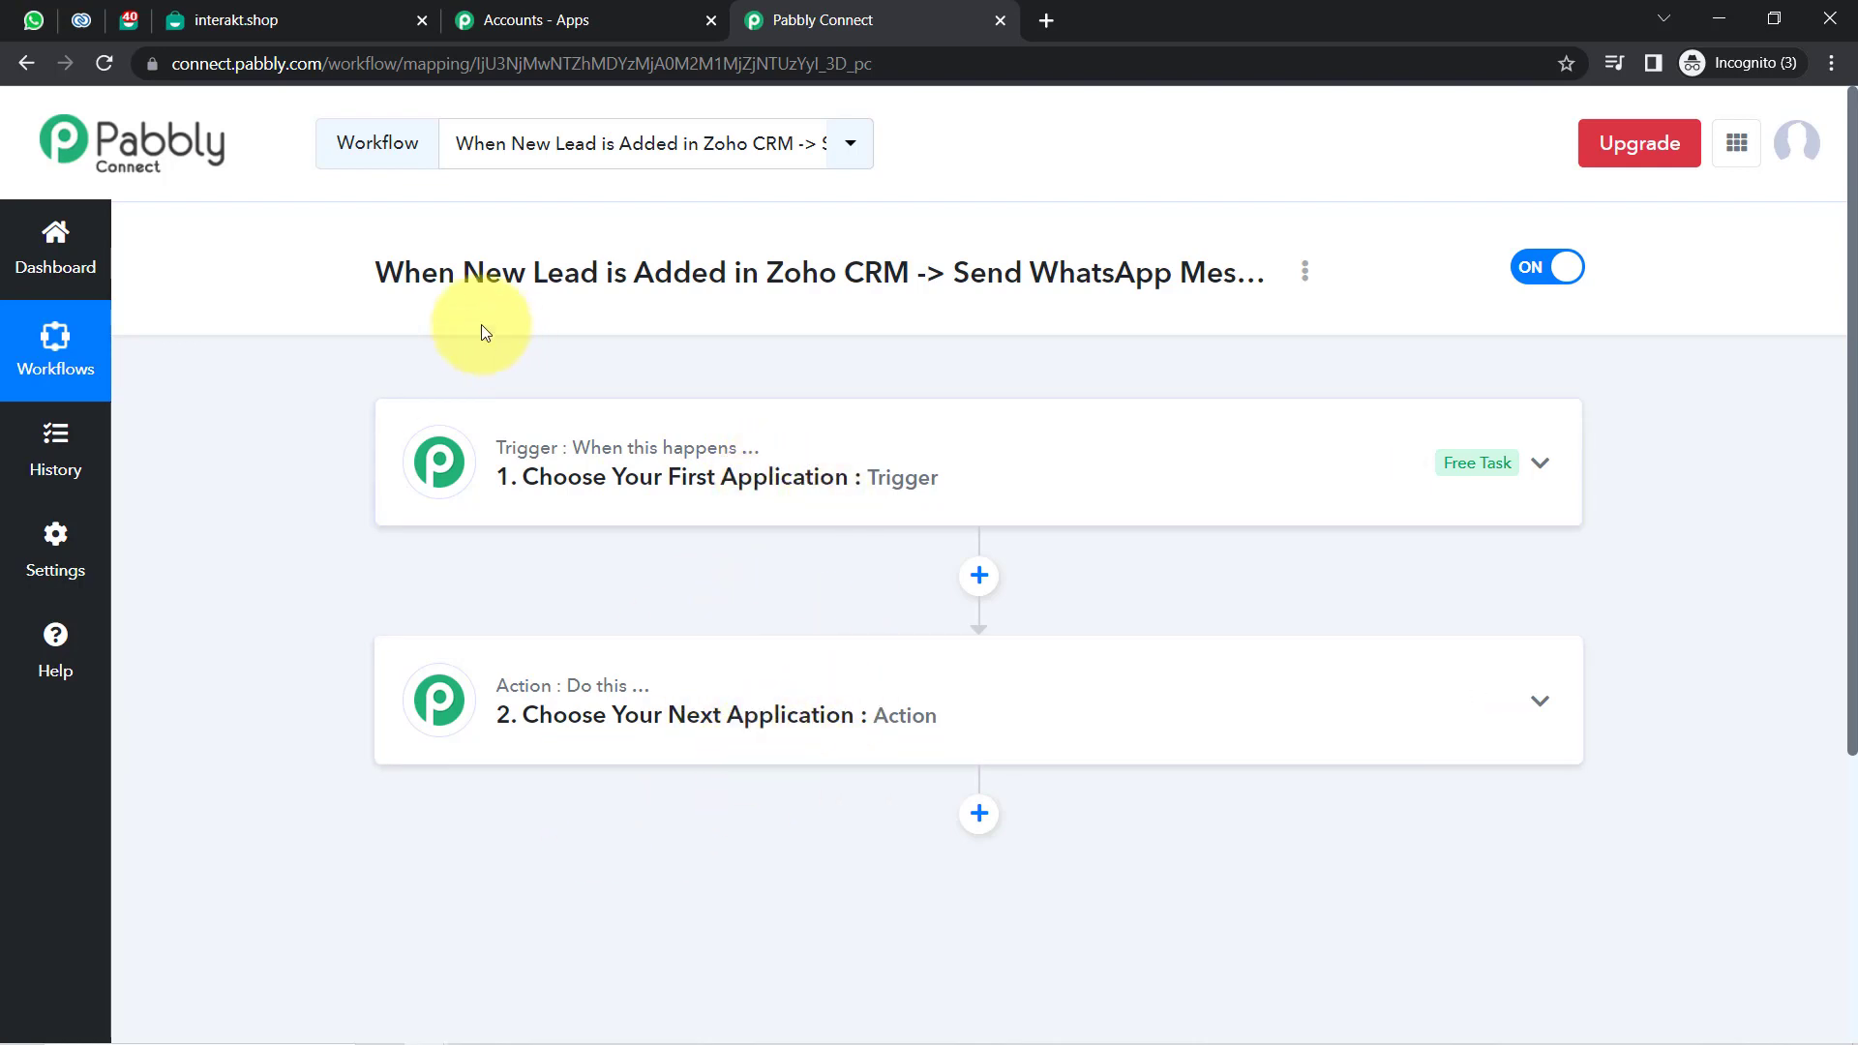
left_click_drag(403, 274, 1302, 265)
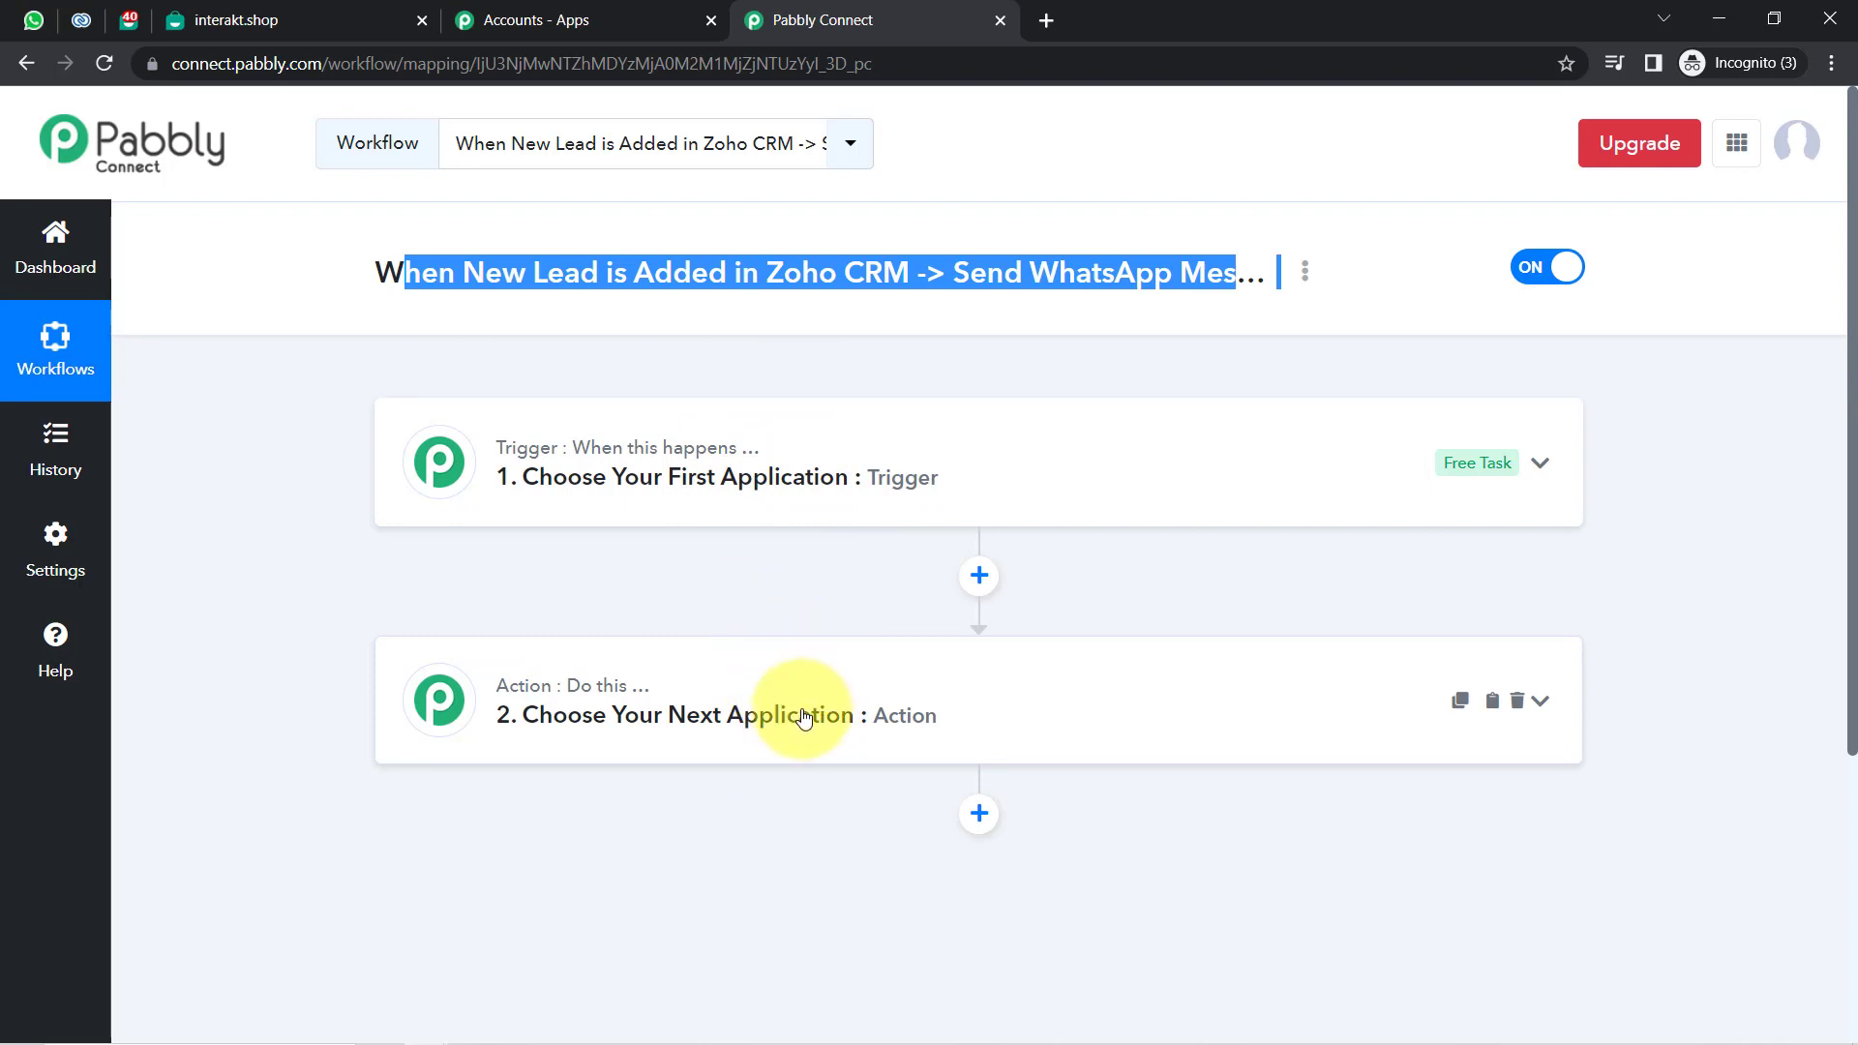
Set the workflow's trigger app to Zoho CRM with the trigger event New Module Entry (Instant).
left_click(804, 470)
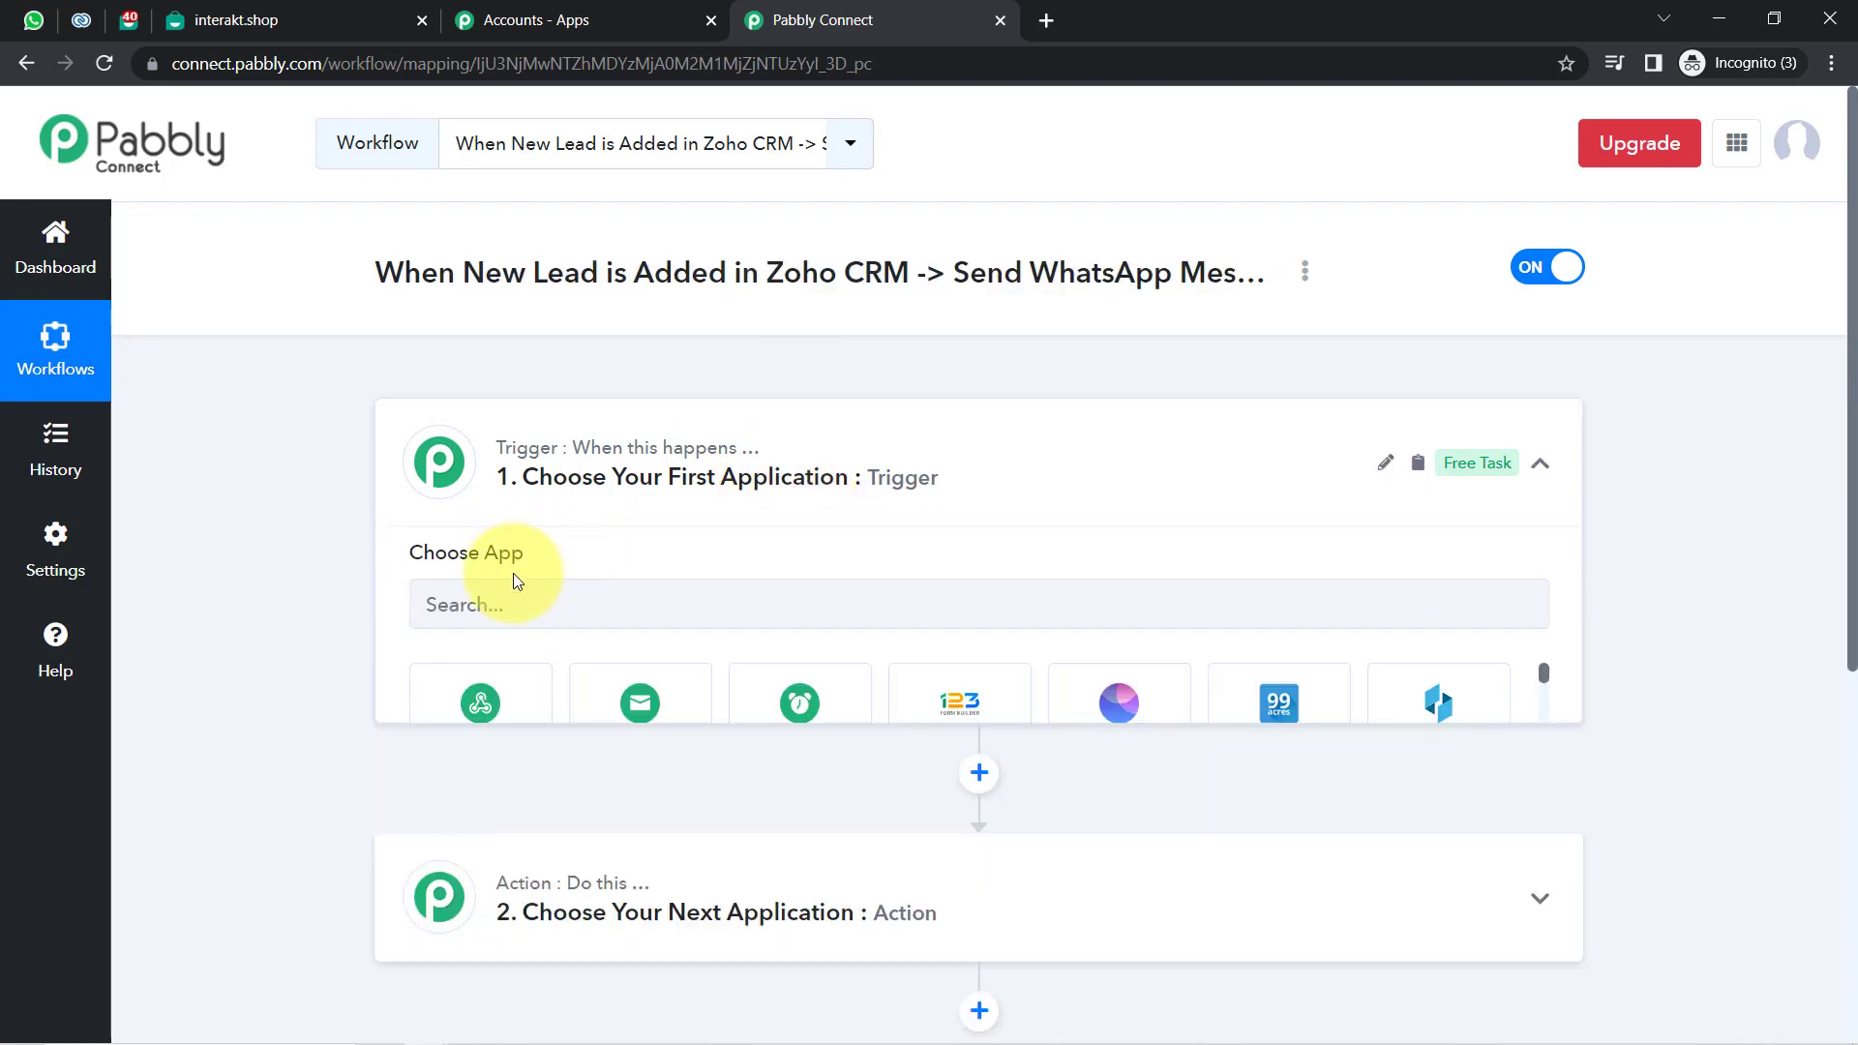
left_click(471, 621)
type("zoho")
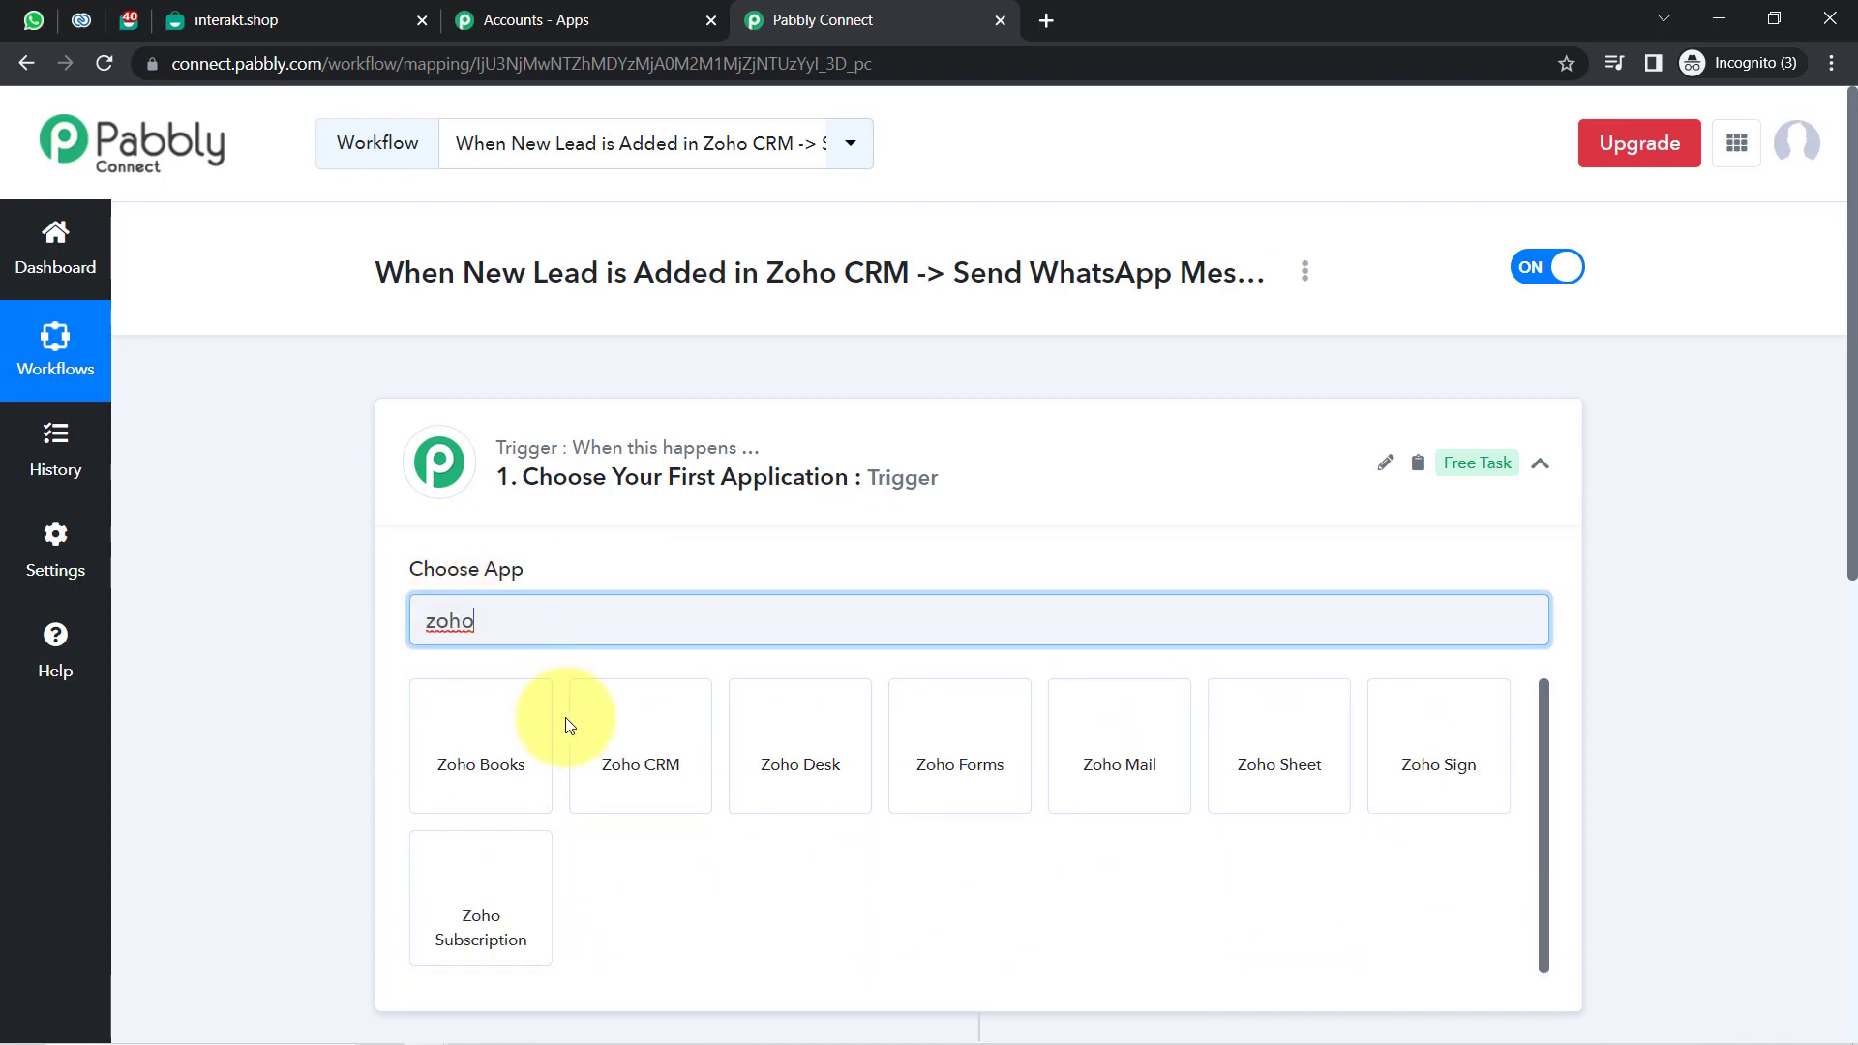
left_click(608, 722)
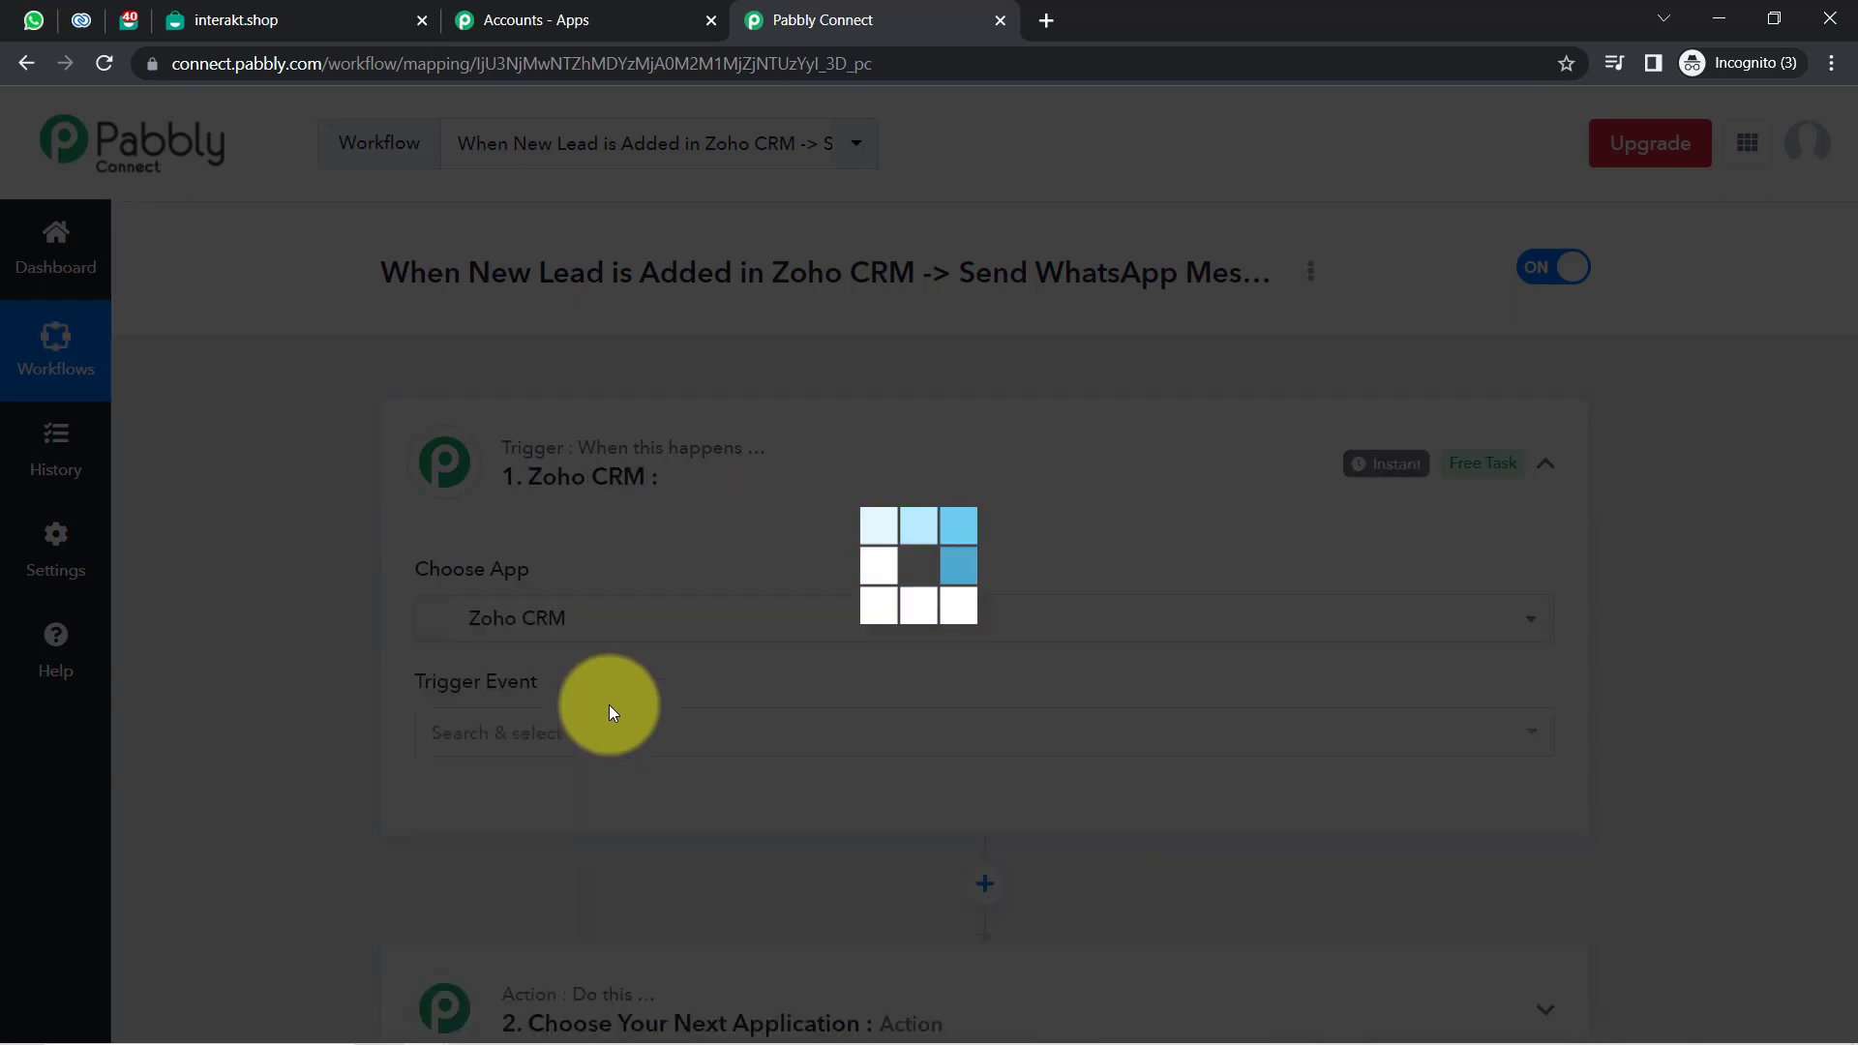
scroll(1839, 499, "down", 1)
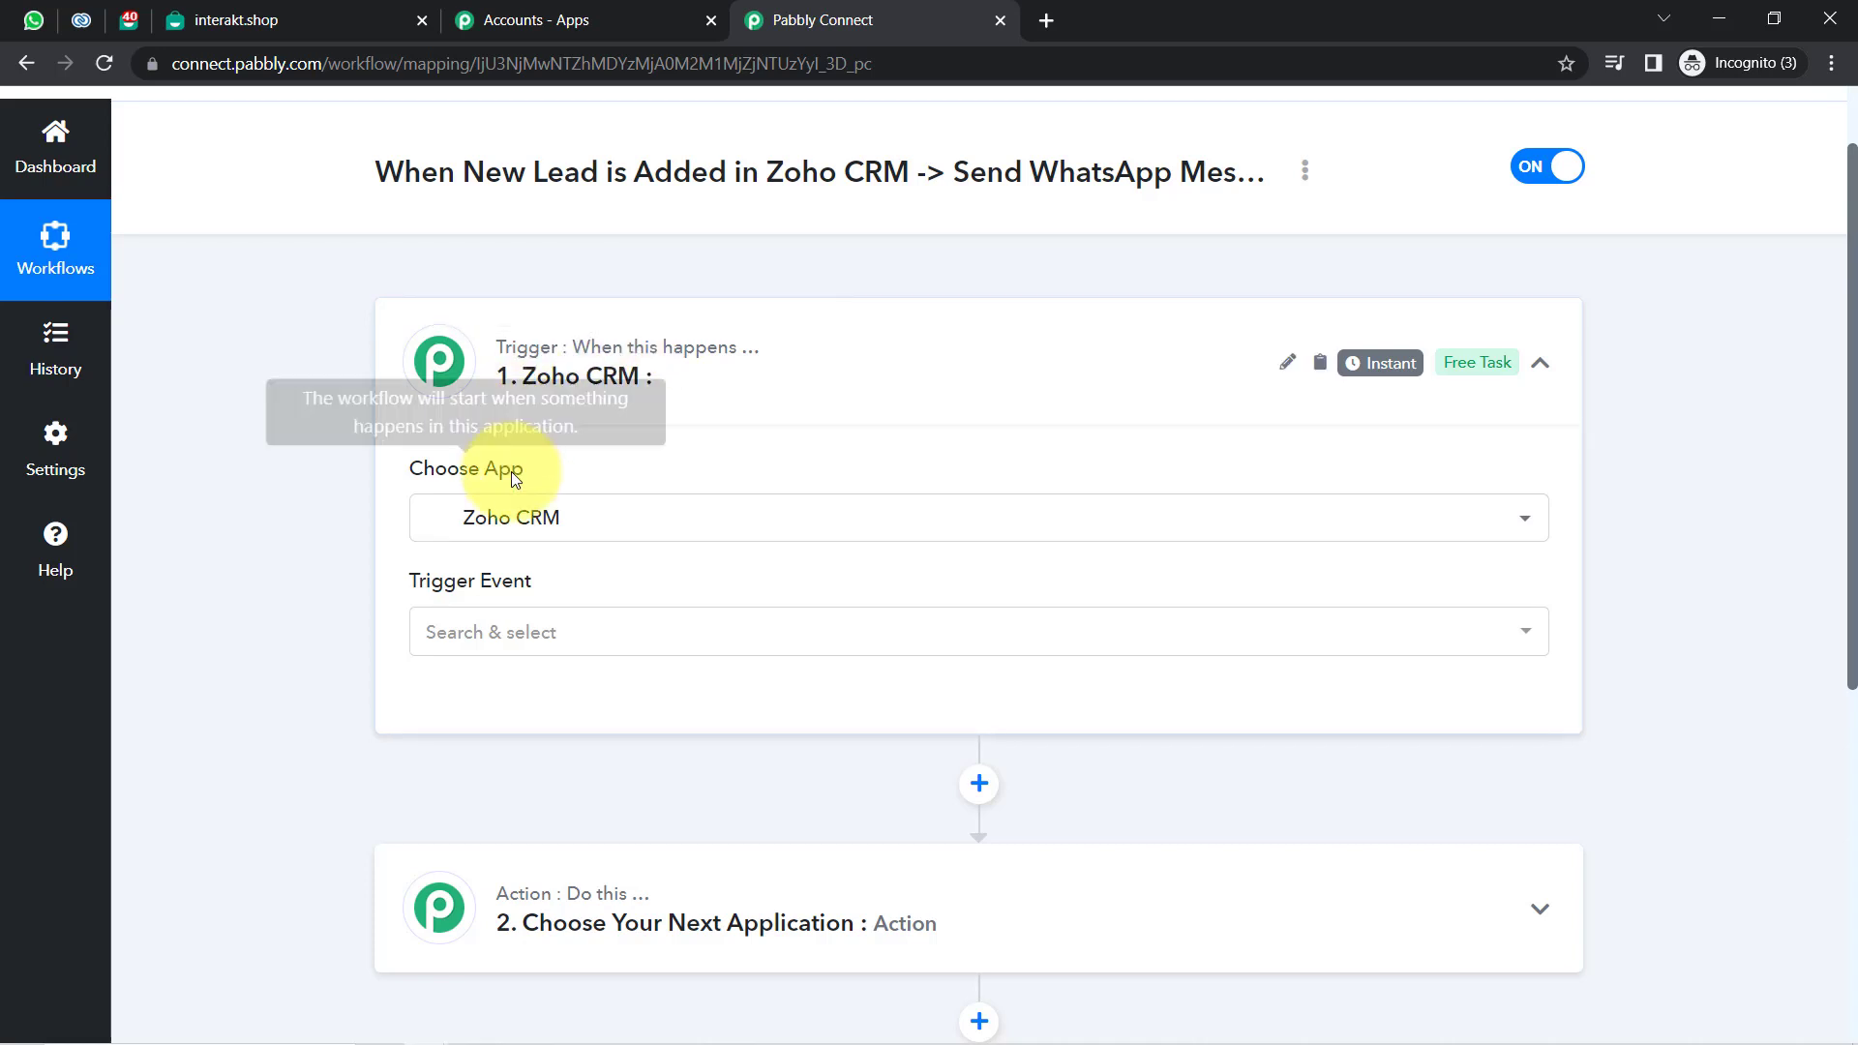
left_click(490, 645)
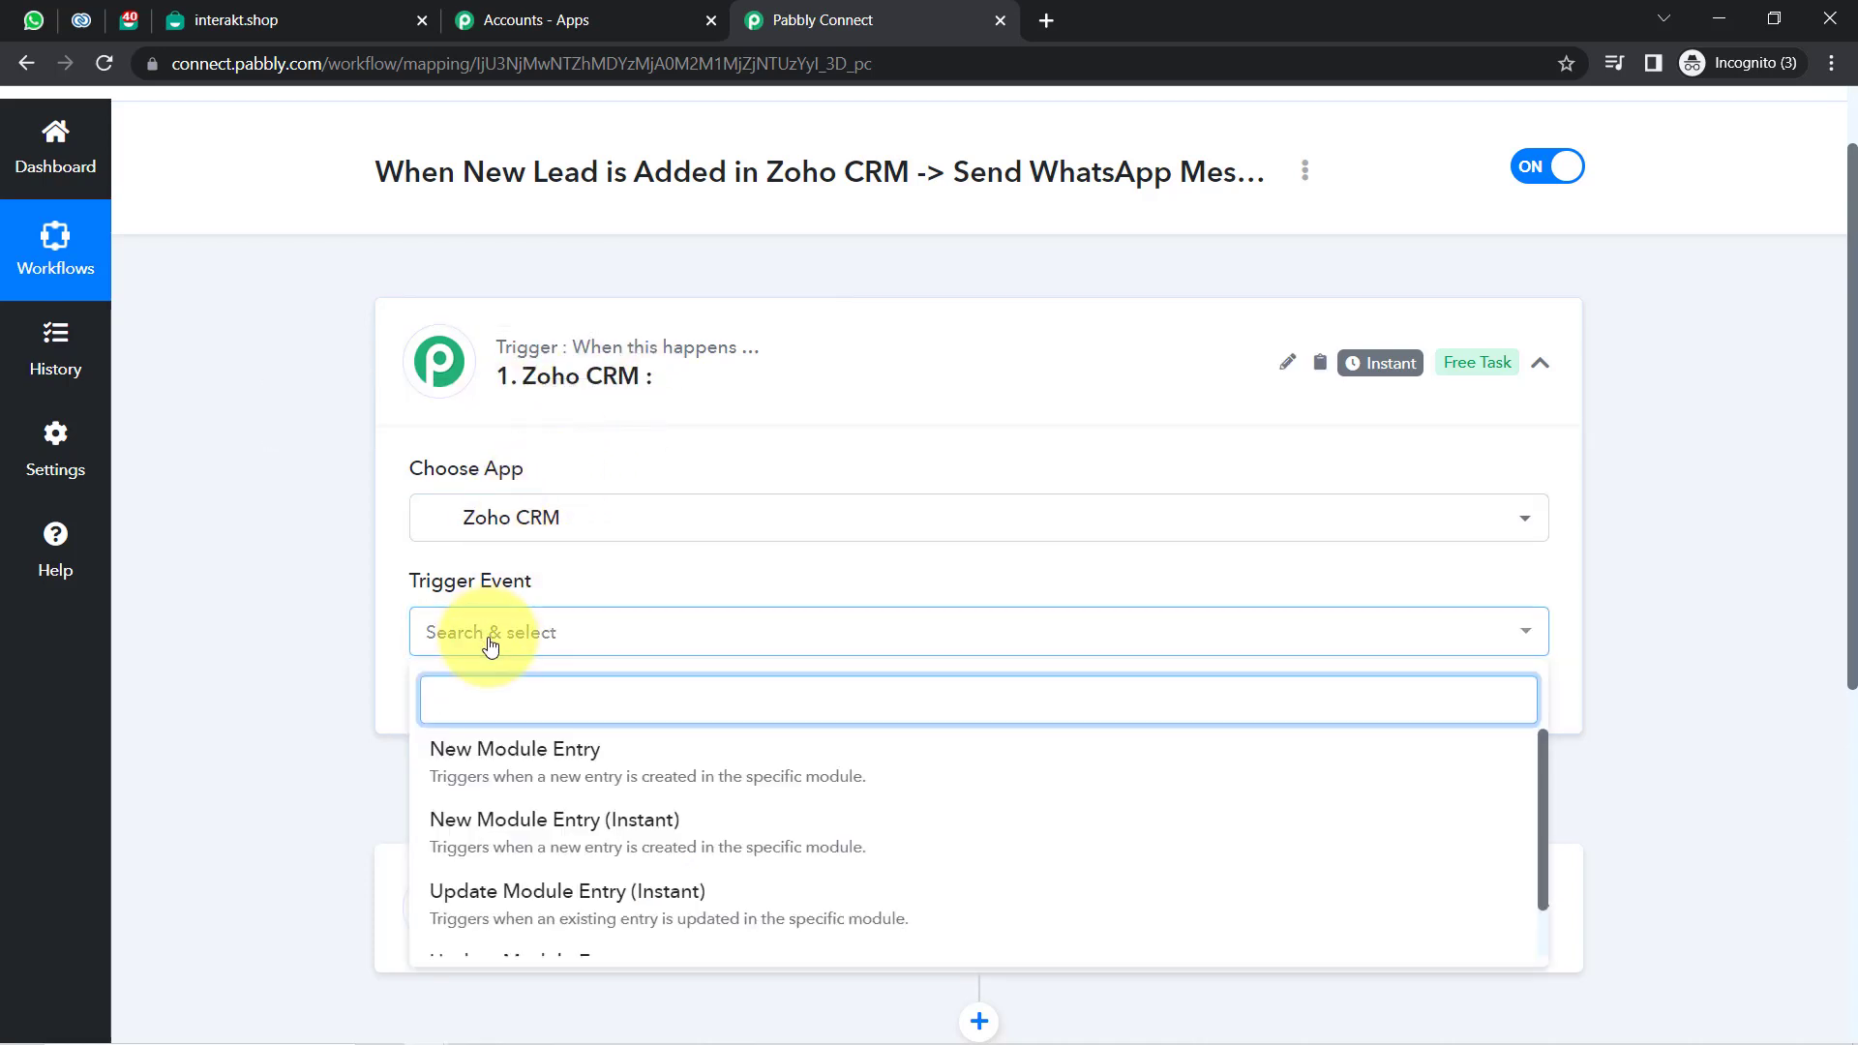
scroll(1854, 438, "down", 2)
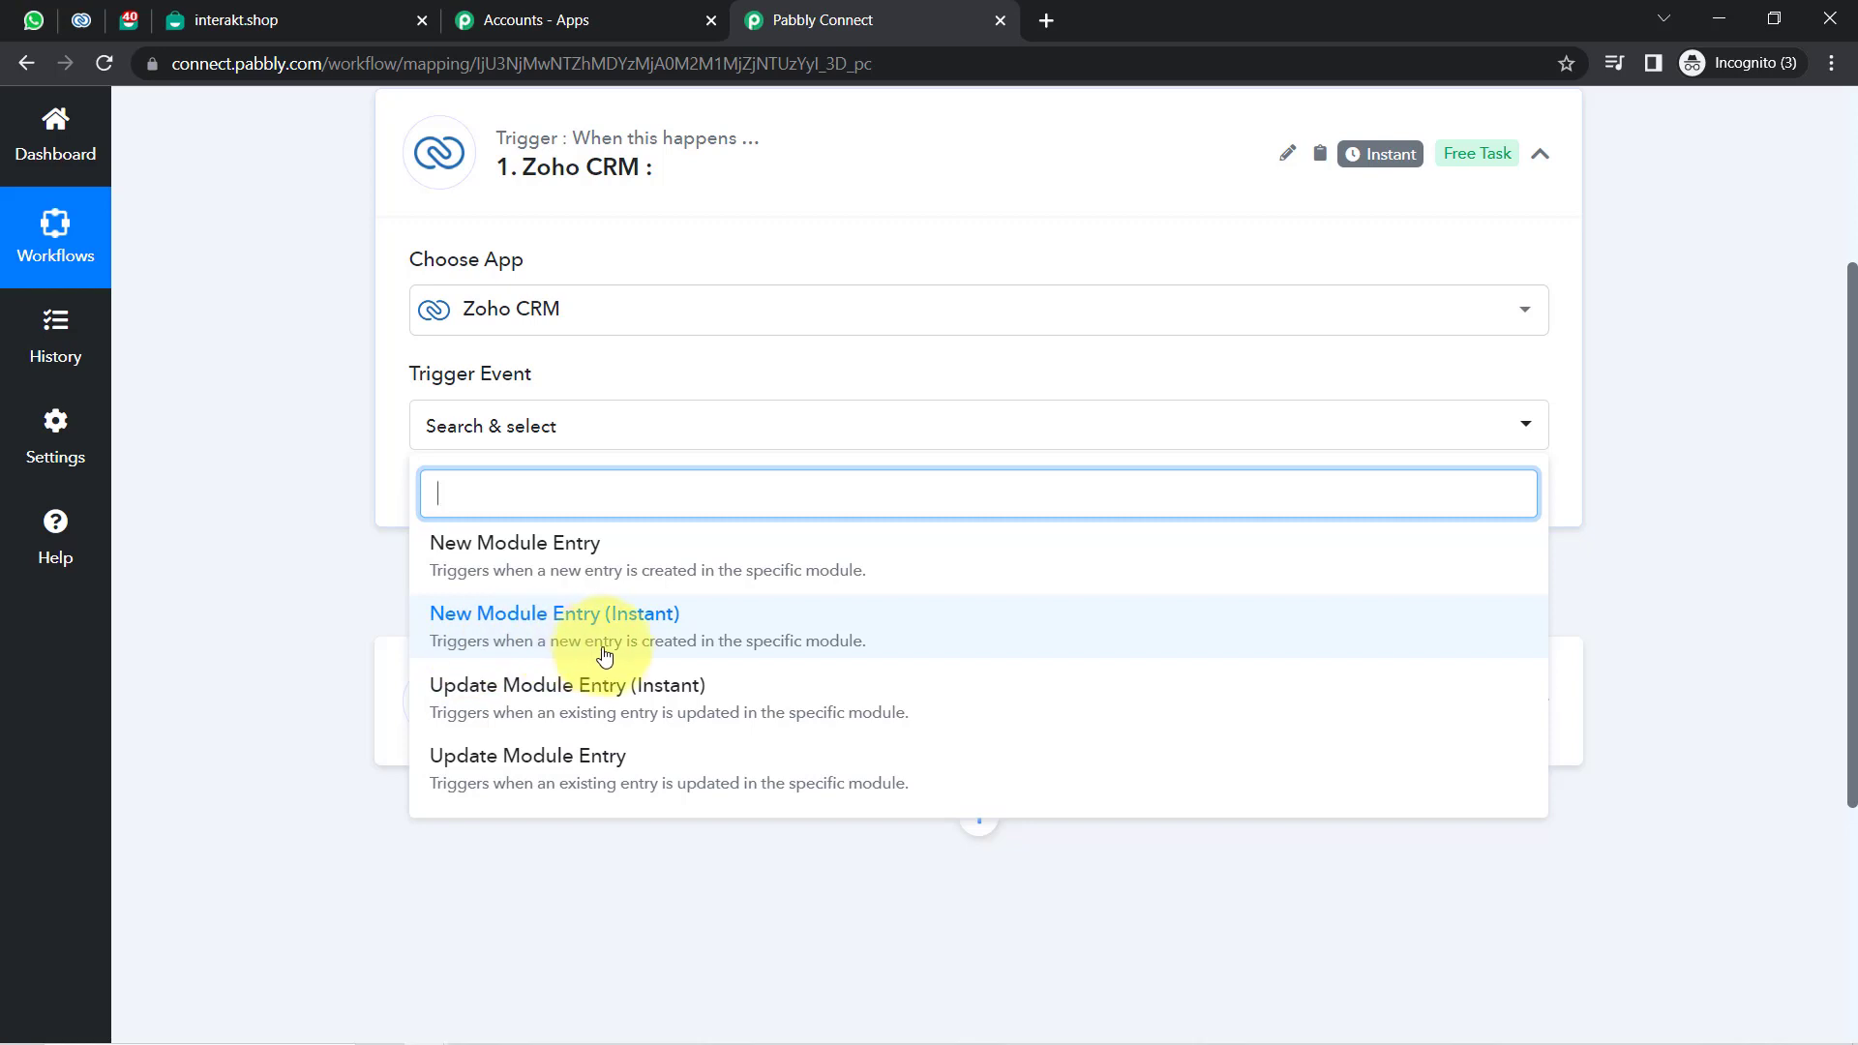
left_click(713, 642)
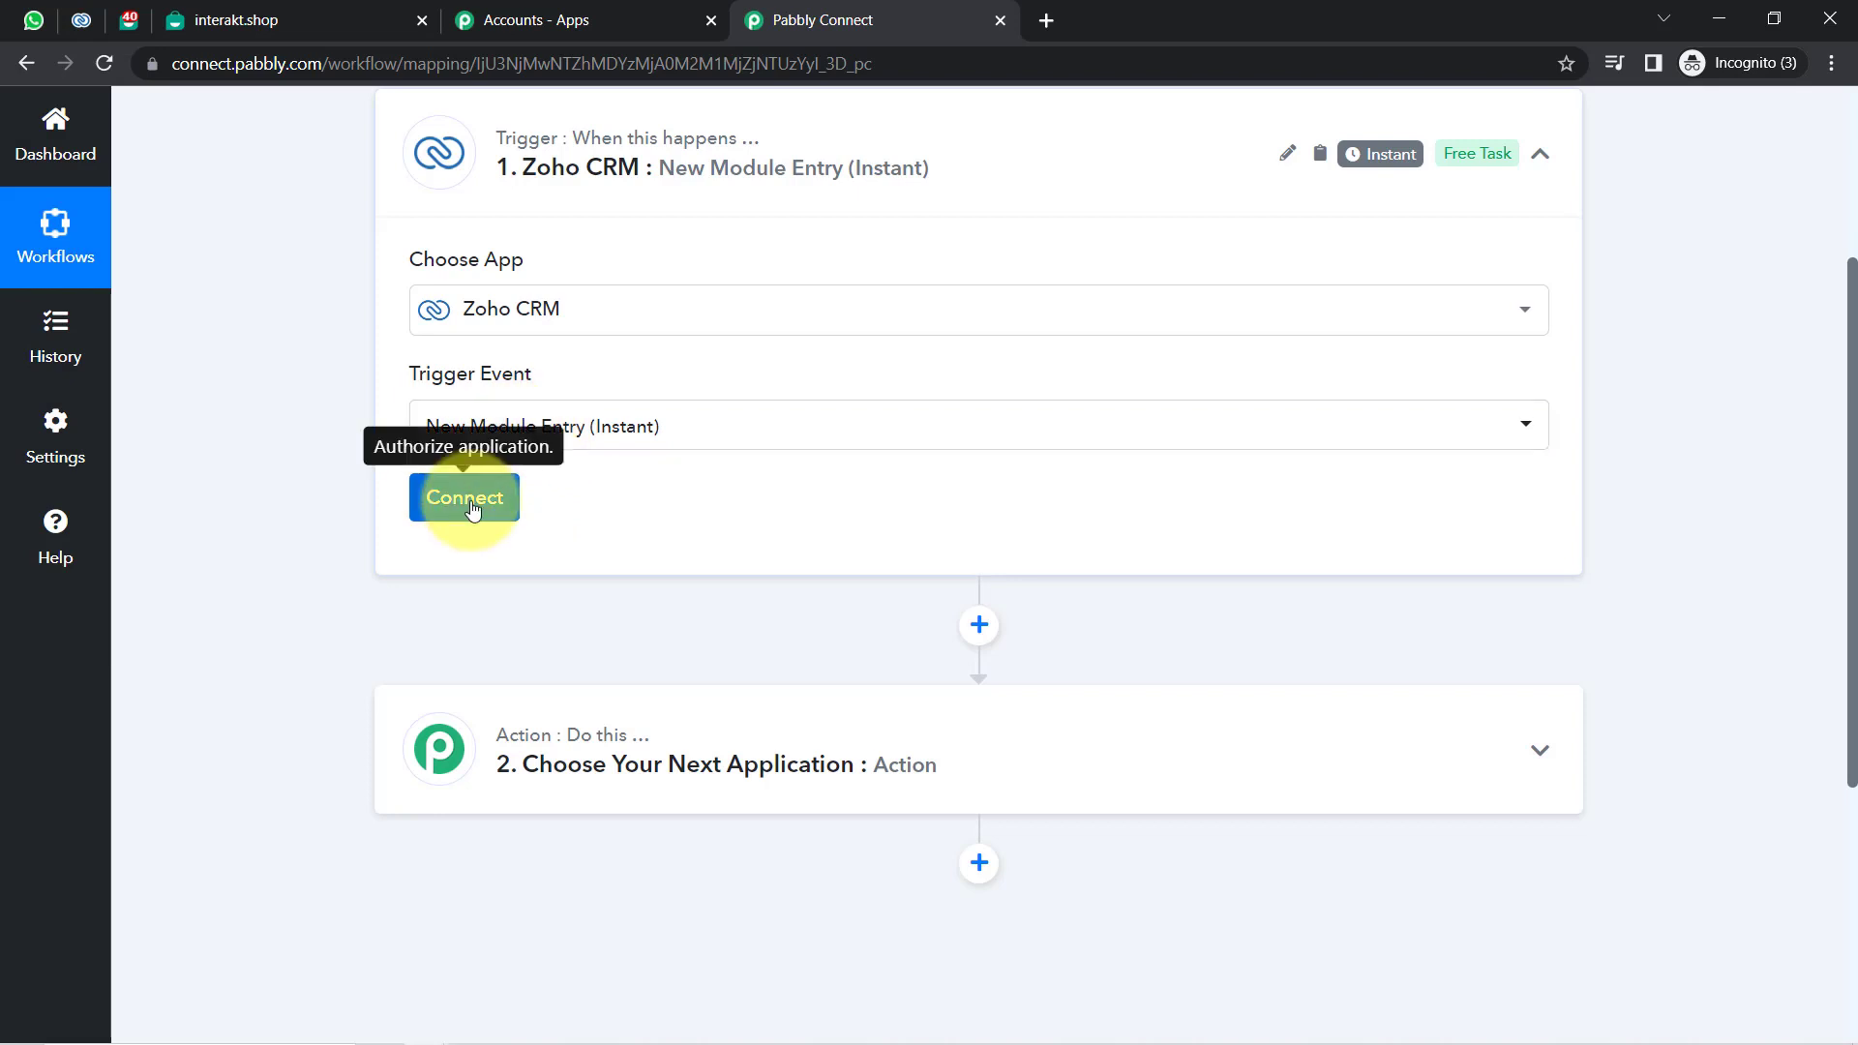
Add a new Zoho CRM connection with the domain zoho.com and grant Pabbly Connect access to the Zoho account.
left_click(471, 502)
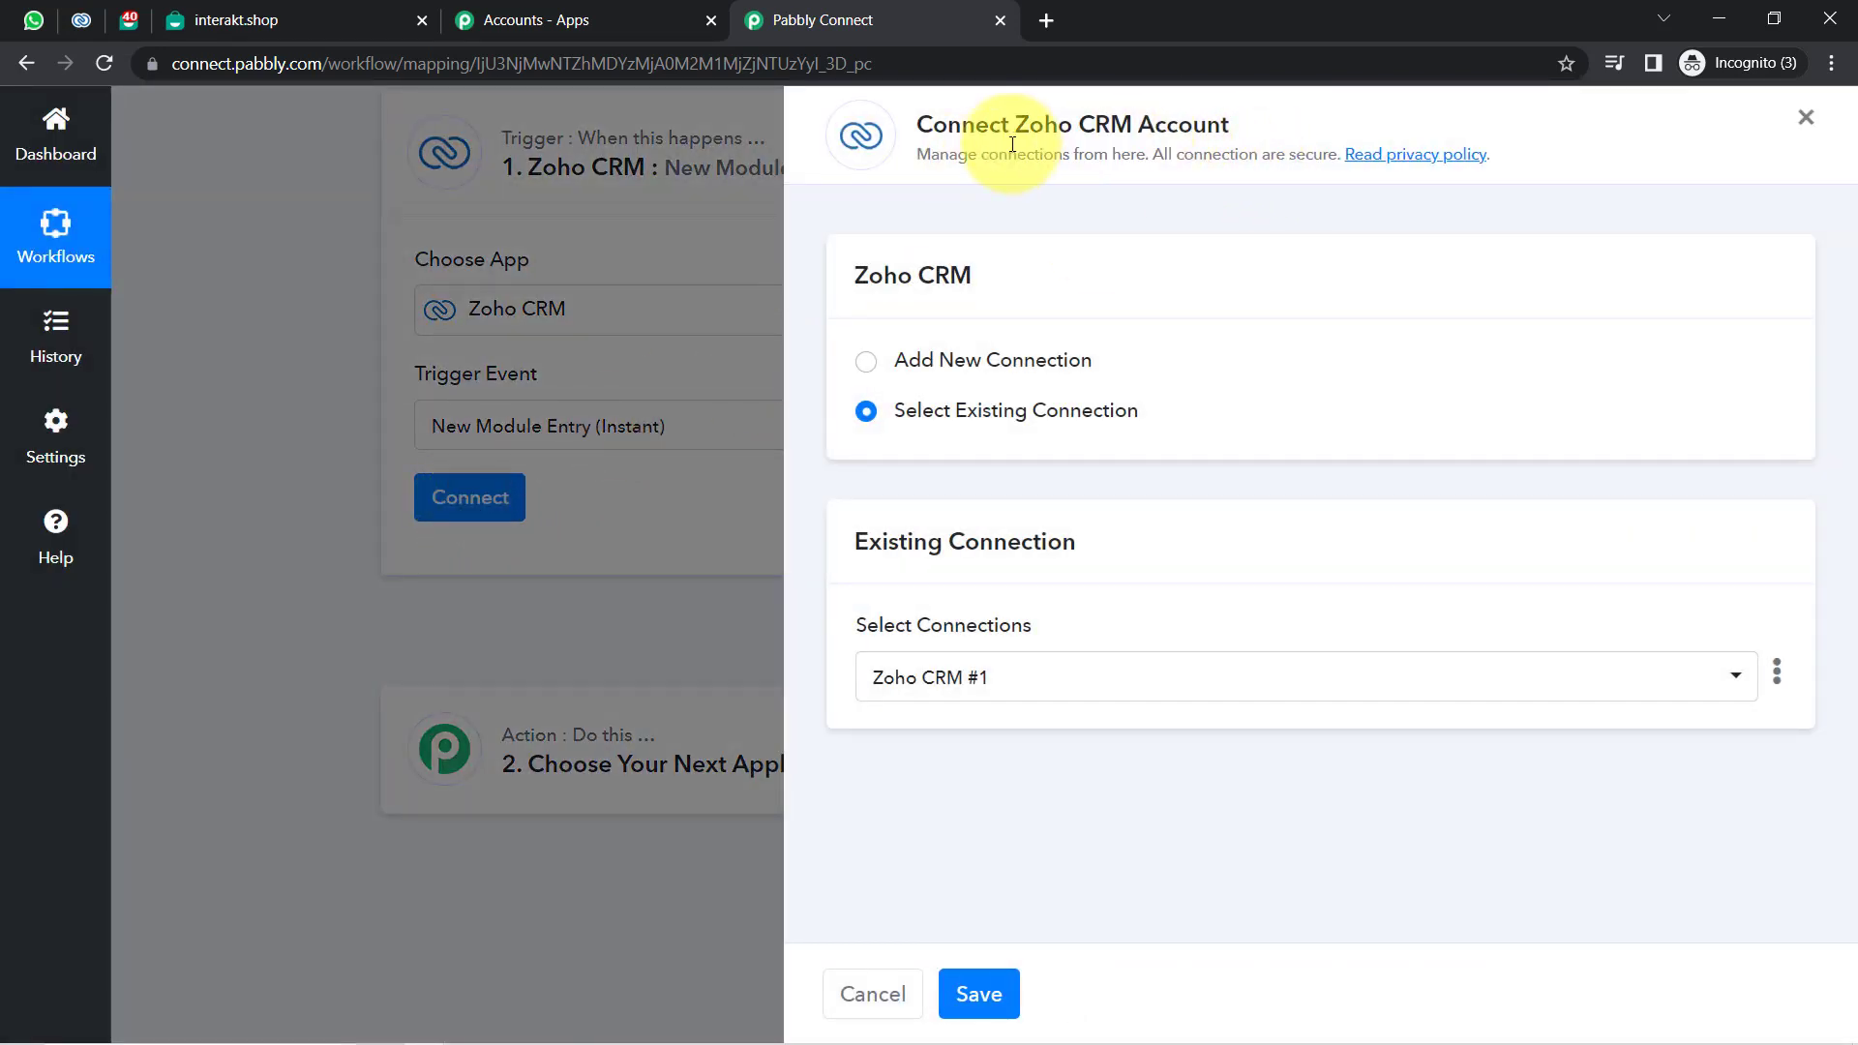
left_click(979, 358)
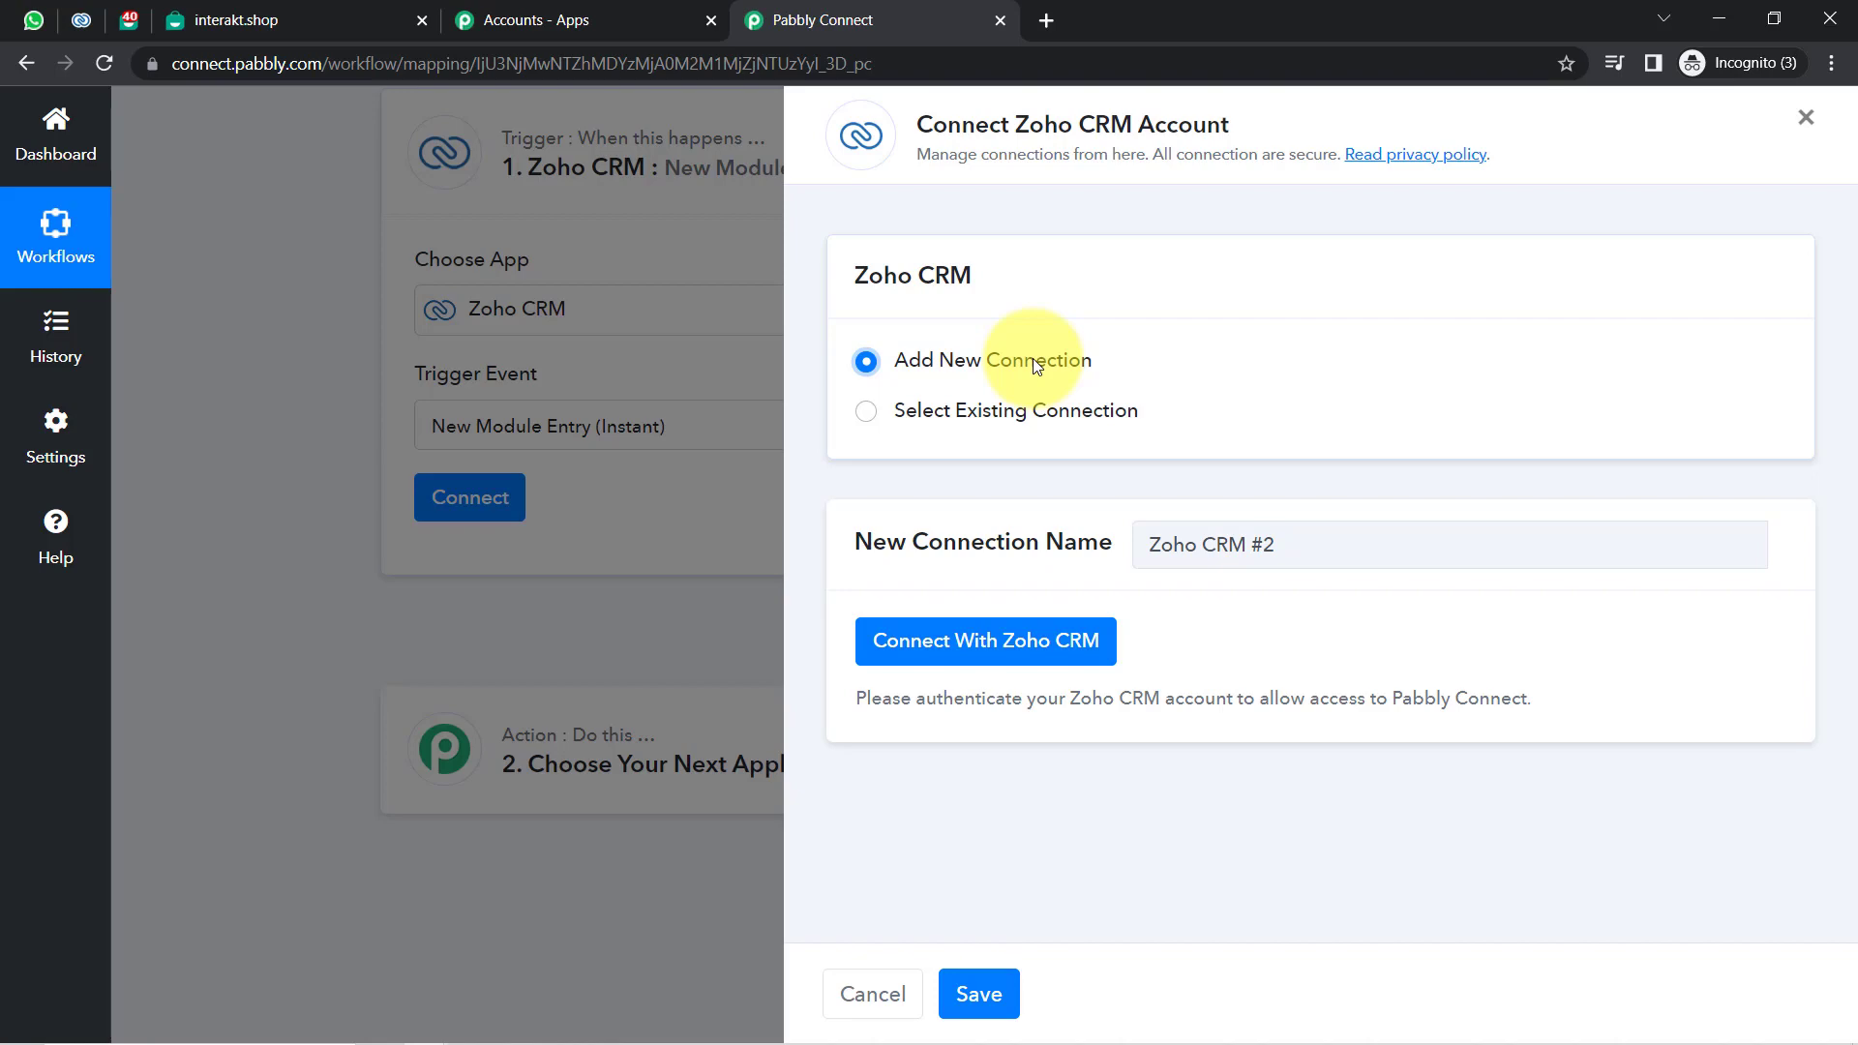
left_click(976, 643)
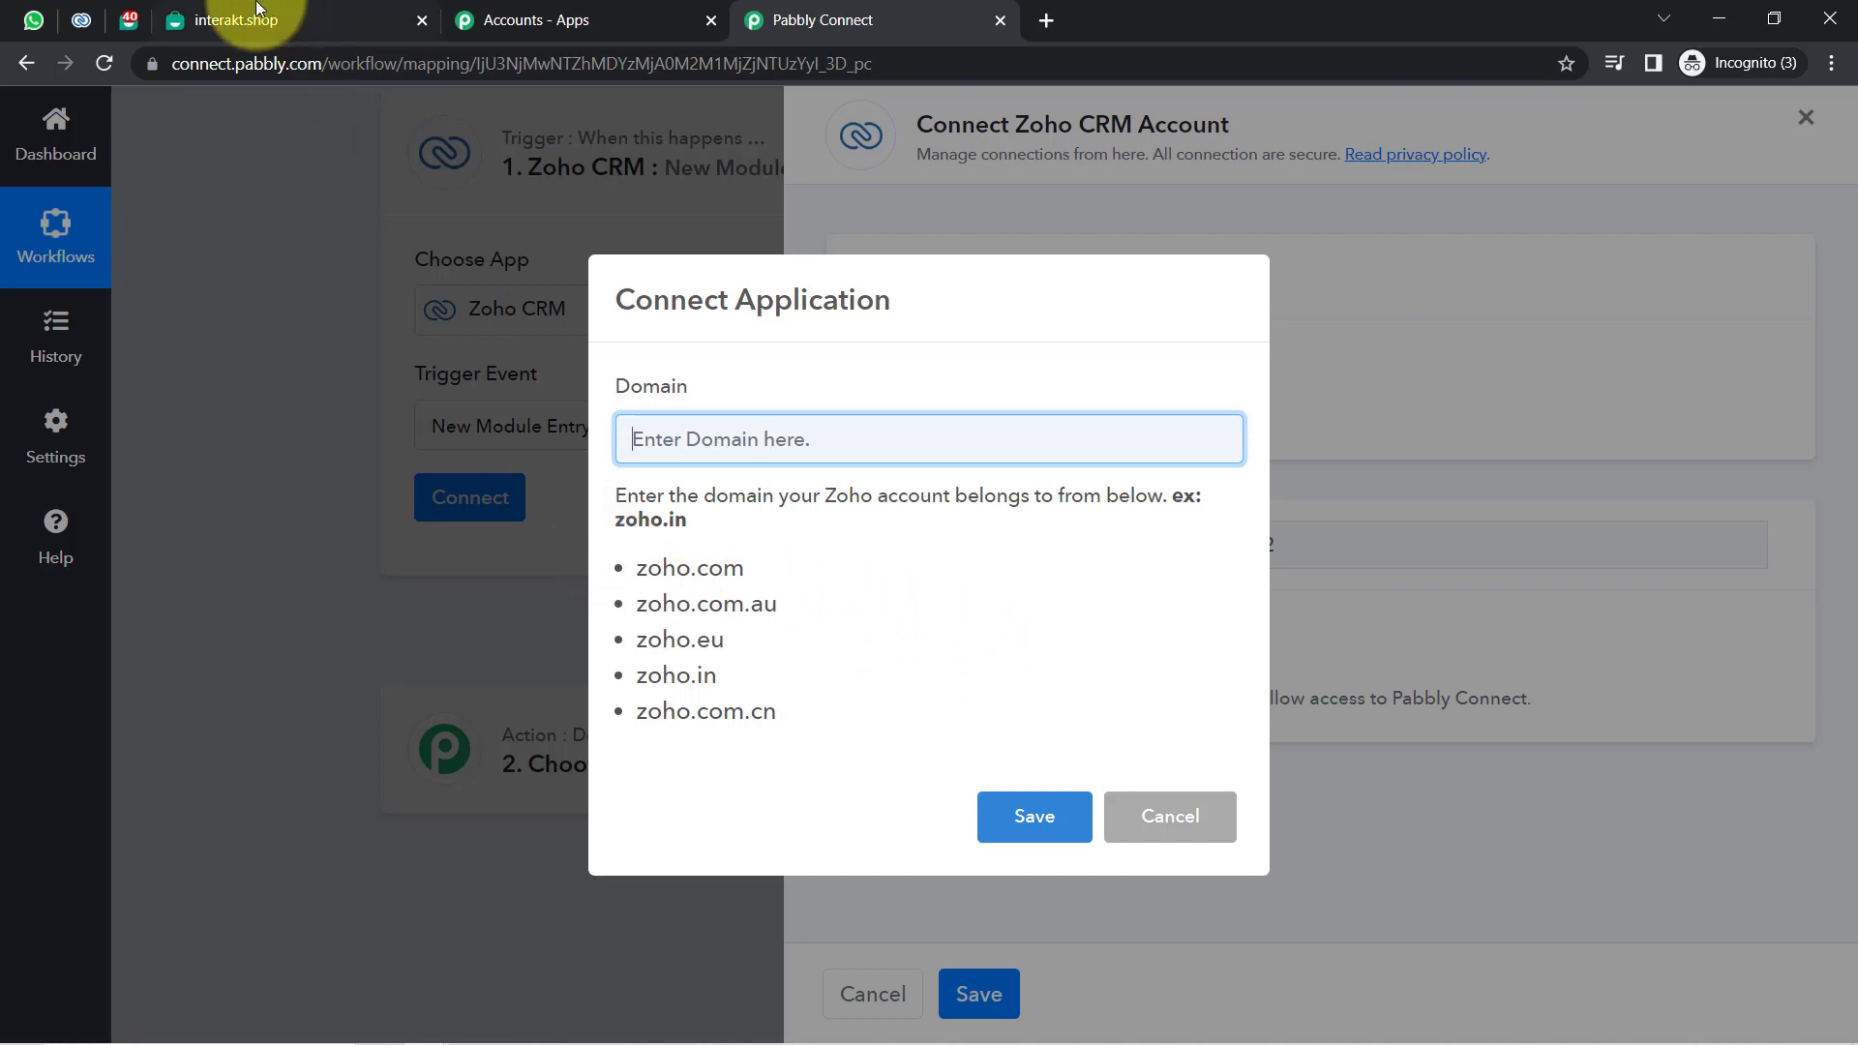
left_click(80, 23)
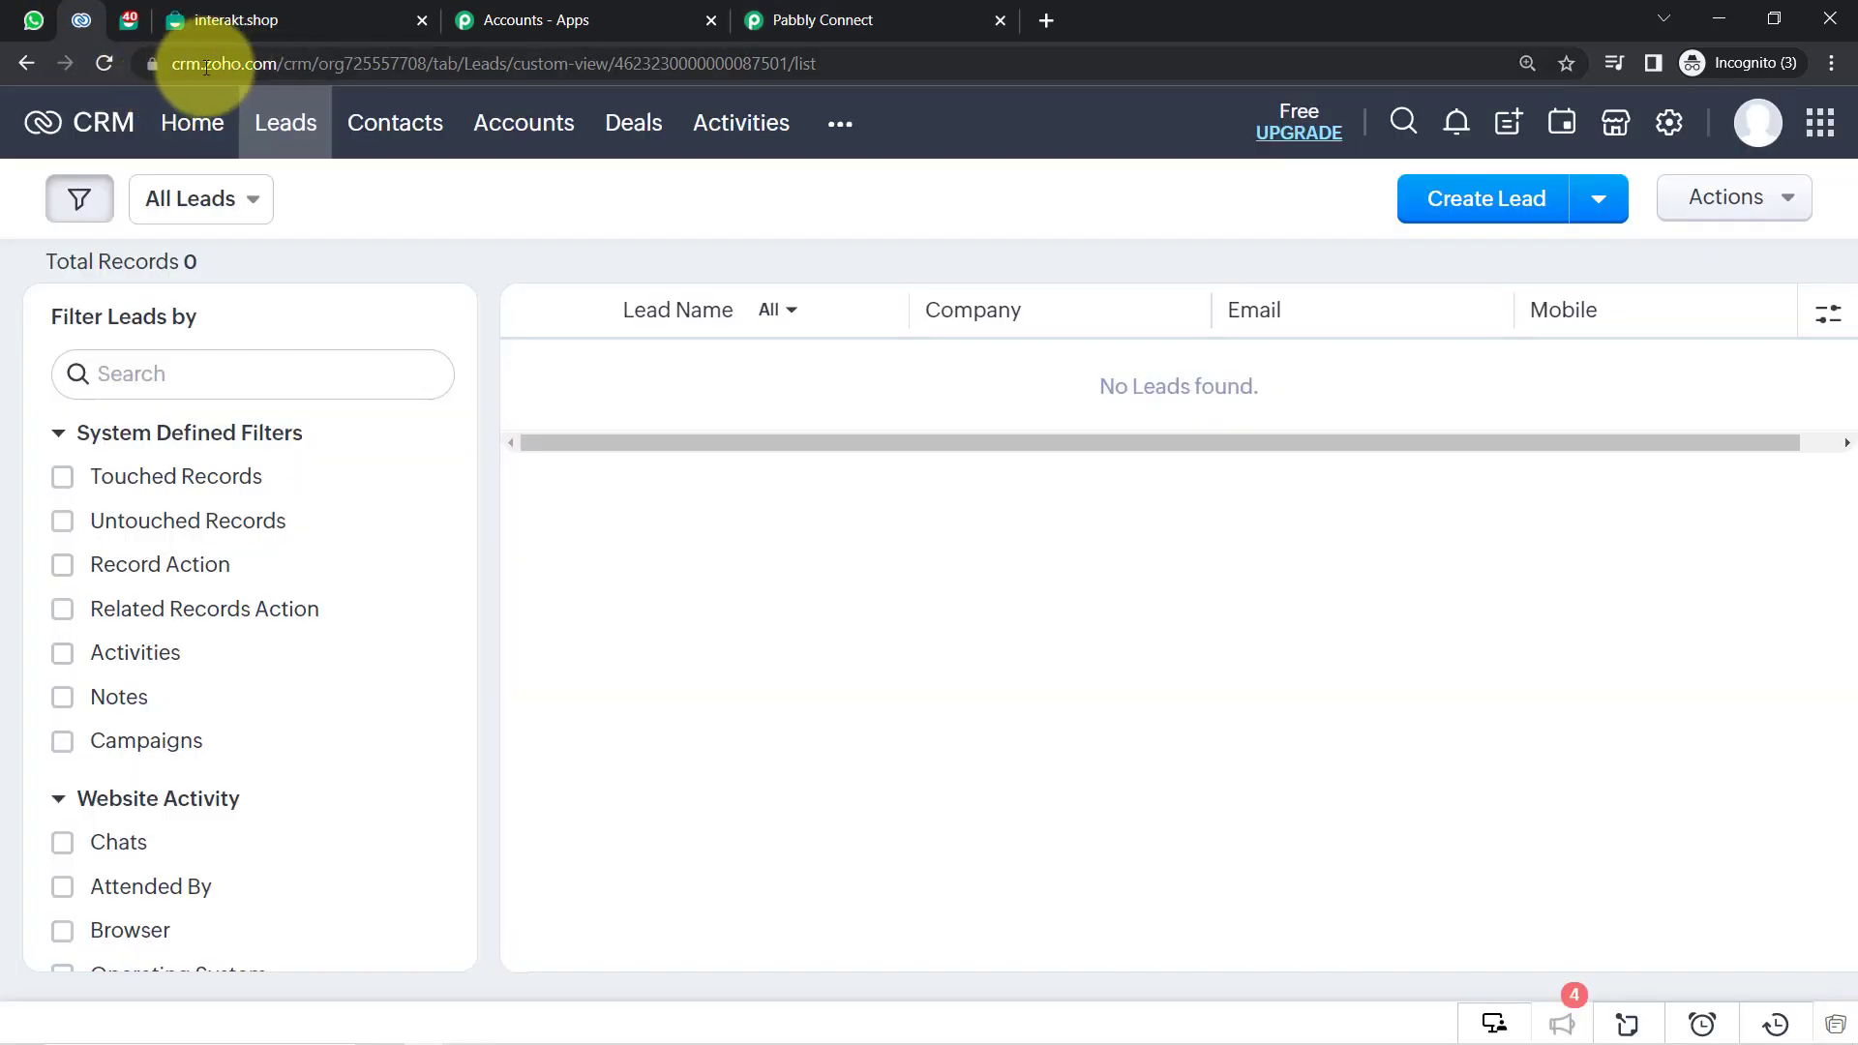
left_click(796, 20)
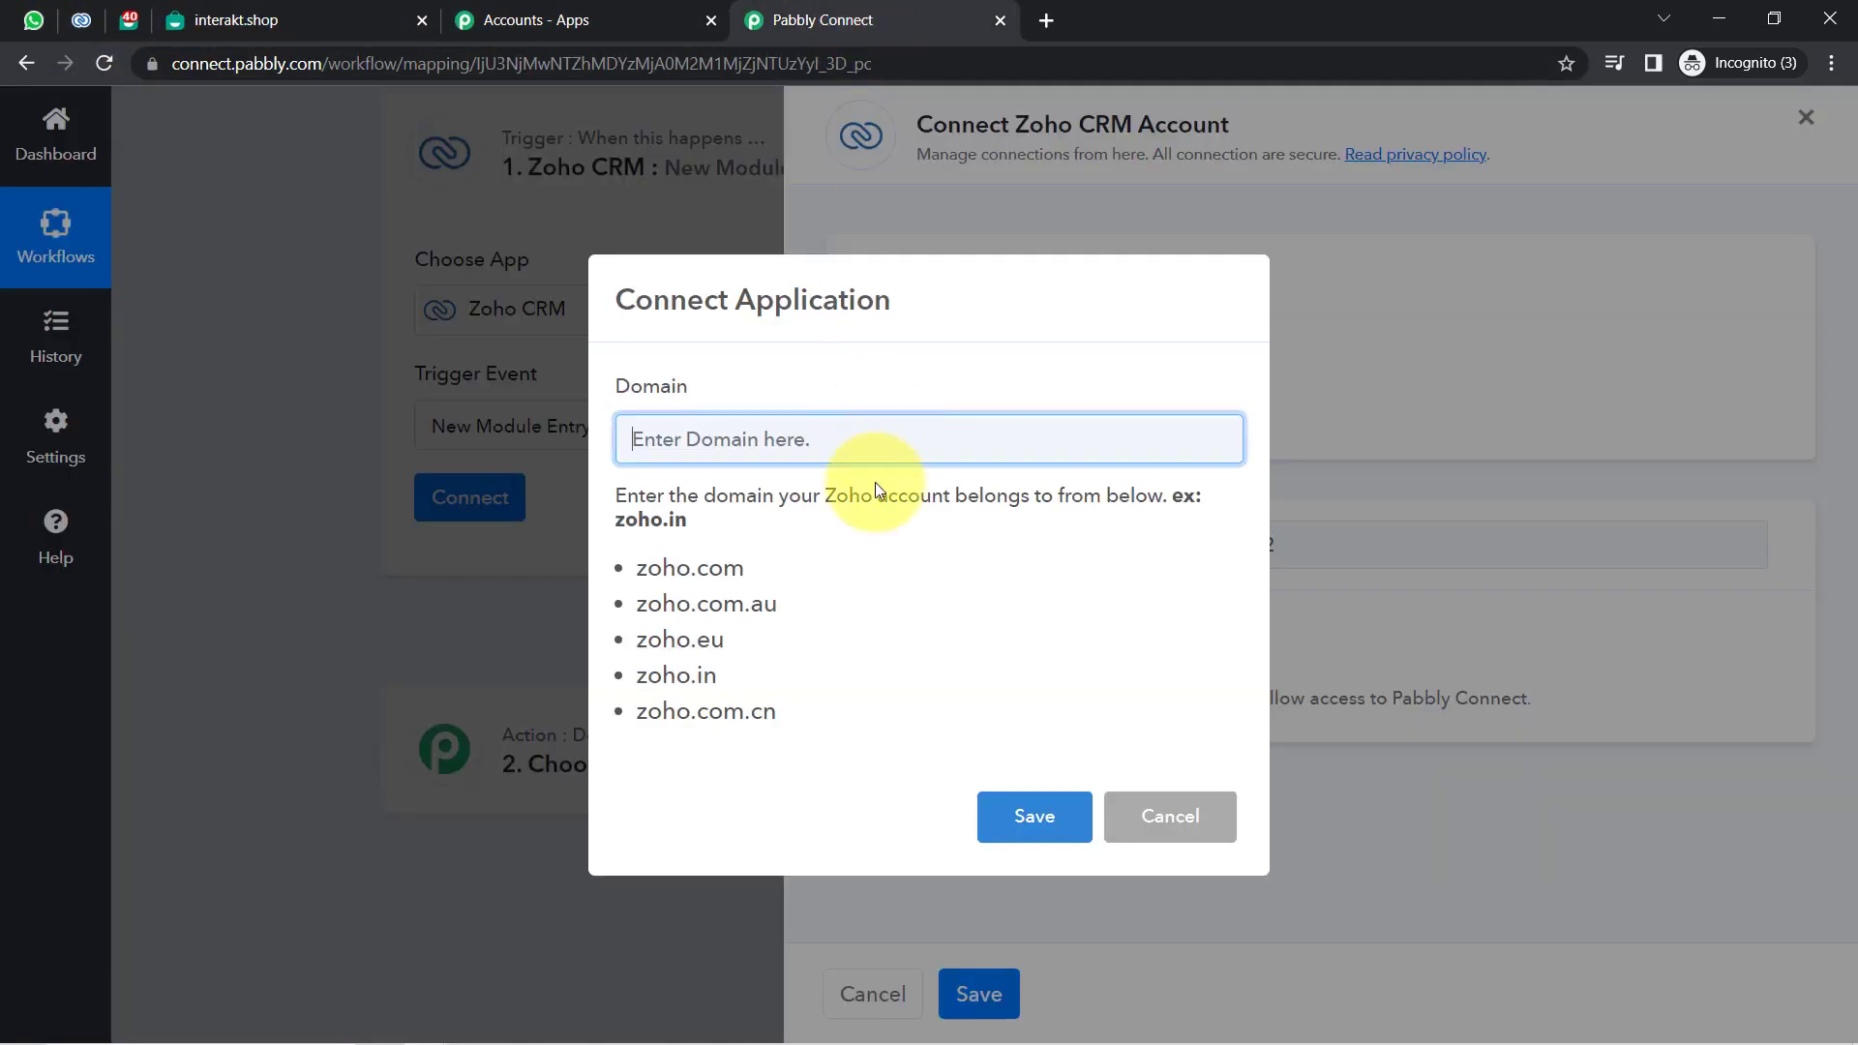
left_click(706, 561)
left_click(700, 444)
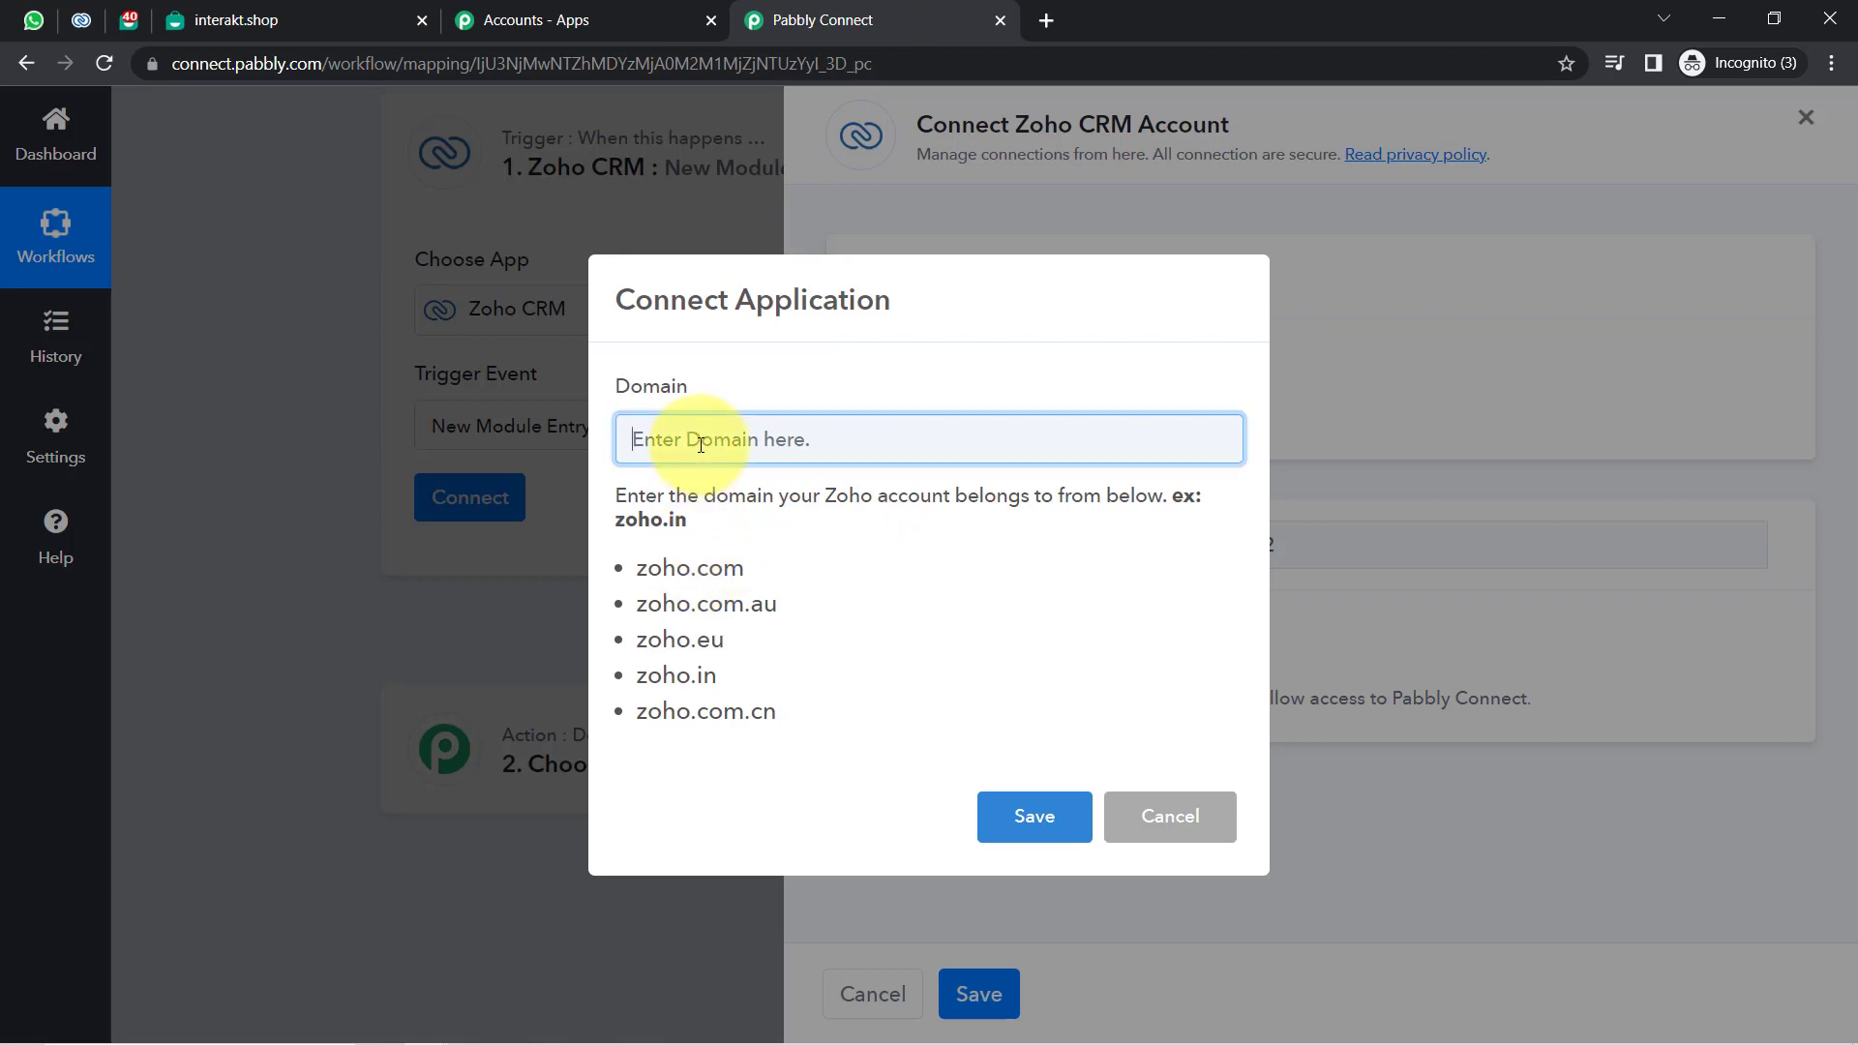
left_click(1016, 813)
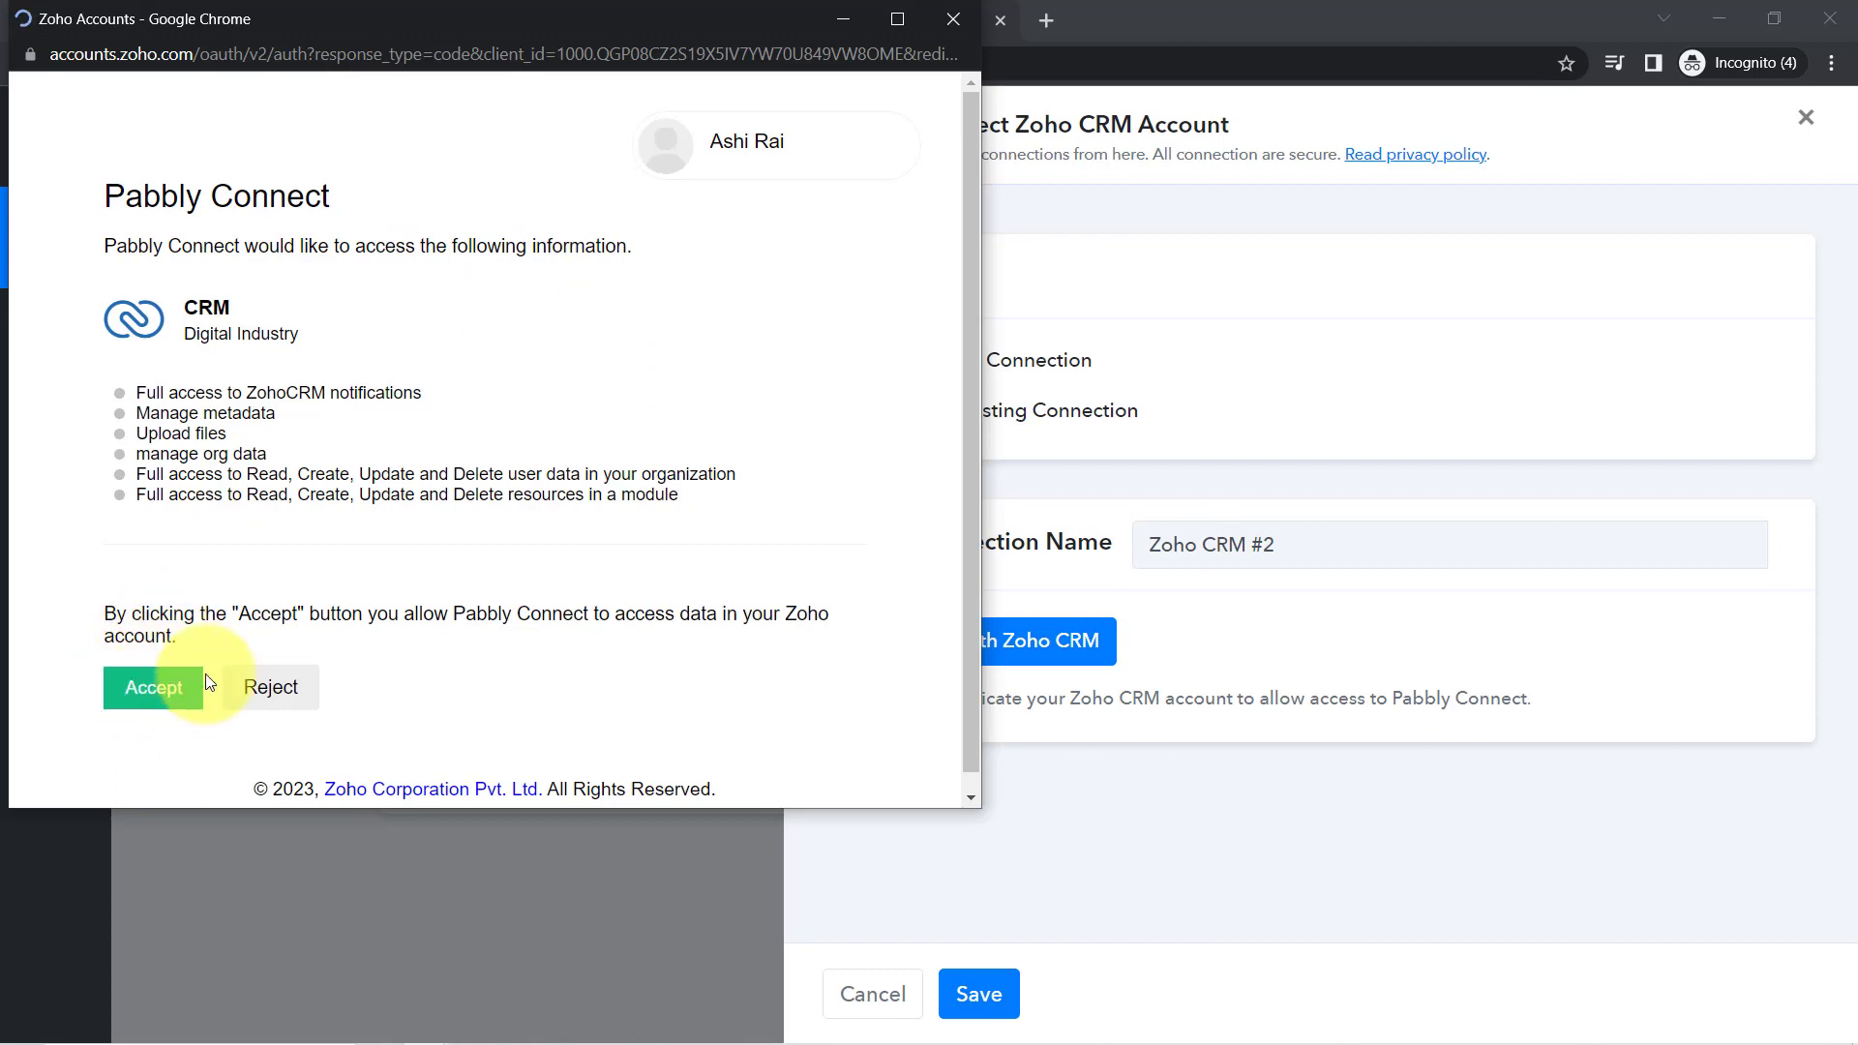
left_click(193, 685)
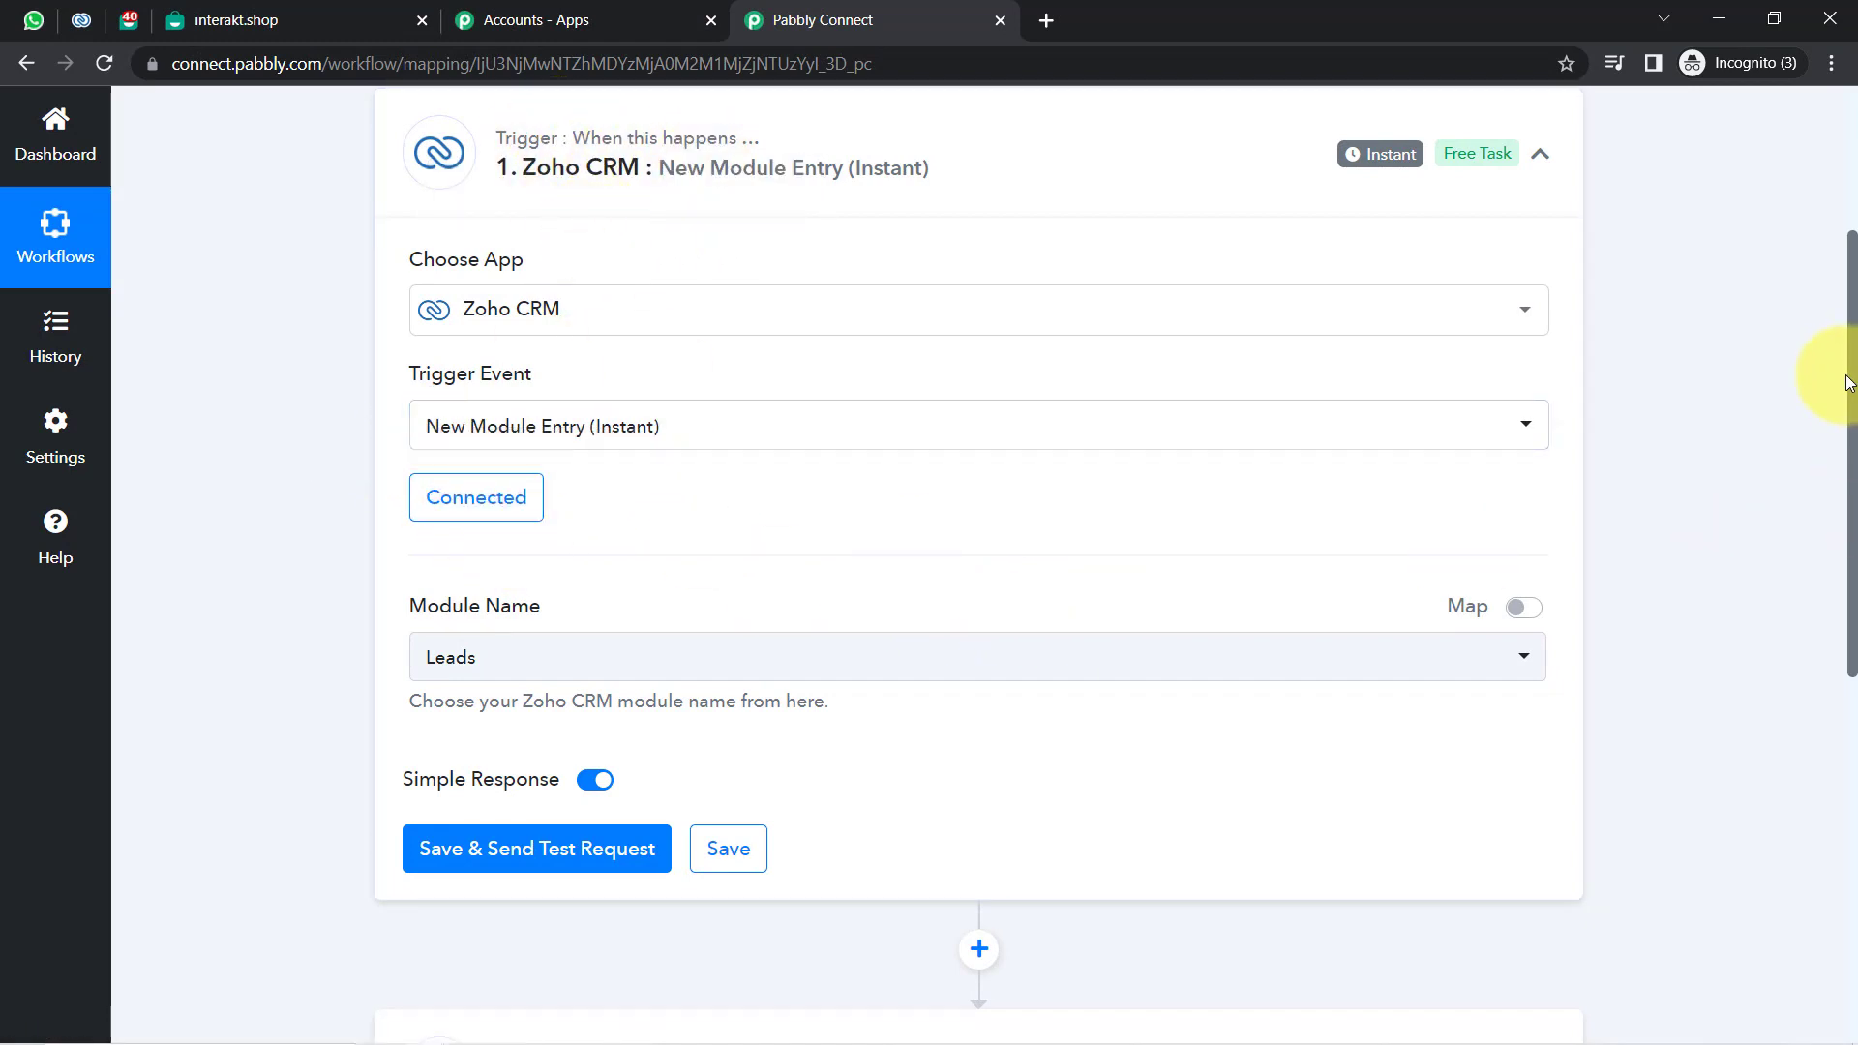
Set the trigger's module to Leads, then save it and send a test request.
left_click_drag(1852, 385, 1854, 536)
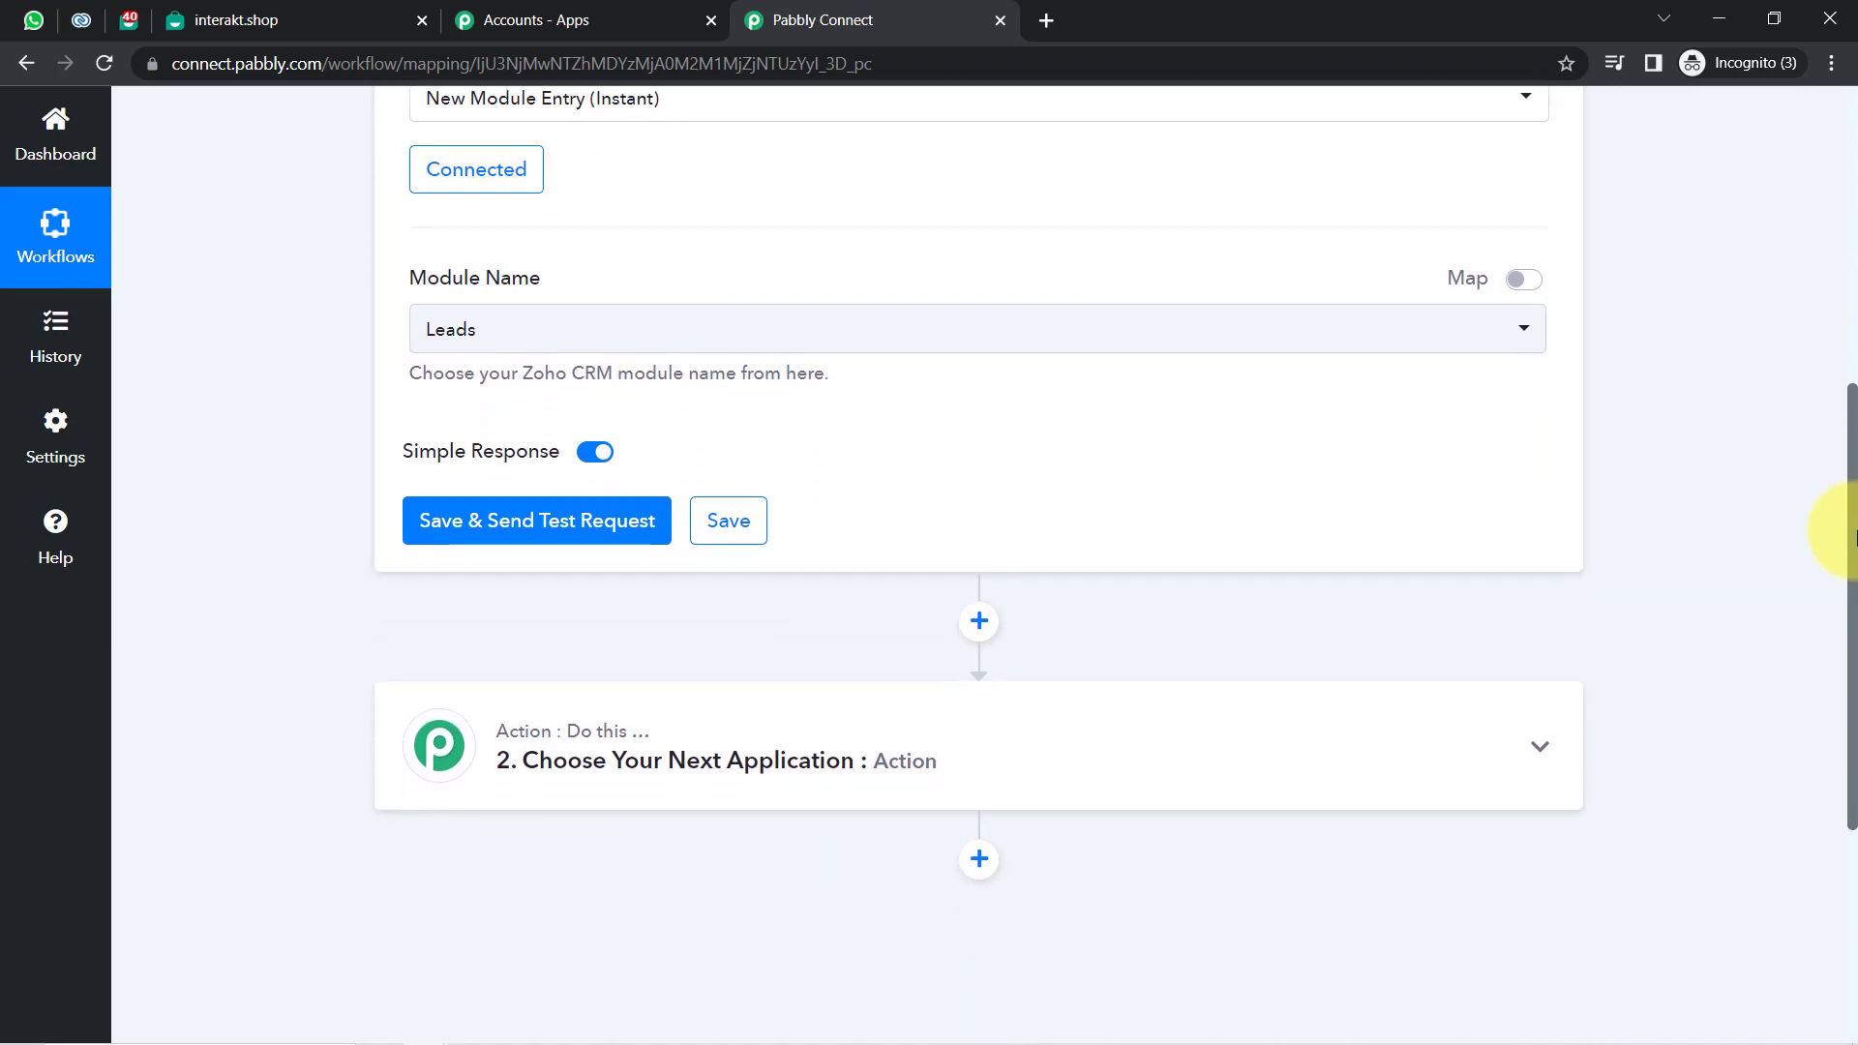
left_click(516, 331)
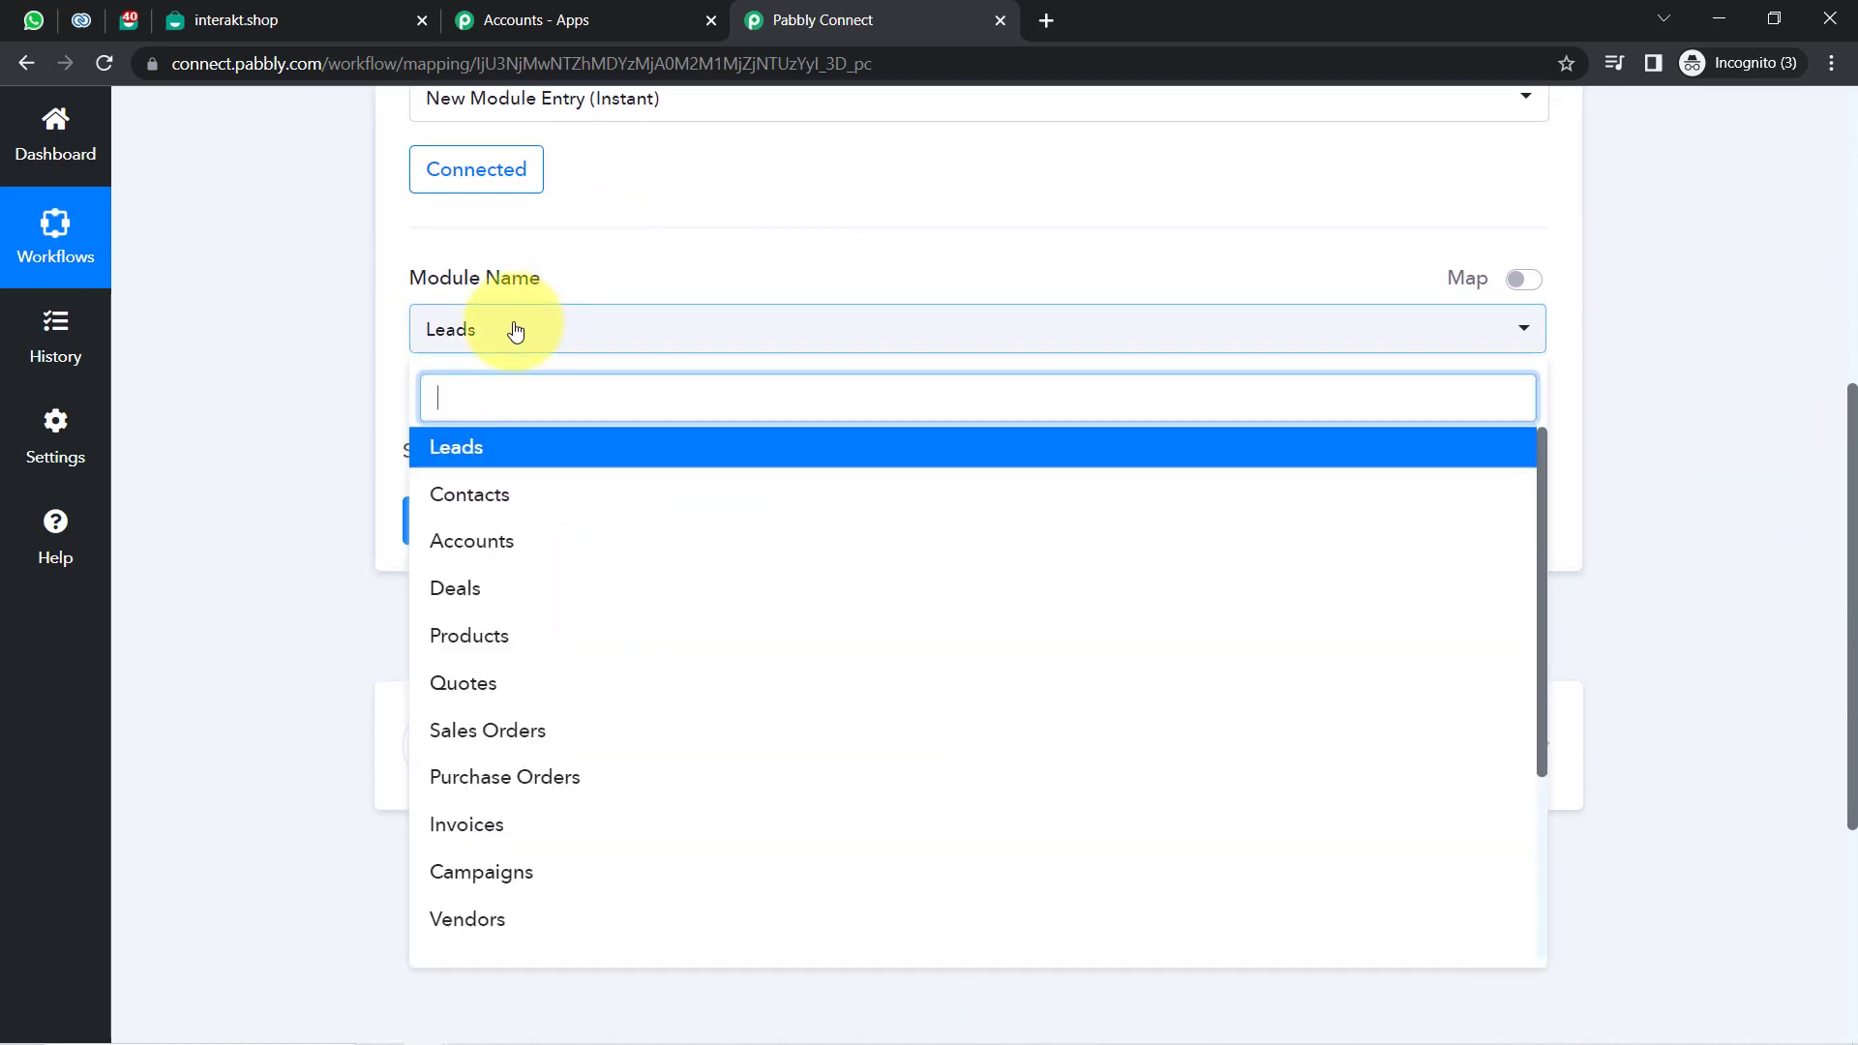
left_click(462, 455)
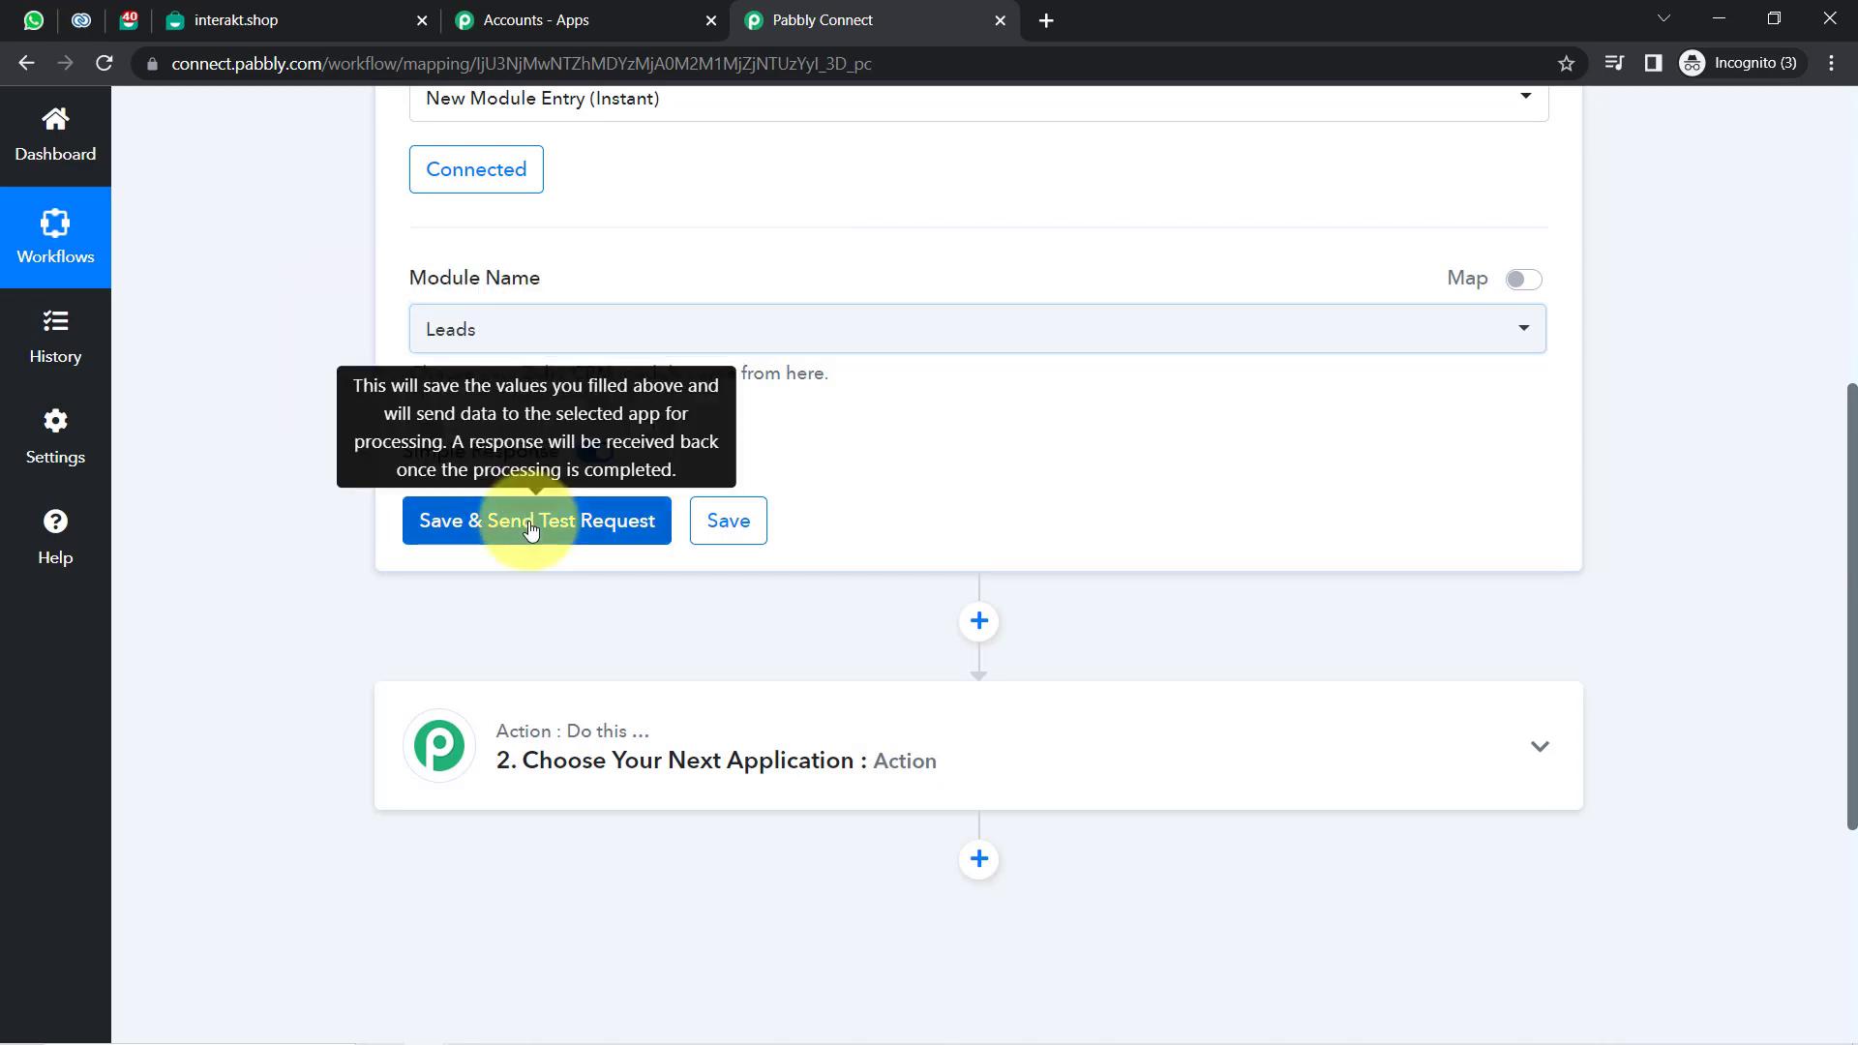
left_click(483, 503)
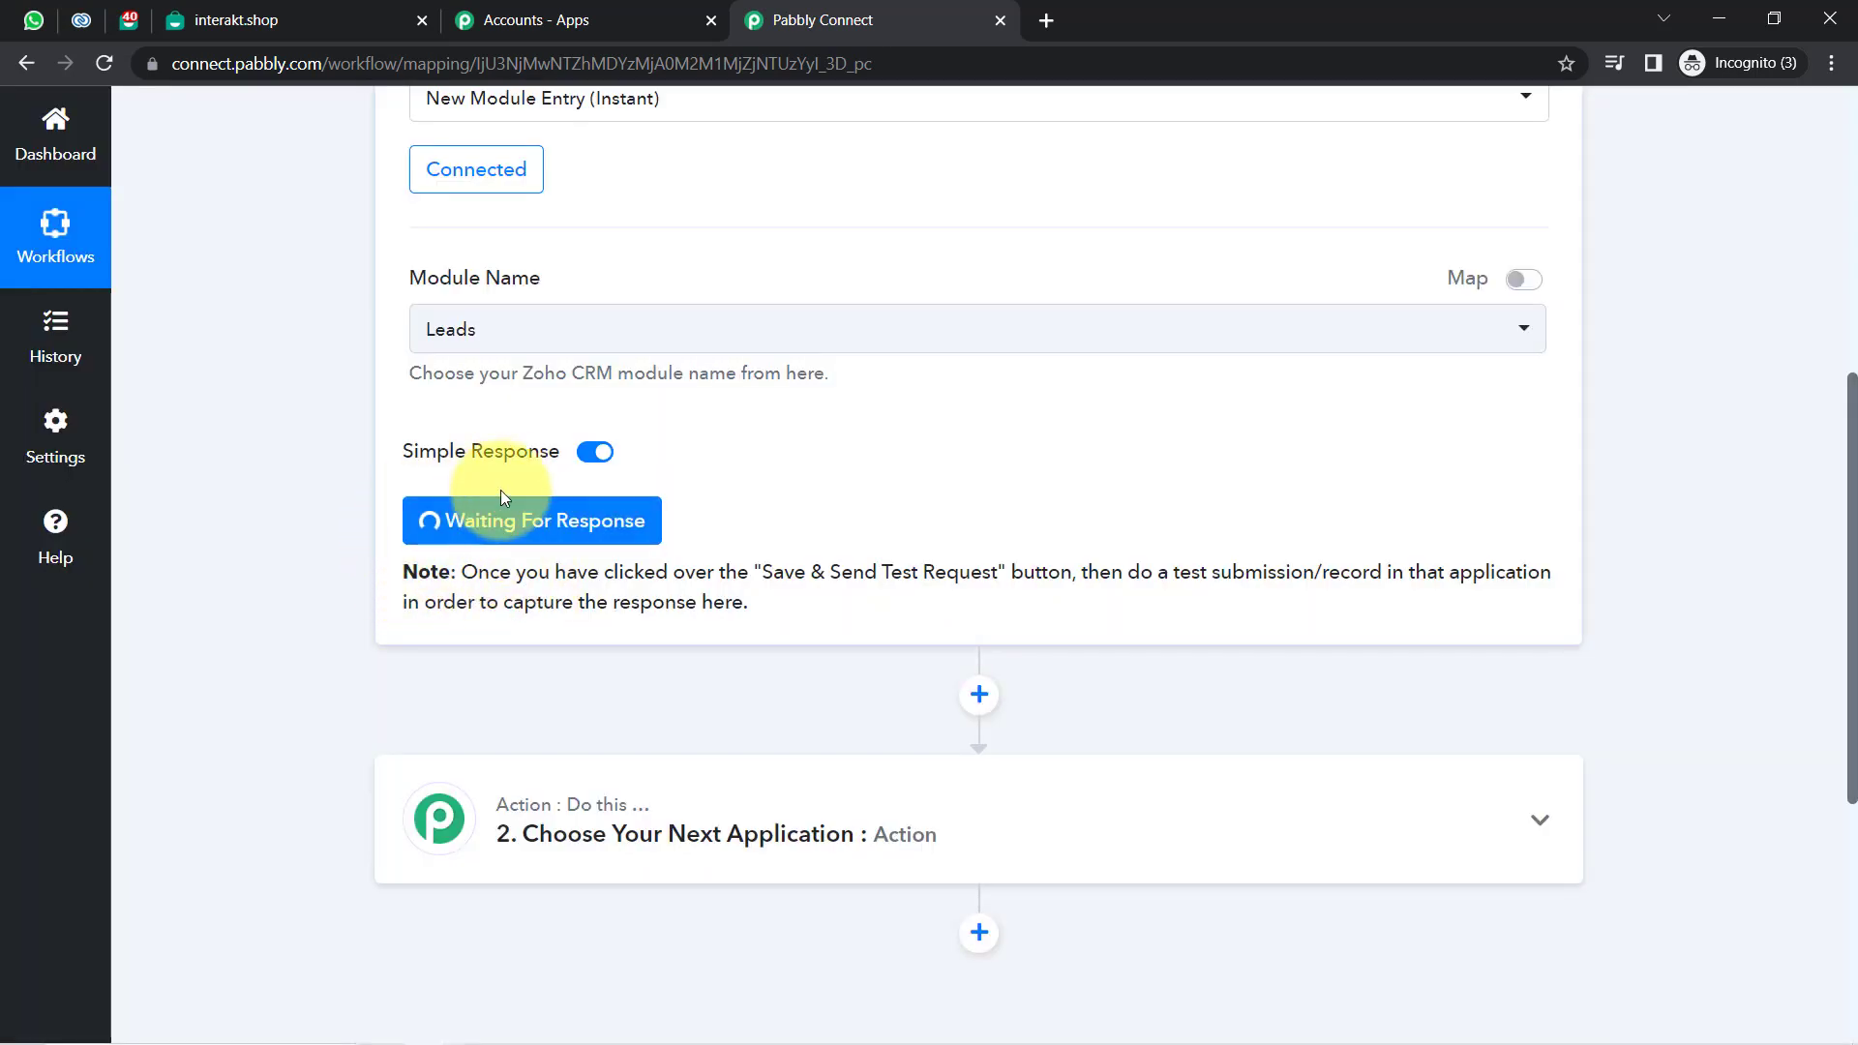
double_click(579, 572)
left_click_drag(615, 572, 892, 610)
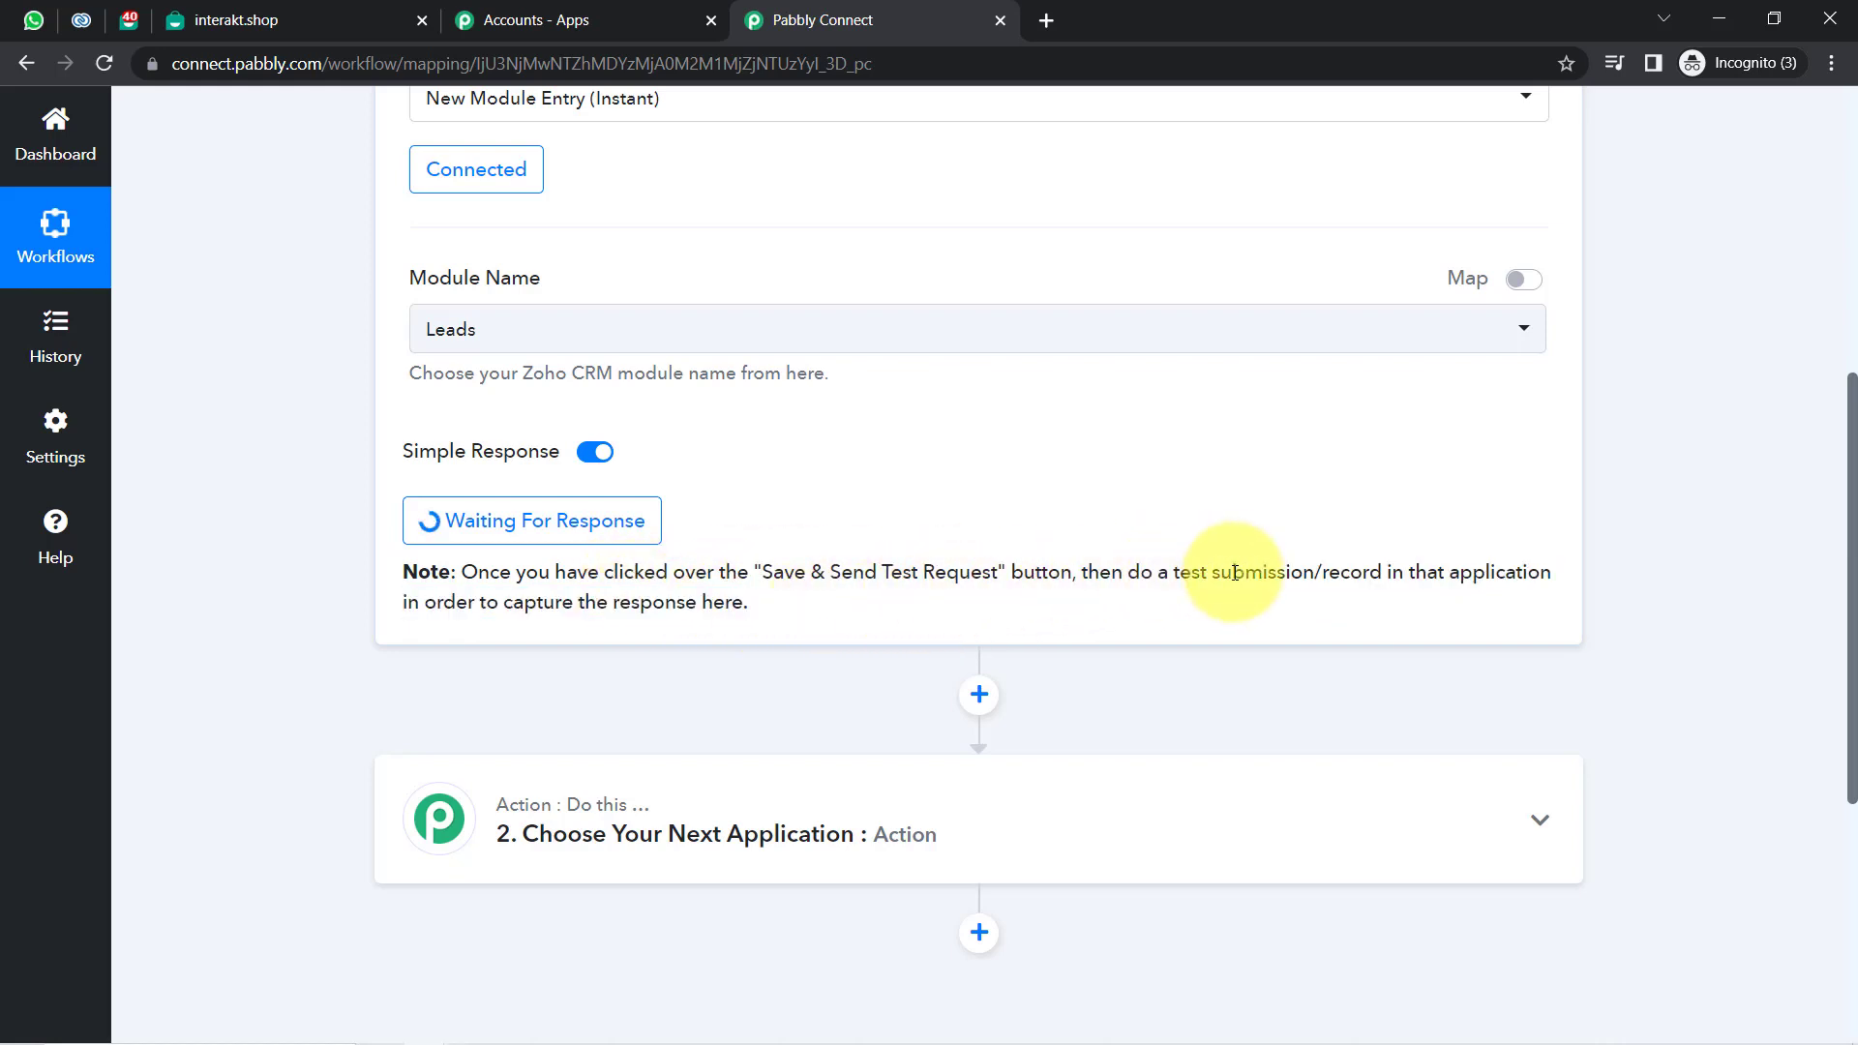
left_click_drag(1174, 572, 1414, 570)
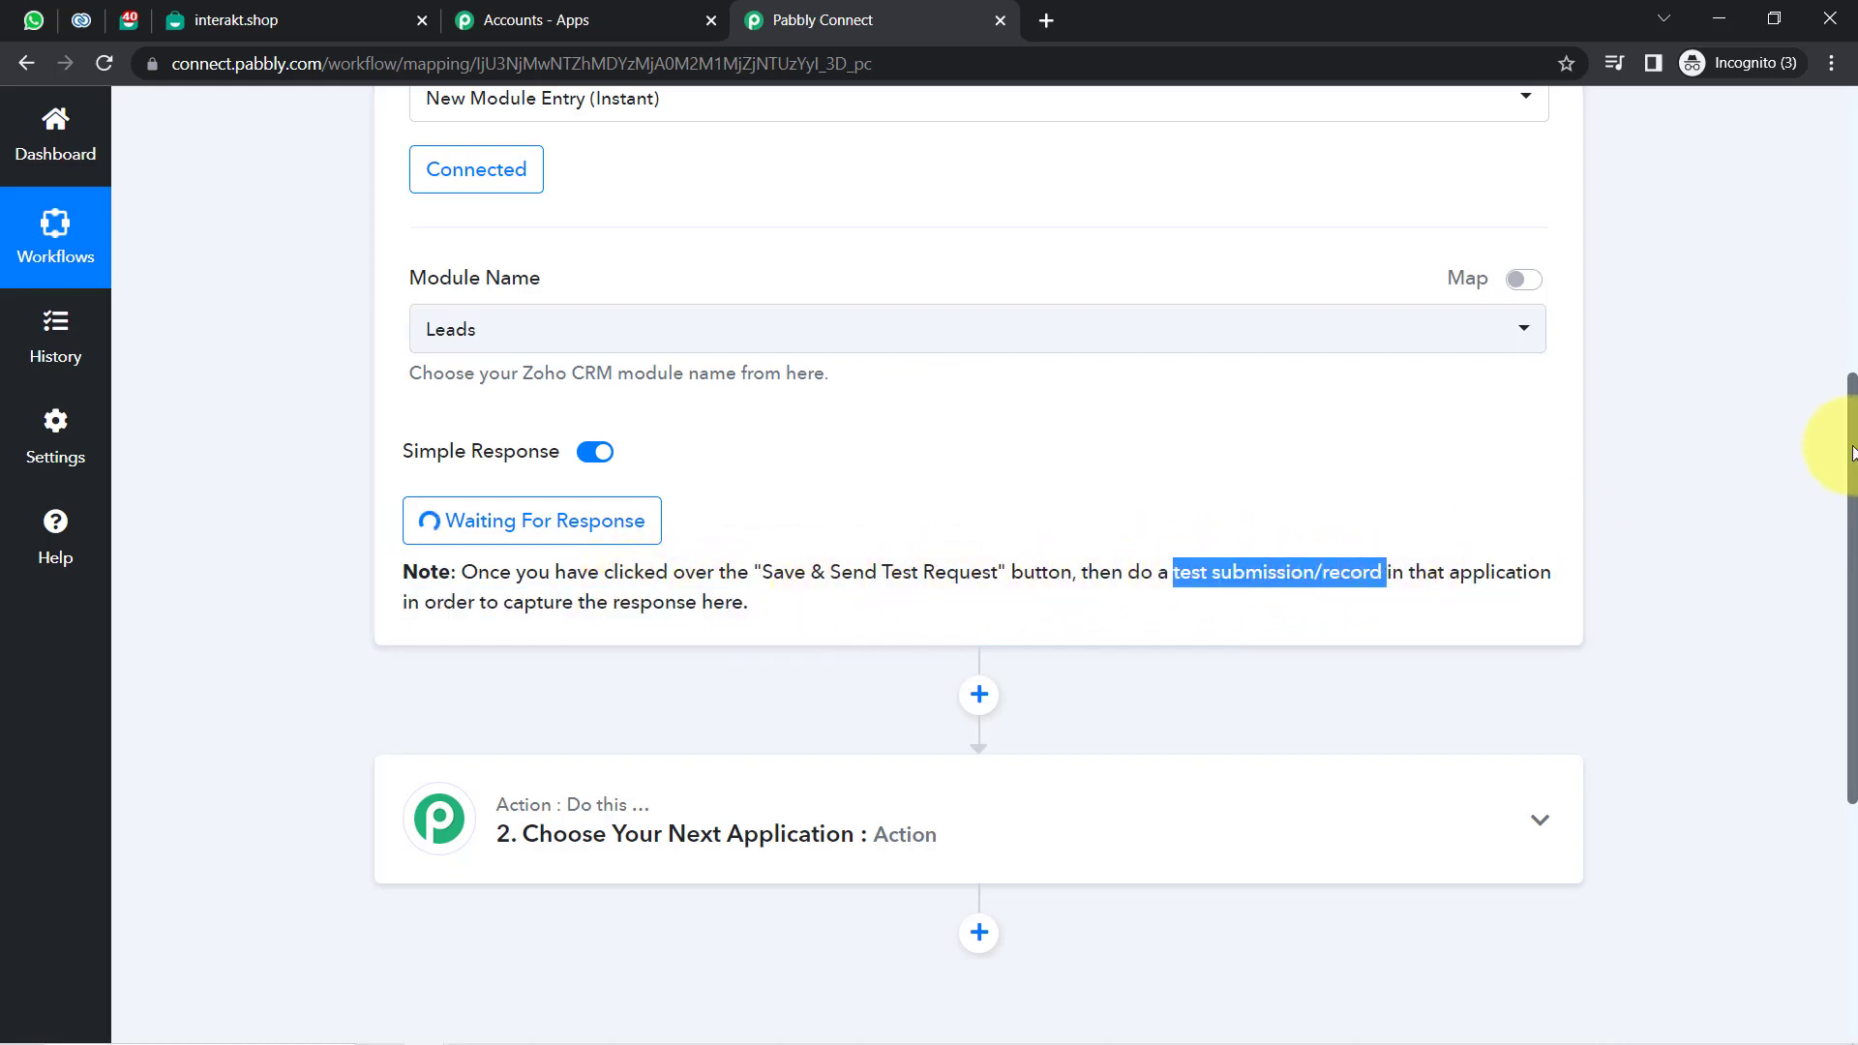
left_click_drag(1854, 453, 1813, 290)
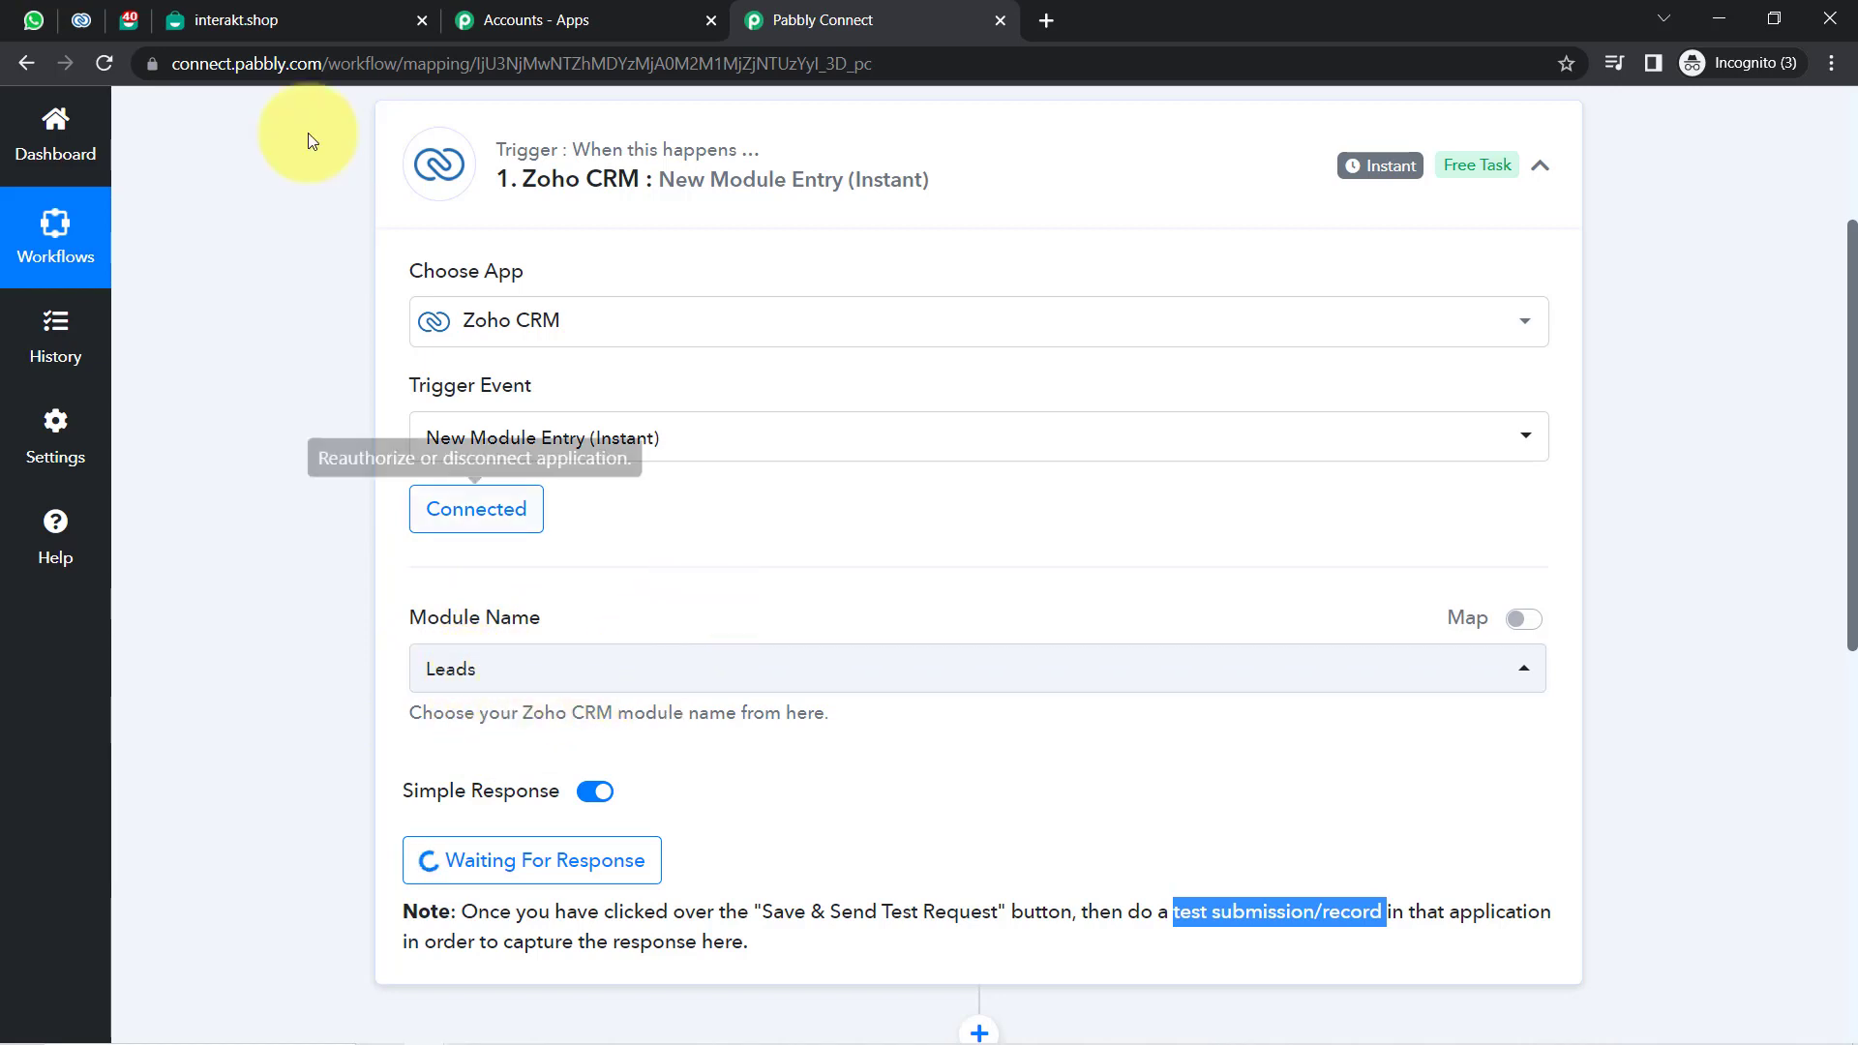
Switch to Zoho CRM and open the Leads webform "Contact Form" from the Developer Space setup.
left_click(82, 19)
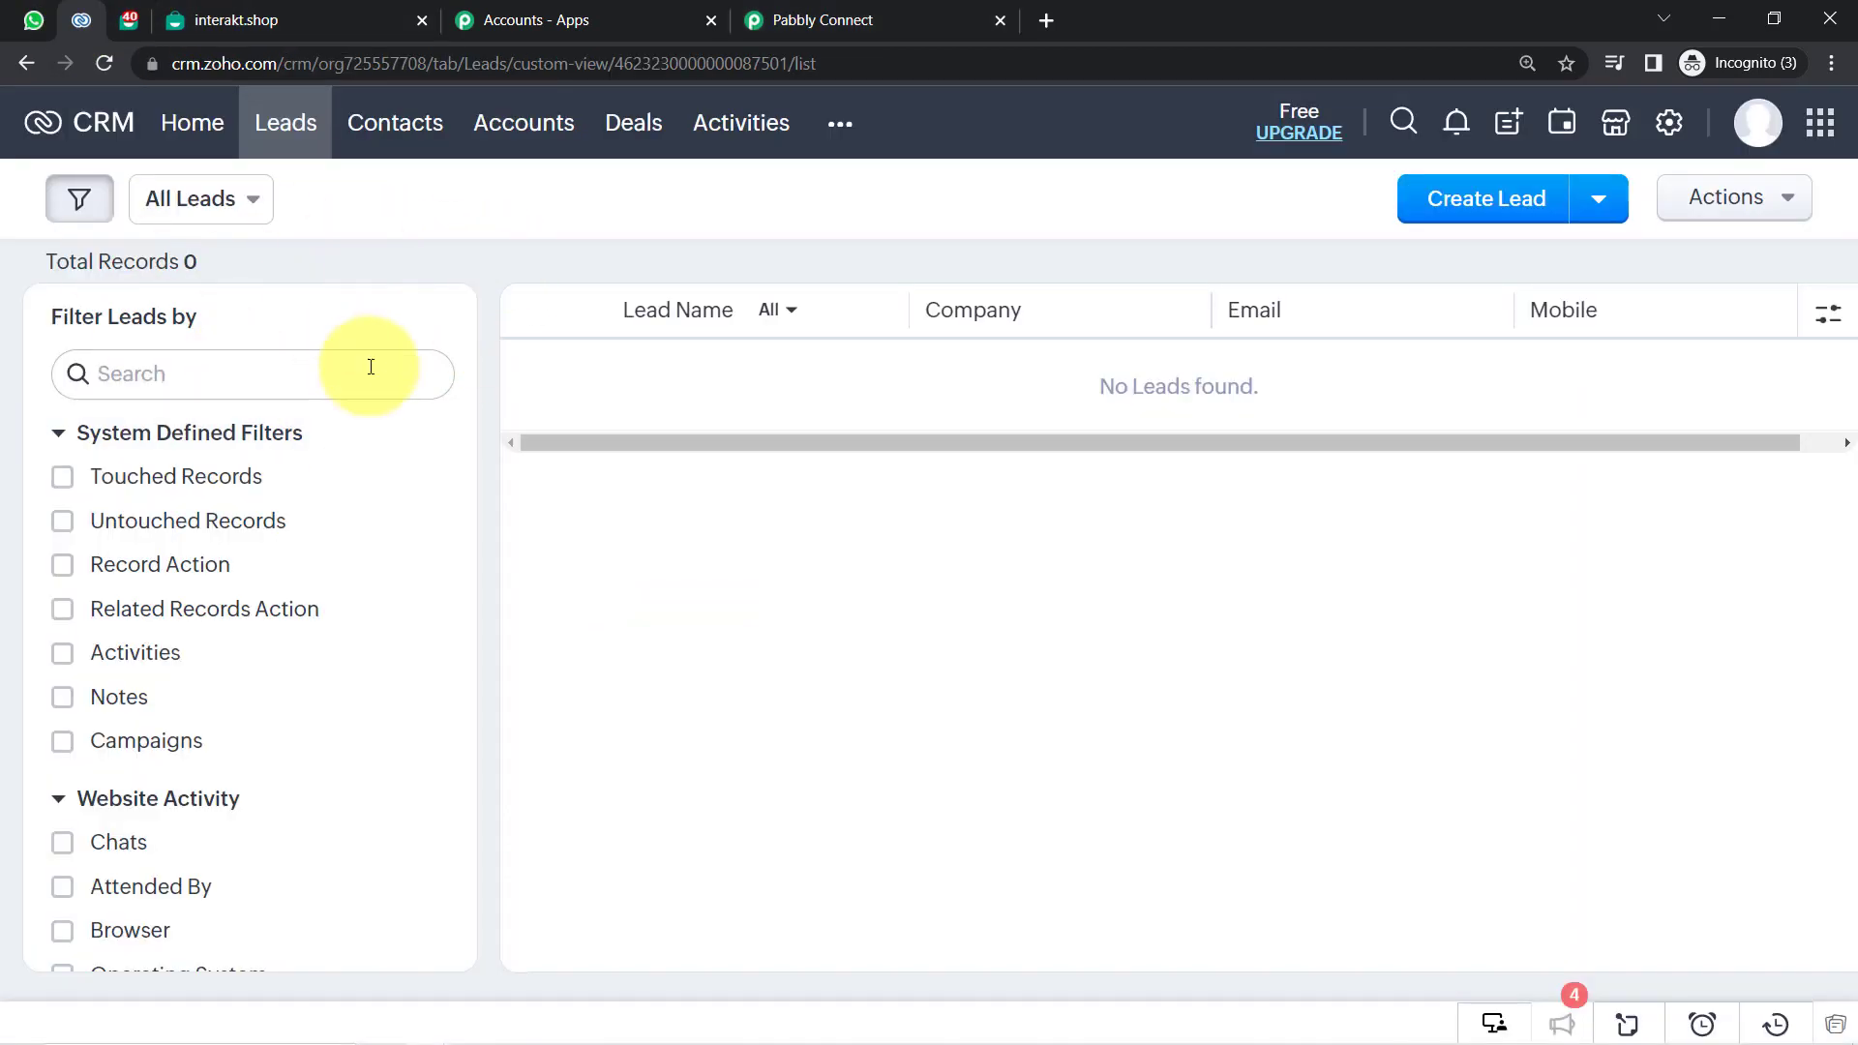
left_click(1670, 124)
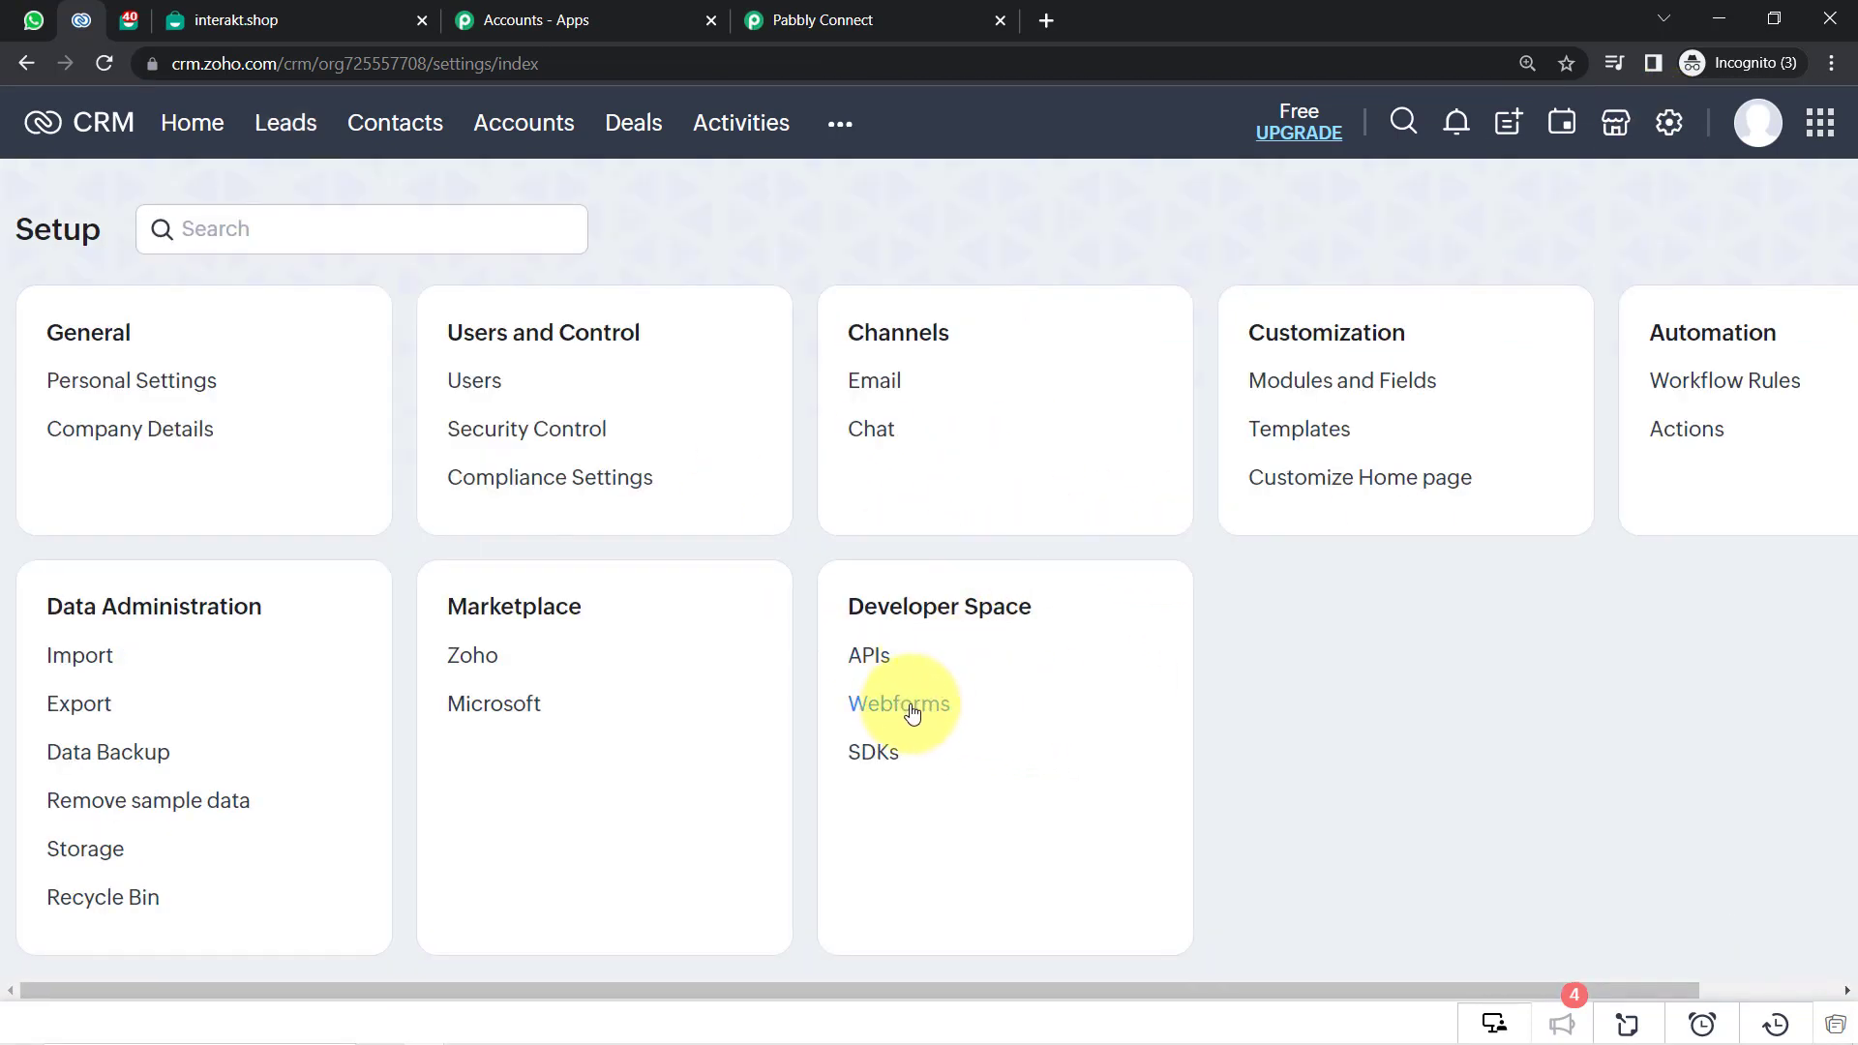
left_click(915, 712)
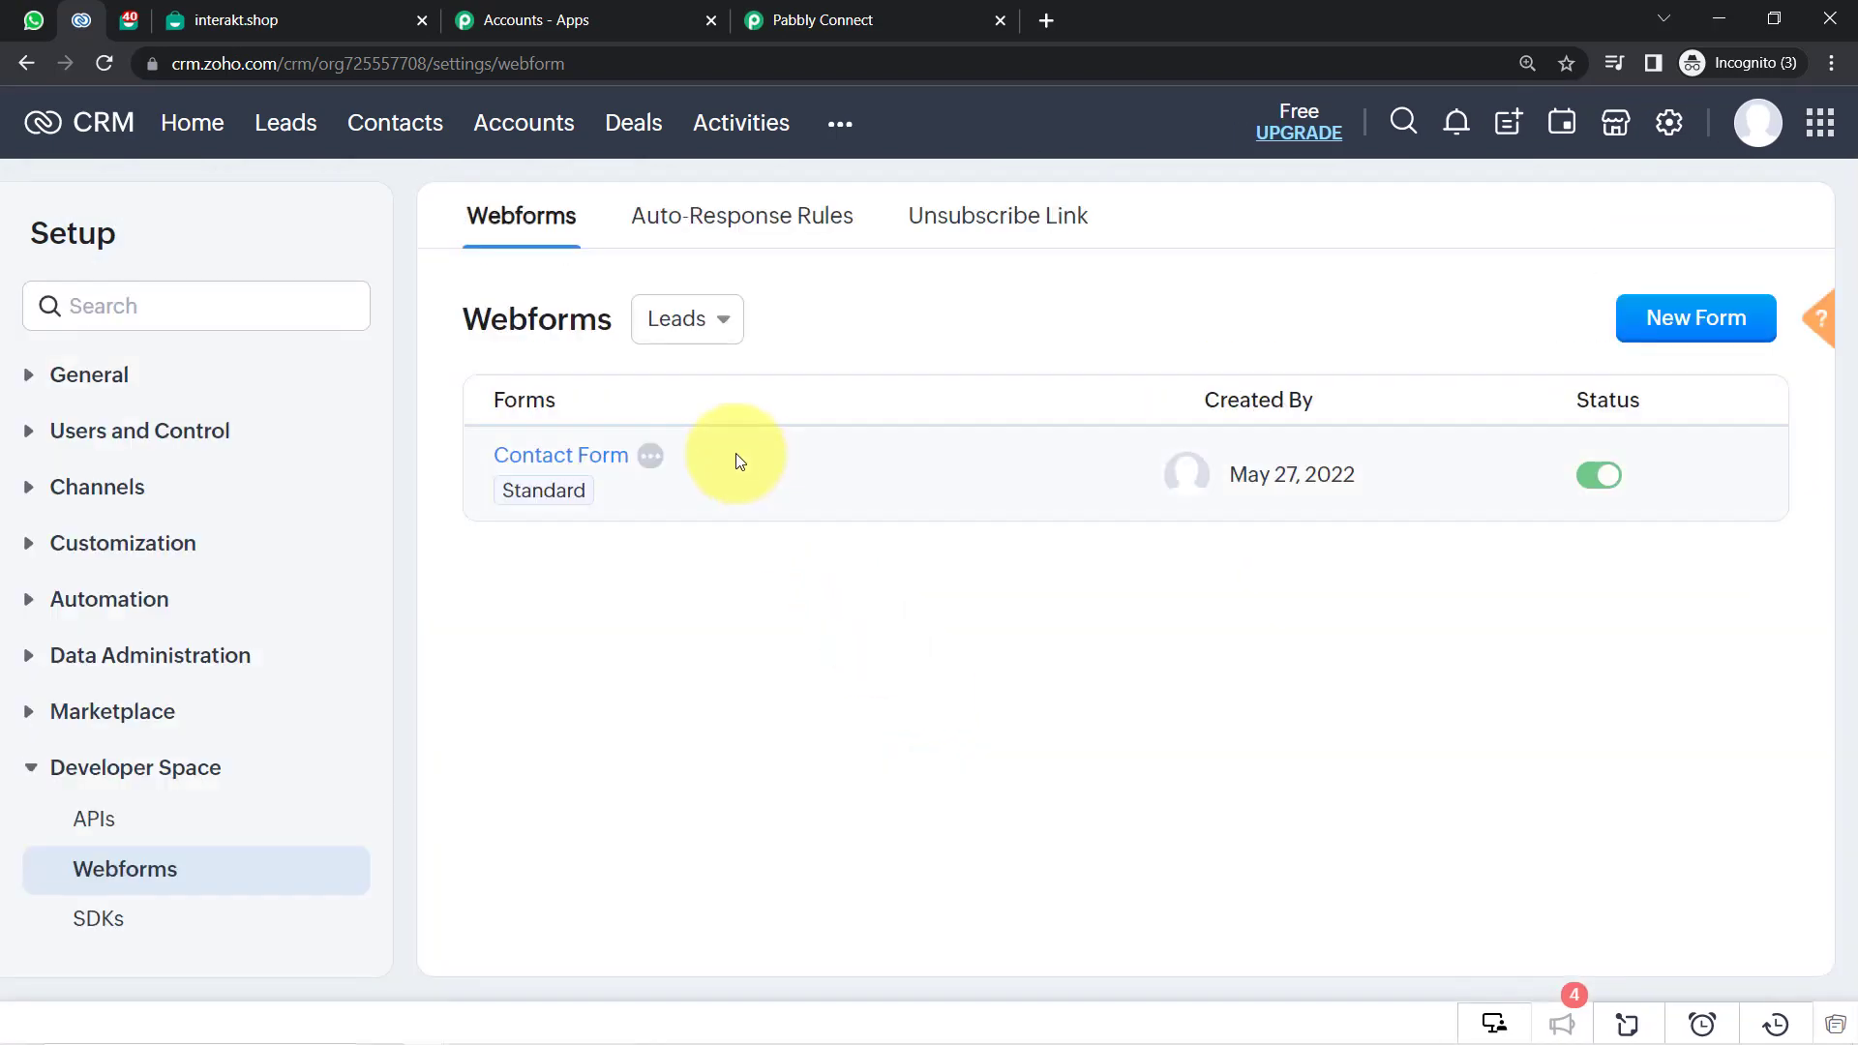
left_click(591, 466)
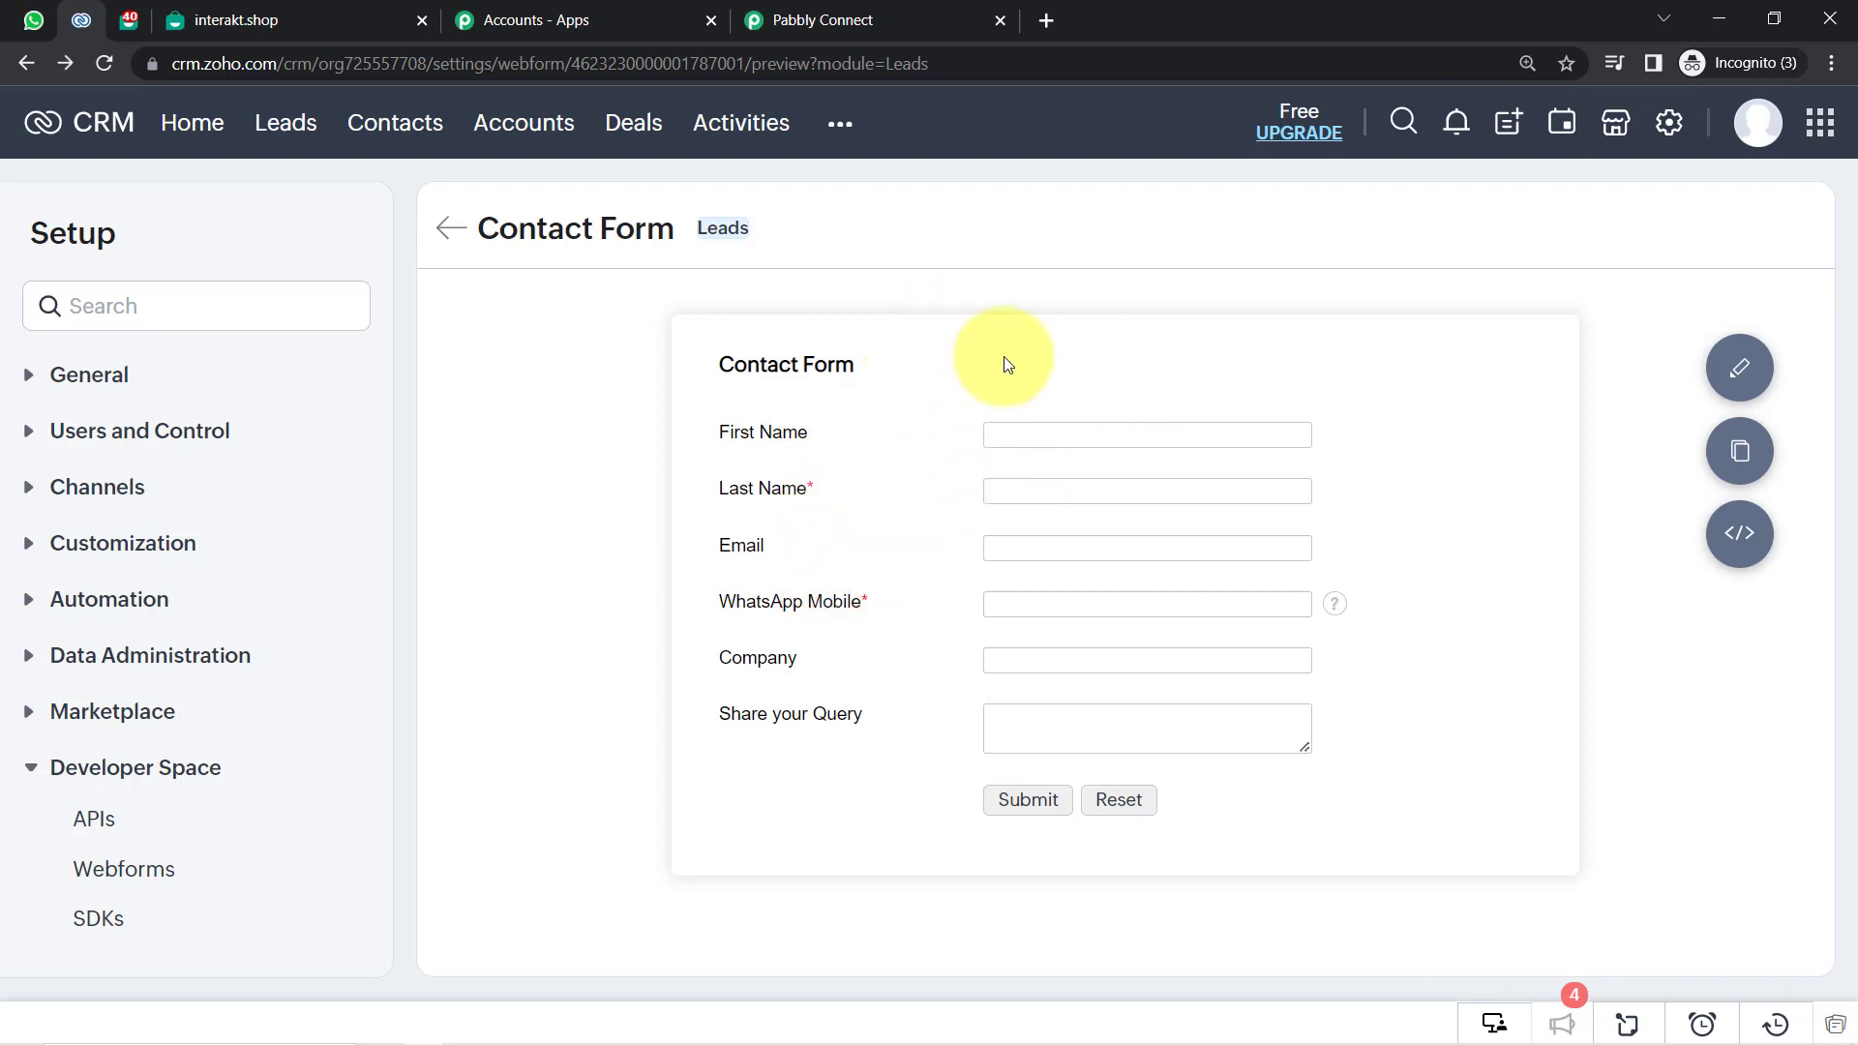
Copy the Contact Form's embed source code into Notepad and save it as webform1.html in Documents.
left_click(1739, 533)
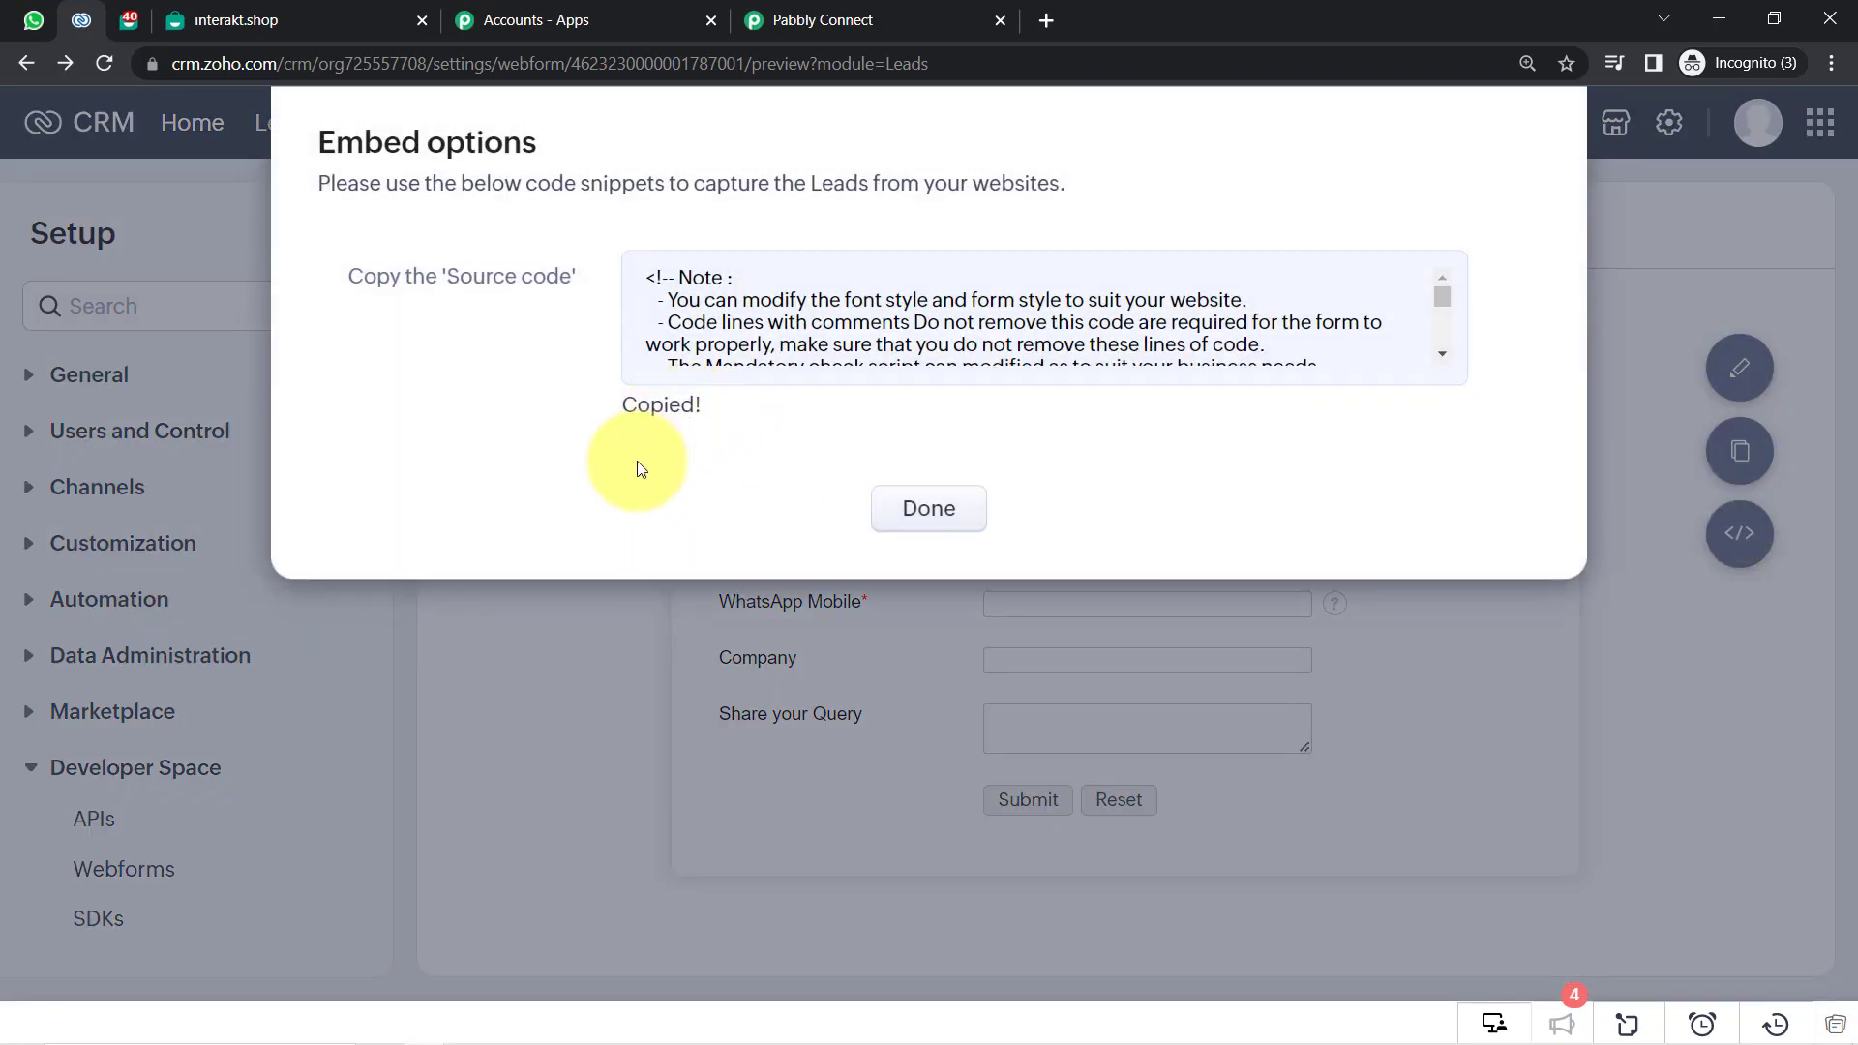
left_click(470, 1028)
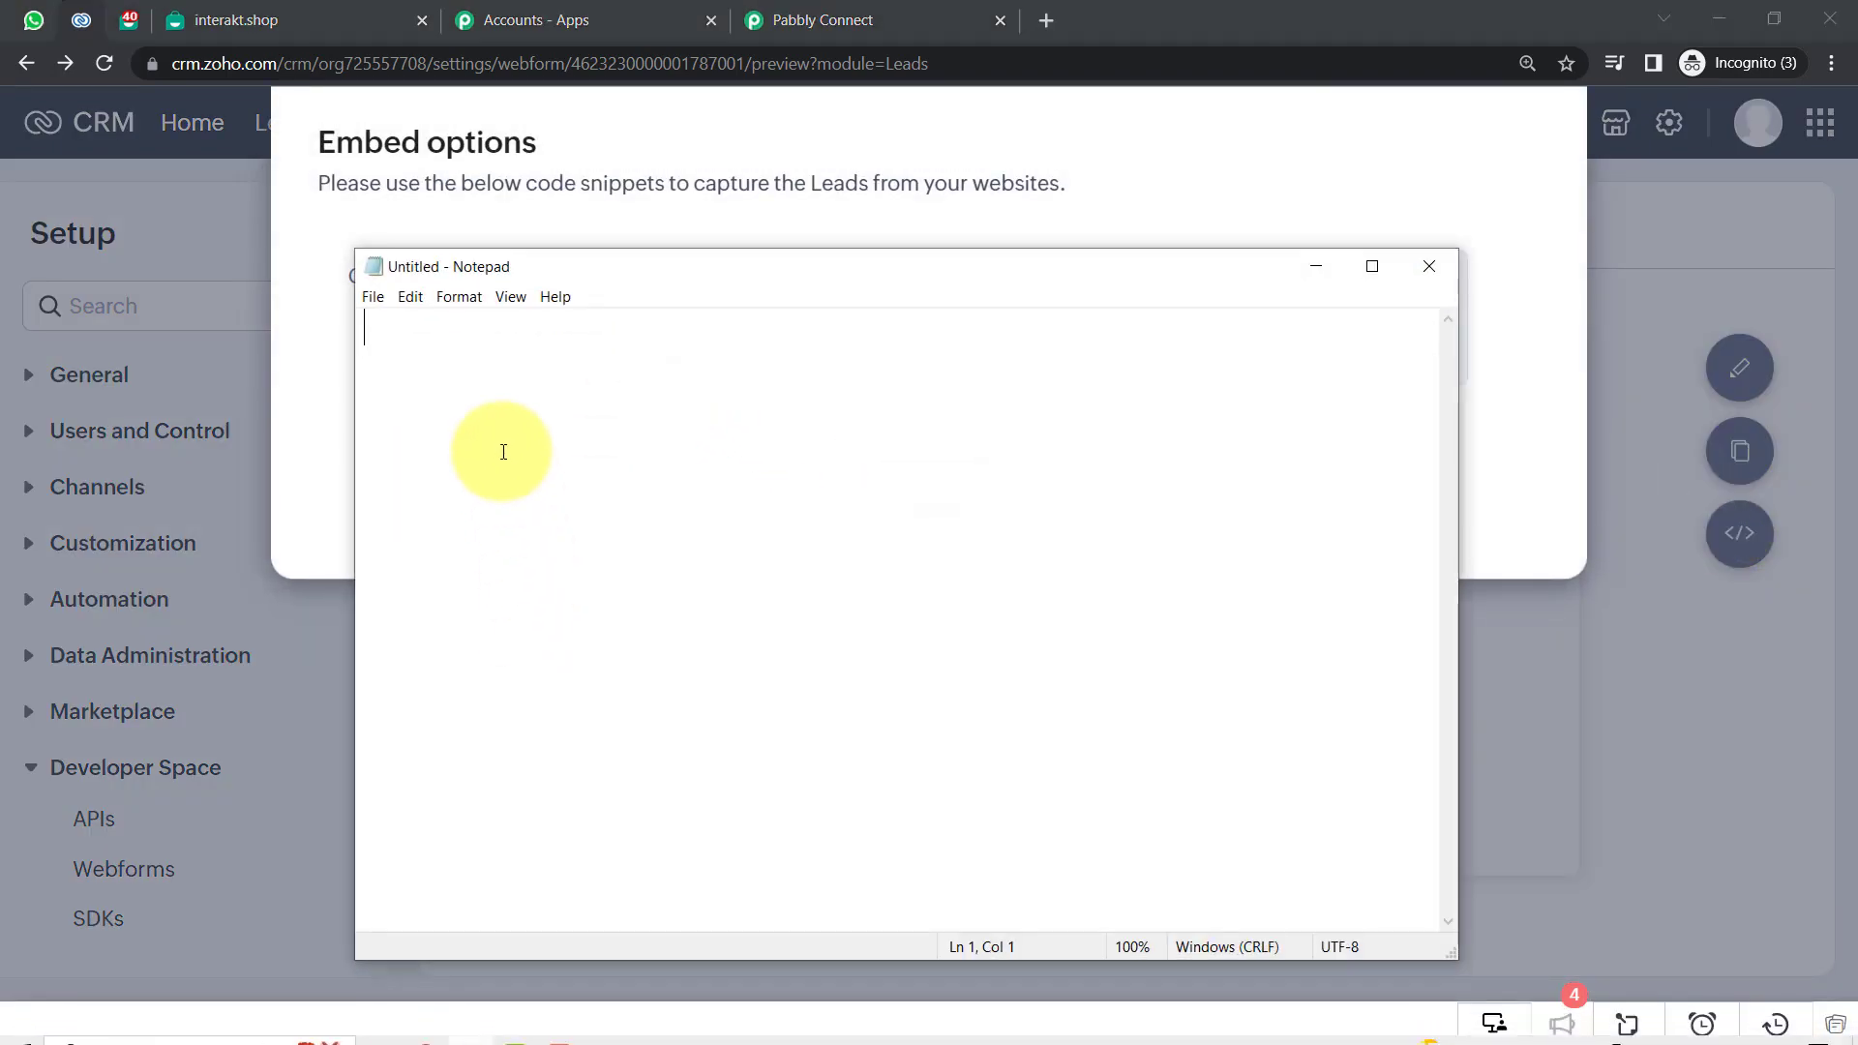
key("ctrl+v")
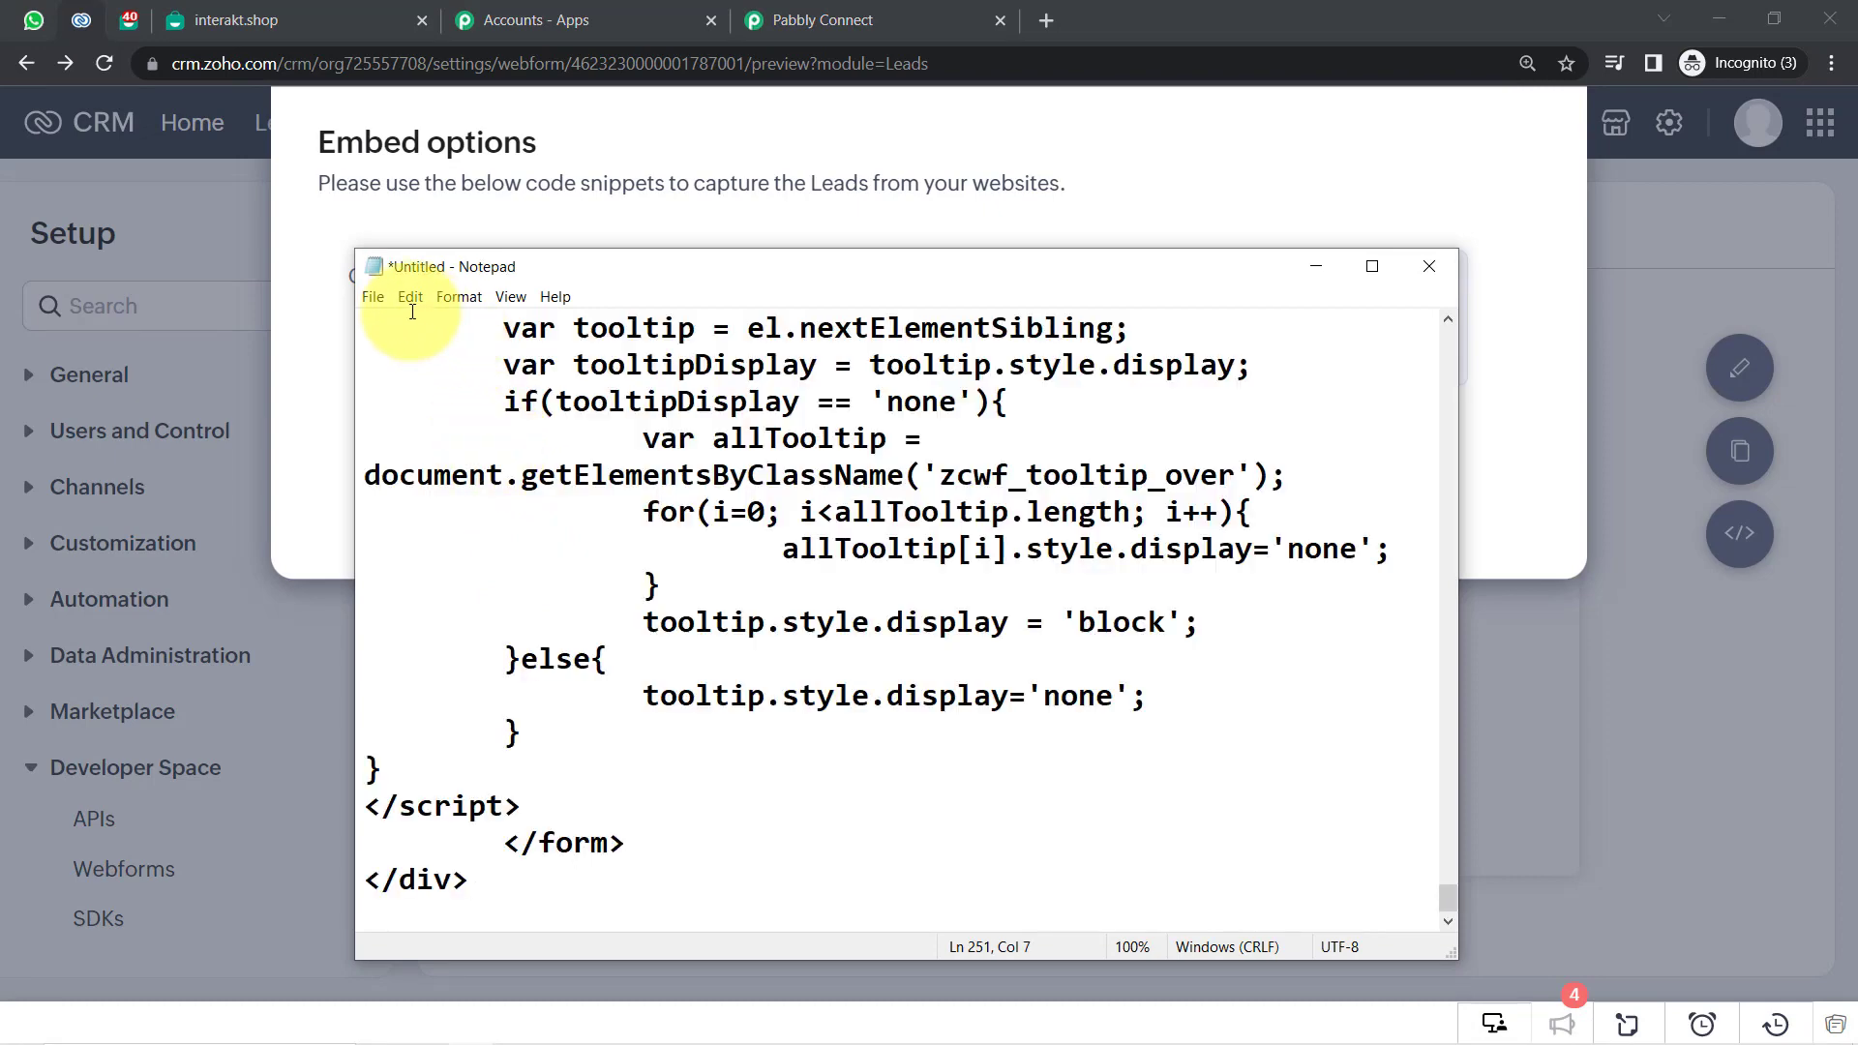
left_click(370, 295)
left_click(385, 392)
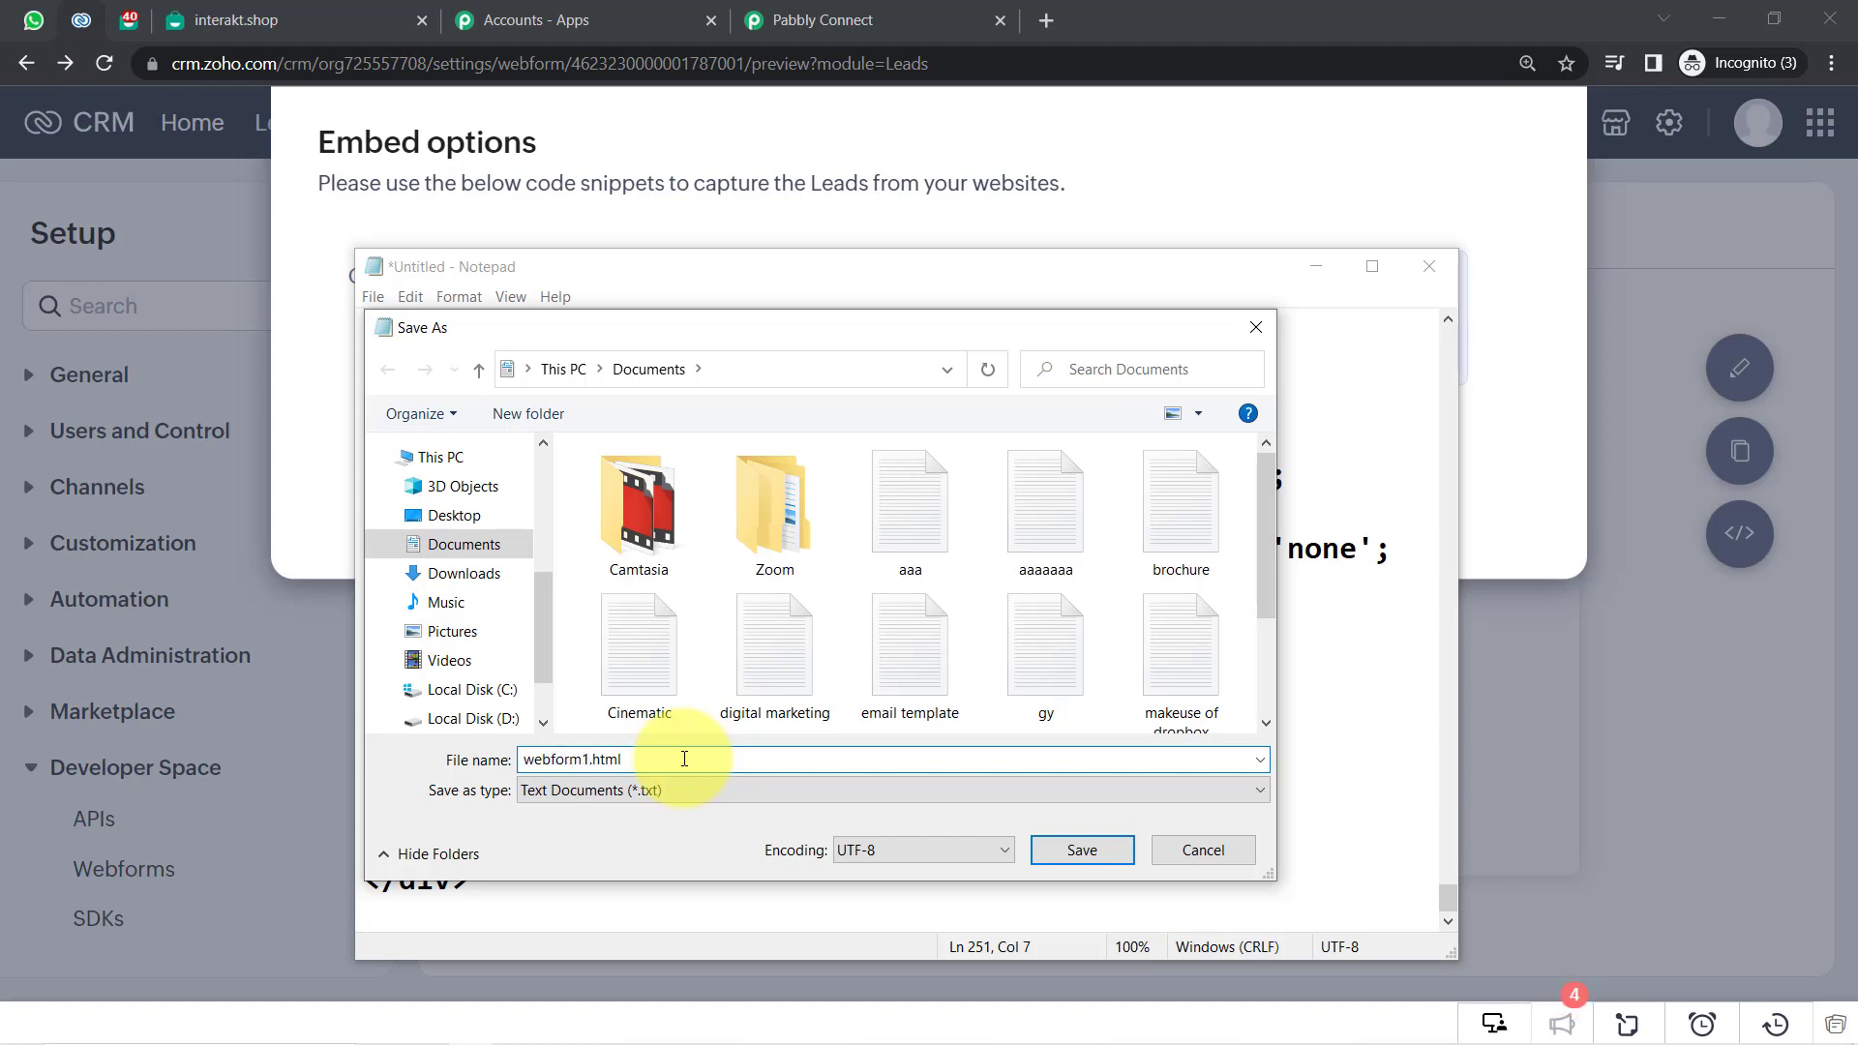
key("Return")
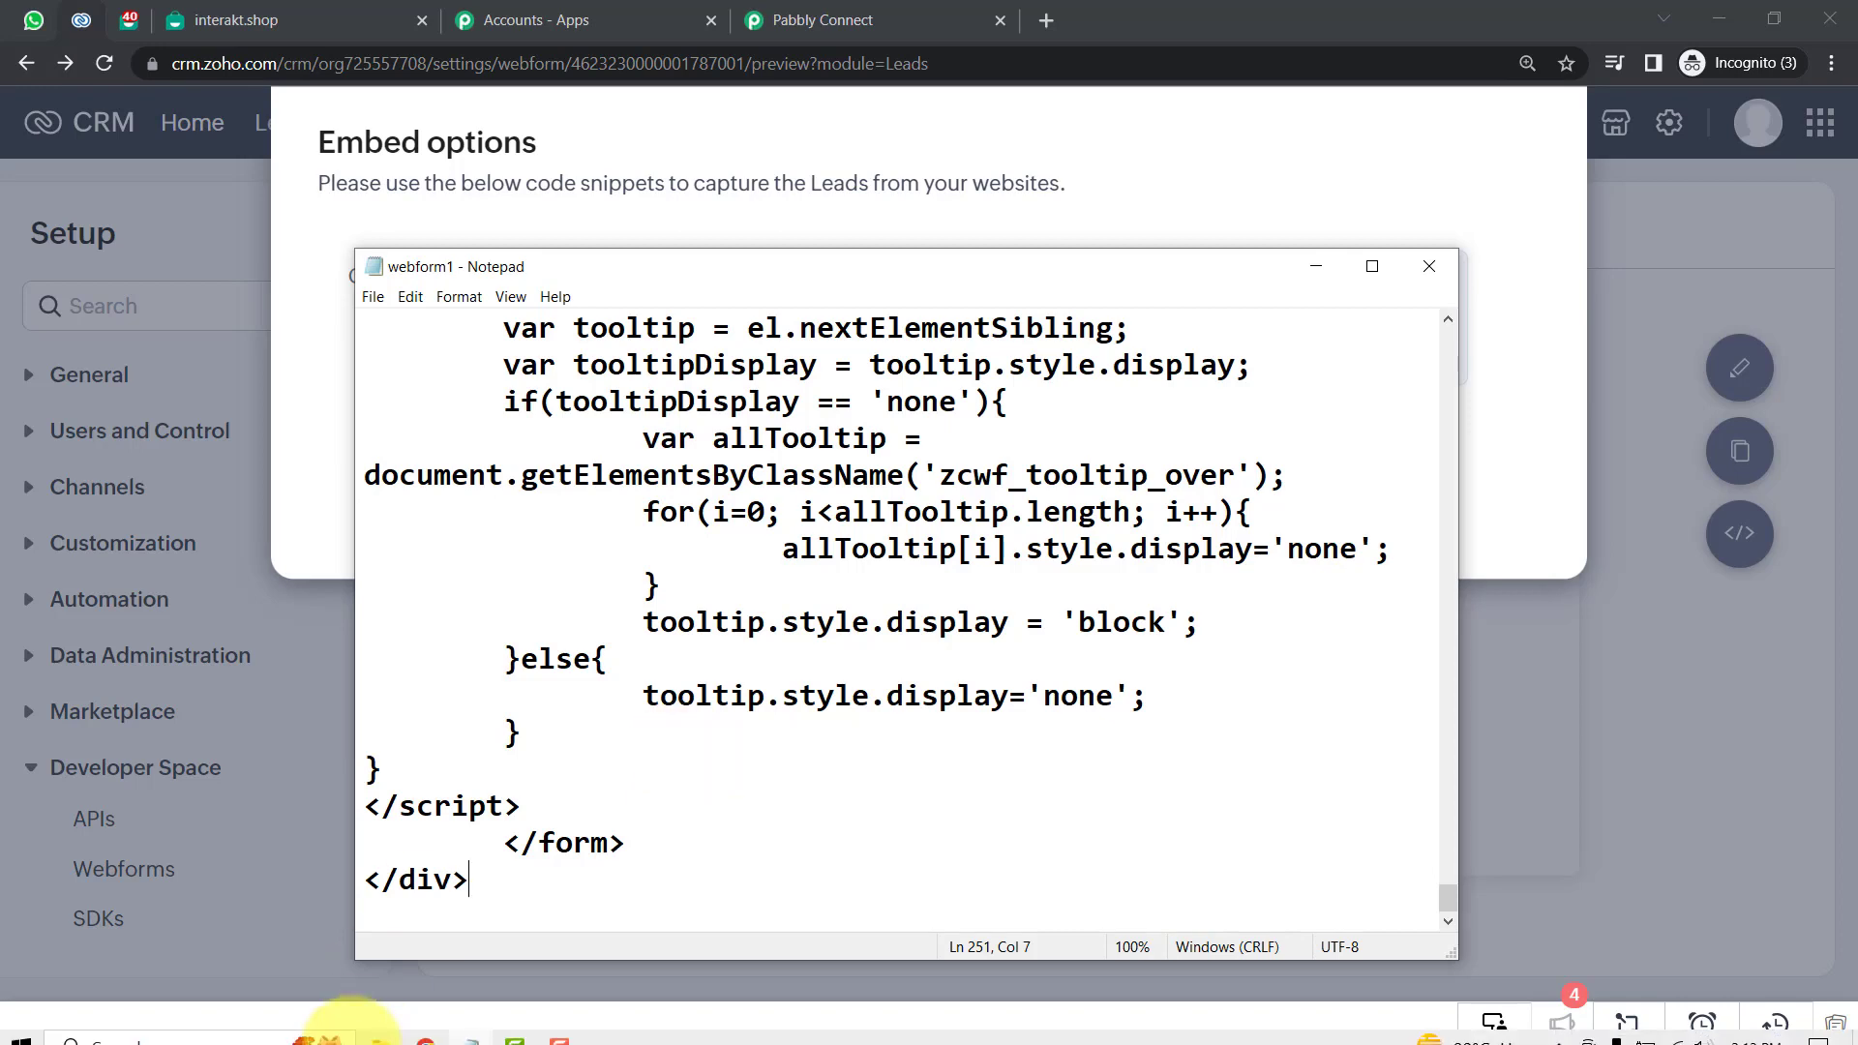
Switch to File Explorer and open webform1.html from the Documents folder in the browser.
left_click(384, 1034)
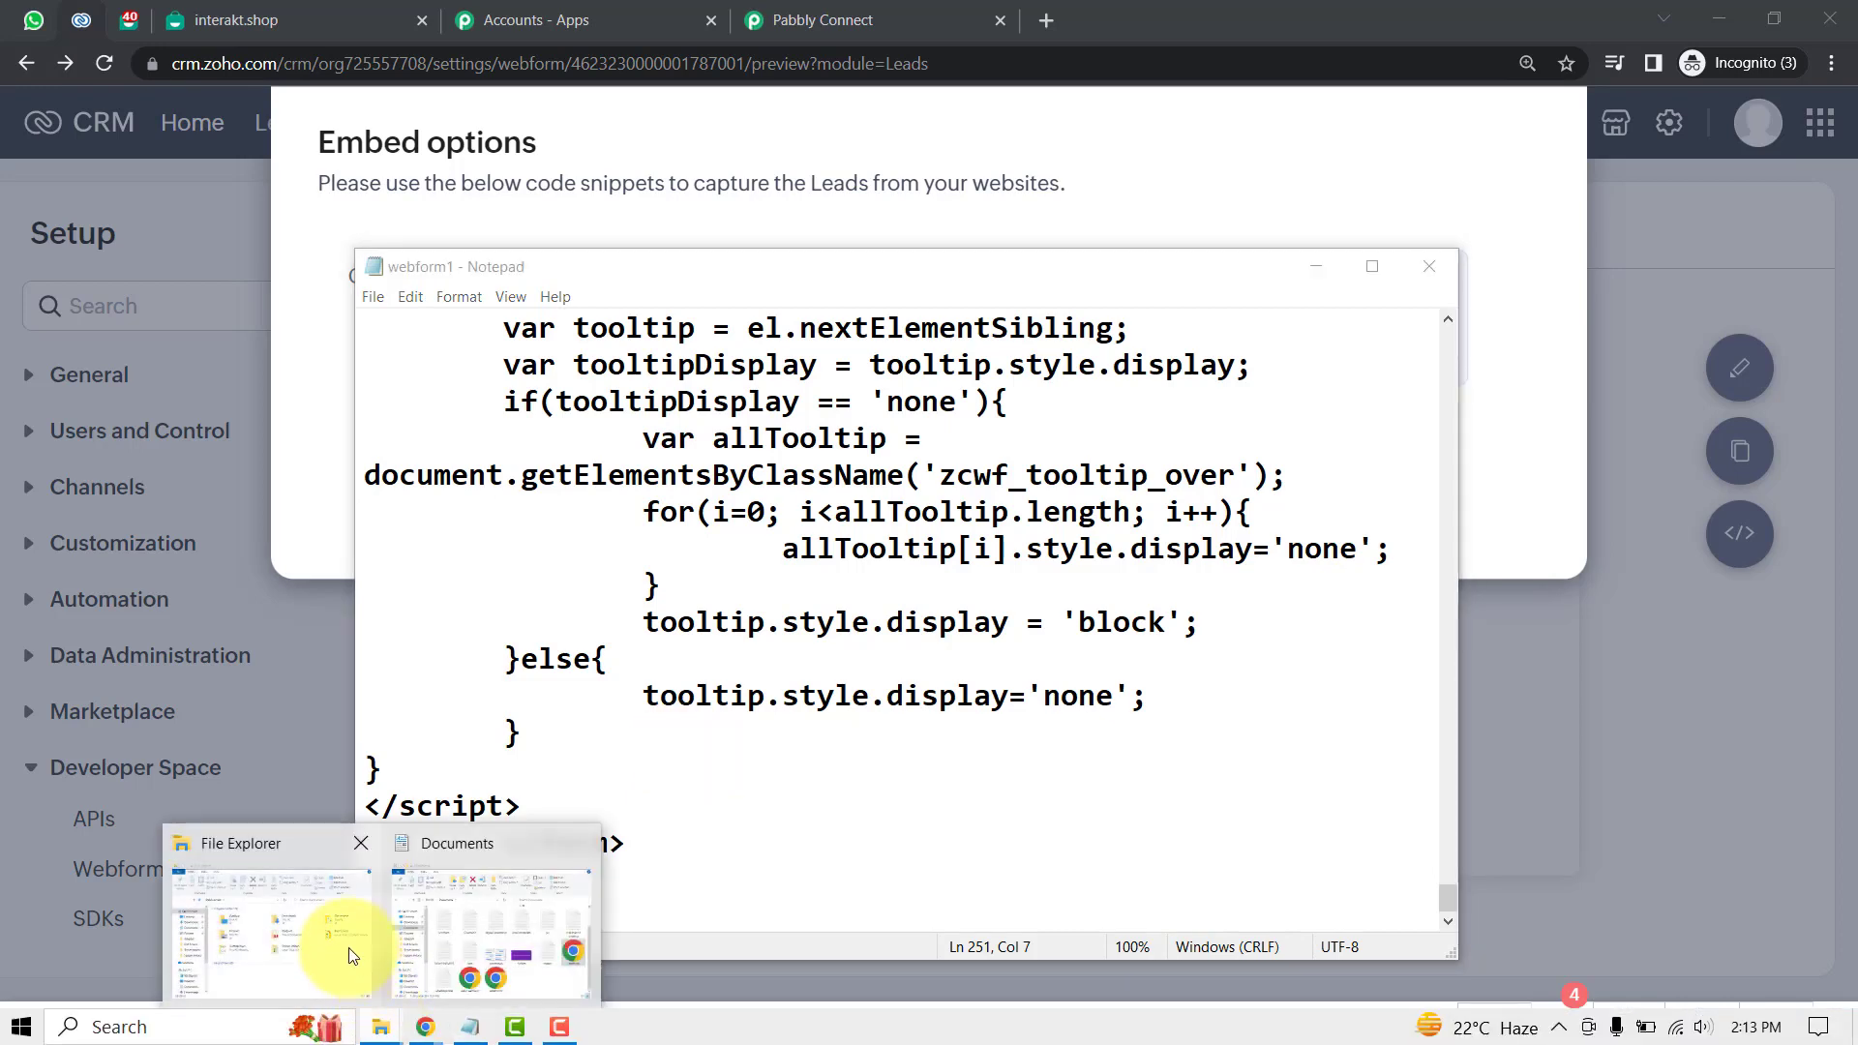
left_click(416, 944)
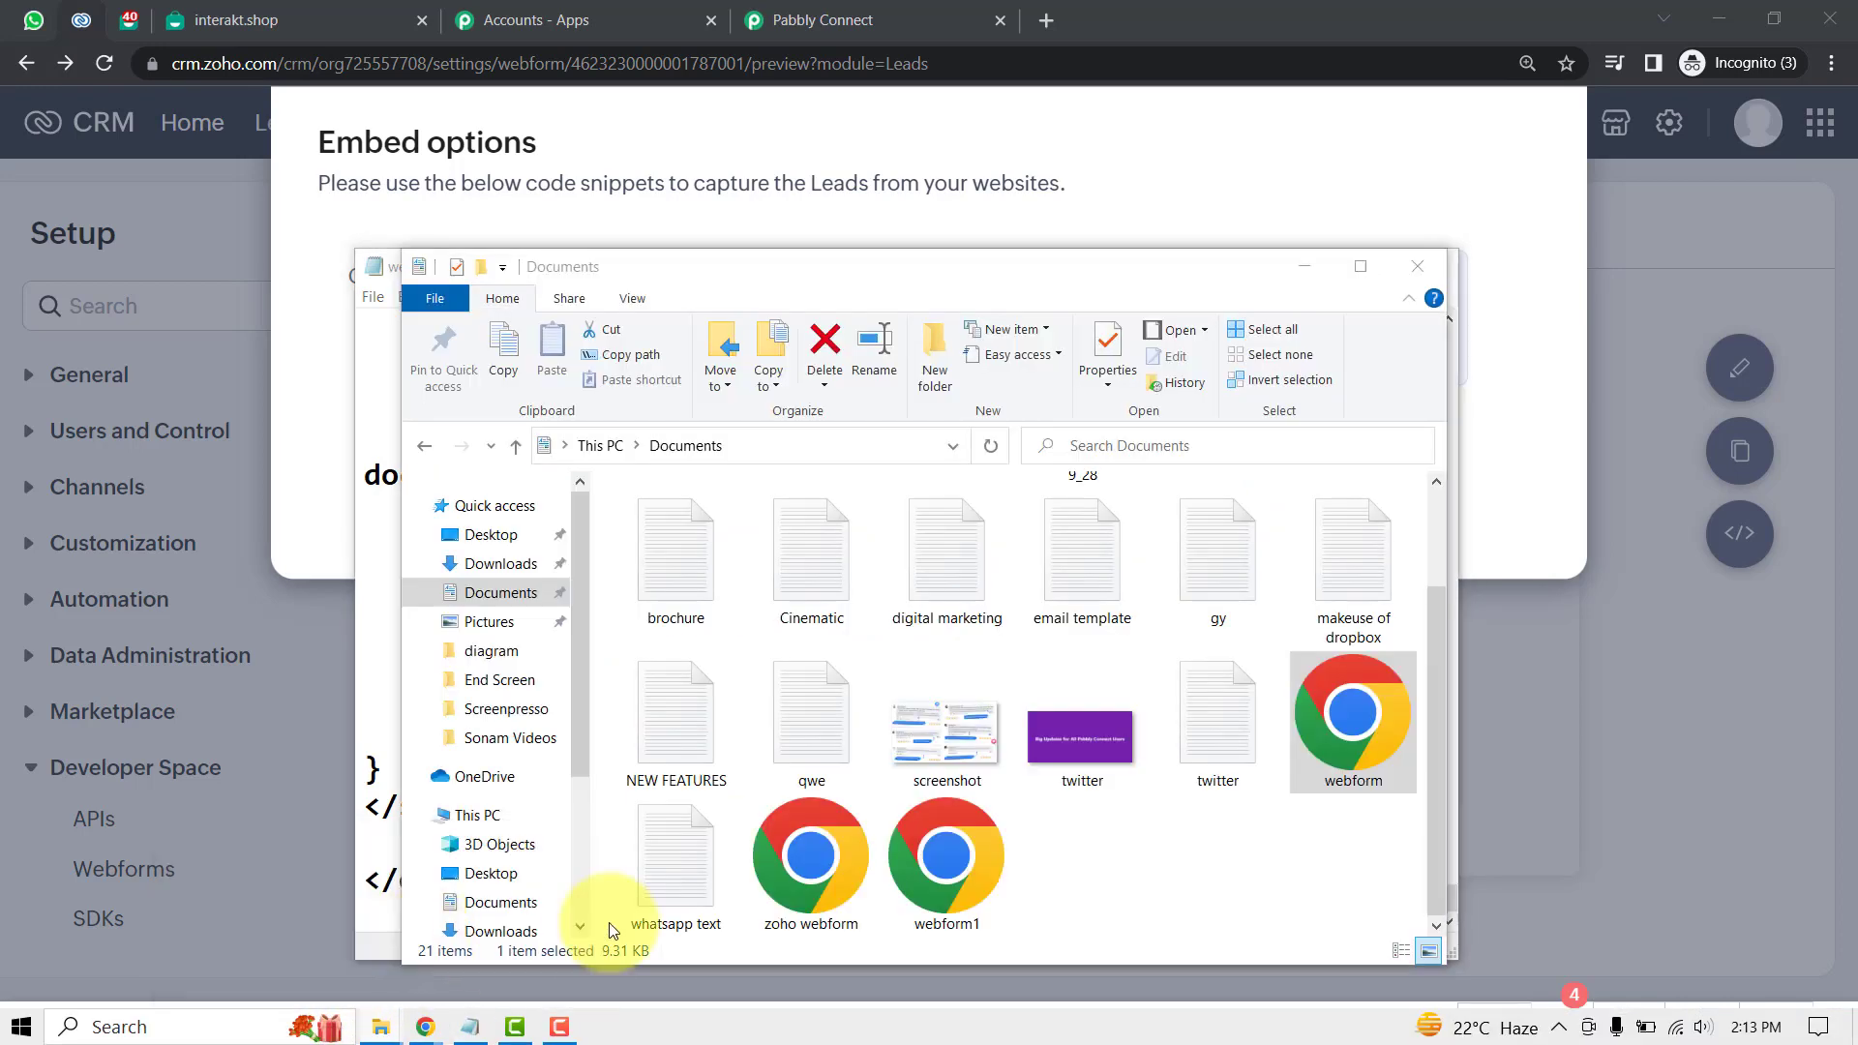
left_click(961, 891)
double_click(956, 879)
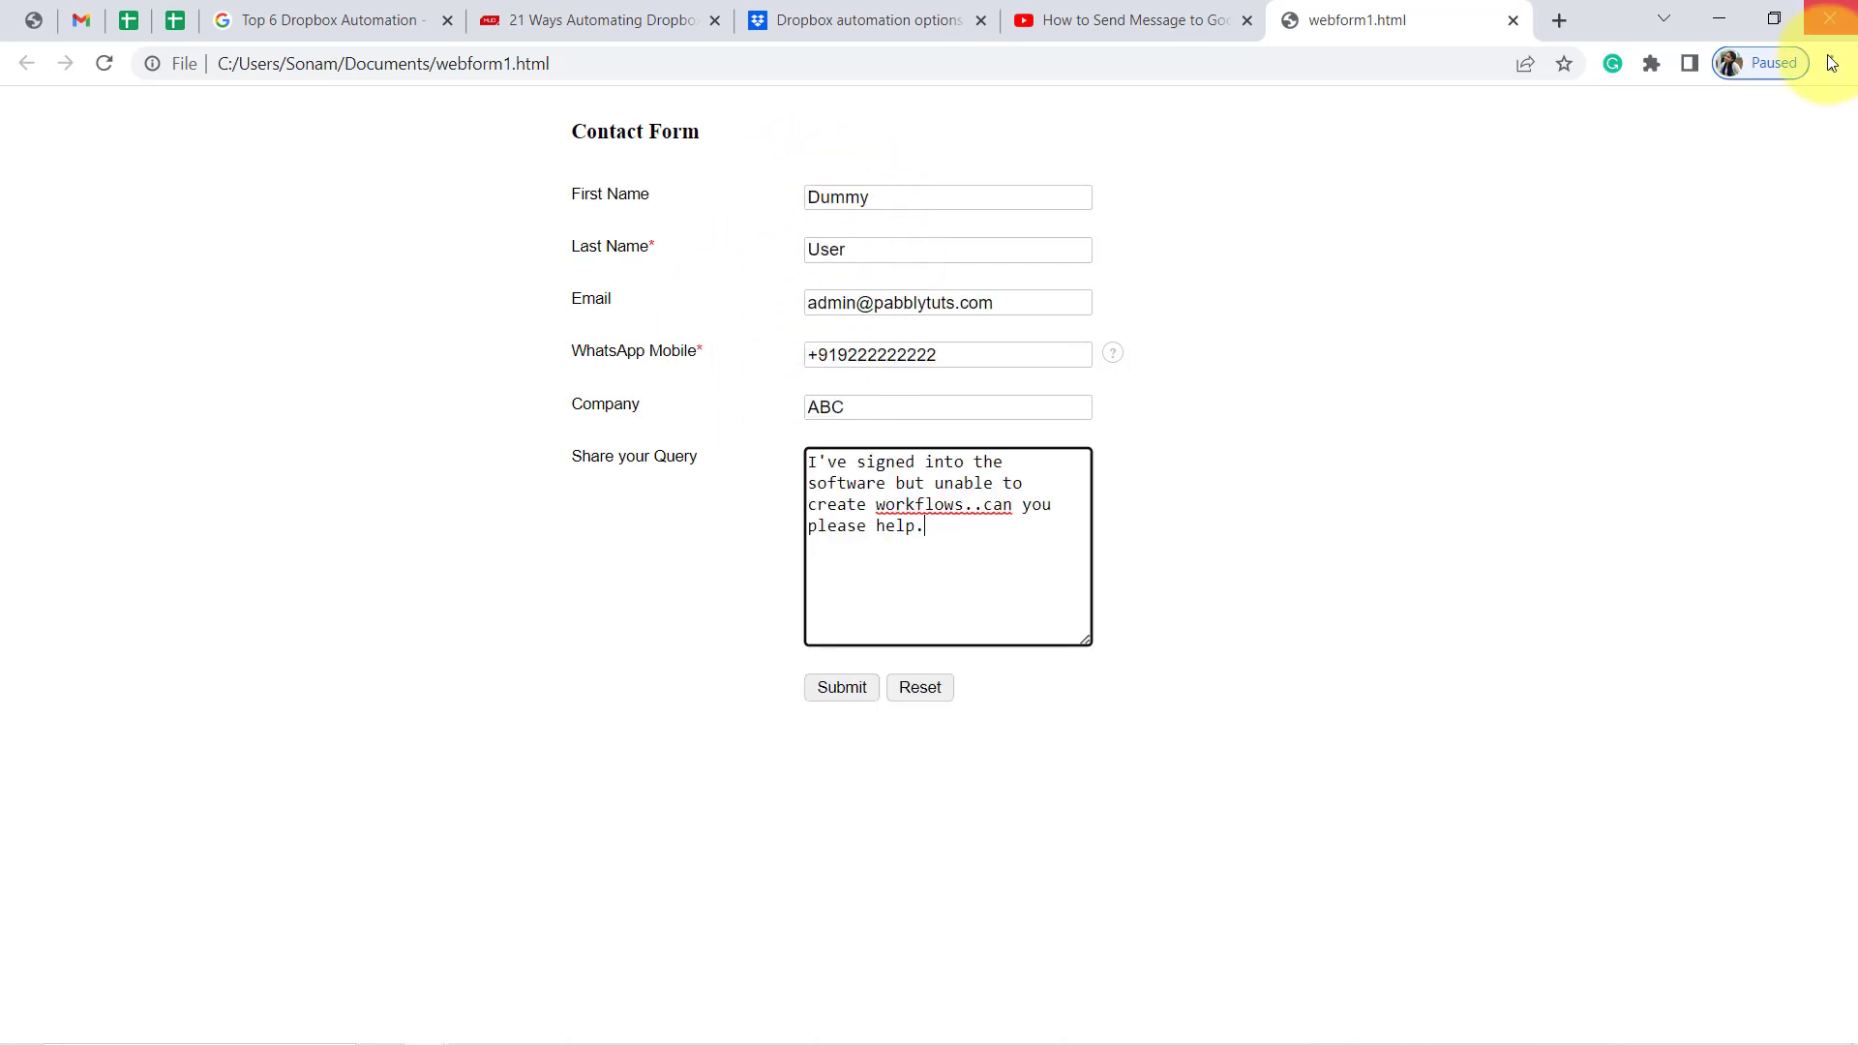
Set the browser page zoom of the contact form to 125%.
left_click(1832, 63)
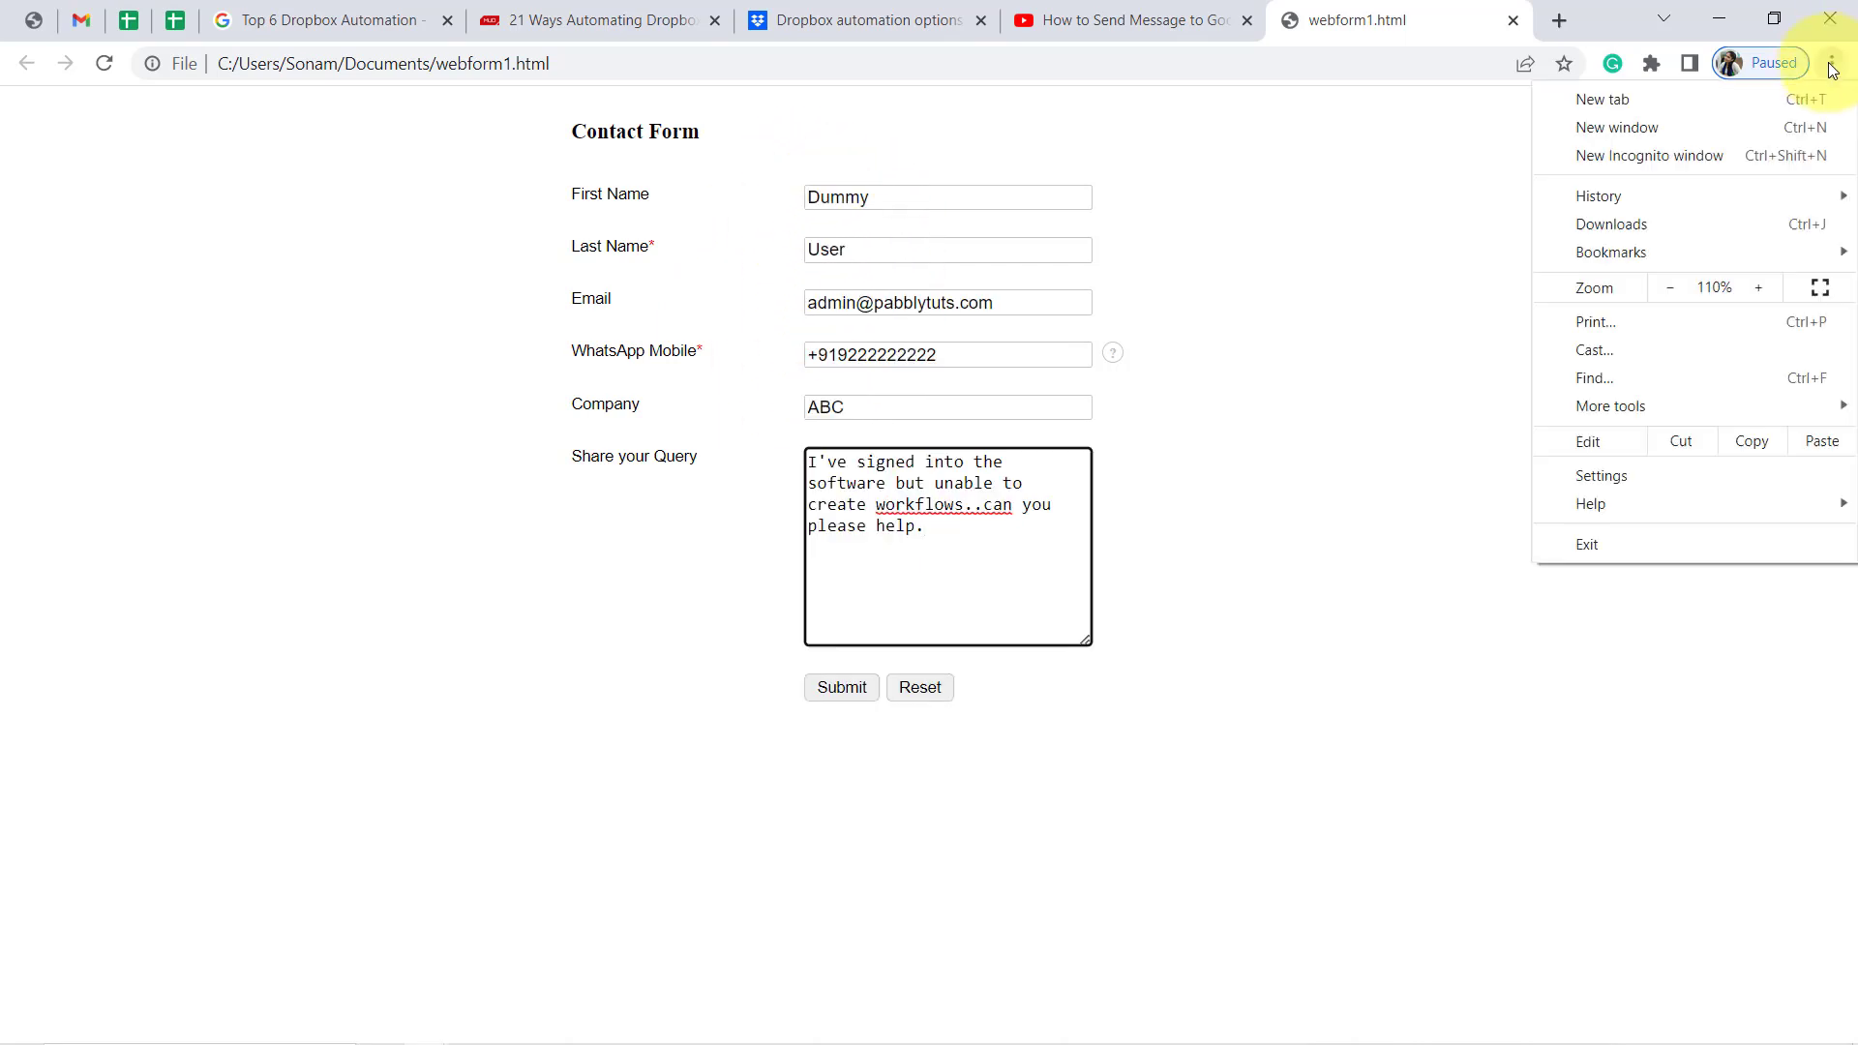
left_click(1754, 288)
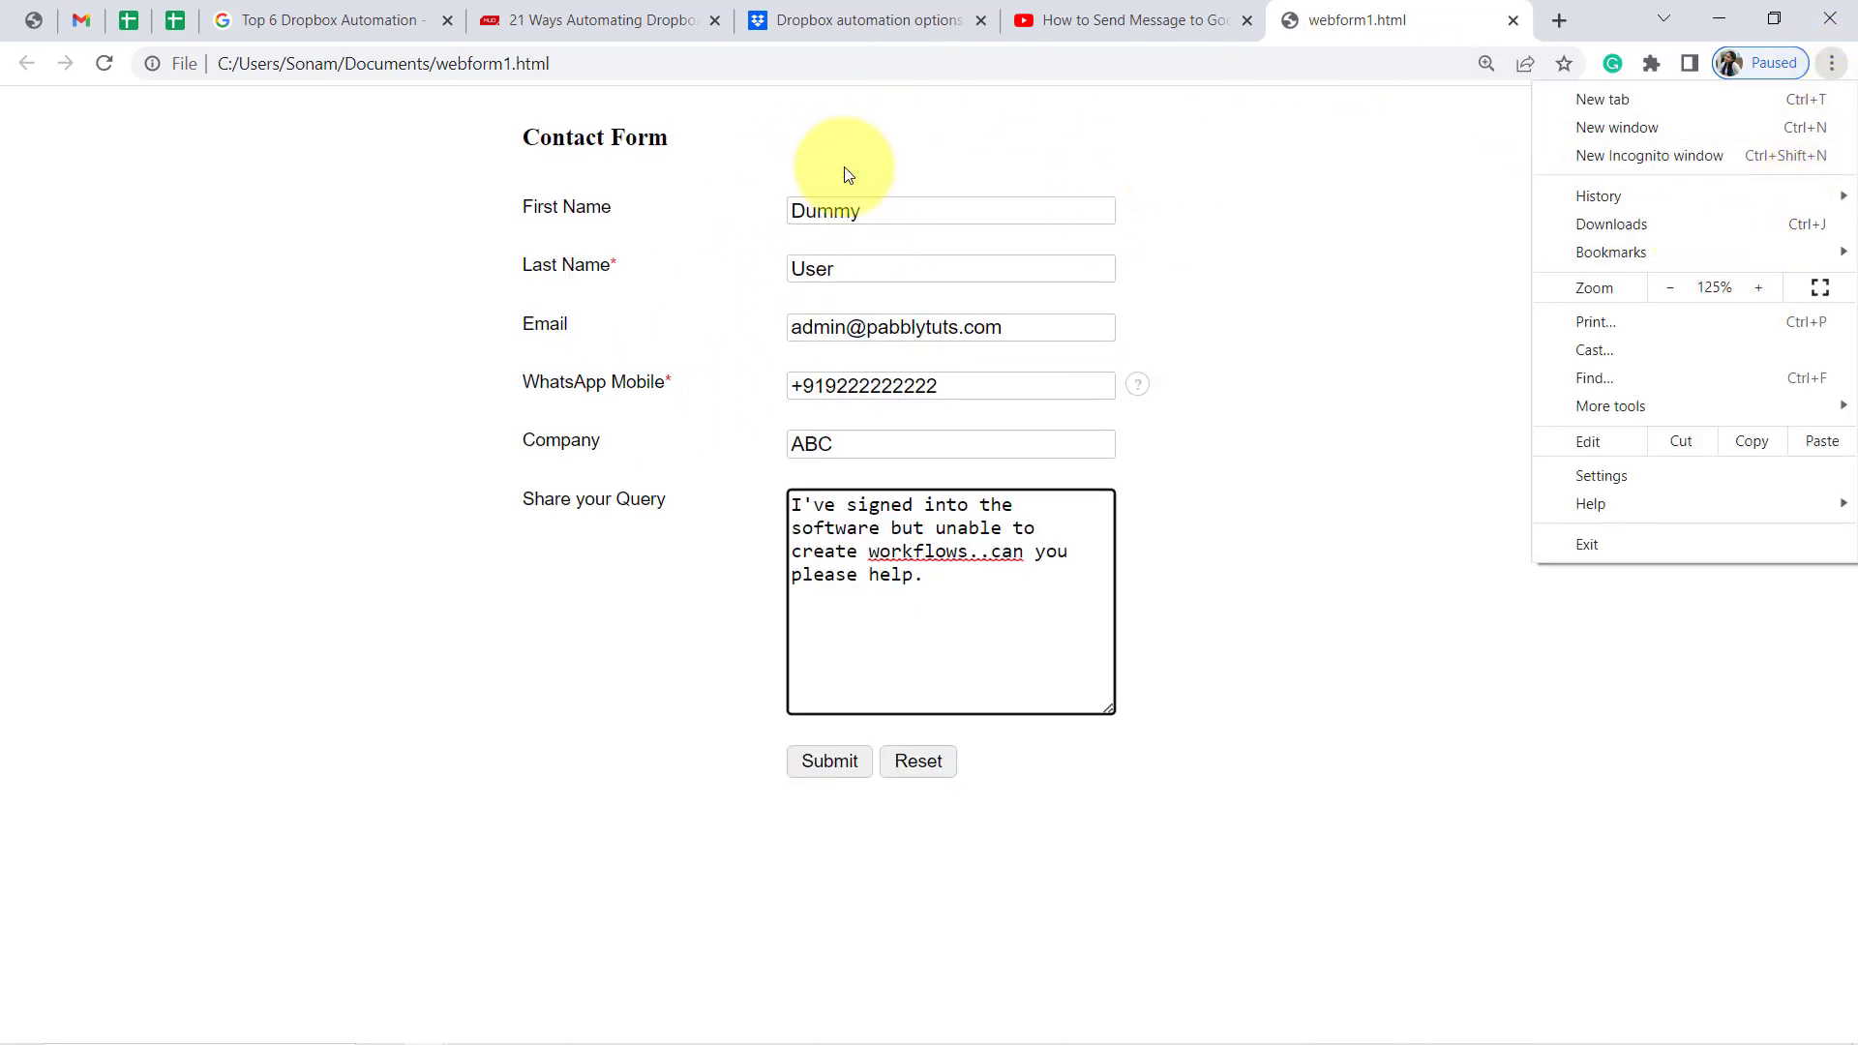
left_click(803, 186)
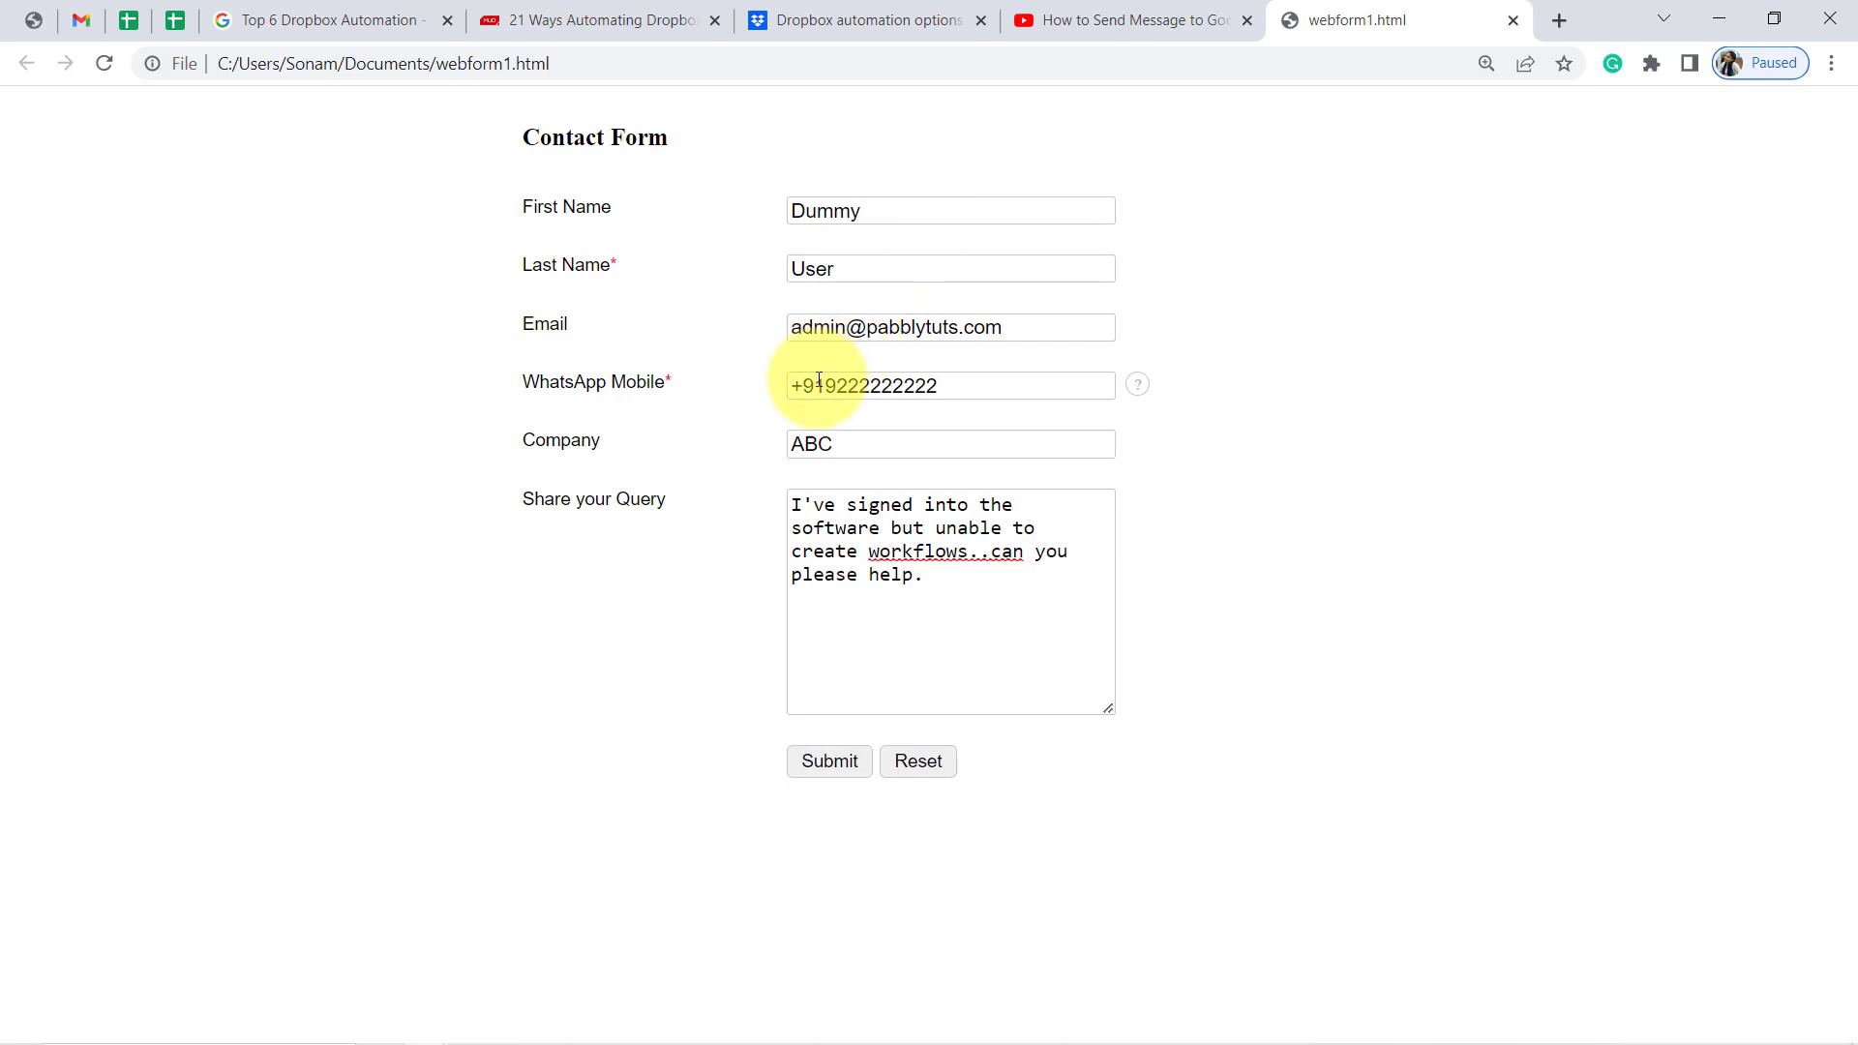
Insert "up" after "signed" in the query text and submit the contact form as a test lead.
left_click_drag(815, 384, 910, 384)
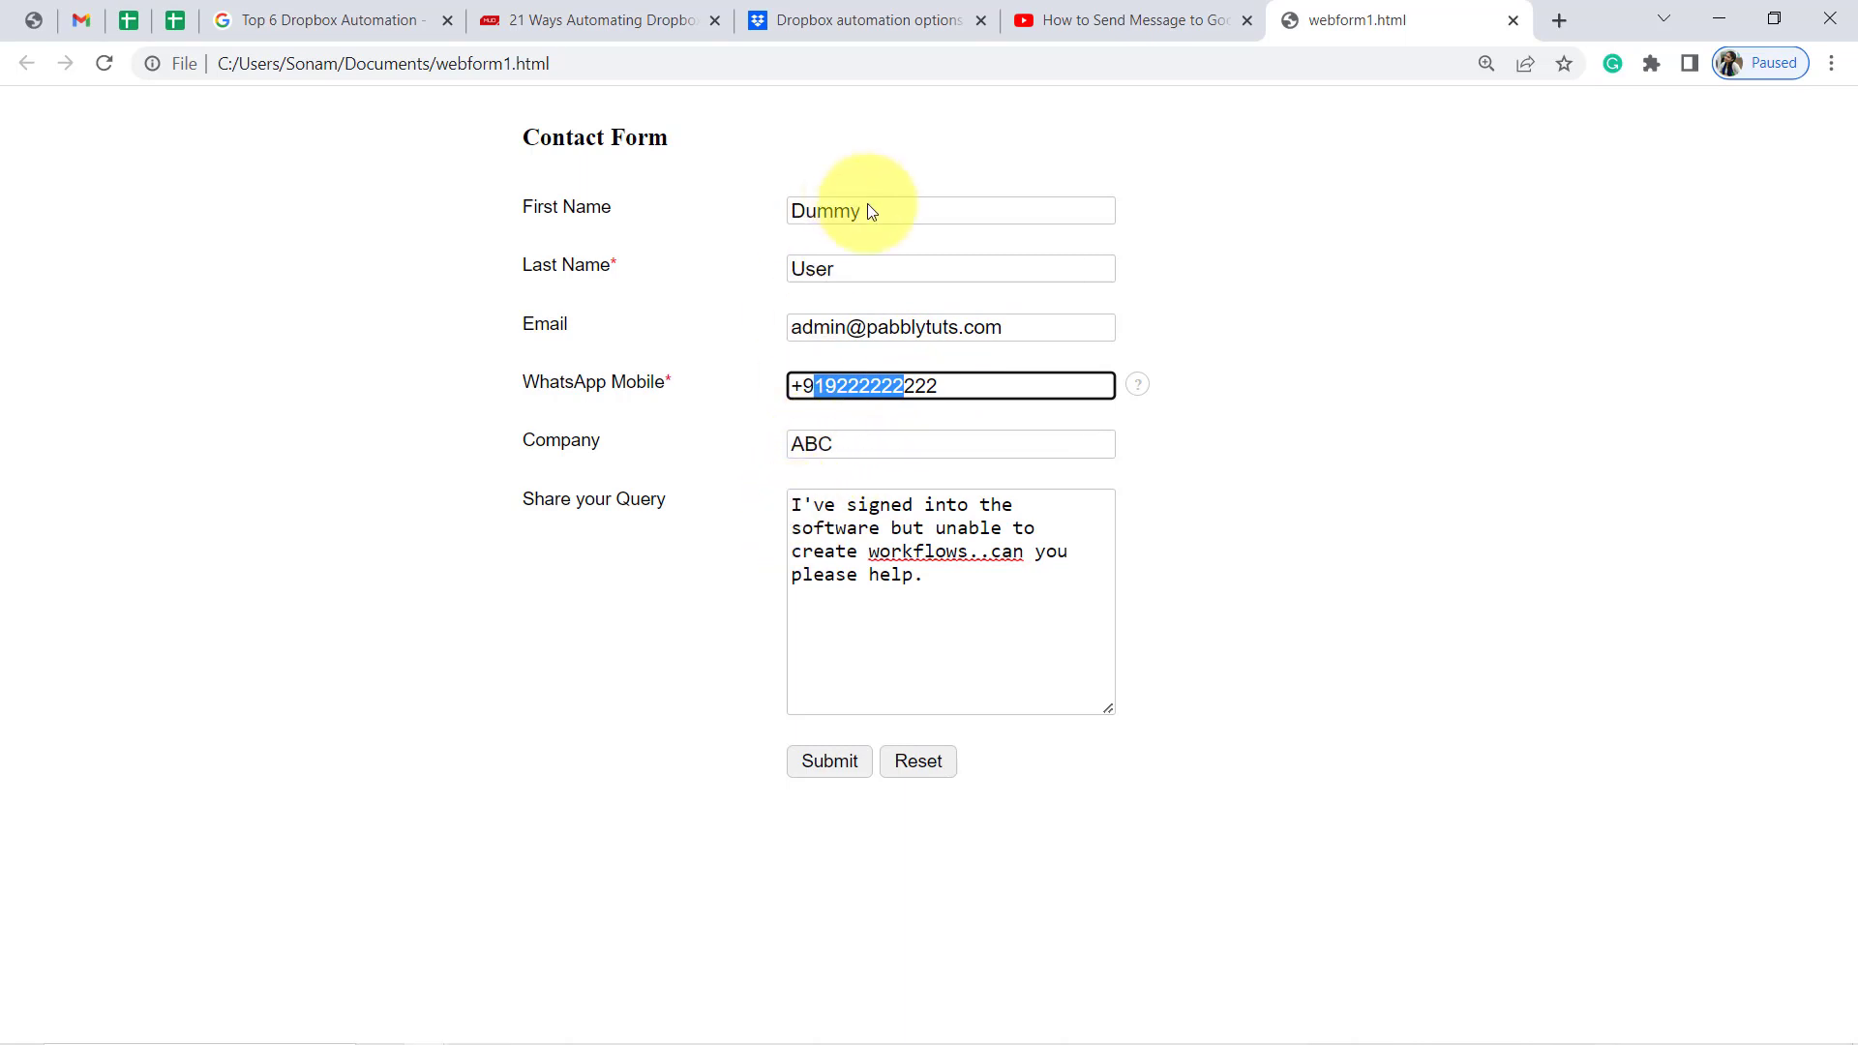
left_click(840, 513)
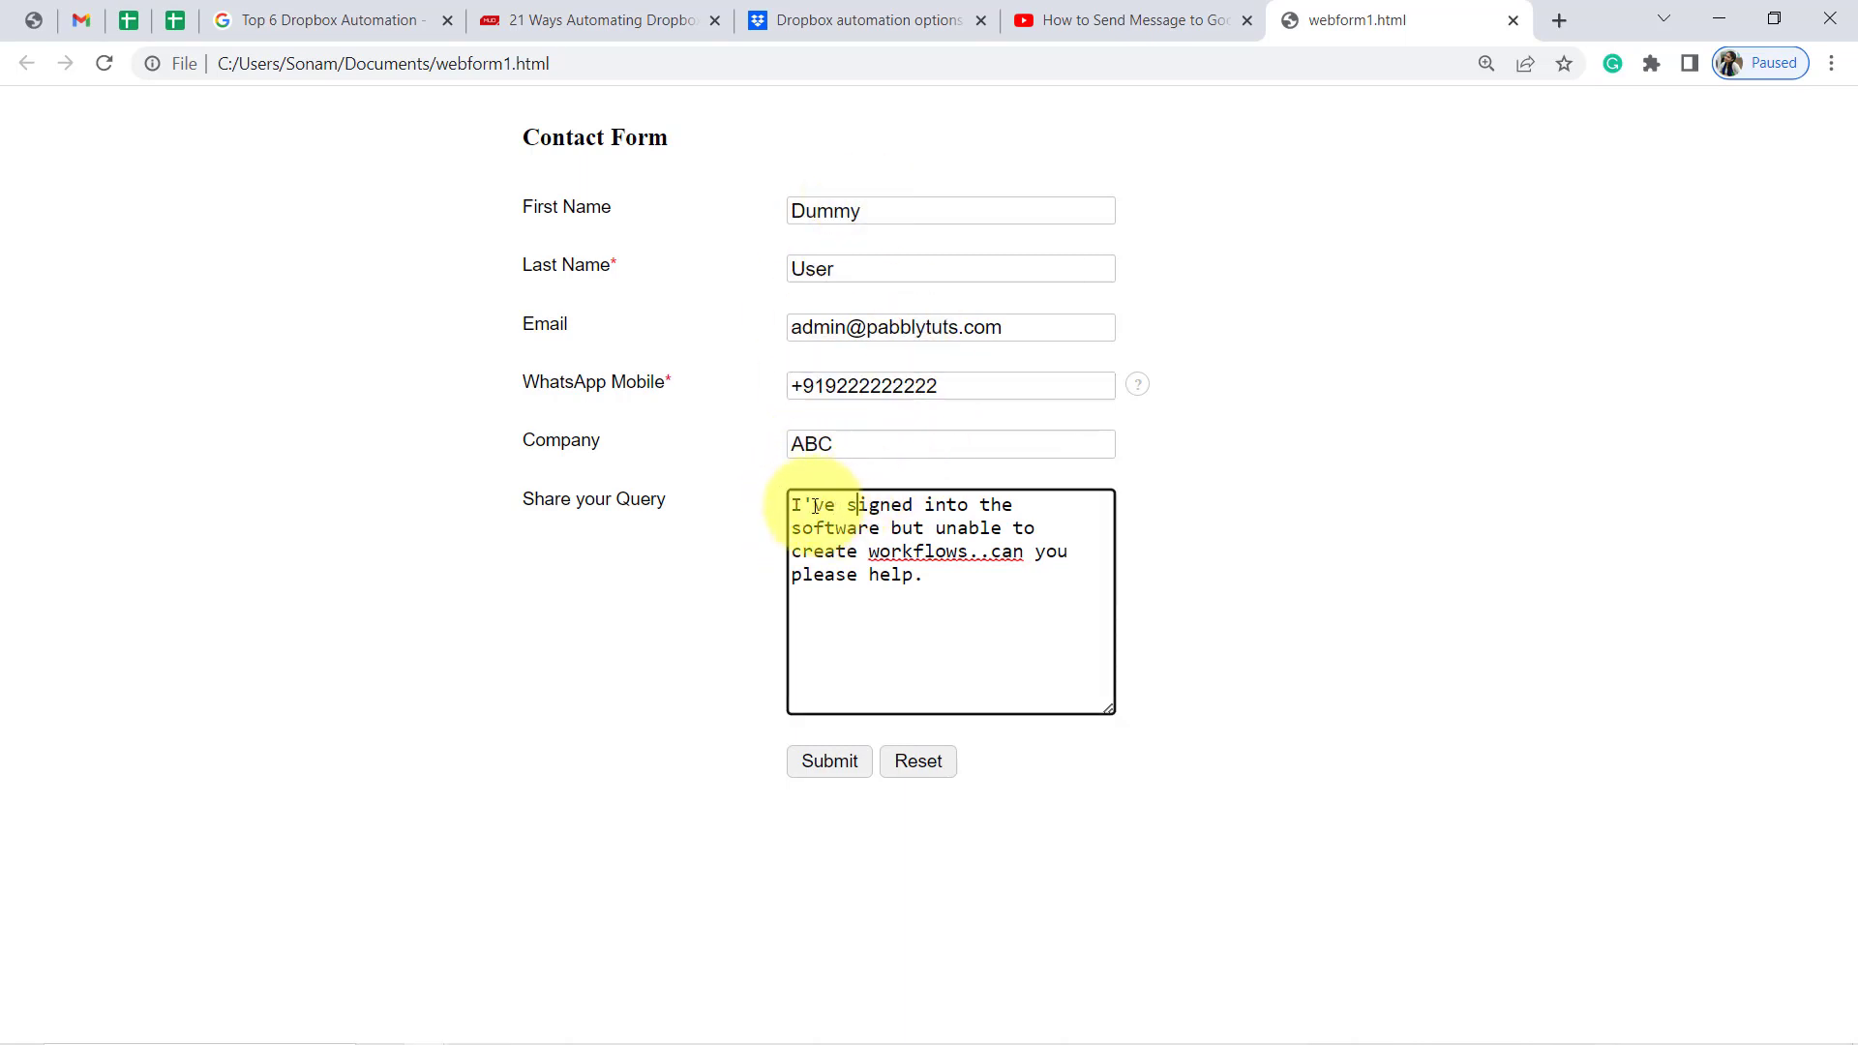
left_click_drag(816, 505, 919, 503)
left_click(919, 502)
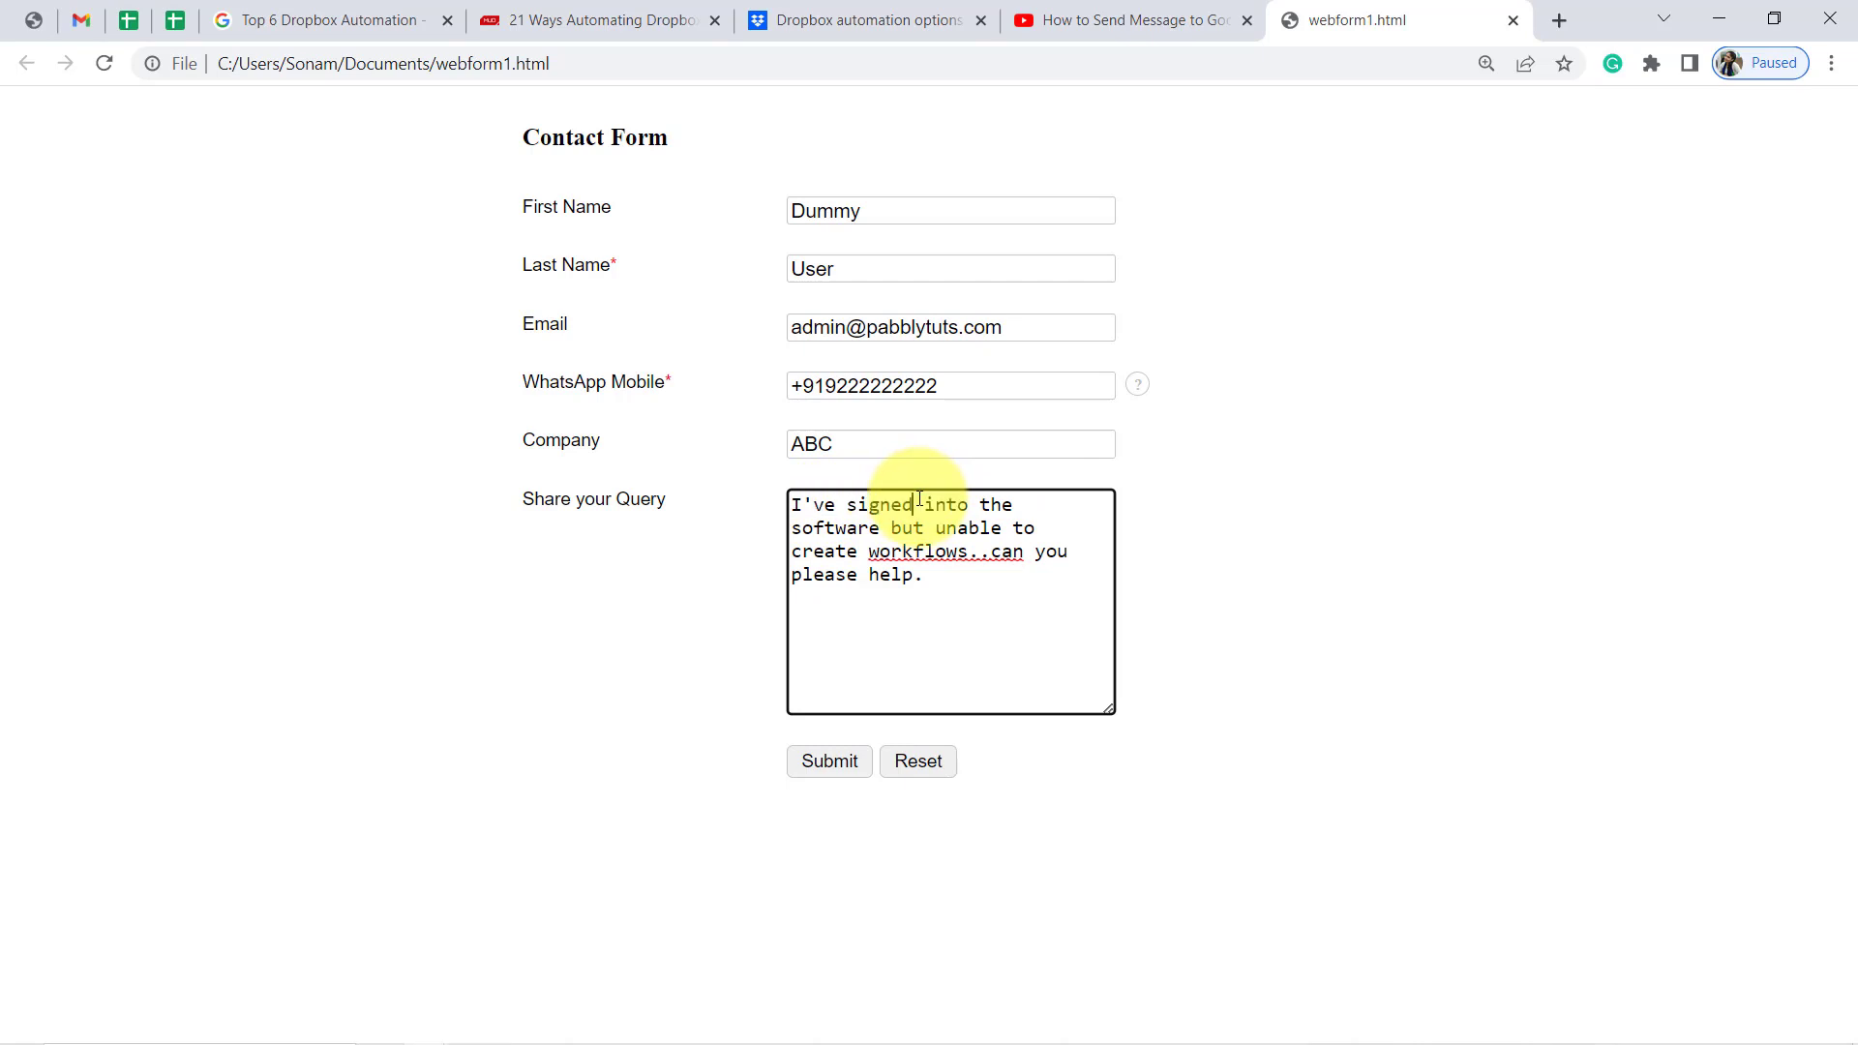
type("up")
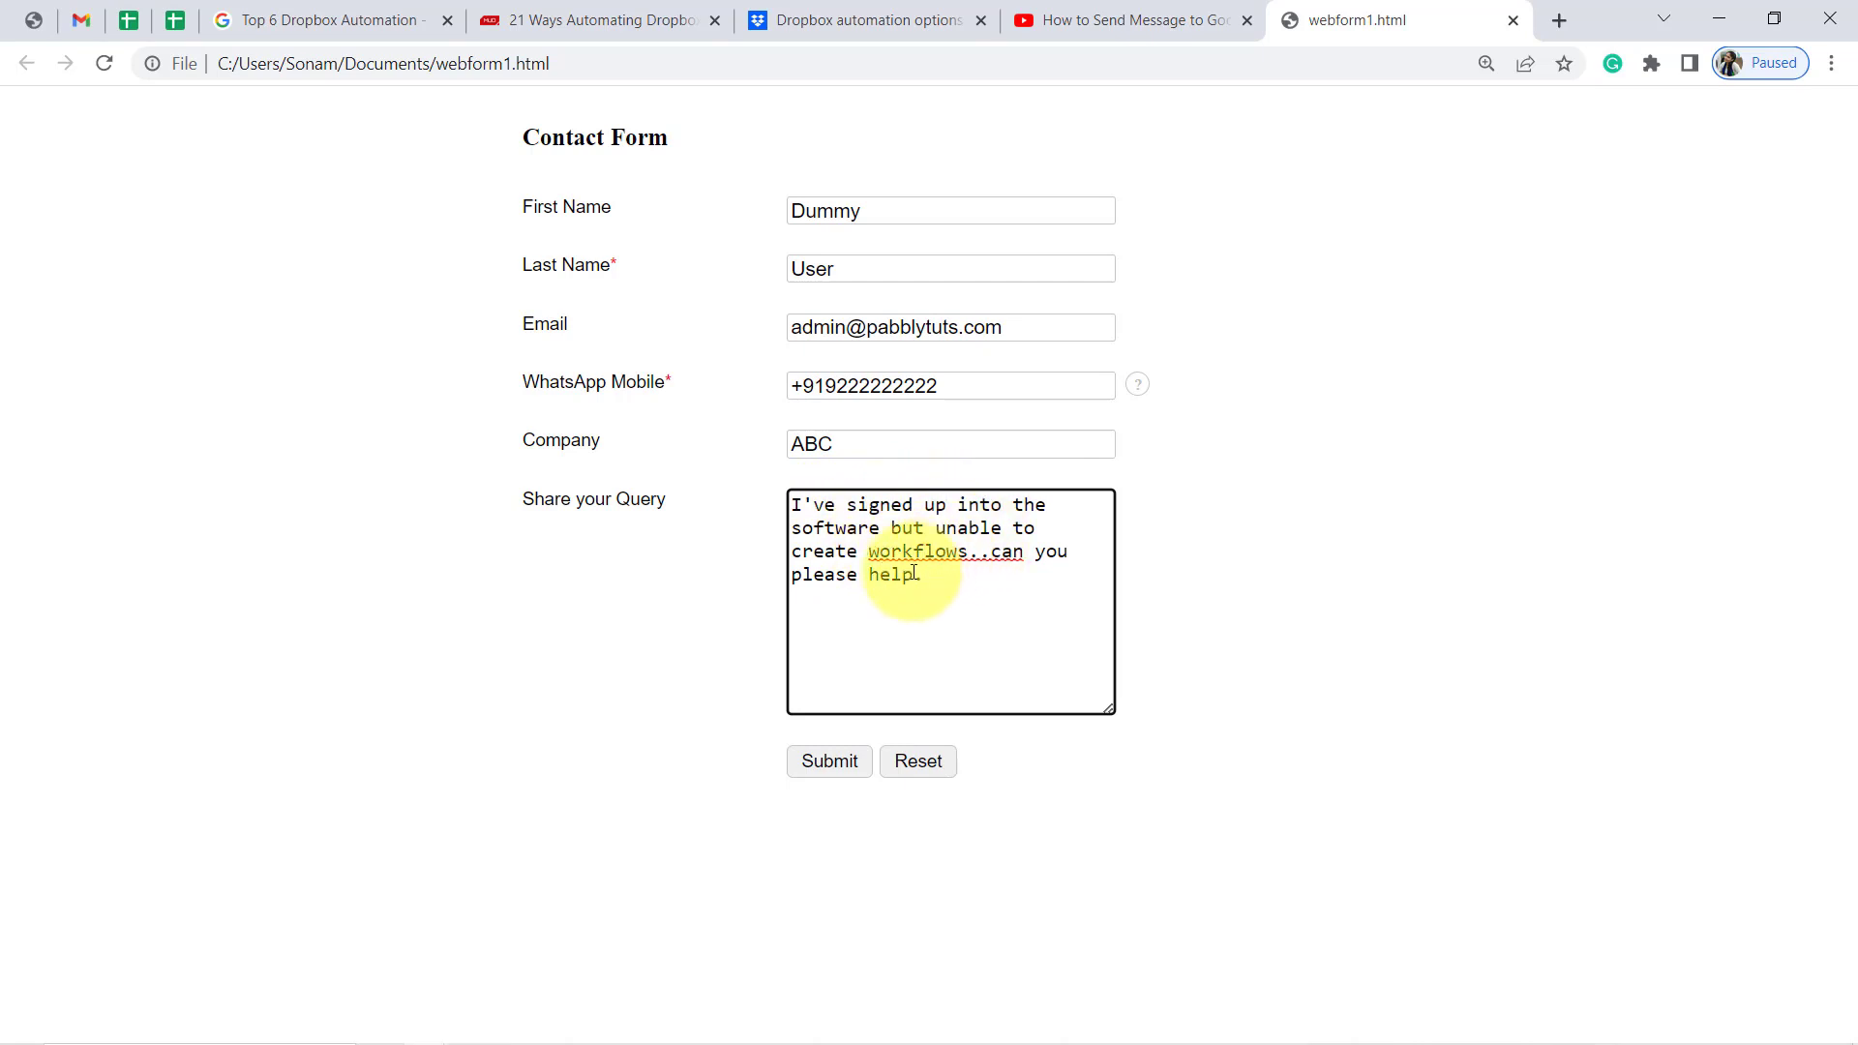
left_click(819, 762)
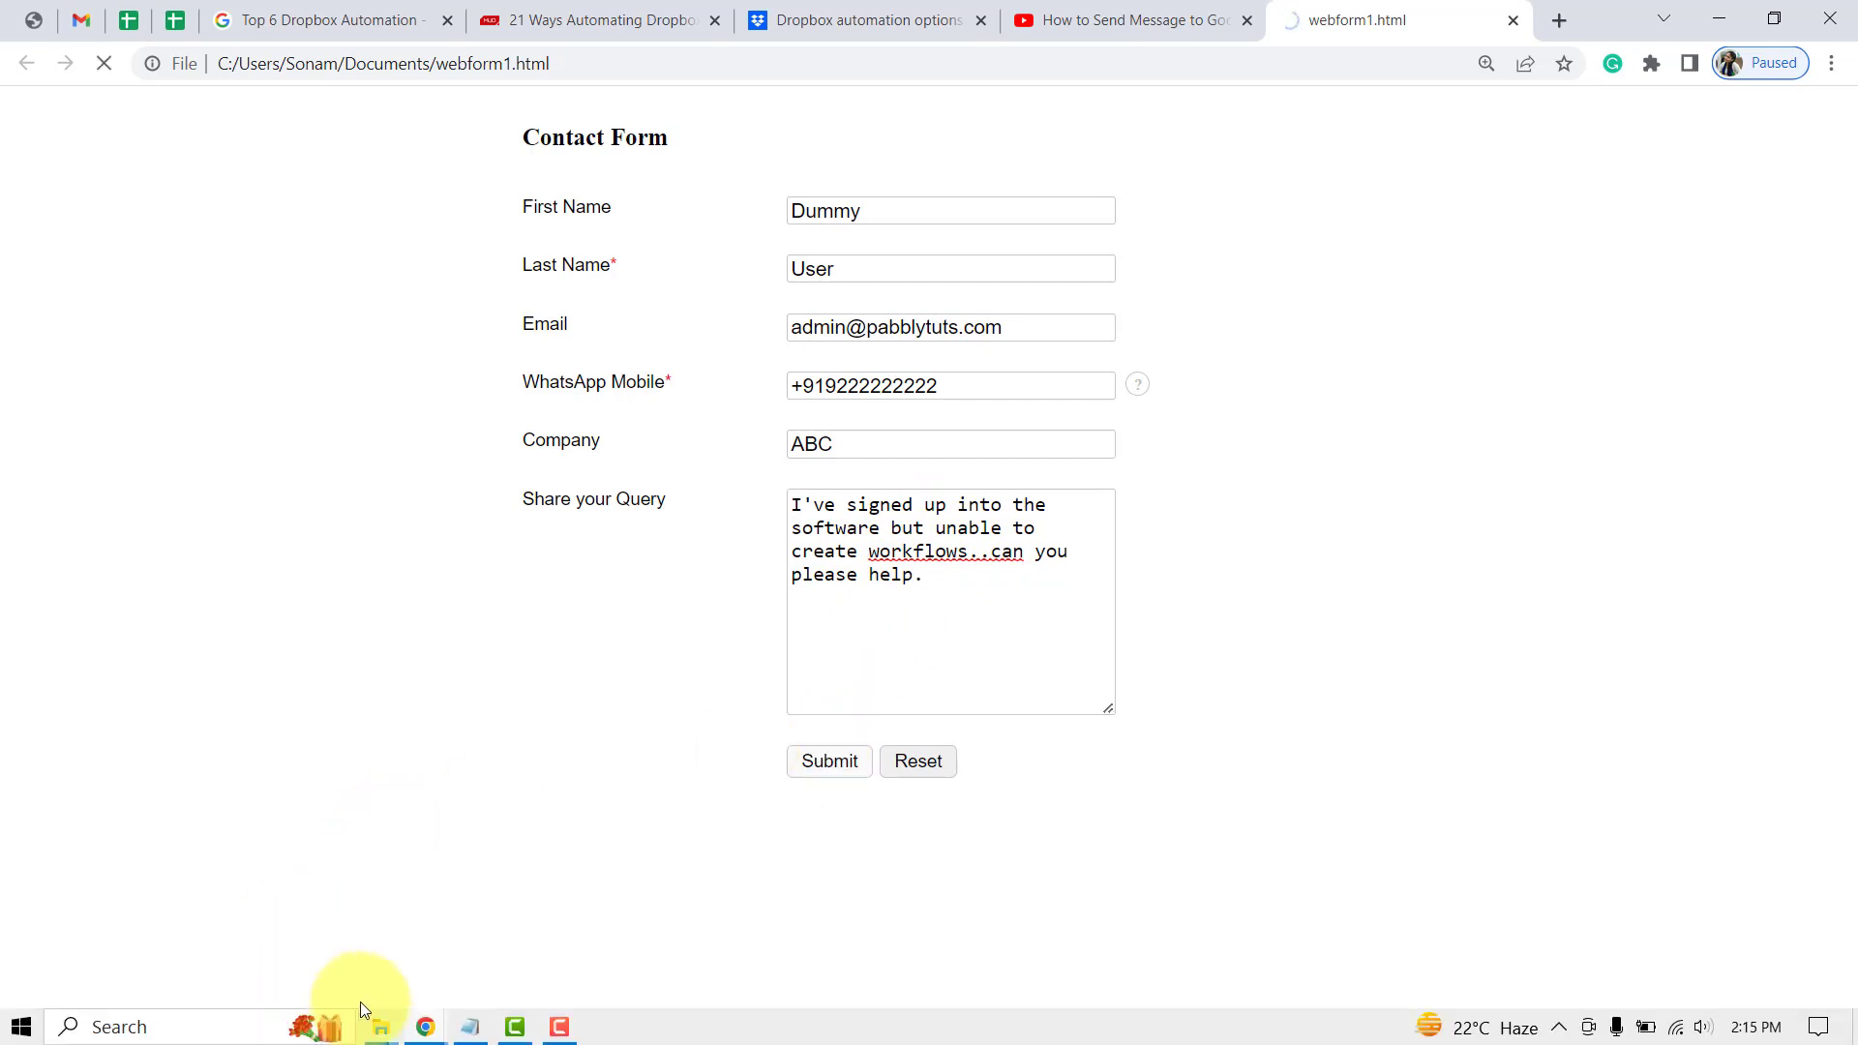
Switch to the Pabbly Connect workflow and examine the captured Zoho CRM lead's email, company, description, first name and full name.
mouse_move(422, 1024)
mouse_move(607, 949)
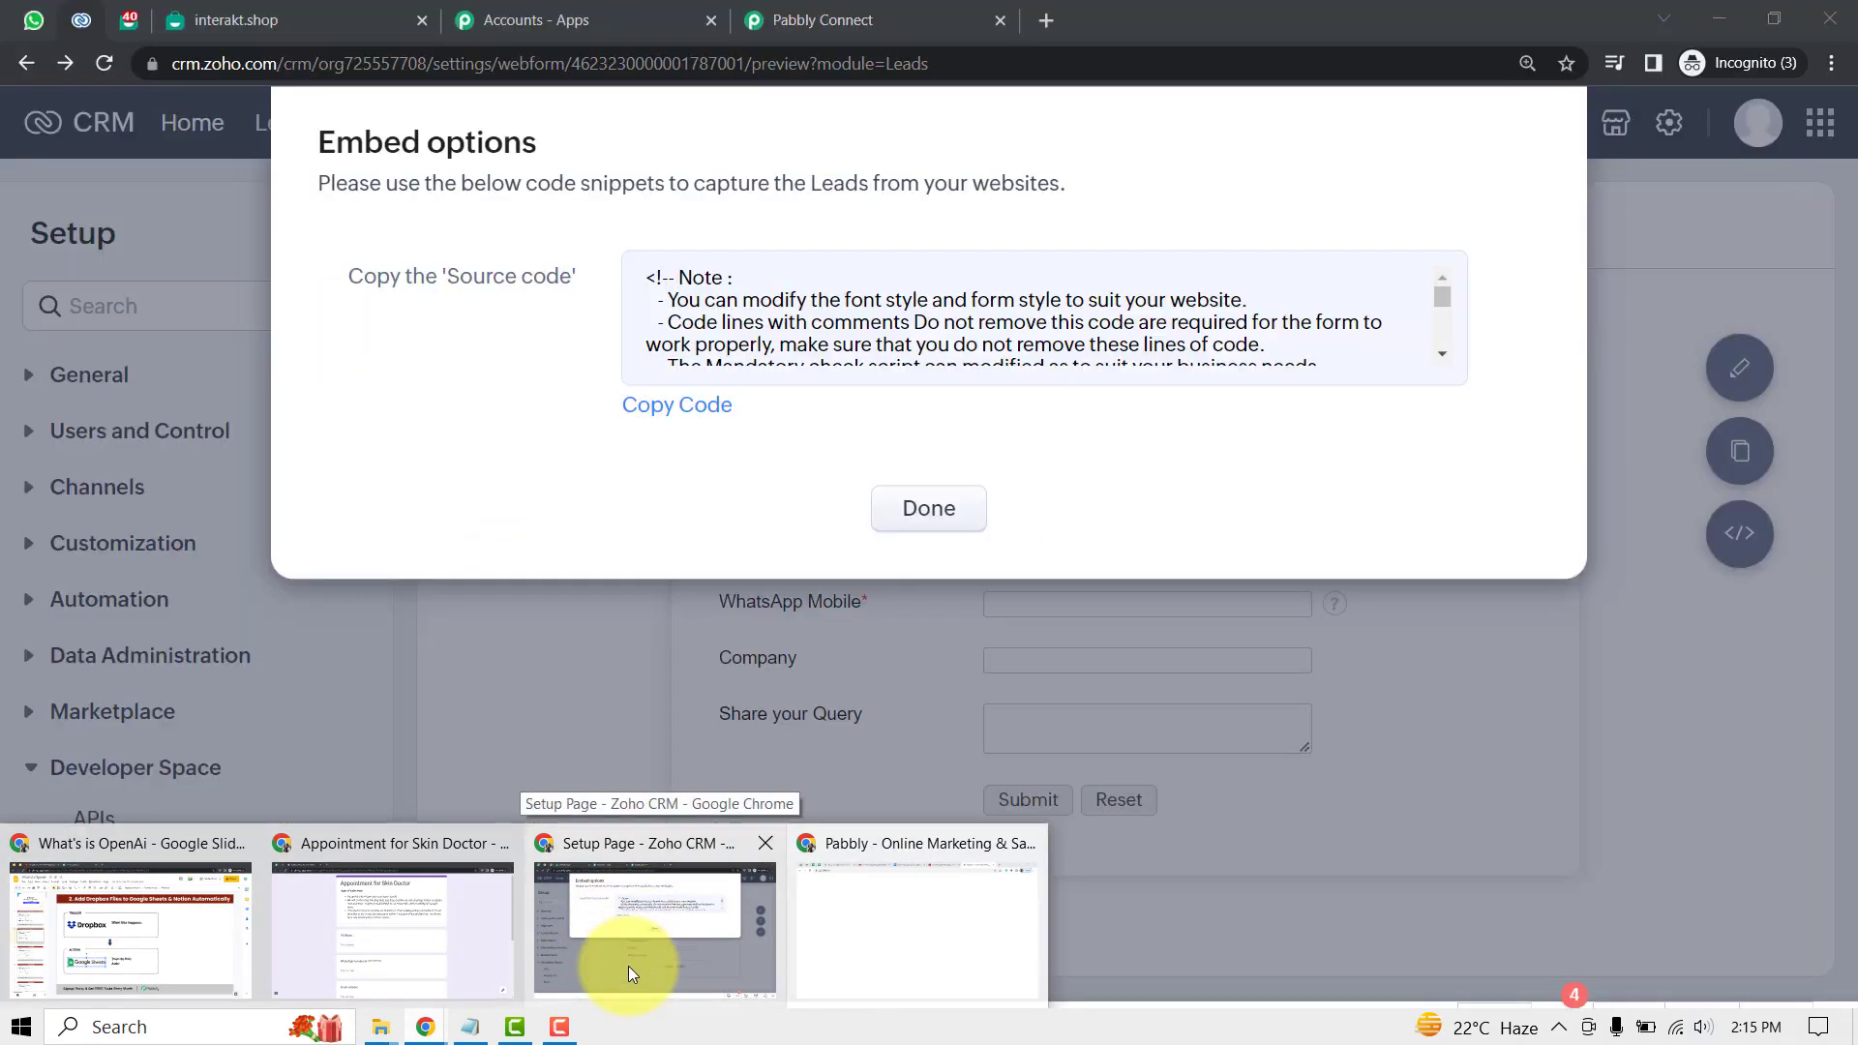
left_click(629, 966)
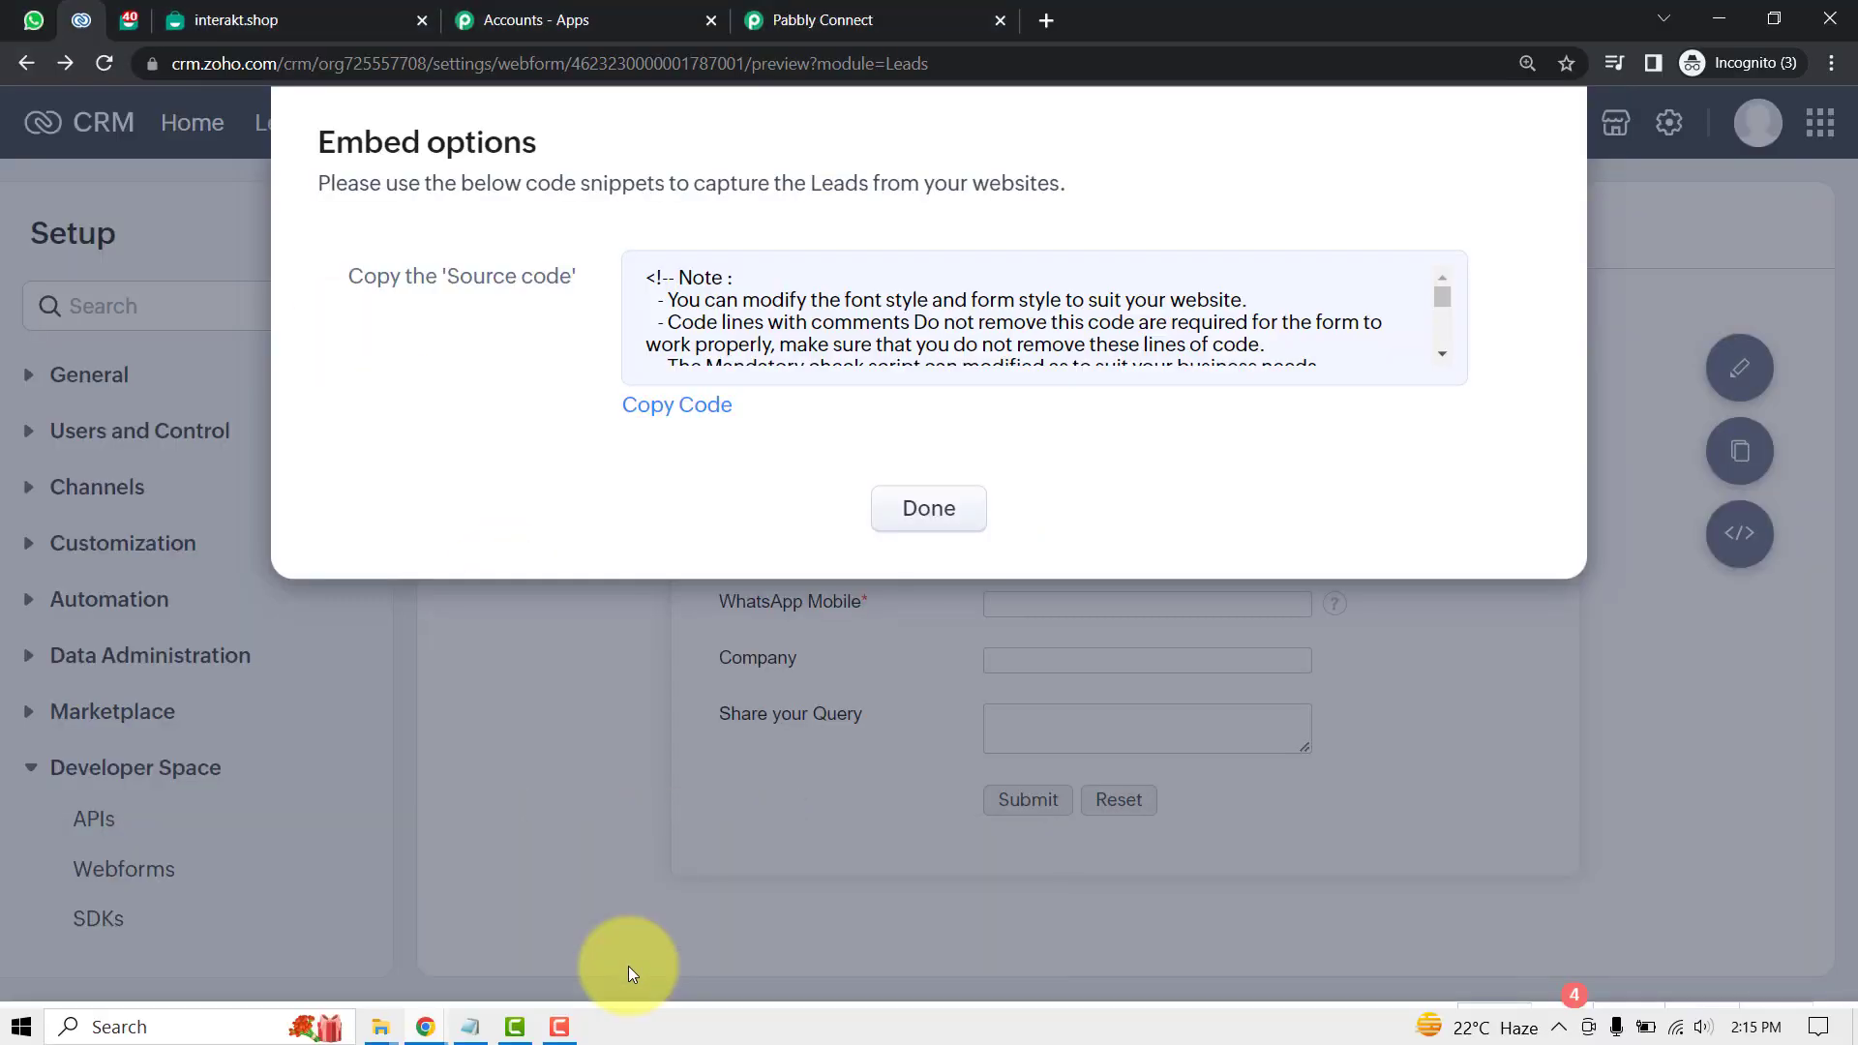
left_click(793, 21)
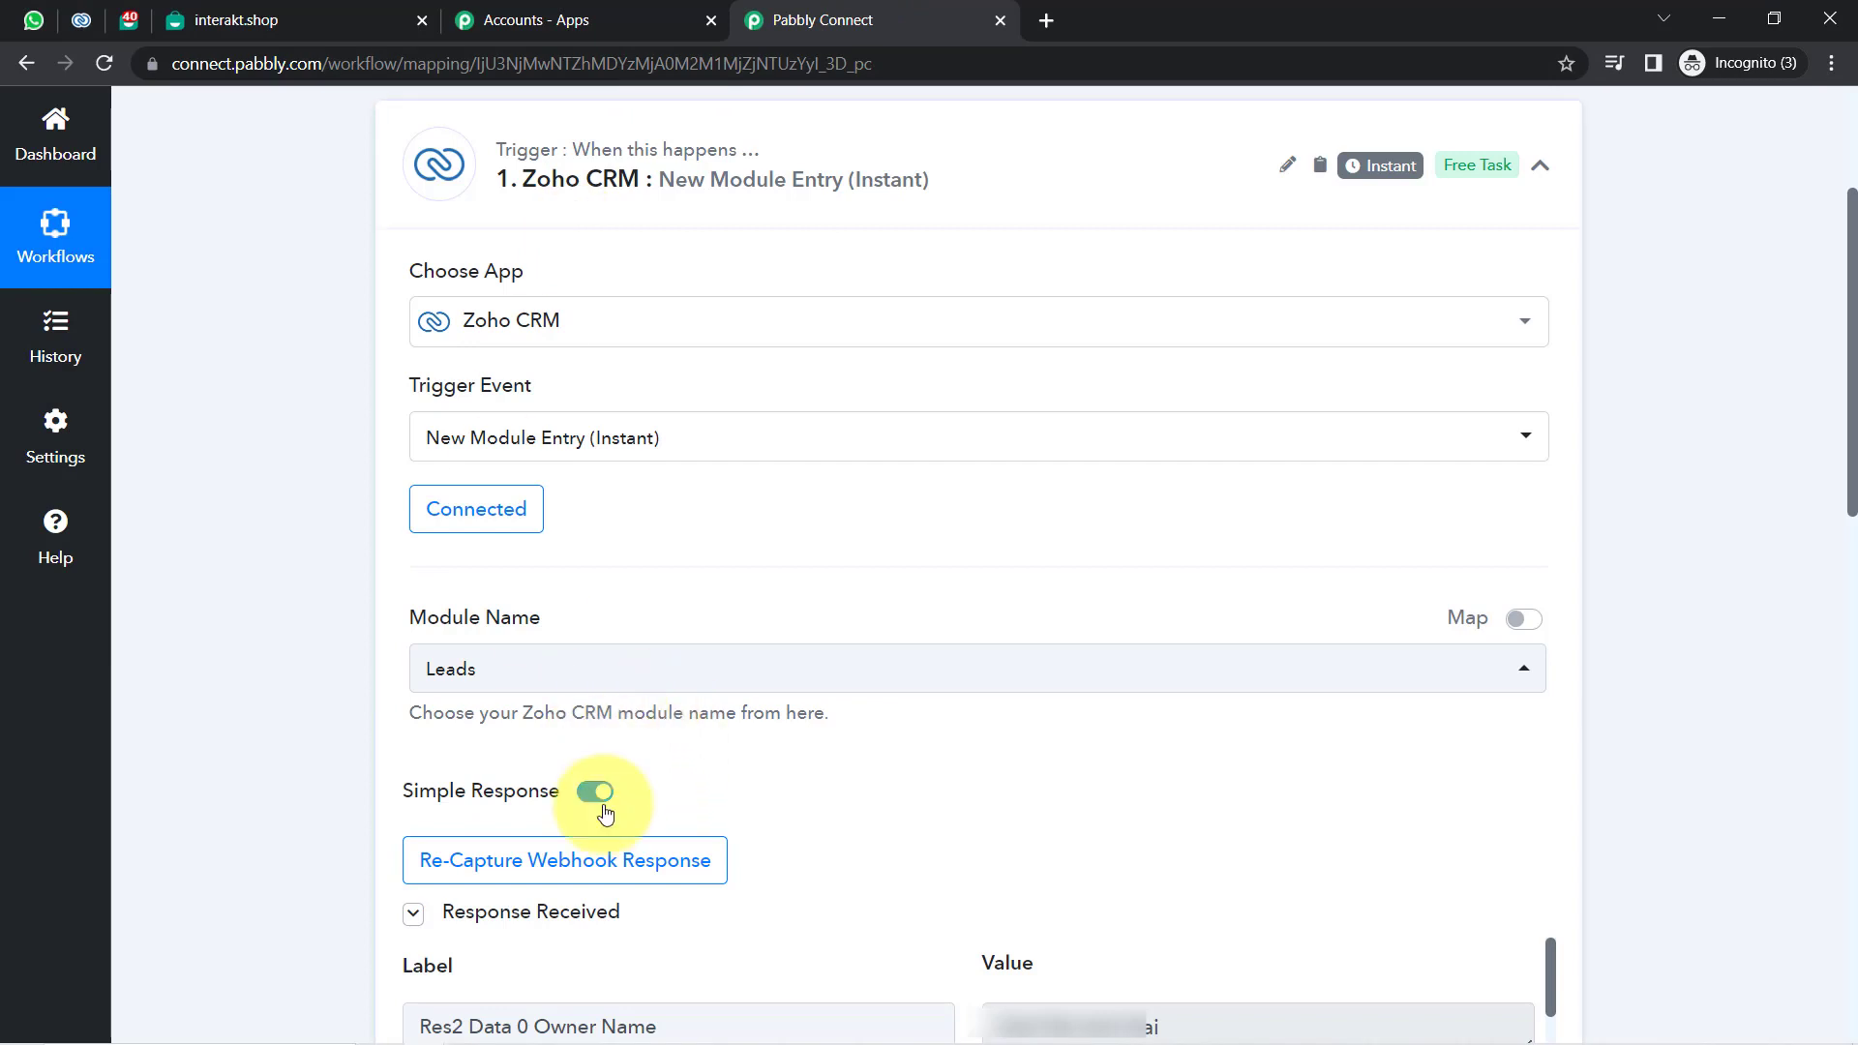
left_click_drag(1853, 436, 1846, 726)
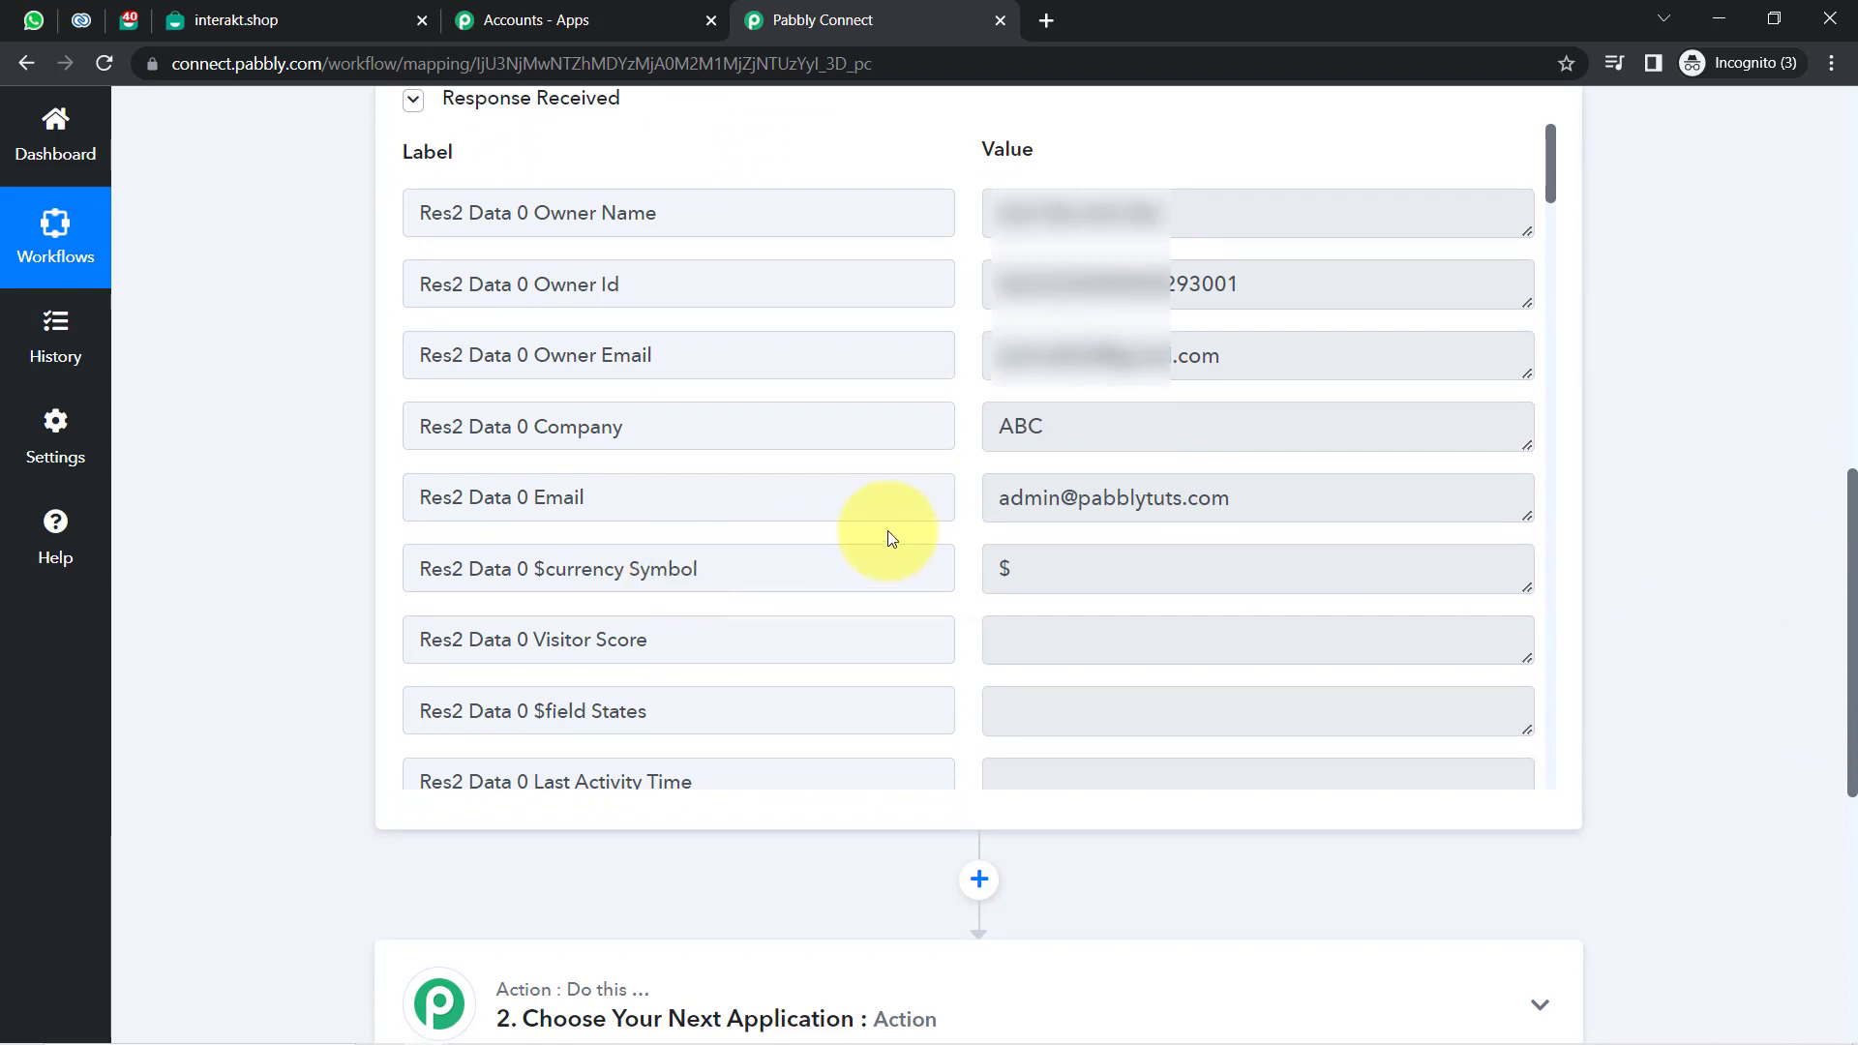
left_click_drag(1011, 493, 1274, 538)
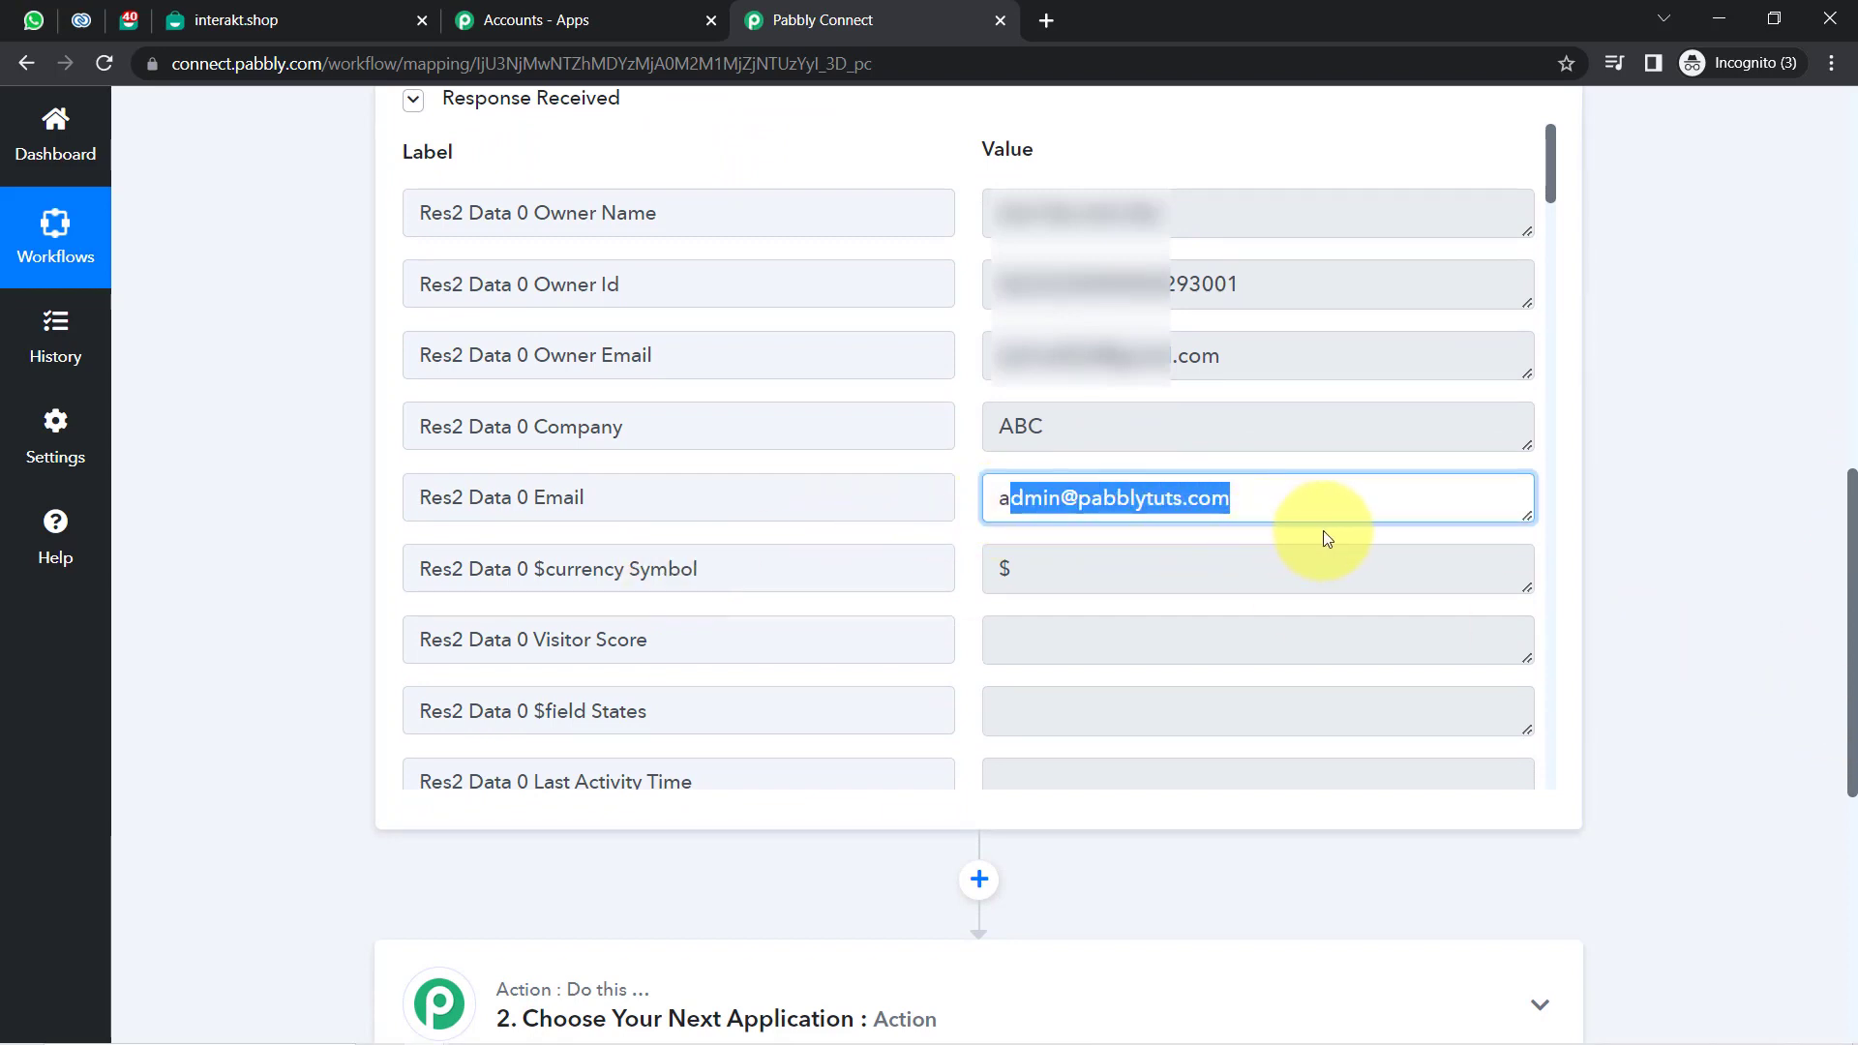
left_click(1091, 423)
left_click_drag(1012, 426, 1571, 480)
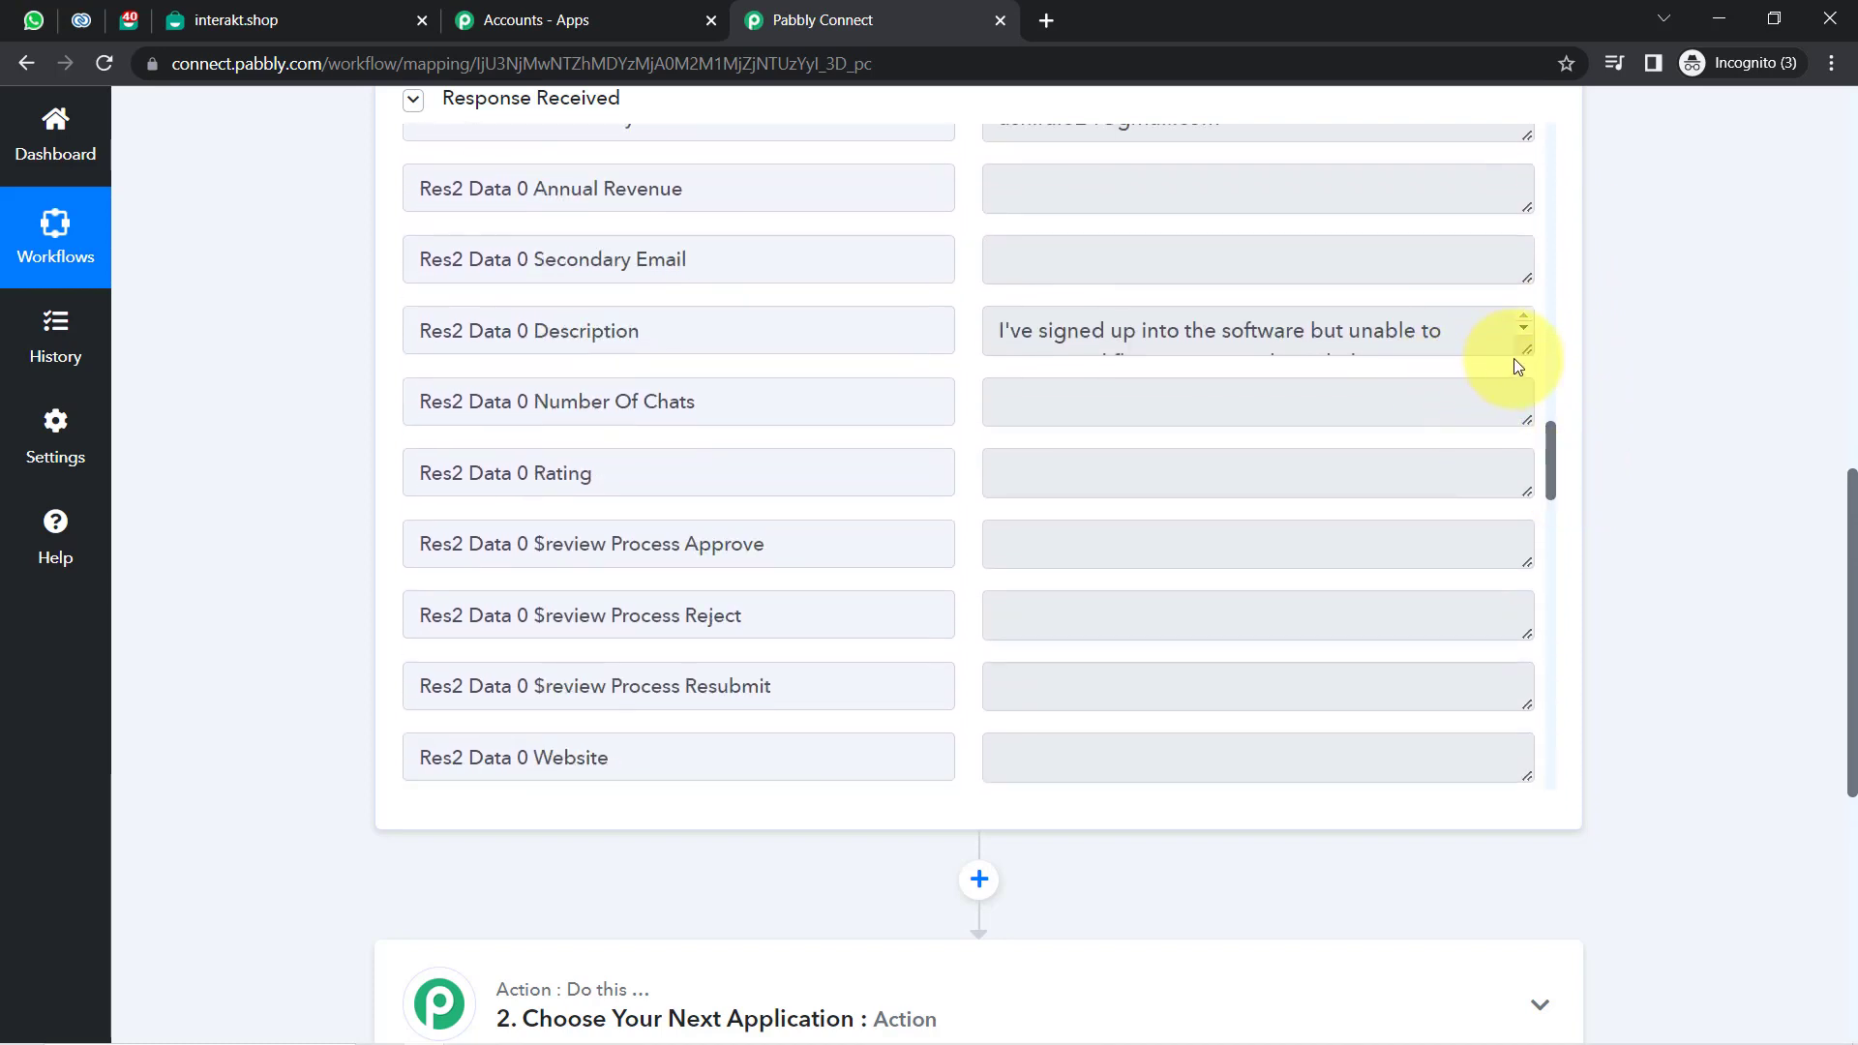
left_click_drag(1525, 349, 1552, 591)
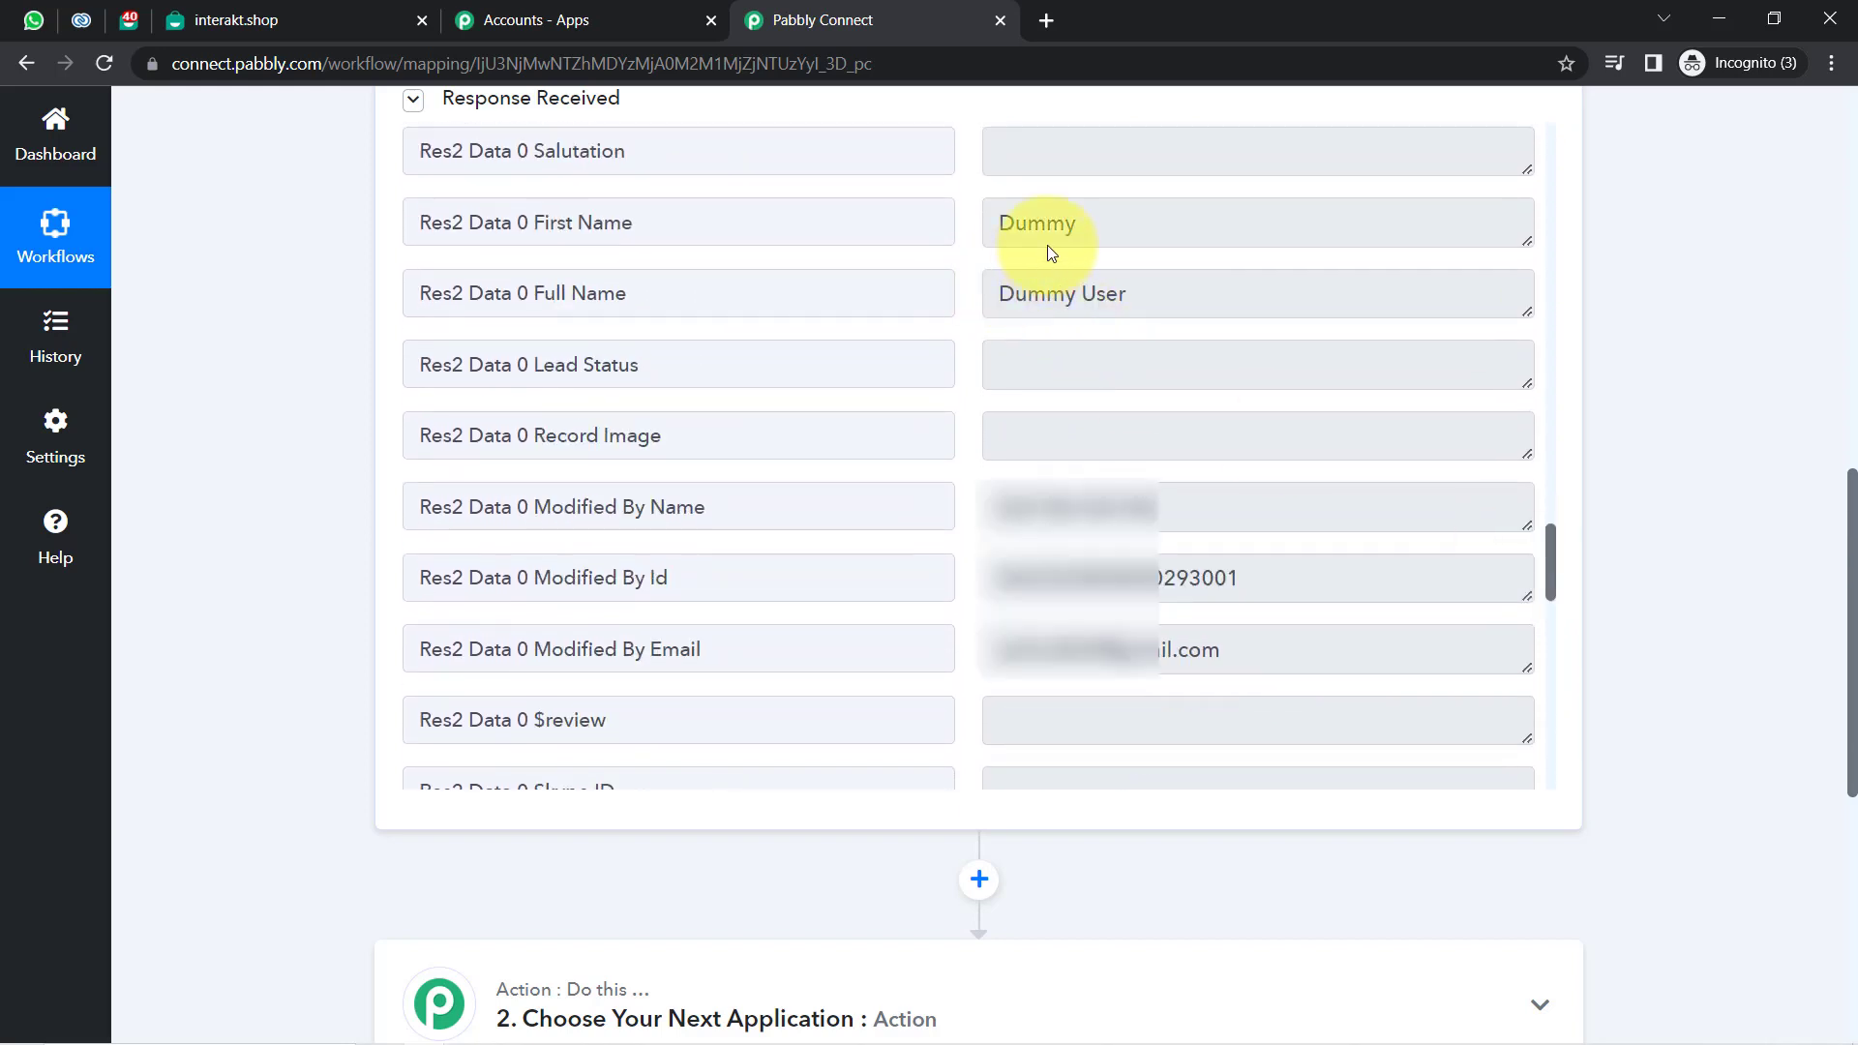
double_click(1019, 228)
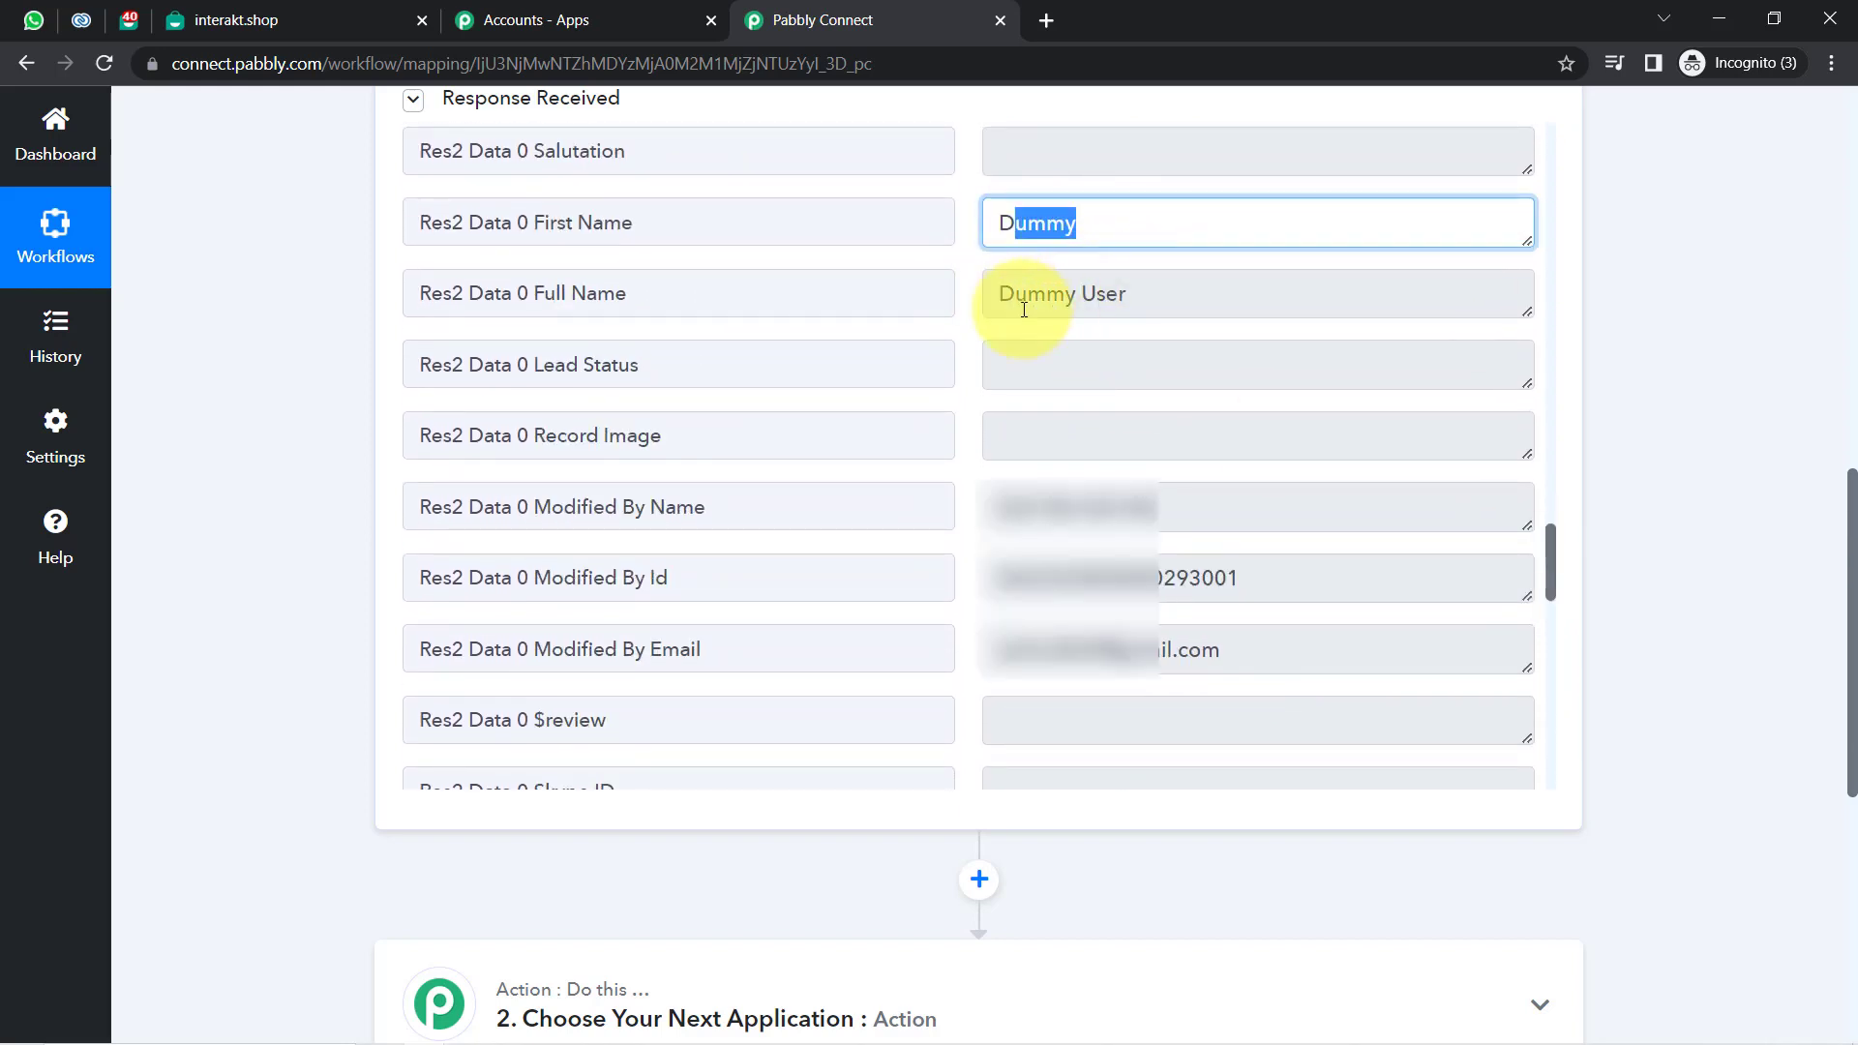
left_click_drag(1028, 308, 1097, 321)
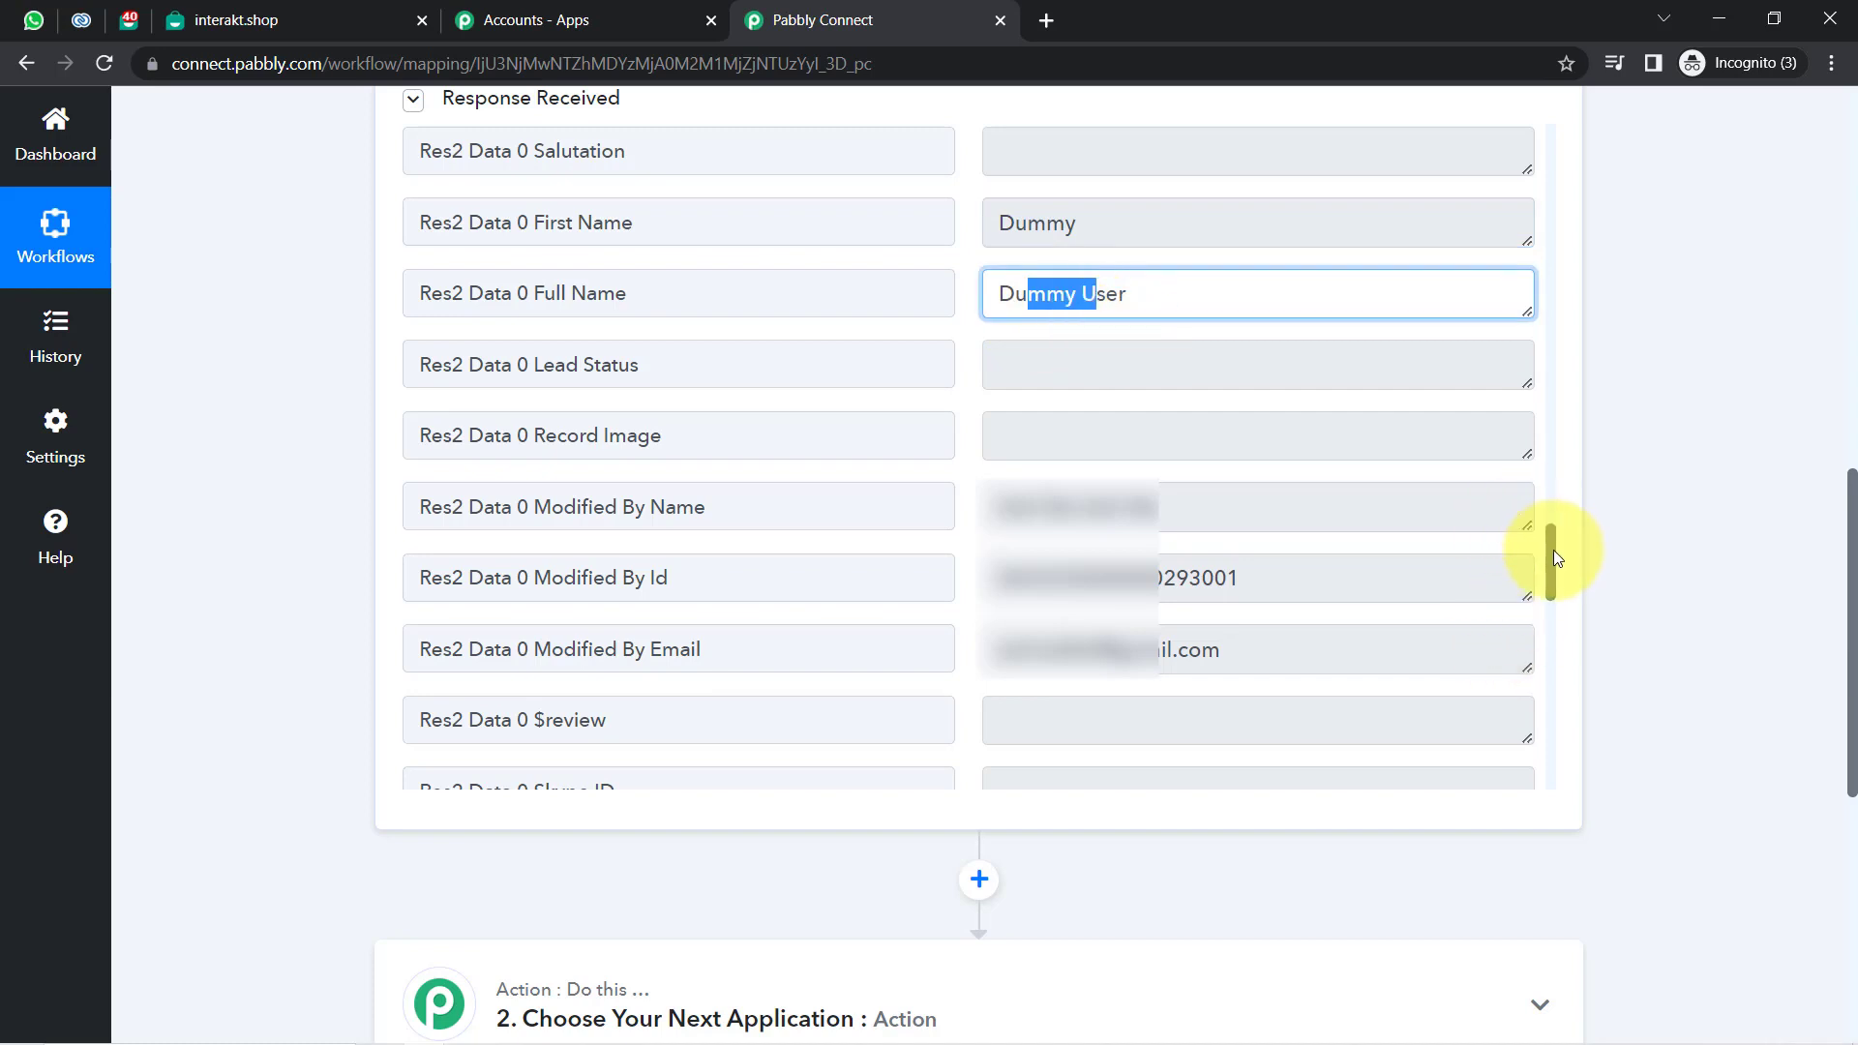
Examine the lead's mobile number, including its country code, in the Zoho CRM trigger response.
left_click_drag(1554, 550, 1554, 660)
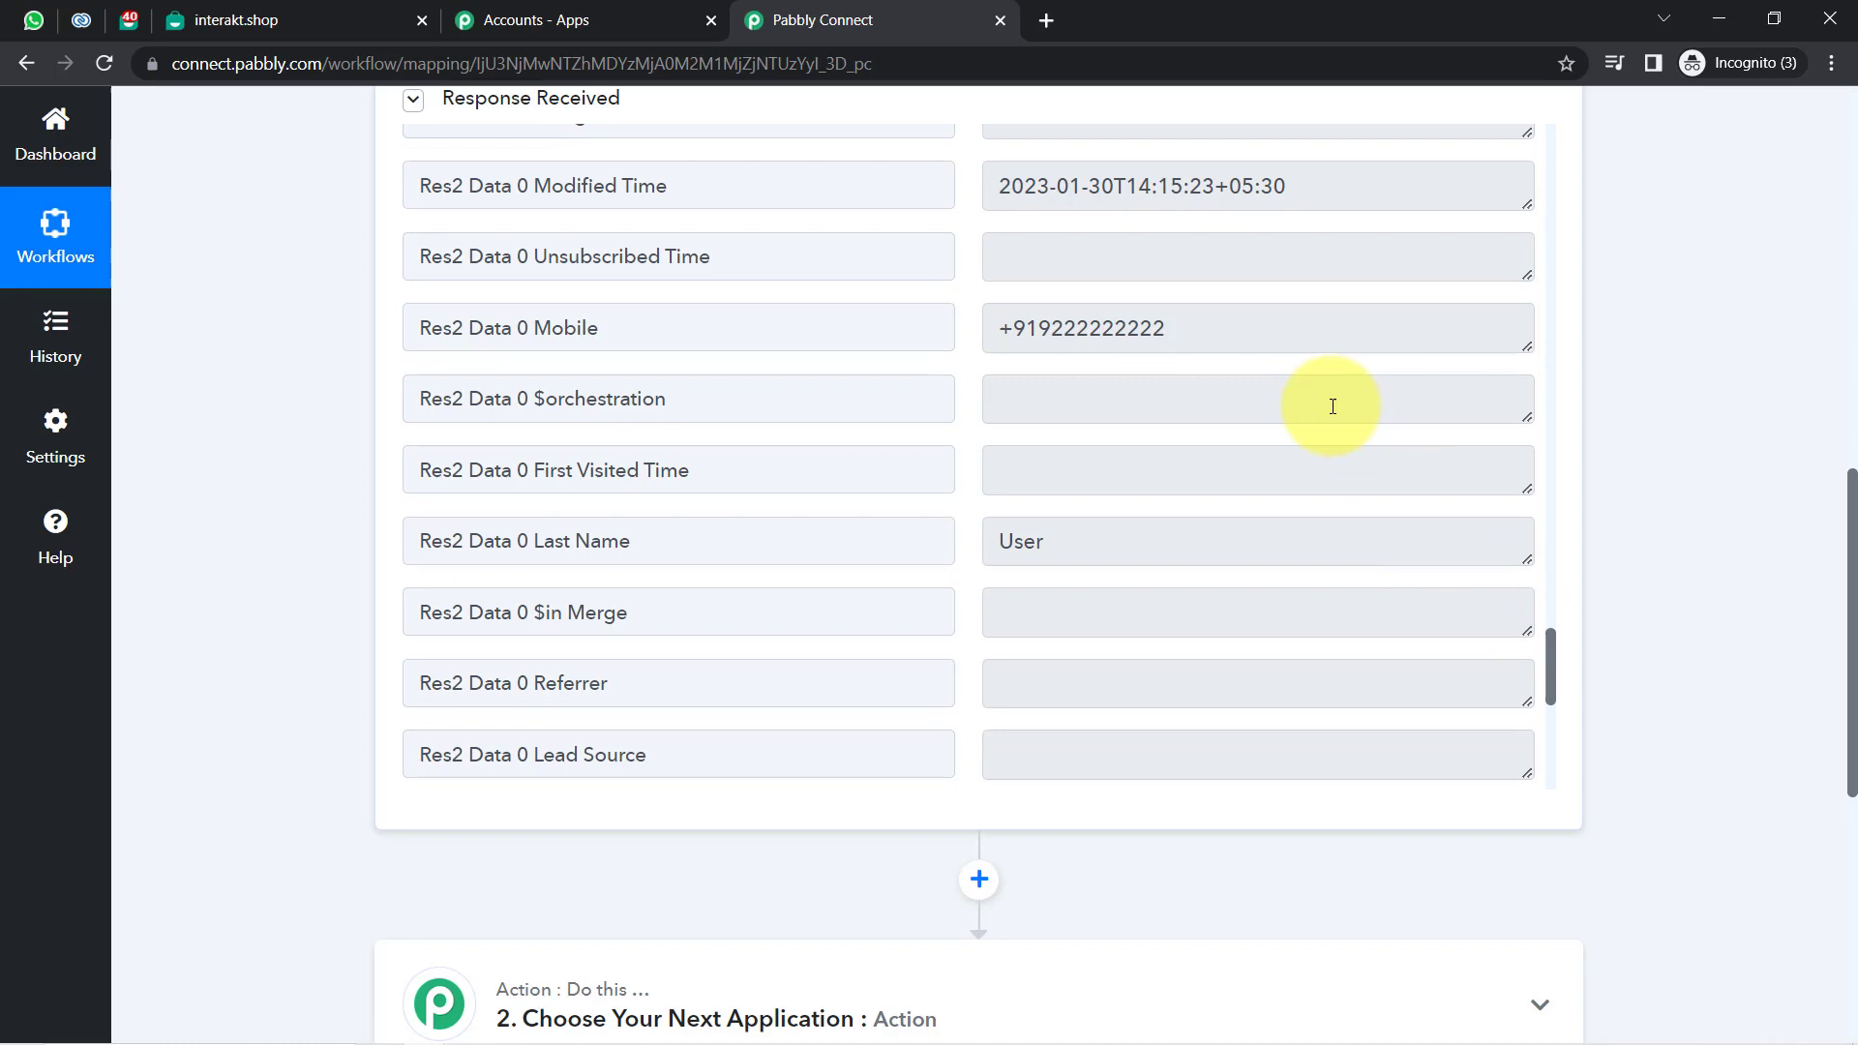
double_click(1082, 330)
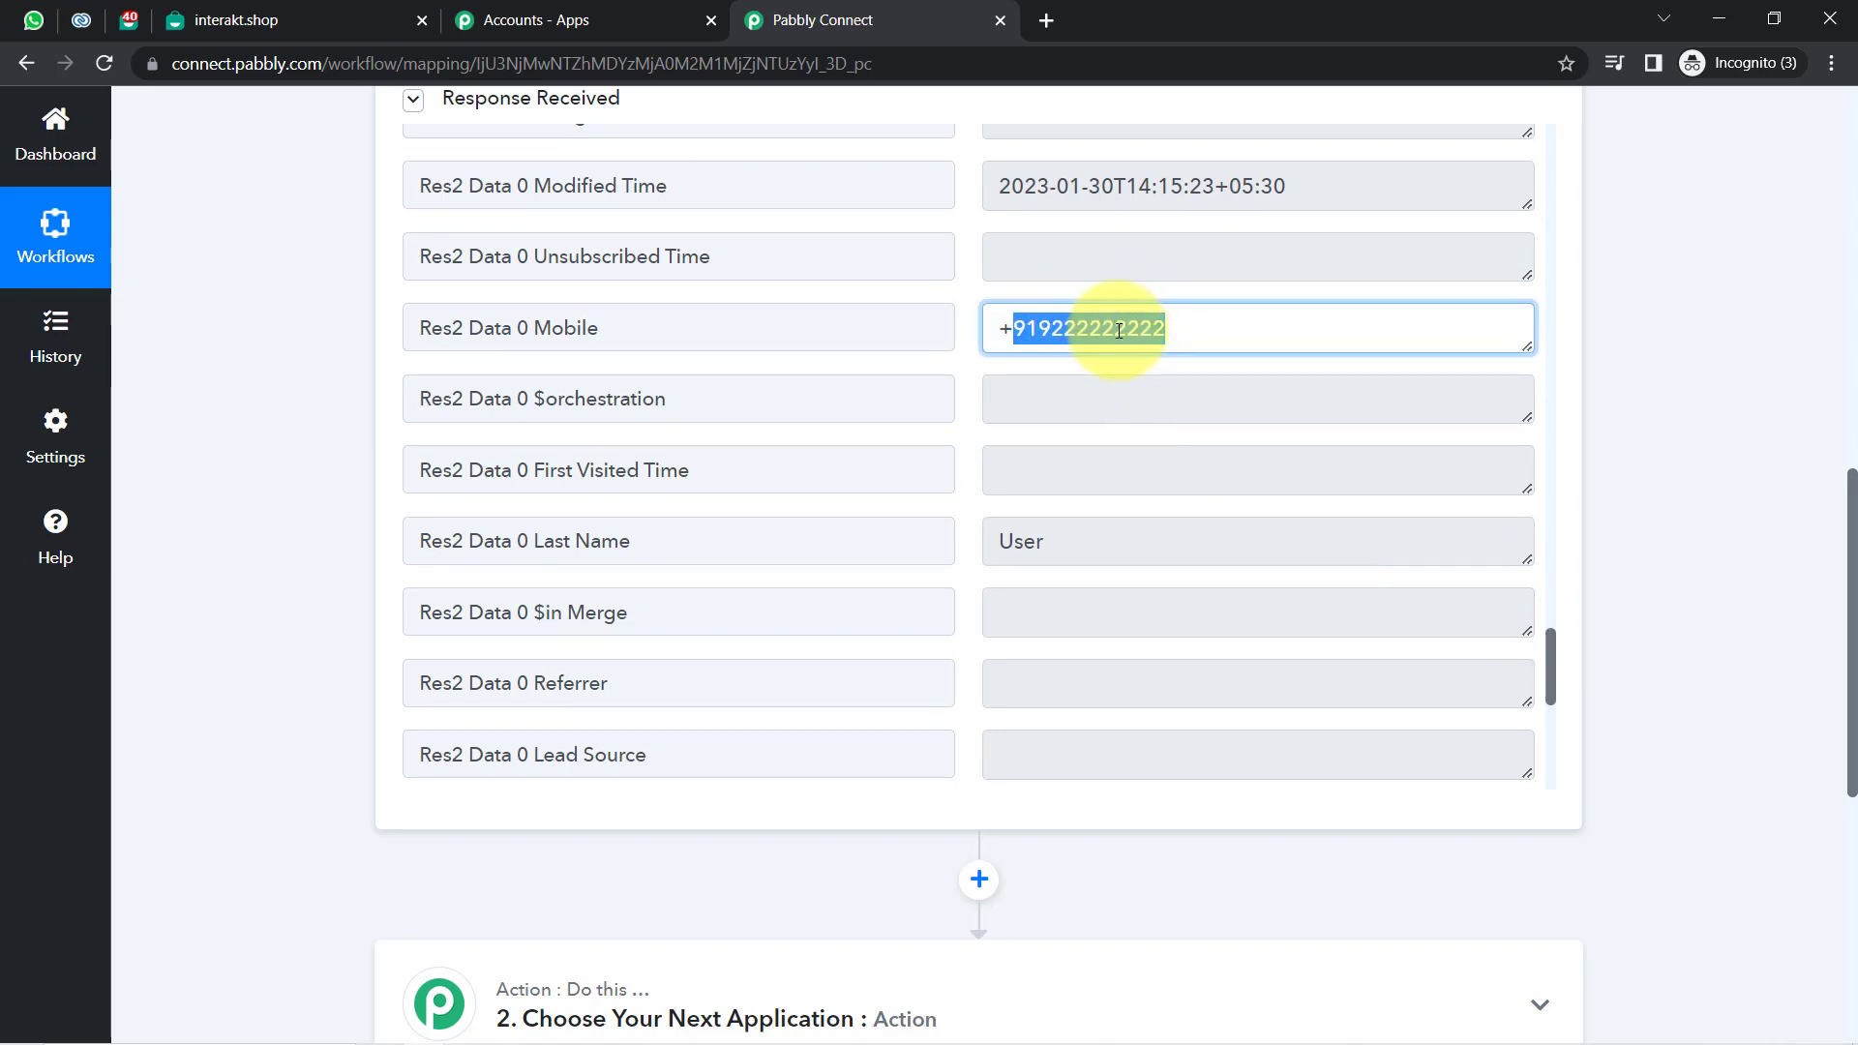
left_click(1113, 330)
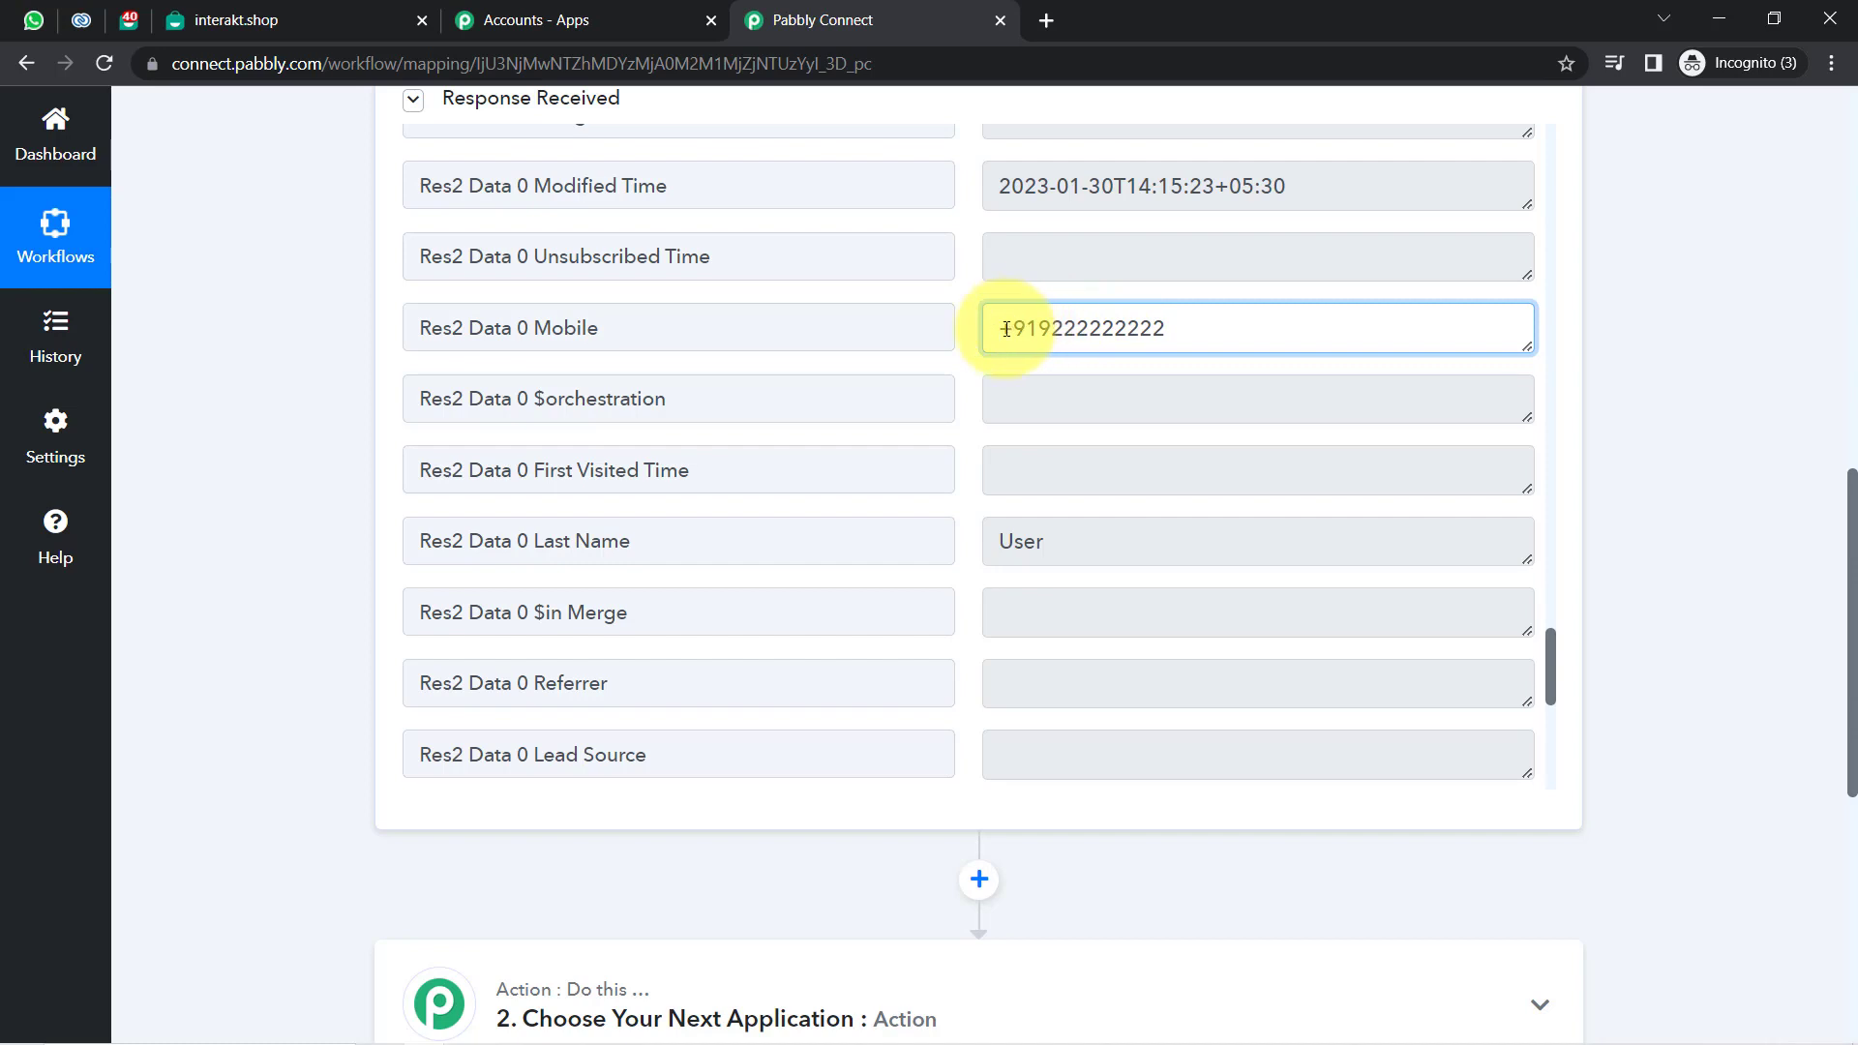
left_click_drag(1007, 330, 1197, 332)
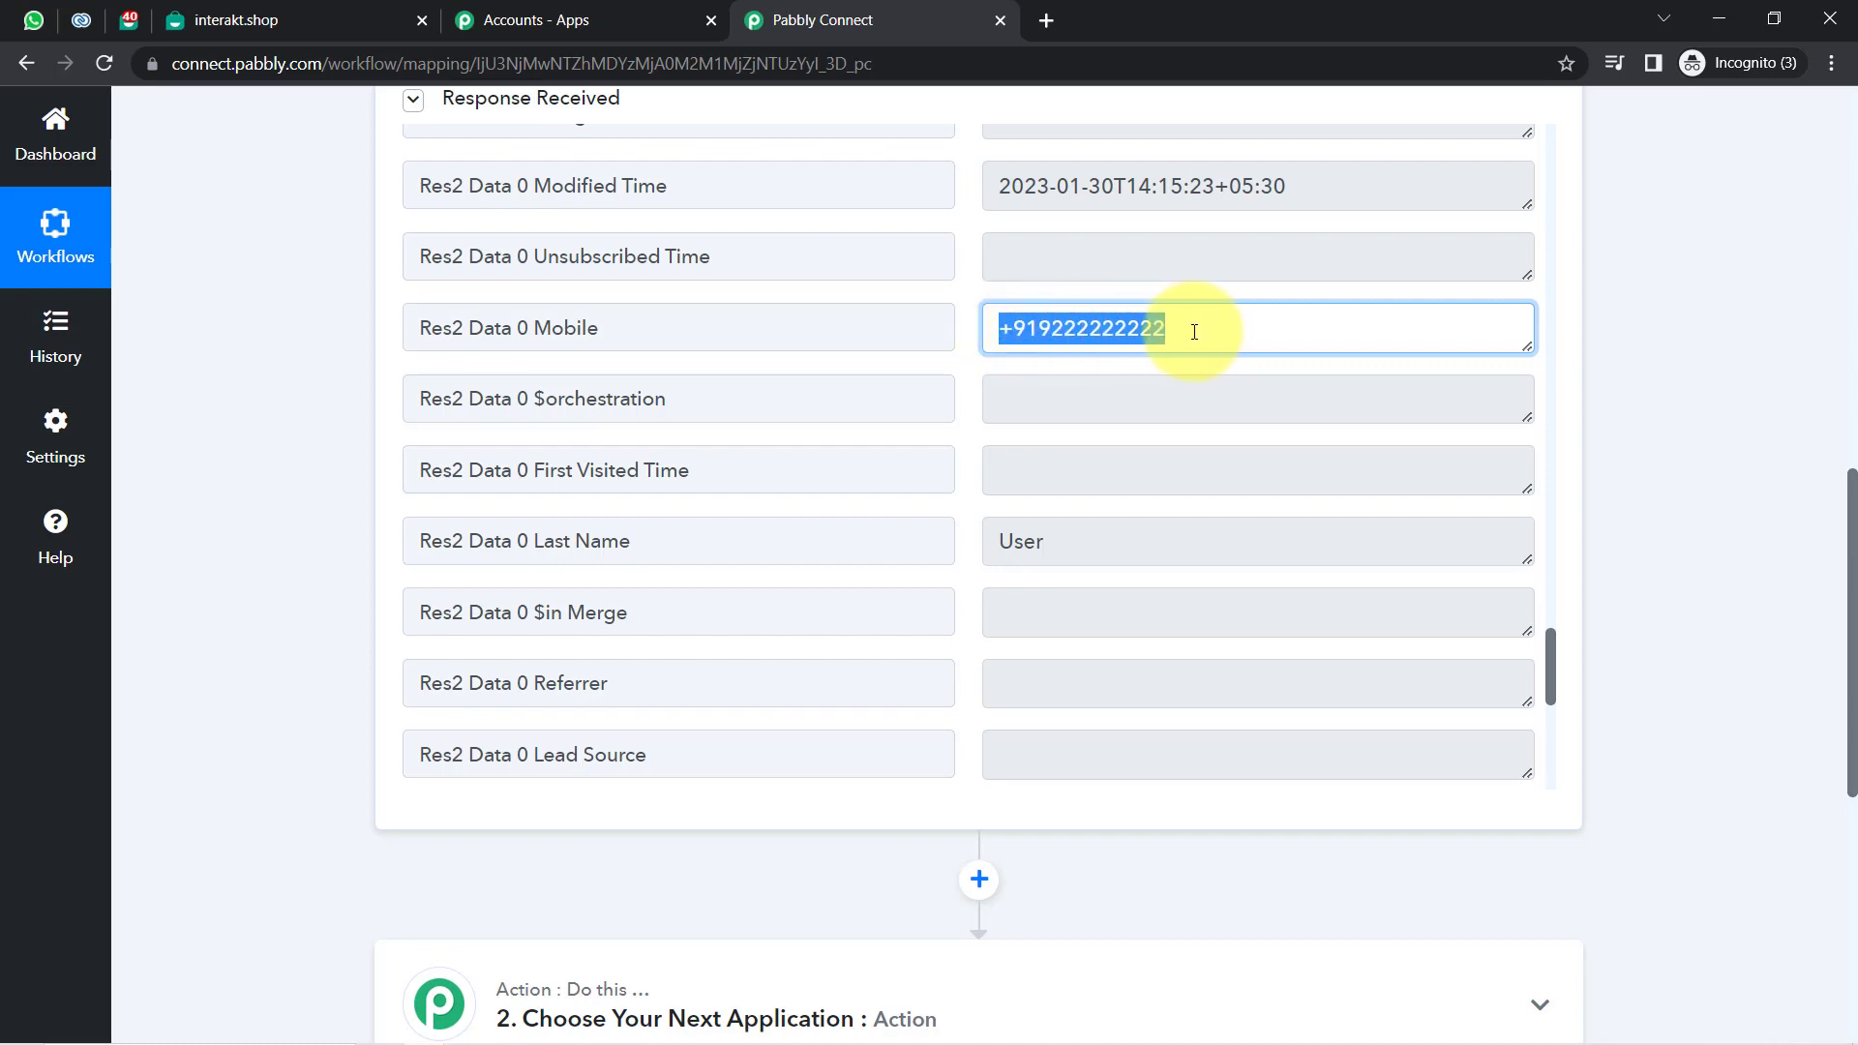
left_click(1123, 329)
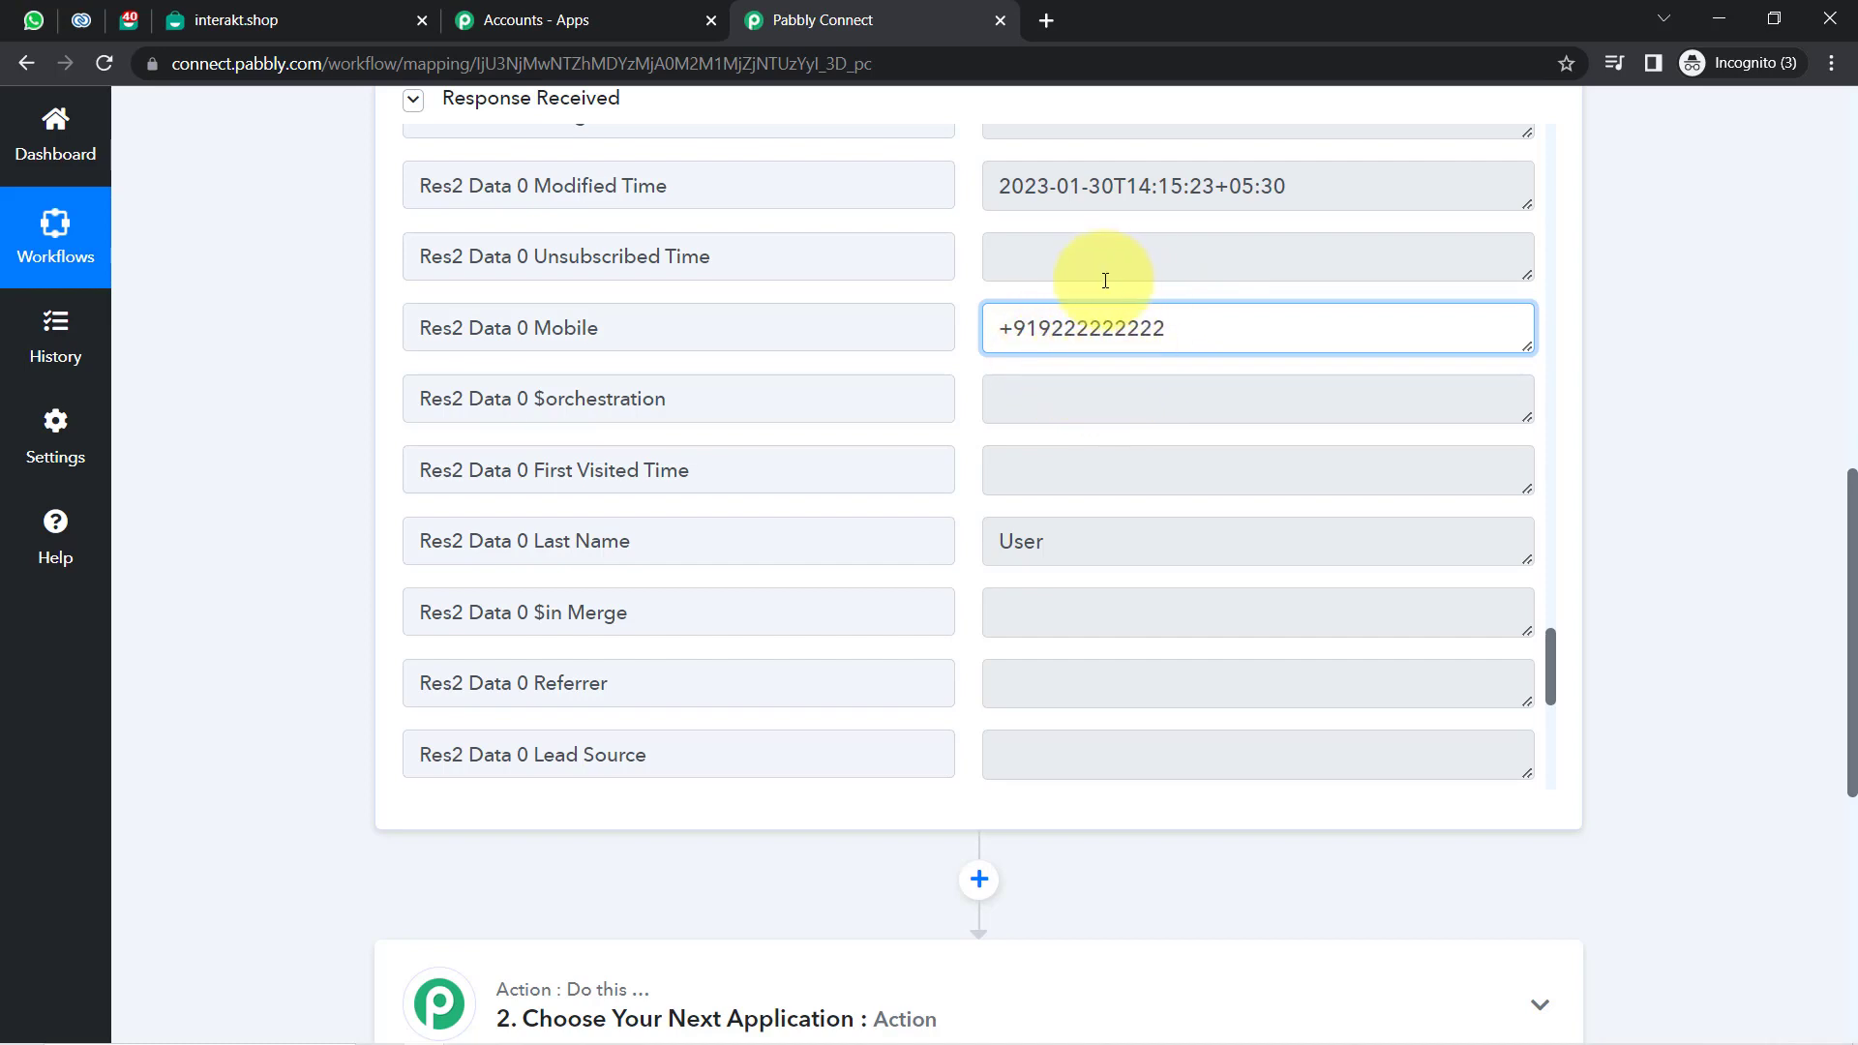
triple_click(1090, 333)
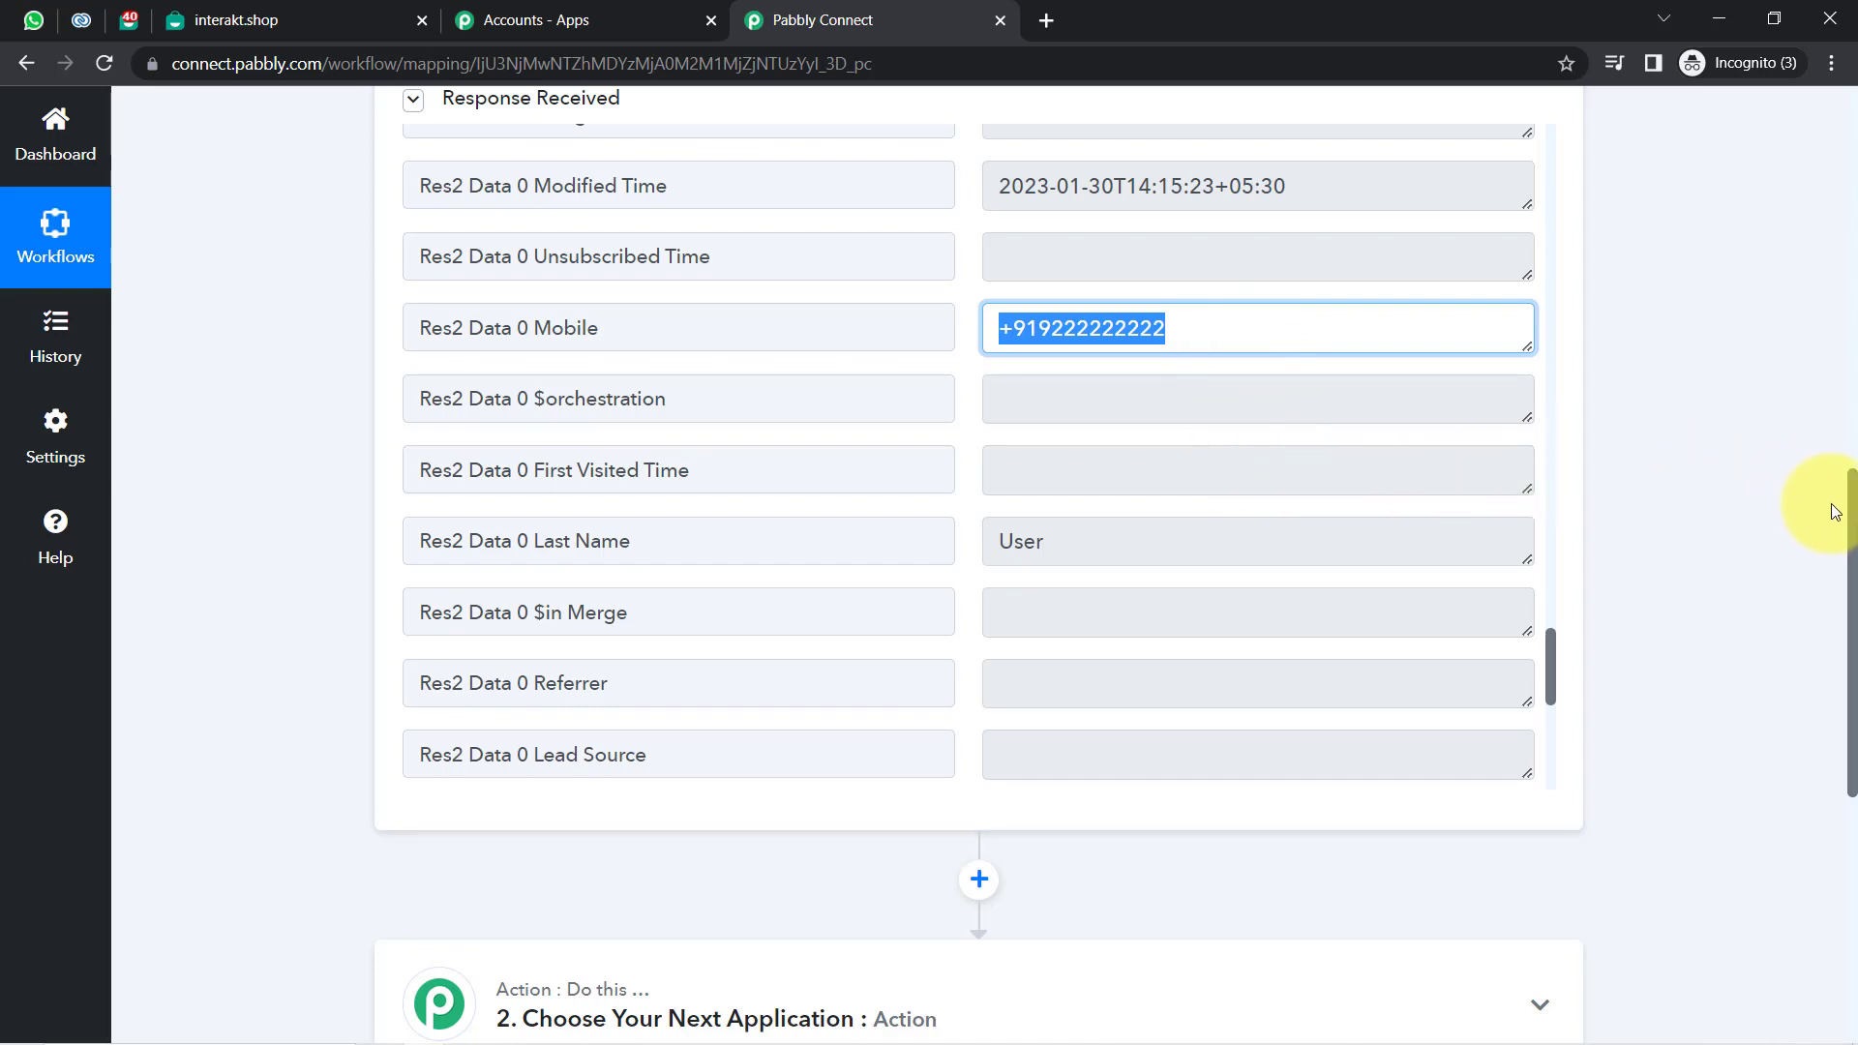
Choose Interakt as the application for the workflow's second step.
left_click_drag(1851, 513, 1850, 716)
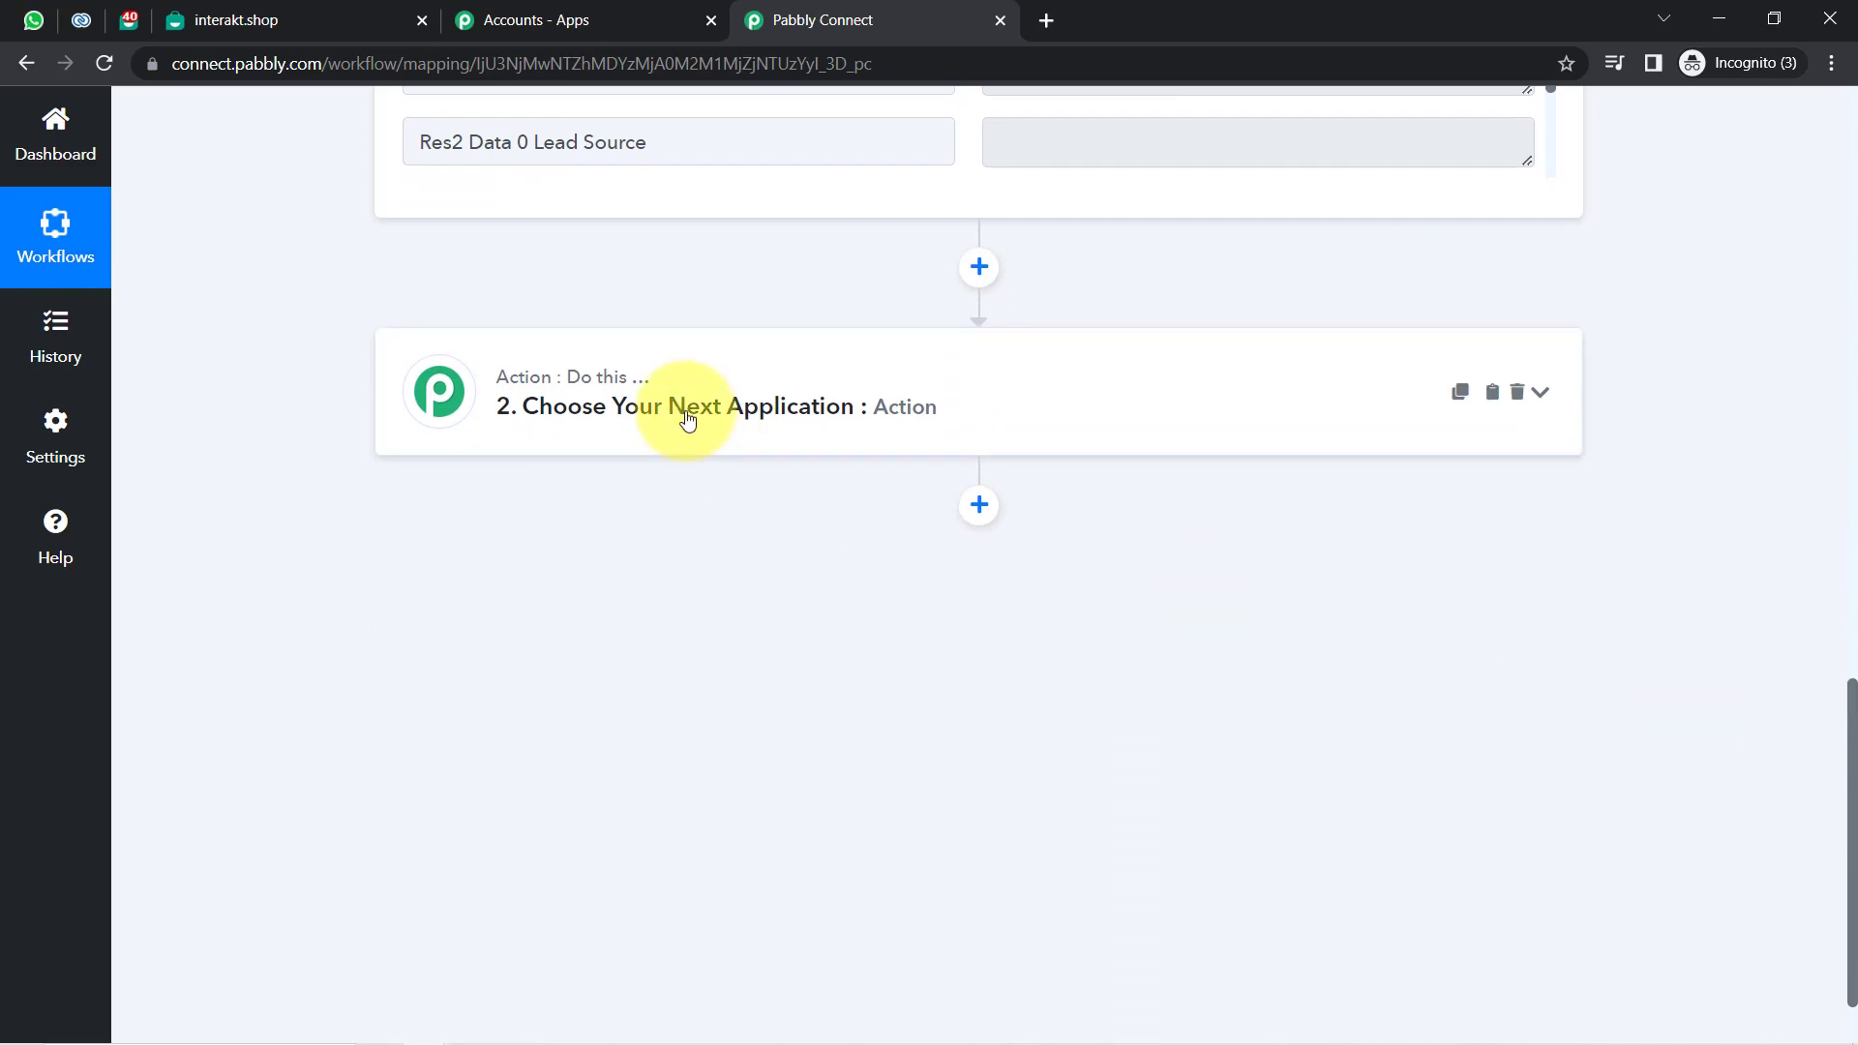
left_click(642, 414)
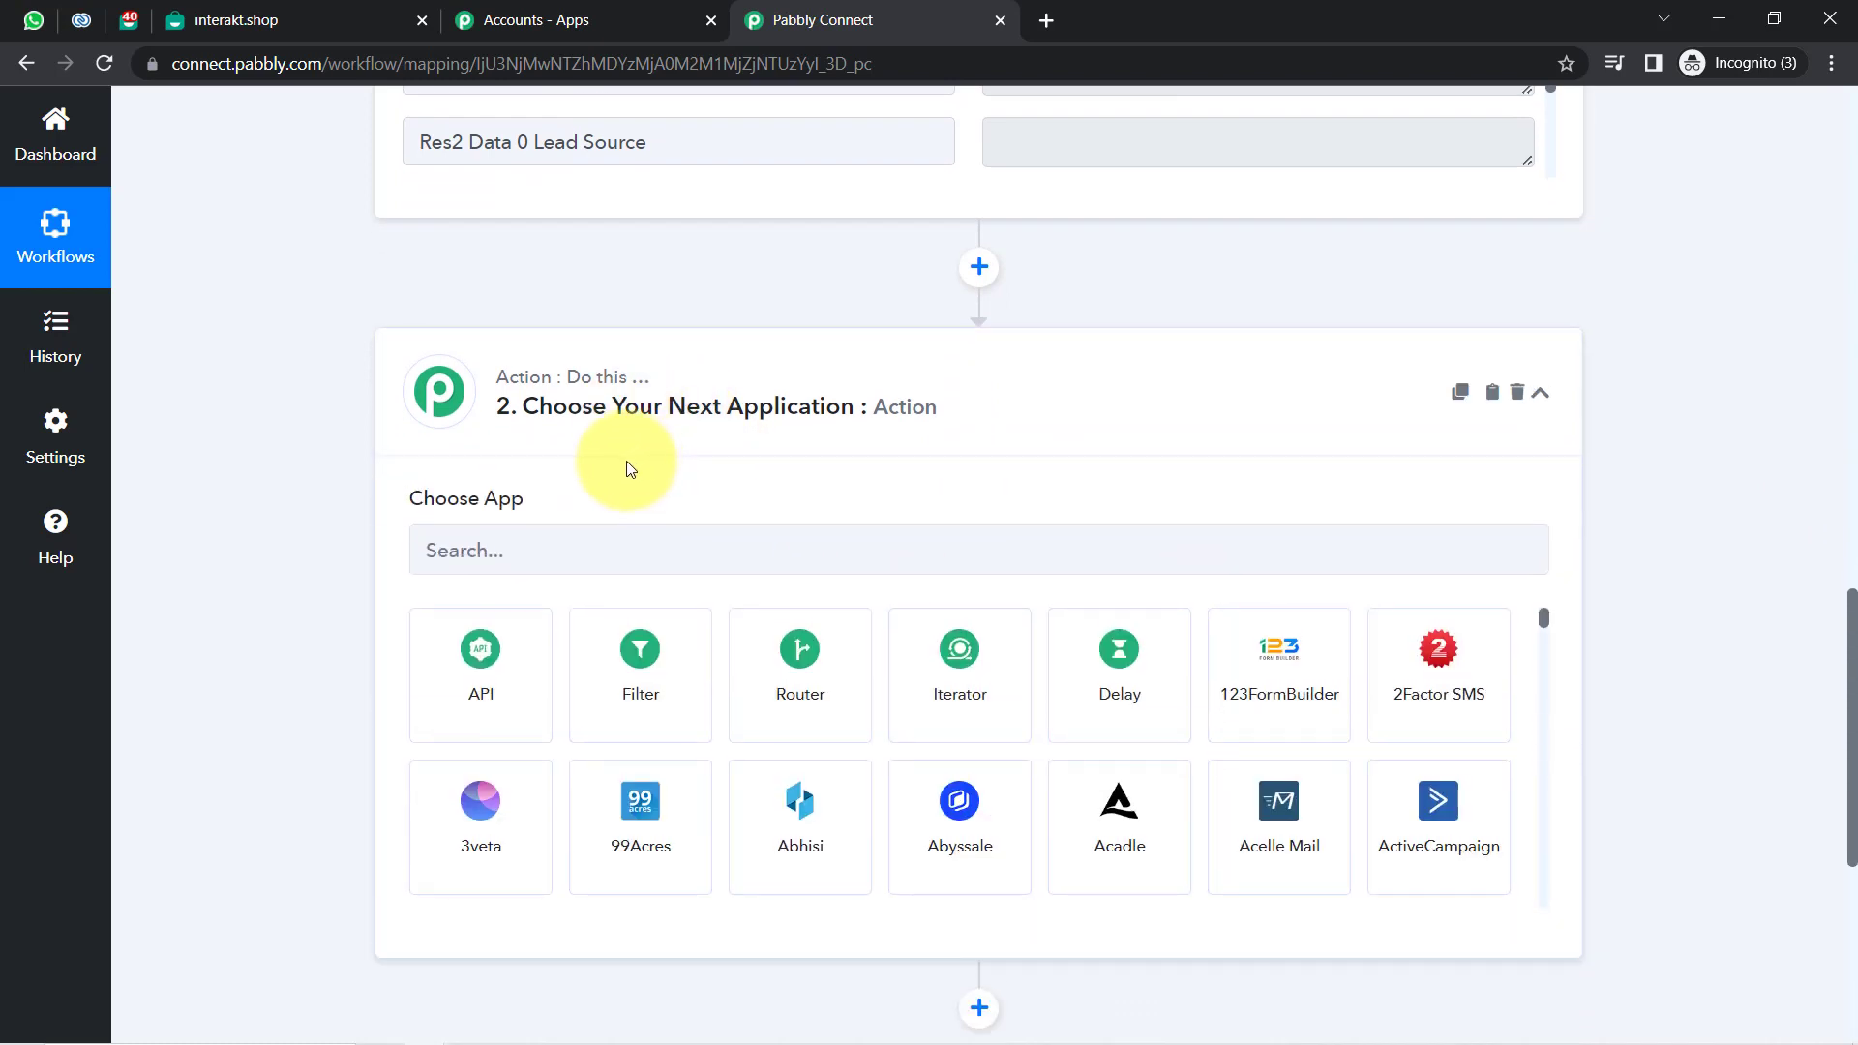
left_click(528, 543)
type("inte")
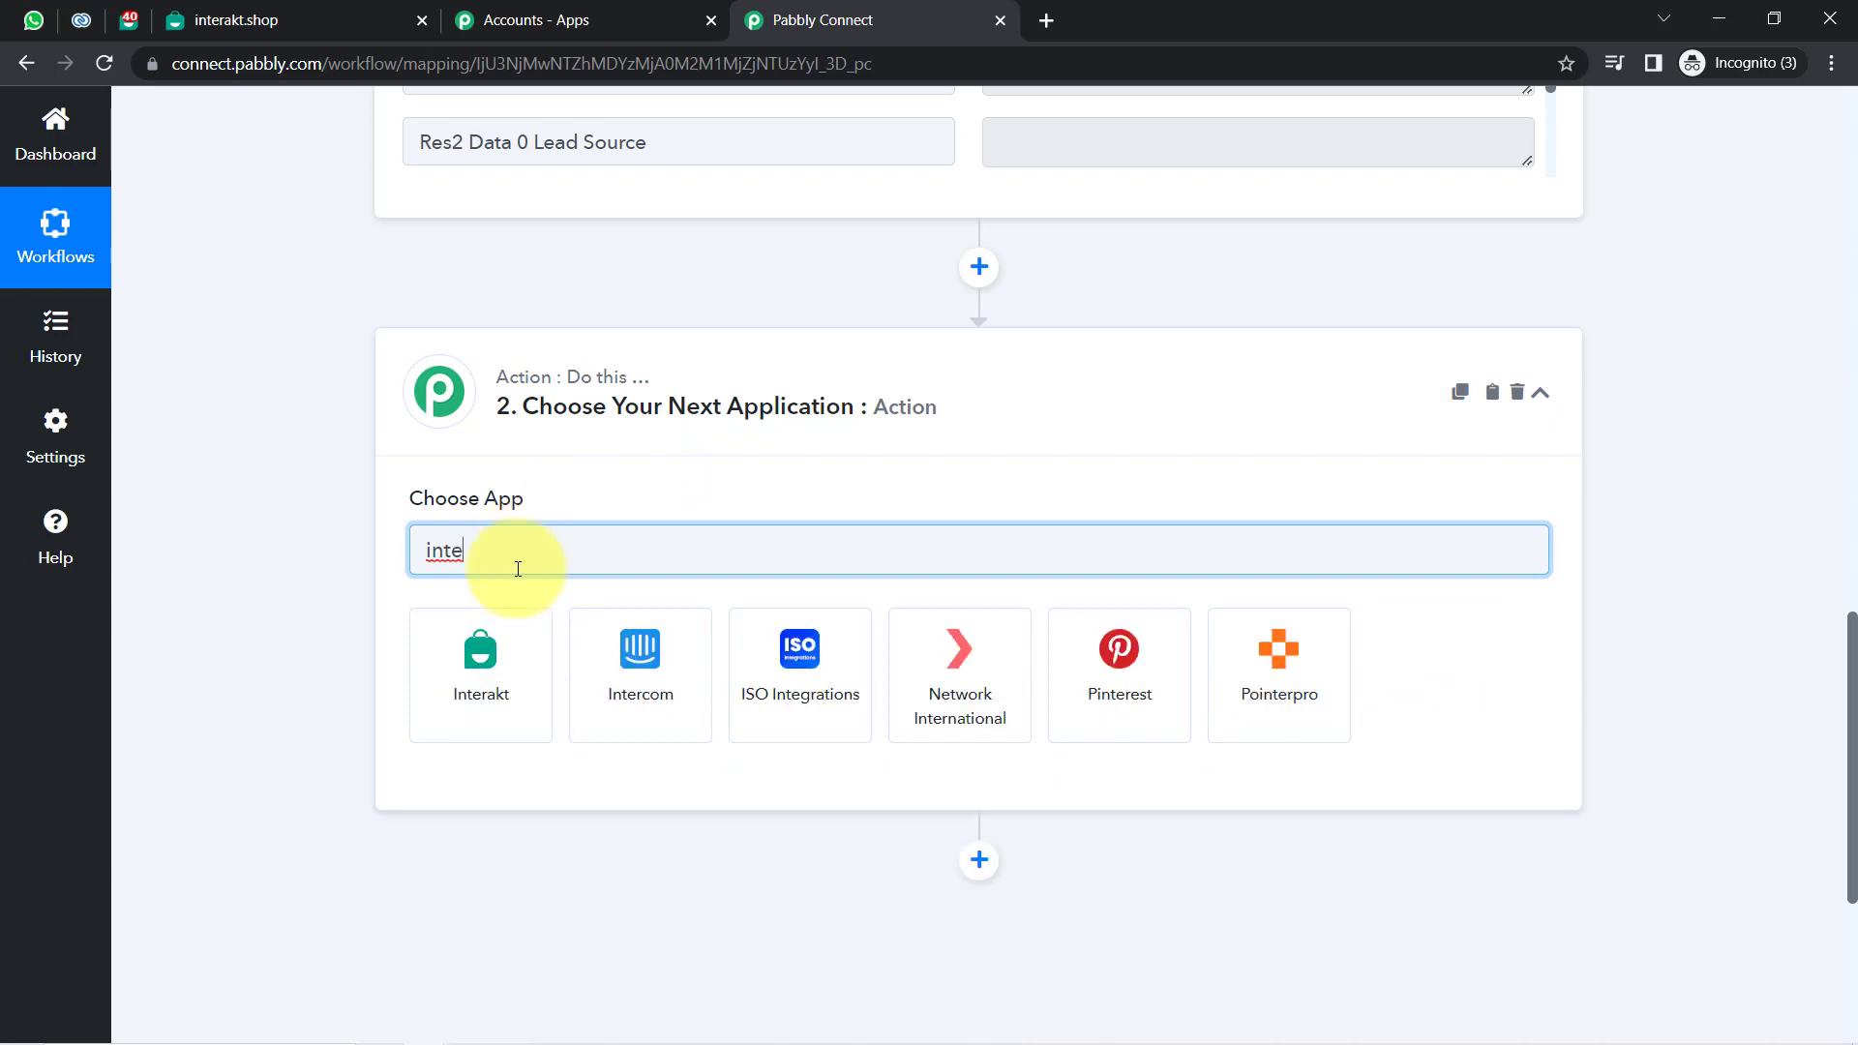
left_click(484, 664)
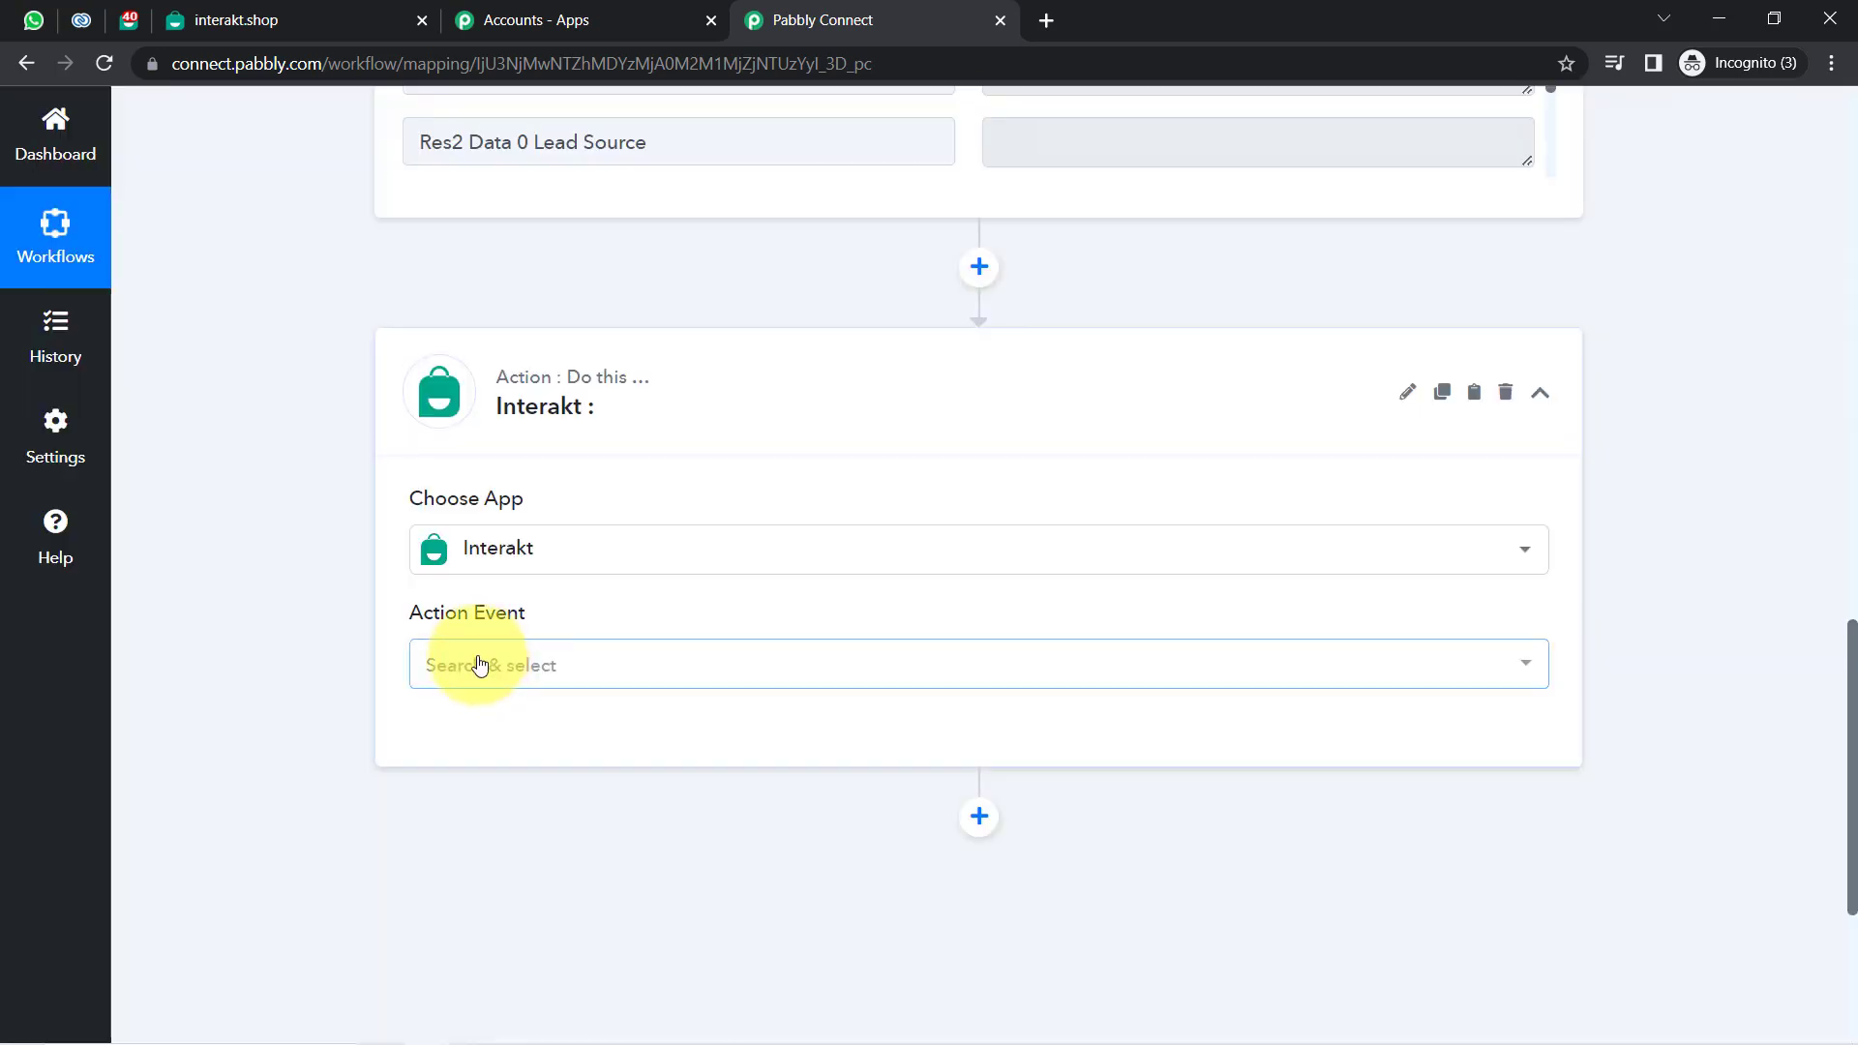
Set the action event to Send WhatsApp Template Message and open the Interakt connection settings.
left_click(479, 664)
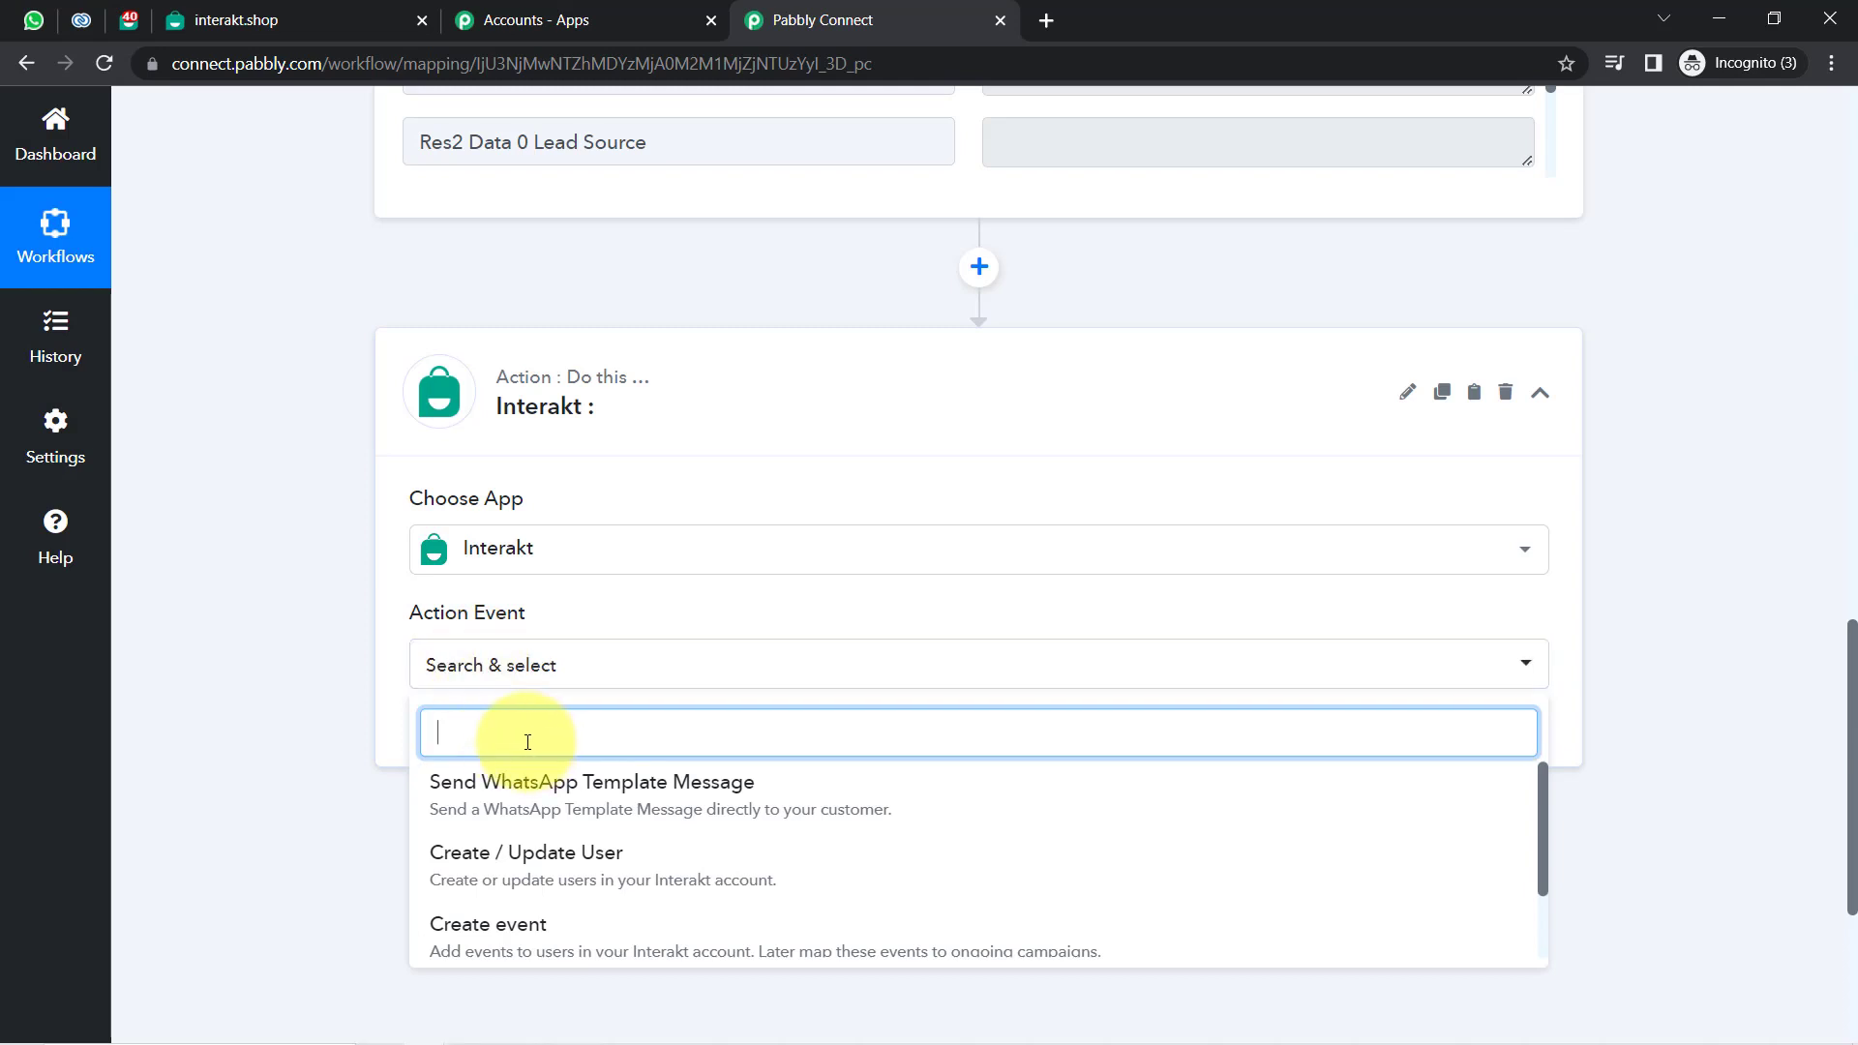
left_click(490, 786)
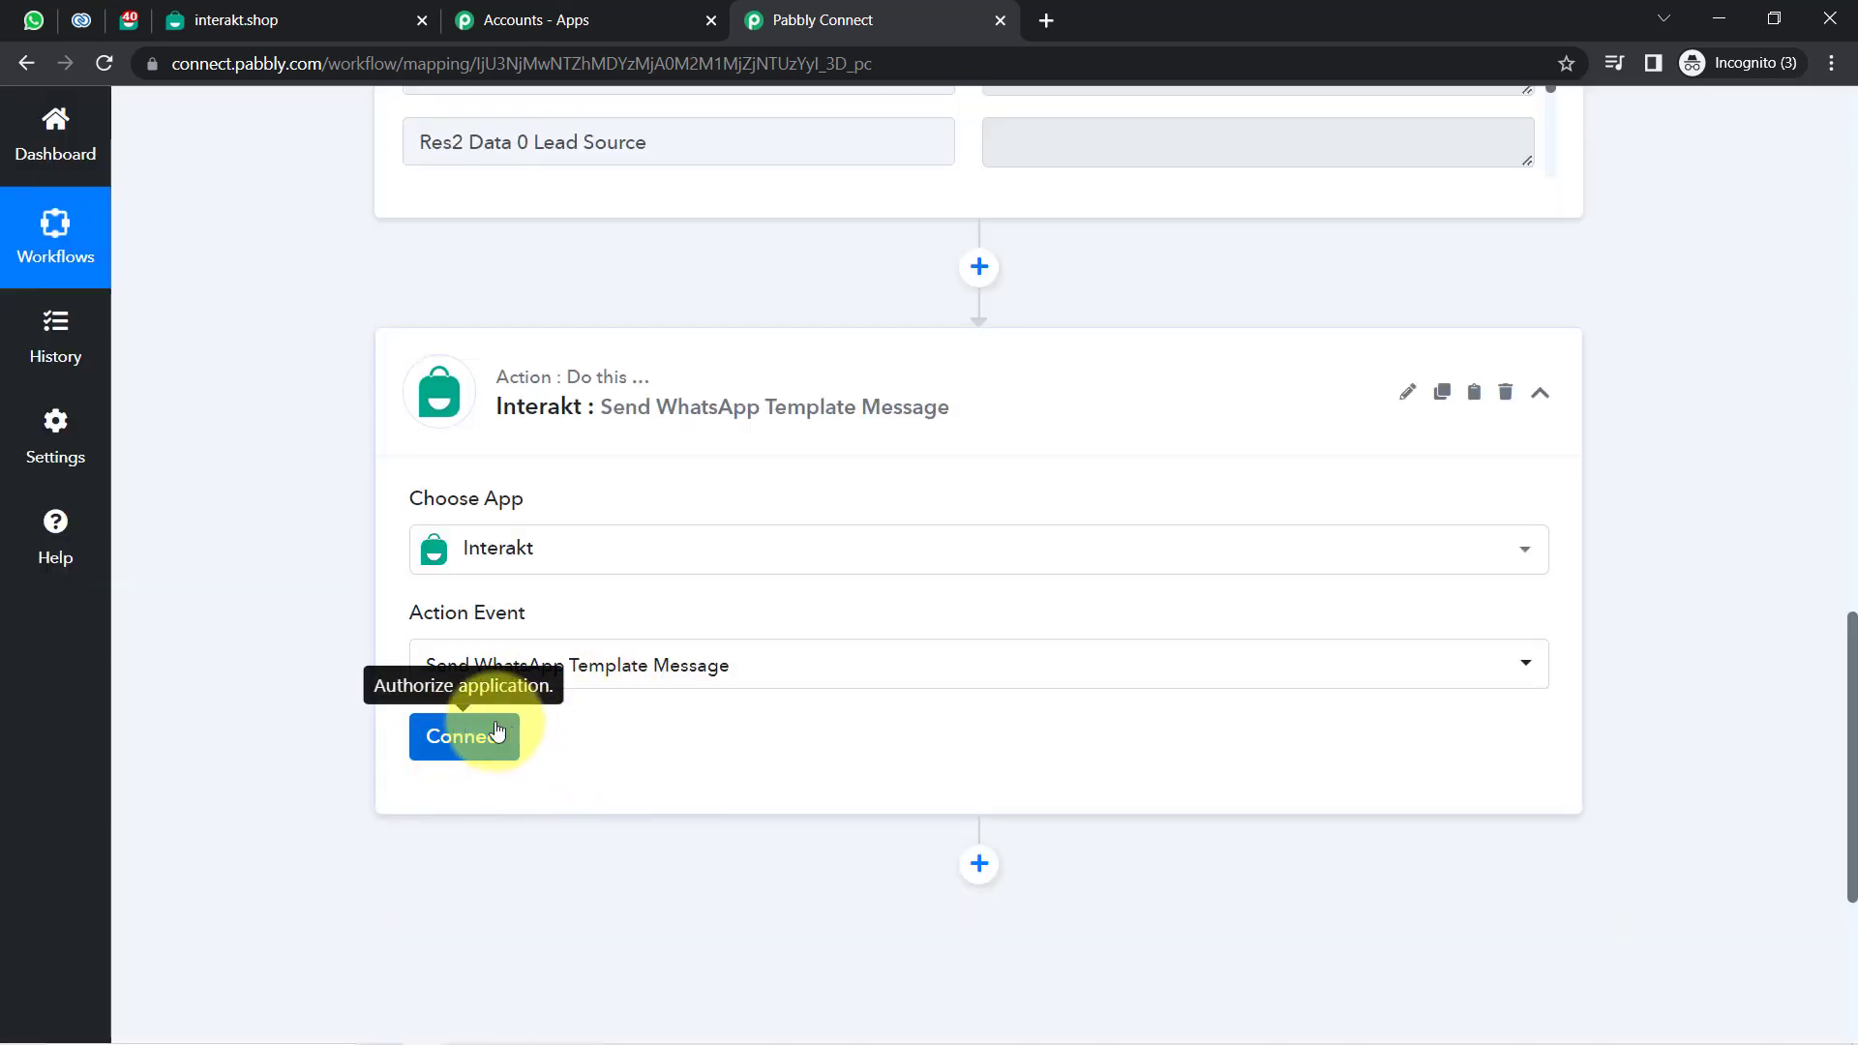
left_click(461, 742)
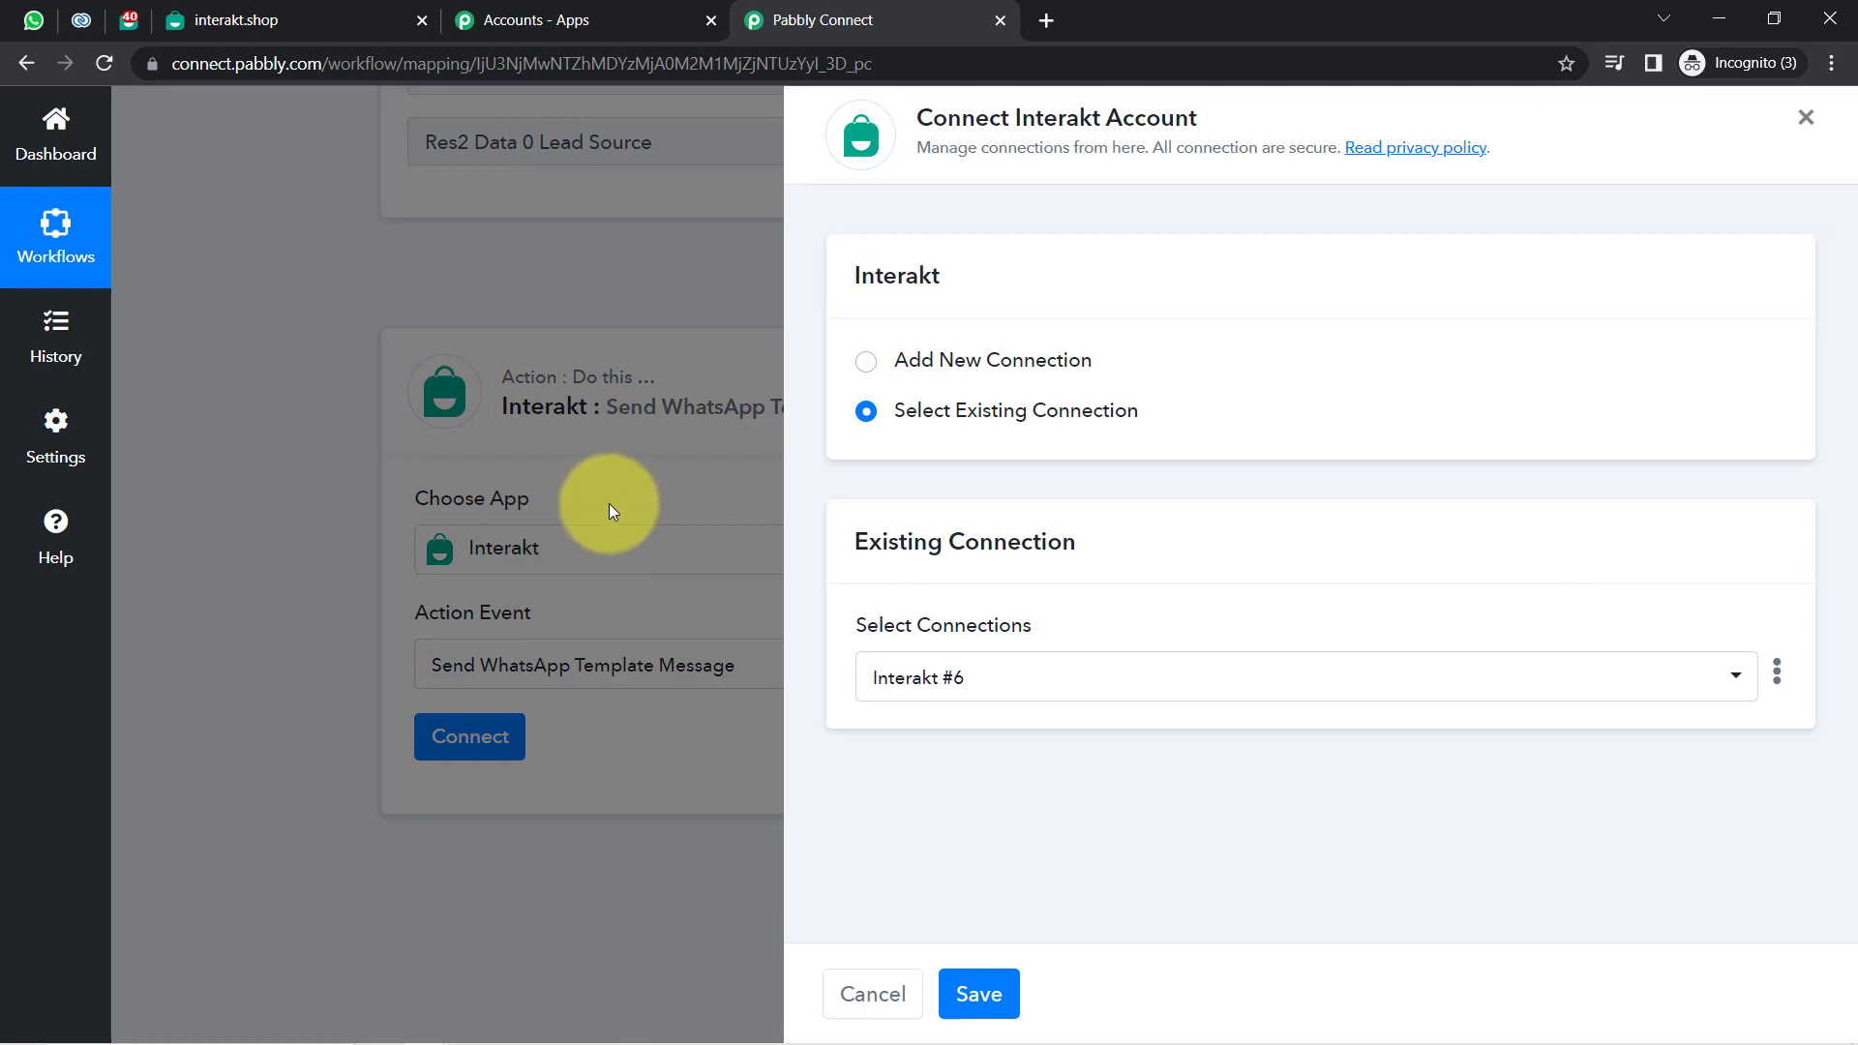
Start adding a new Interakt connection and open the linked Interakt developer settings in a new tab.
left_click(985, 359)
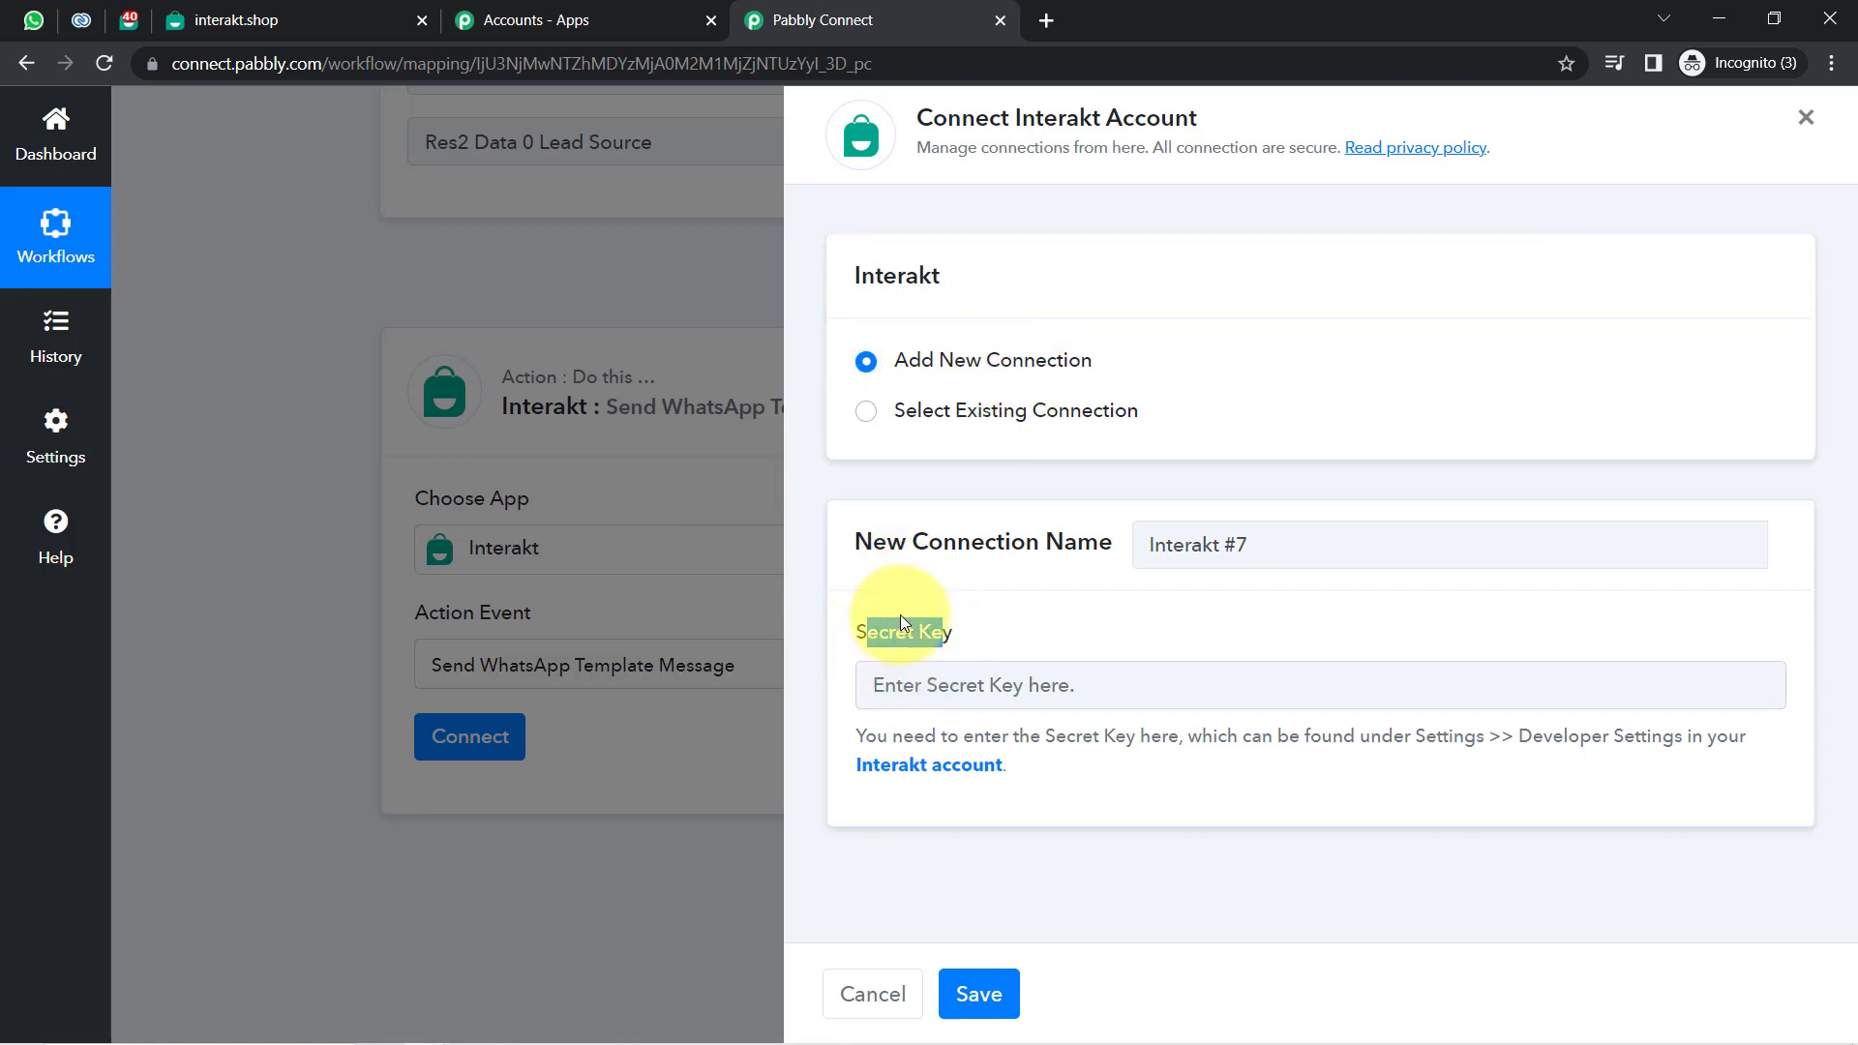
right_click(945, 771)
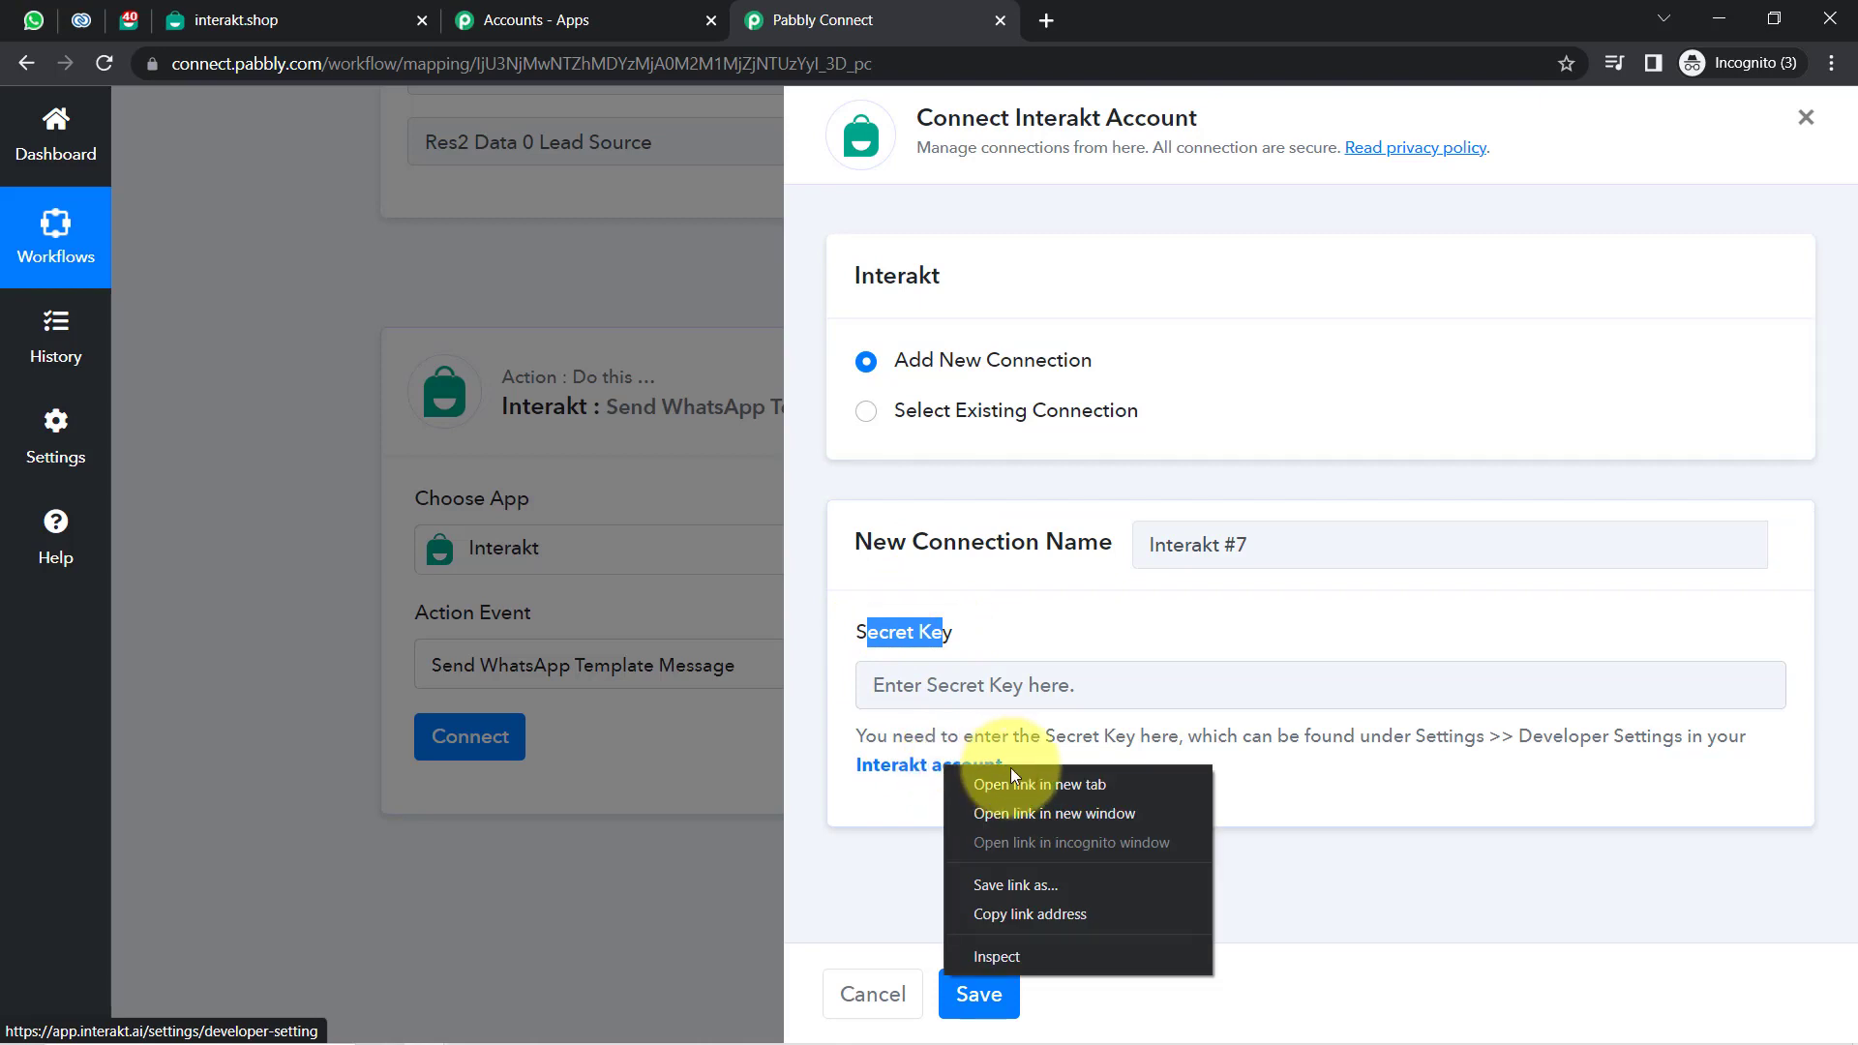
left_click(1011, 779)
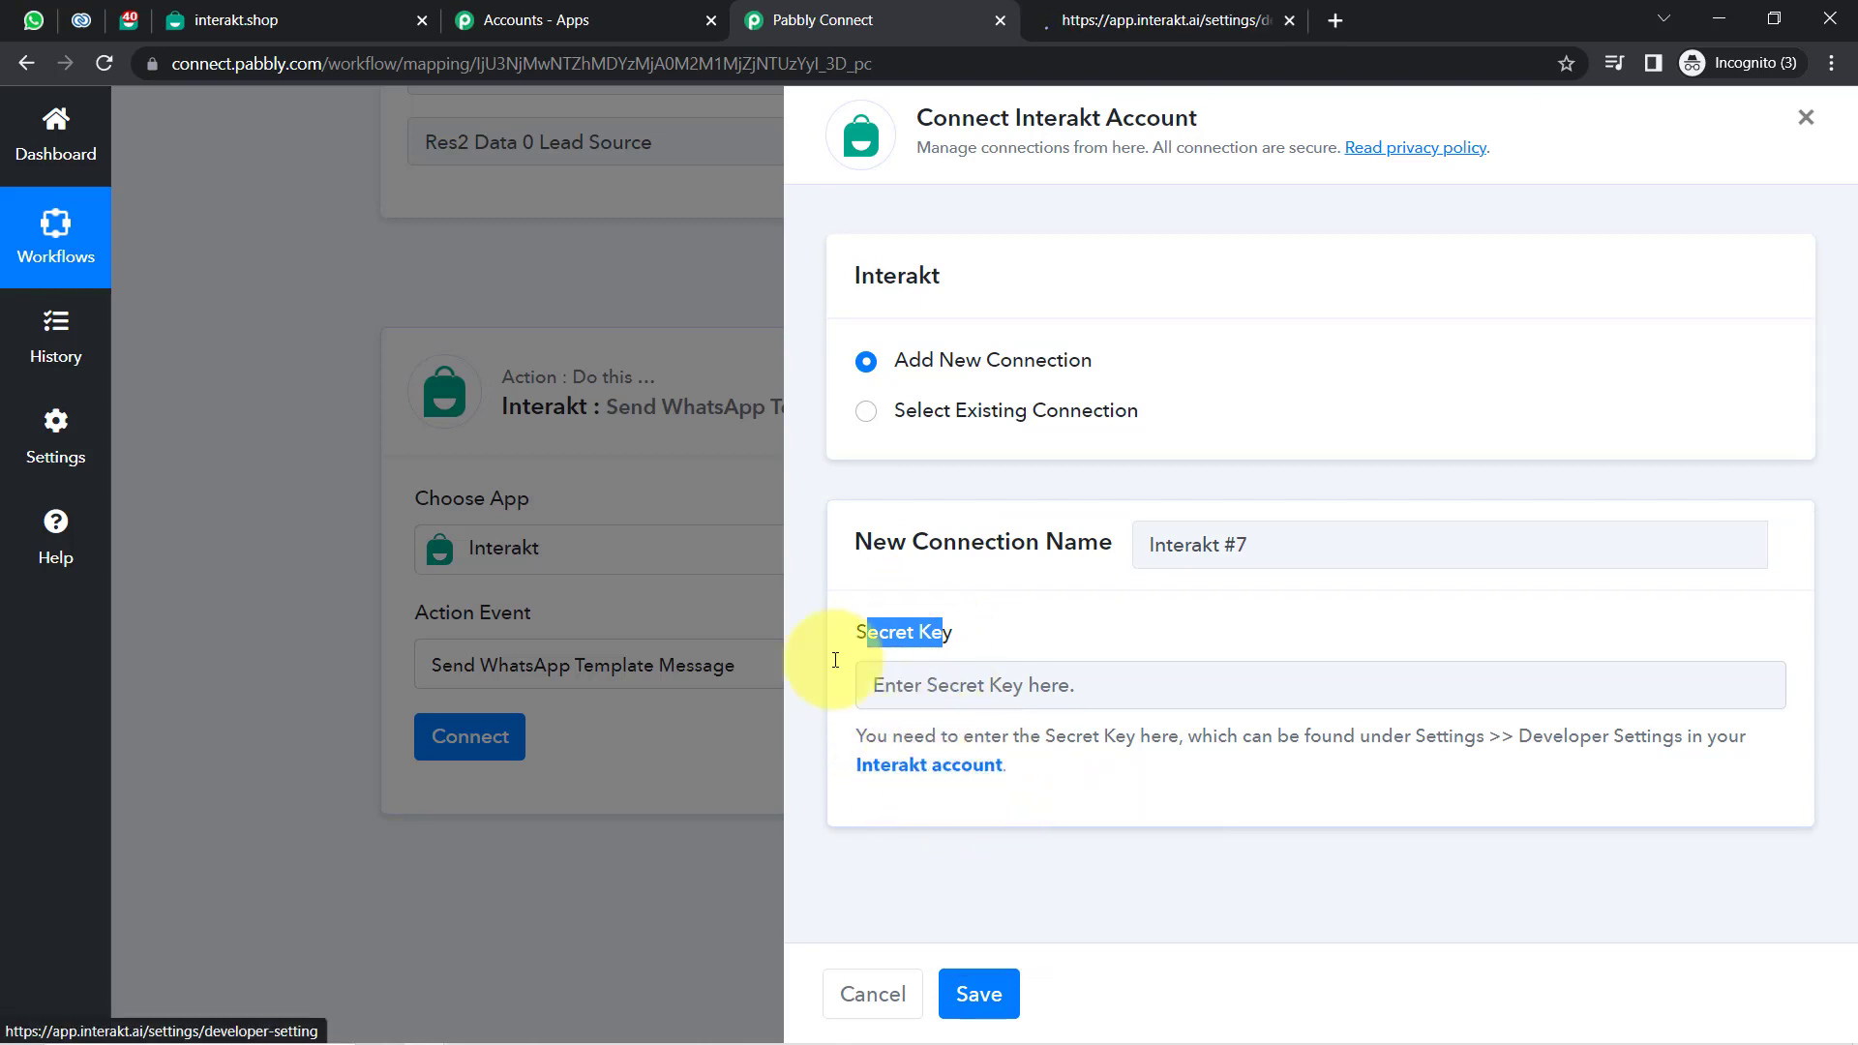
left_click(189, 25)
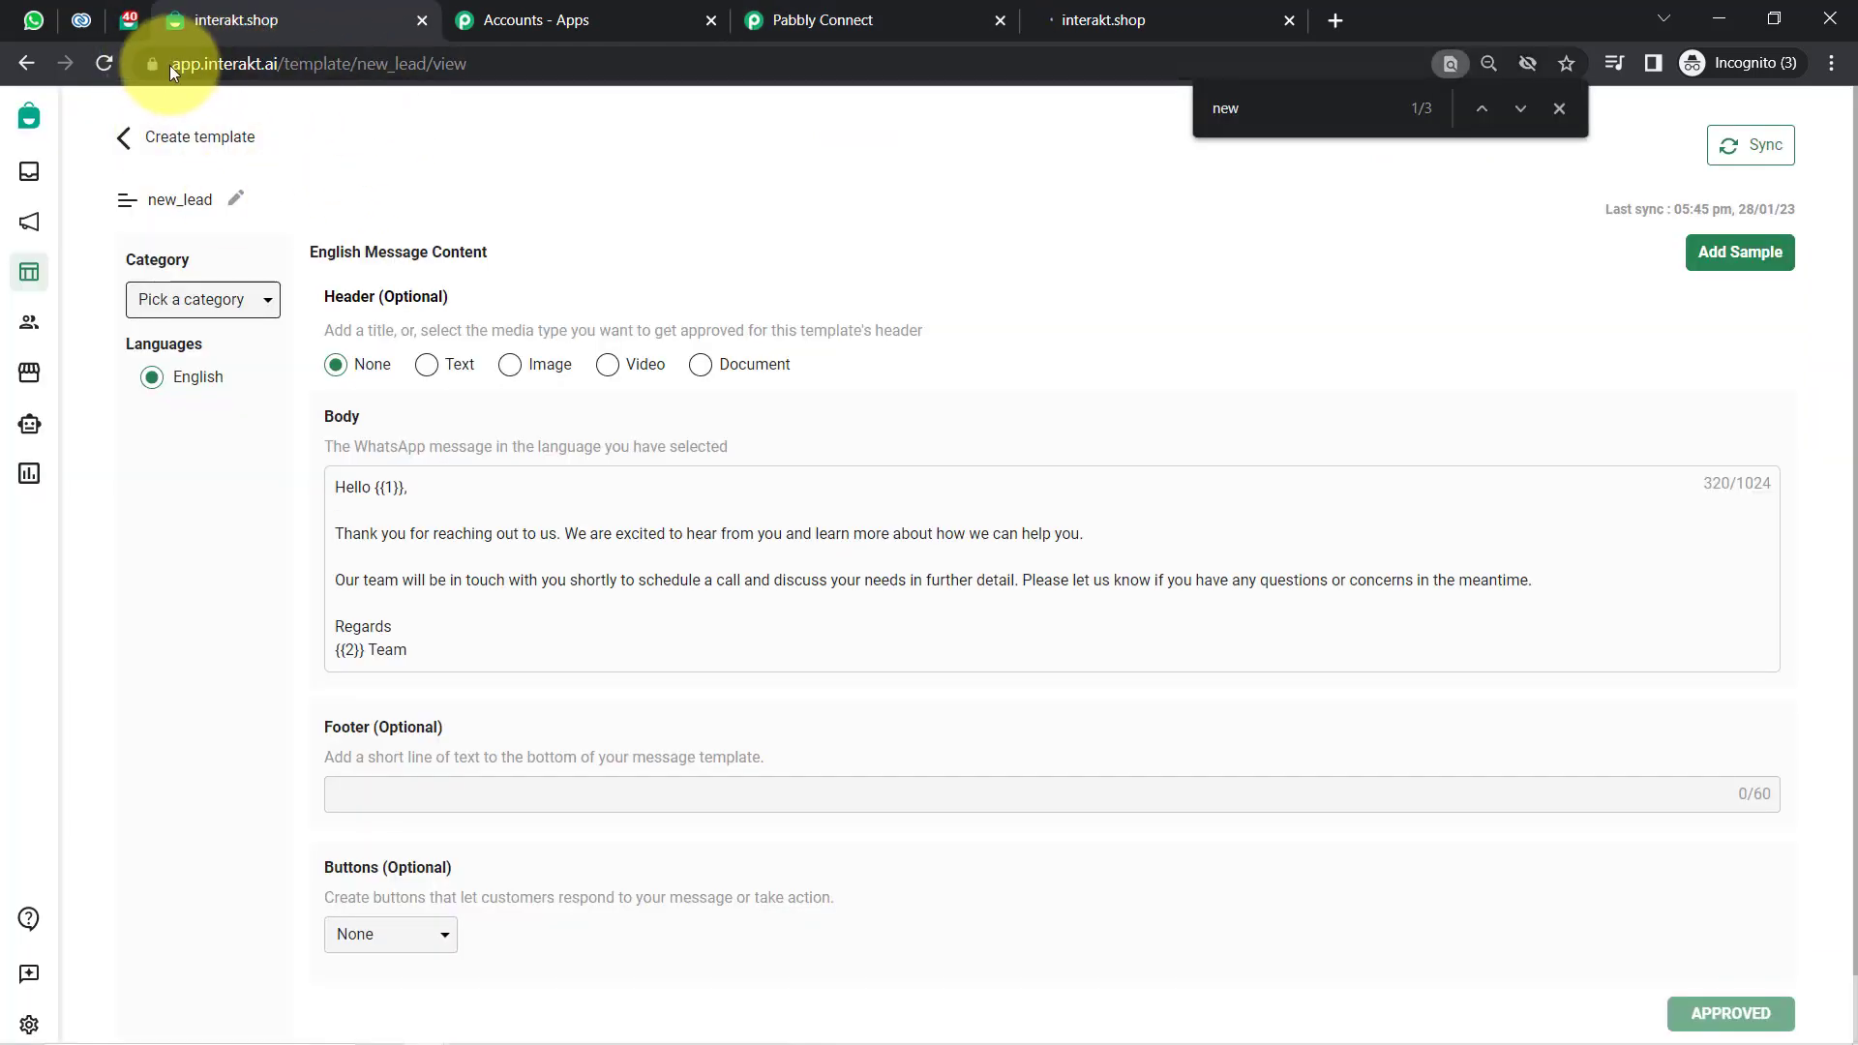
left_click_drag(176, 63, 321, 77)
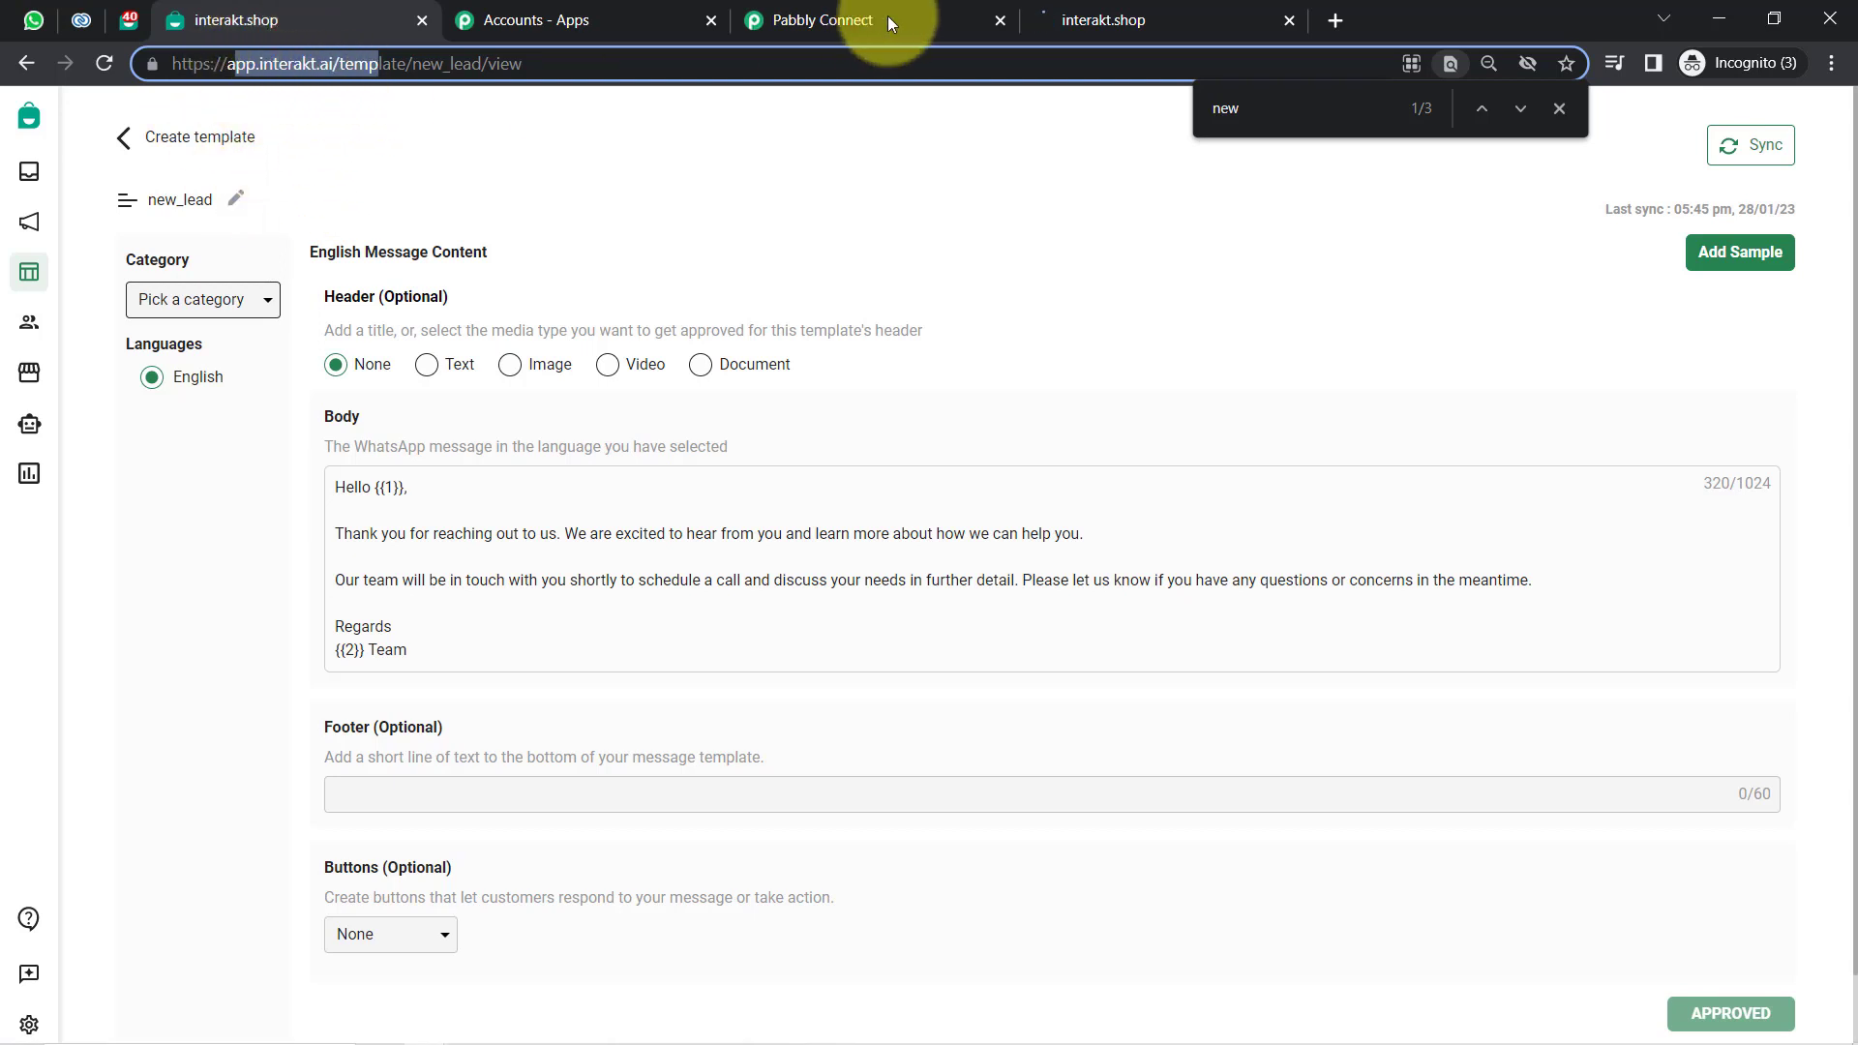
left_click(1139, 11)
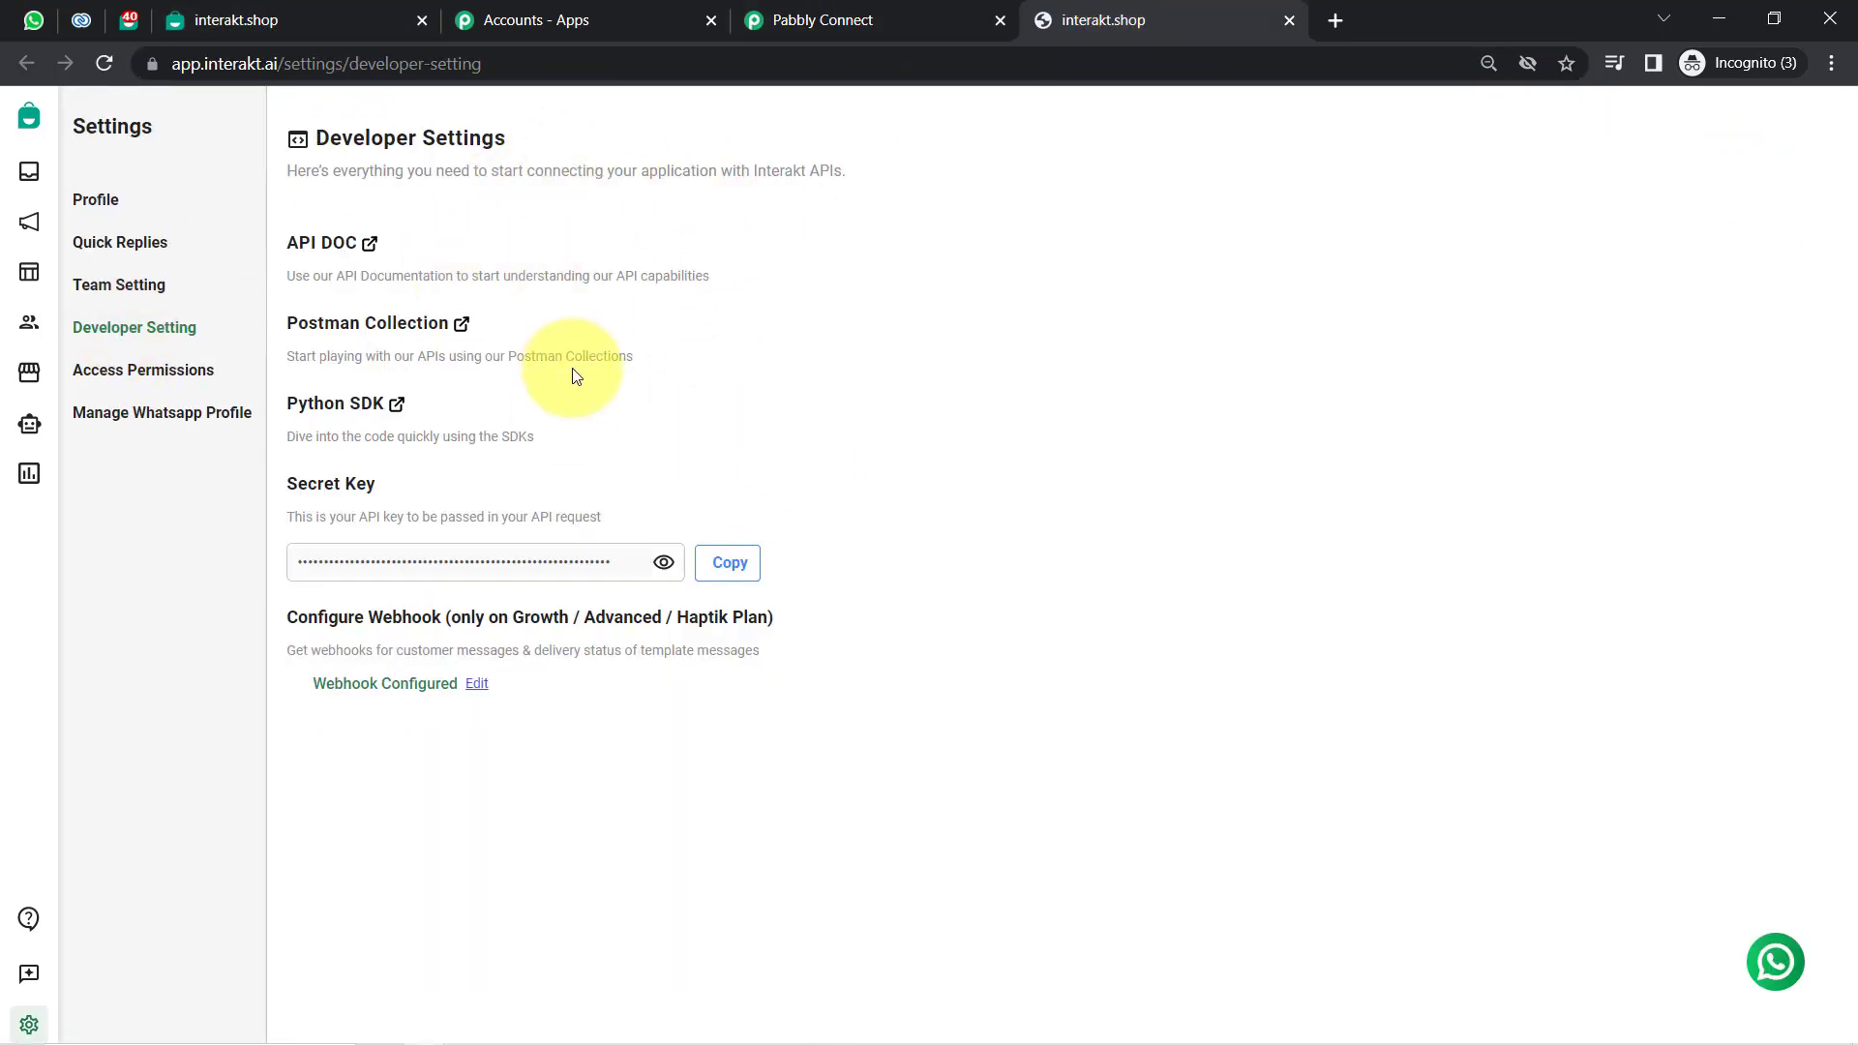
Copy the secret key from Interakt's Developer Settings and return to the Pabbly Connect connection form.
left_click_drag(294, 479, 391, 478)
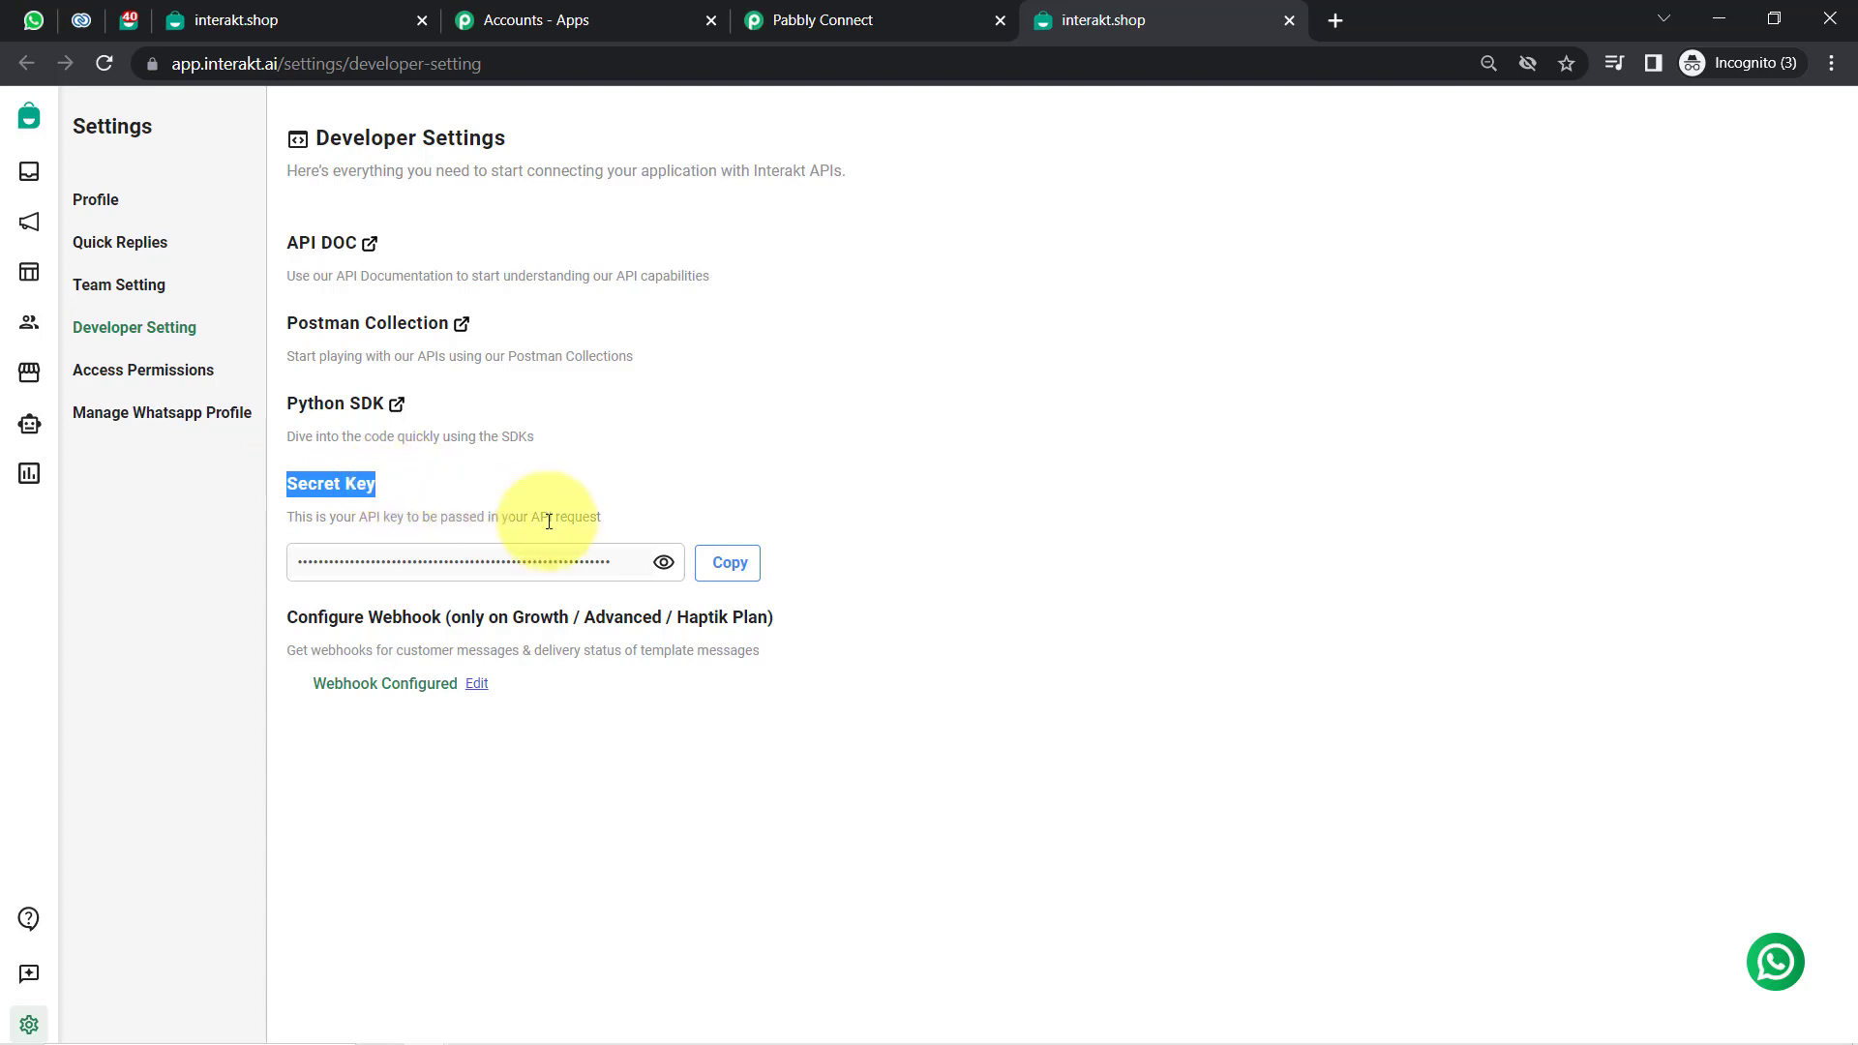
left_click(706, 566)
left_click(869, 15)
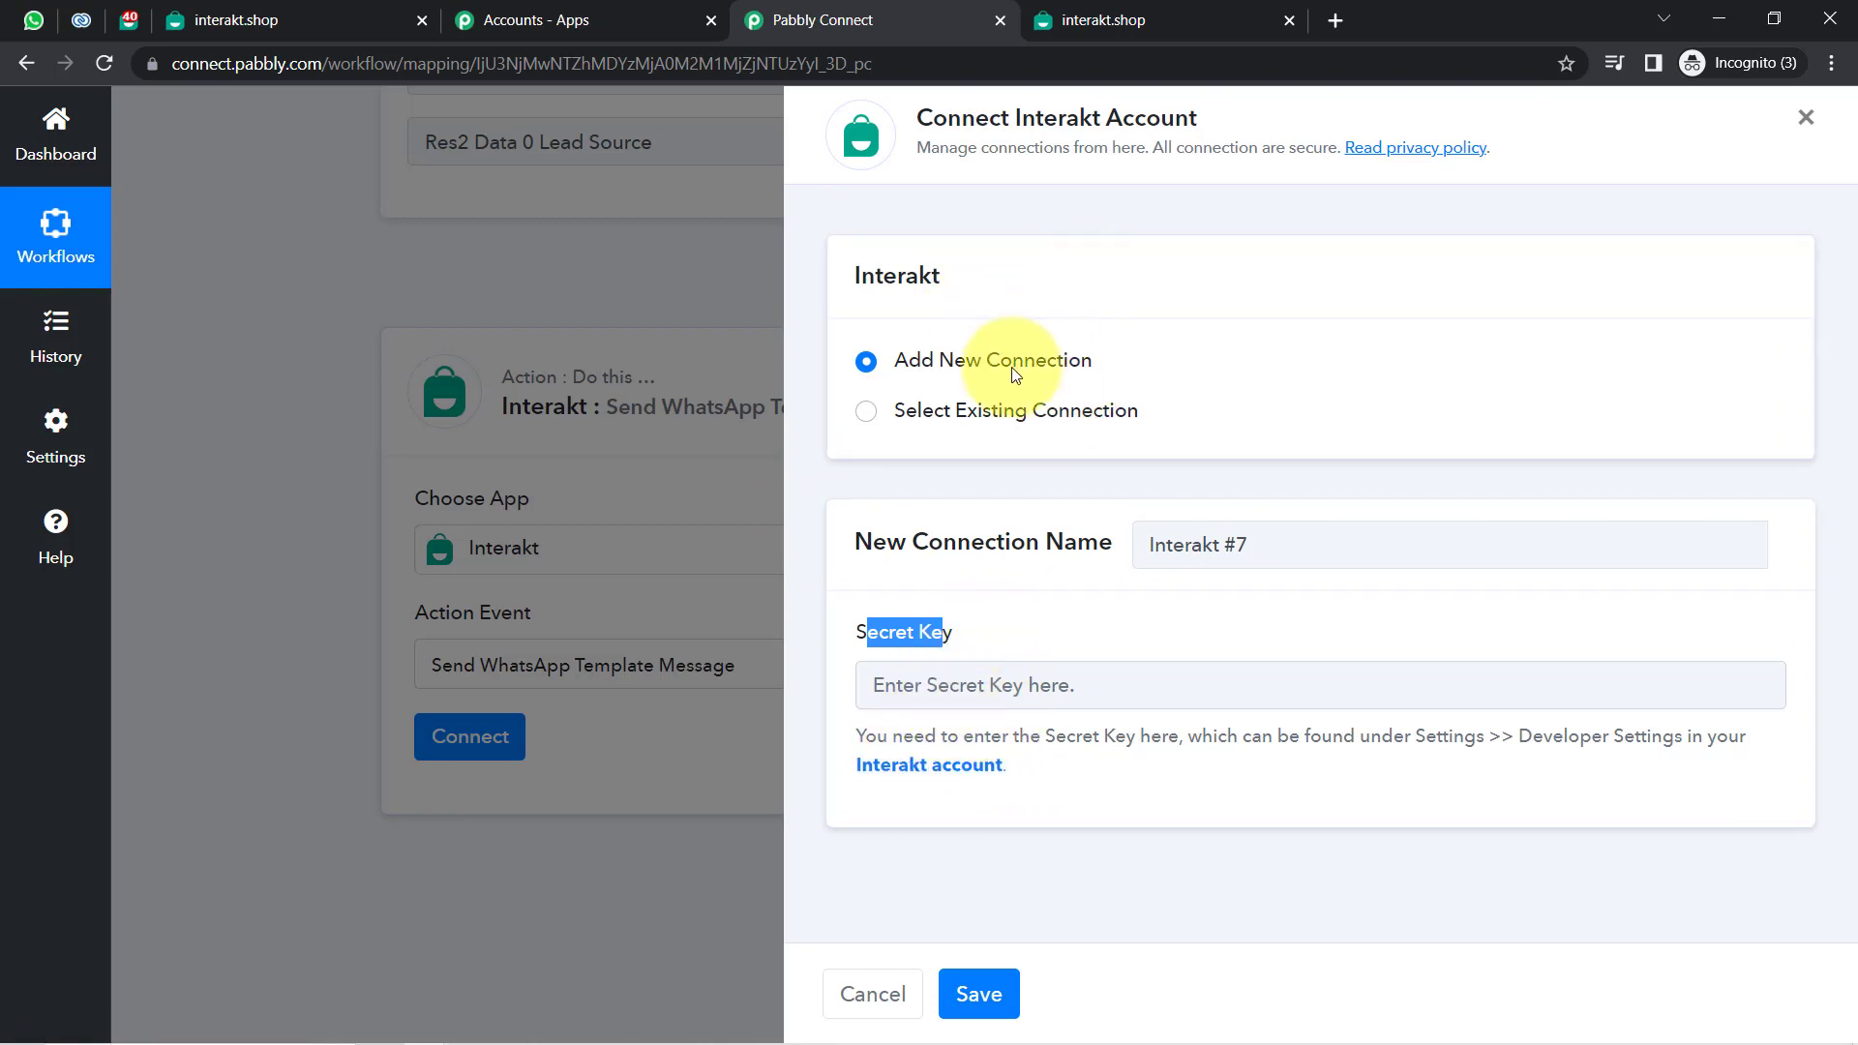
Select the existing Interakt #6 connection and save it for the action step.
left_click(1006, 416)
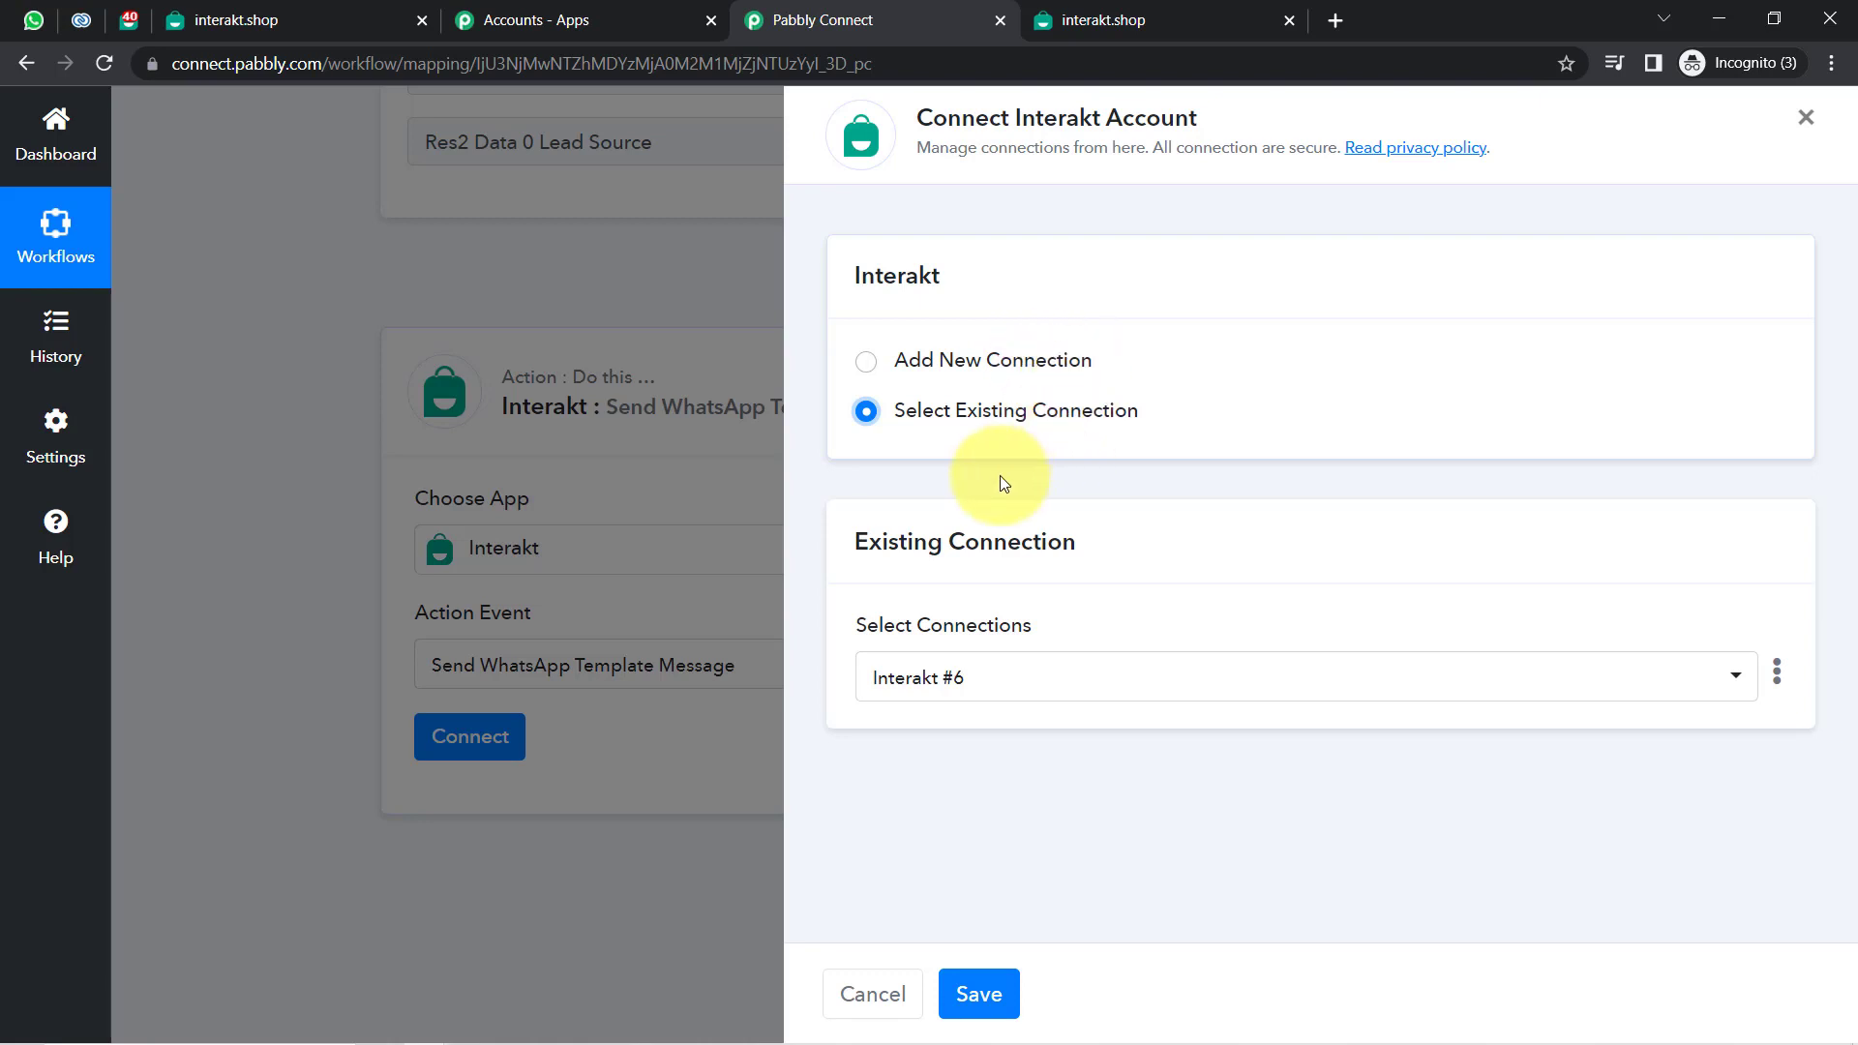
left_click(968, 997)
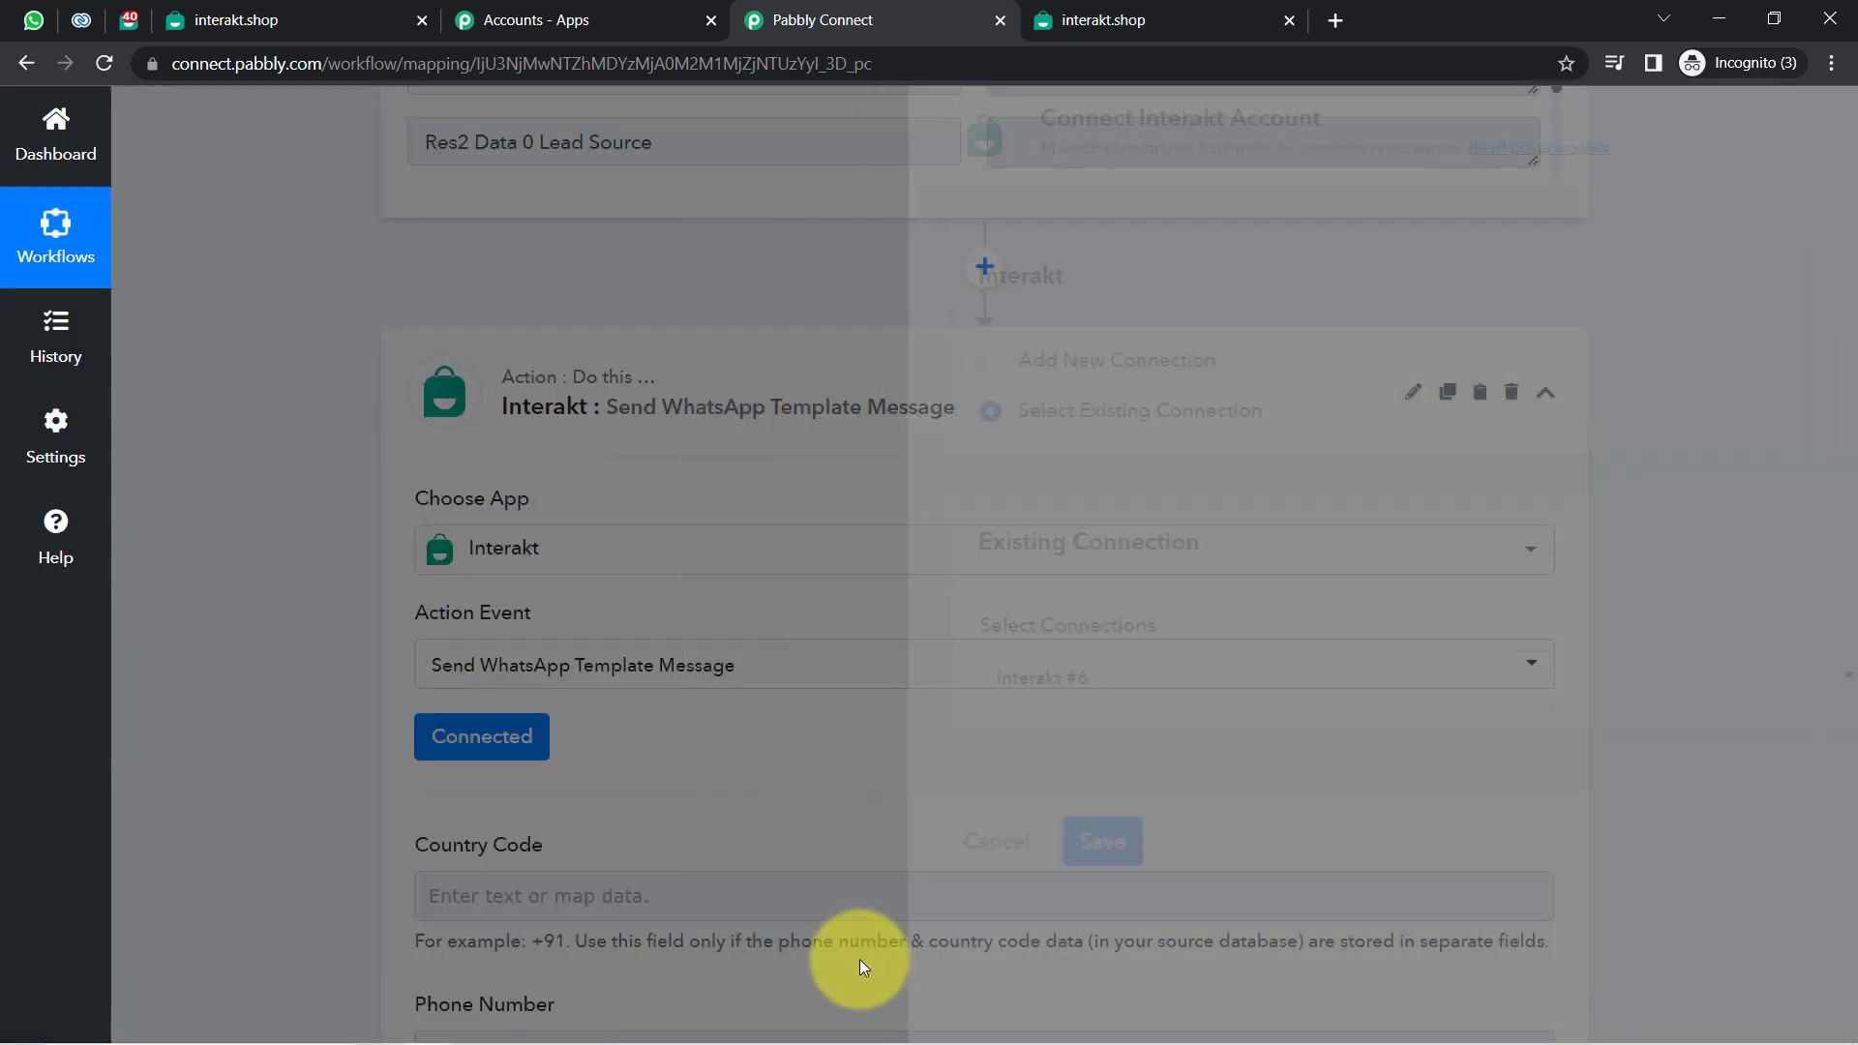
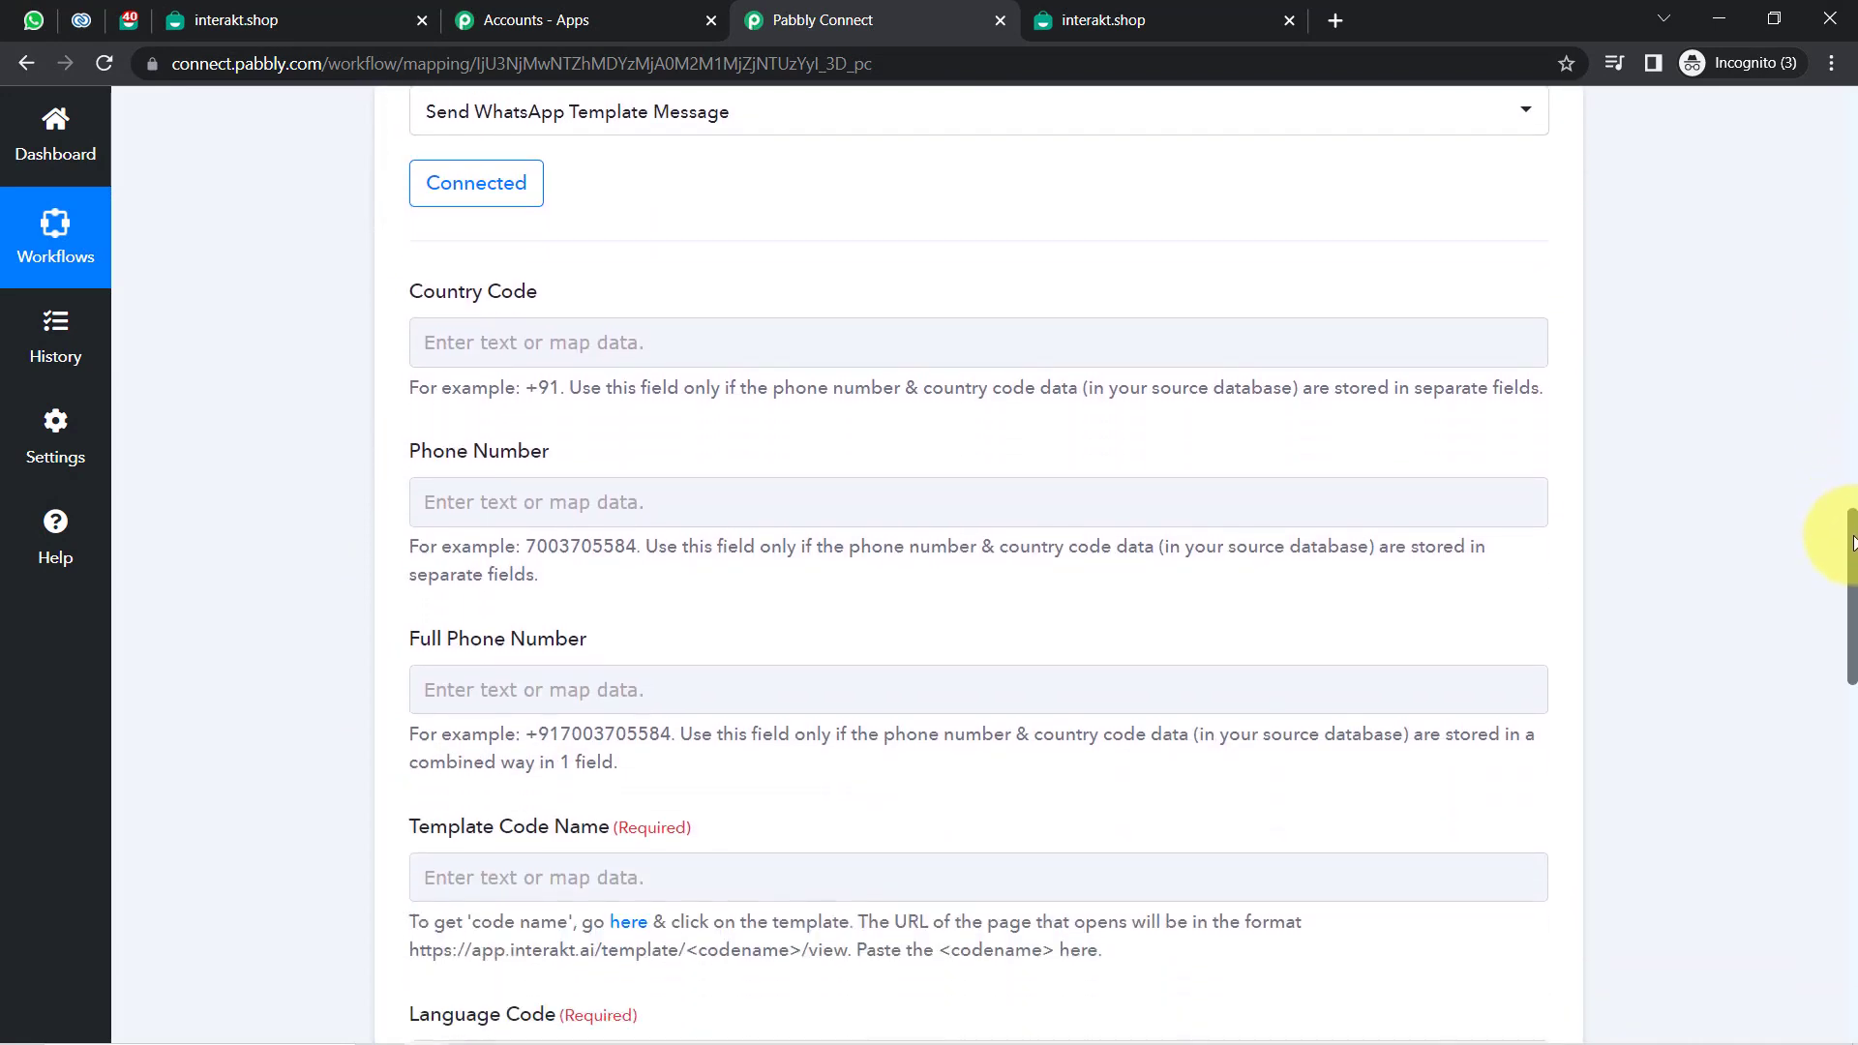
Examine the Country Code, Phone Number and Full Phone Number fields of the Interakt action.
scroll(1852, 542, "up", 1)
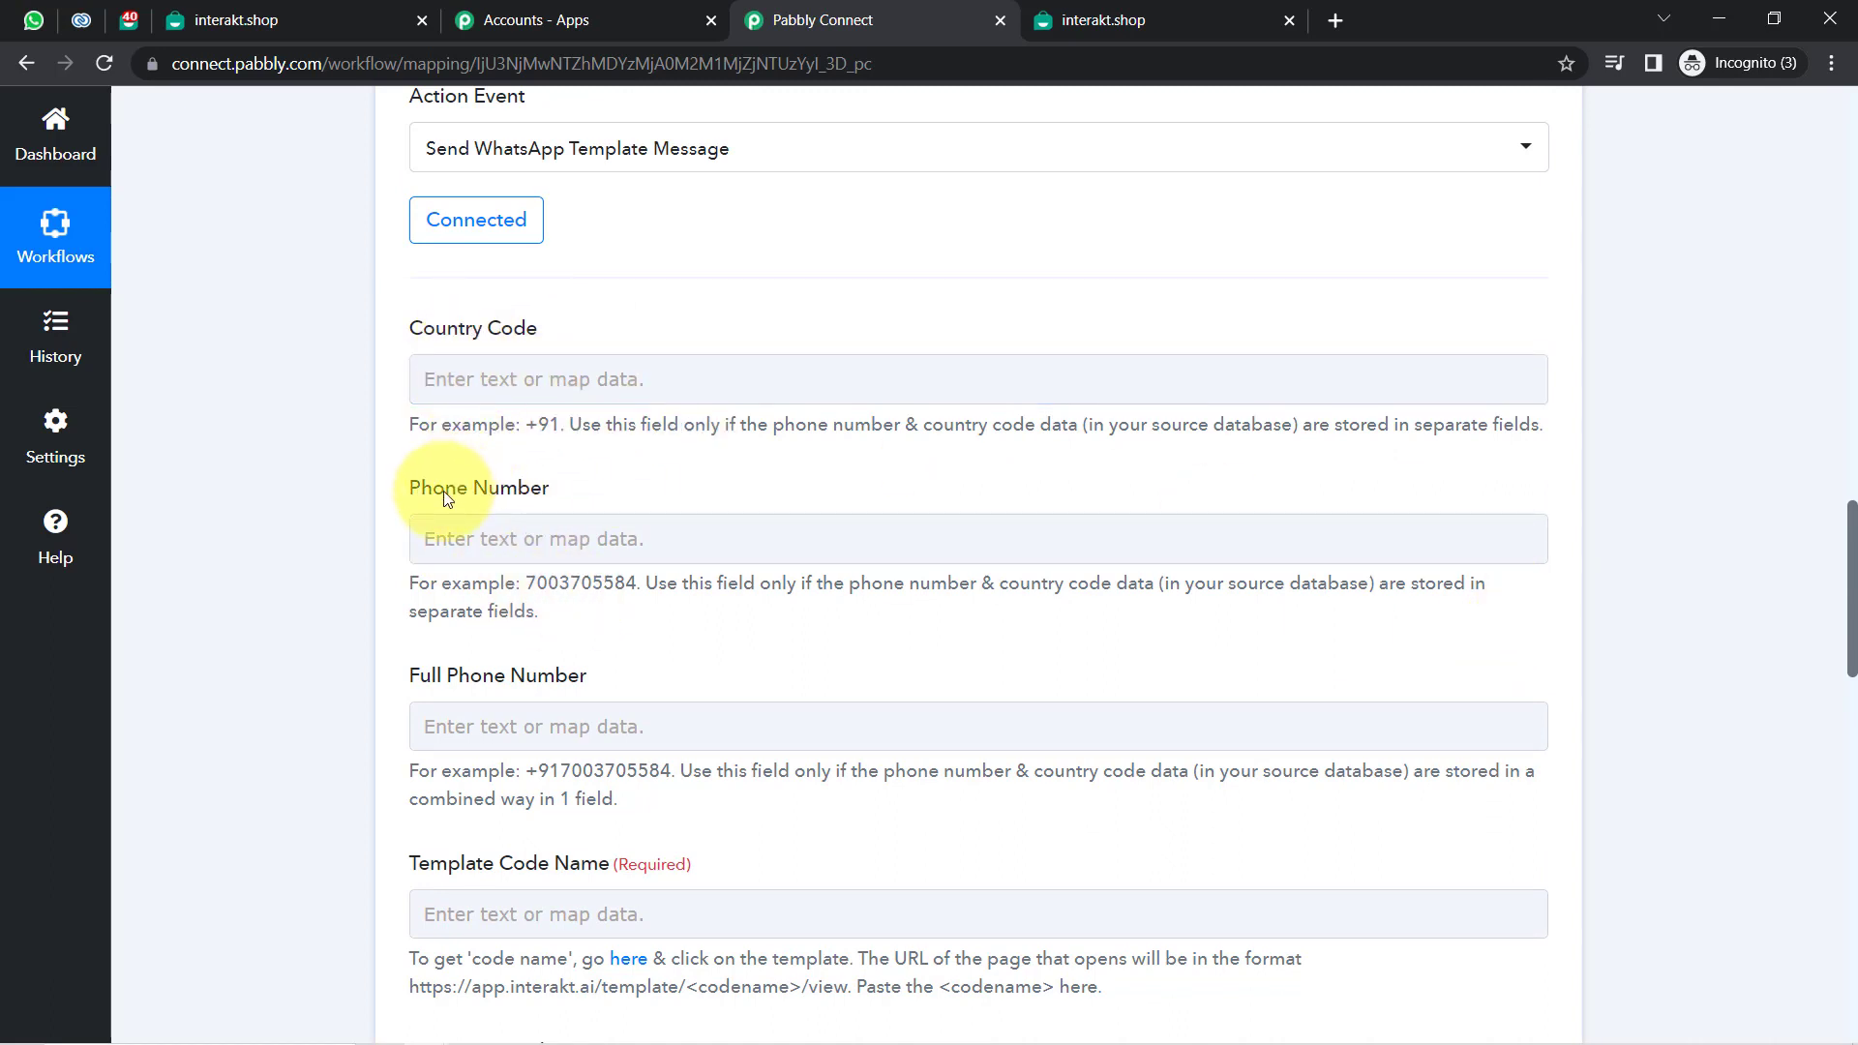
left_click_drag(448, 498, 538, 490)
left_click(241, 607)
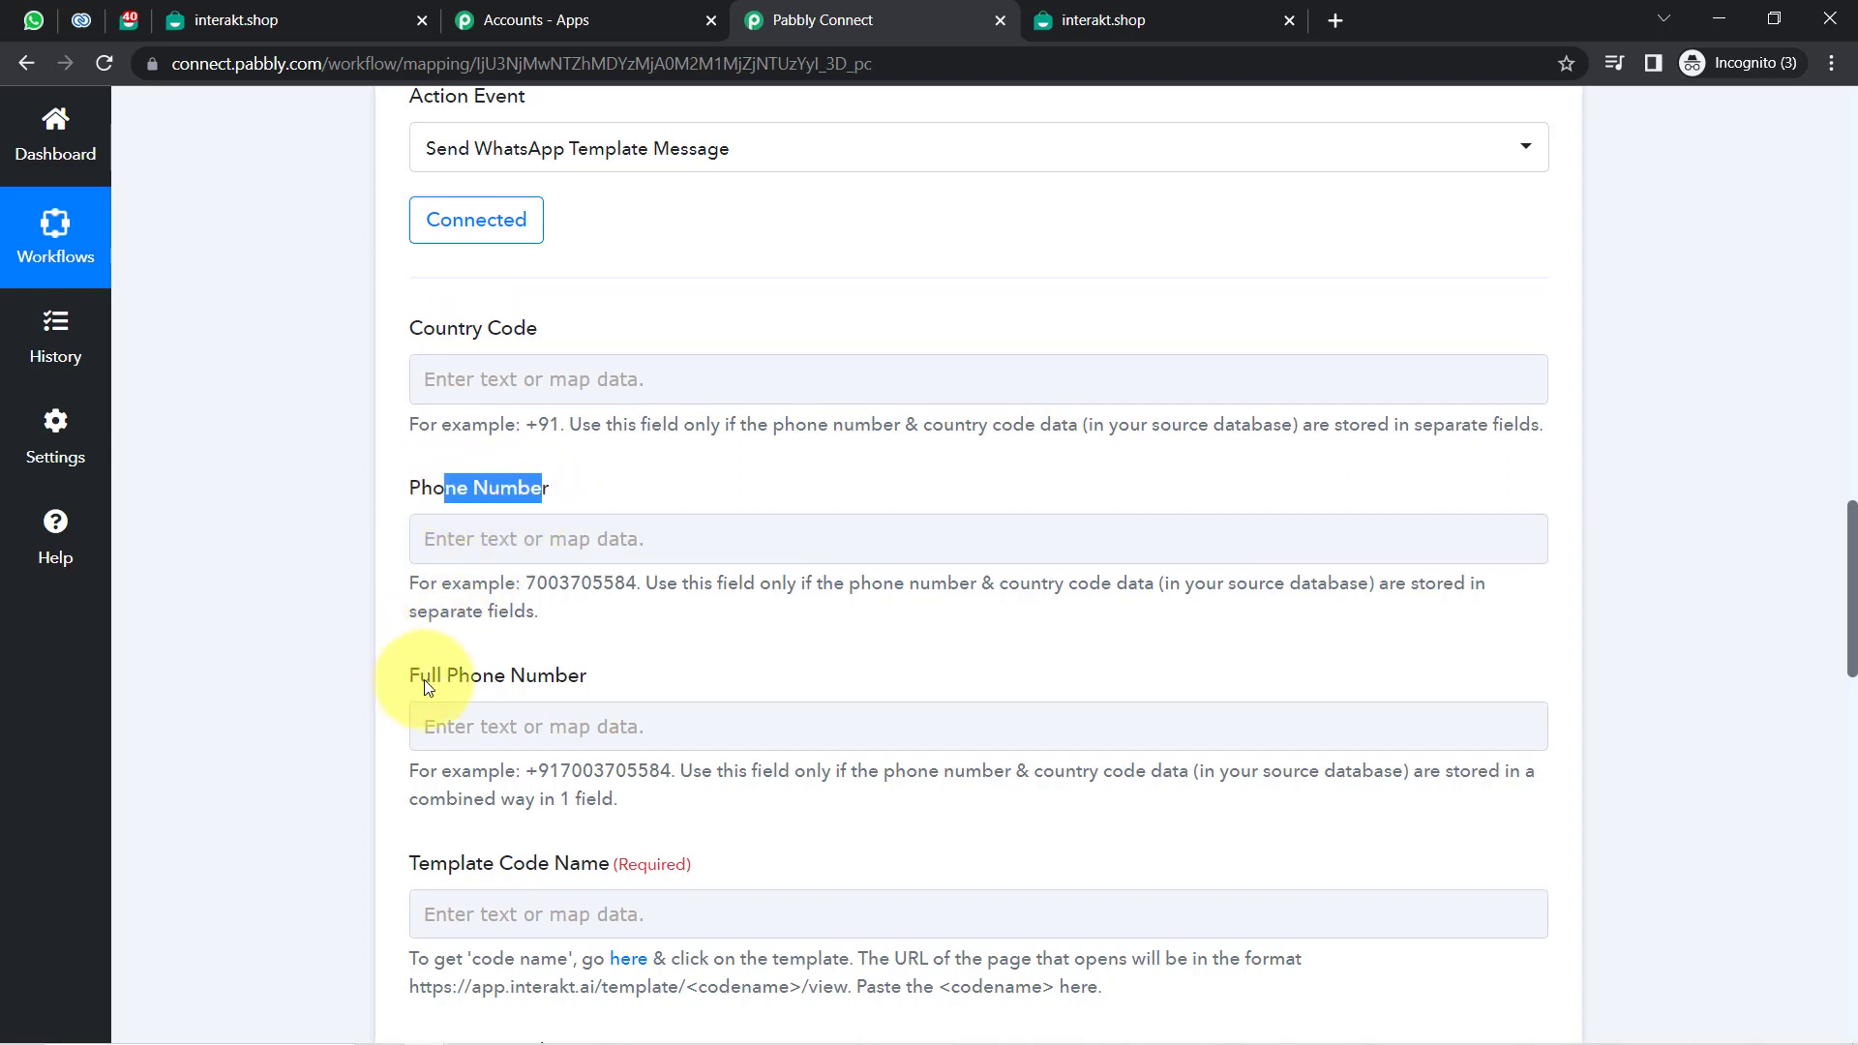
left_click_drag(409, 677, 533, 677)
left_click_drag(446, 326, 460, 345)
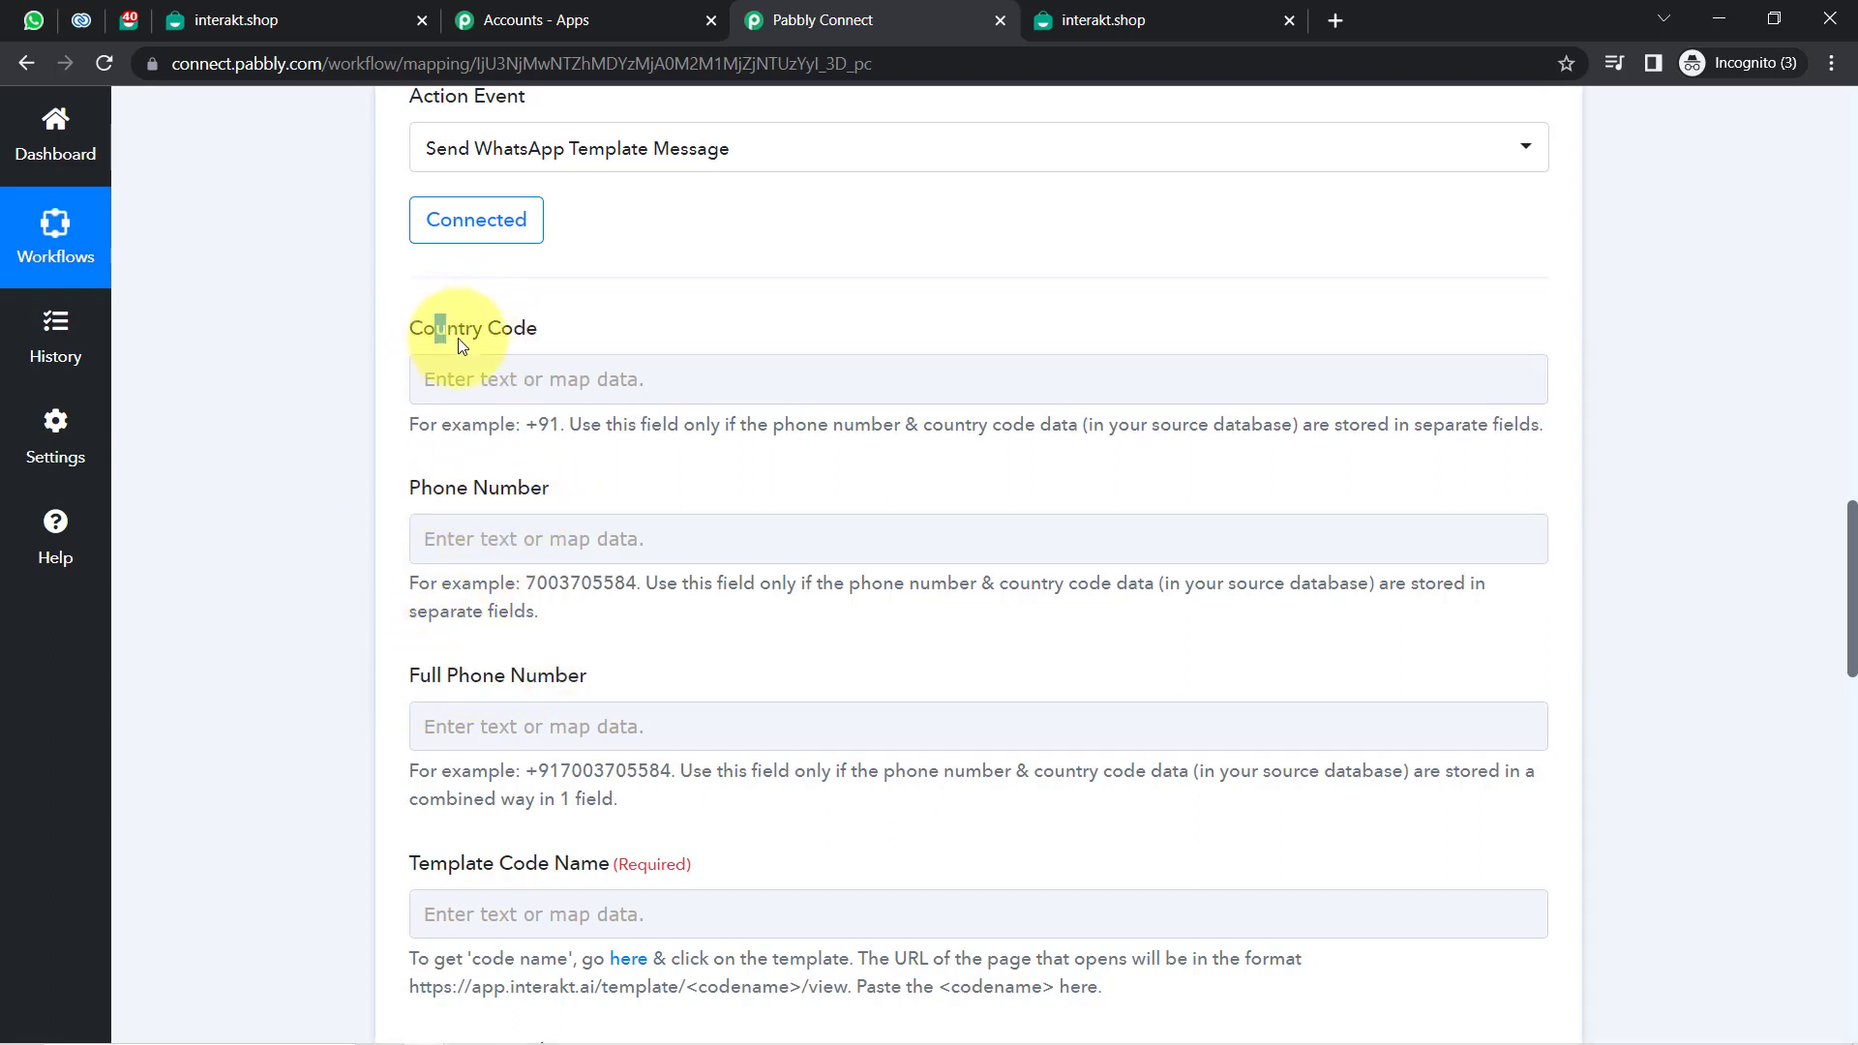
left_click(258, 583)
Read the important note at the end of the action form about the mandatory phone number fields.
left_click_drag(1852, 544, 1837, 801)
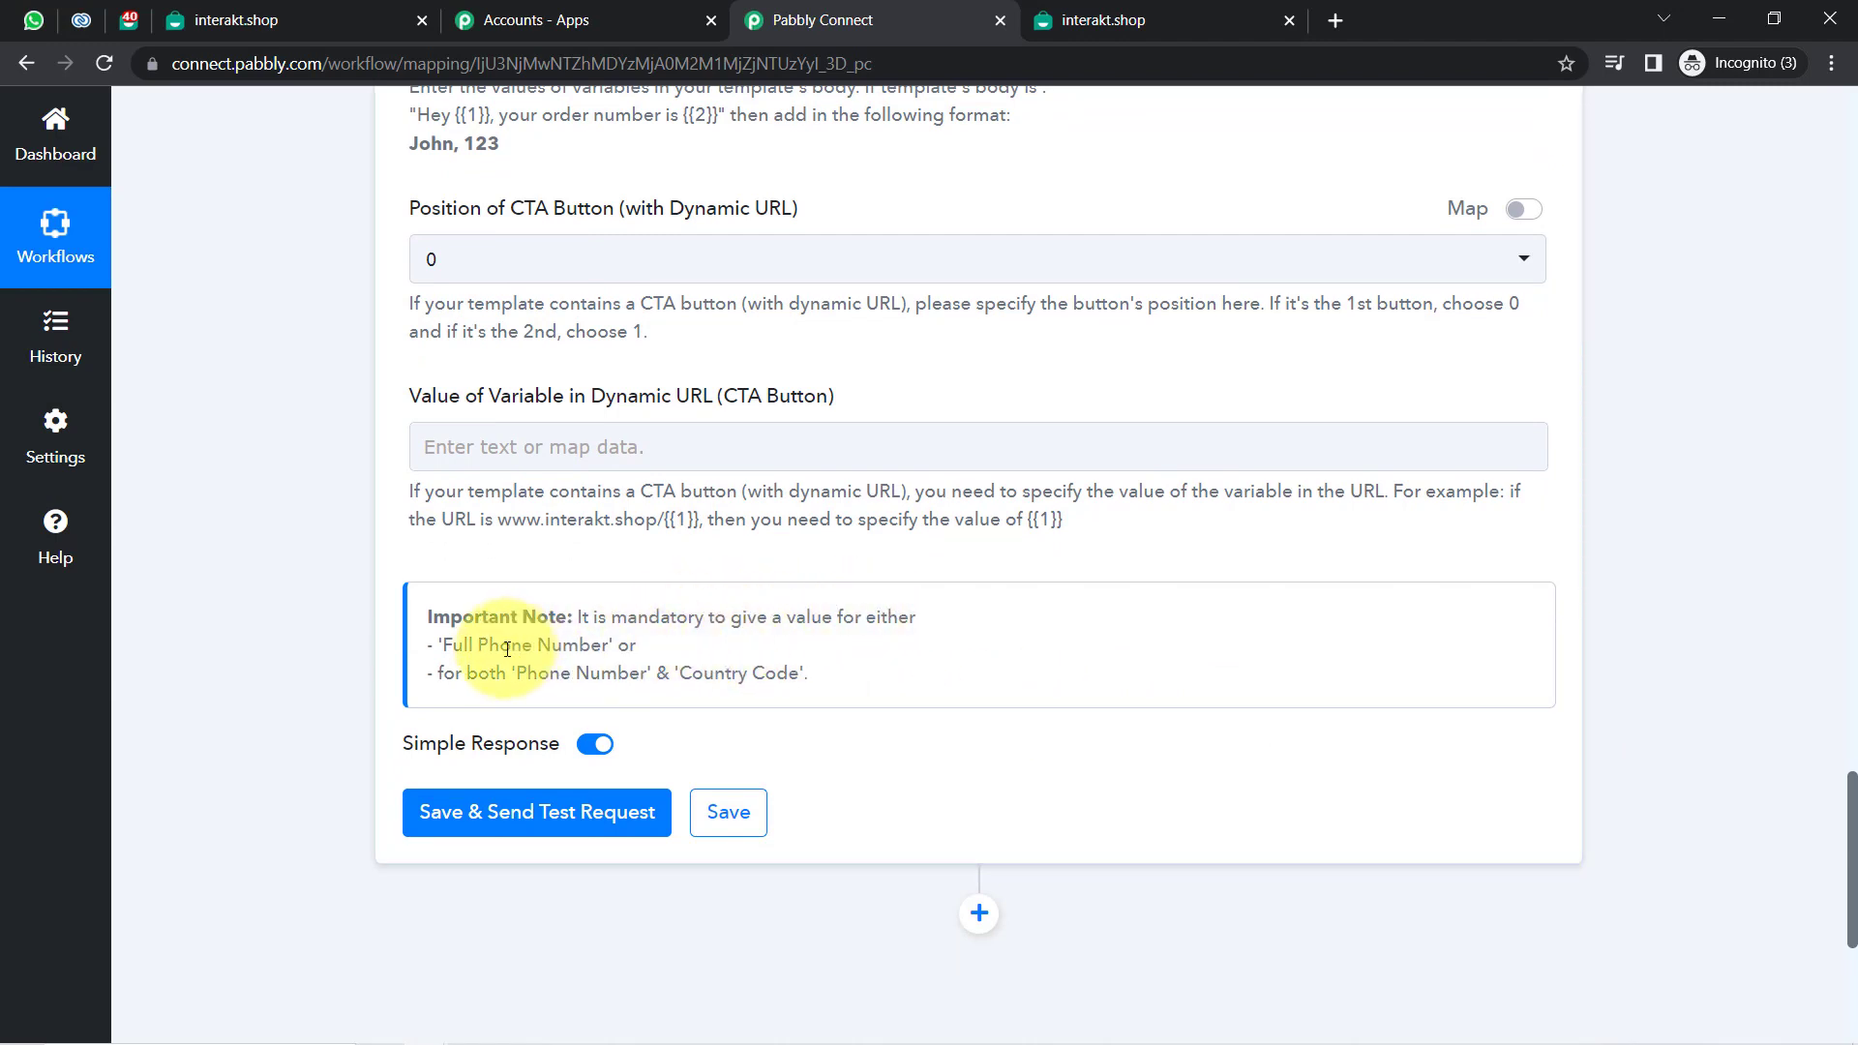
left_click_drag(591, 646, 499, 646)
left_click_drag(656, 674, 780, 689)
left_click(625, 668)
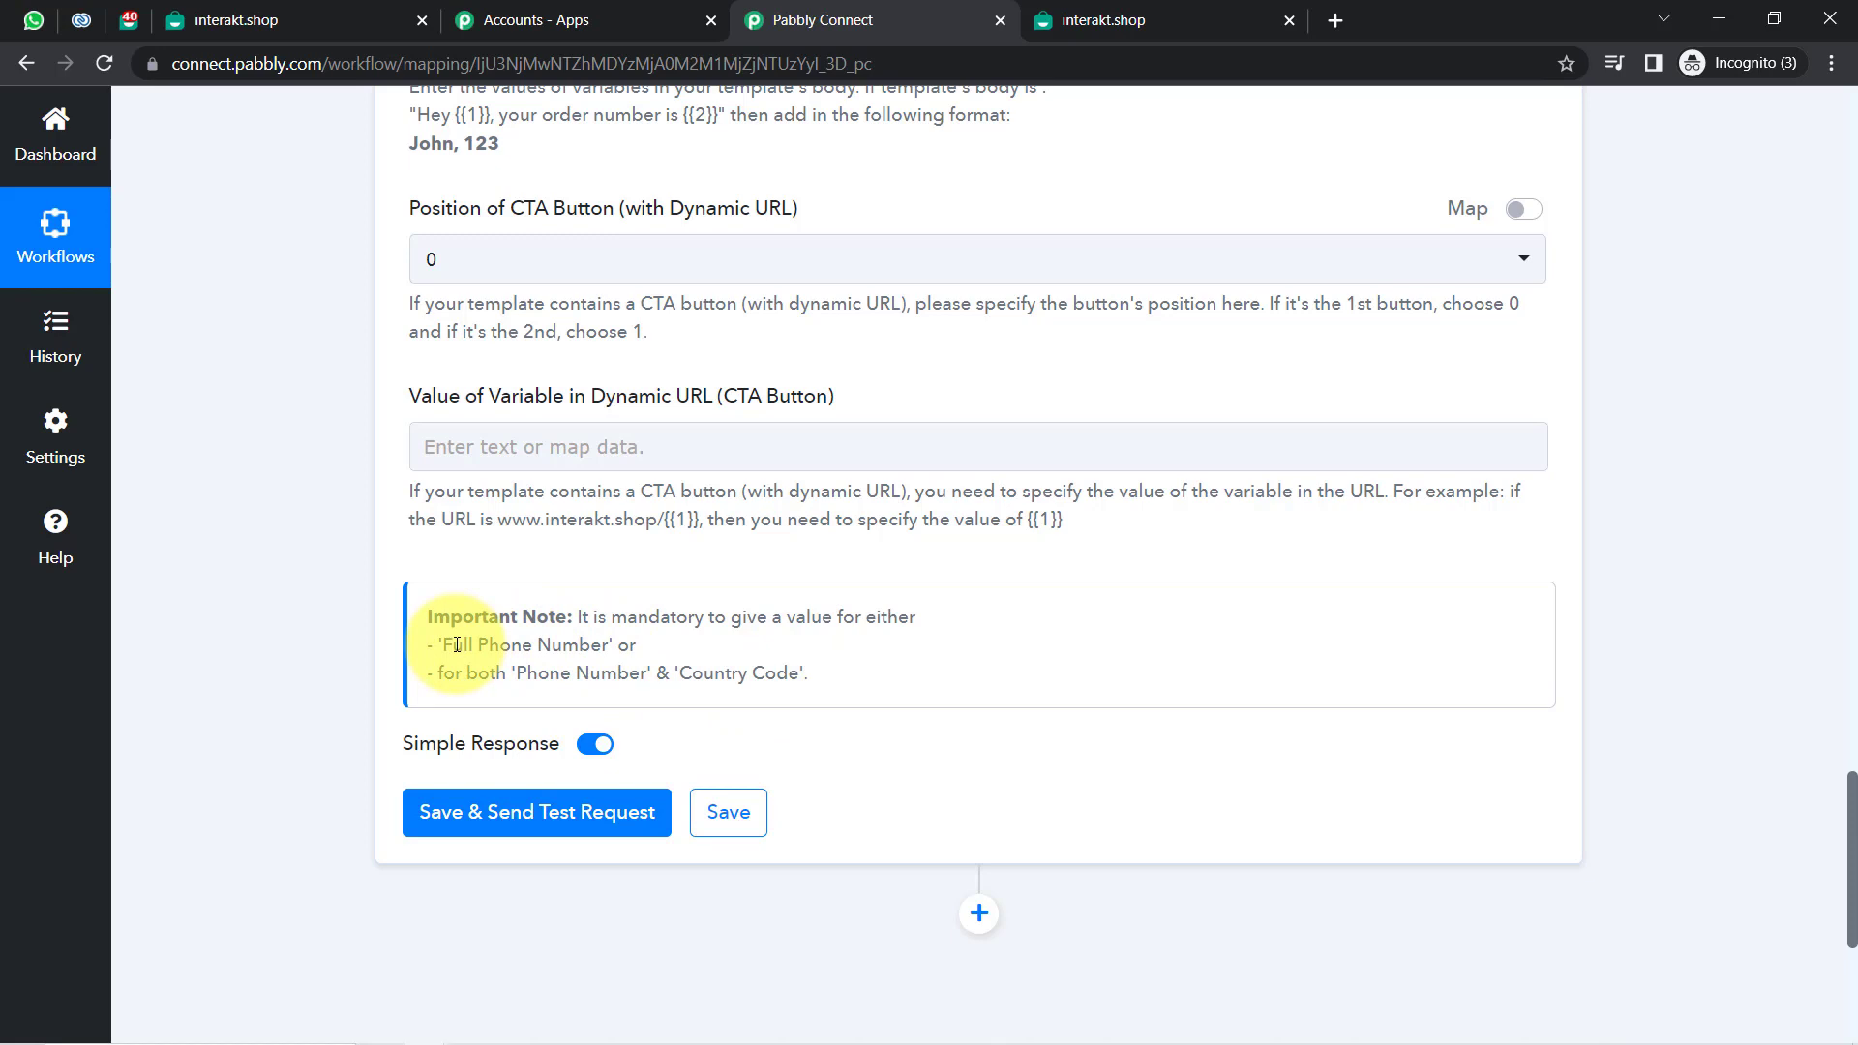
left_click_drag(449, 645, 601, 656)
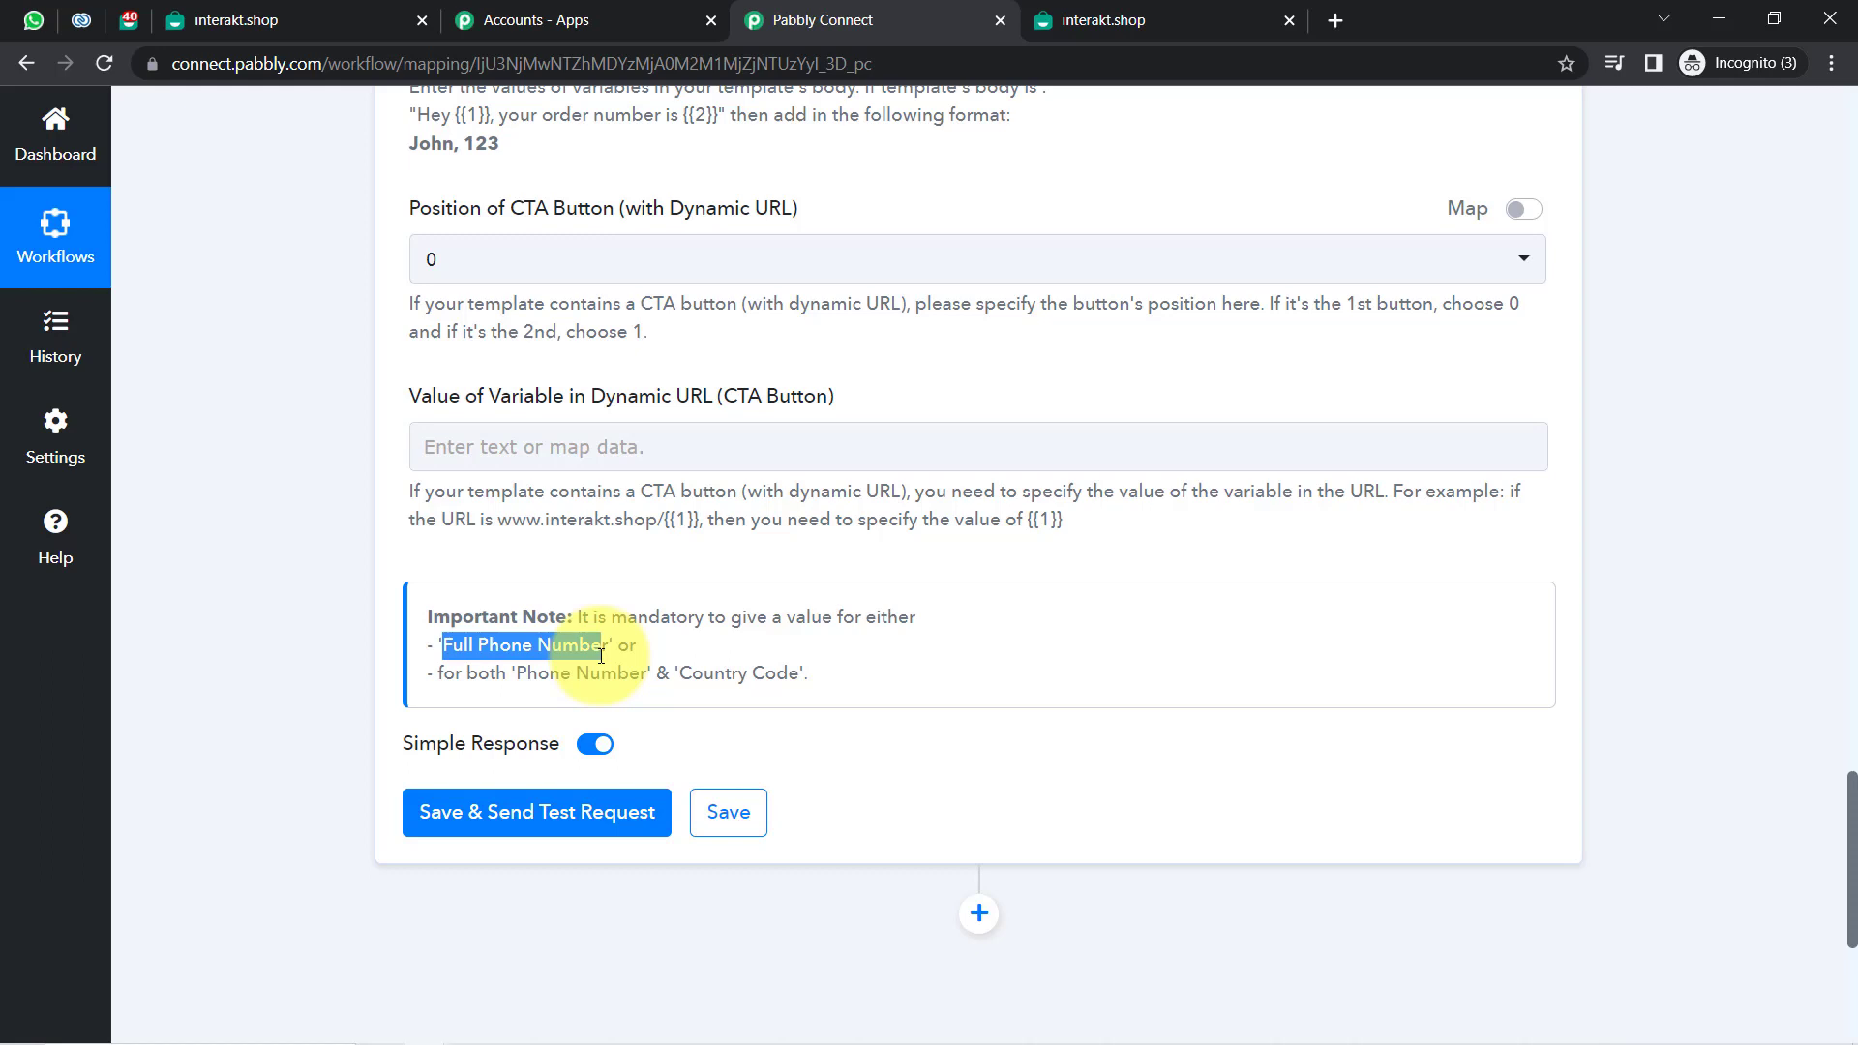
mouse_move(538, 675)
left_mouse_down()
mouse_move(504, 672)
mouse_move(619, 682)
mouse_move(540, 675)
left_mouse_up()
triple_click(539, 673)
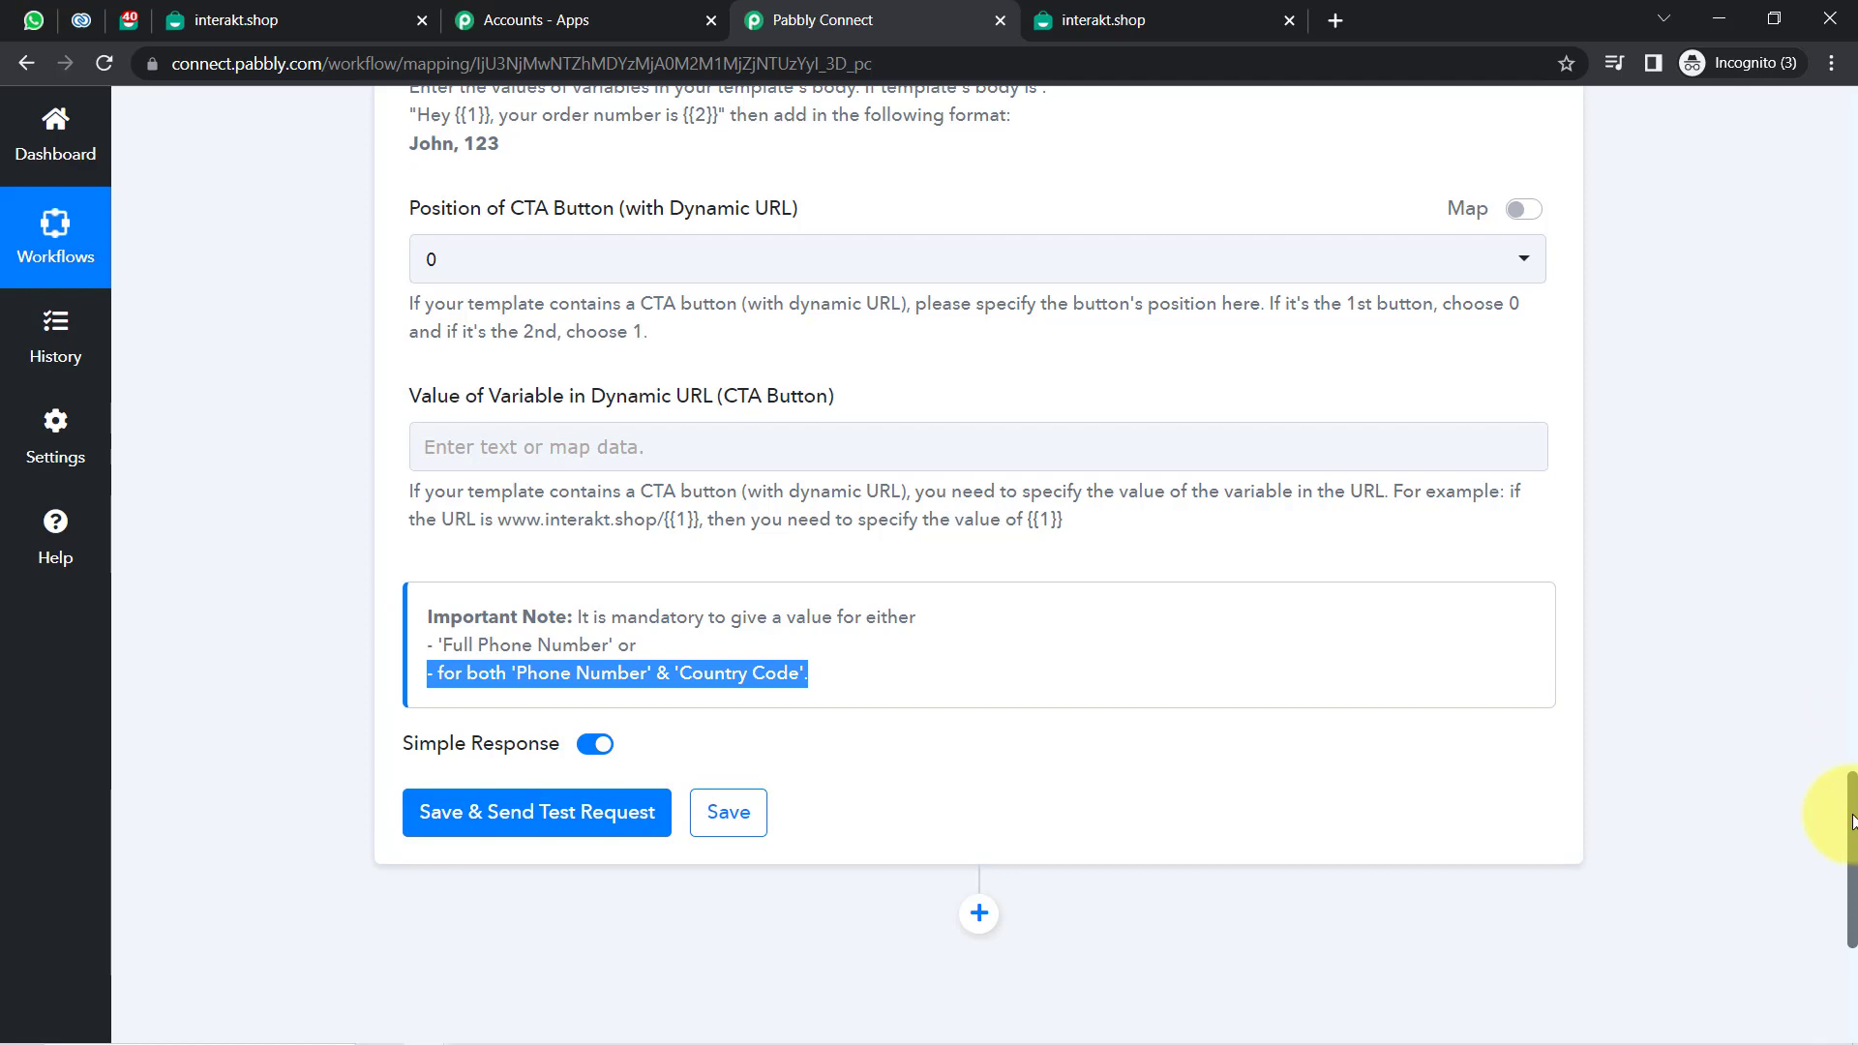
Compare the example formats given for the Full Phone Number and Country Code fields.
left_click_drag(1852, 823, 1844, 563)
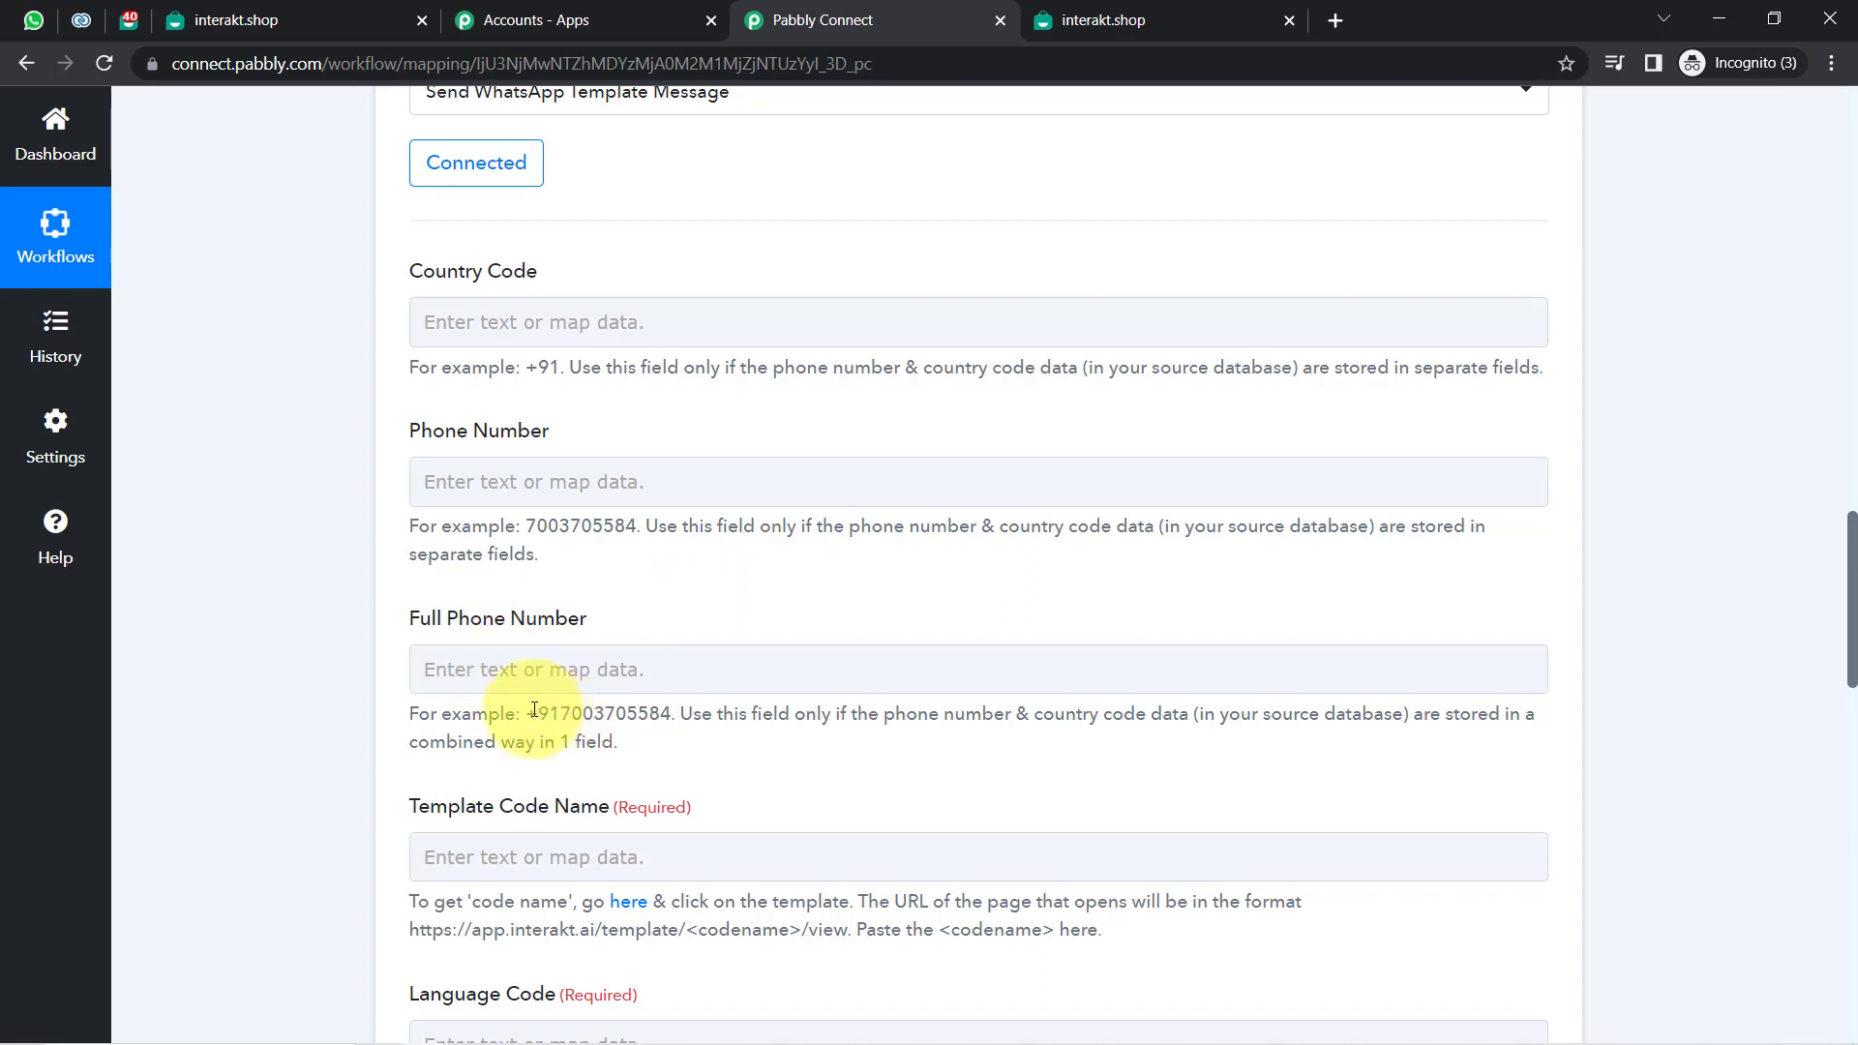
left_click_drag(534, 711, 677, 711)
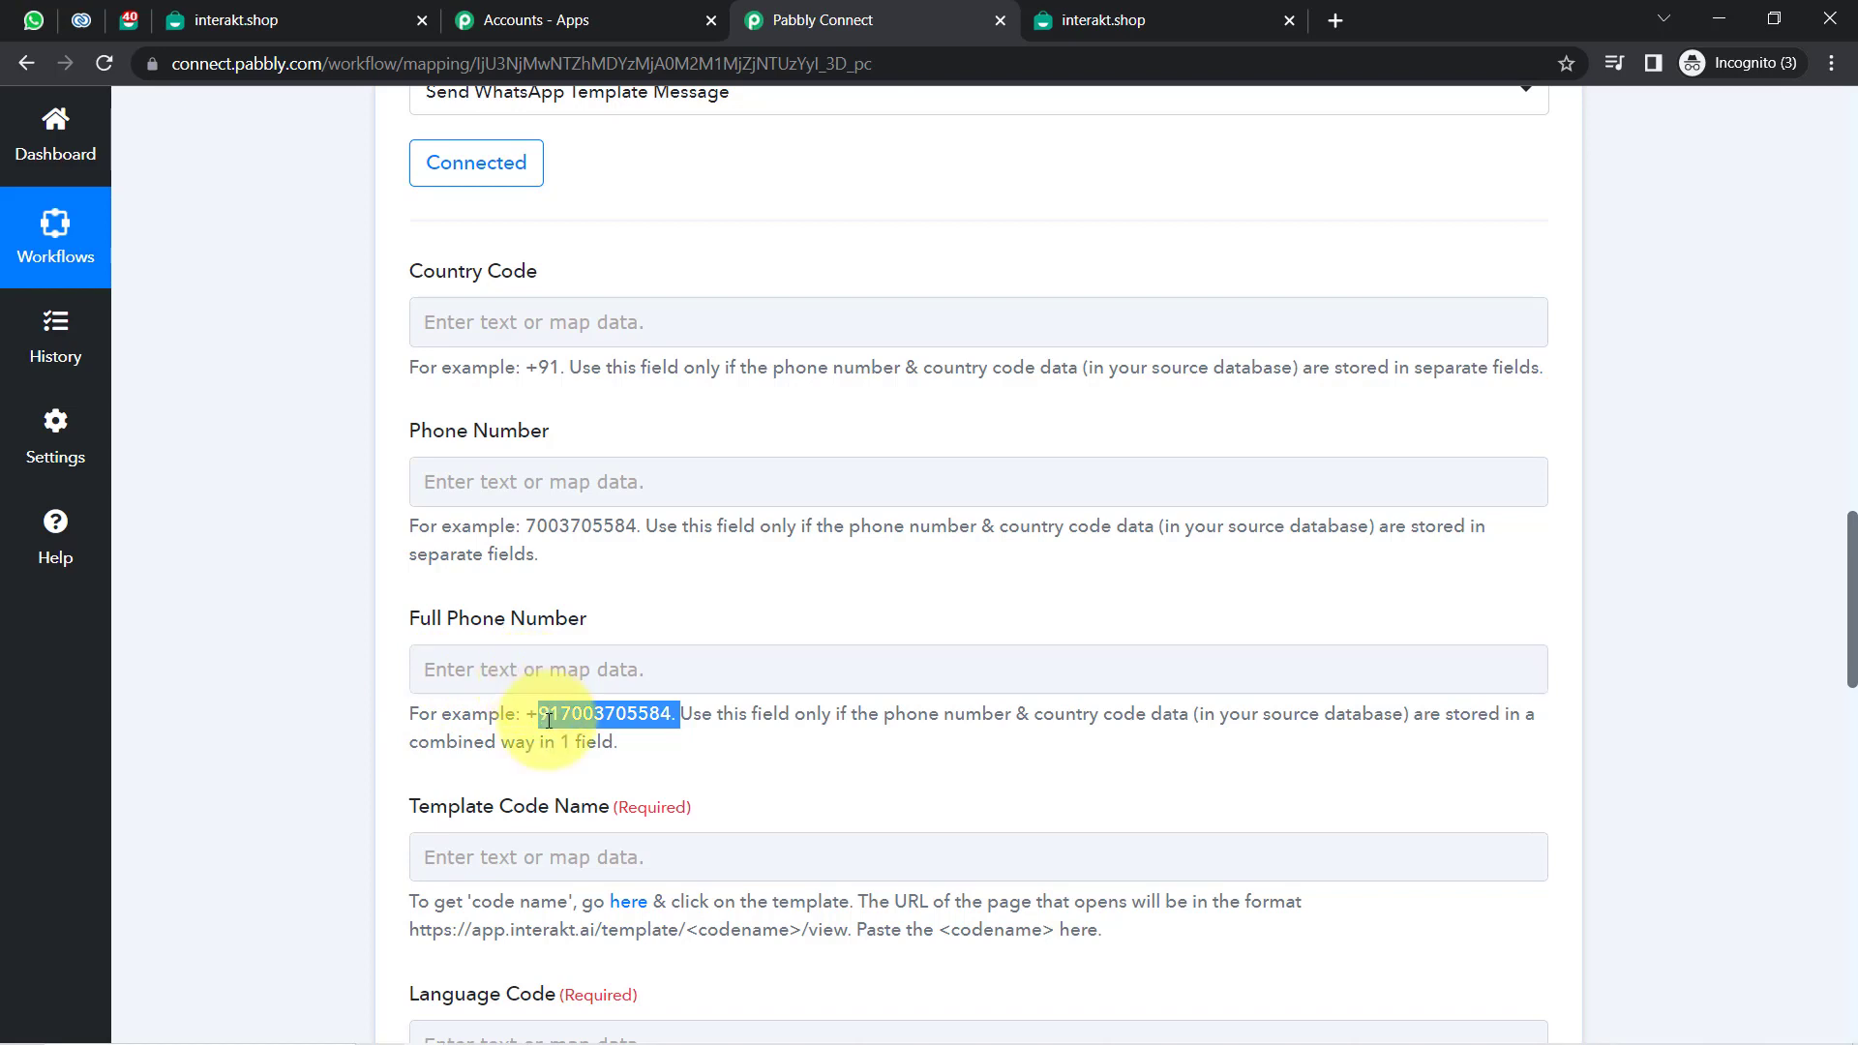
left_click_drag(530, 715, 682, 715)
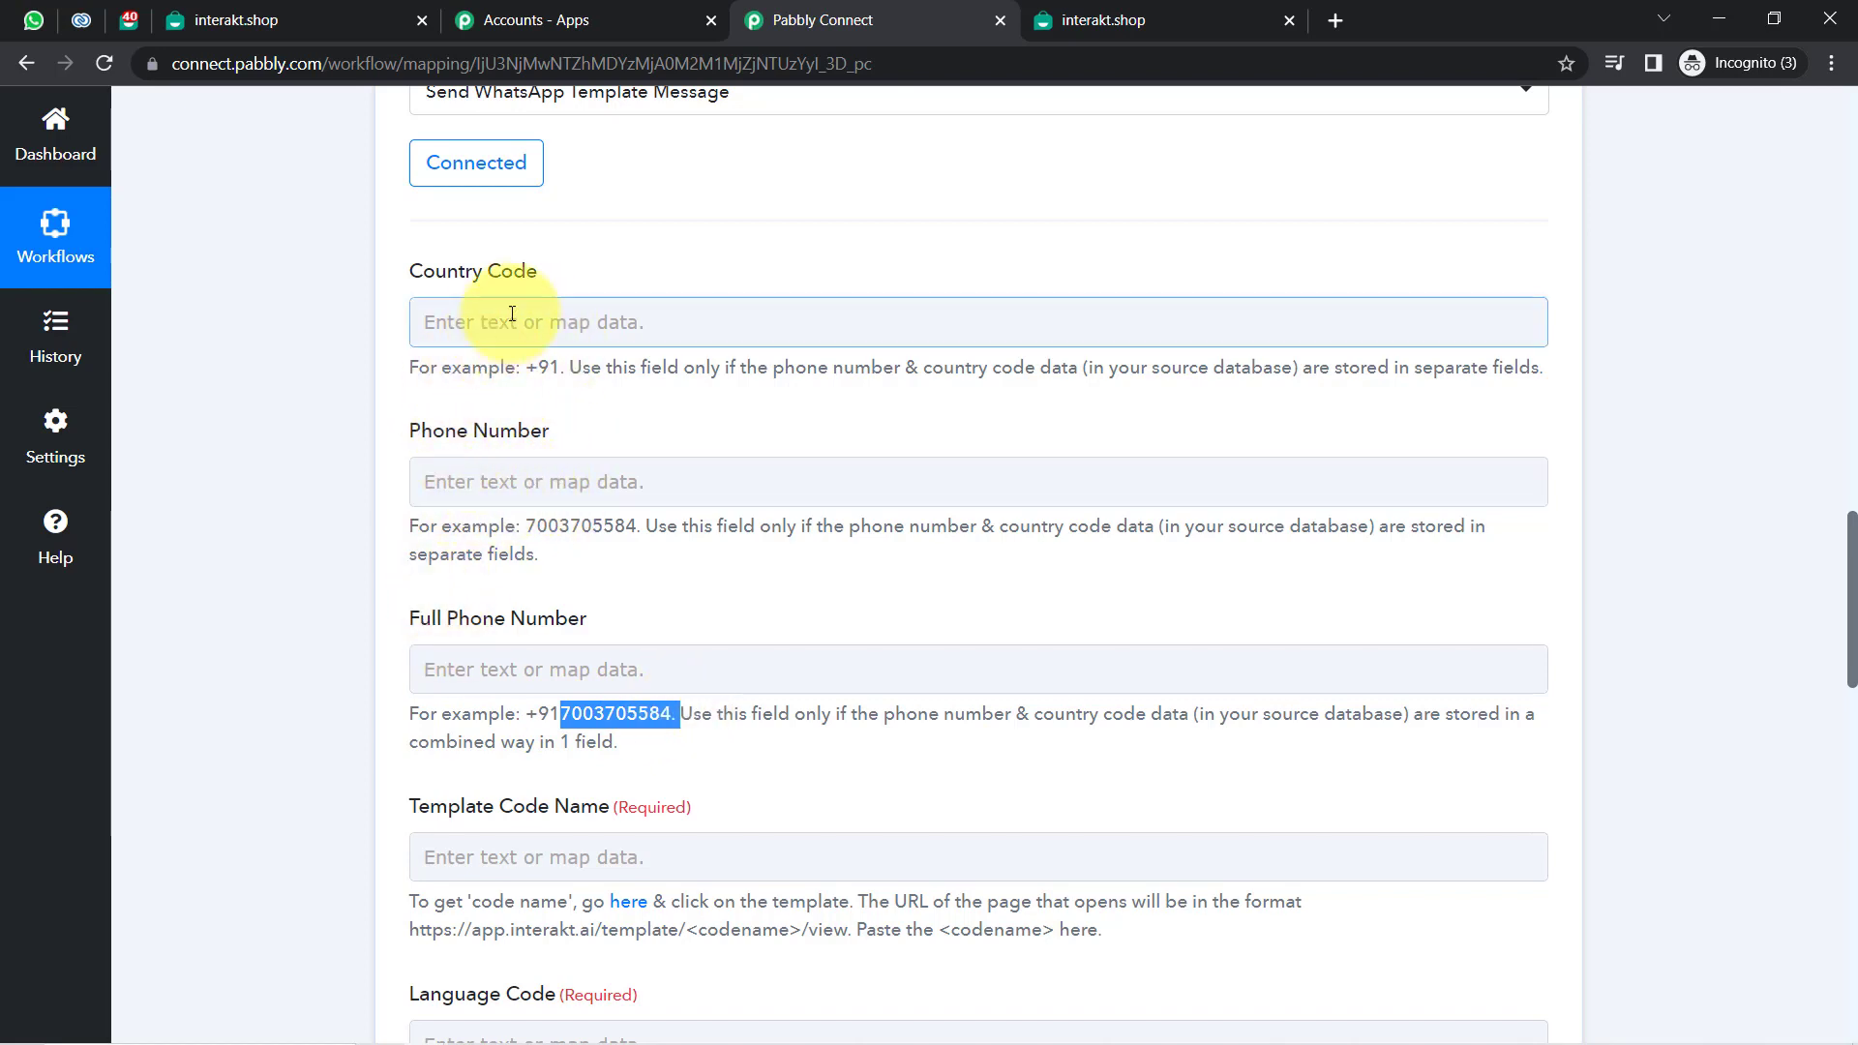
left_click_drag(516, 369, 549, 372)
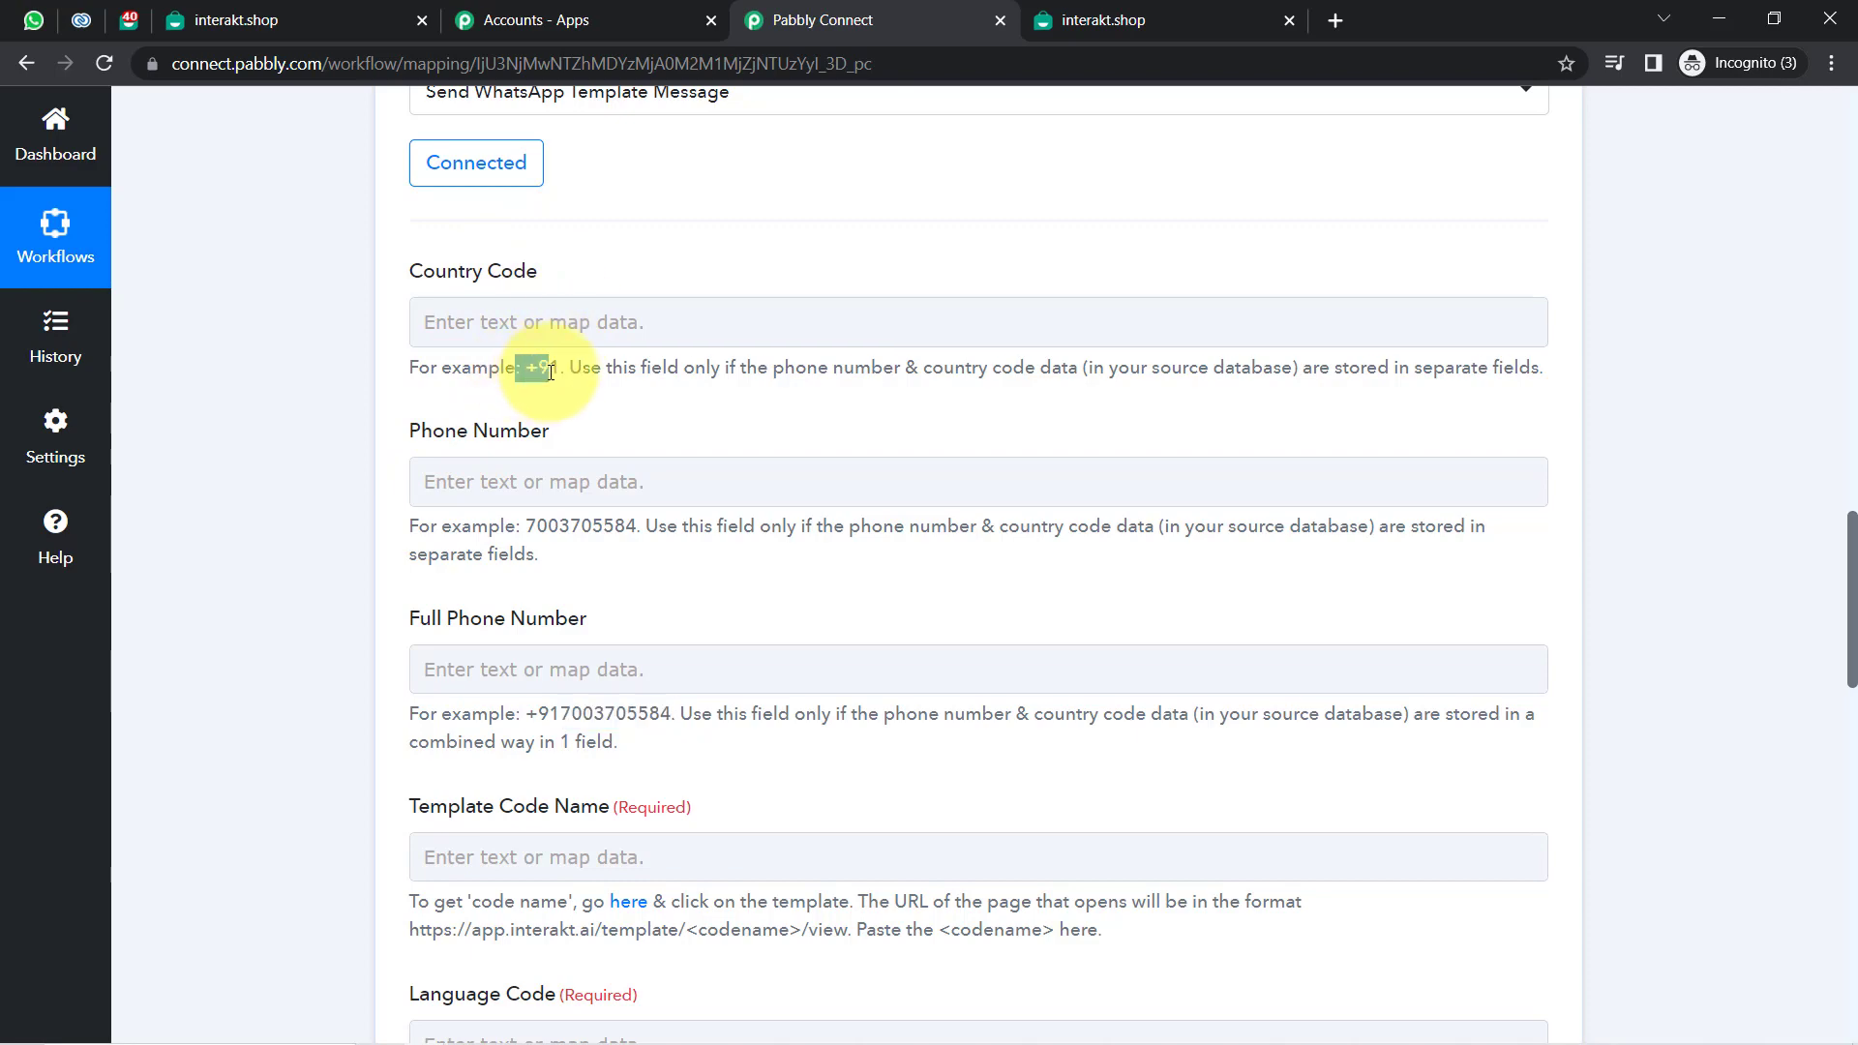
Check the format of the lead's Mobile value in the Zoho CRM trigger response.
left_click_drag(1850, 682, 1774, 434)
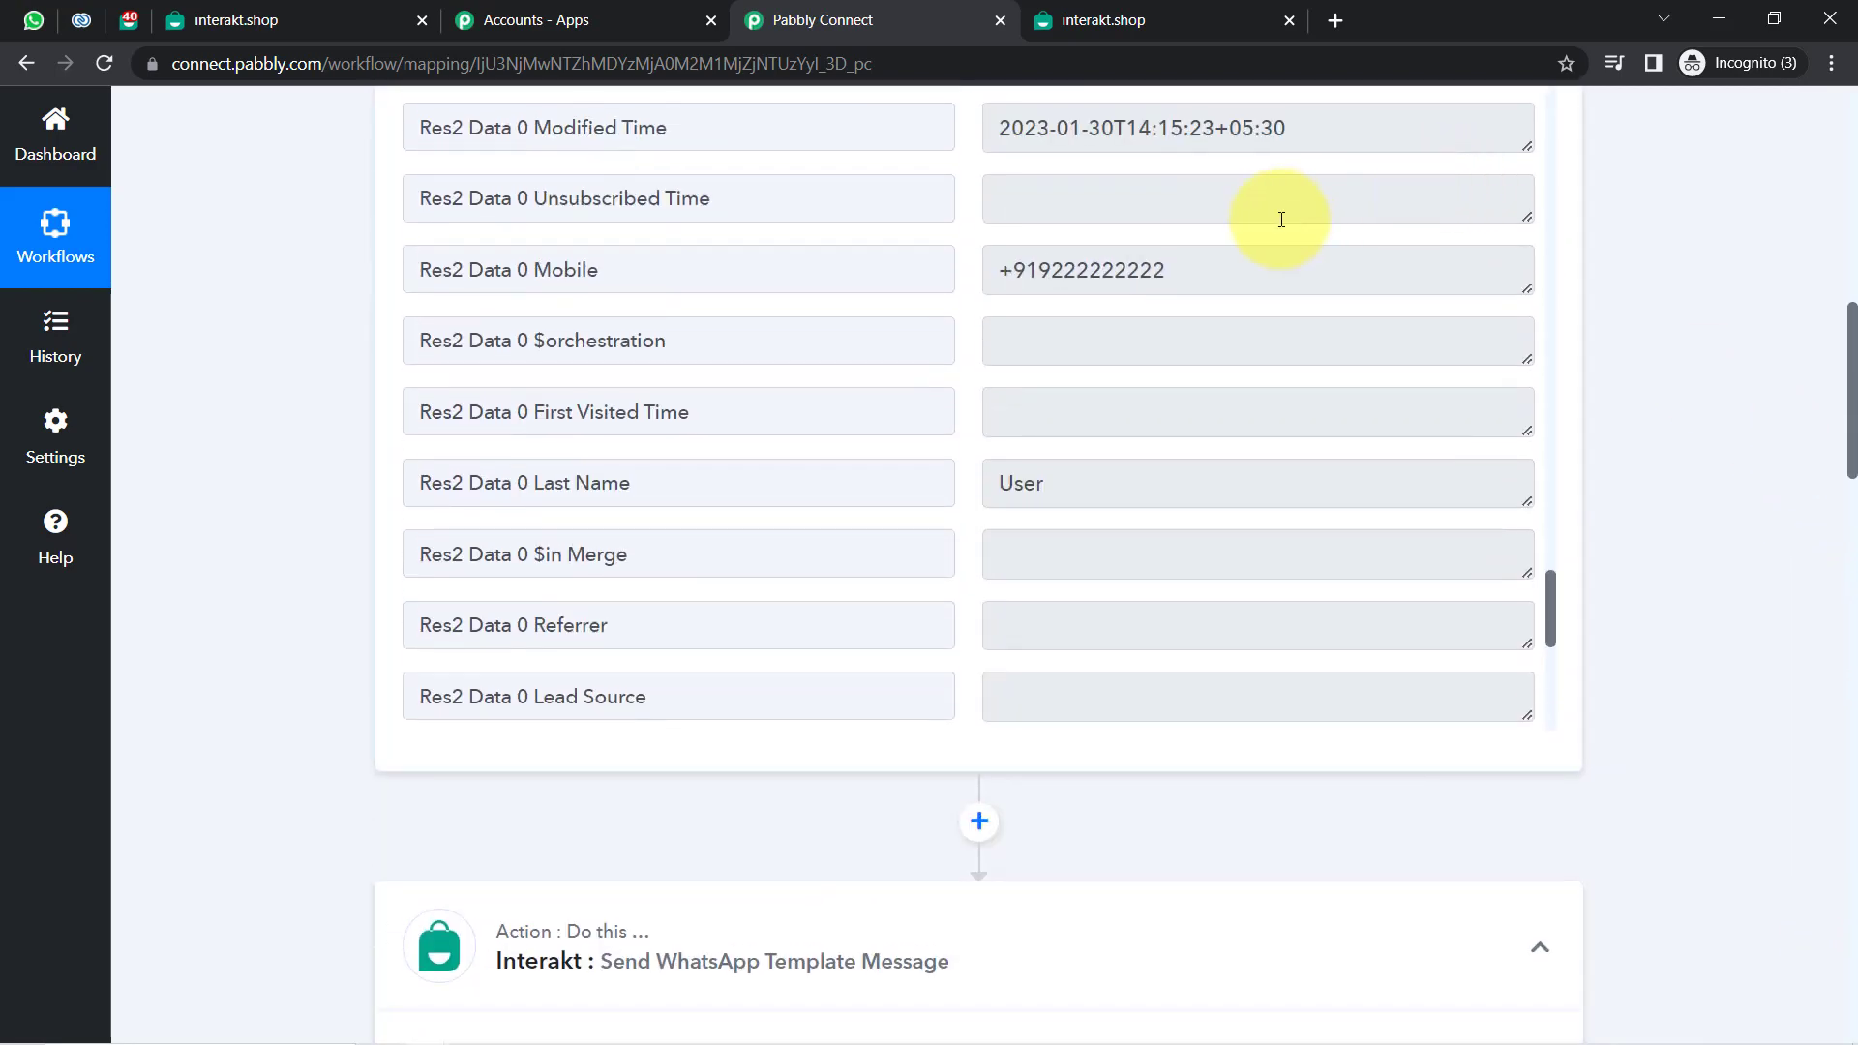
left_click(1182, 266)
double_click(1181, 272)
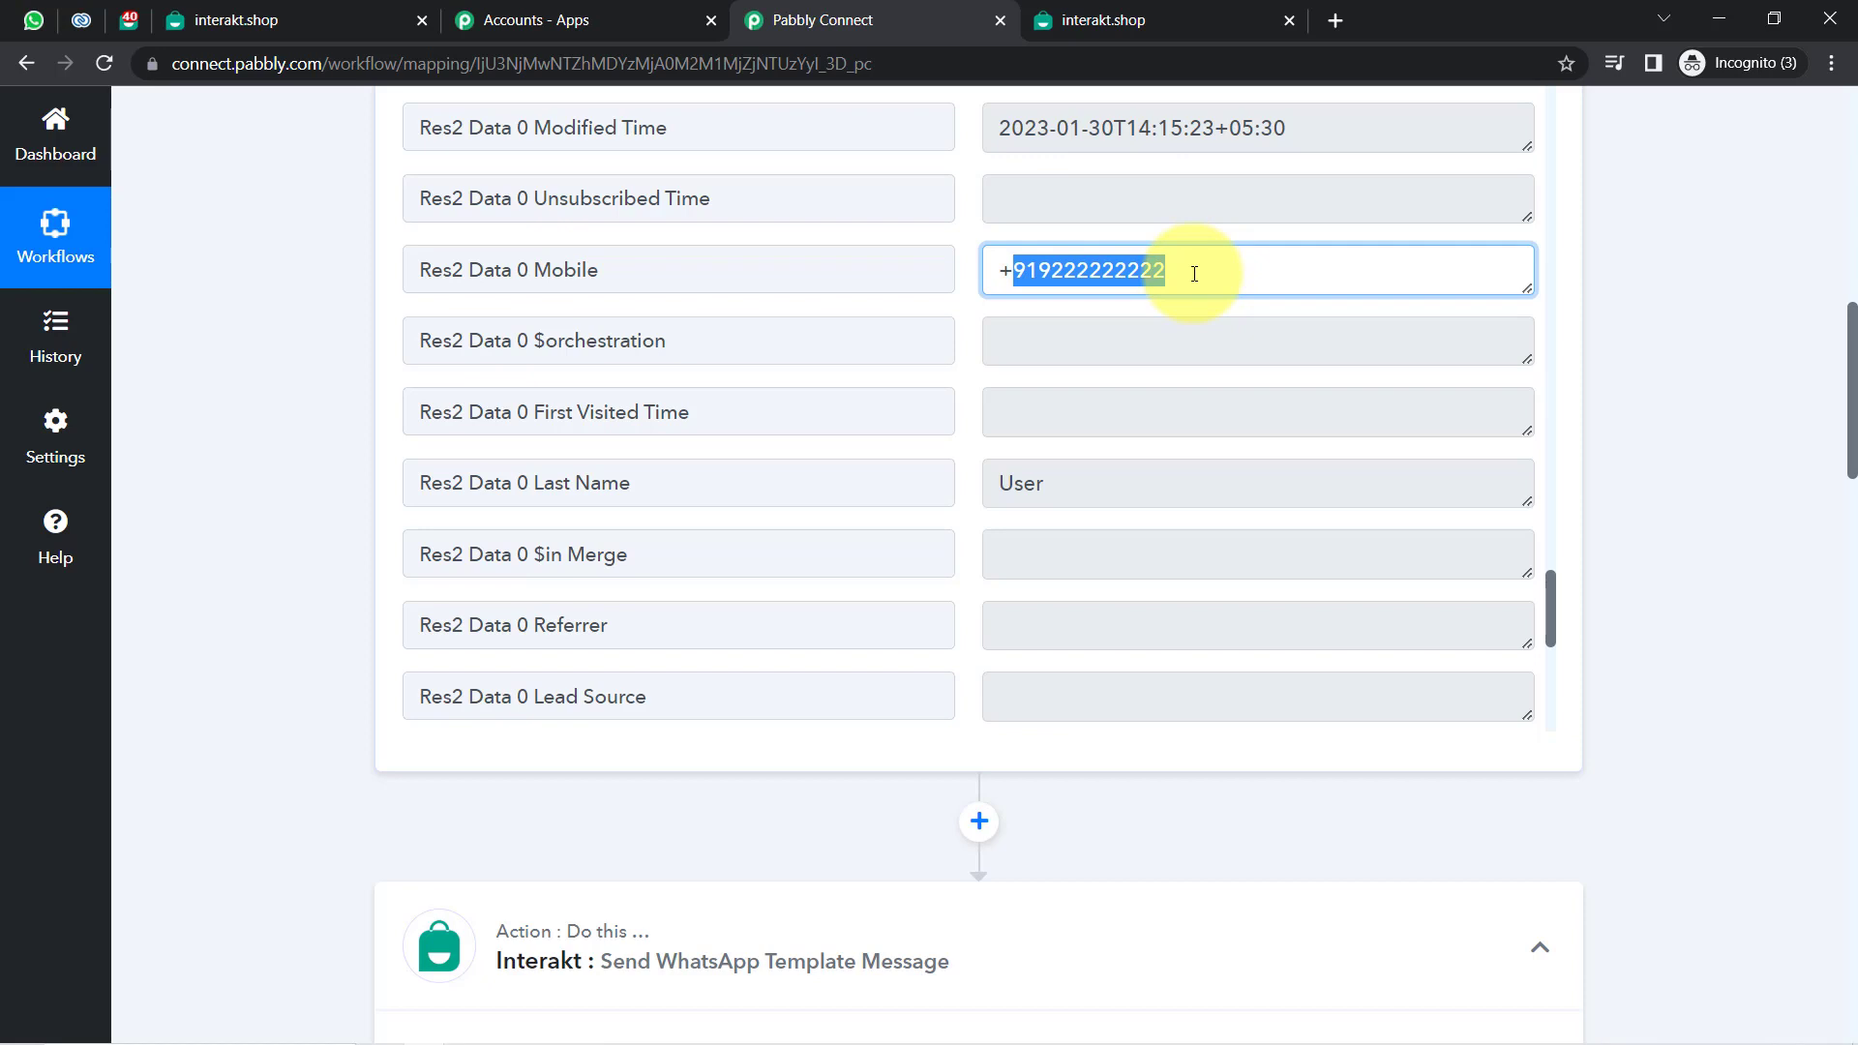
left_click(1193, 275)
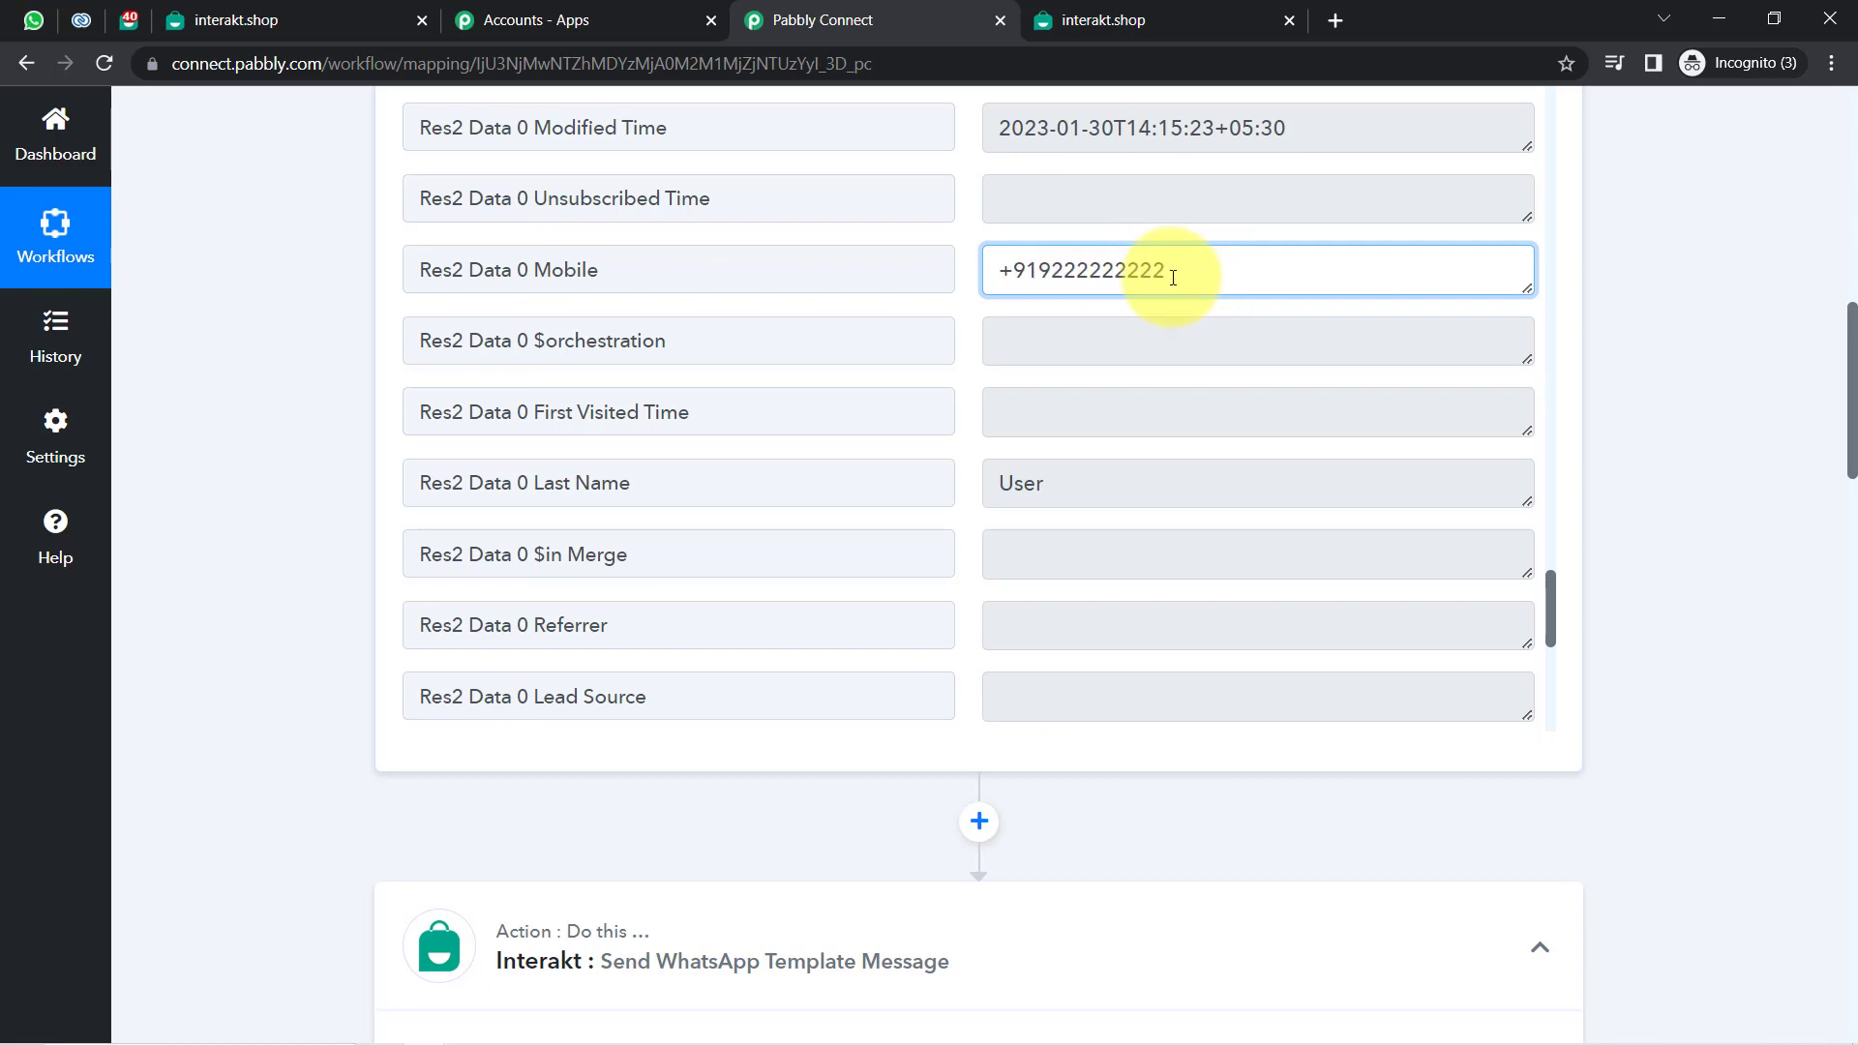
left_click_drag(1177, 278, 1072, 270)
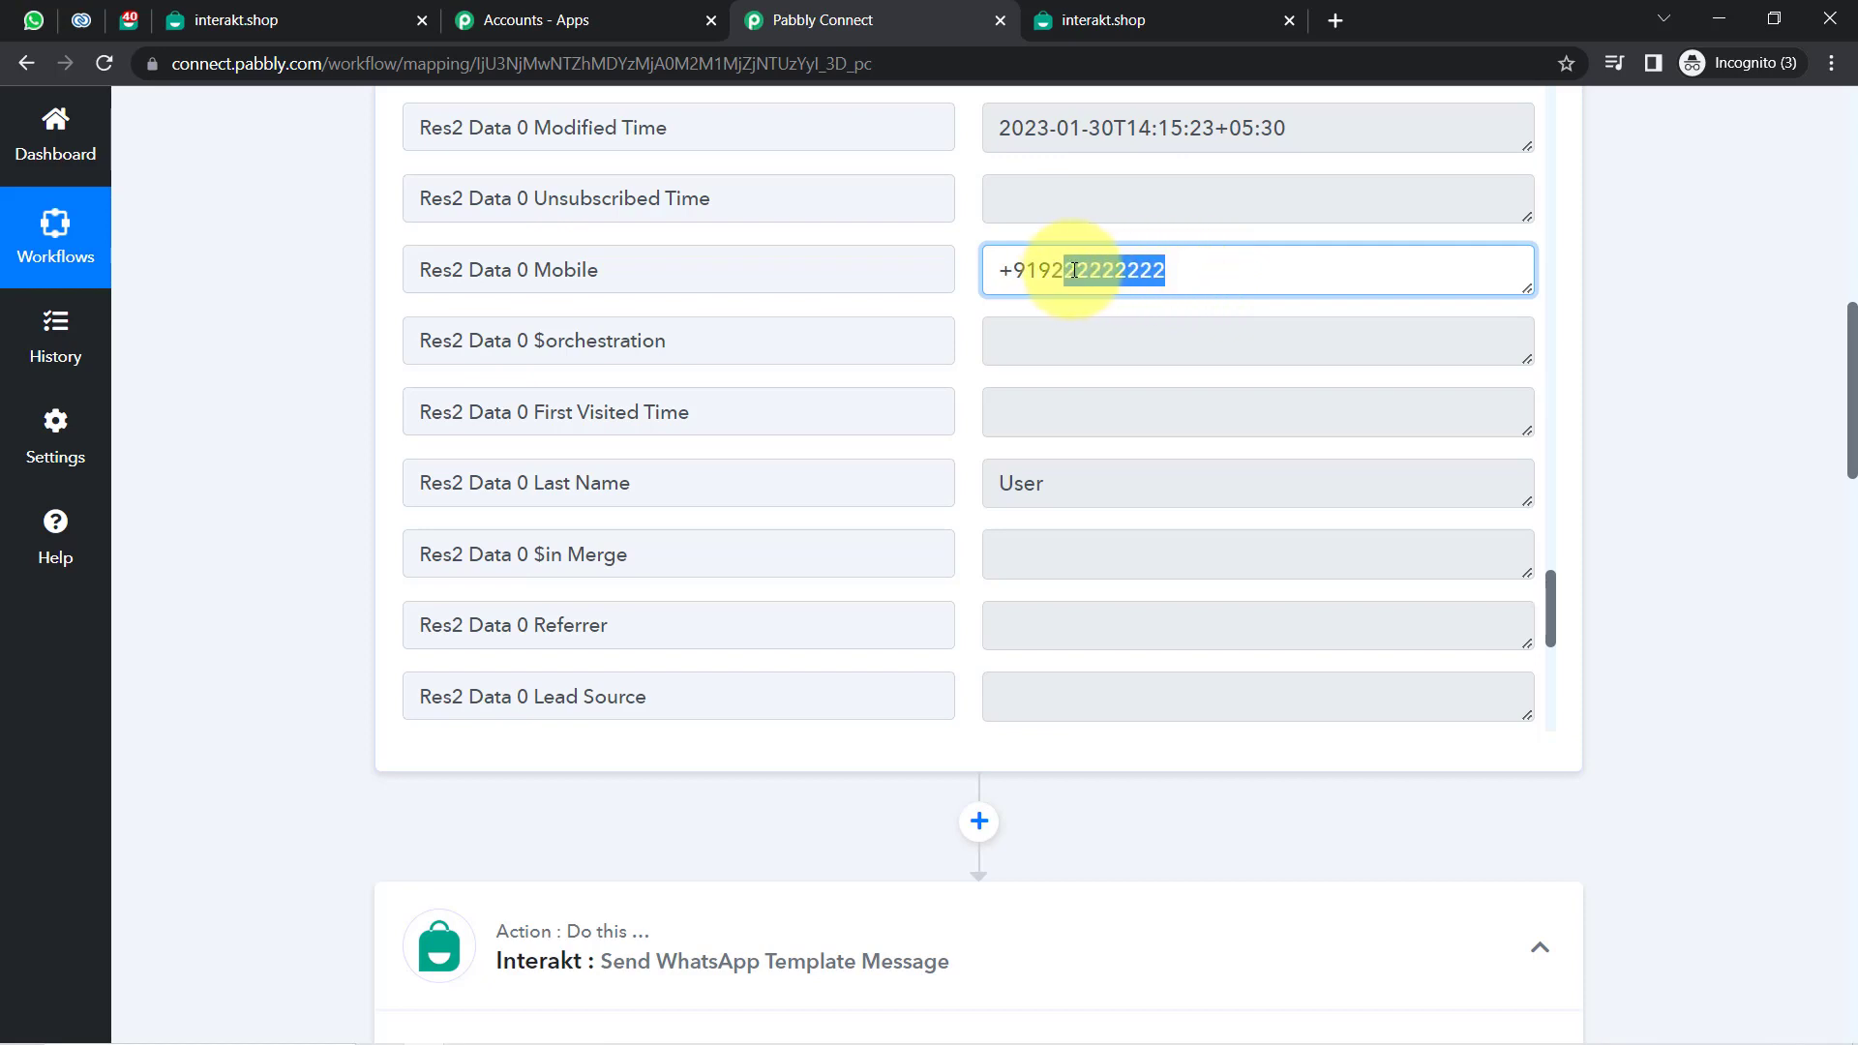
left_click(1008, 275)
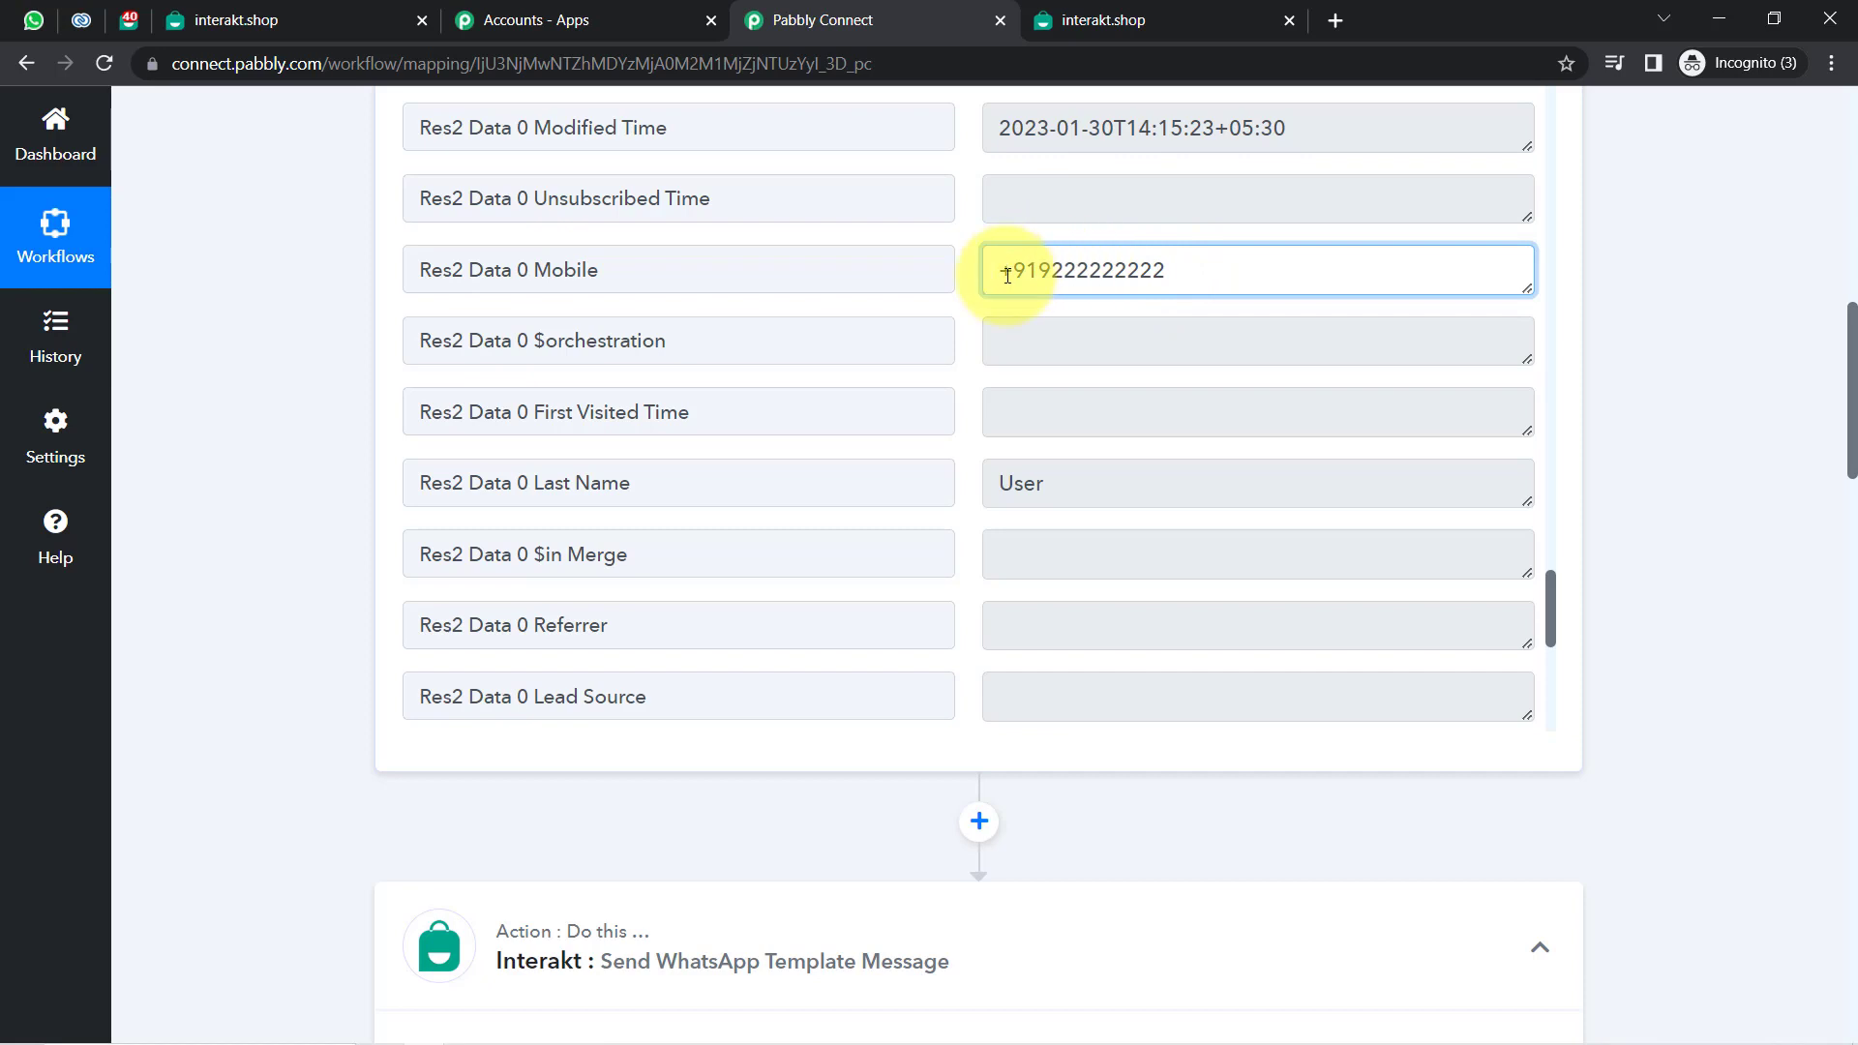
left_click_drag(1007, 275, 1101, 272)
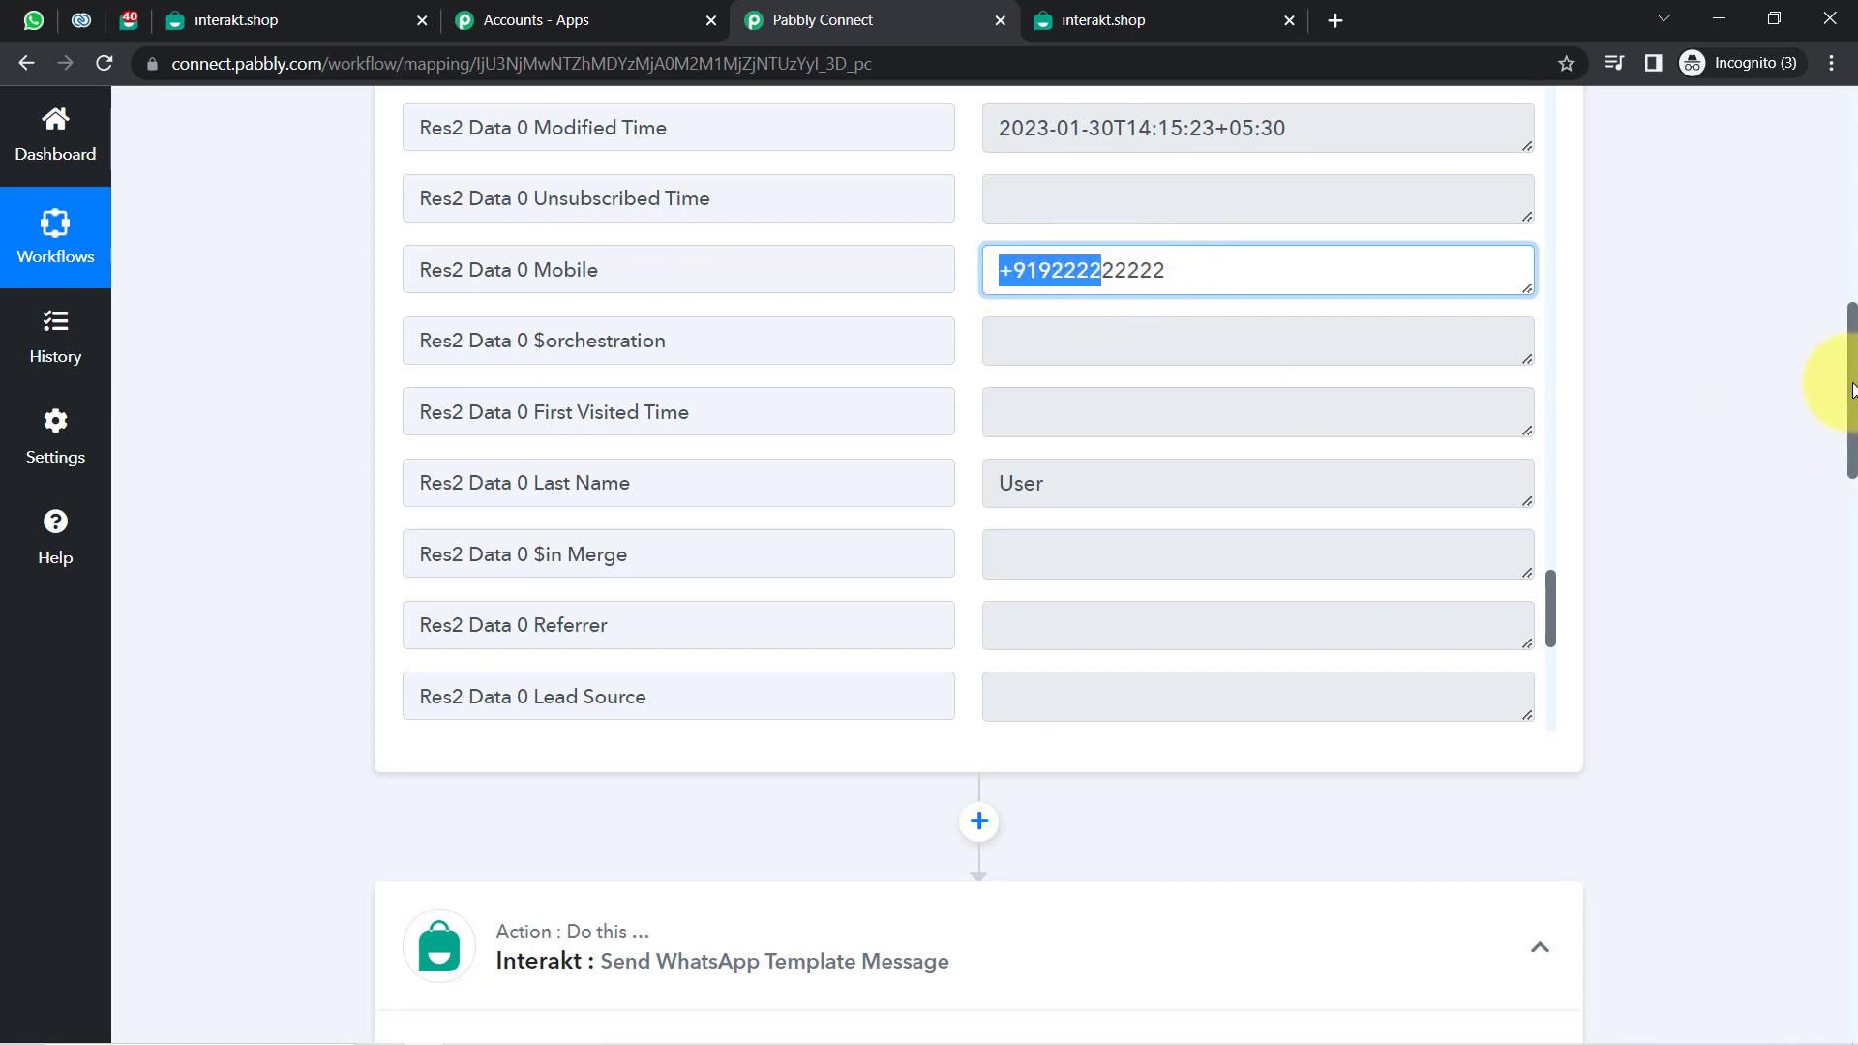
Map the Full Phone Number field to Res2 Data 0 Mobile from the Zoho CRM trigger, searching the data for +91.
scroll(1854, 392, "down", 1)
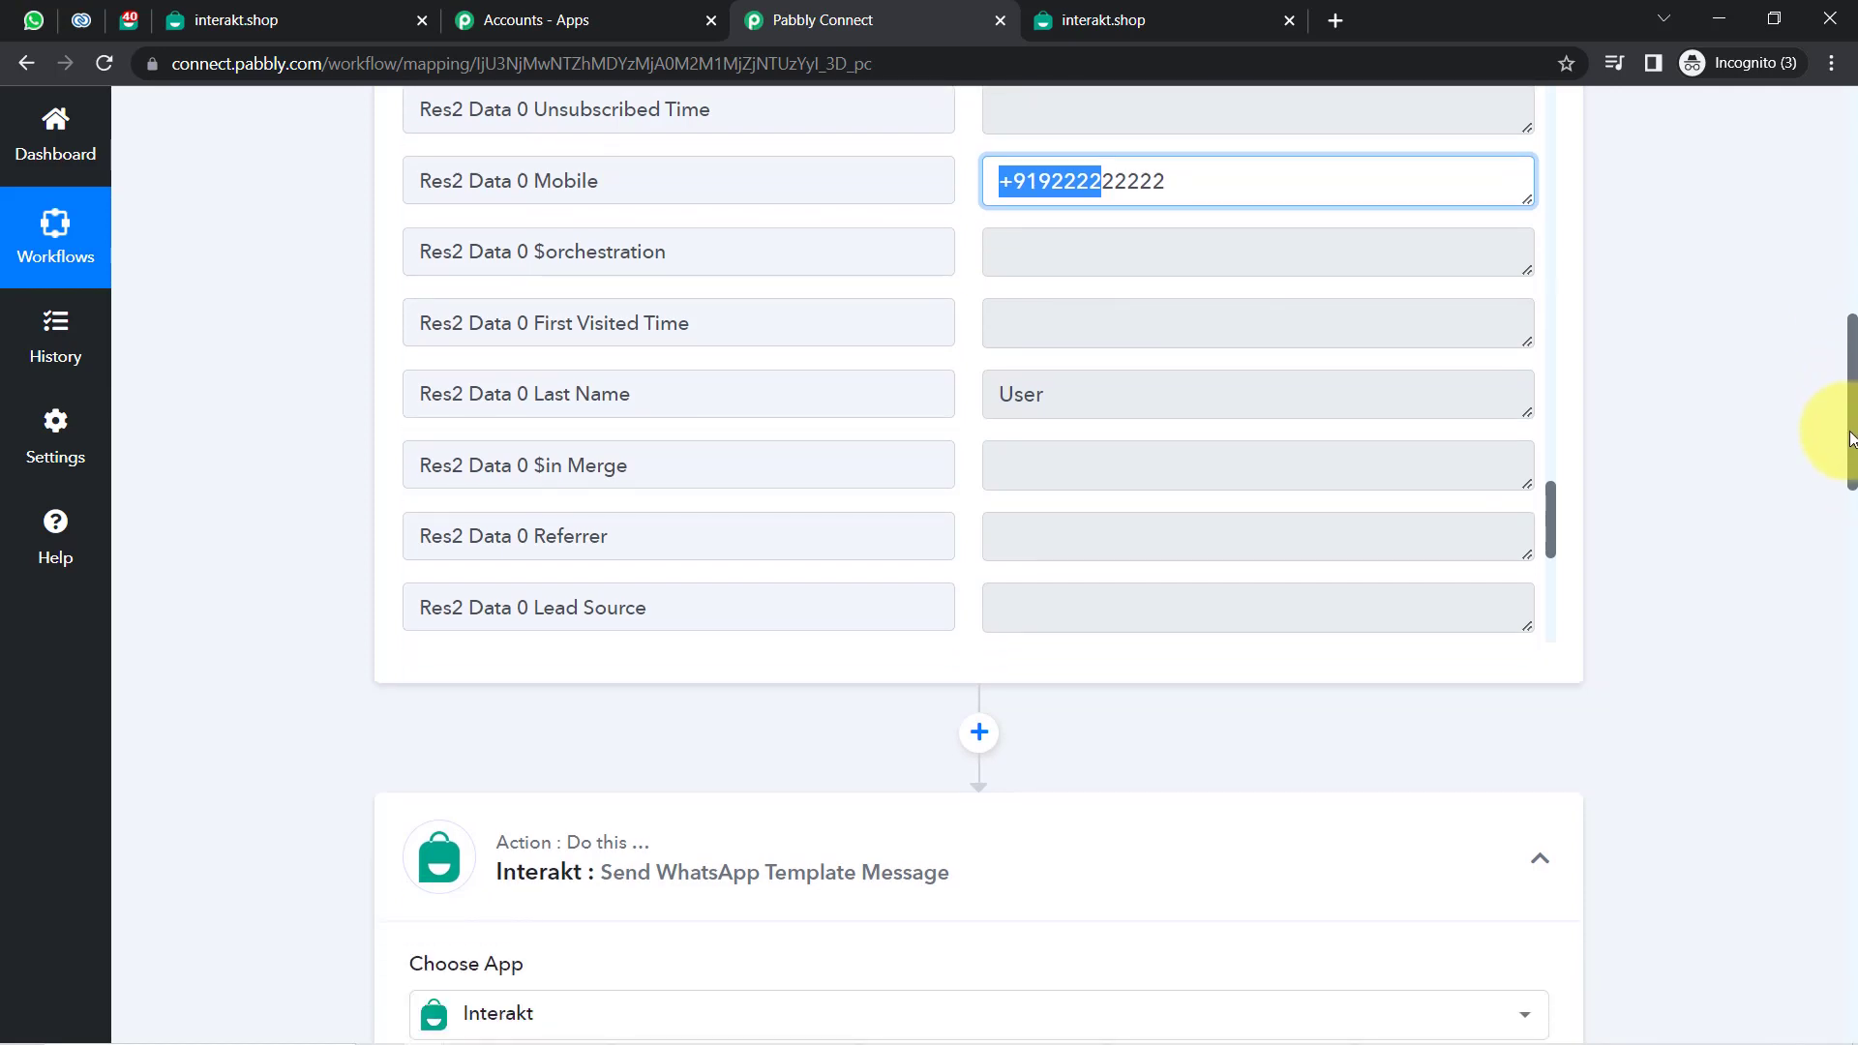
scroll(1839, 407, "down", 1)
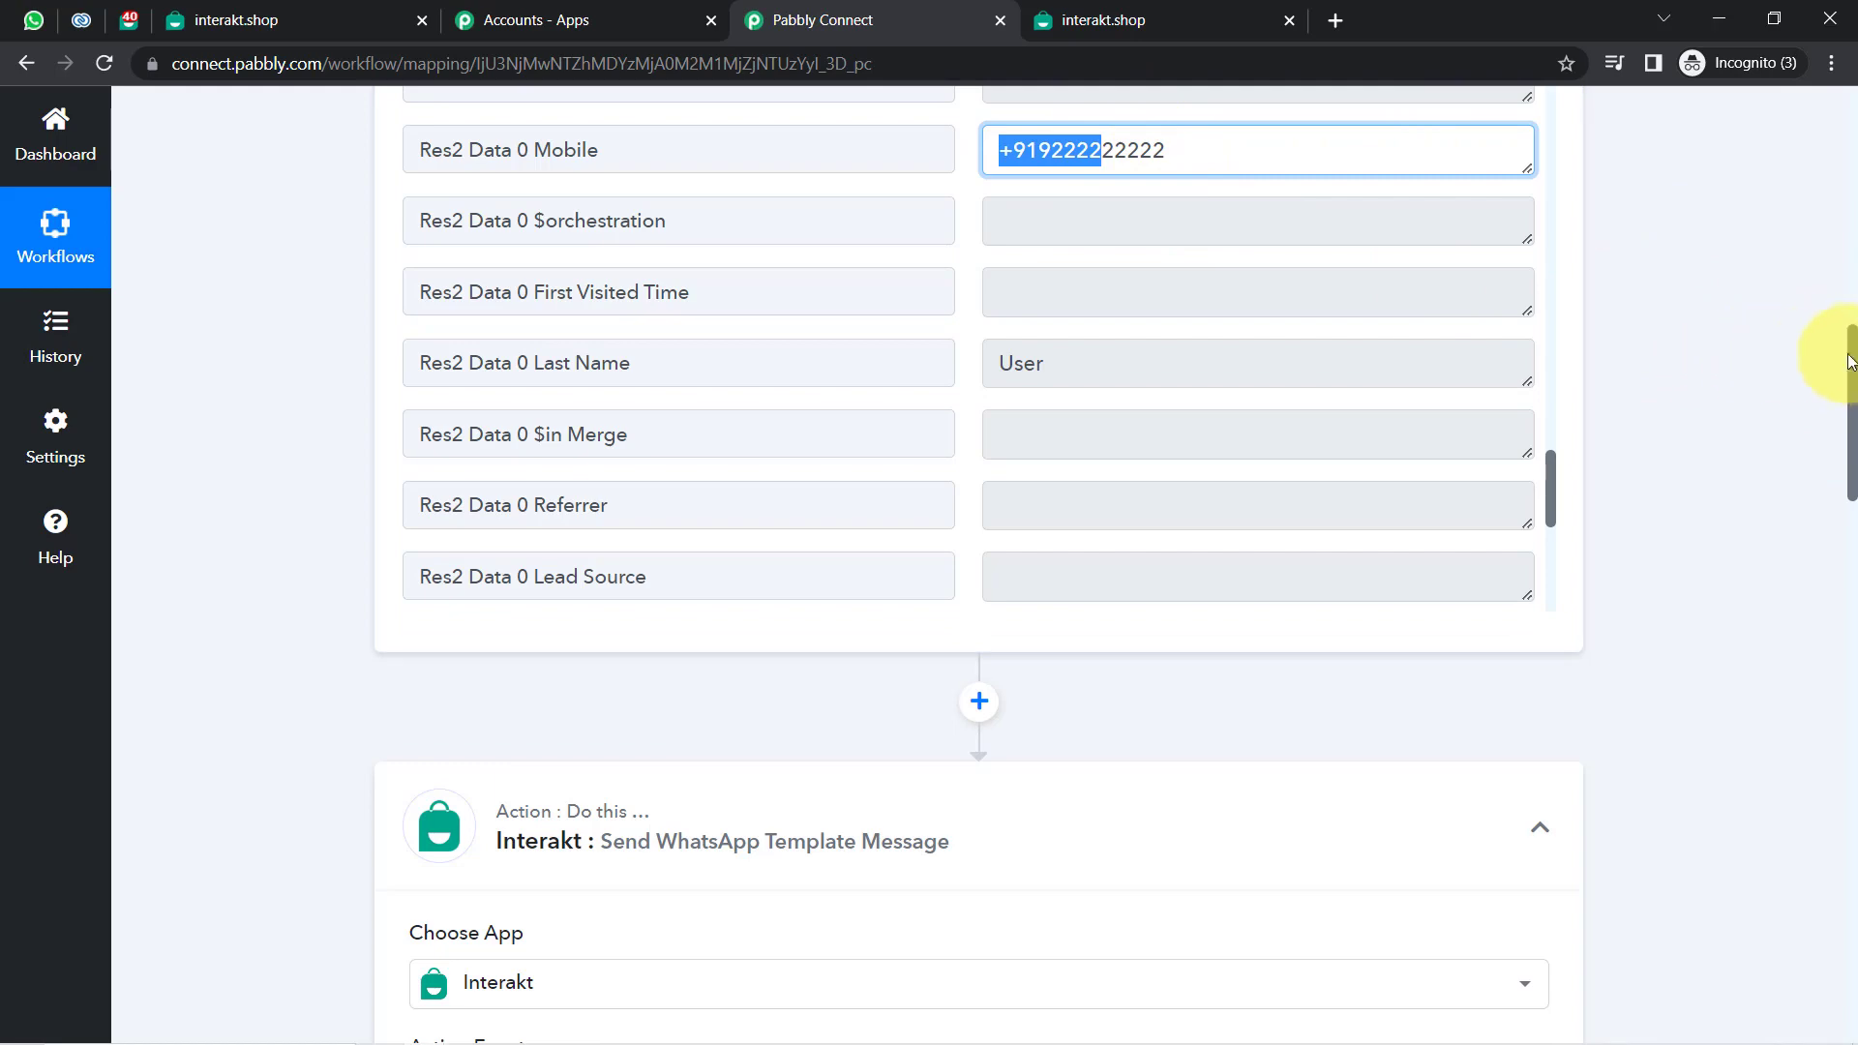
left_click_drag(1853, 368, 1823, 618)
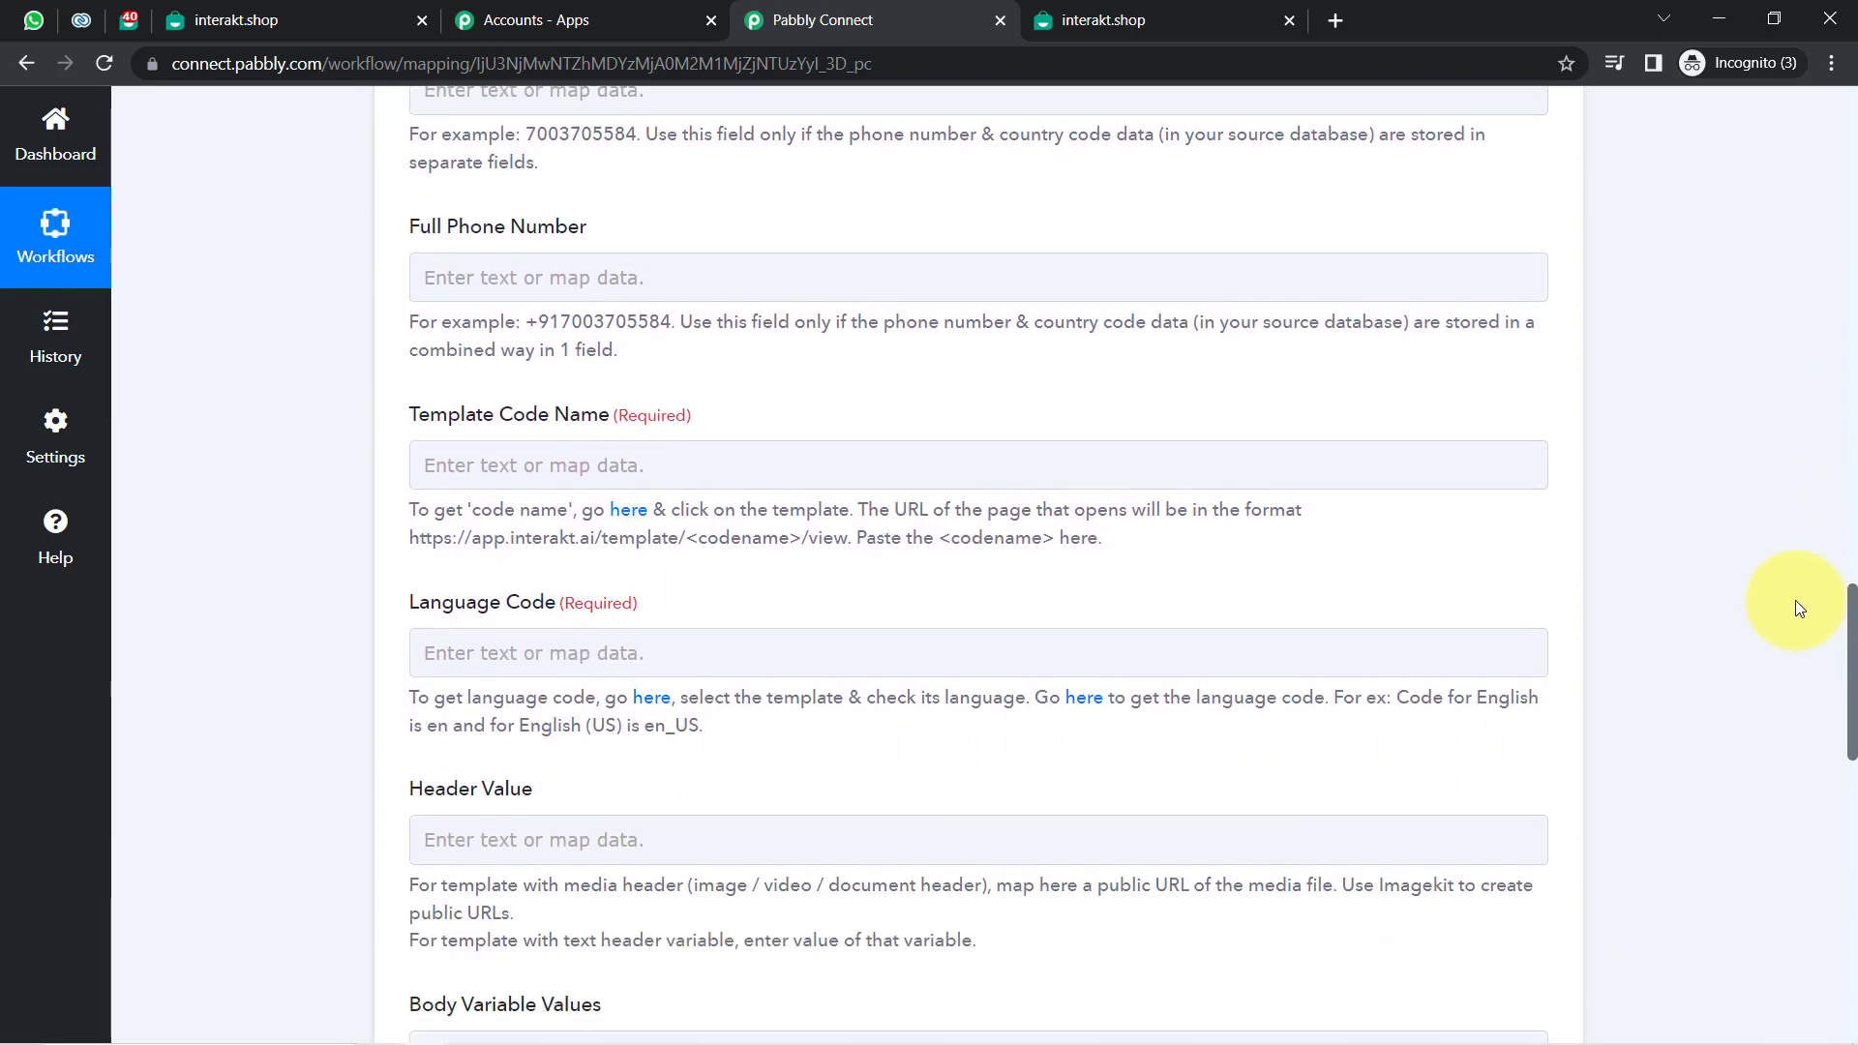
left_click(503, 278)
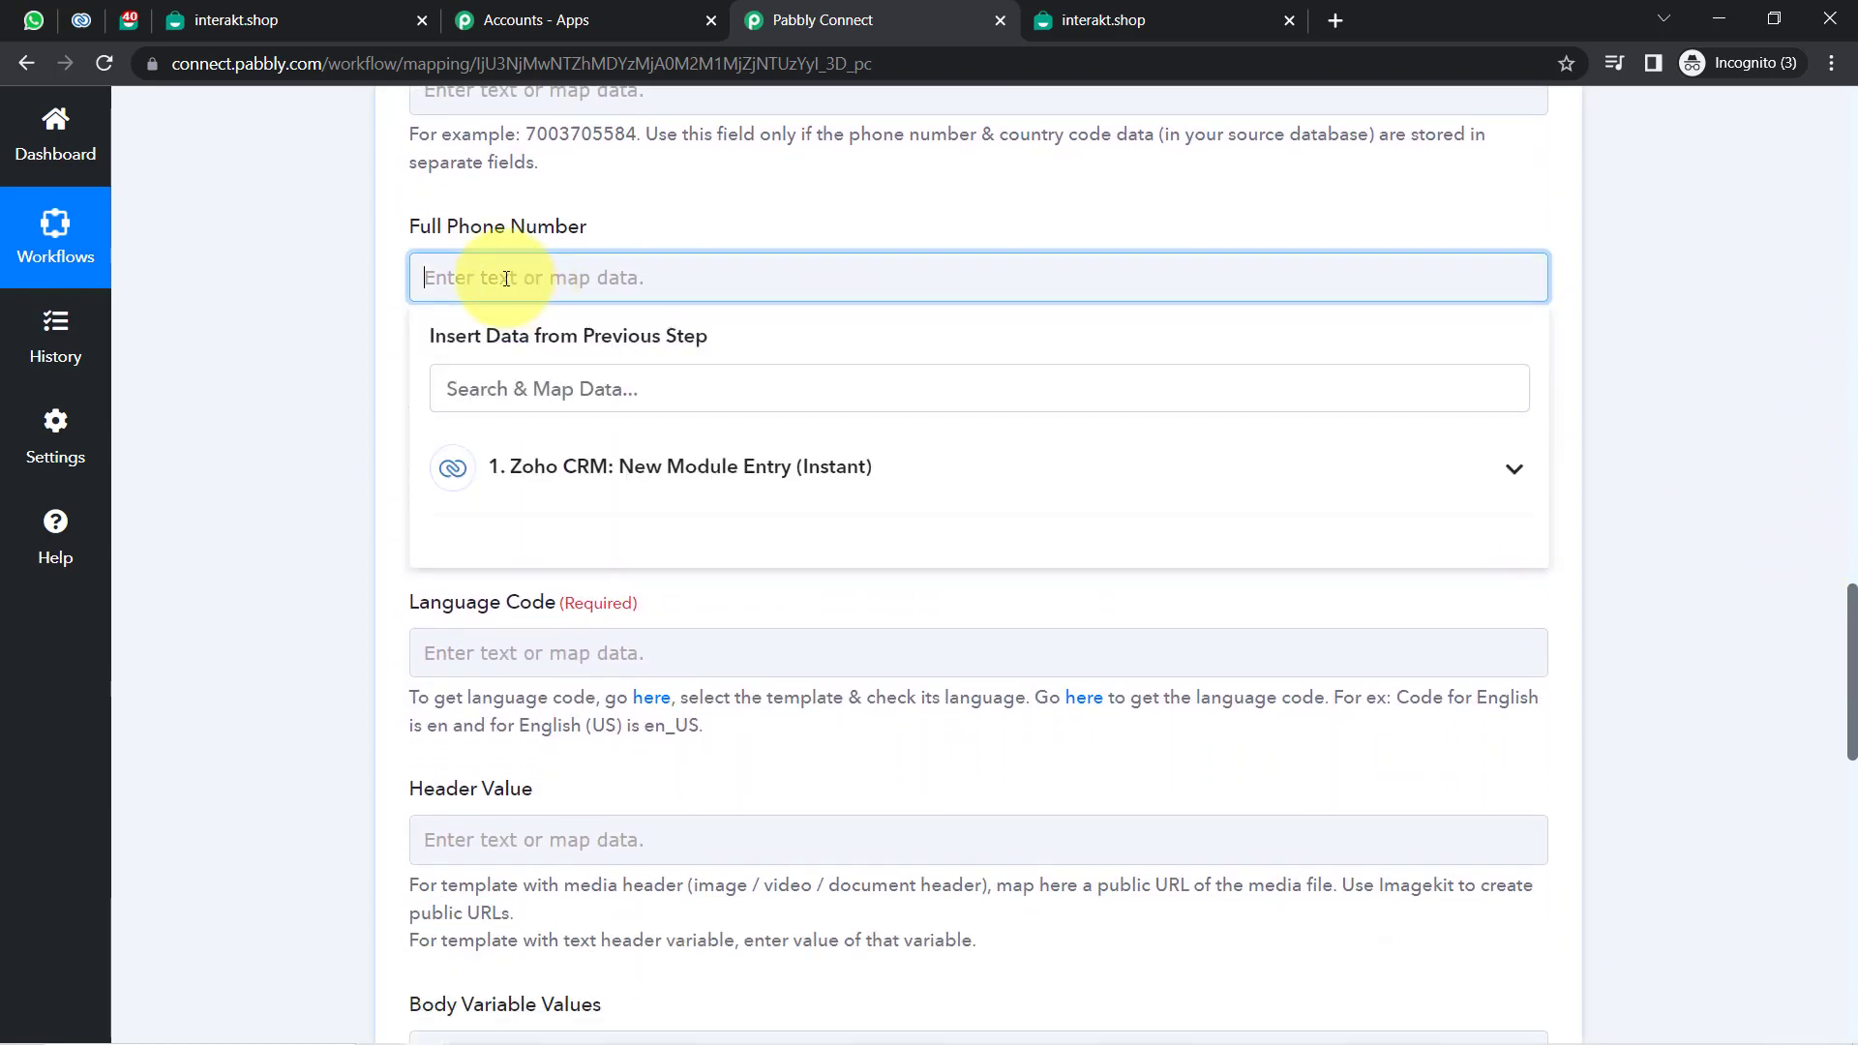
left_click(581, 468)
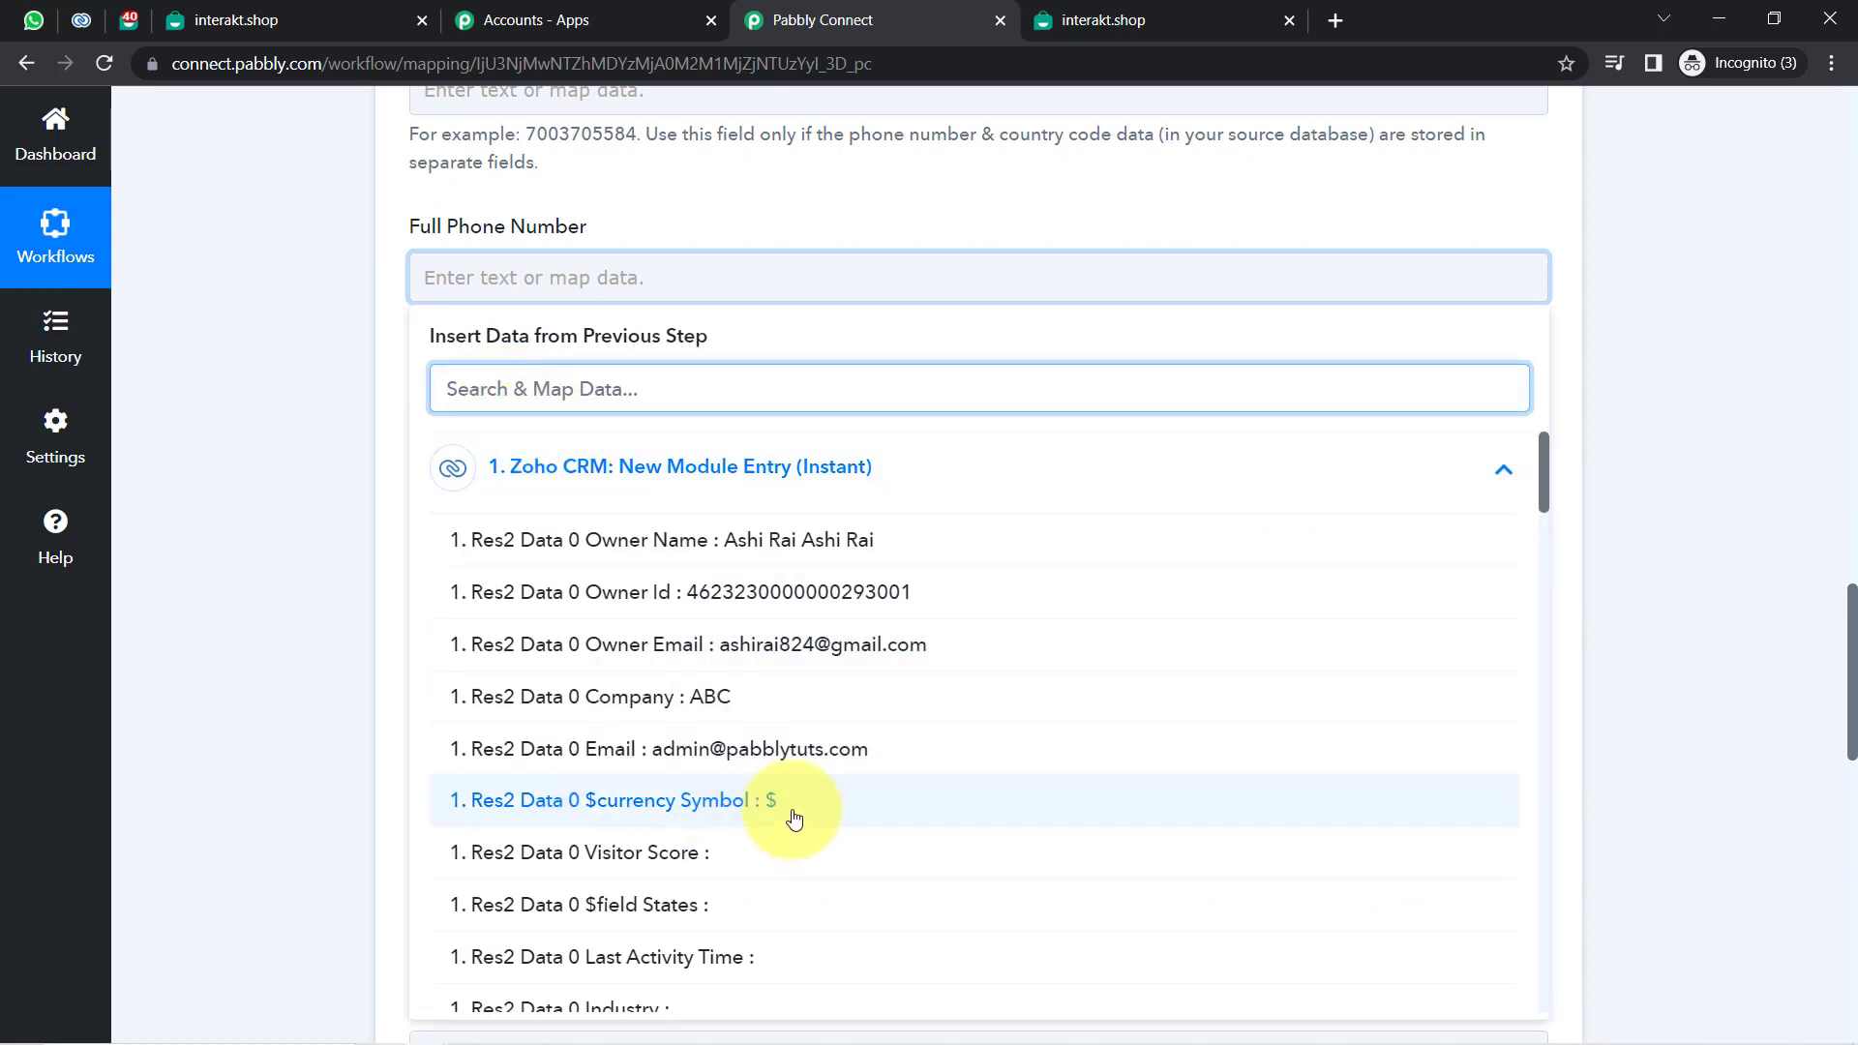
type("+91")
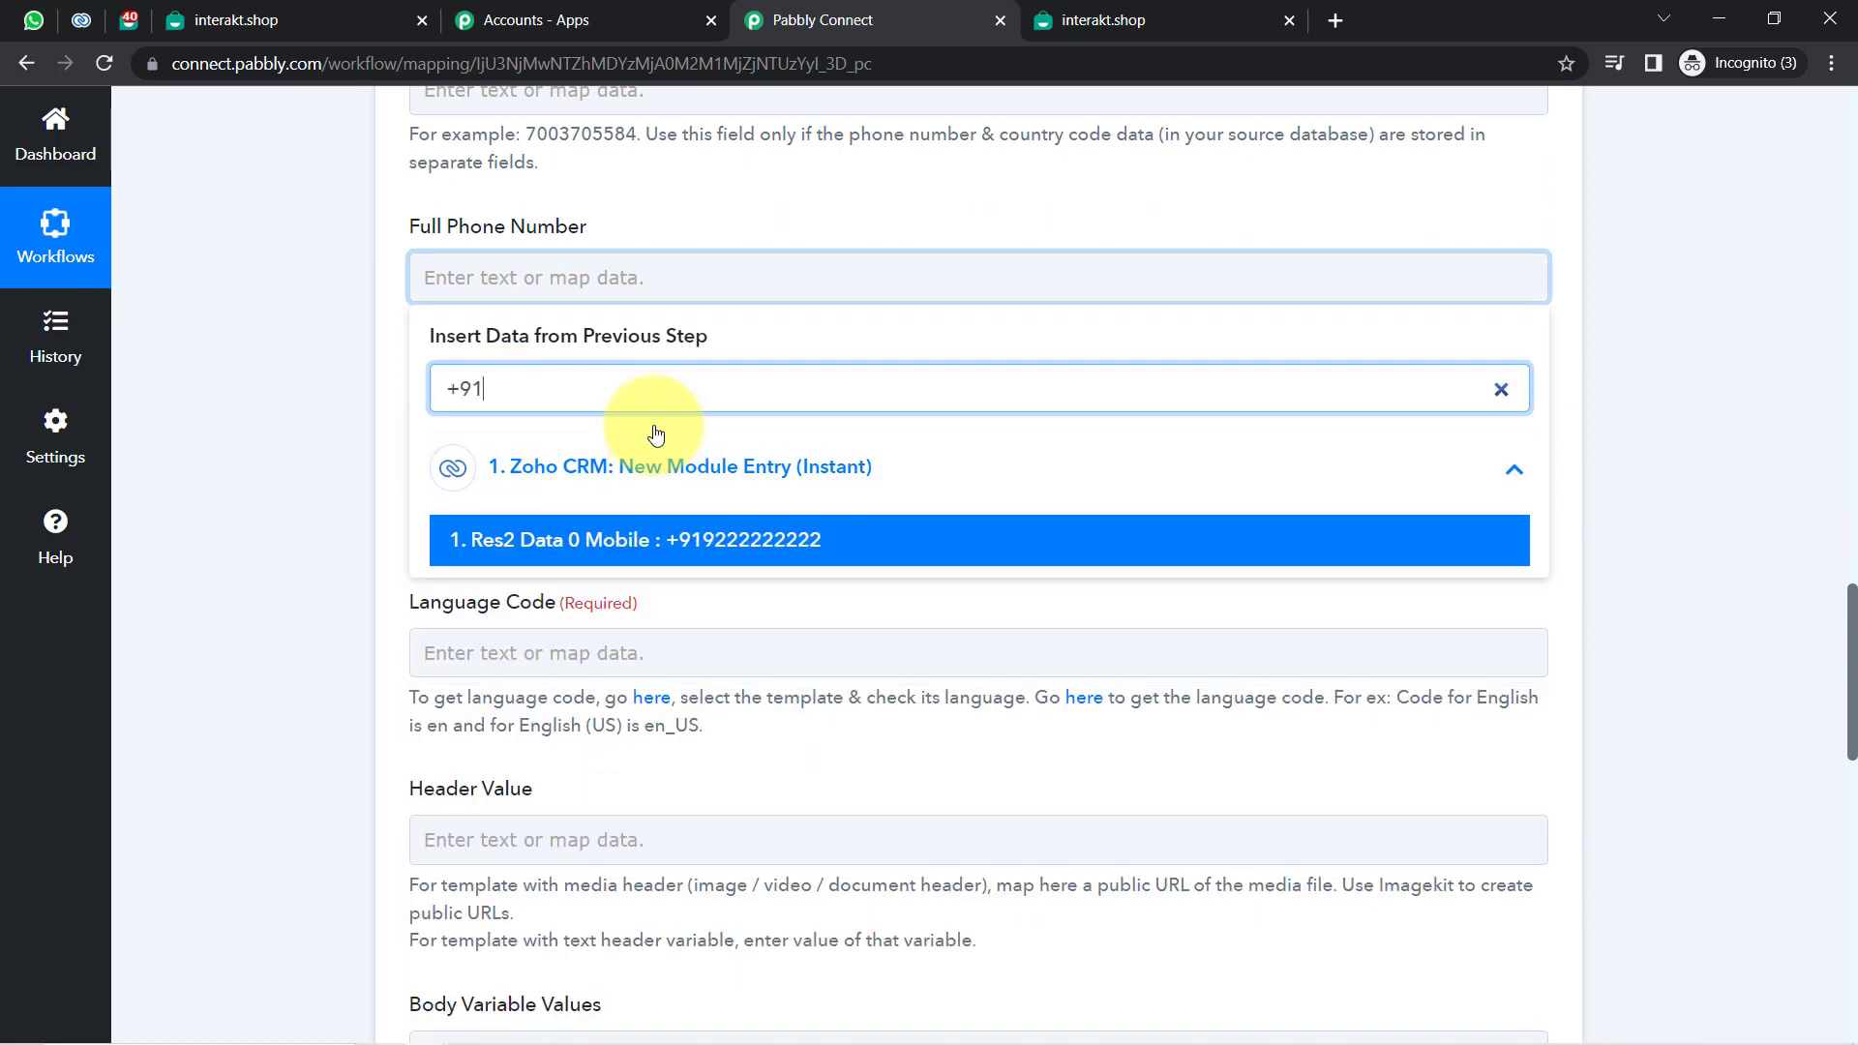
left_click(609, 542)
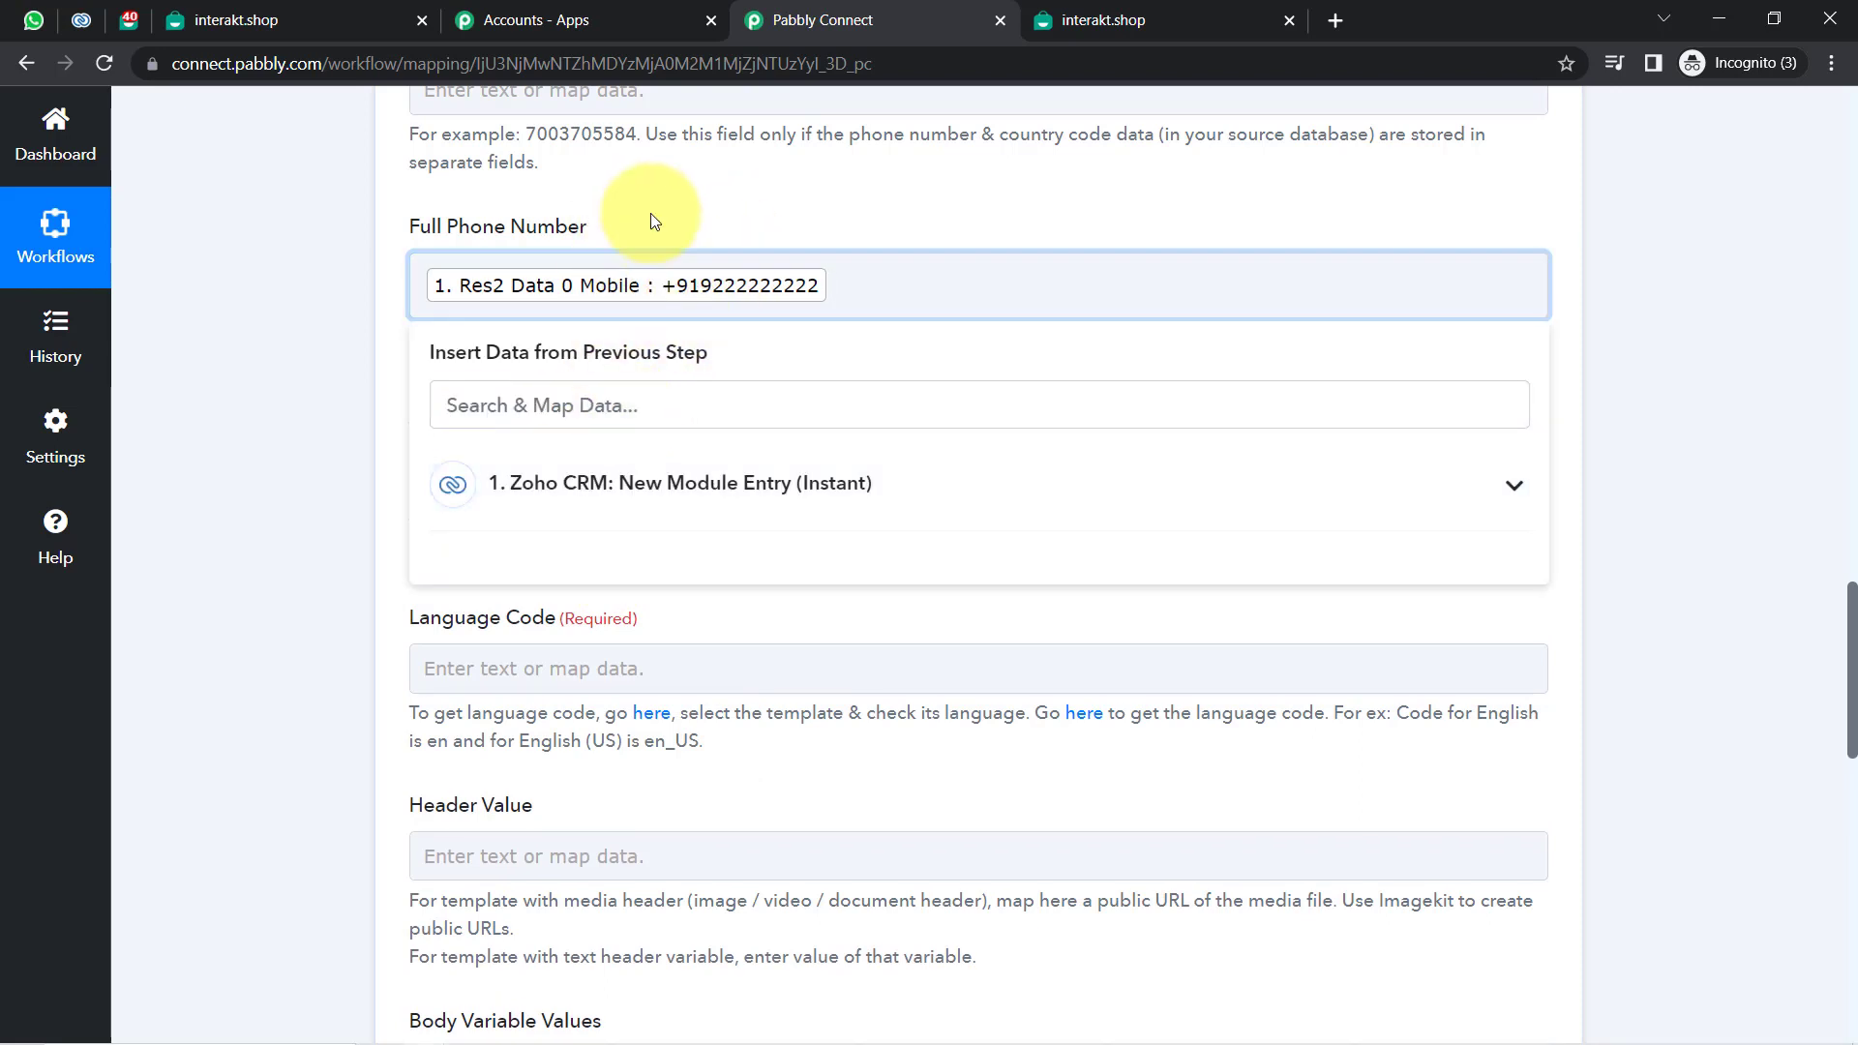
left_click(350, 403)
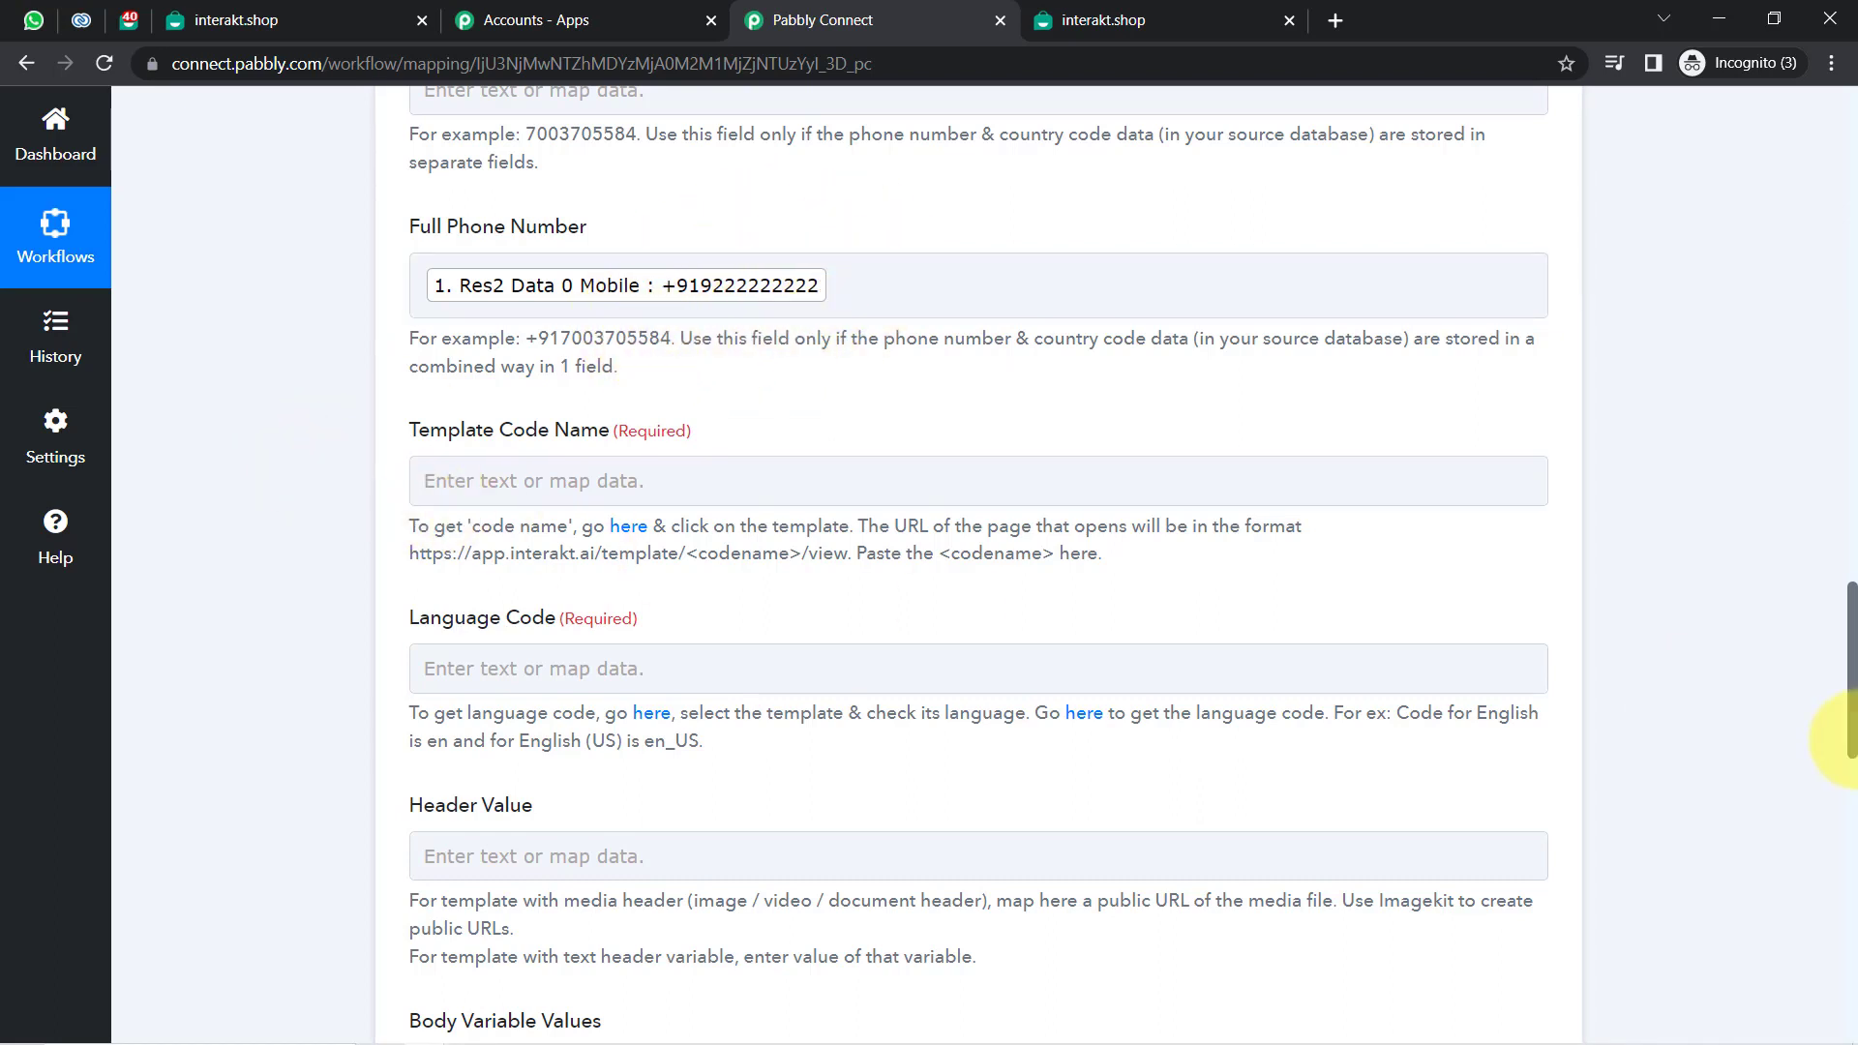
Review the Template Code Name field, then switch to Interakt and open its WhatsApp Templates page.
scroll(1853, 687, "down", 2)
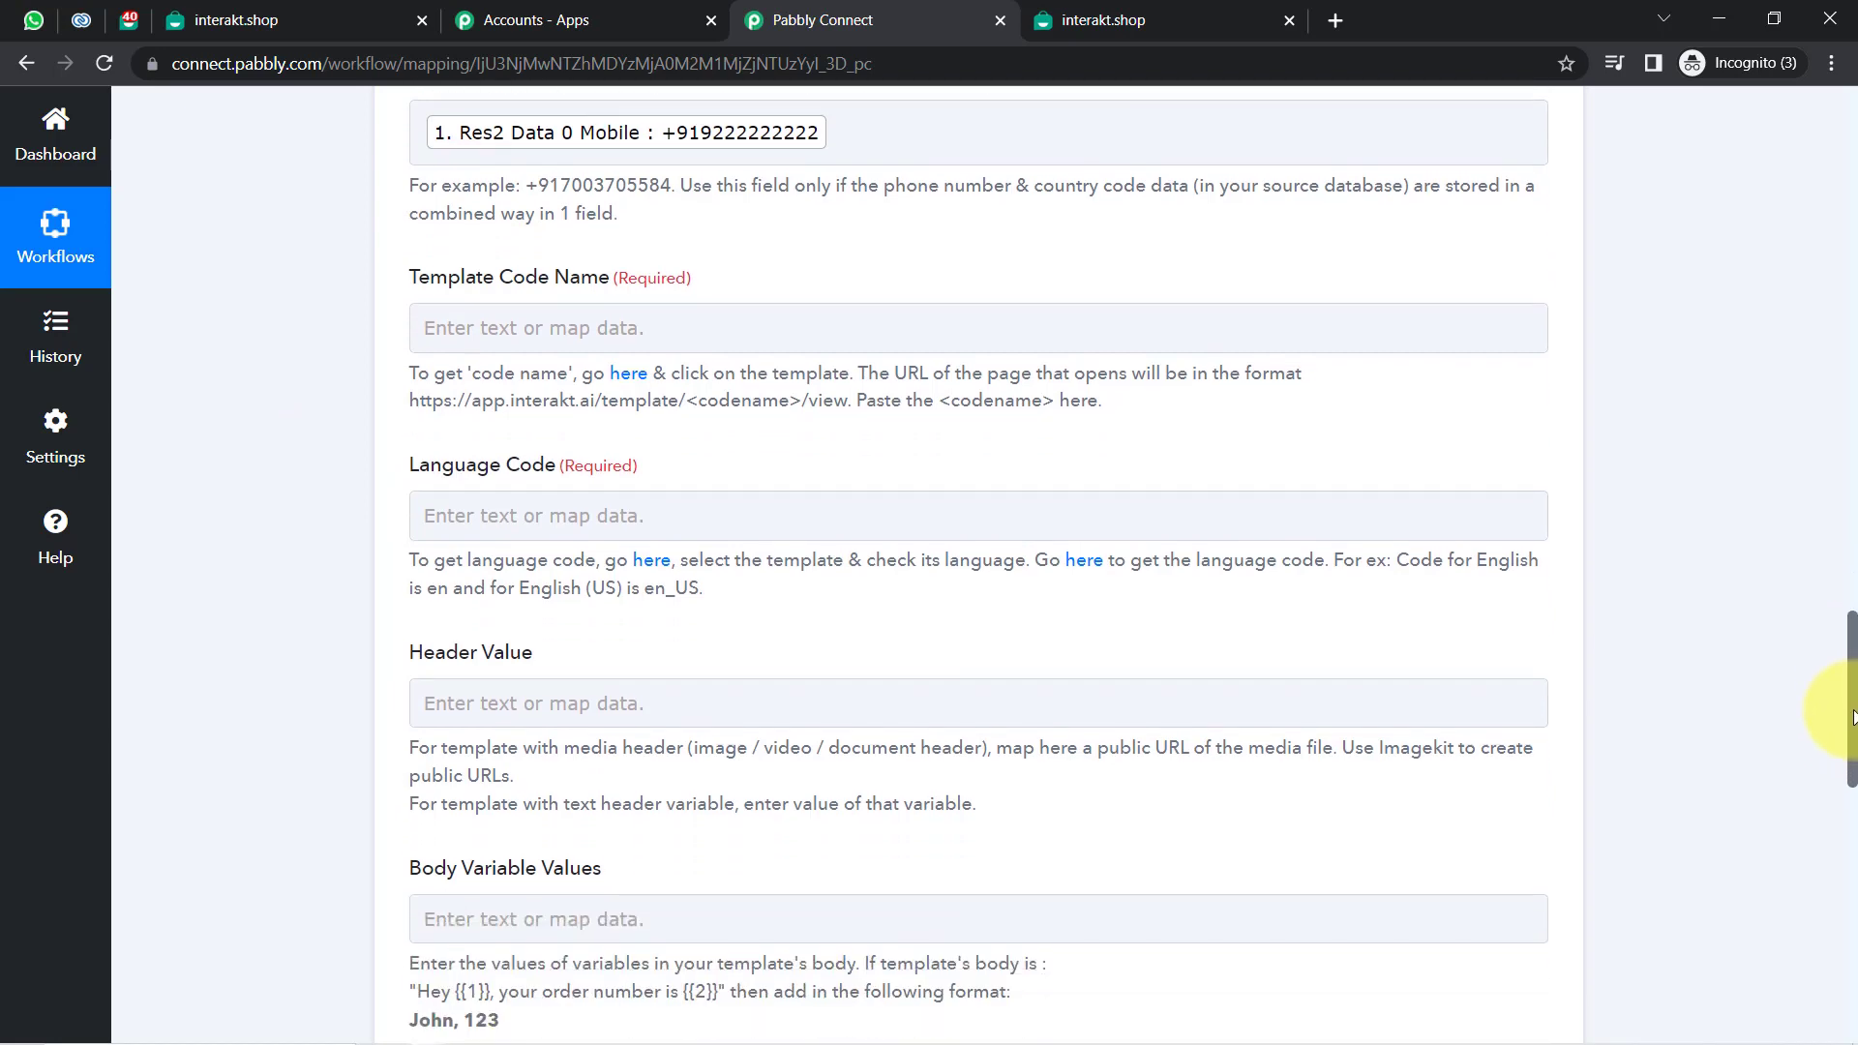
double_click(523, 278)
left_click(455, 276)
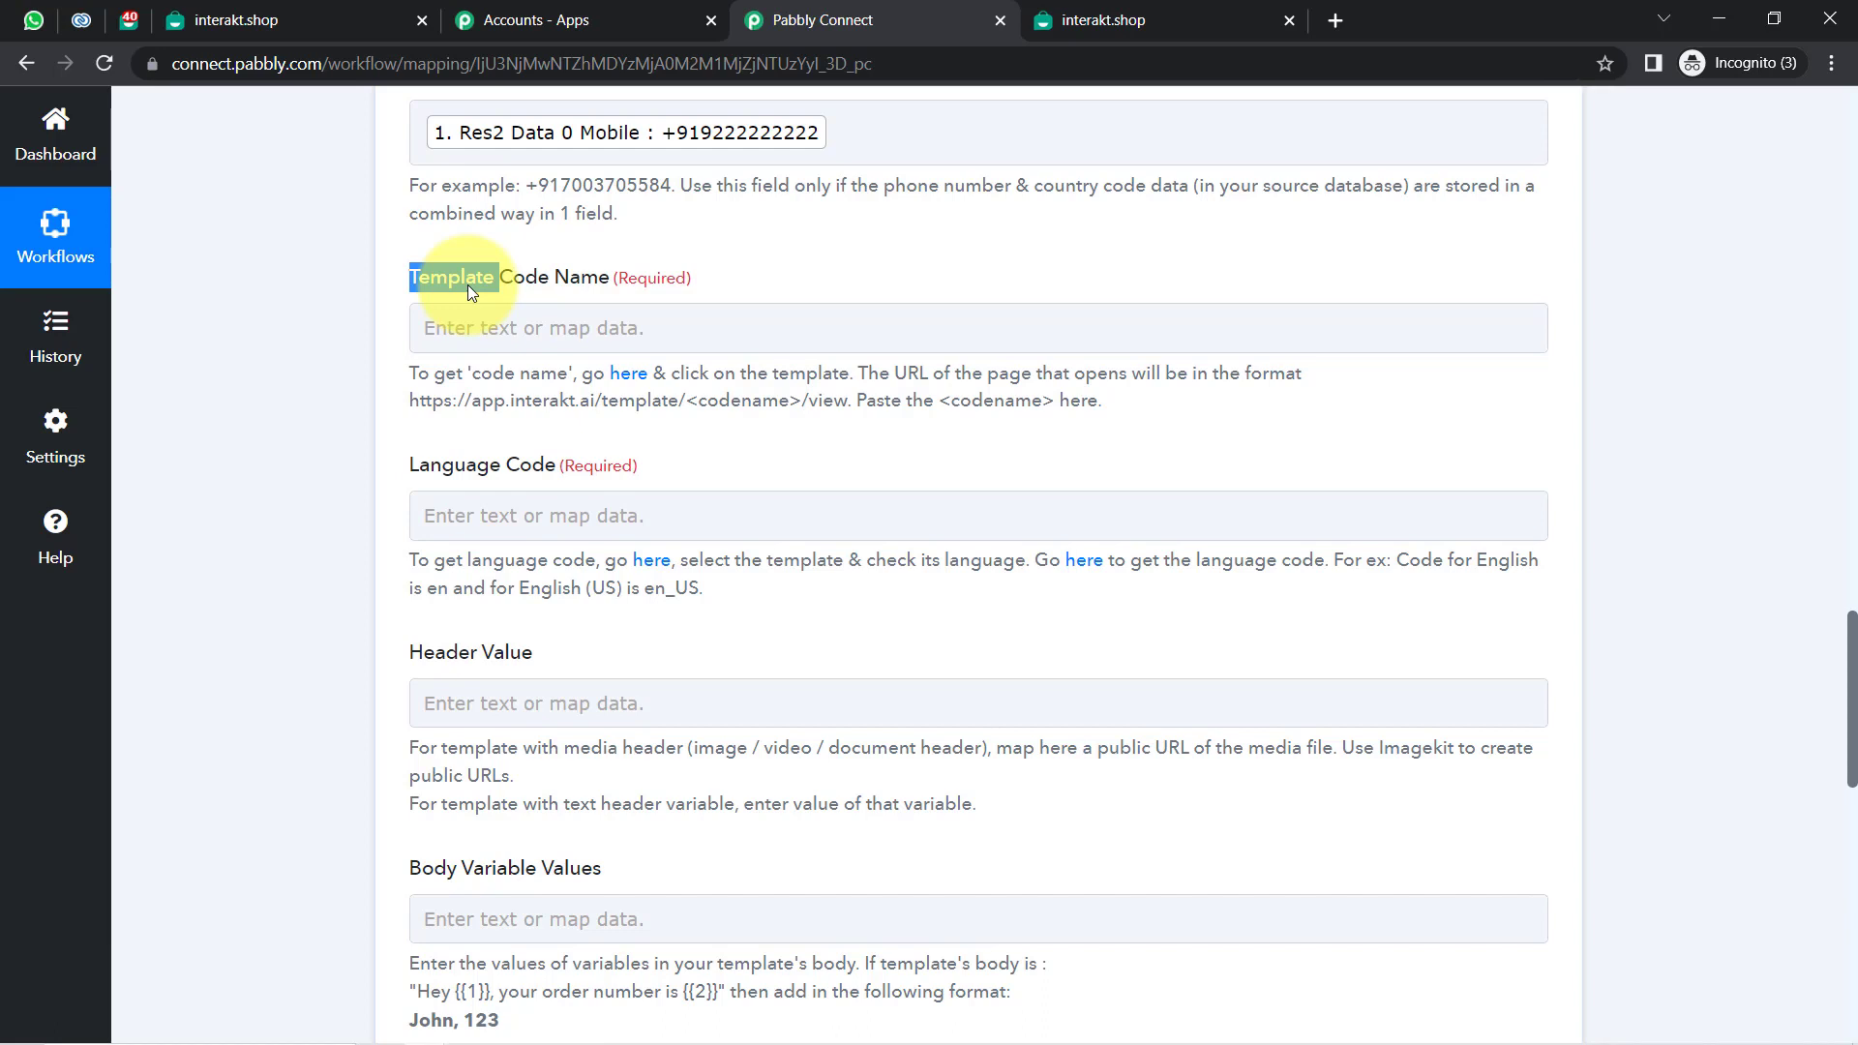
left_click(126, 20)
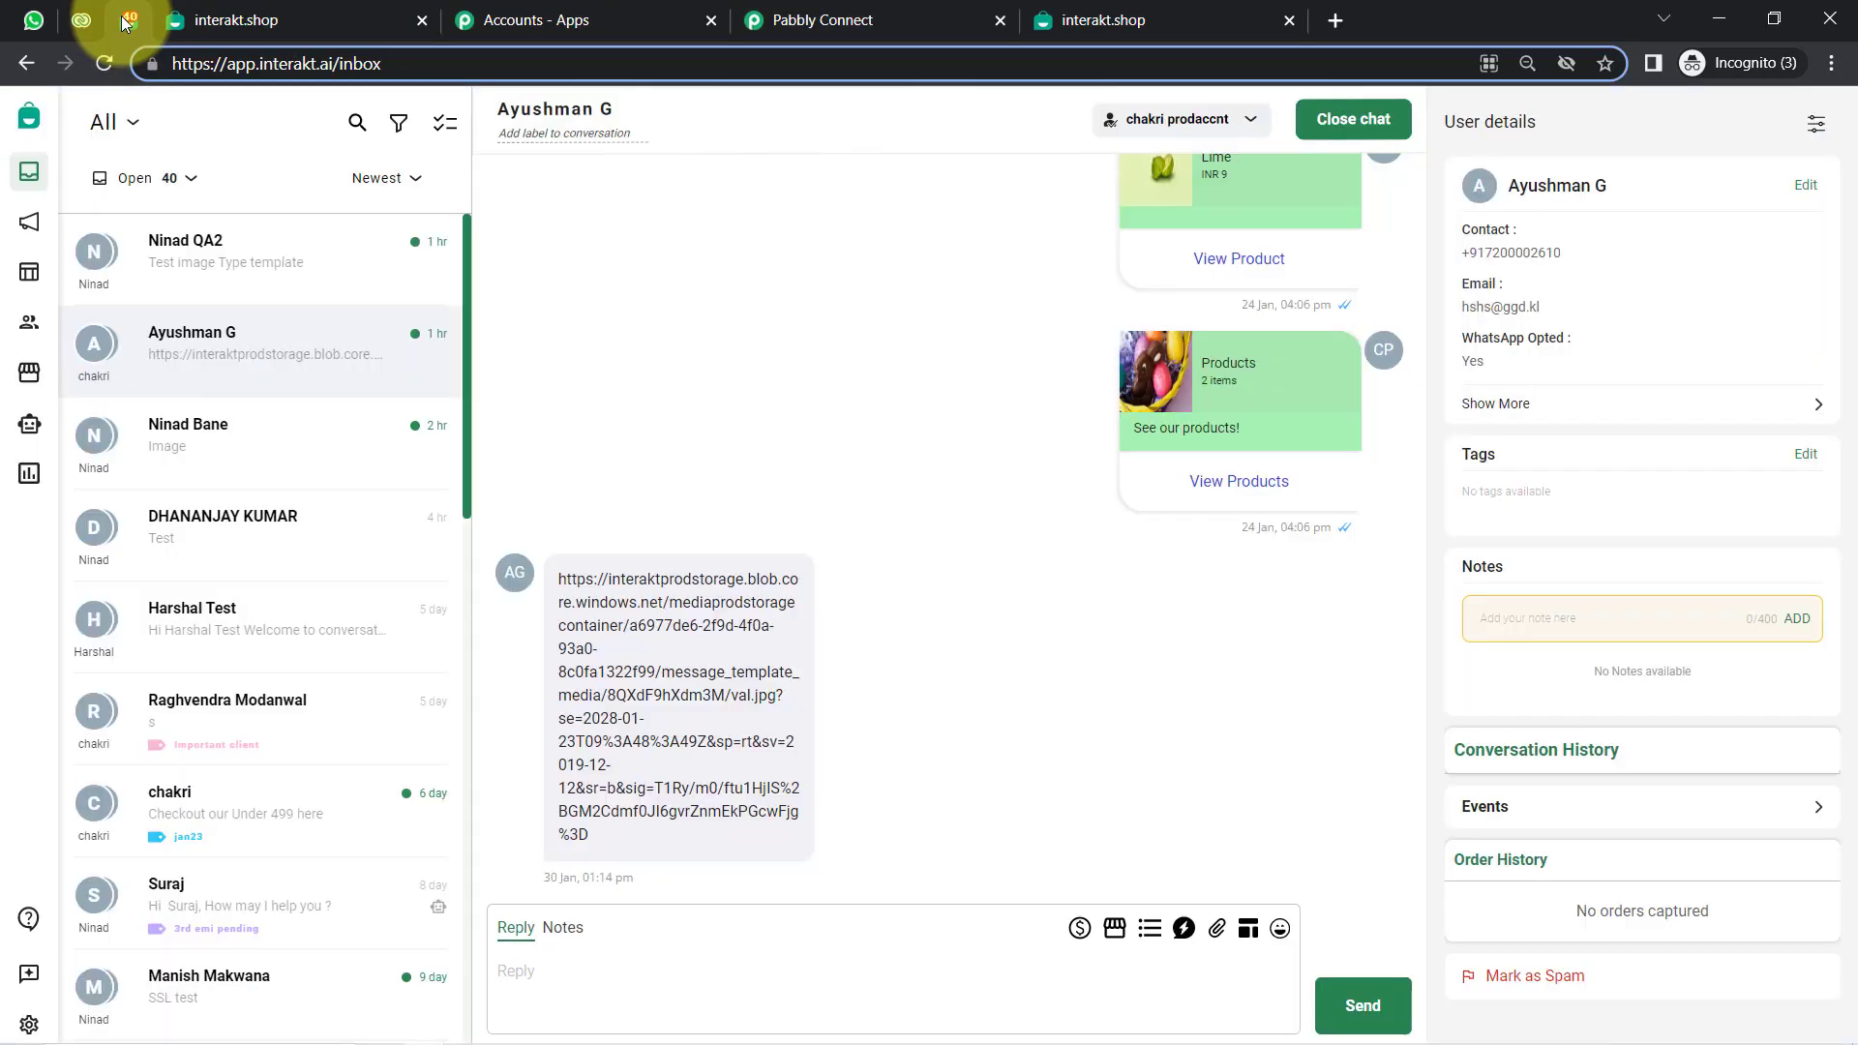
left_click(24, 286)
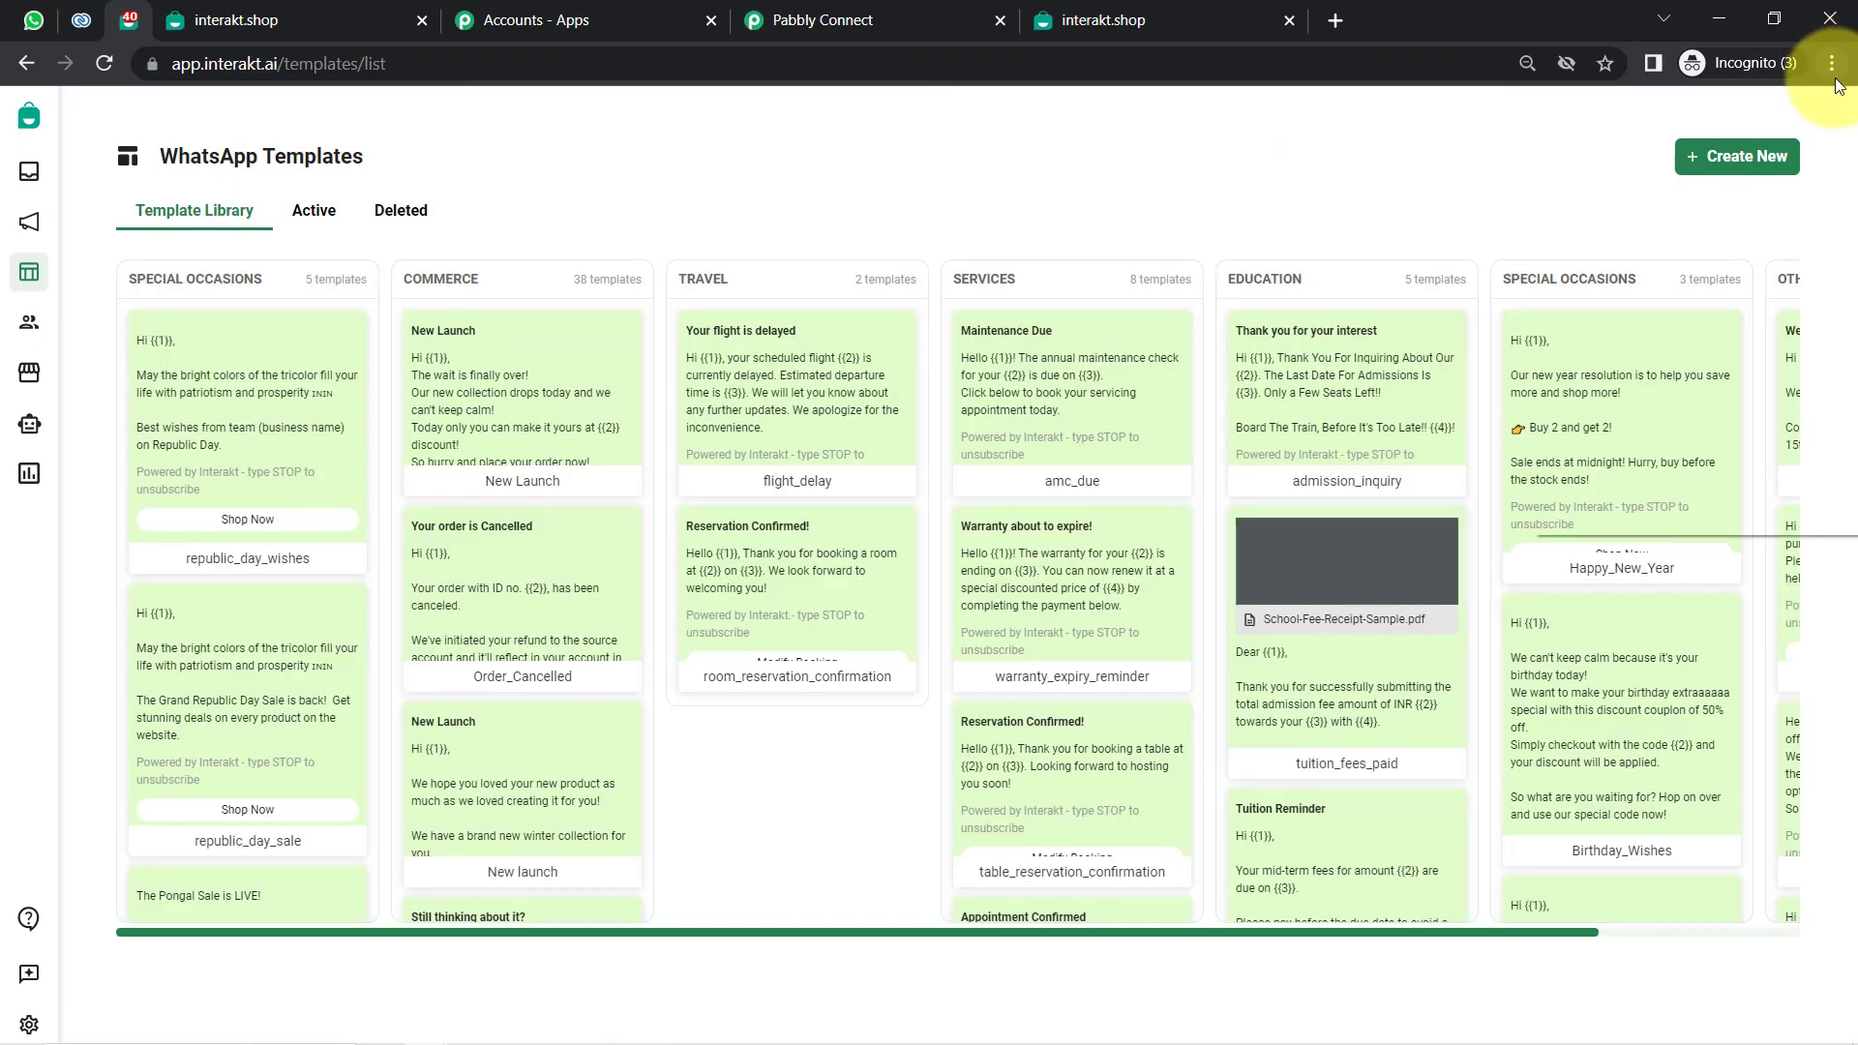
Set the browser zoom of the WhatsApp Templates page to 110%.
left_click(1832, 63)
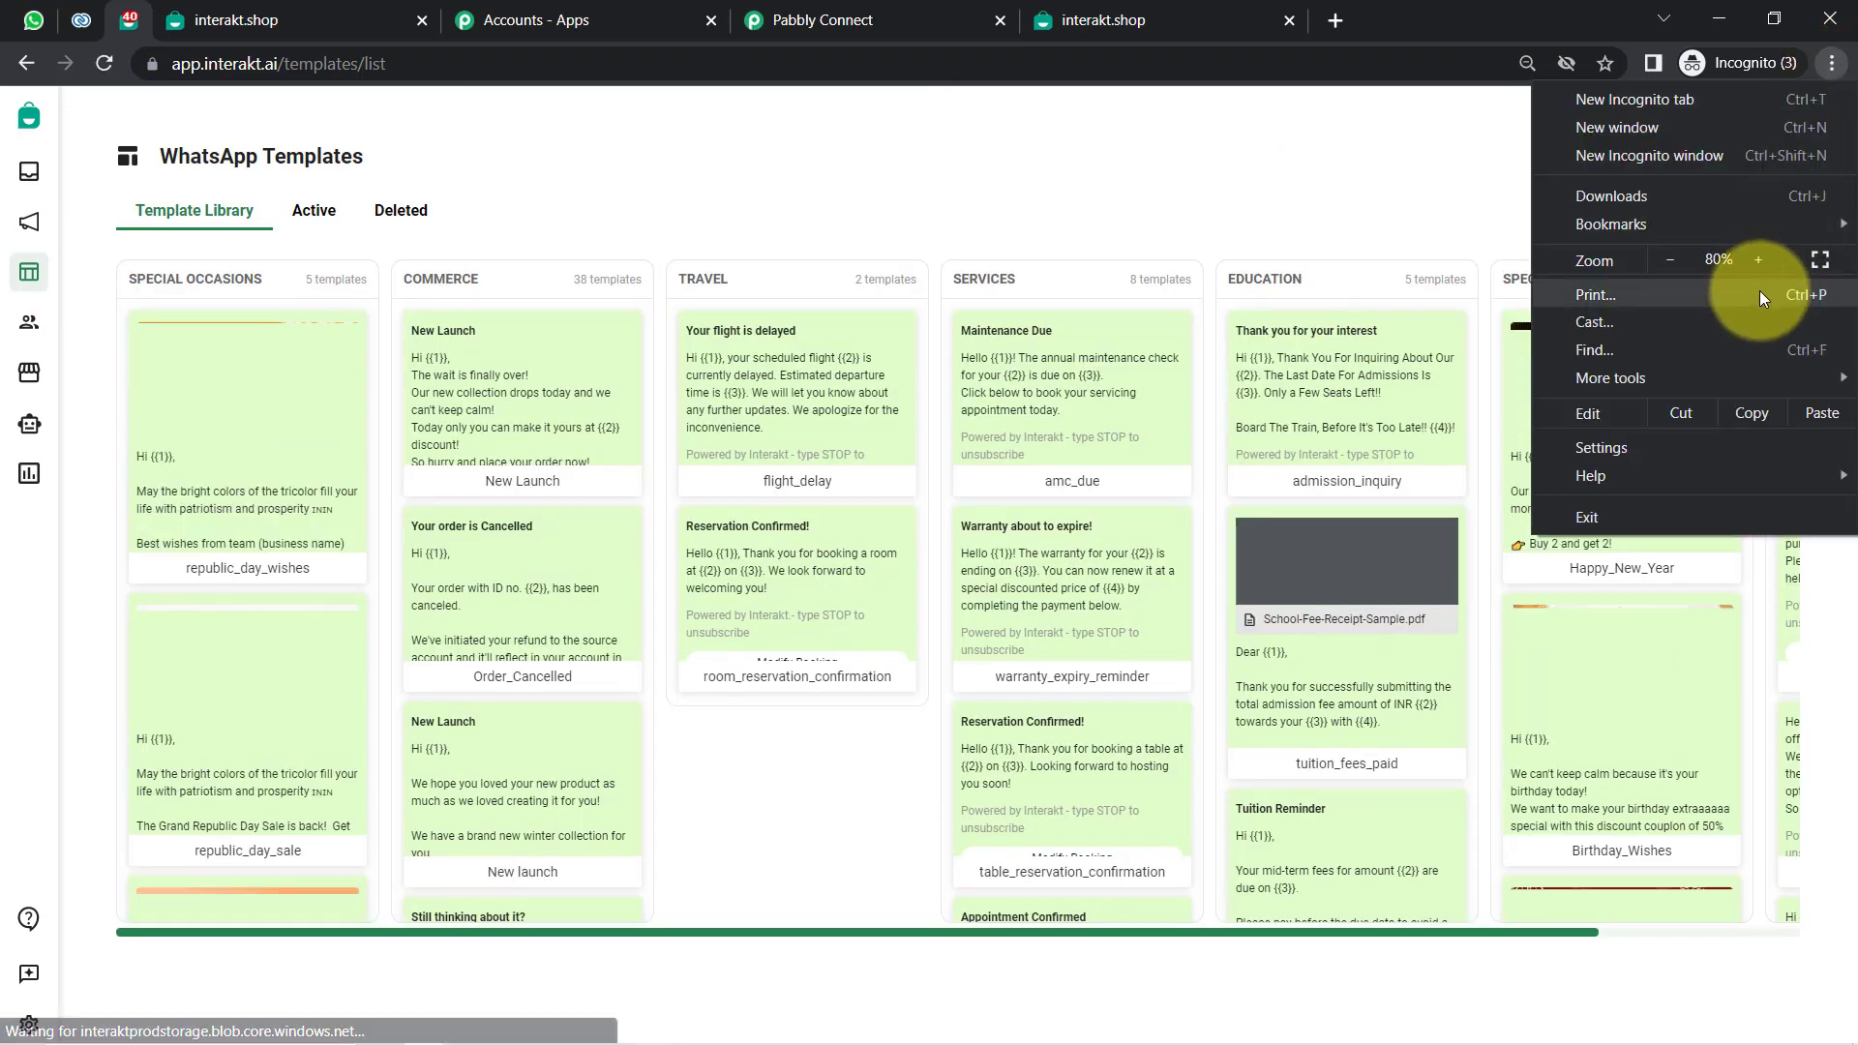
left_click(1759, 260)
left_click(1759, 259)
left_click(1759, 259)
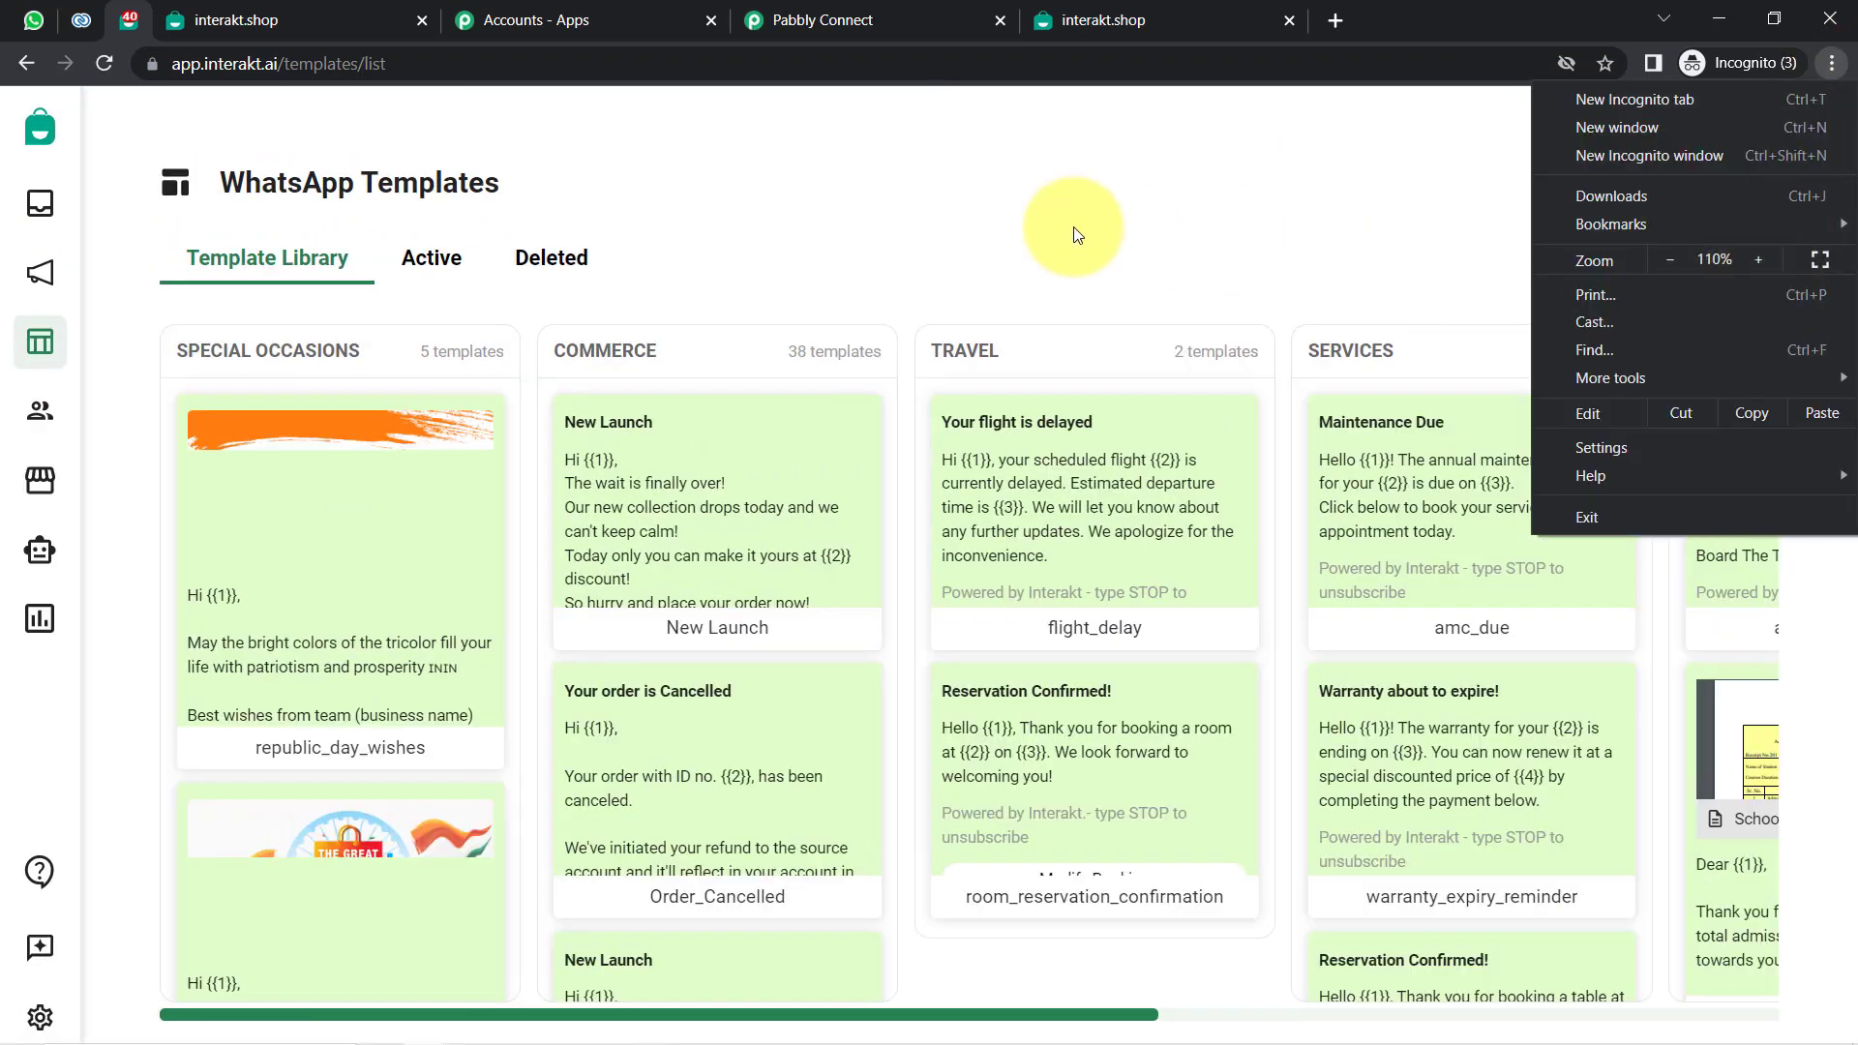
left_click(1078, 235)
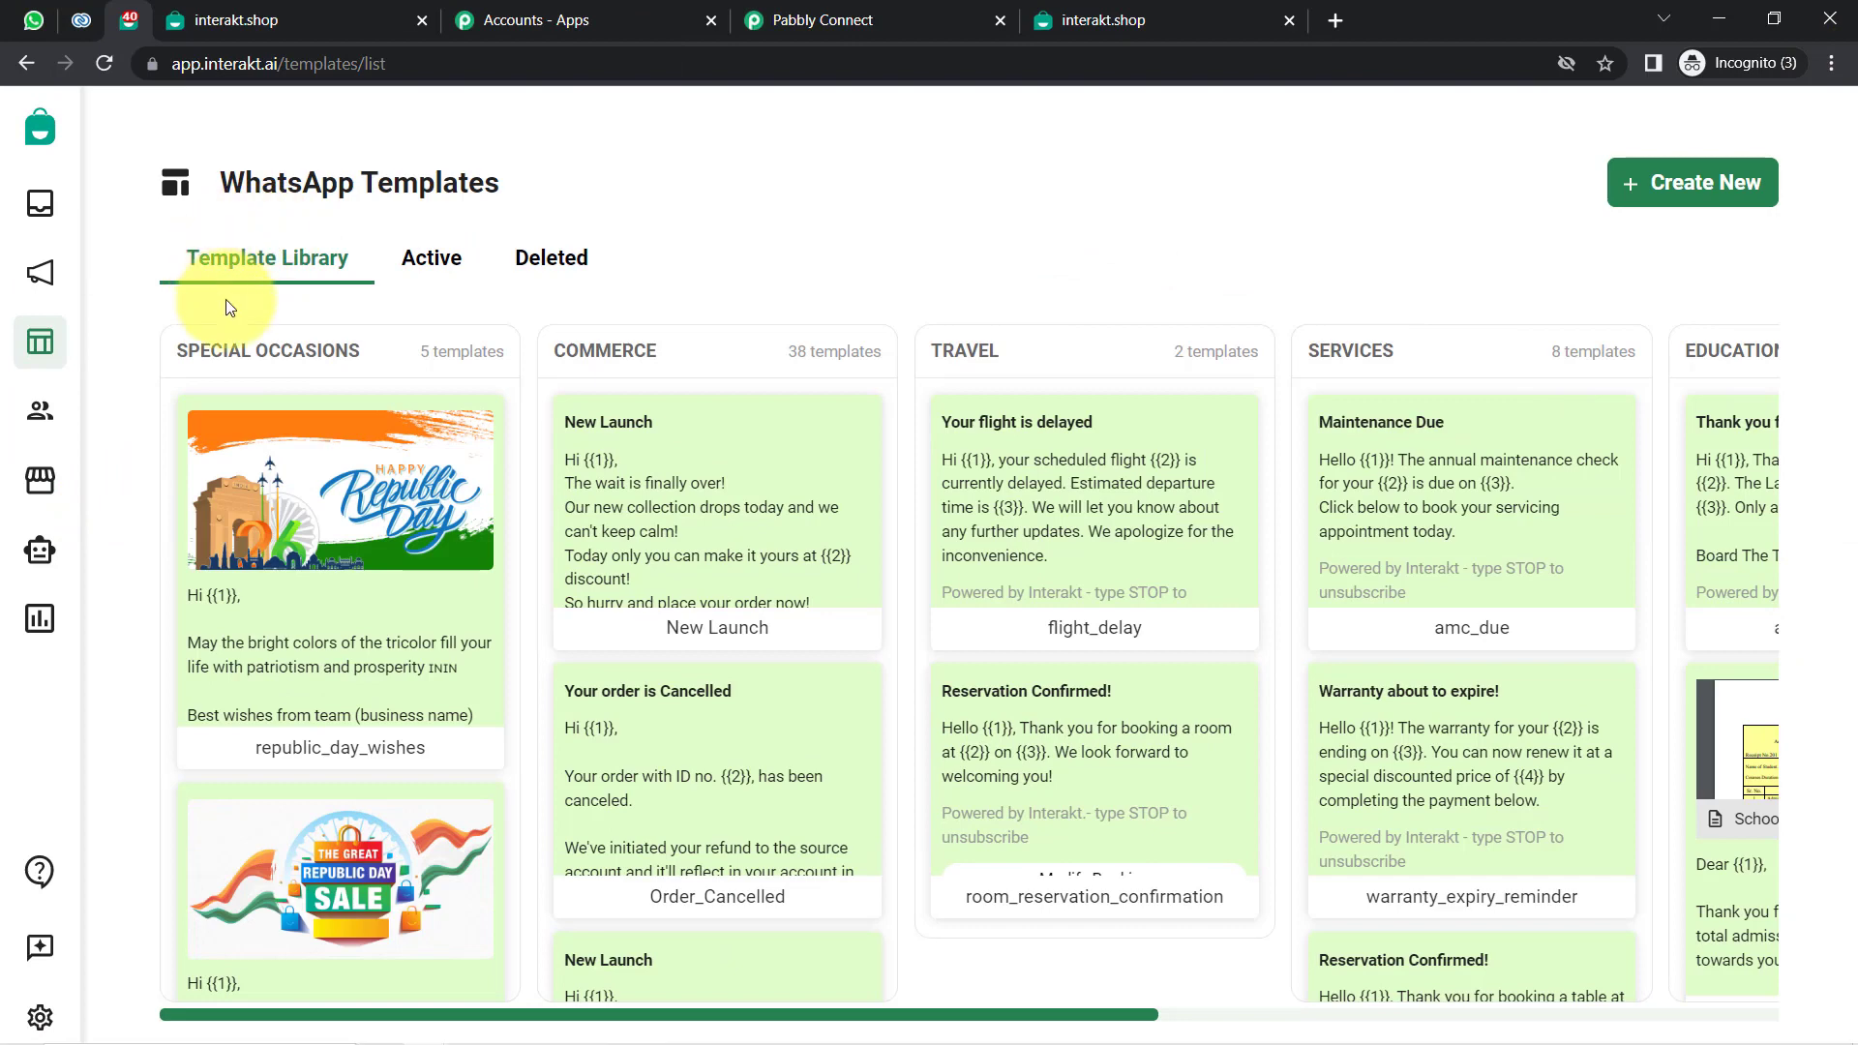
Look over the Template Library and show the list of active WhatsApp templates.
mouse_move(600, 467)
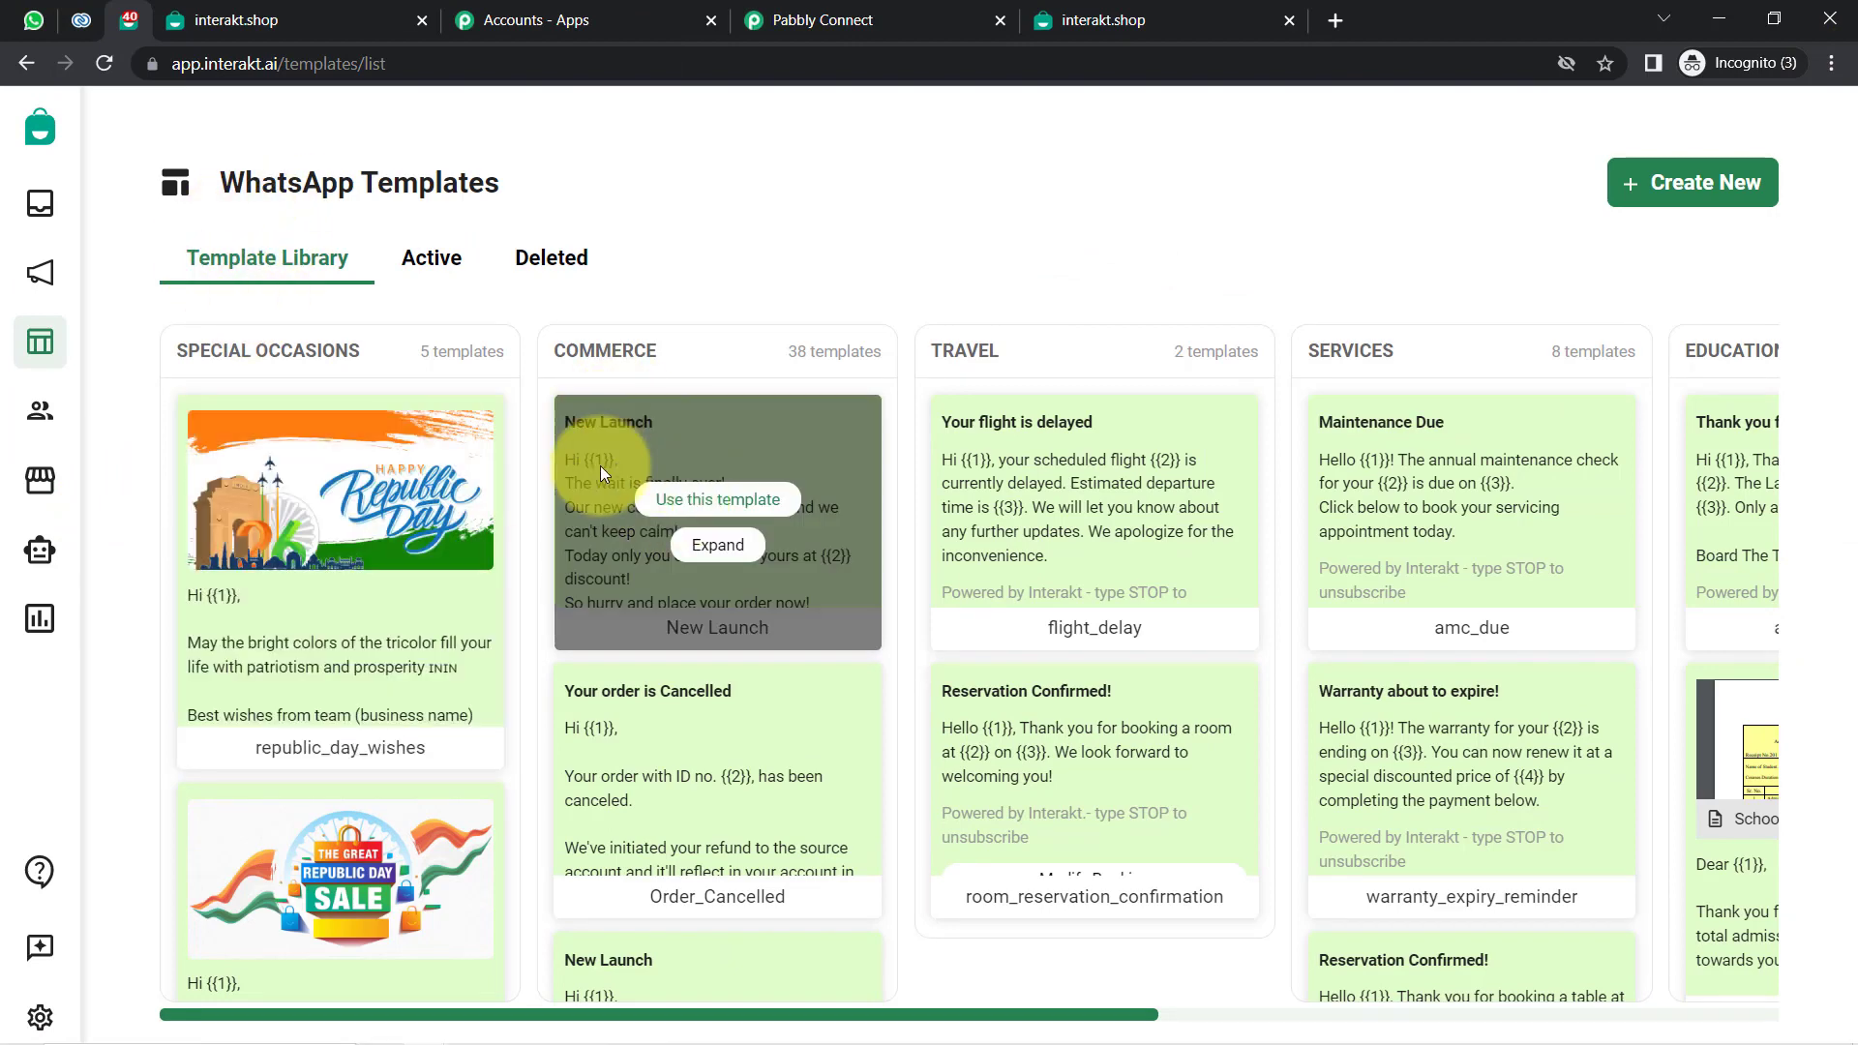
mouse_move(1221, 536)
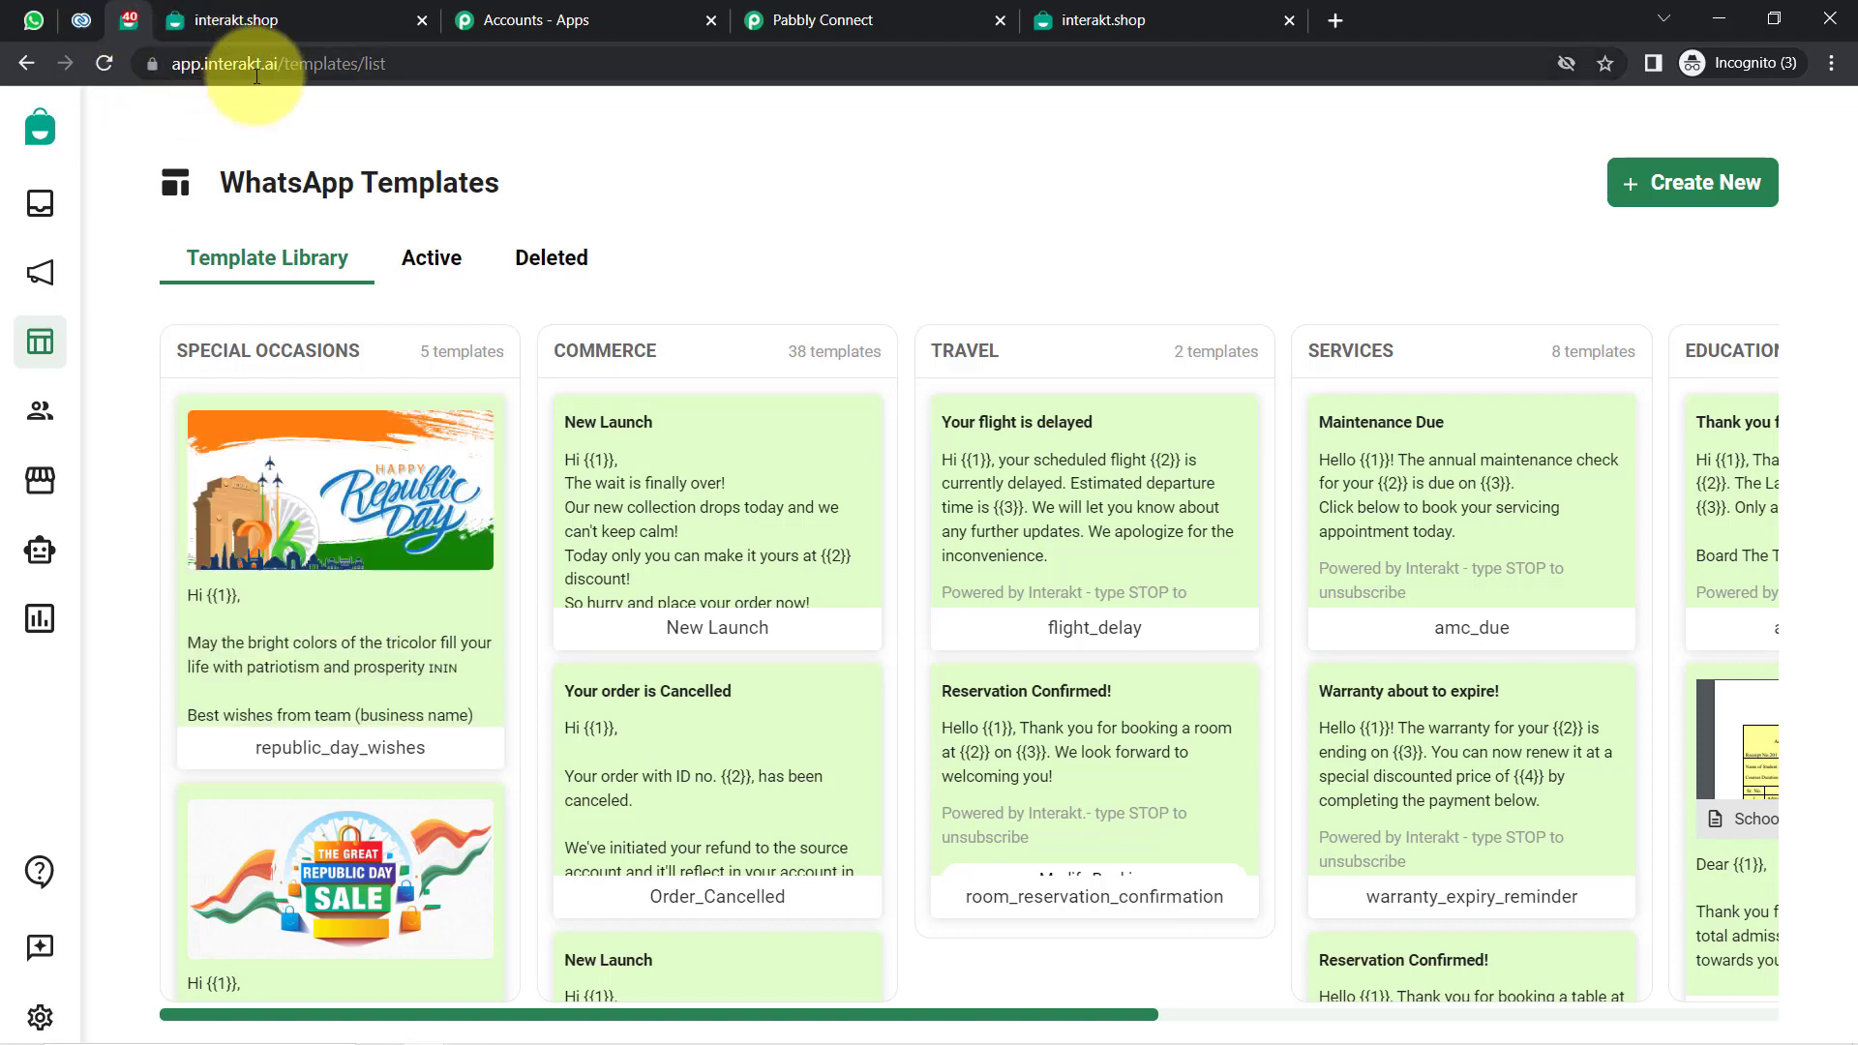
left_click(422, 266)
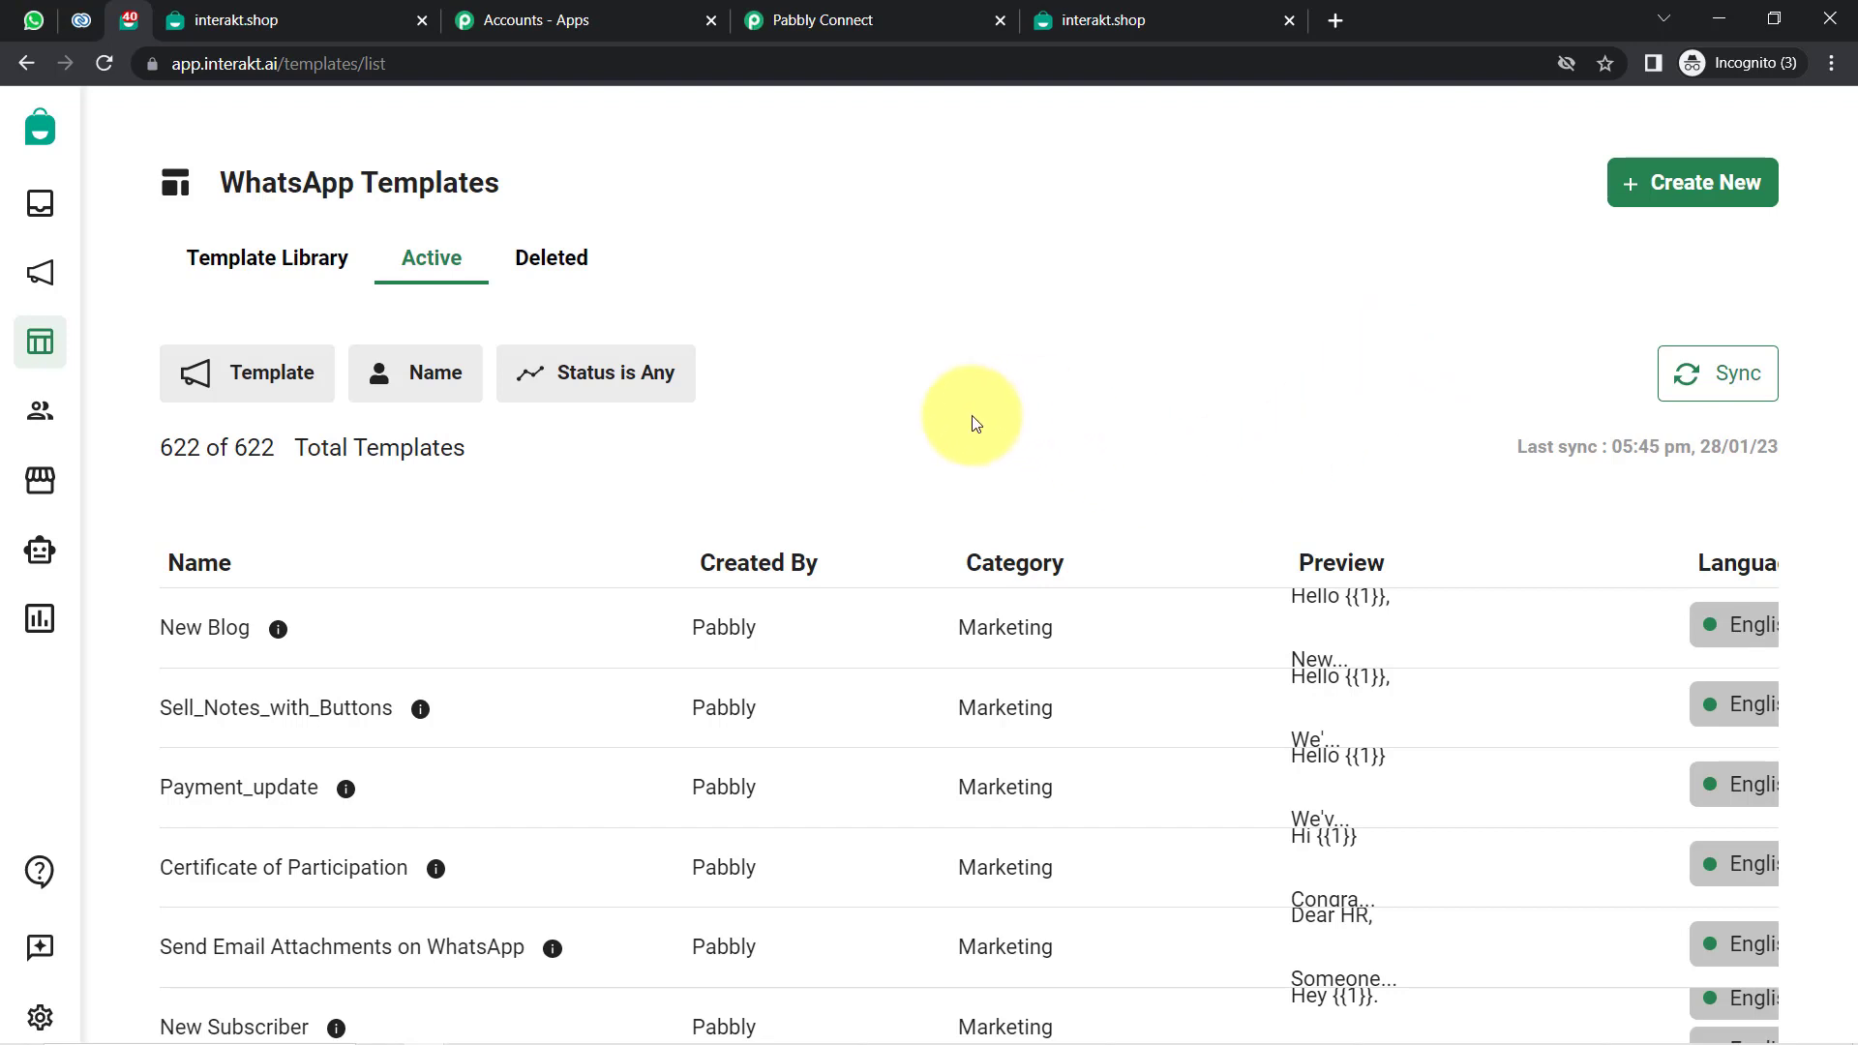
Set the browser zoom of the WhatsApp Templates page back to 100%.
scroll(978, 387, "down", 2)
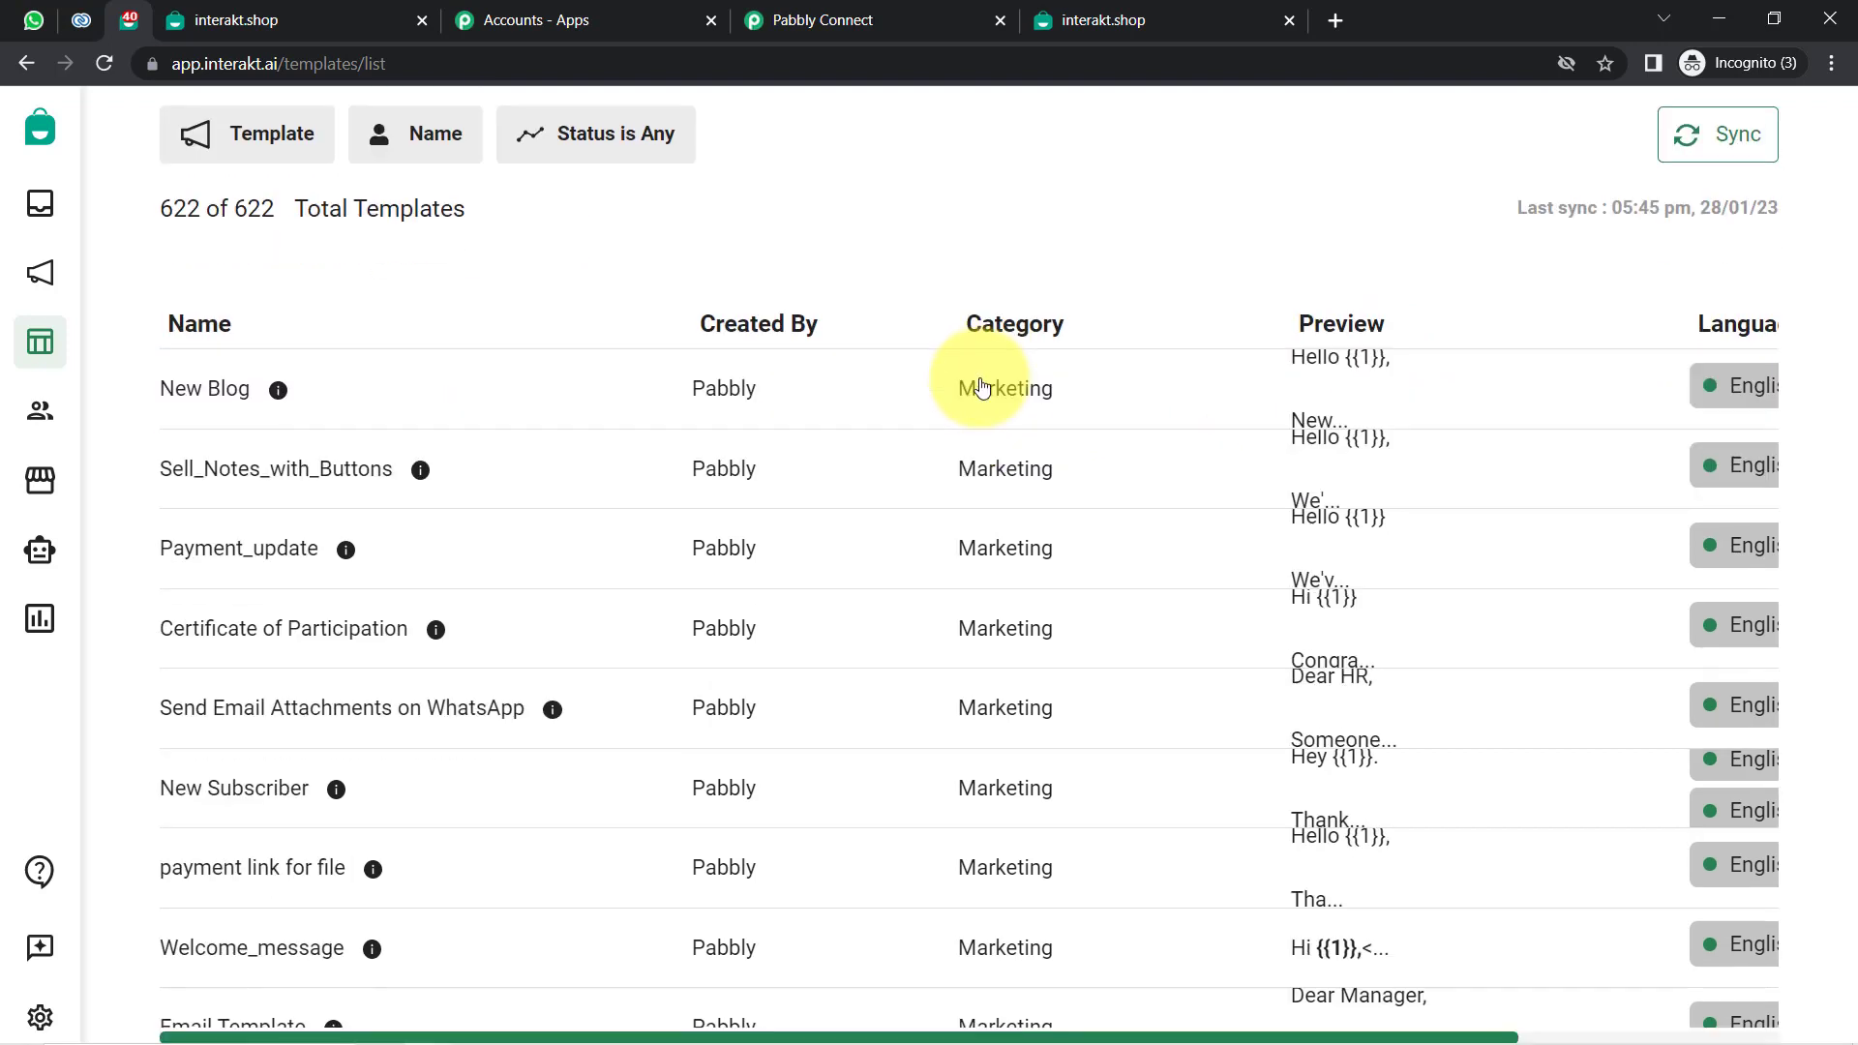
left_click(1829, 64)
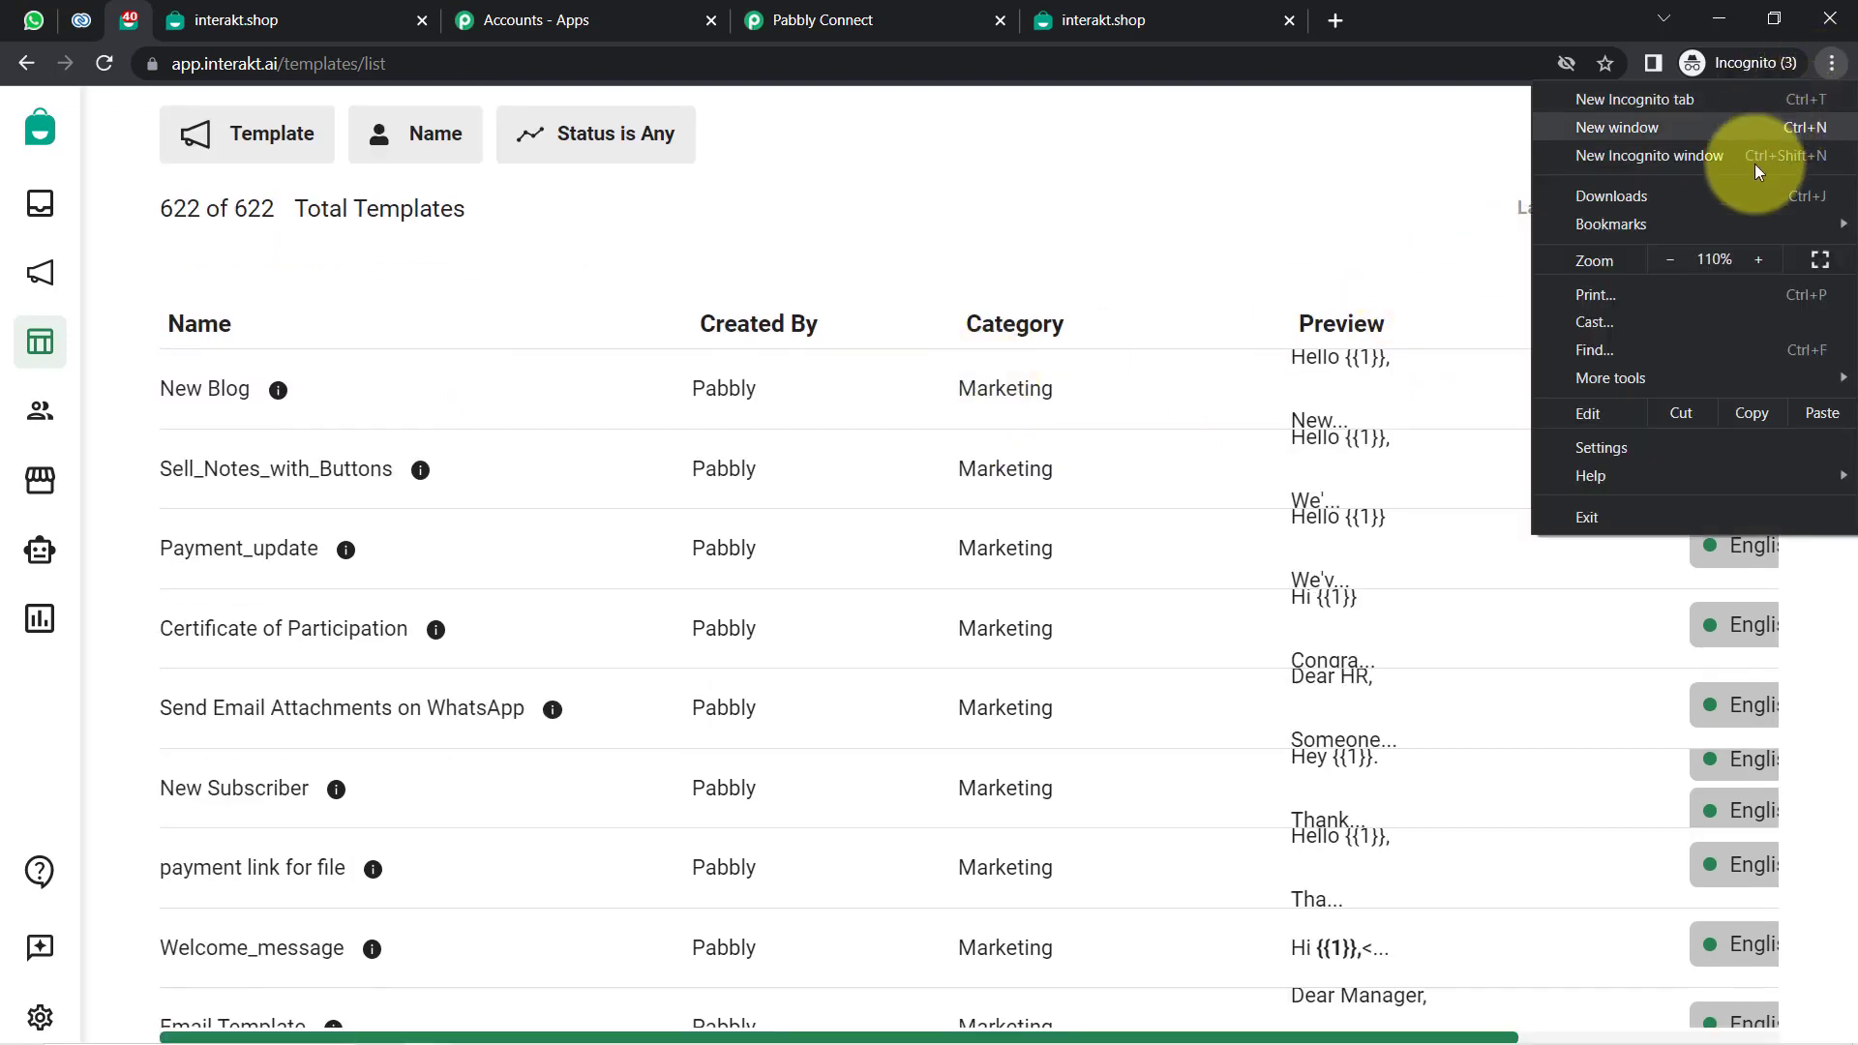
left_click(1674, 250)
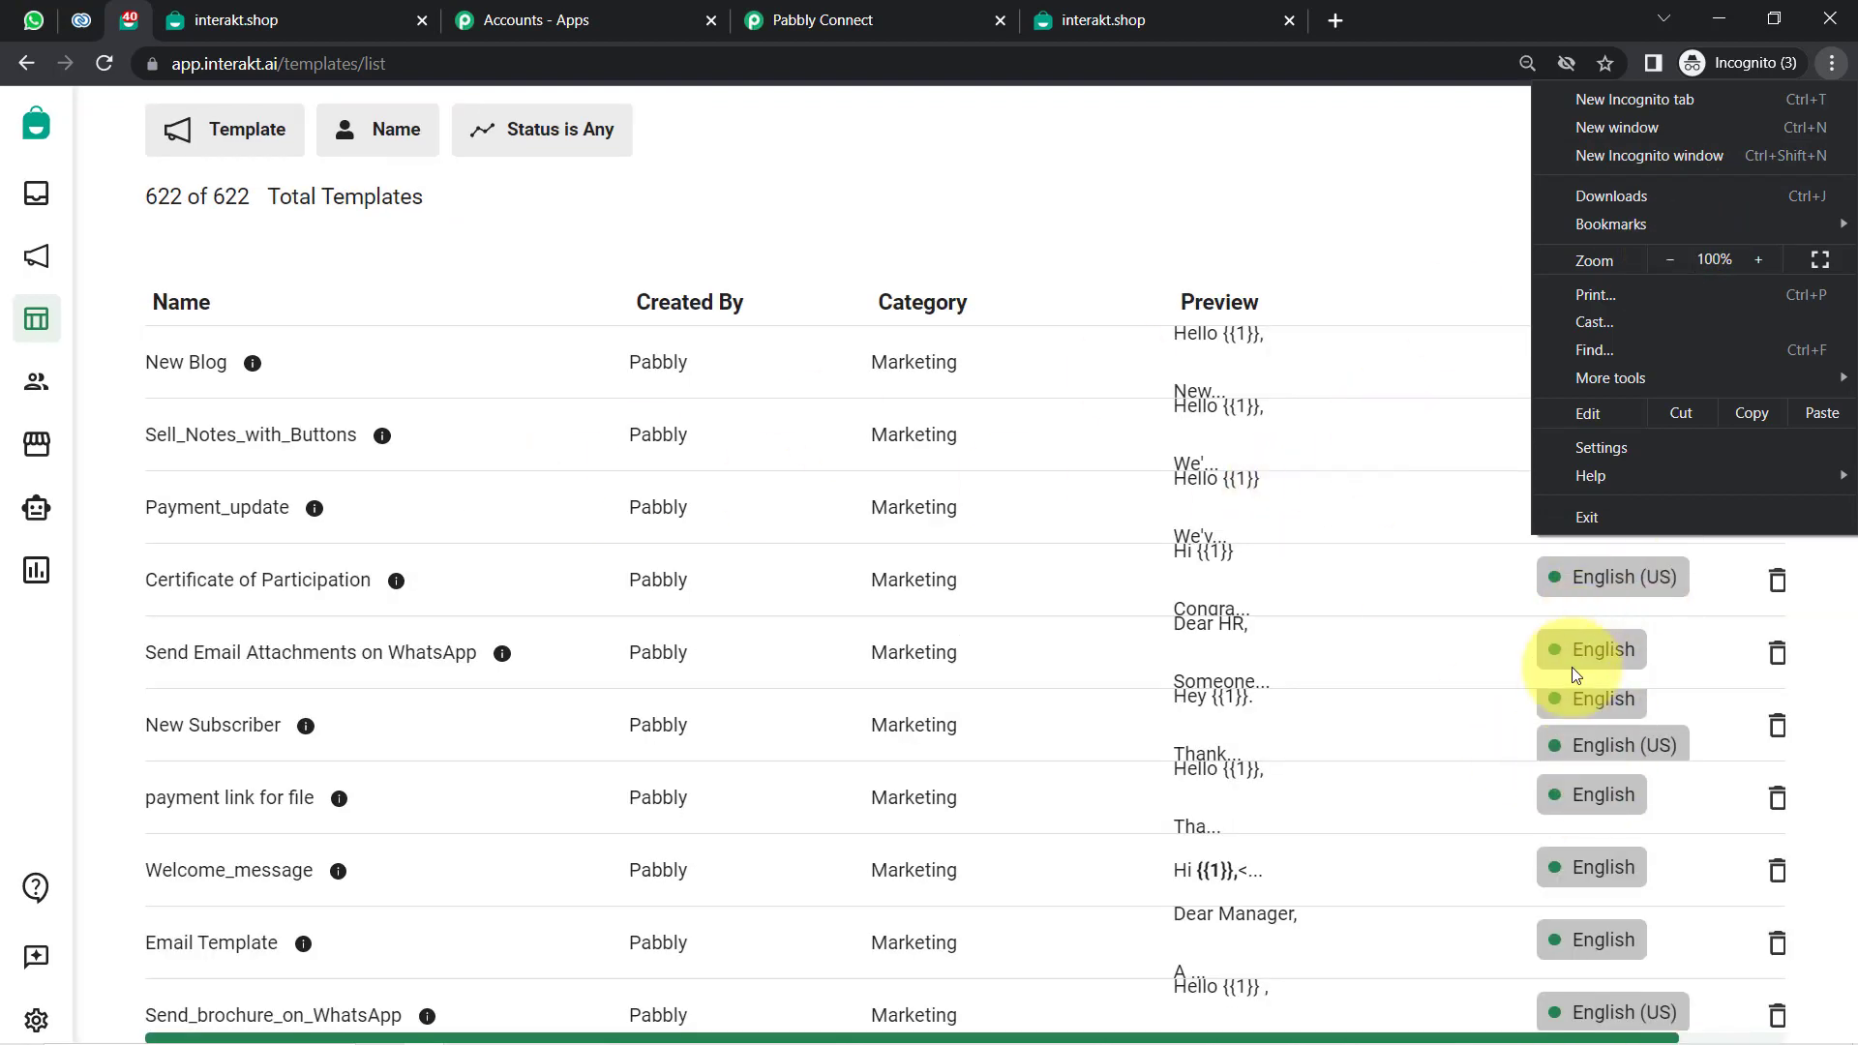
left_click(1418, 237)
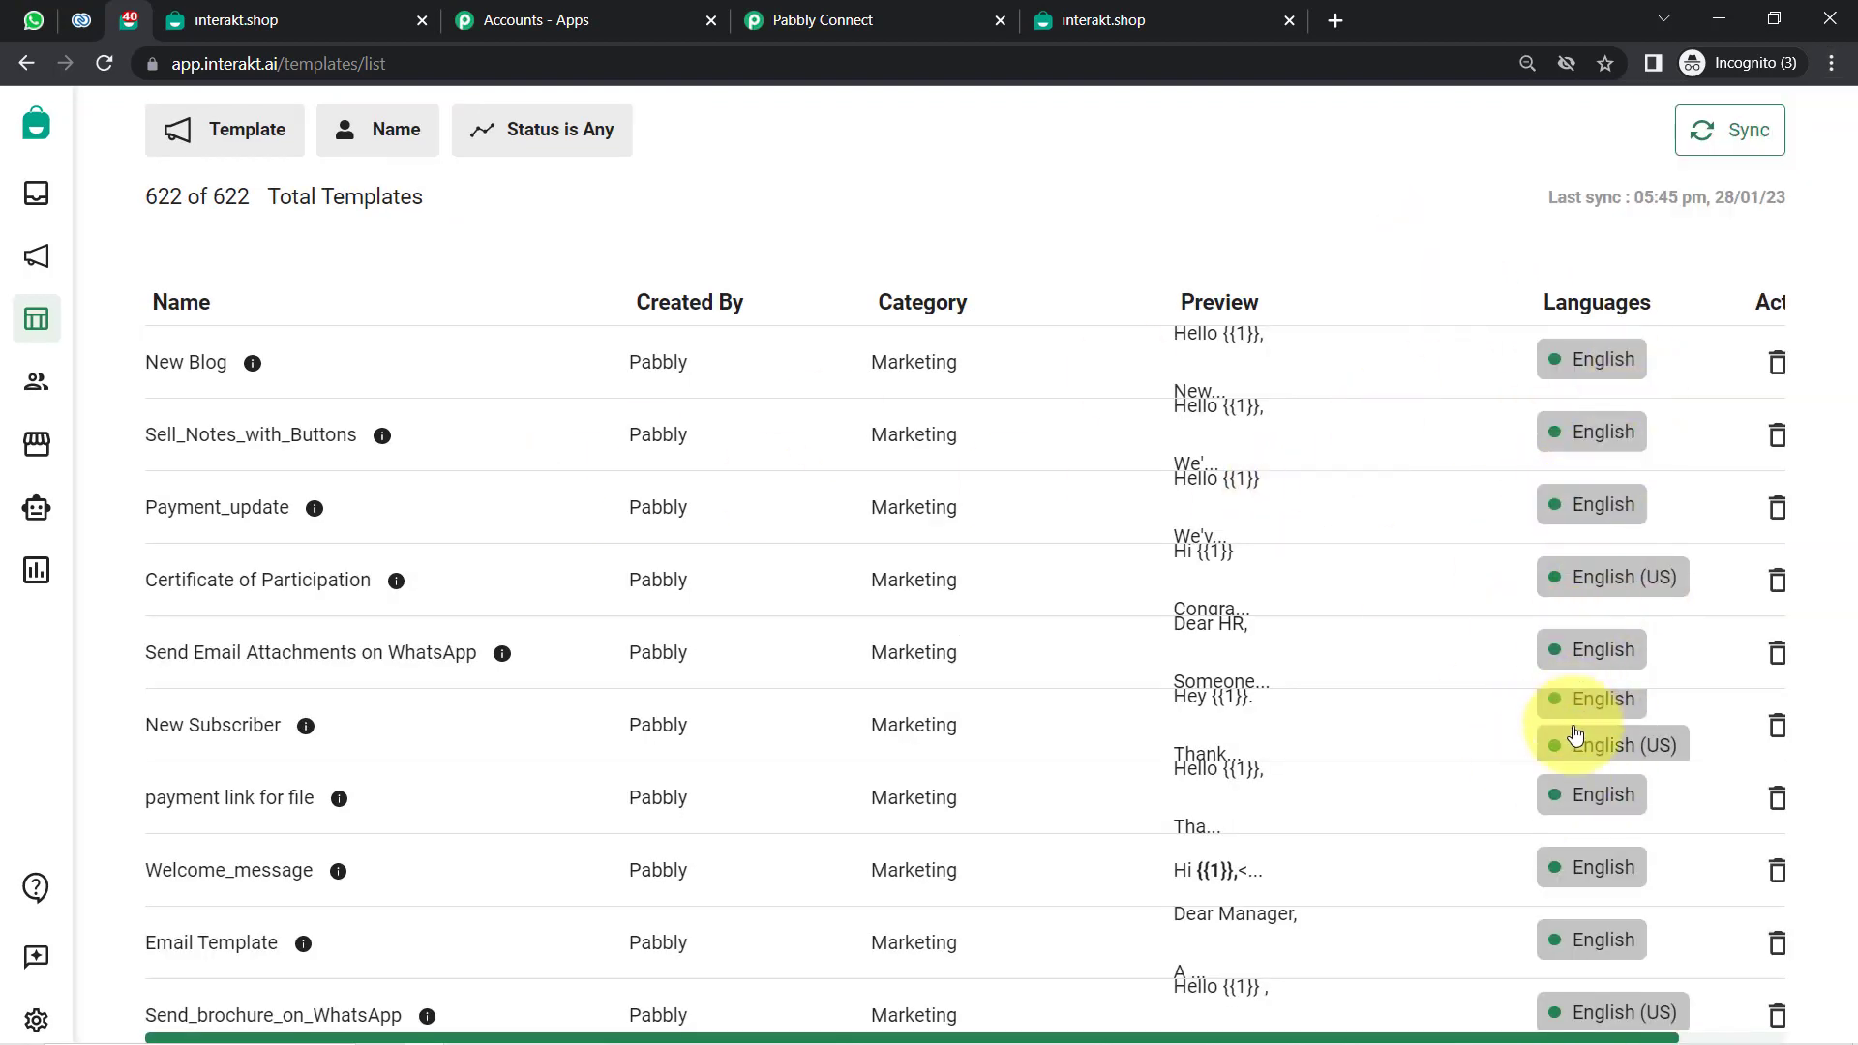
Examine the status filter options and the approval indicators in the Languages column of the active templates.
left_click(592, 128)
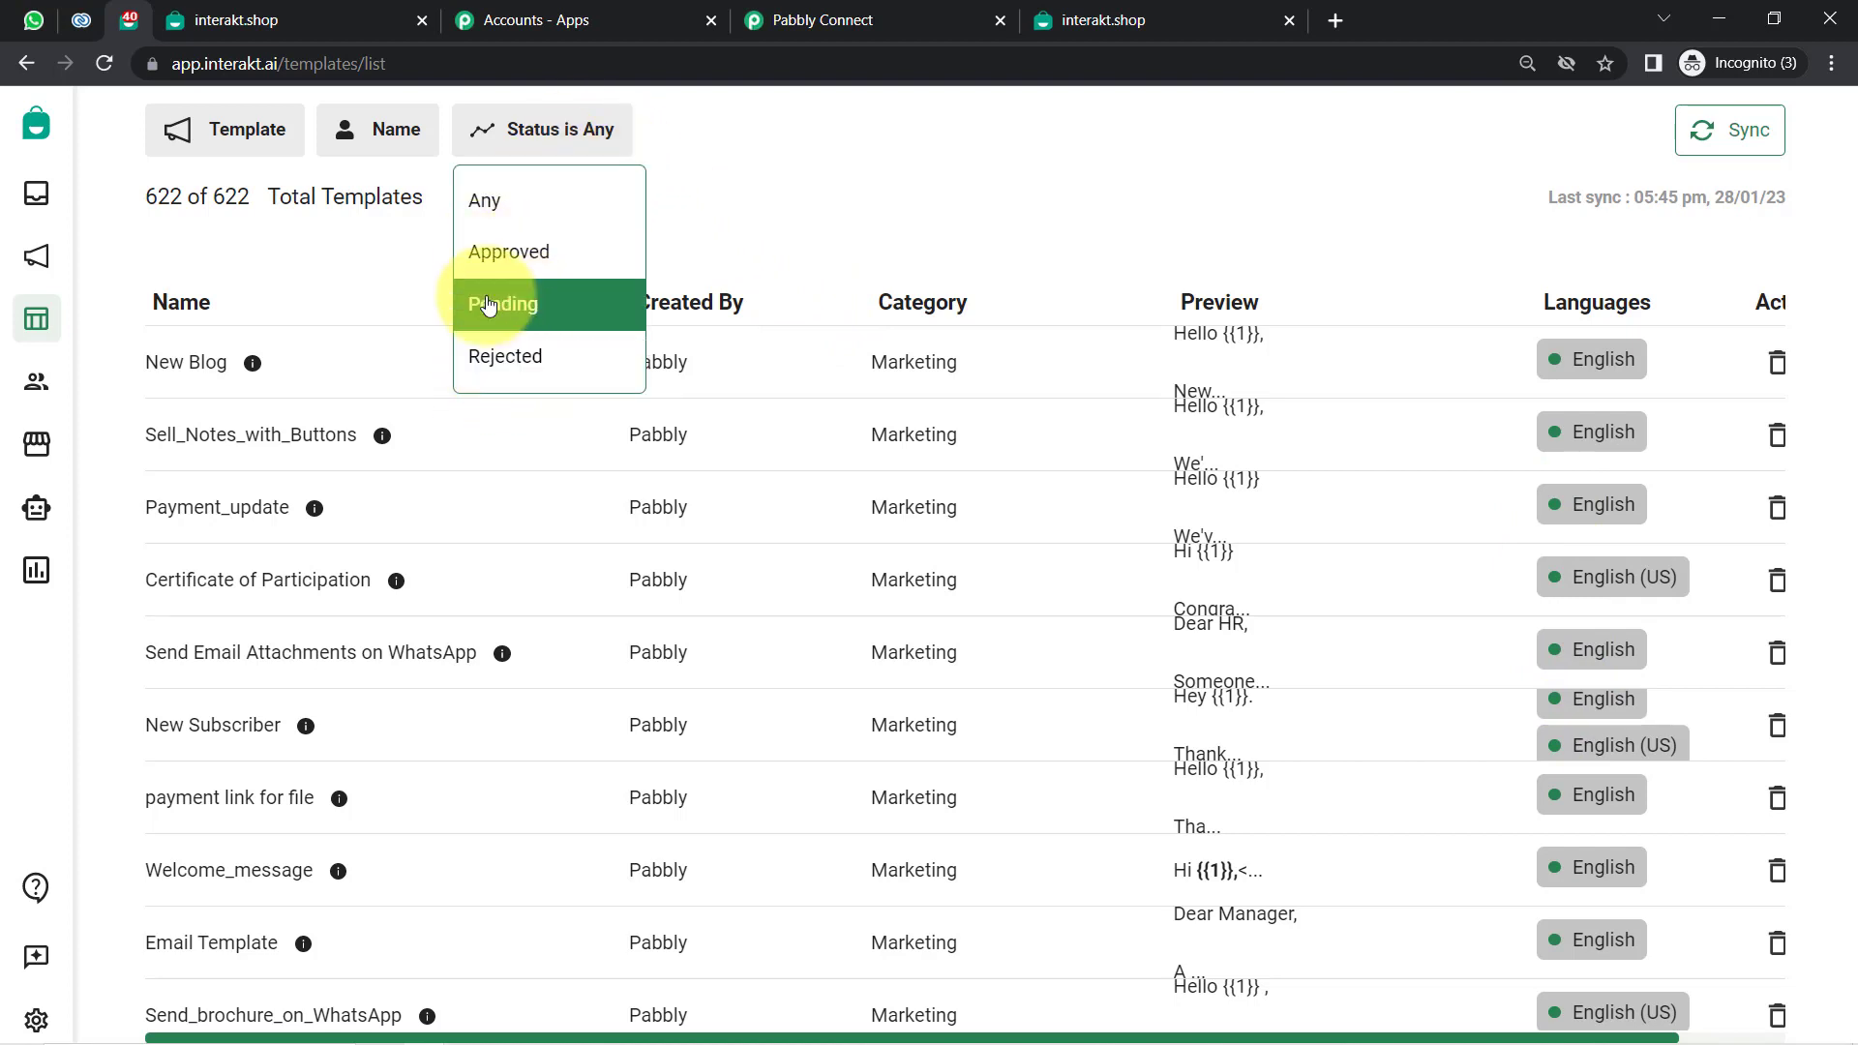
left_click(1037, 207)
scroll(1614, 531, "up", 1)
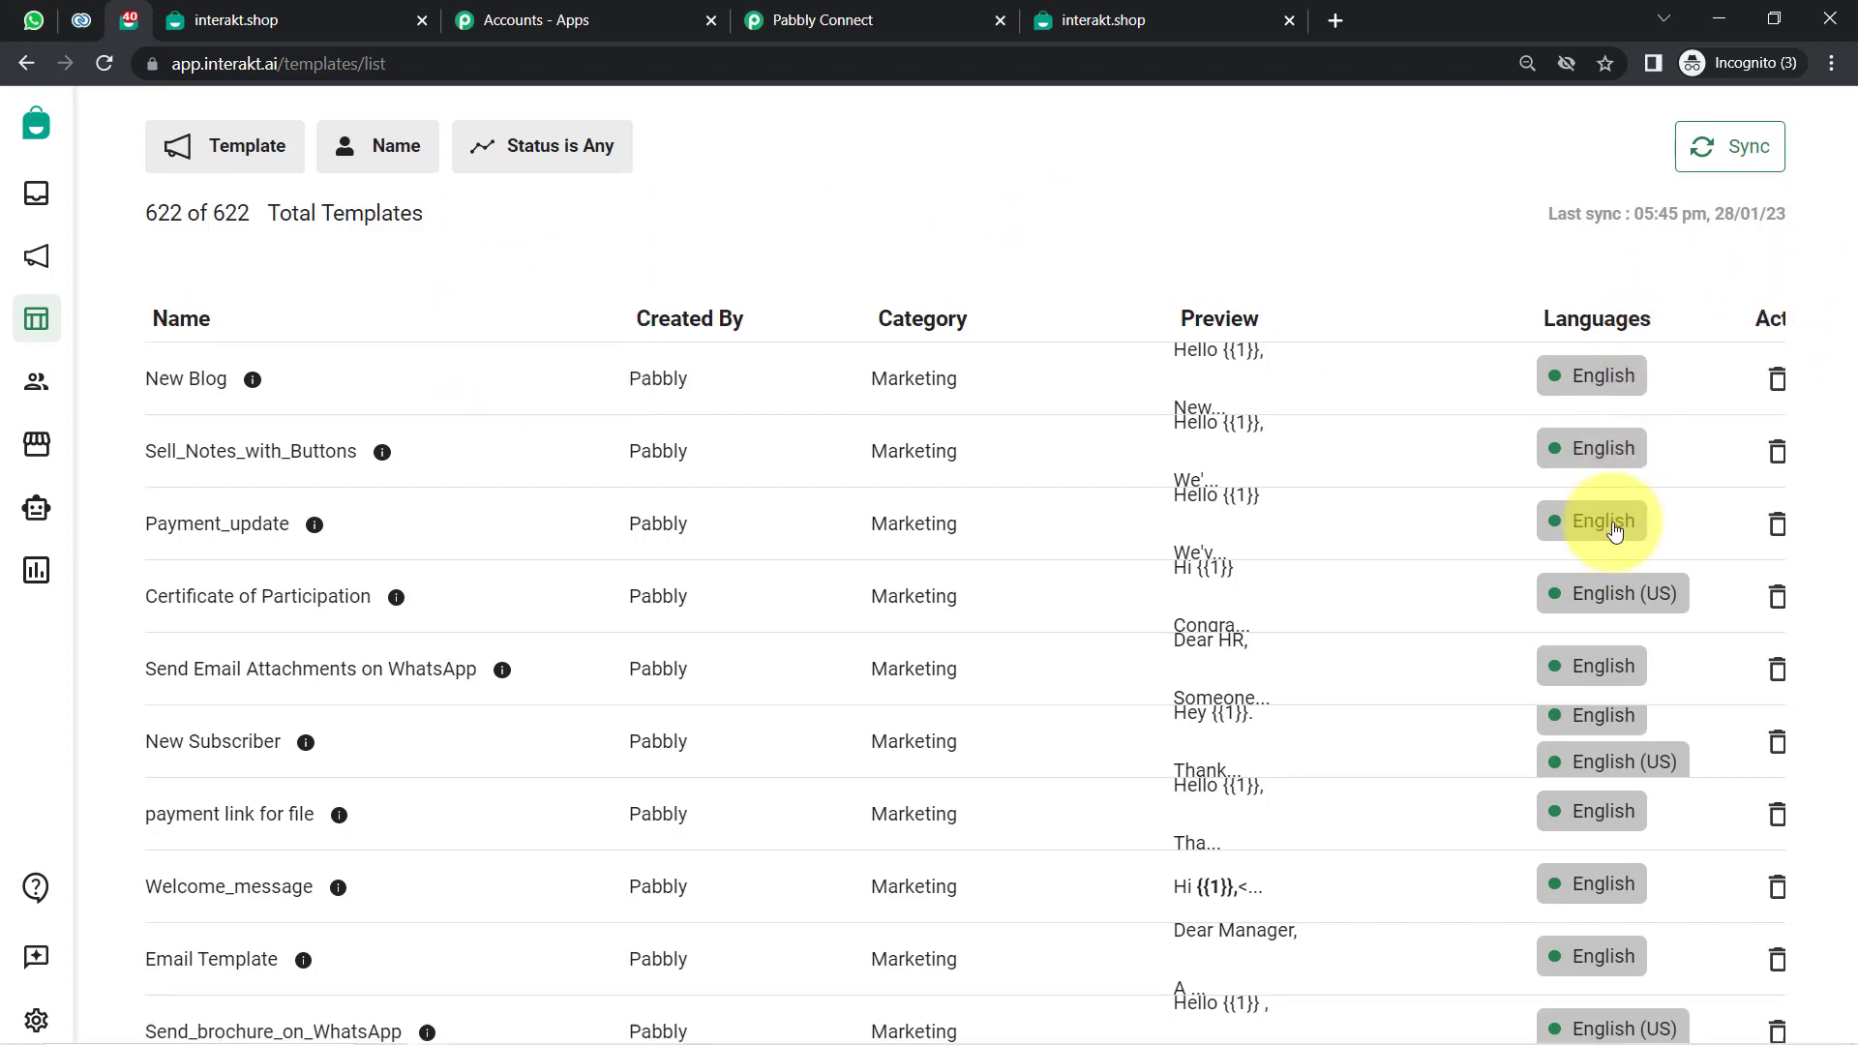
scroll(1607, 601, "down", 1)
scroll(1610, 655, "up", 1)
scroll(1609, 706, "down", 3)
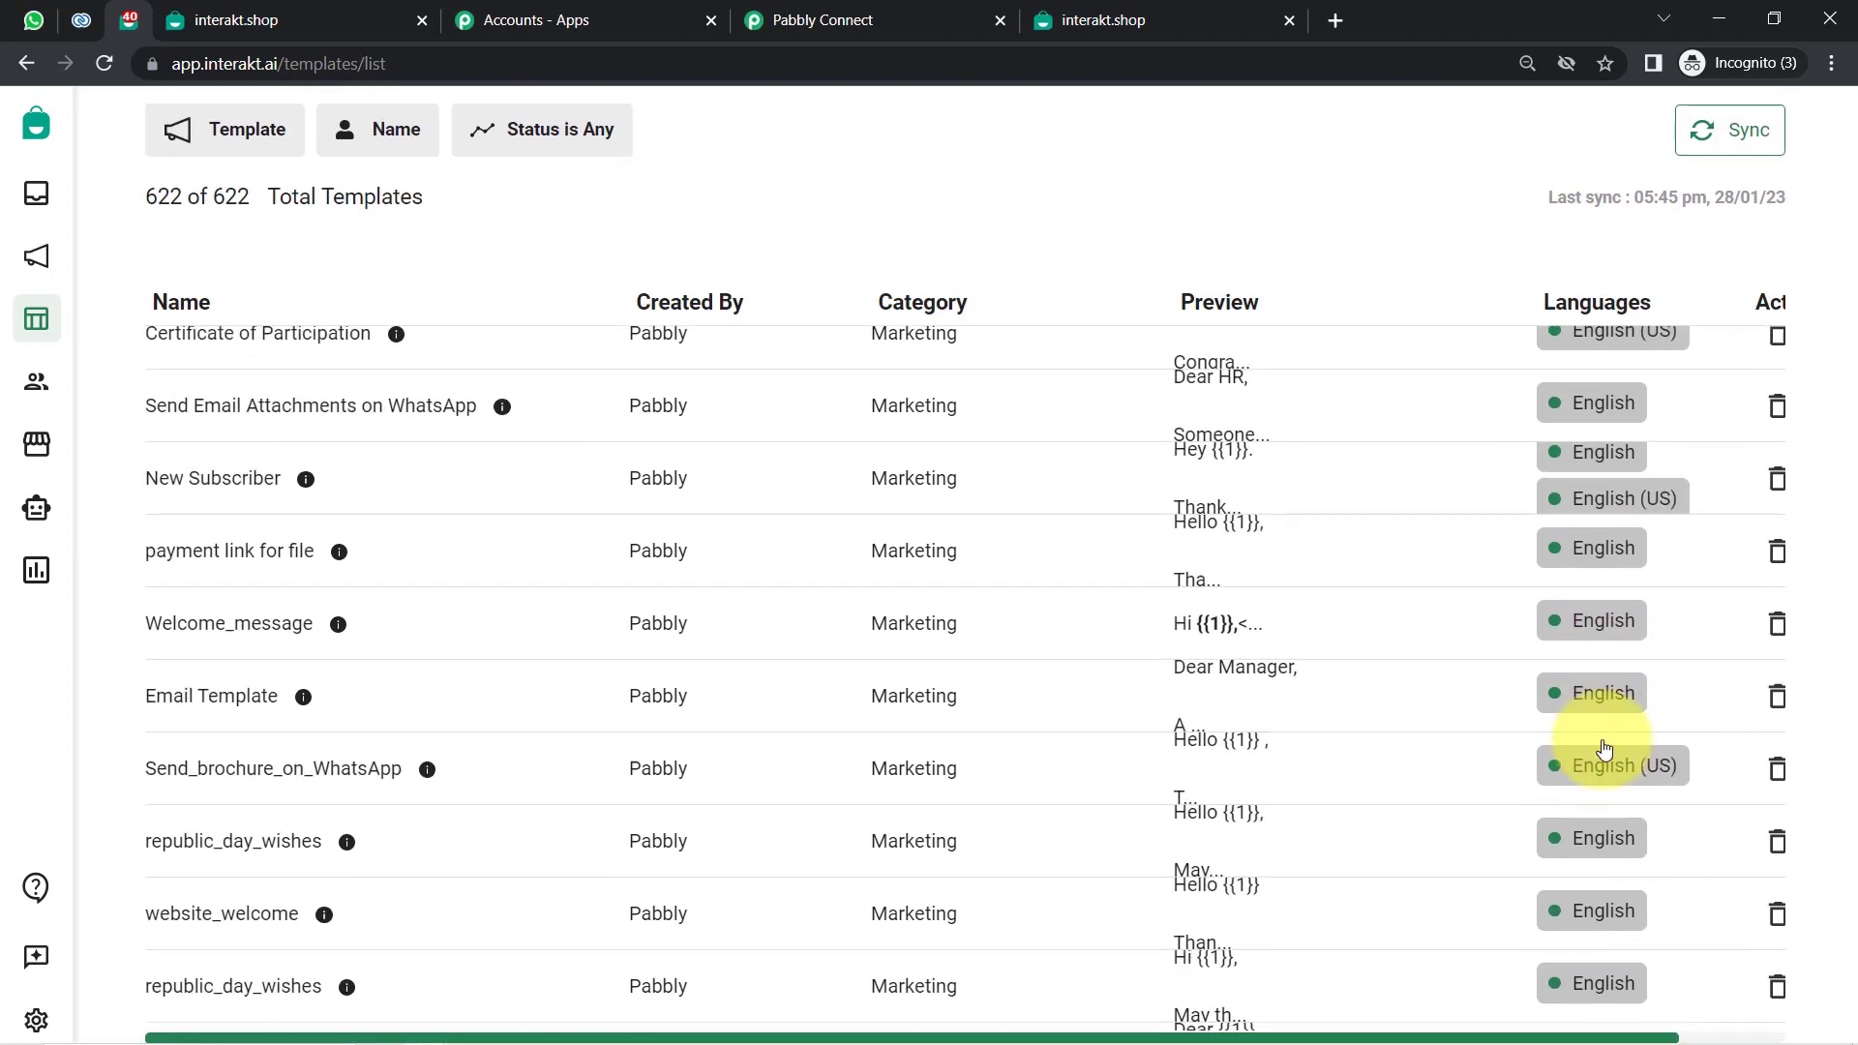
scroll(1597, 765, "up", 1)
scroll(1583, 809, "down", 2)
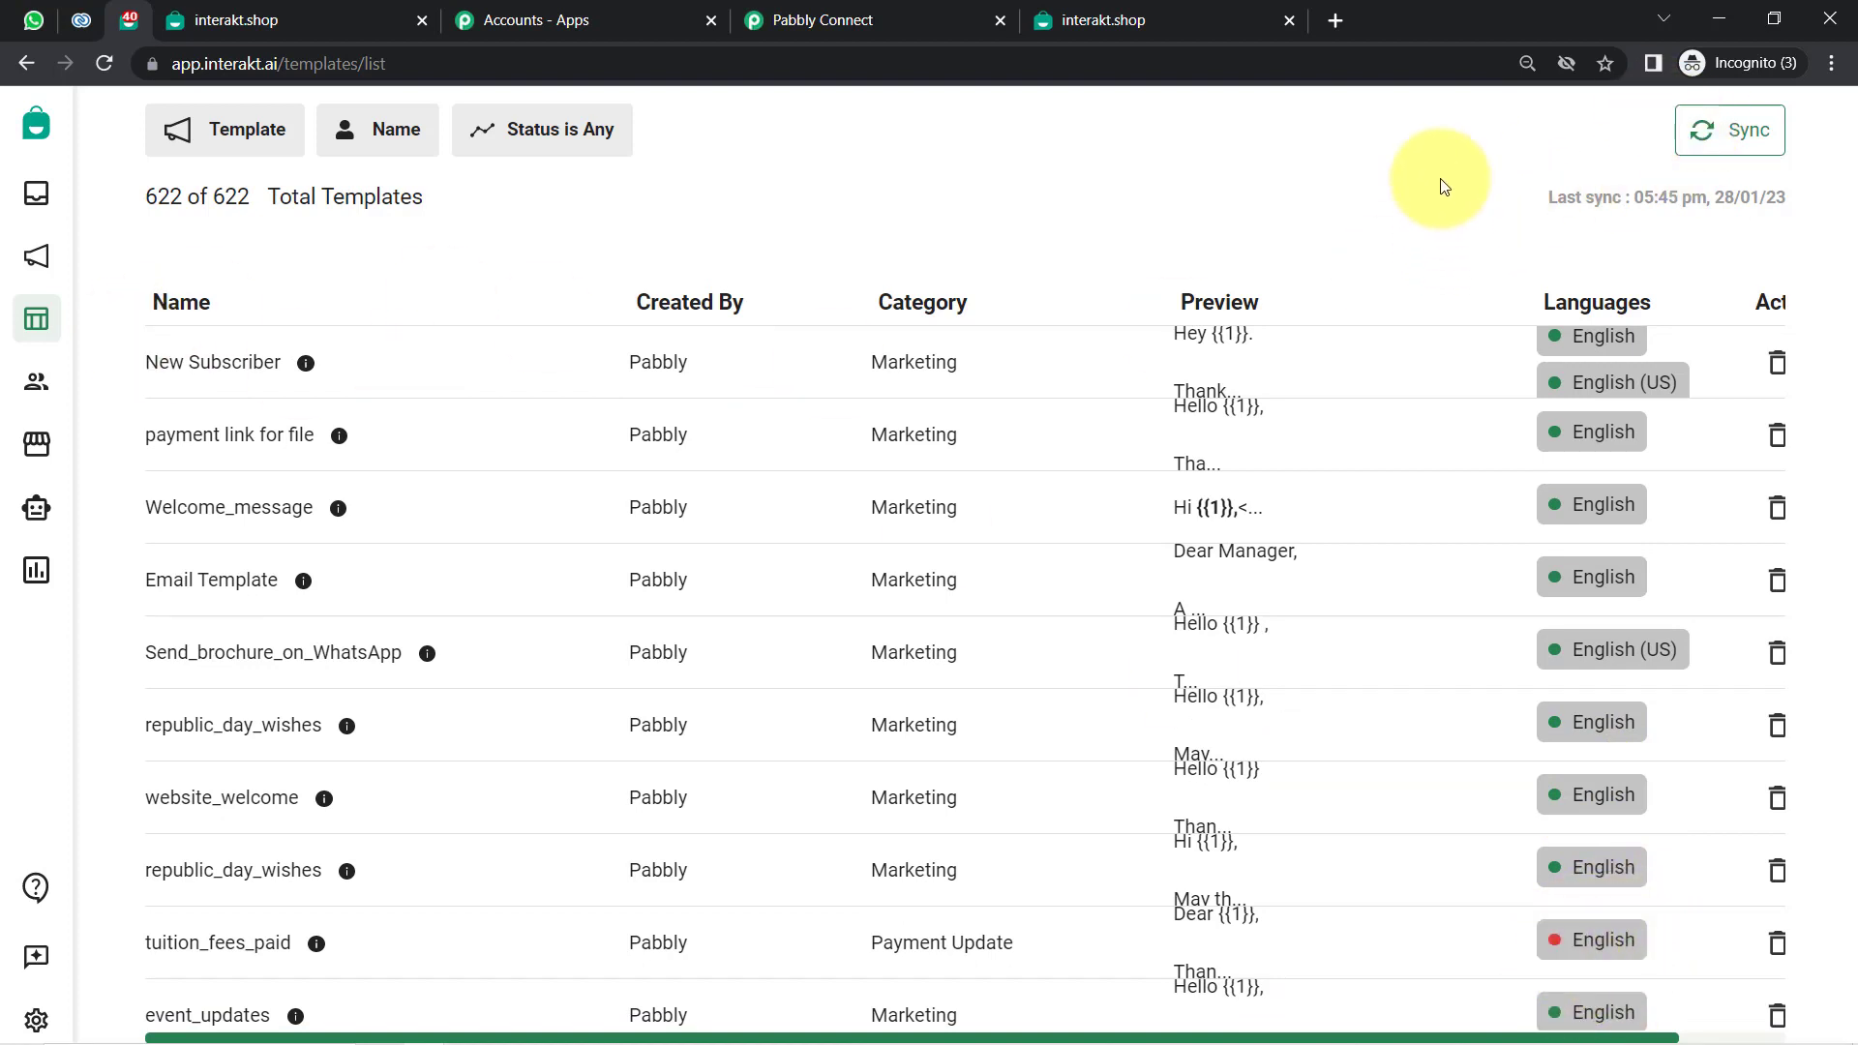
scroll(1445, 182, "up", 2)
scroll(1442, 177, "up", 1)
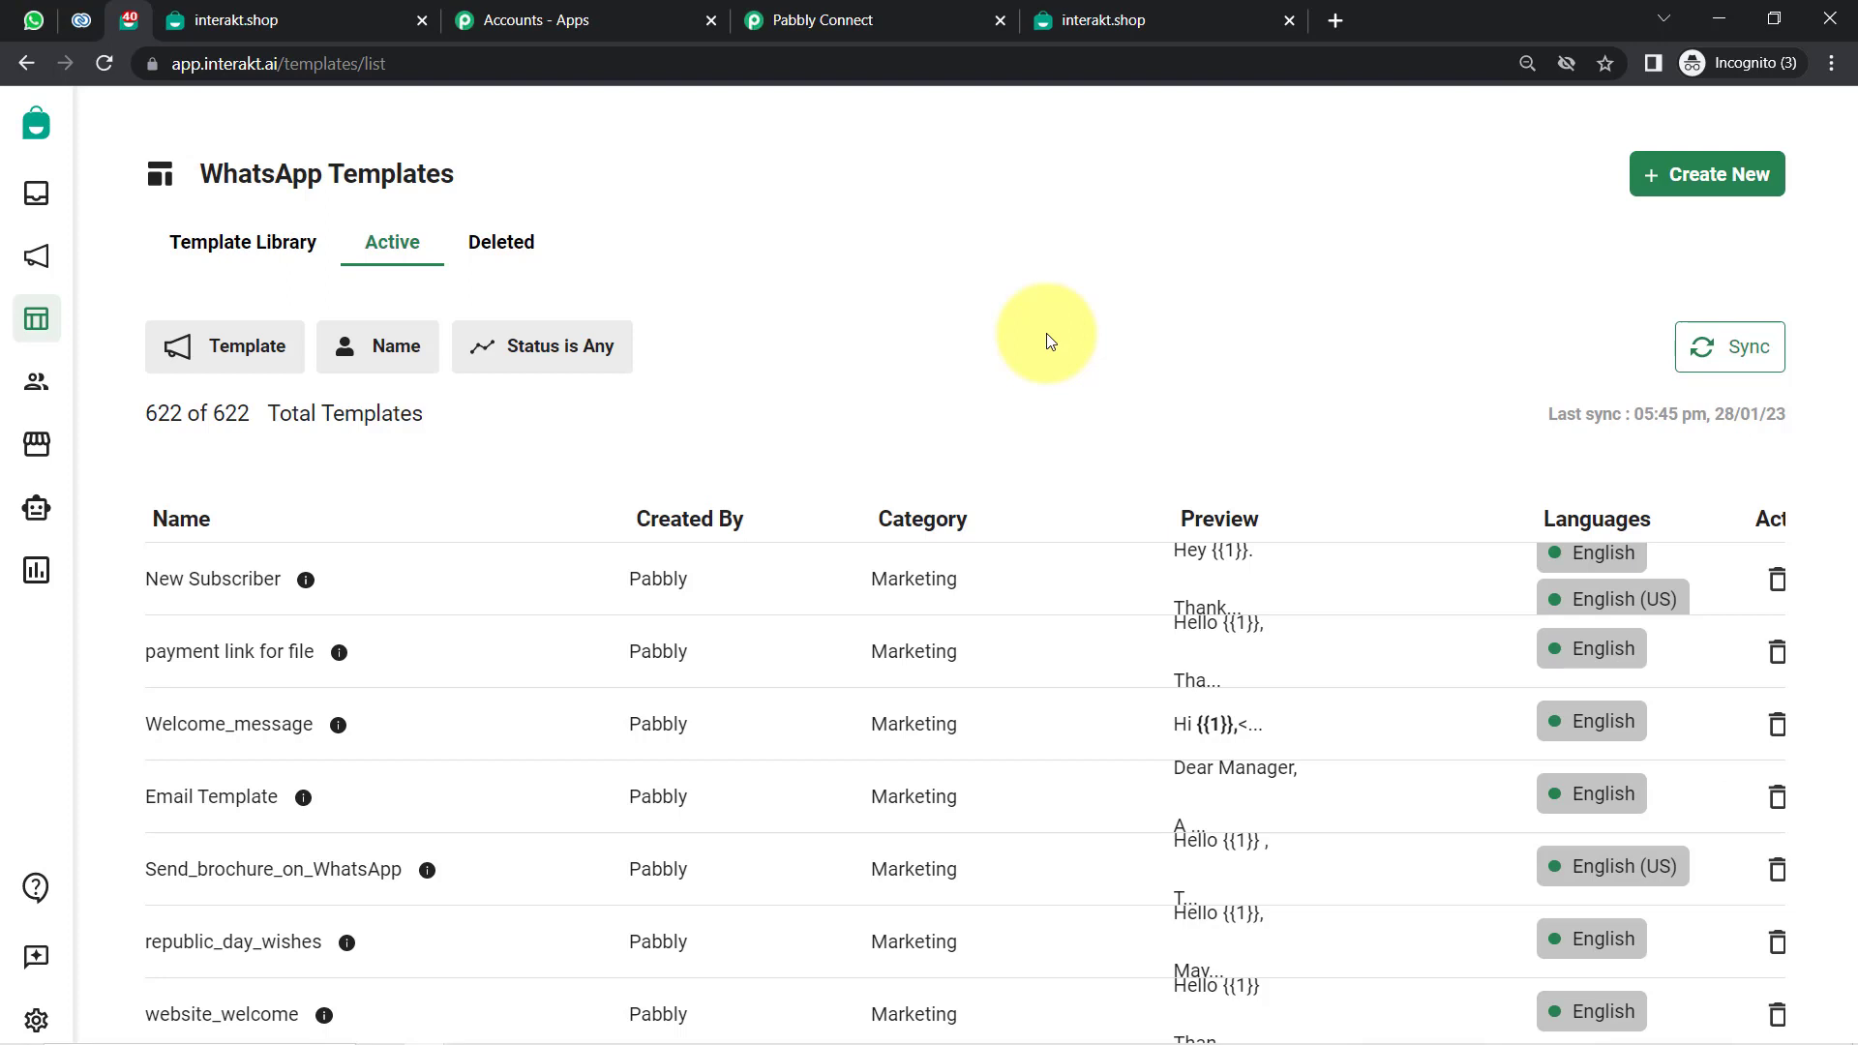
Search the templates page for new_le and open the new_lead template.
key("ctrl+f")
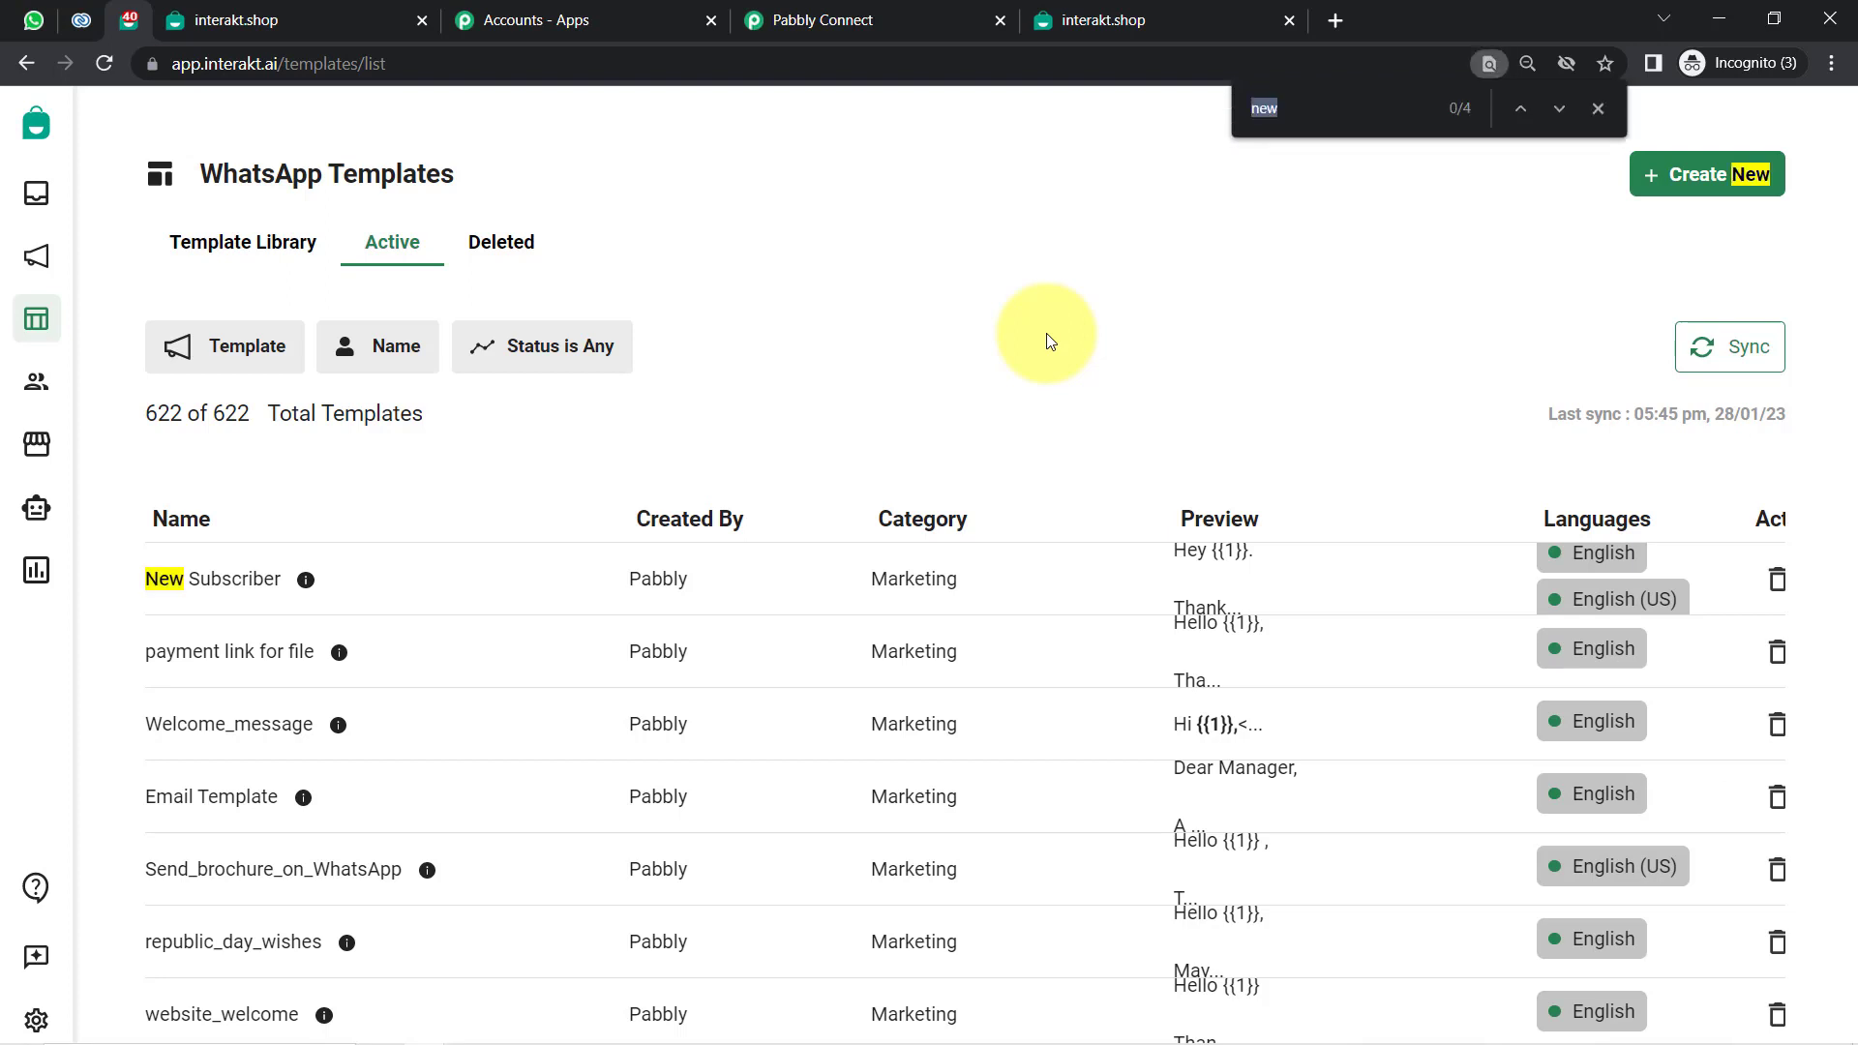
type("_le")
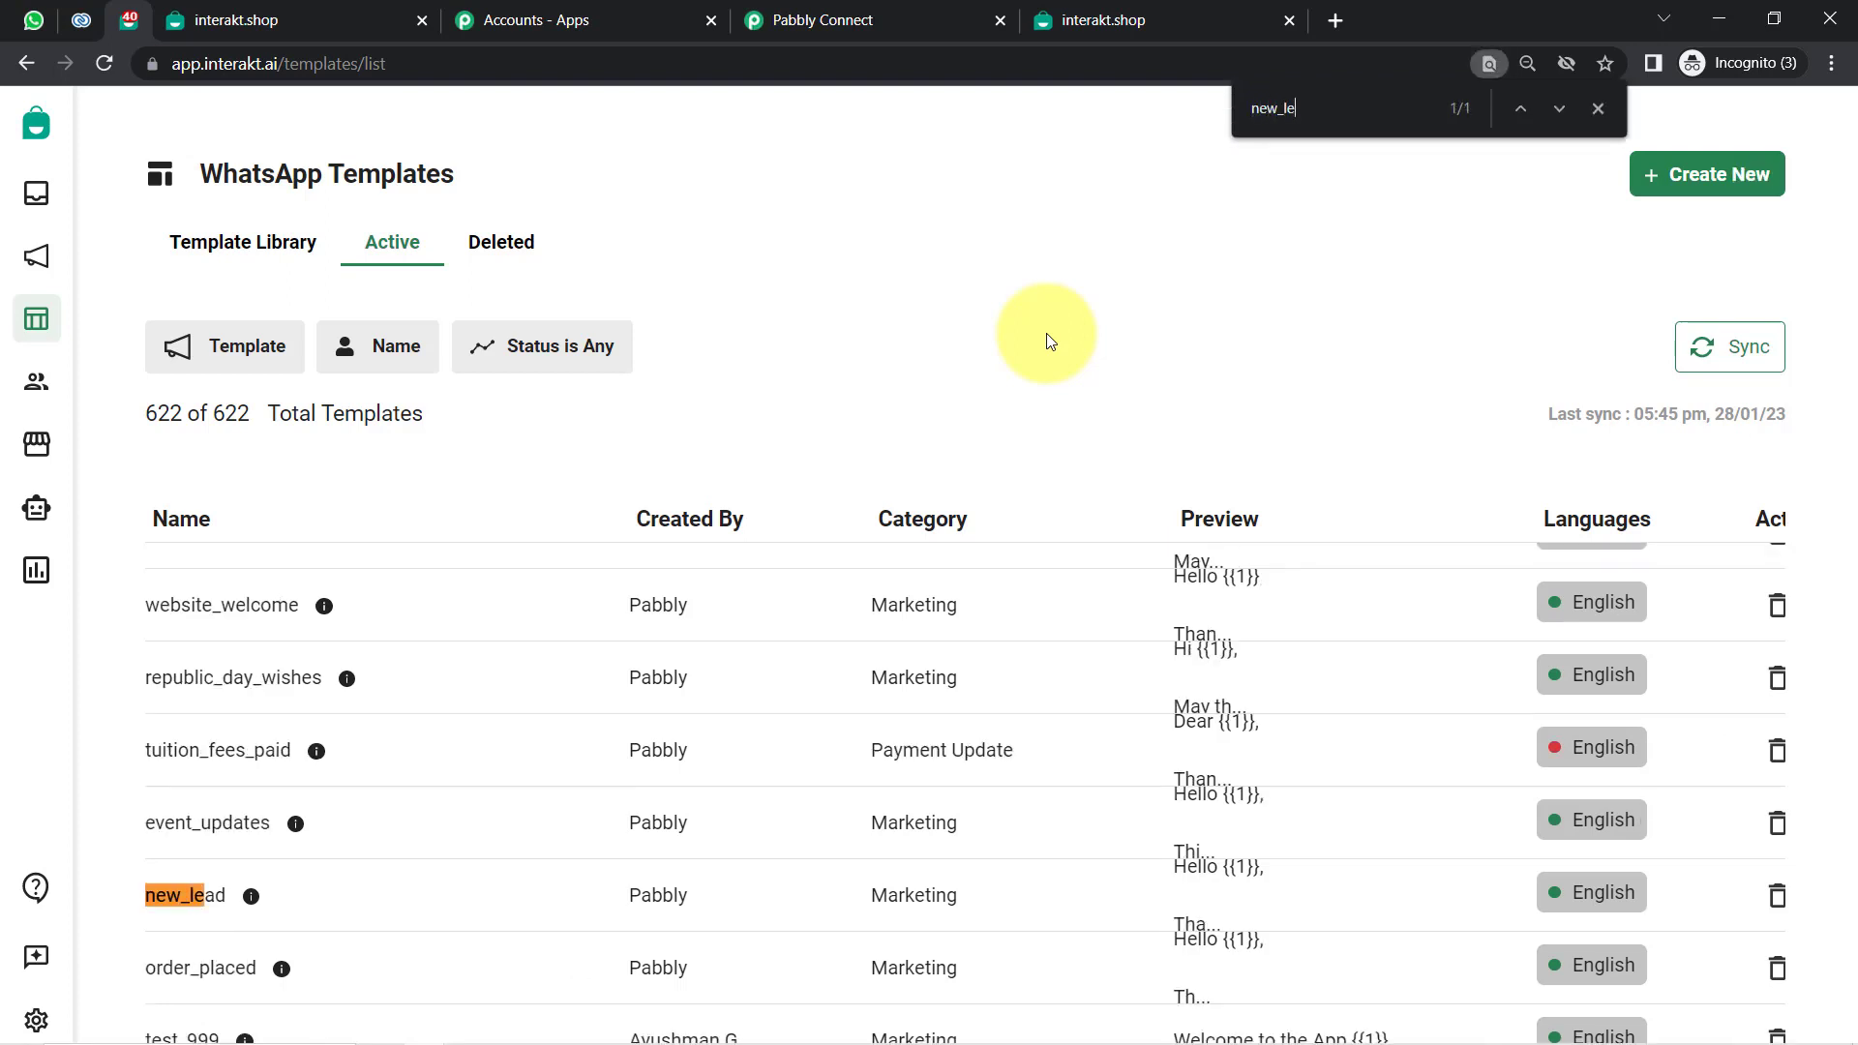
left_click(196, 898)
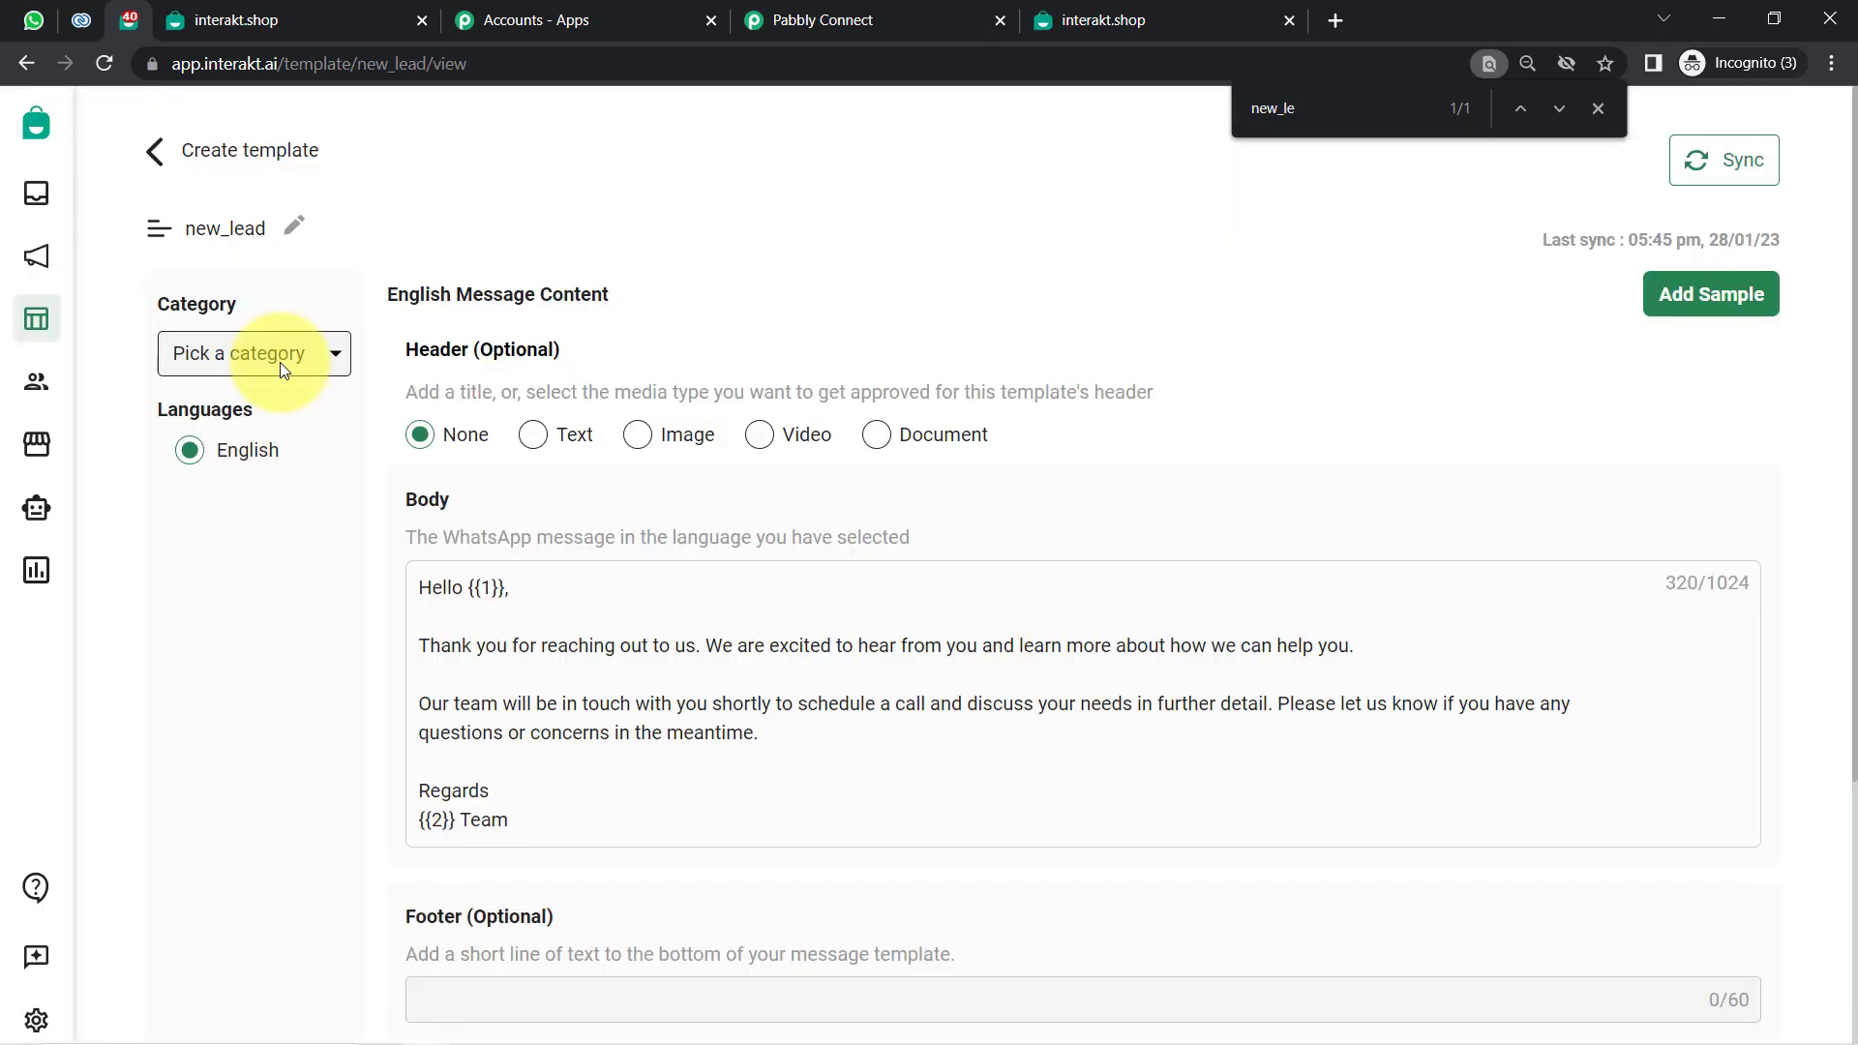
Examine the template's name, message language and optional header setting.
left_click_drag(192, 238, 258, 232)
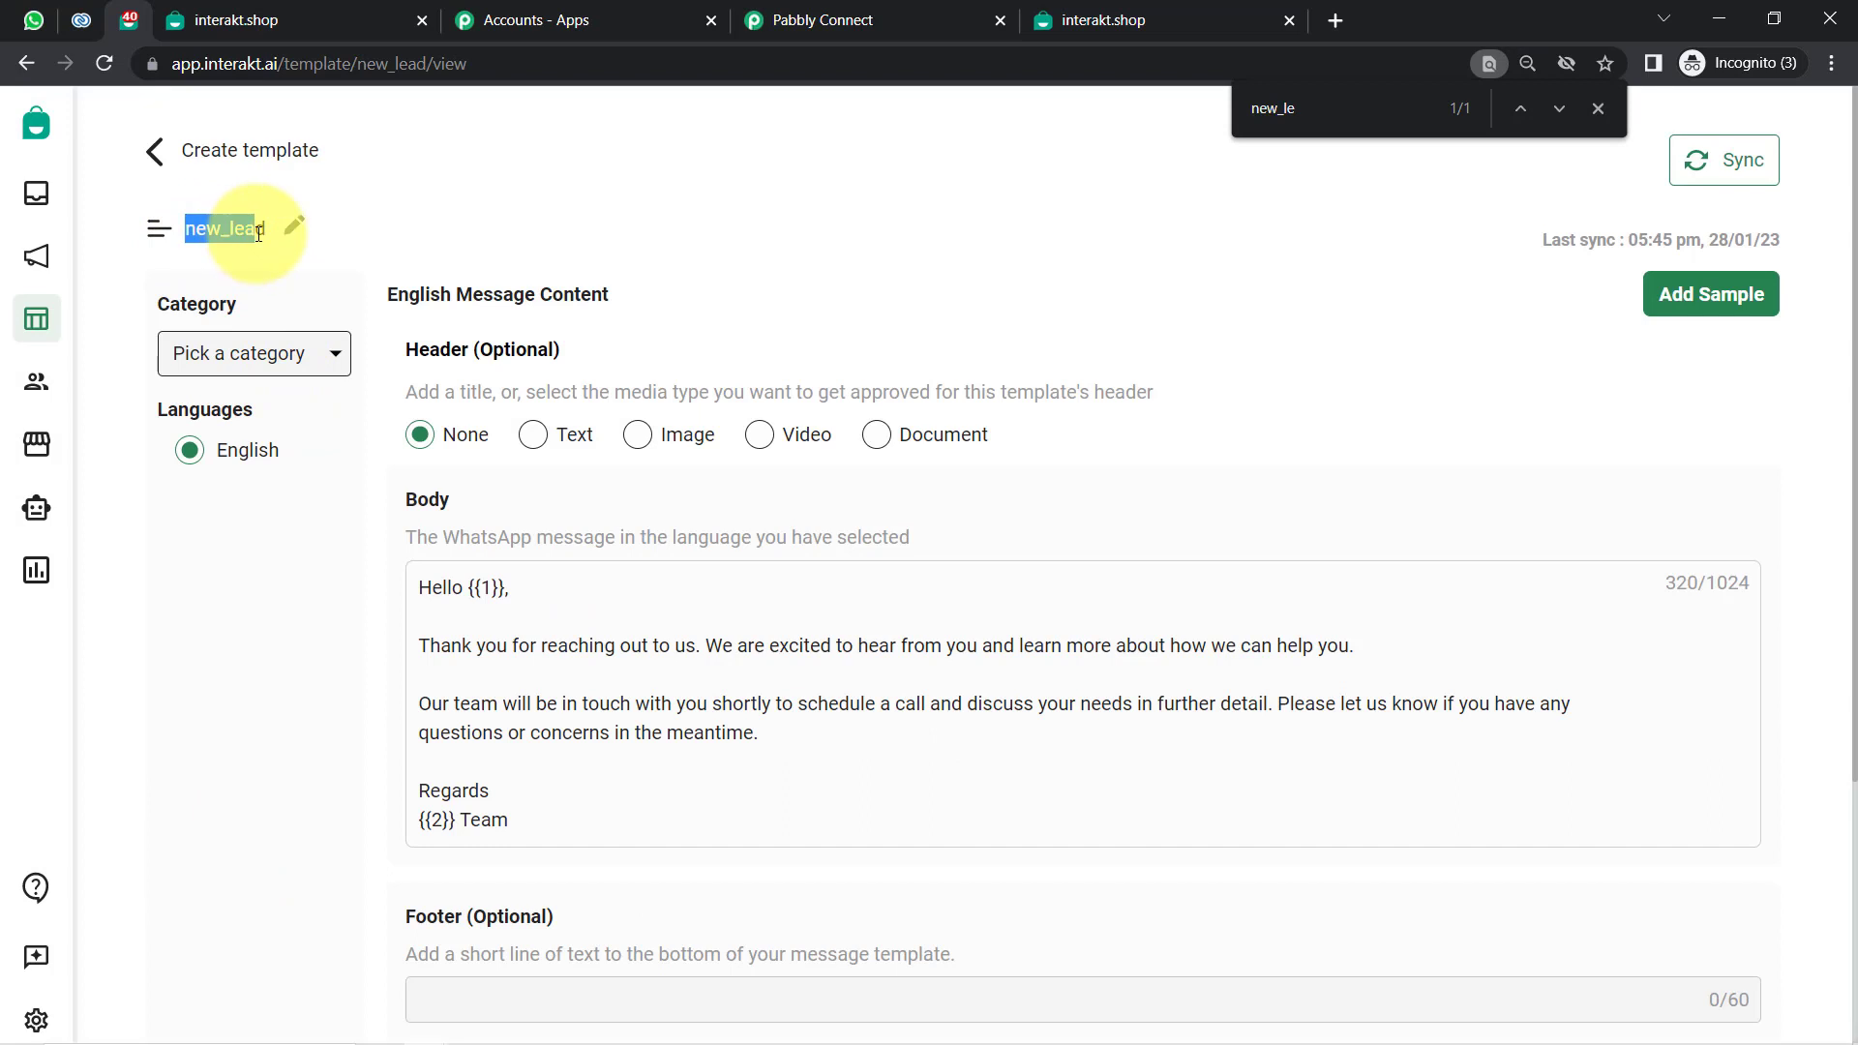
double_click(389, 295)
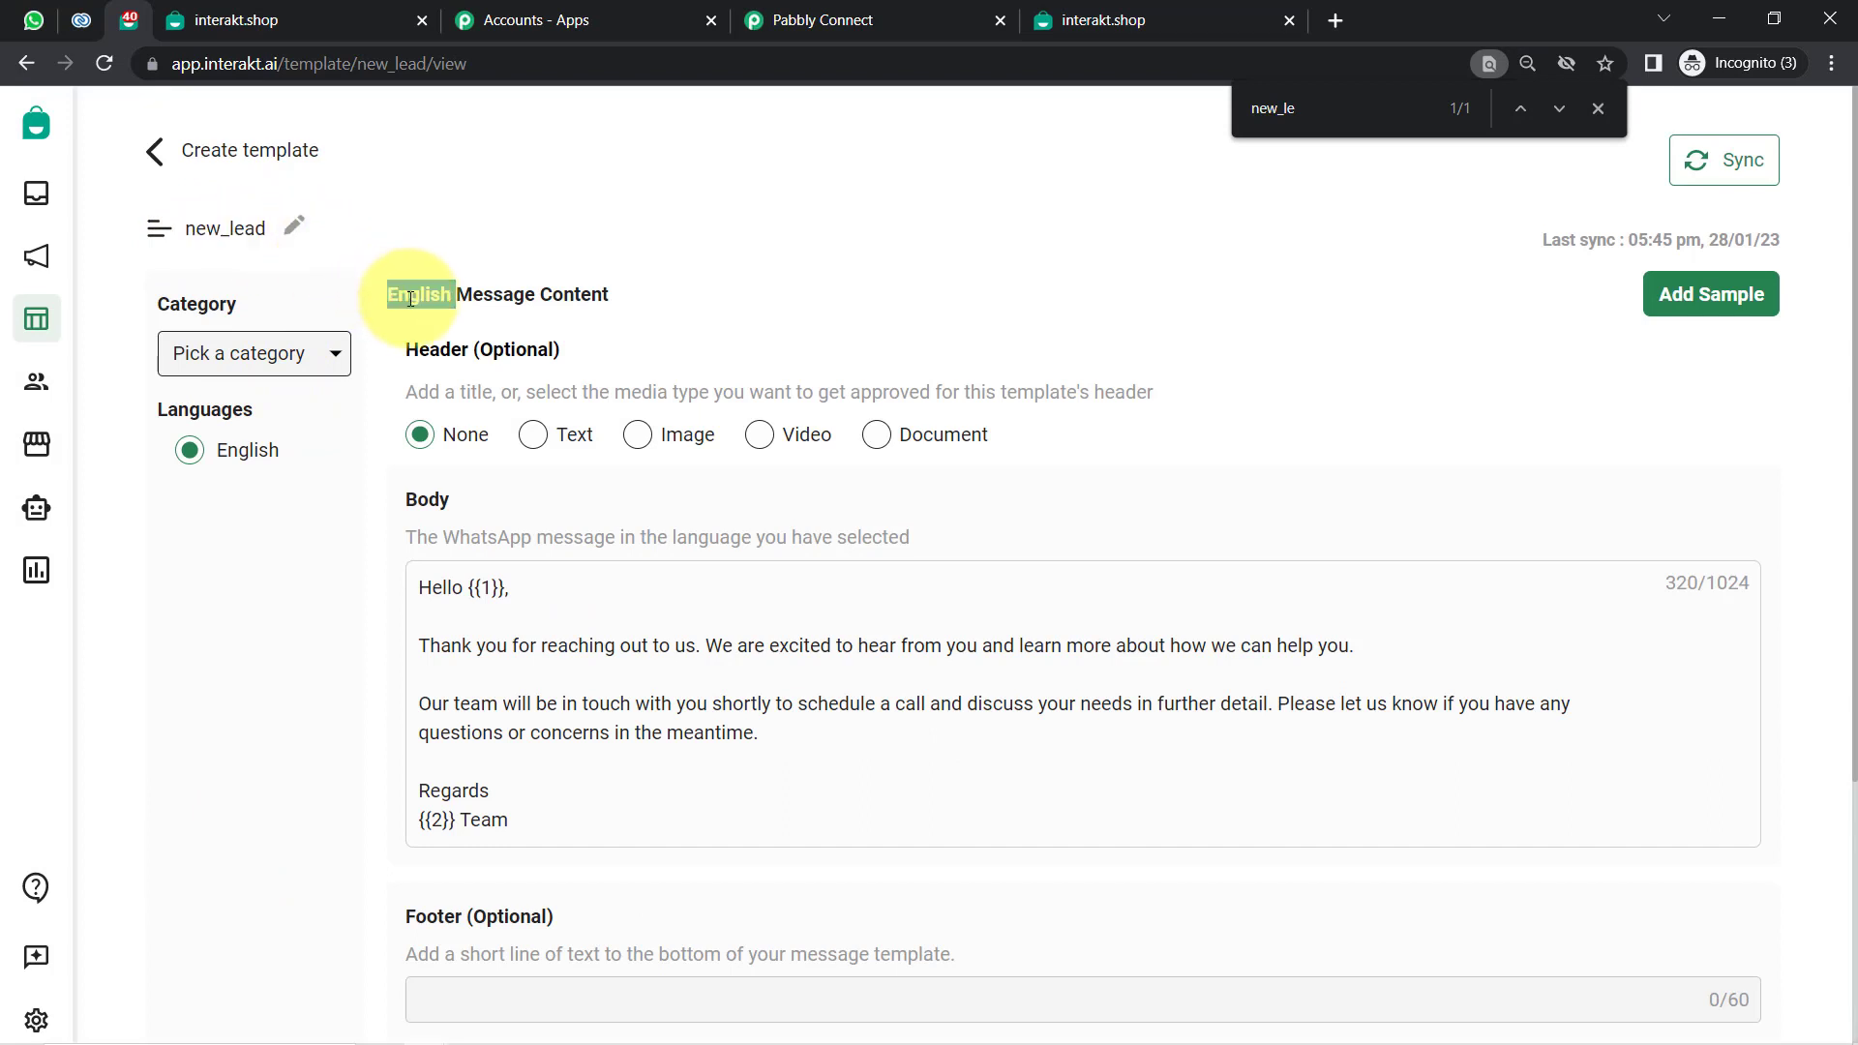
left_click_drag(419, 351, 567, 363)
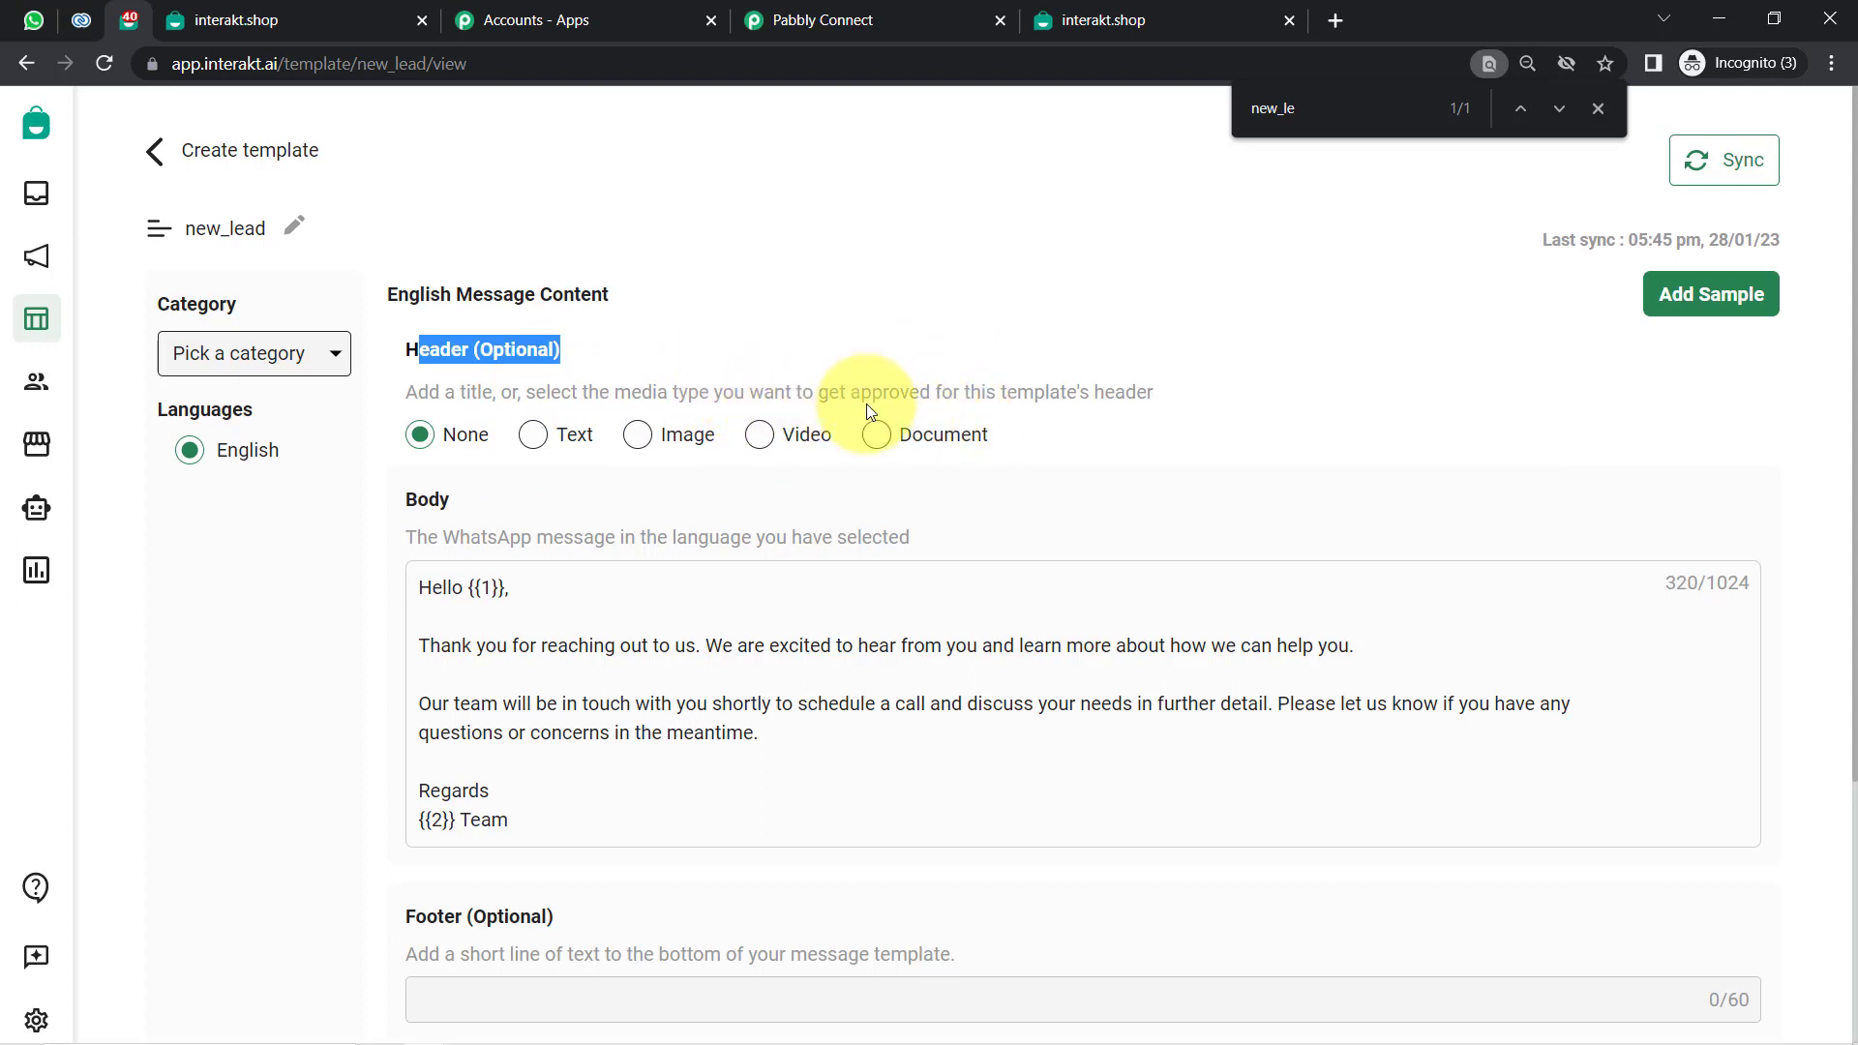
Read through the new_lead template's body message from the greeting to the sign-off.
left_click_drag(411, 499, 526, 817)
left_click(437, 602)
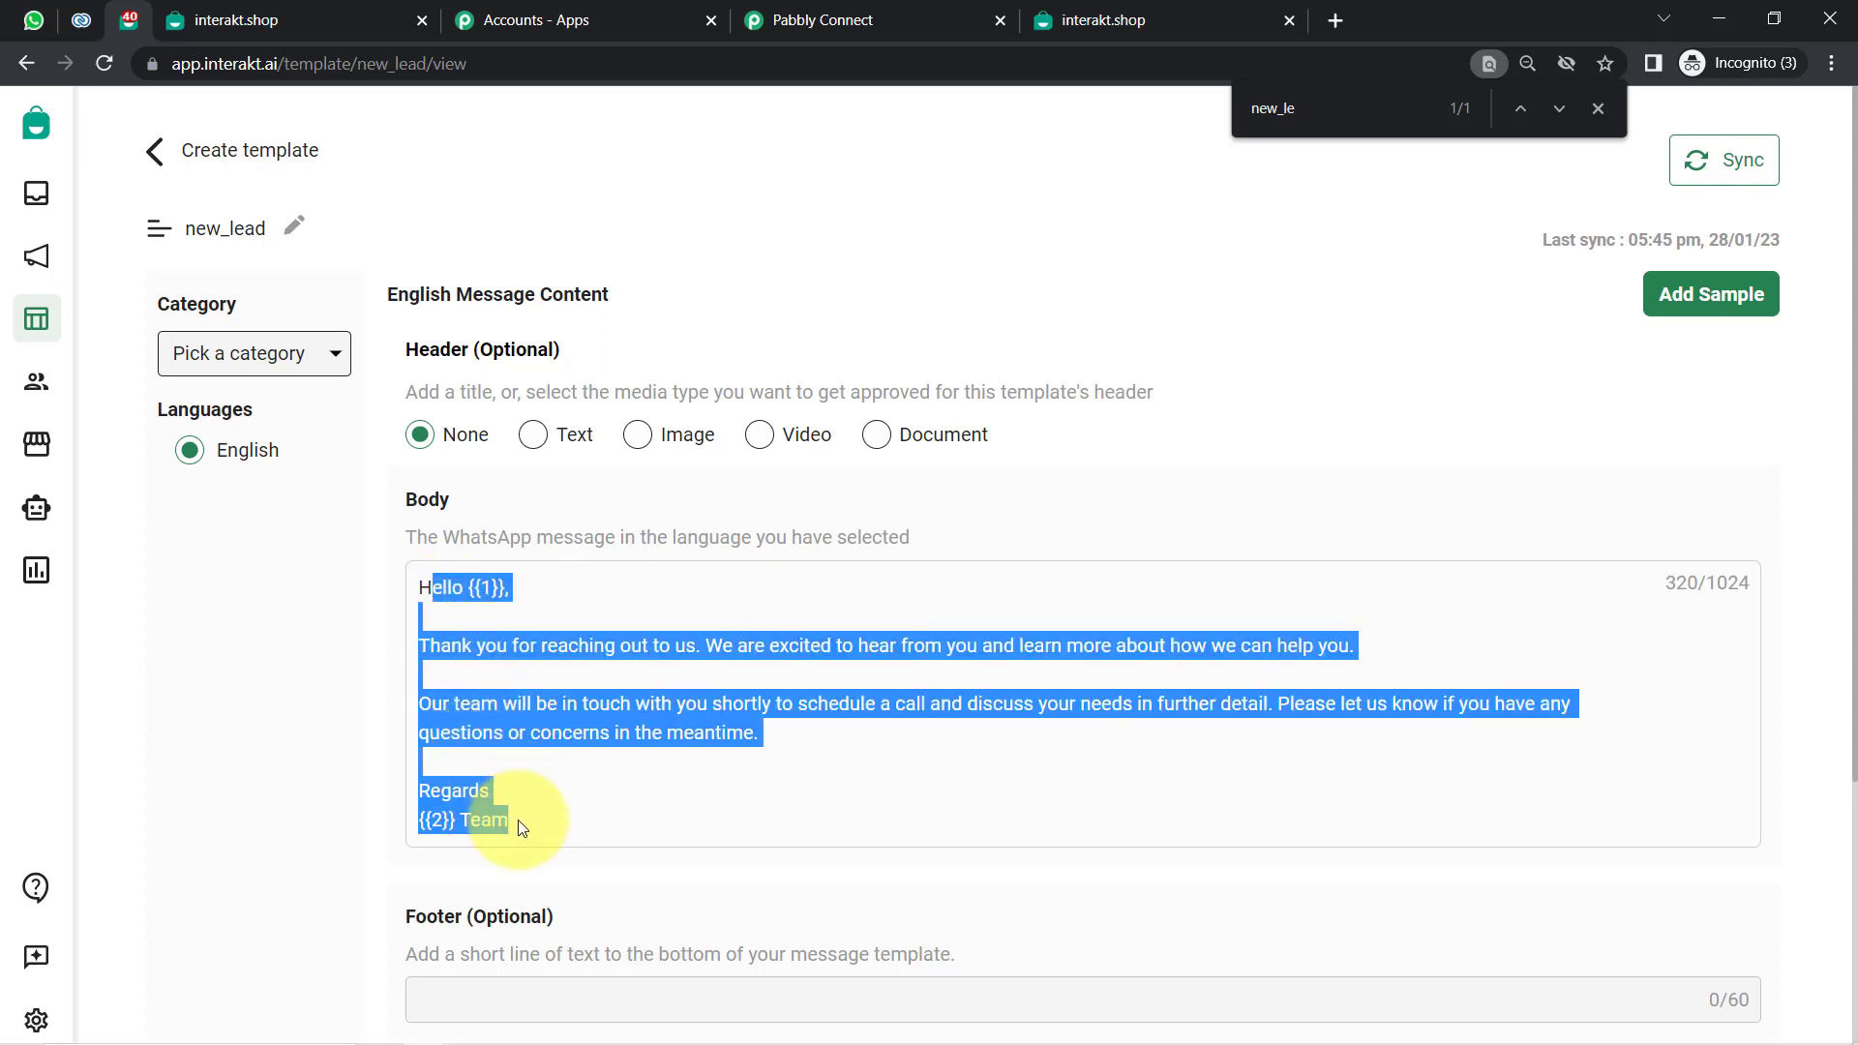
left_click(438, 614)
left_click_drag(432, 587, 490, 791)
left_click(481, 684)
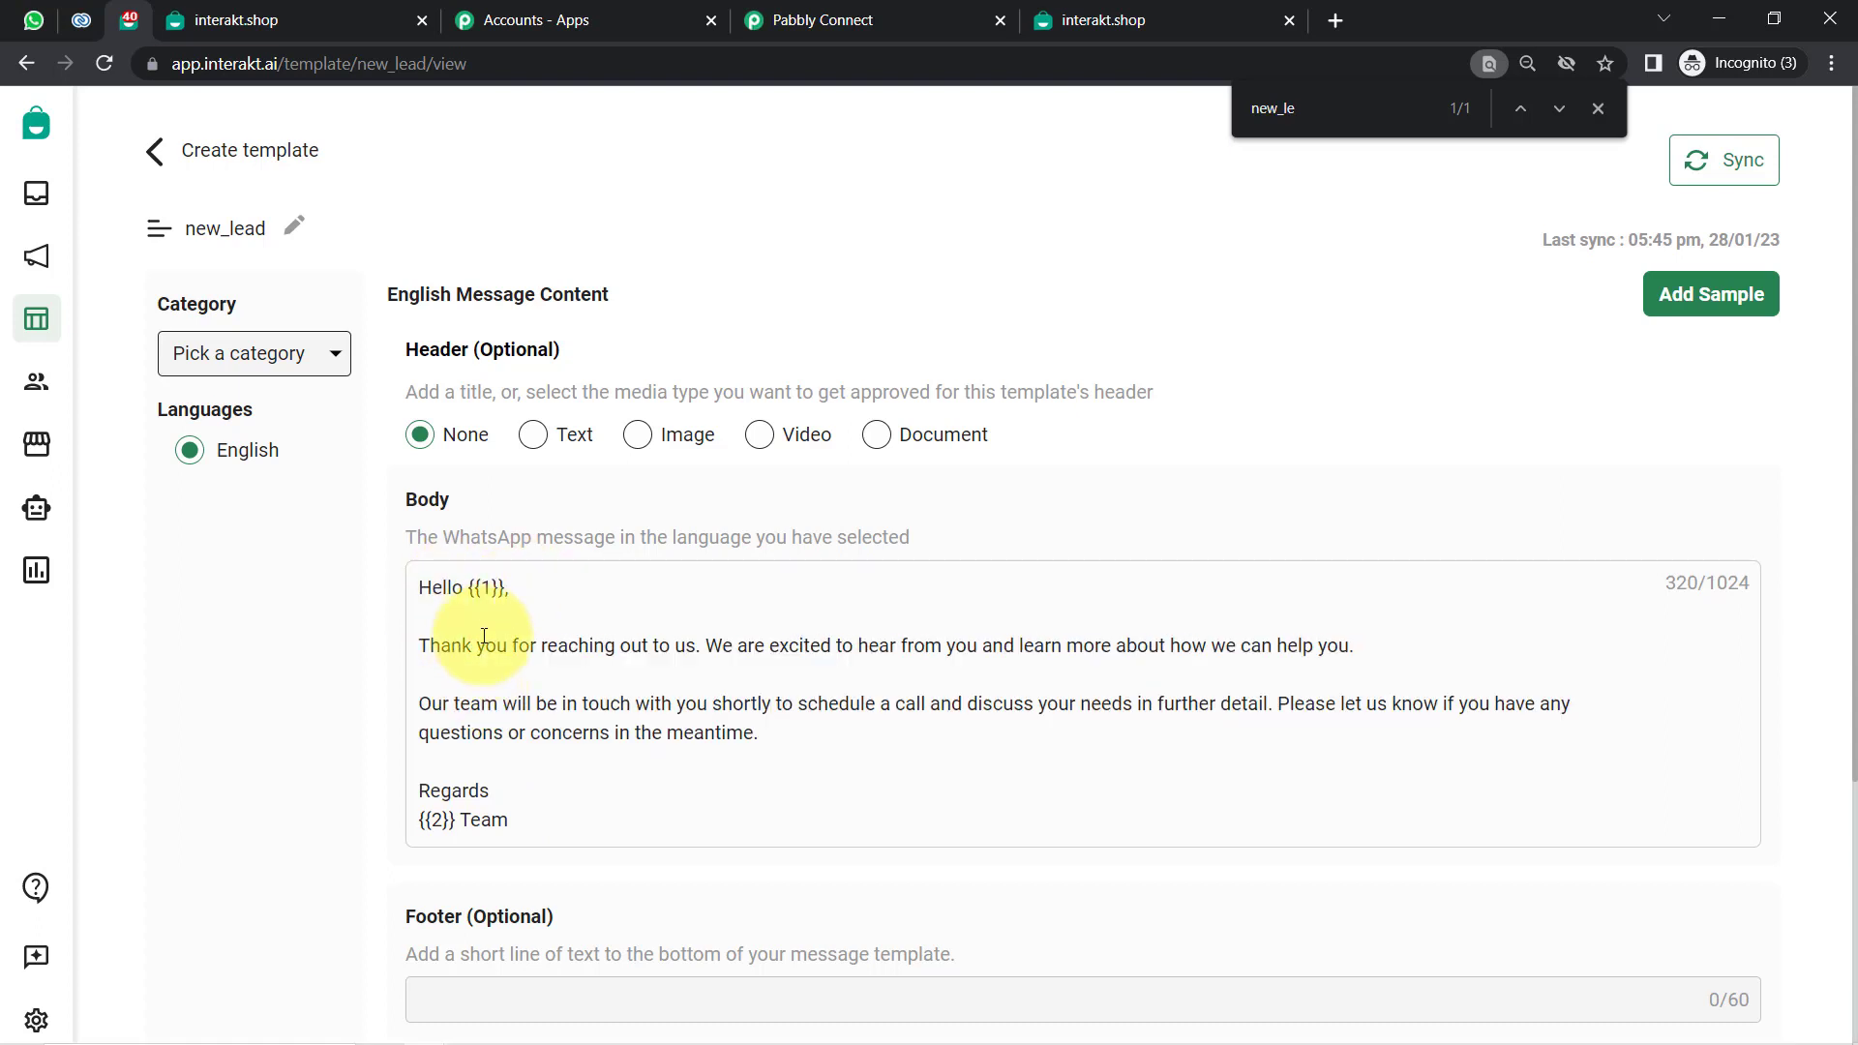
left_click_drag(736, 645, 1031, 647)
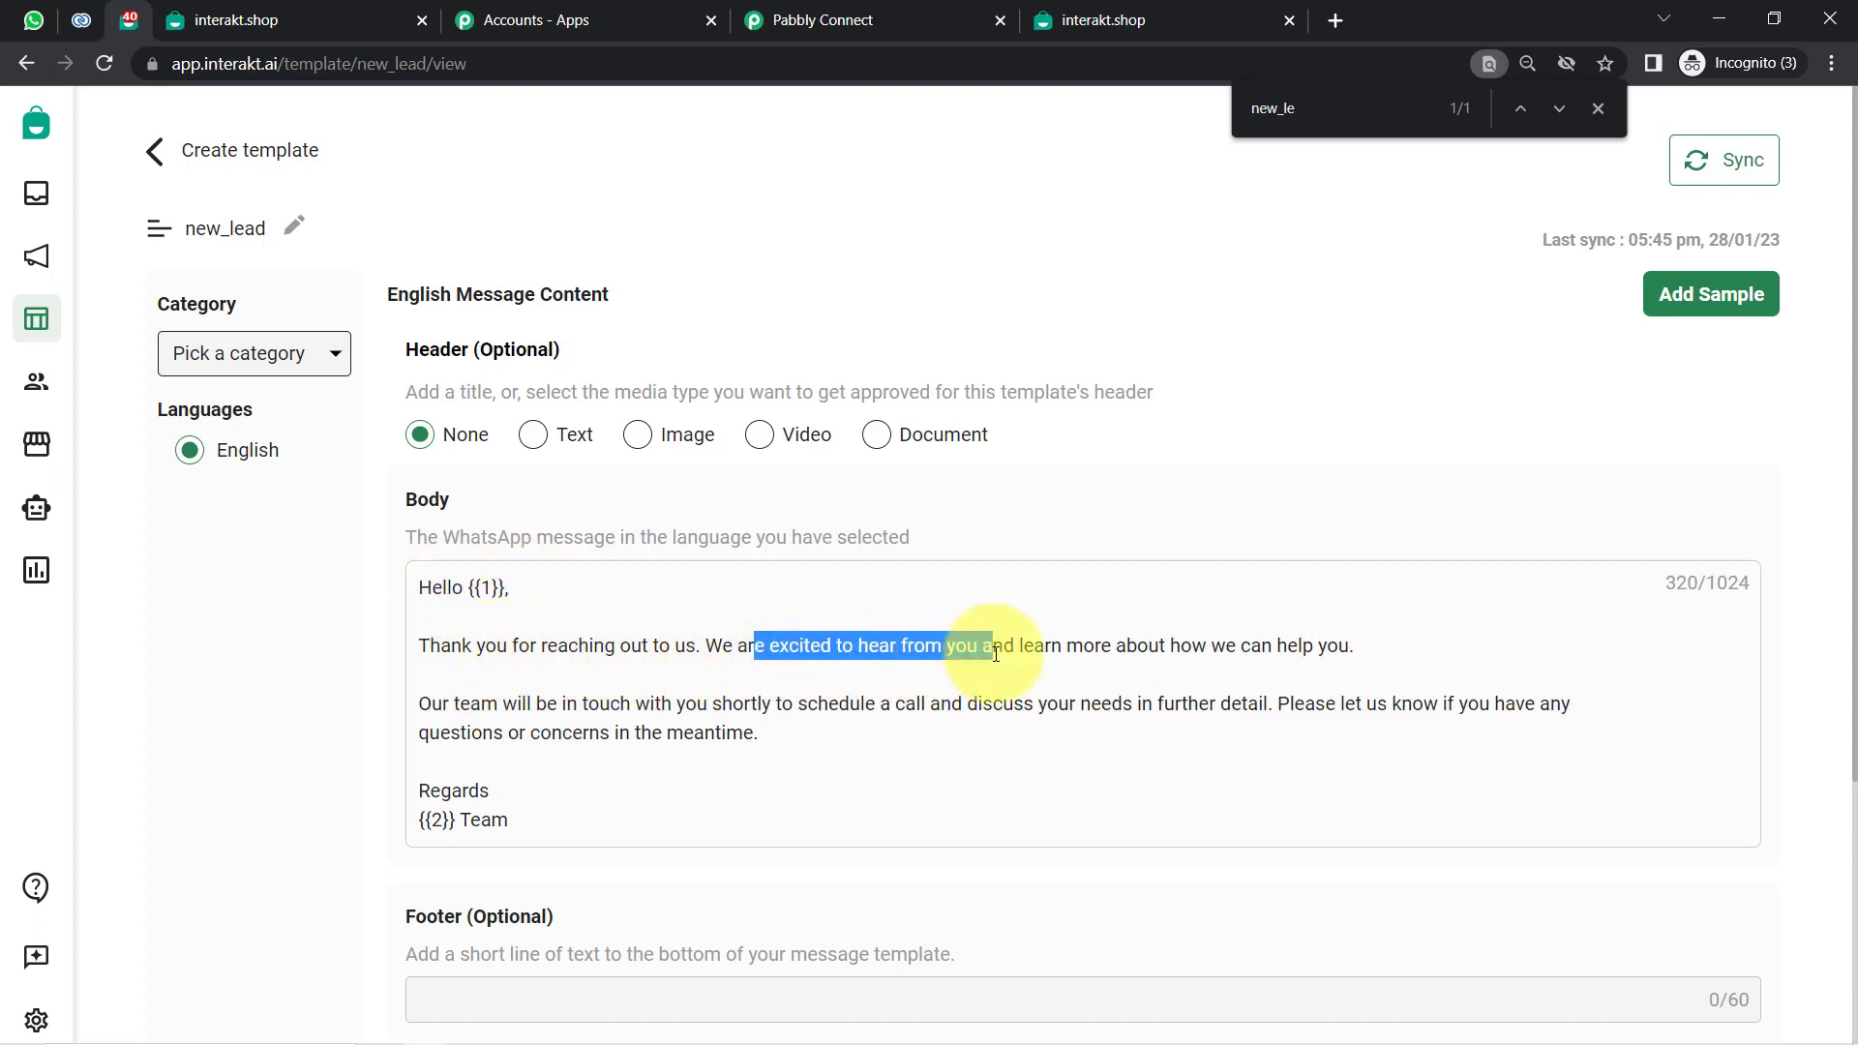
left_click(1073, 655)
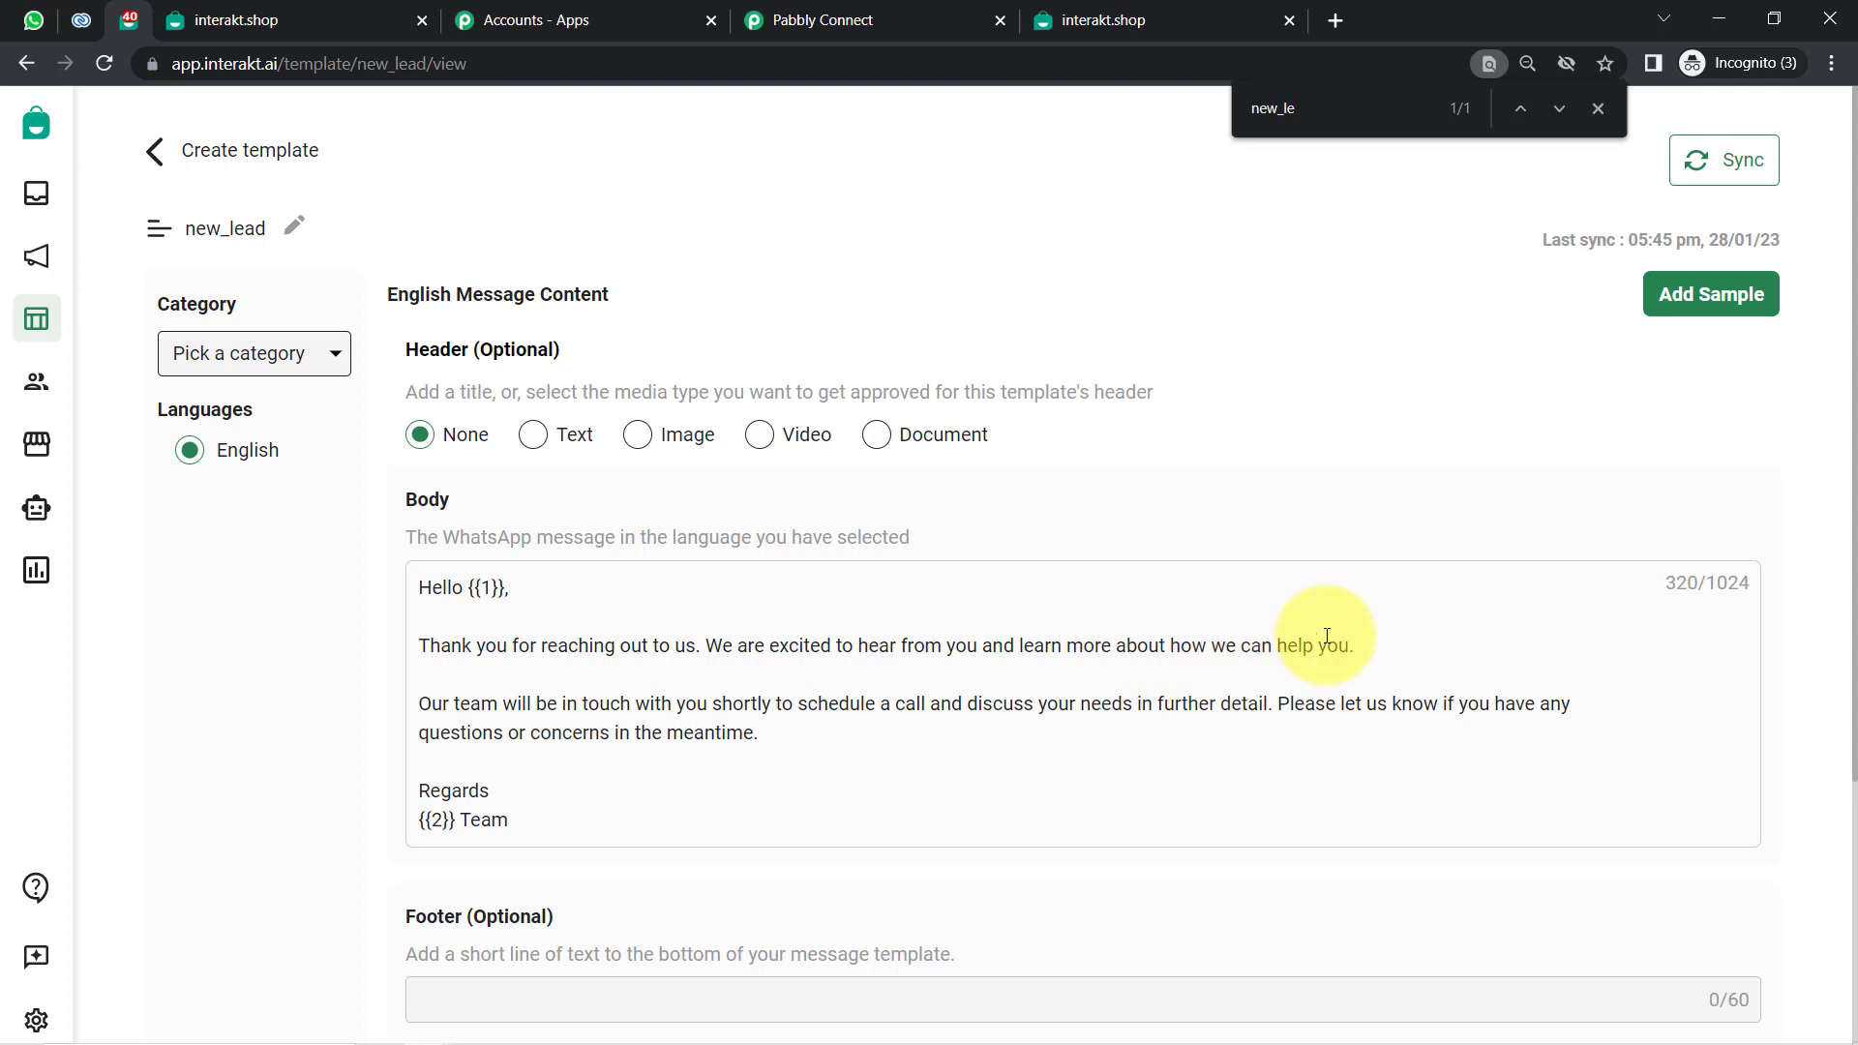
left_click_drag(519, 703, 955, 704)
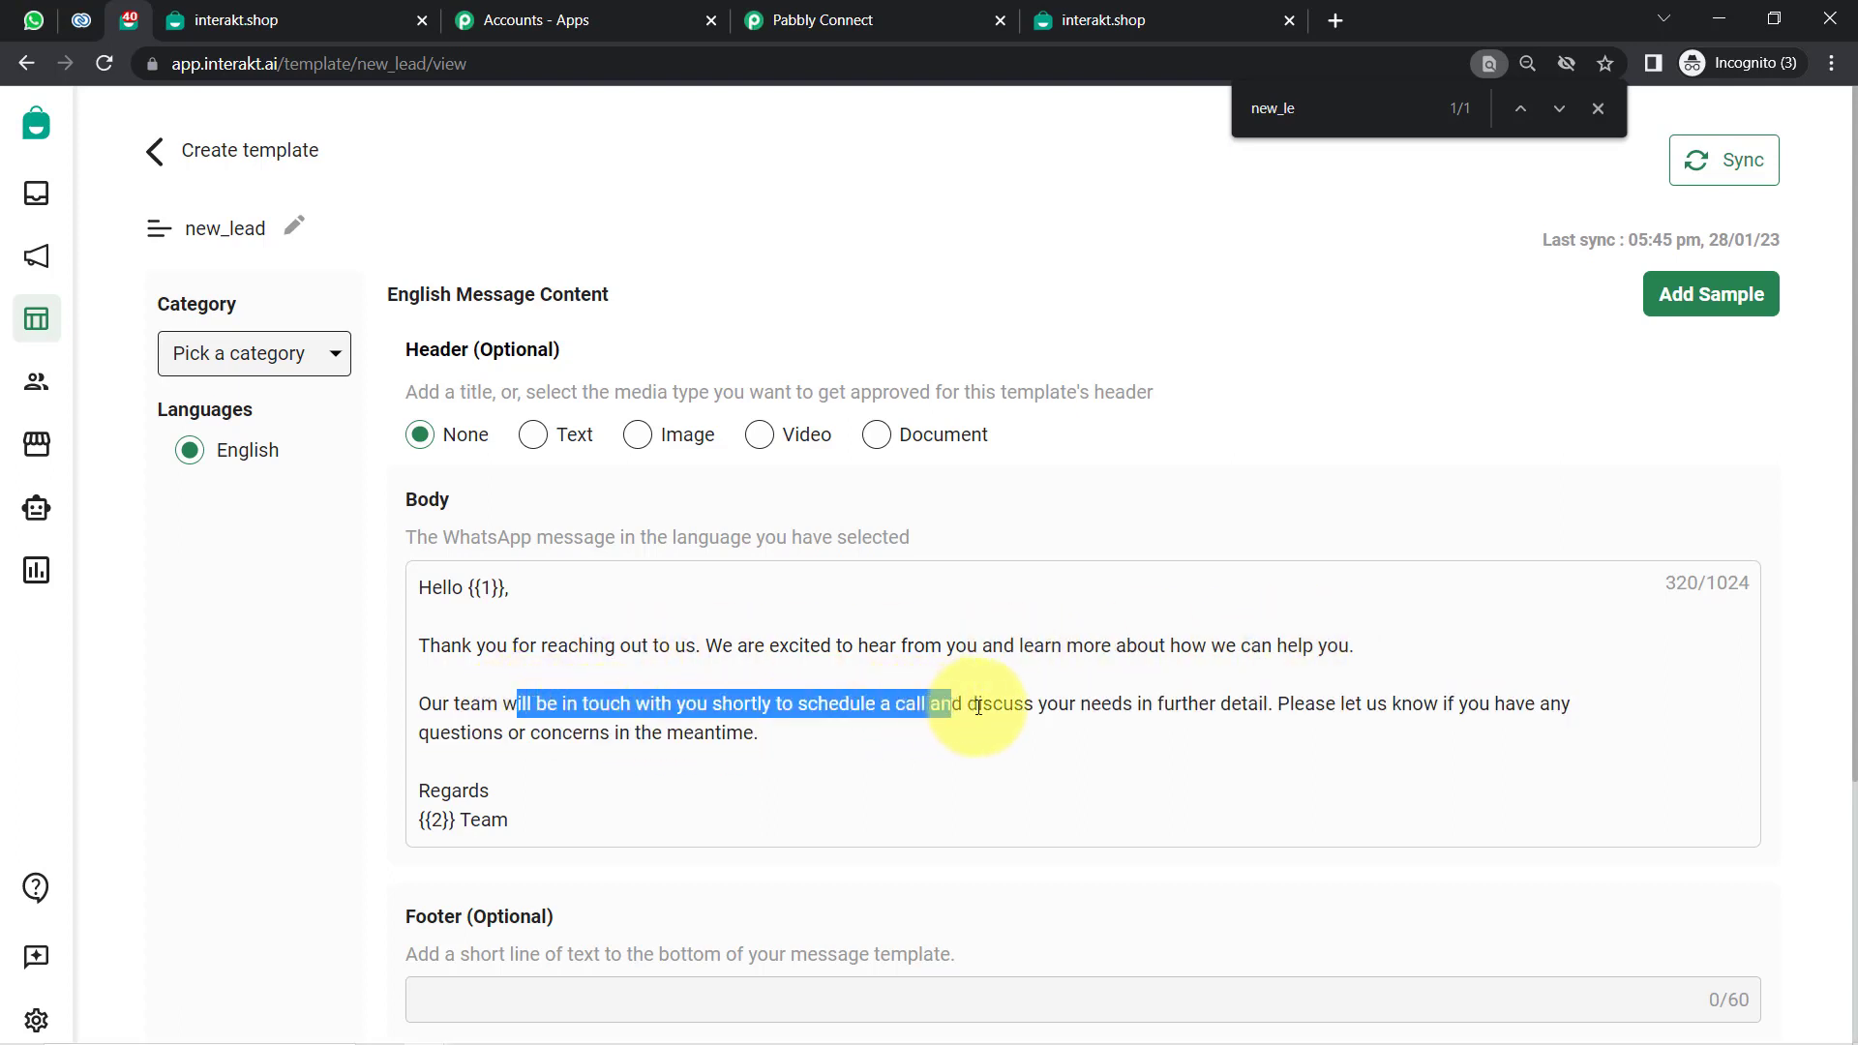
left_click(1025, 704)
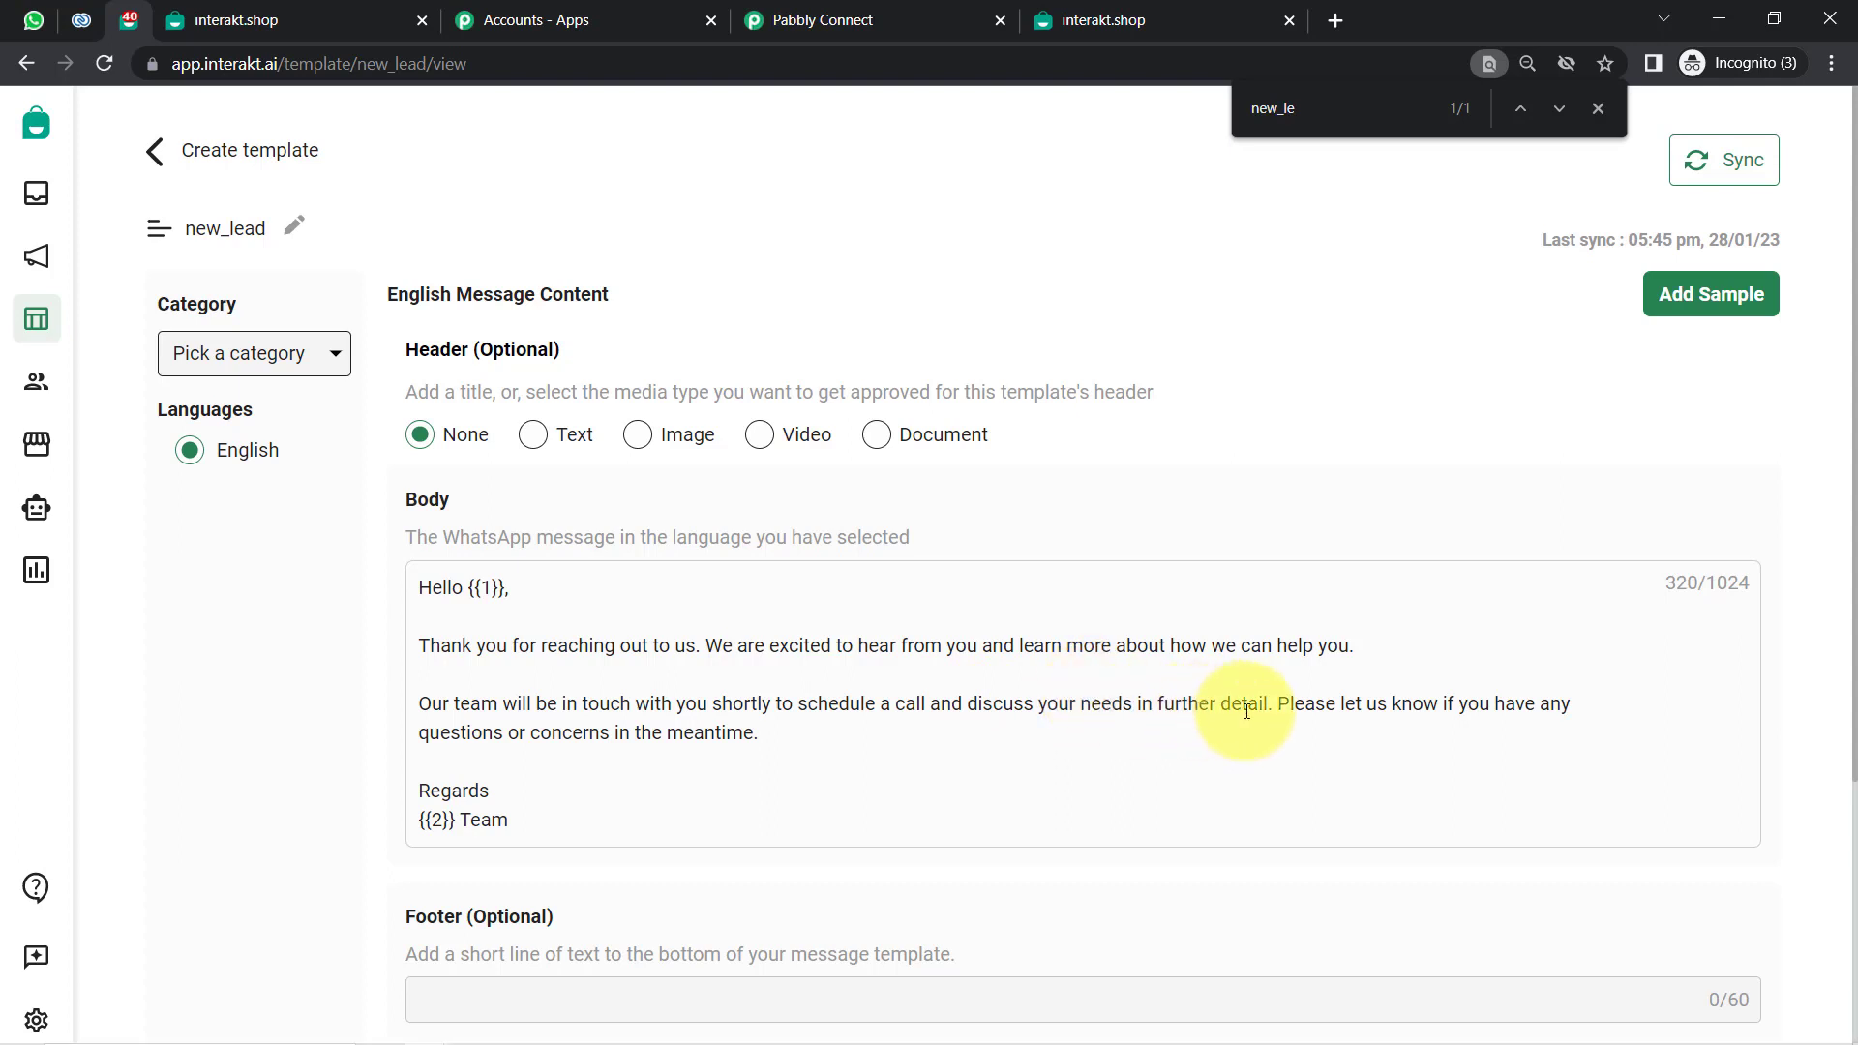
left_click_drag(1304, 708, 643, 766)
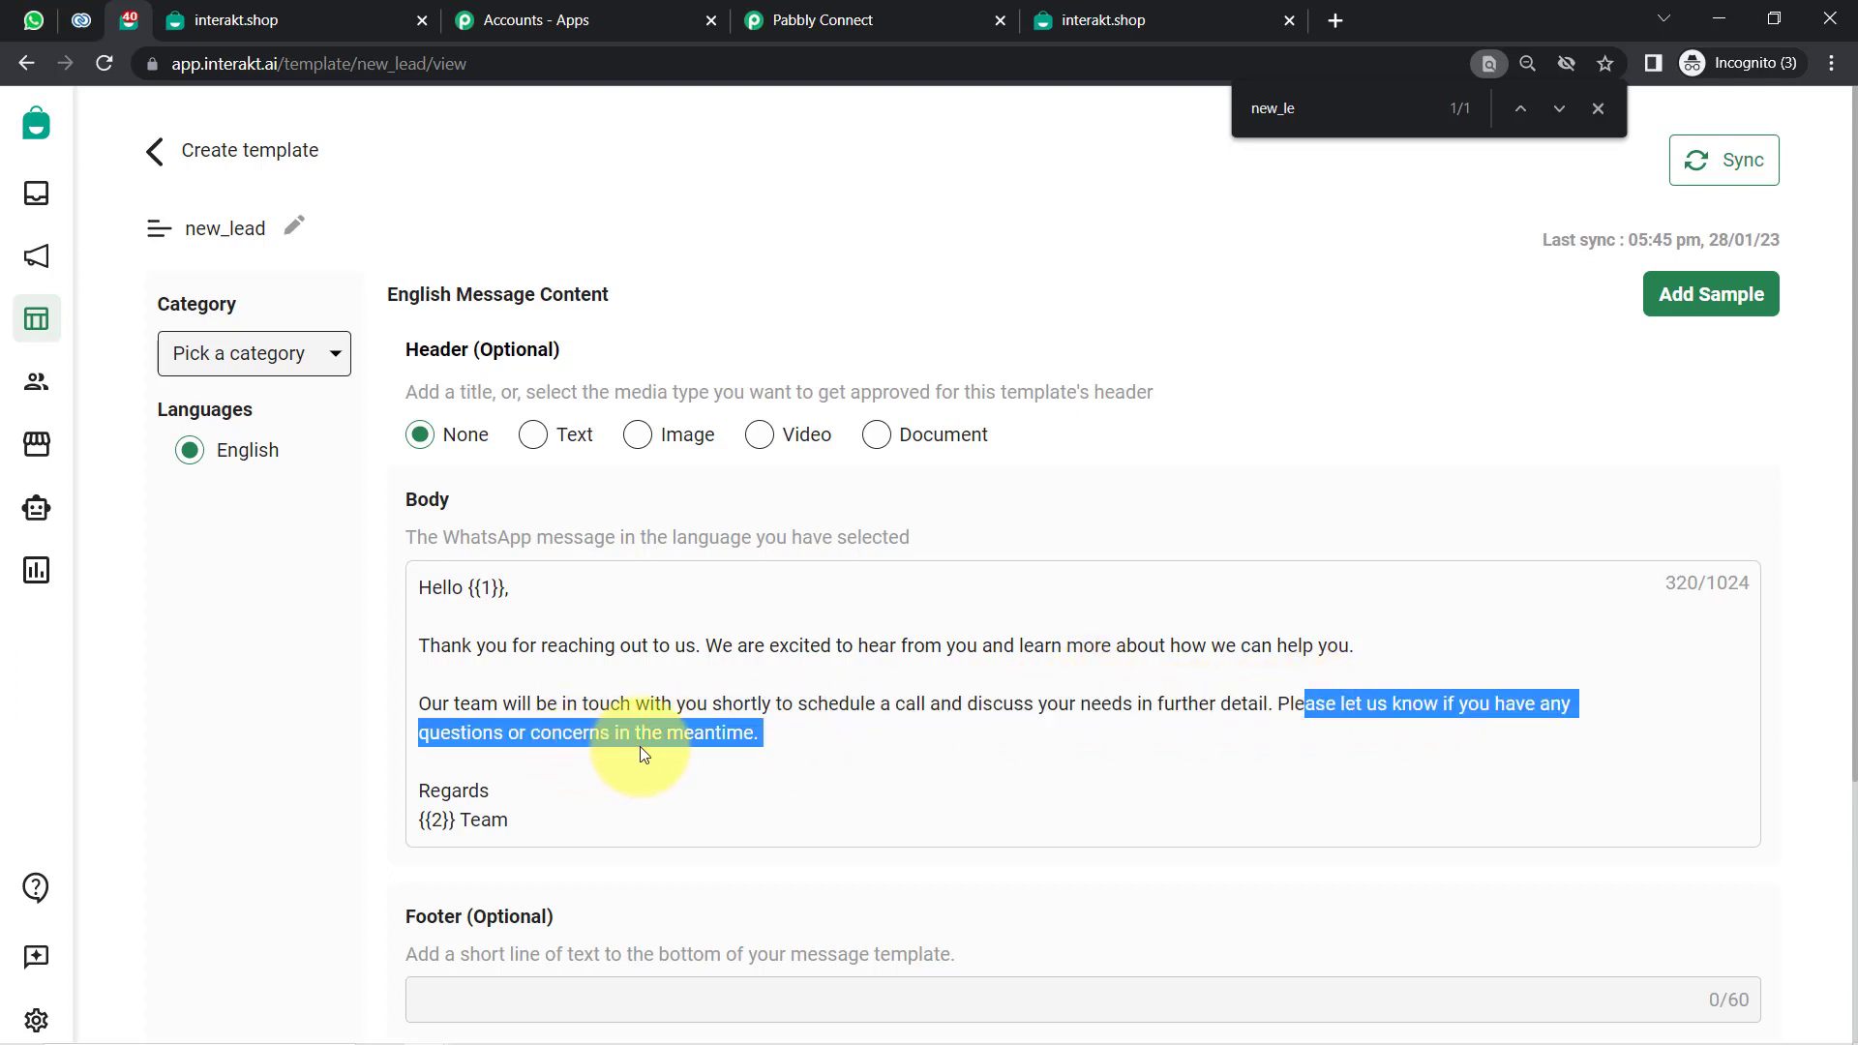
left_click_drag(523, 778, 489, 789)
left_click(469, 765)
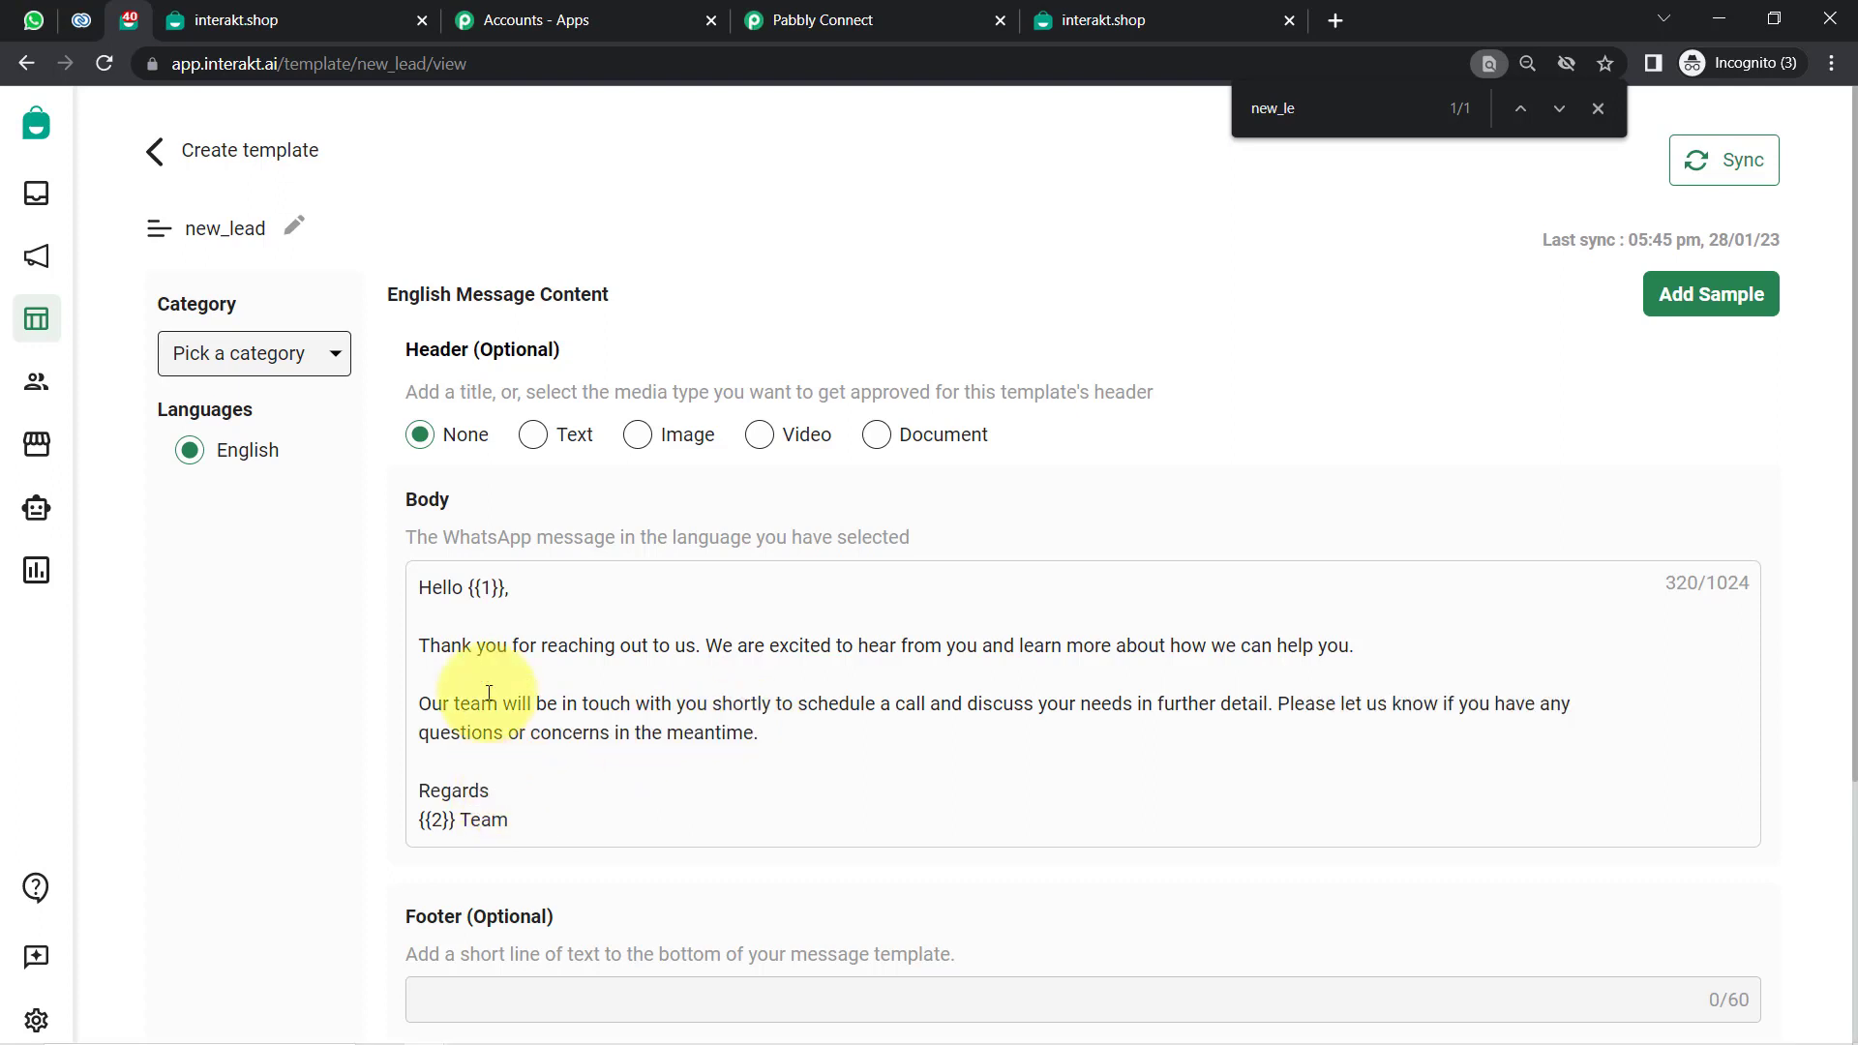
left_click_drag(445, 595, 508, 820)
left_click(595, 780)
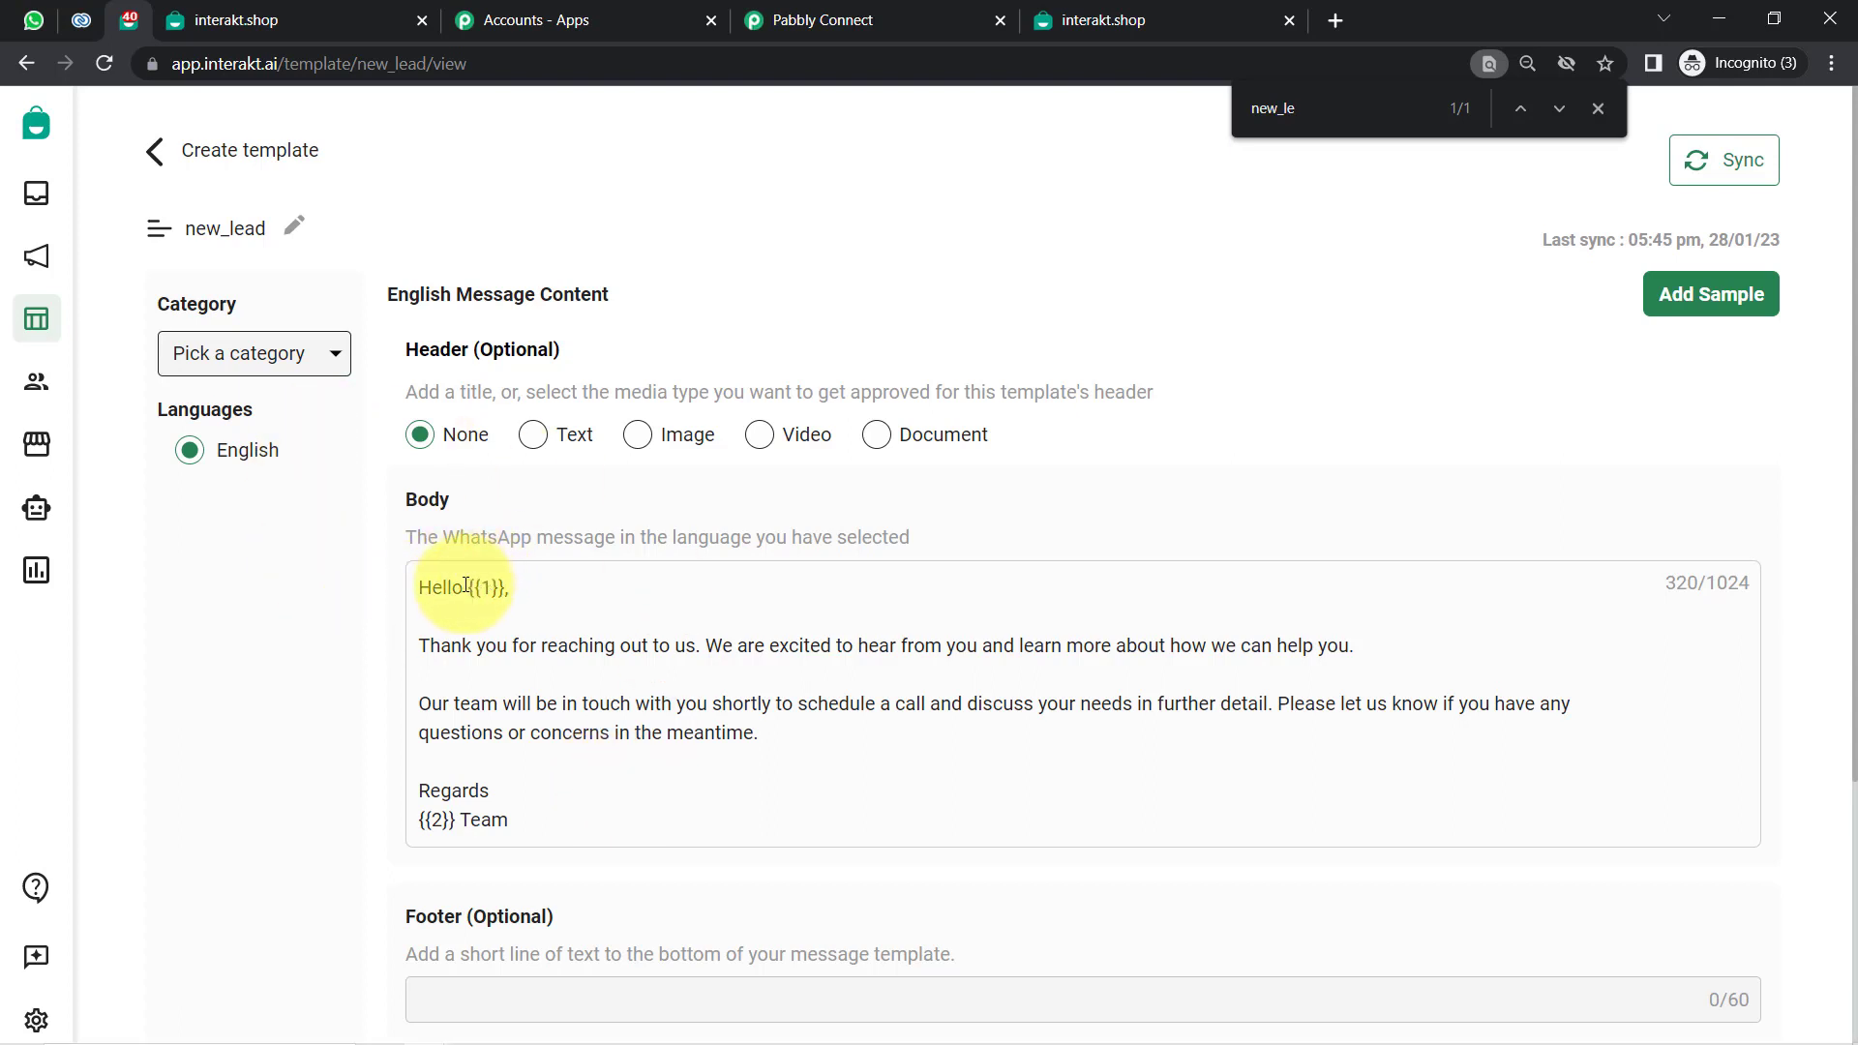
Examine how the {{1}} variable is placed in the greeting of the template's body.
left_click_drag(468, 587, 525, 599)
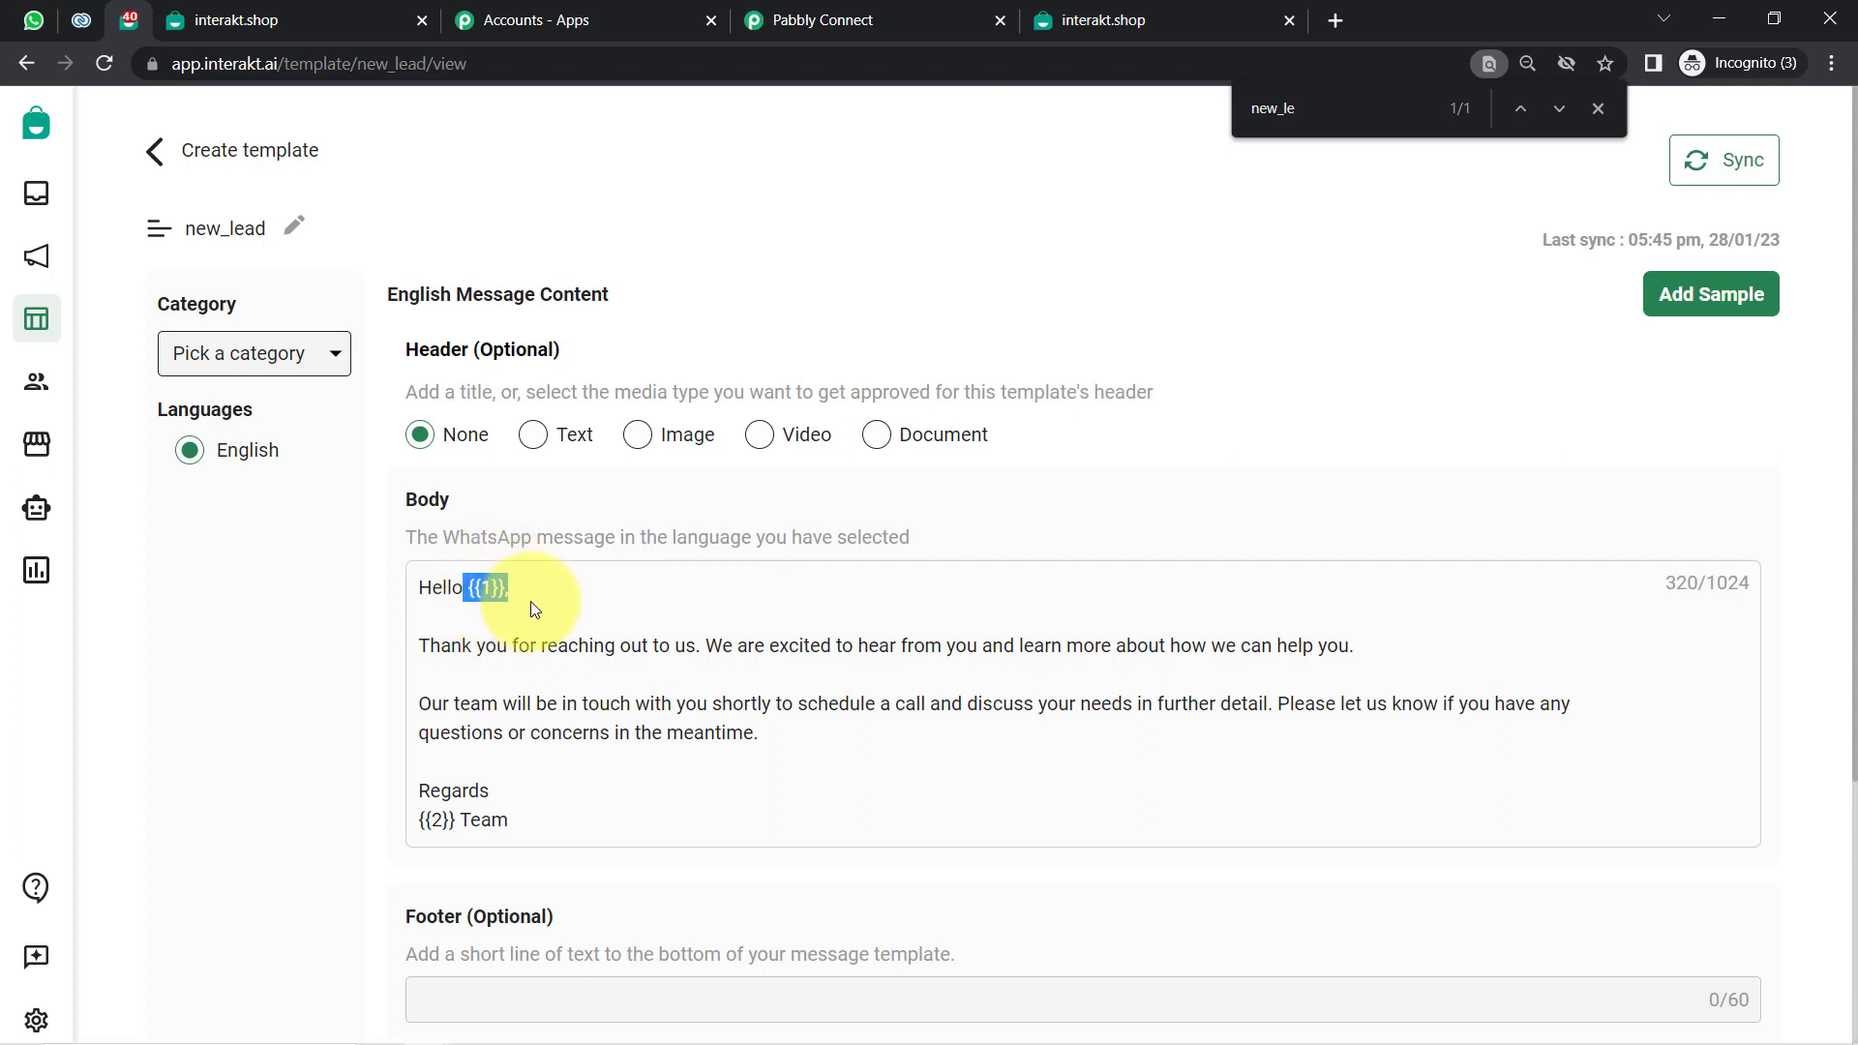
left_click(535, 633)
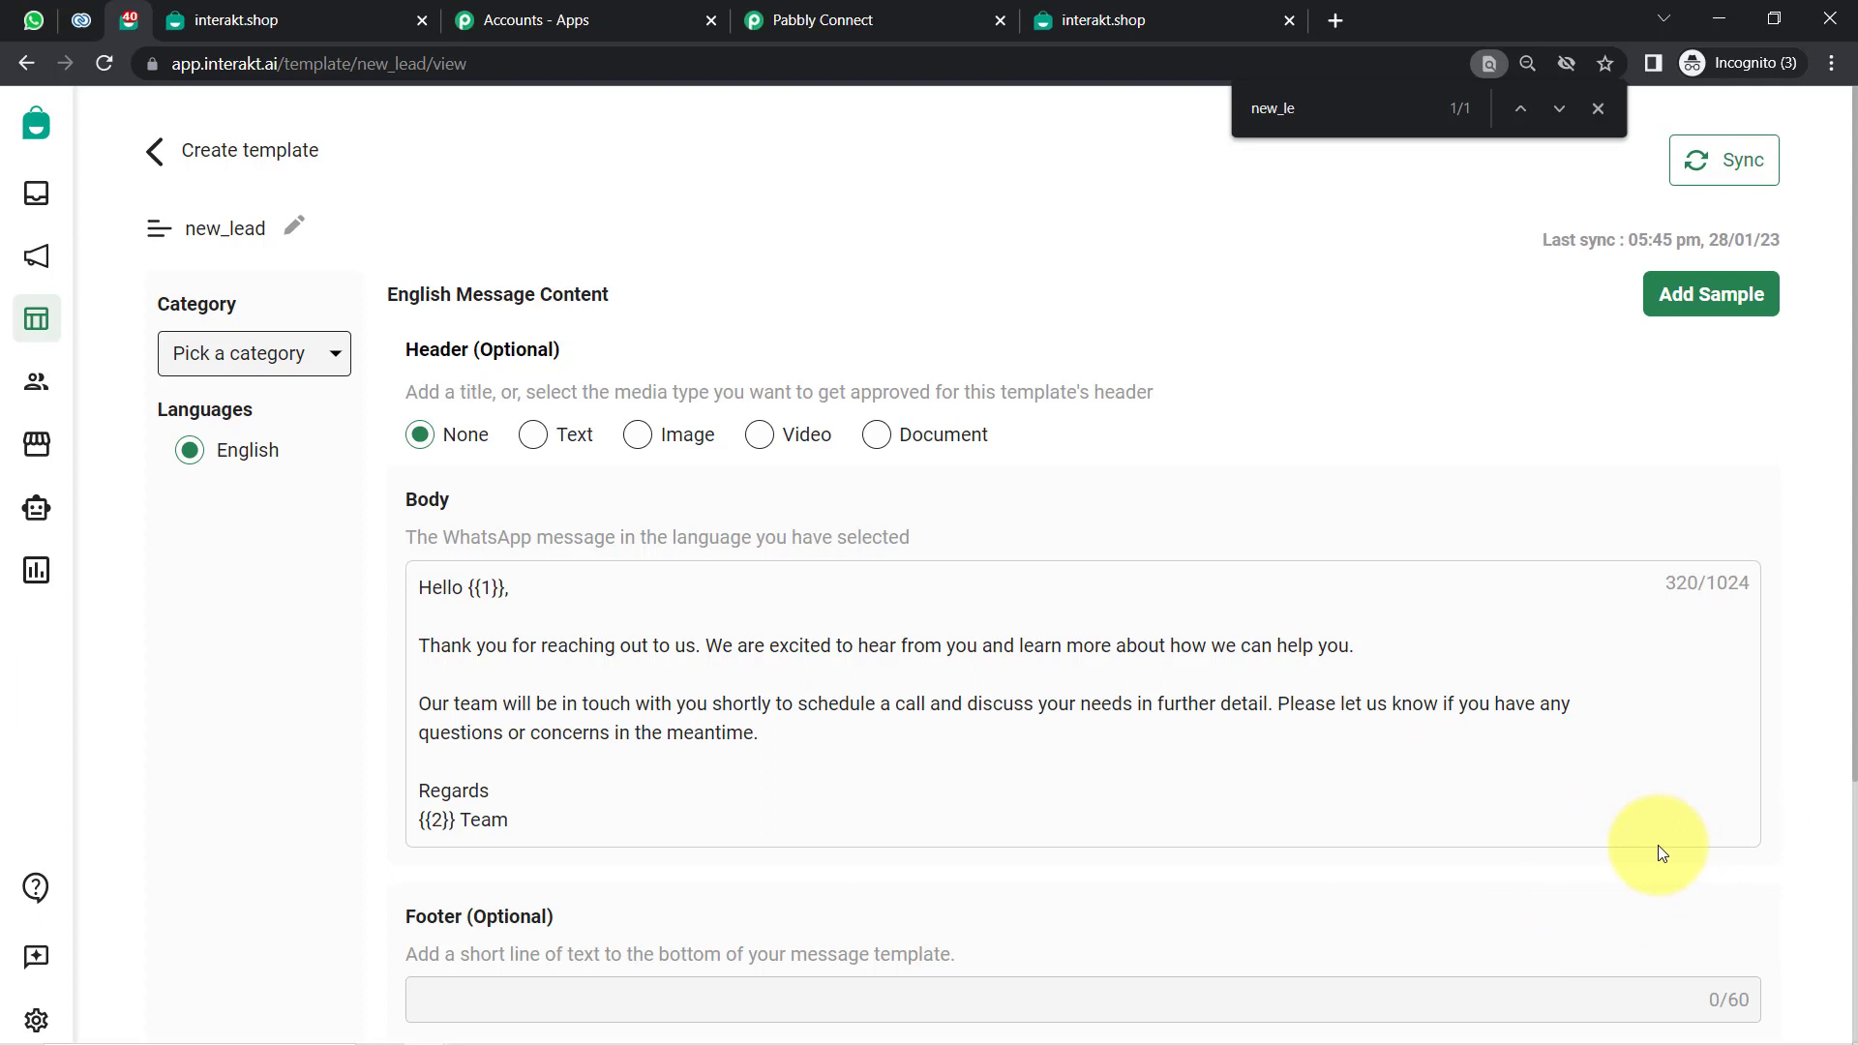
left_click(465, 58)
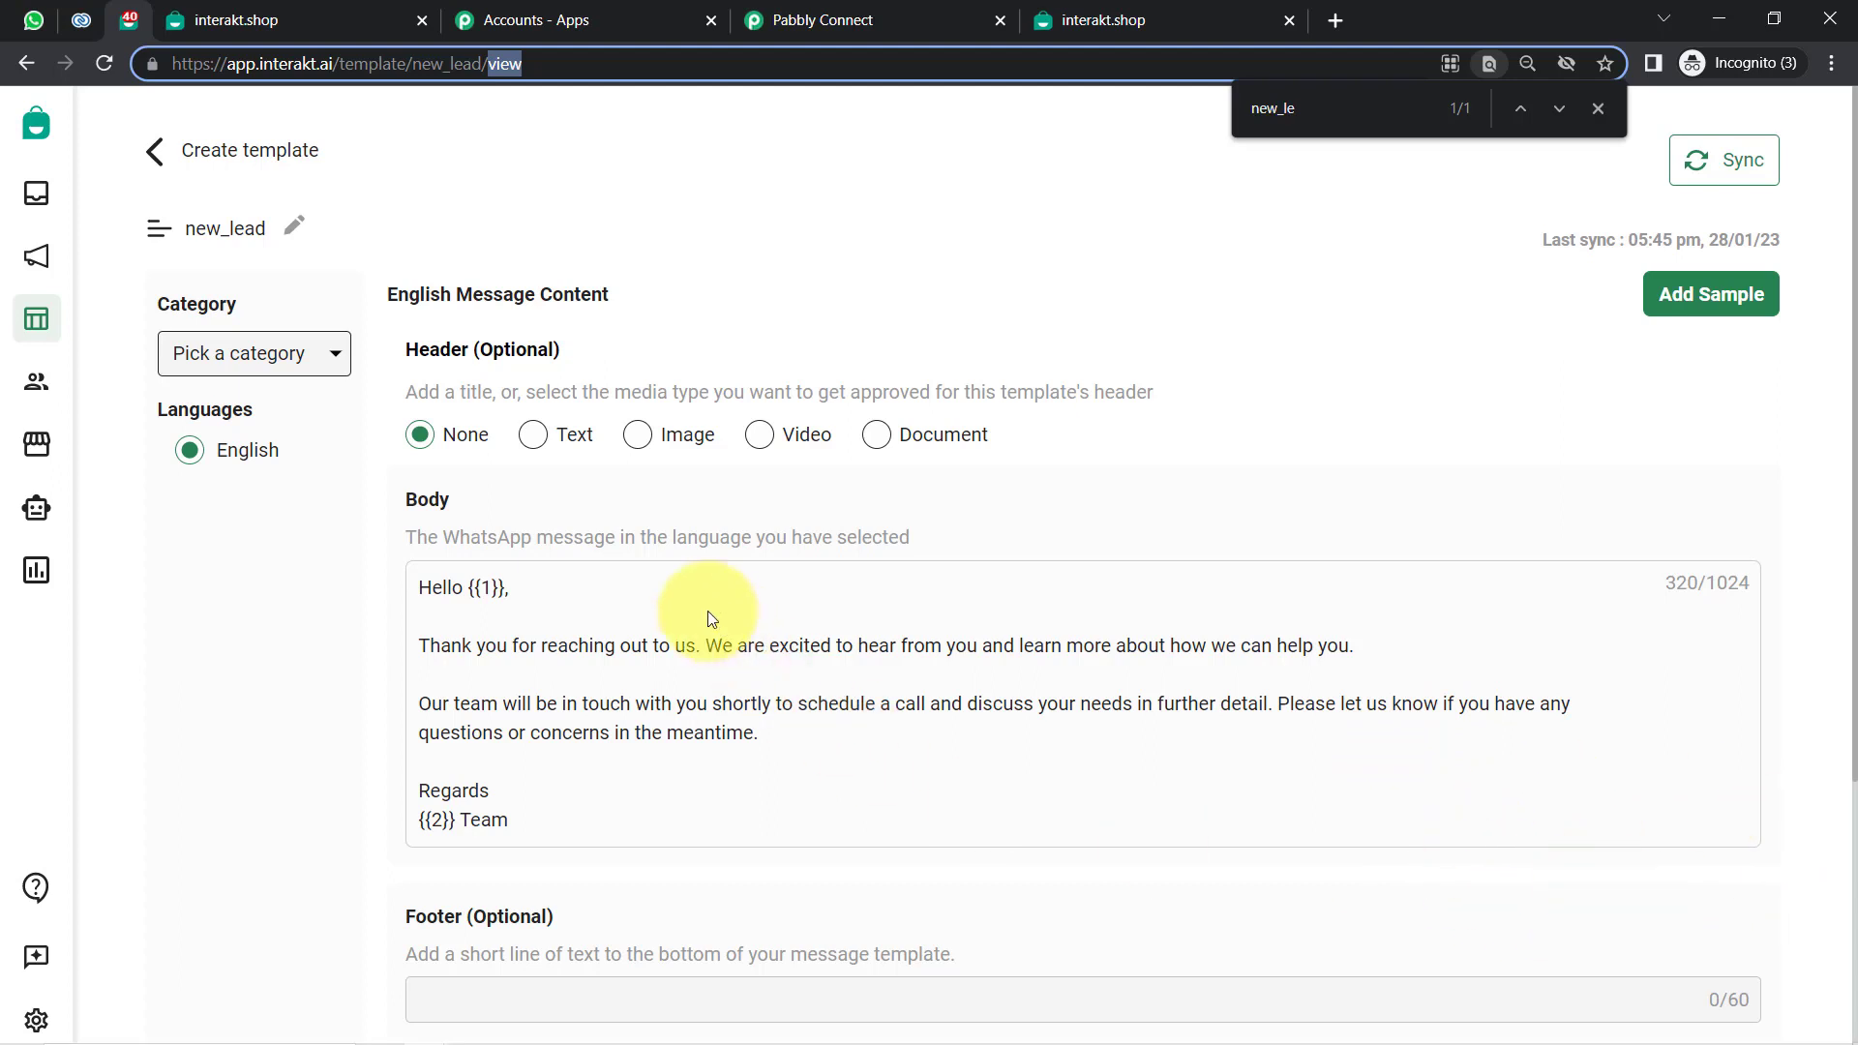
left_click_drag(433, 587, 523, 821)
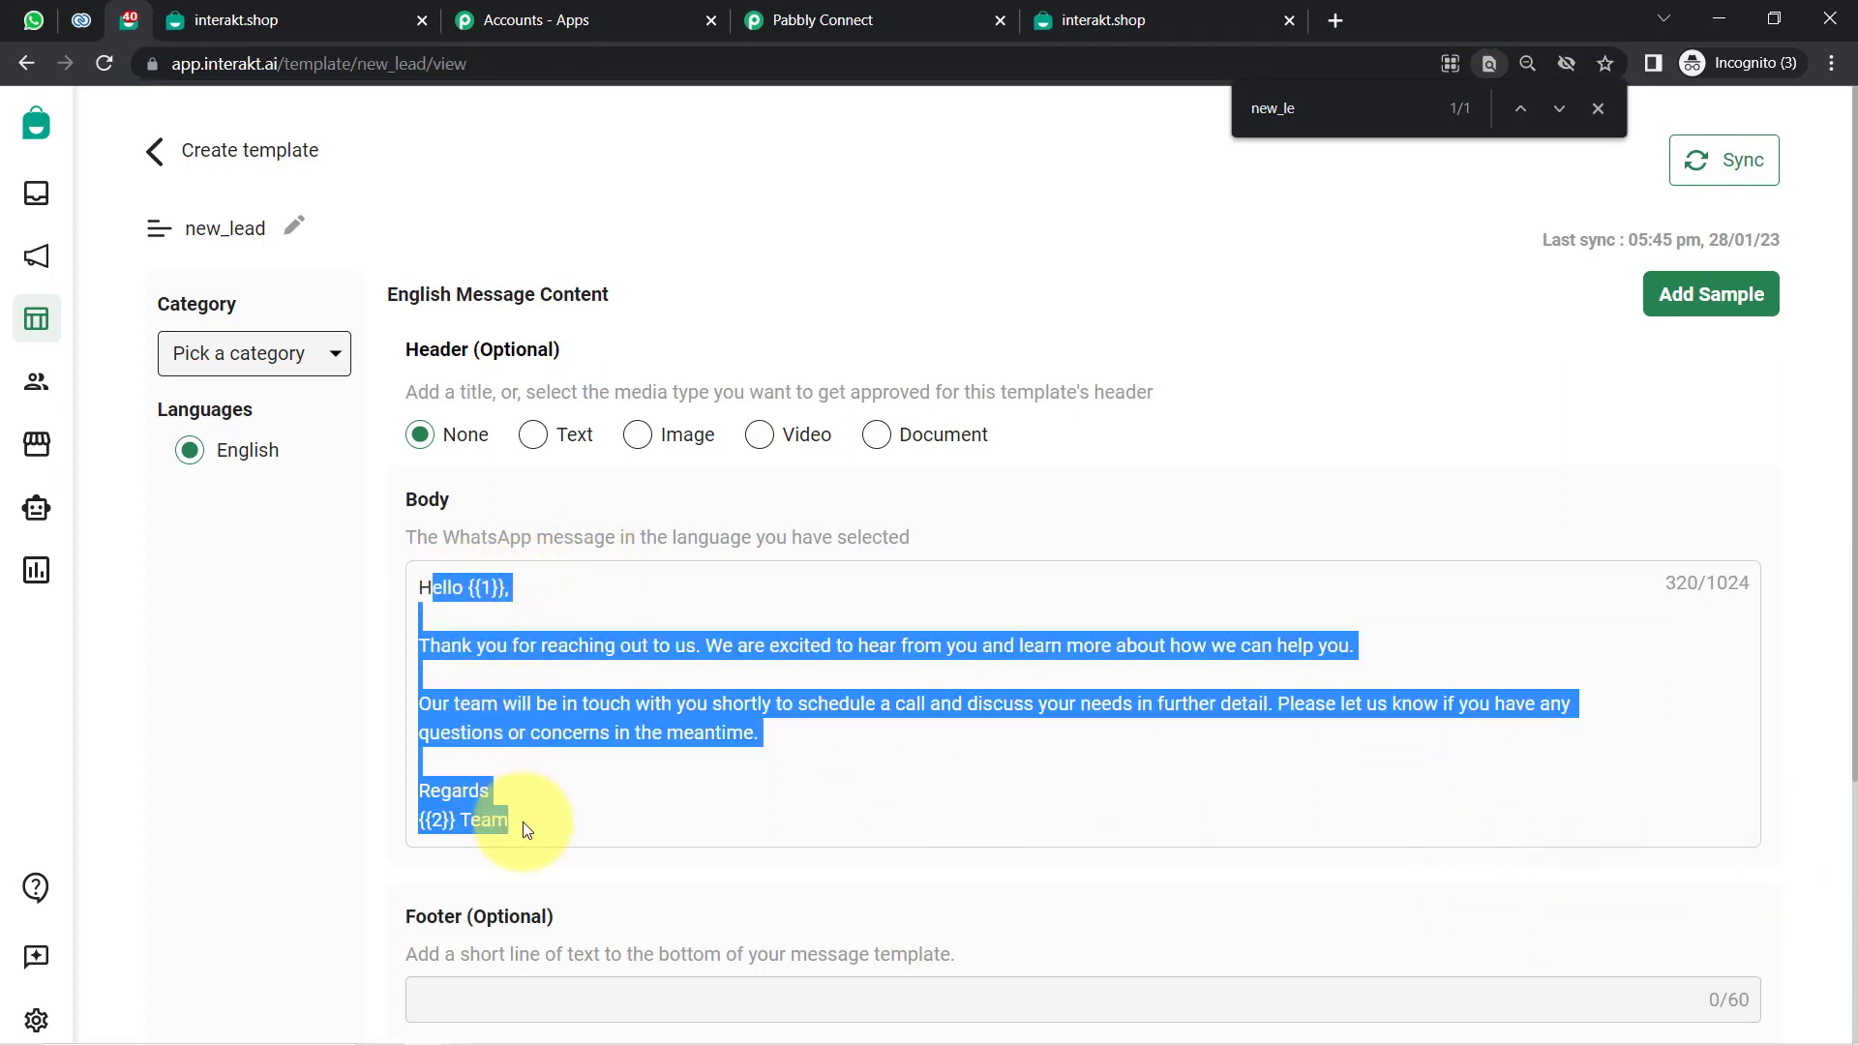
left_click(532, 821)
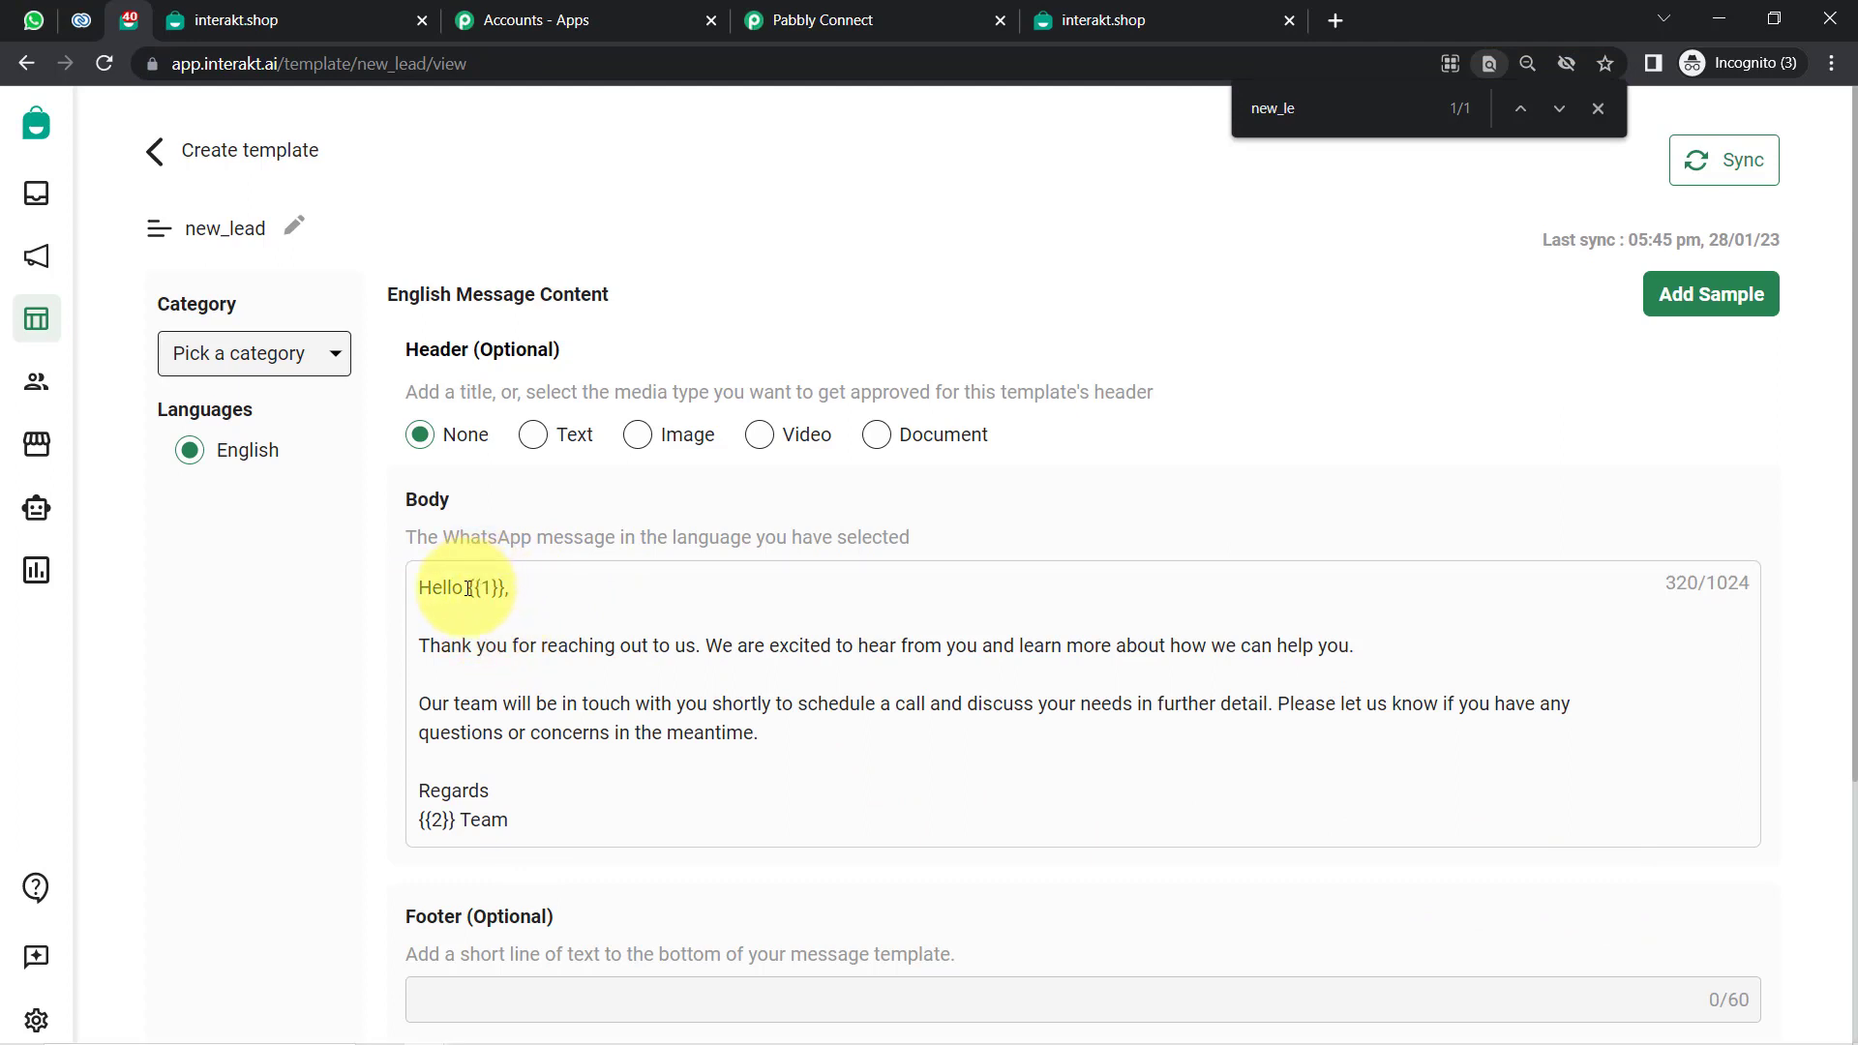
left_click_drag(469, 589, 511, 587)
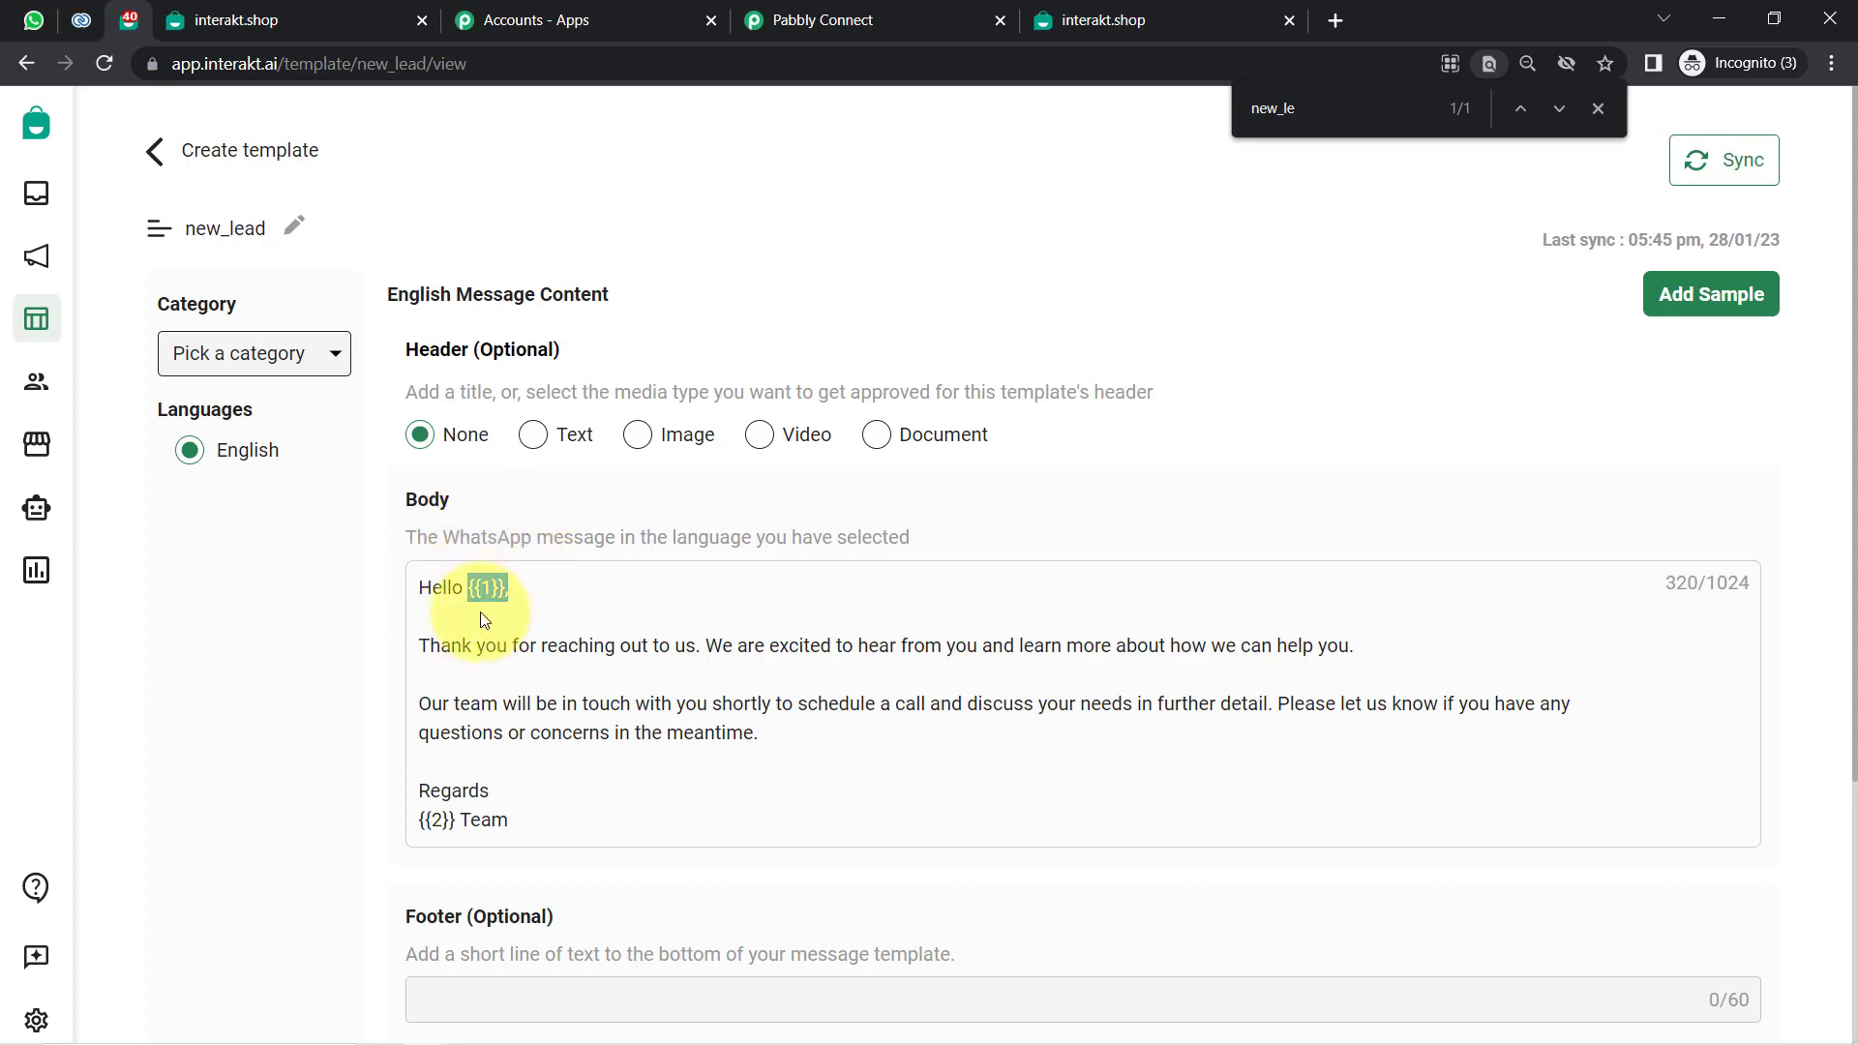
left_click(496, 679)
Review the whole body message, then the template's optional Footer and Buttons sections.
left_click_drag(433, 587, 530, 834)
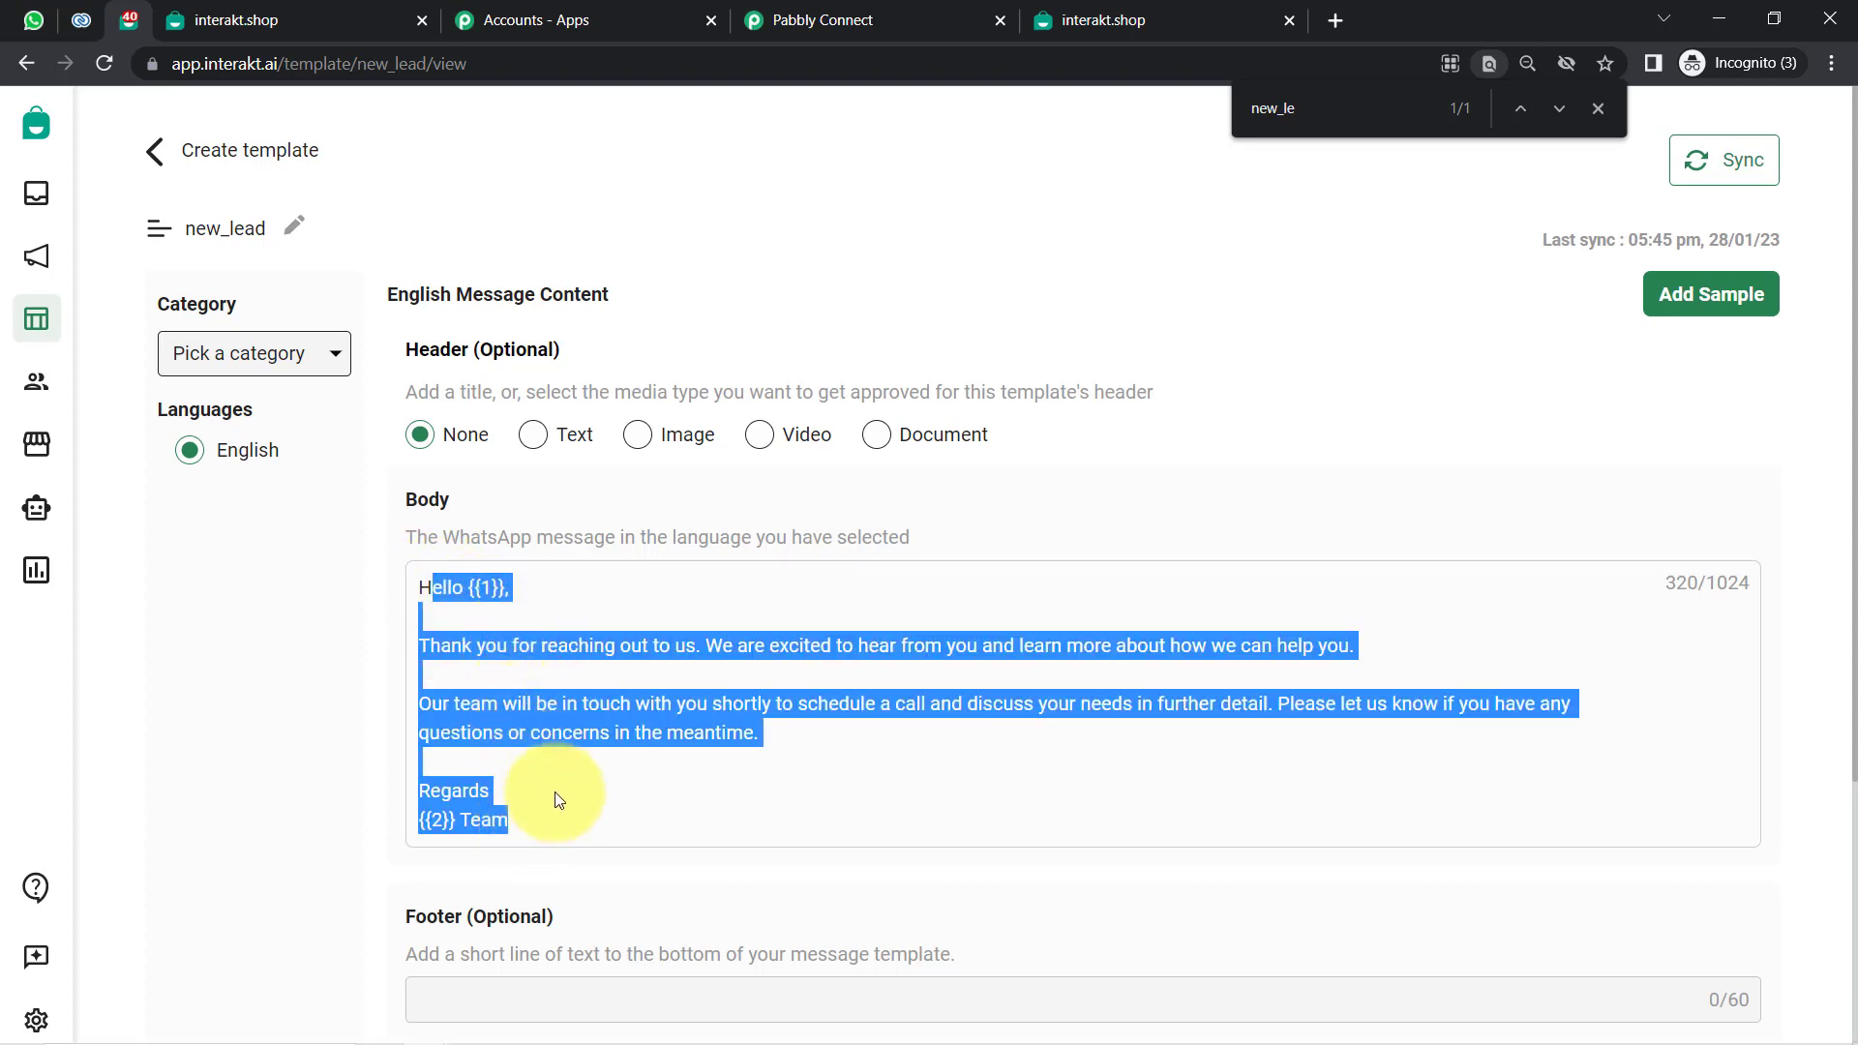
left_click(450, 792)
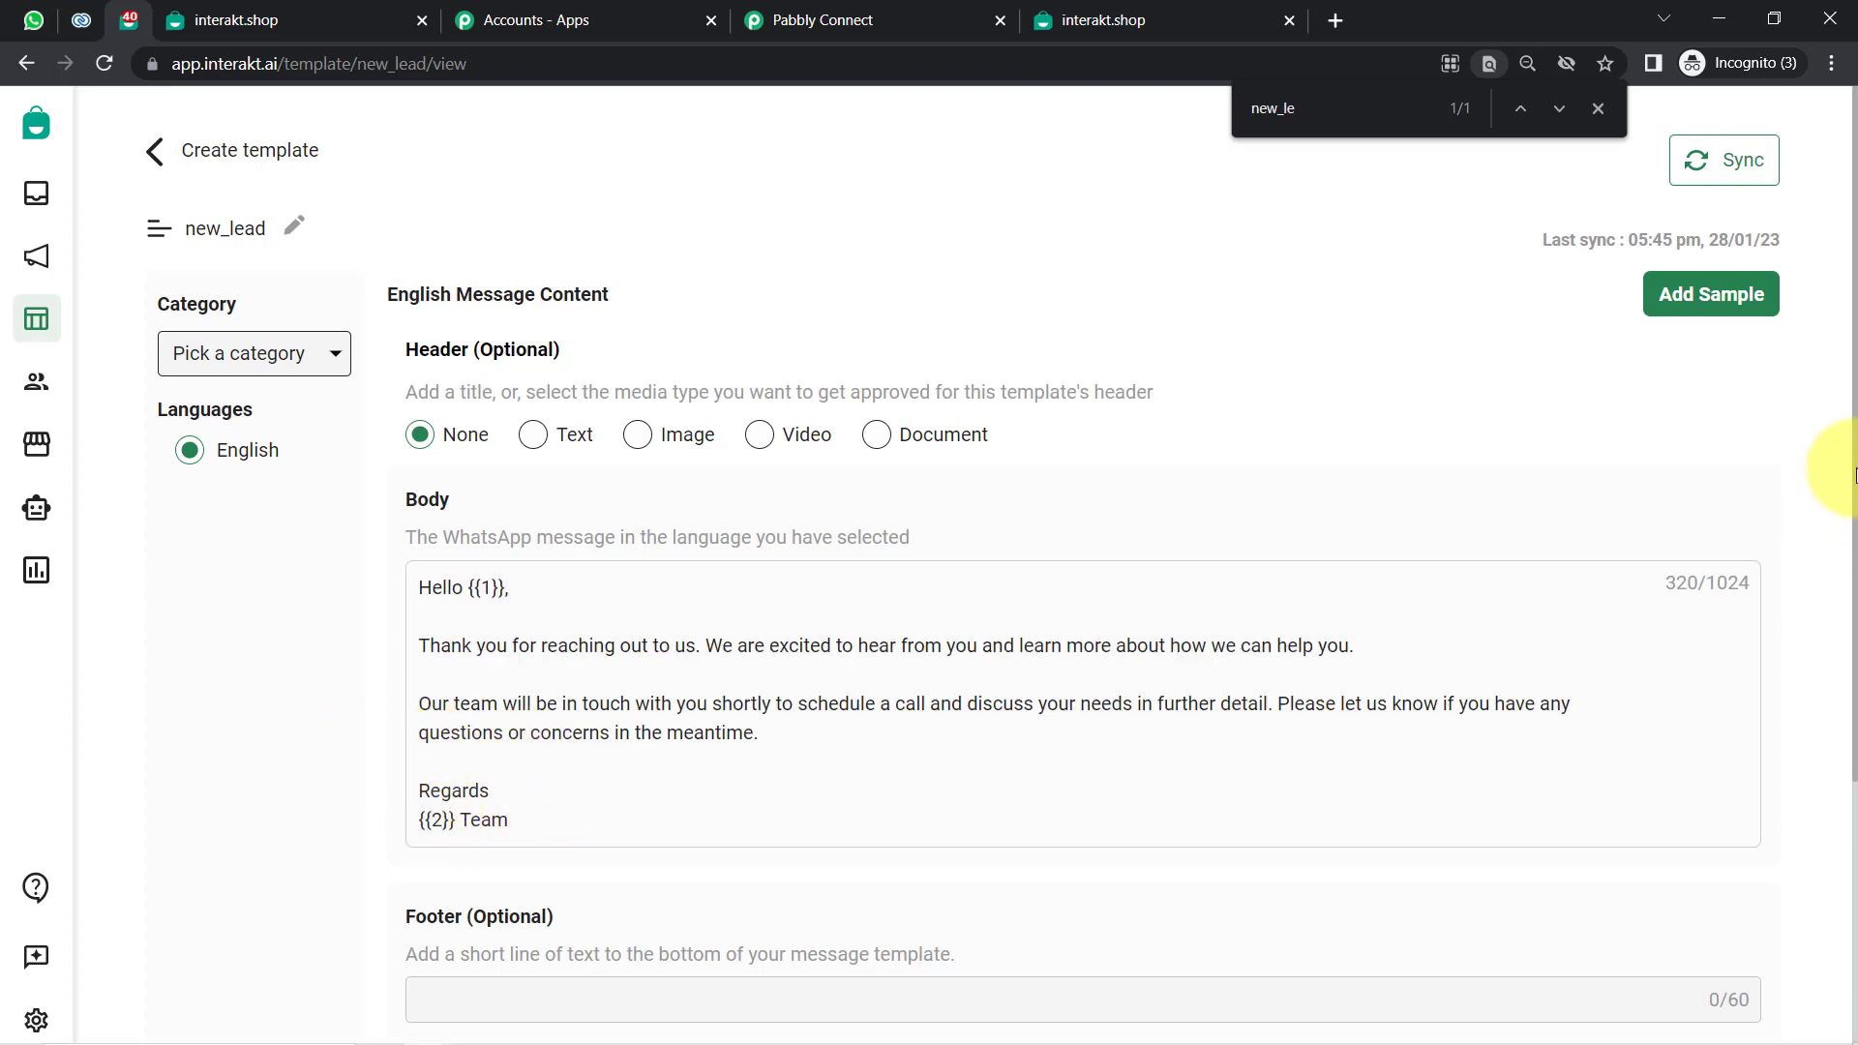
scroll(1854, 559, "down", 1)
left_click_drag(1853, 558, 1825, 751)
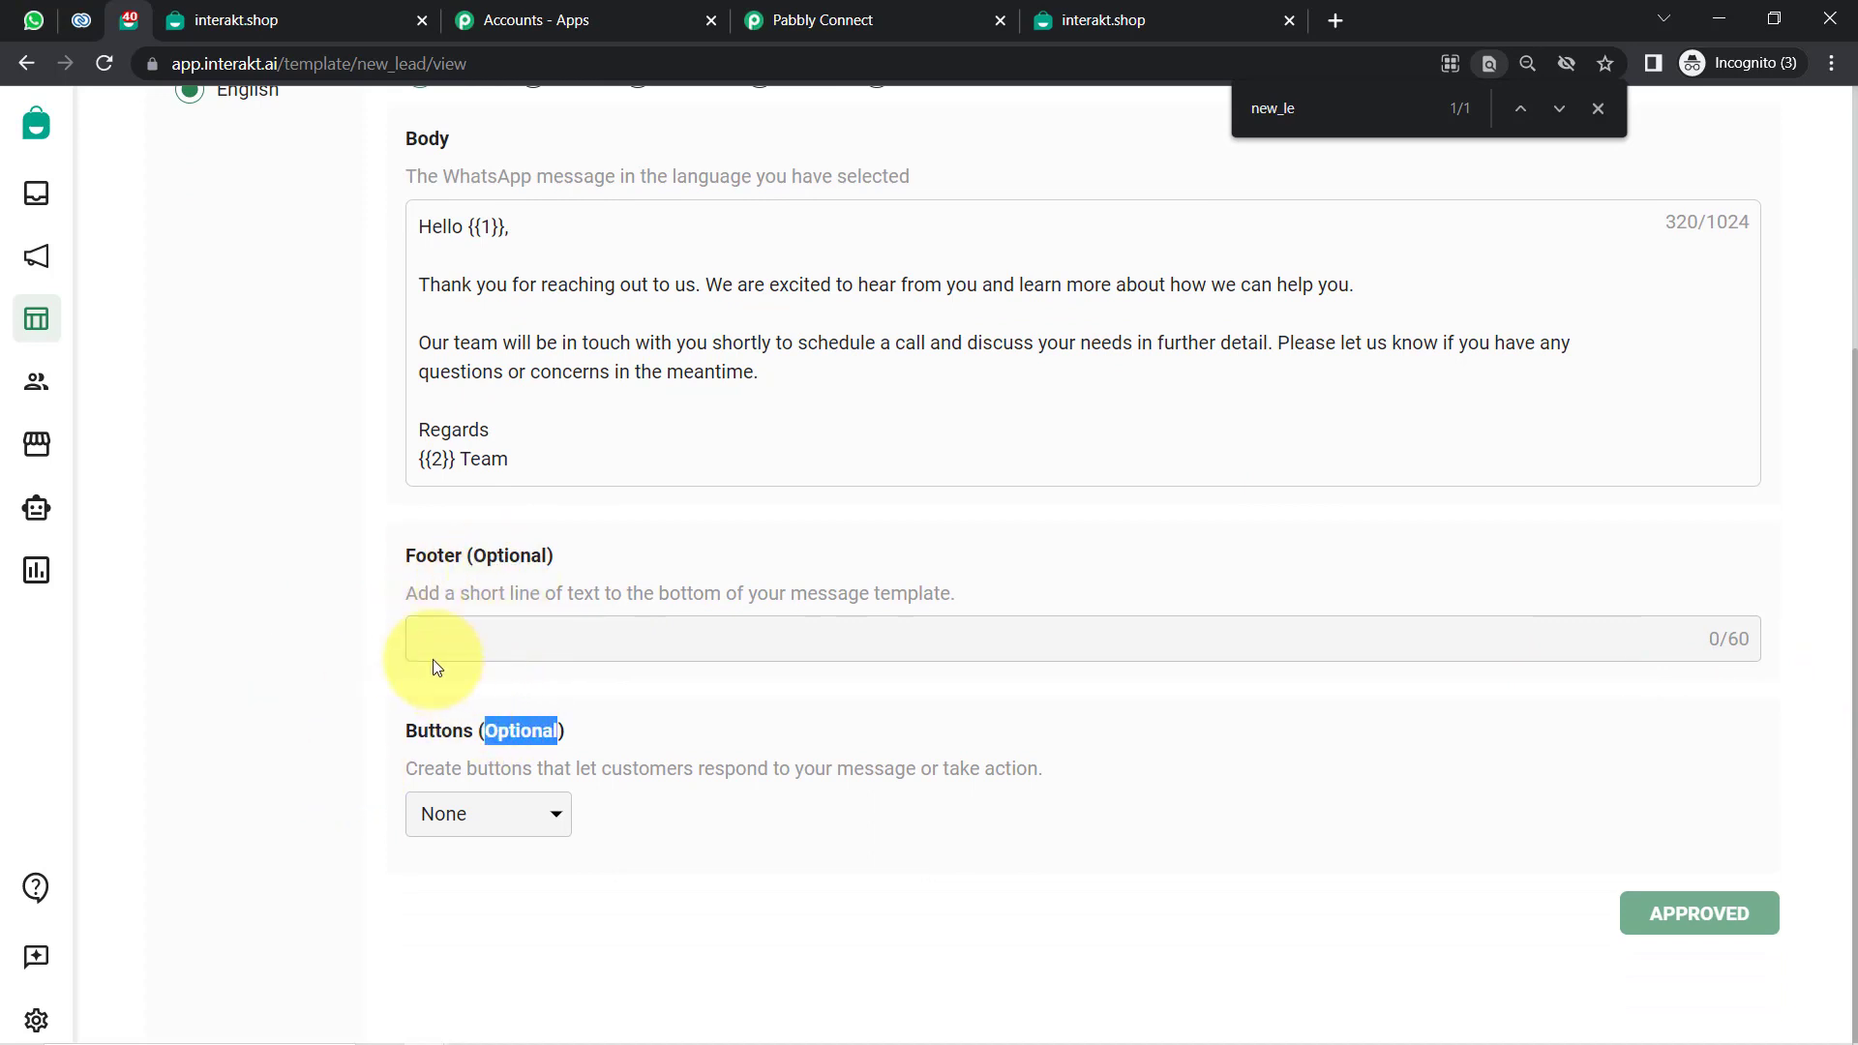
Copy the template code name new_lead from the template page's URL.
scroll(1813, 539, "up", 3)
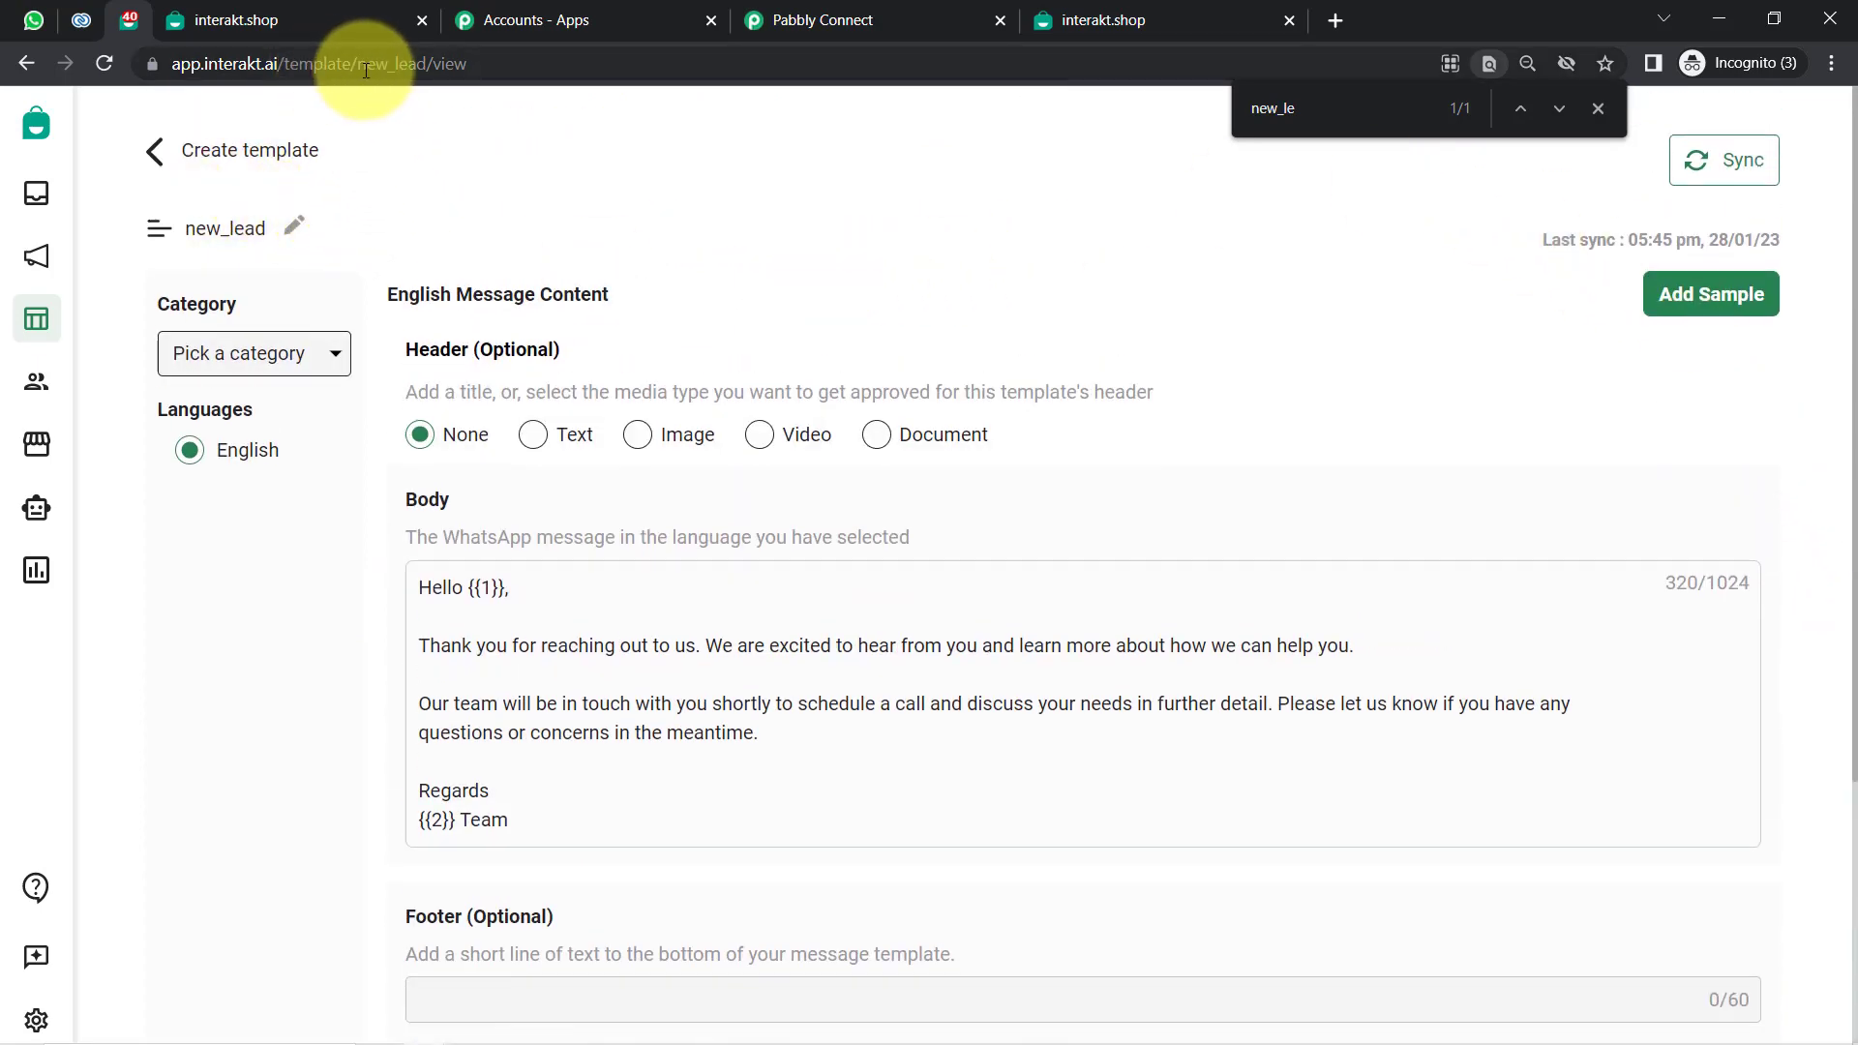
left_click_drag(357, 64, 430, 58)
key("ctrl+c")
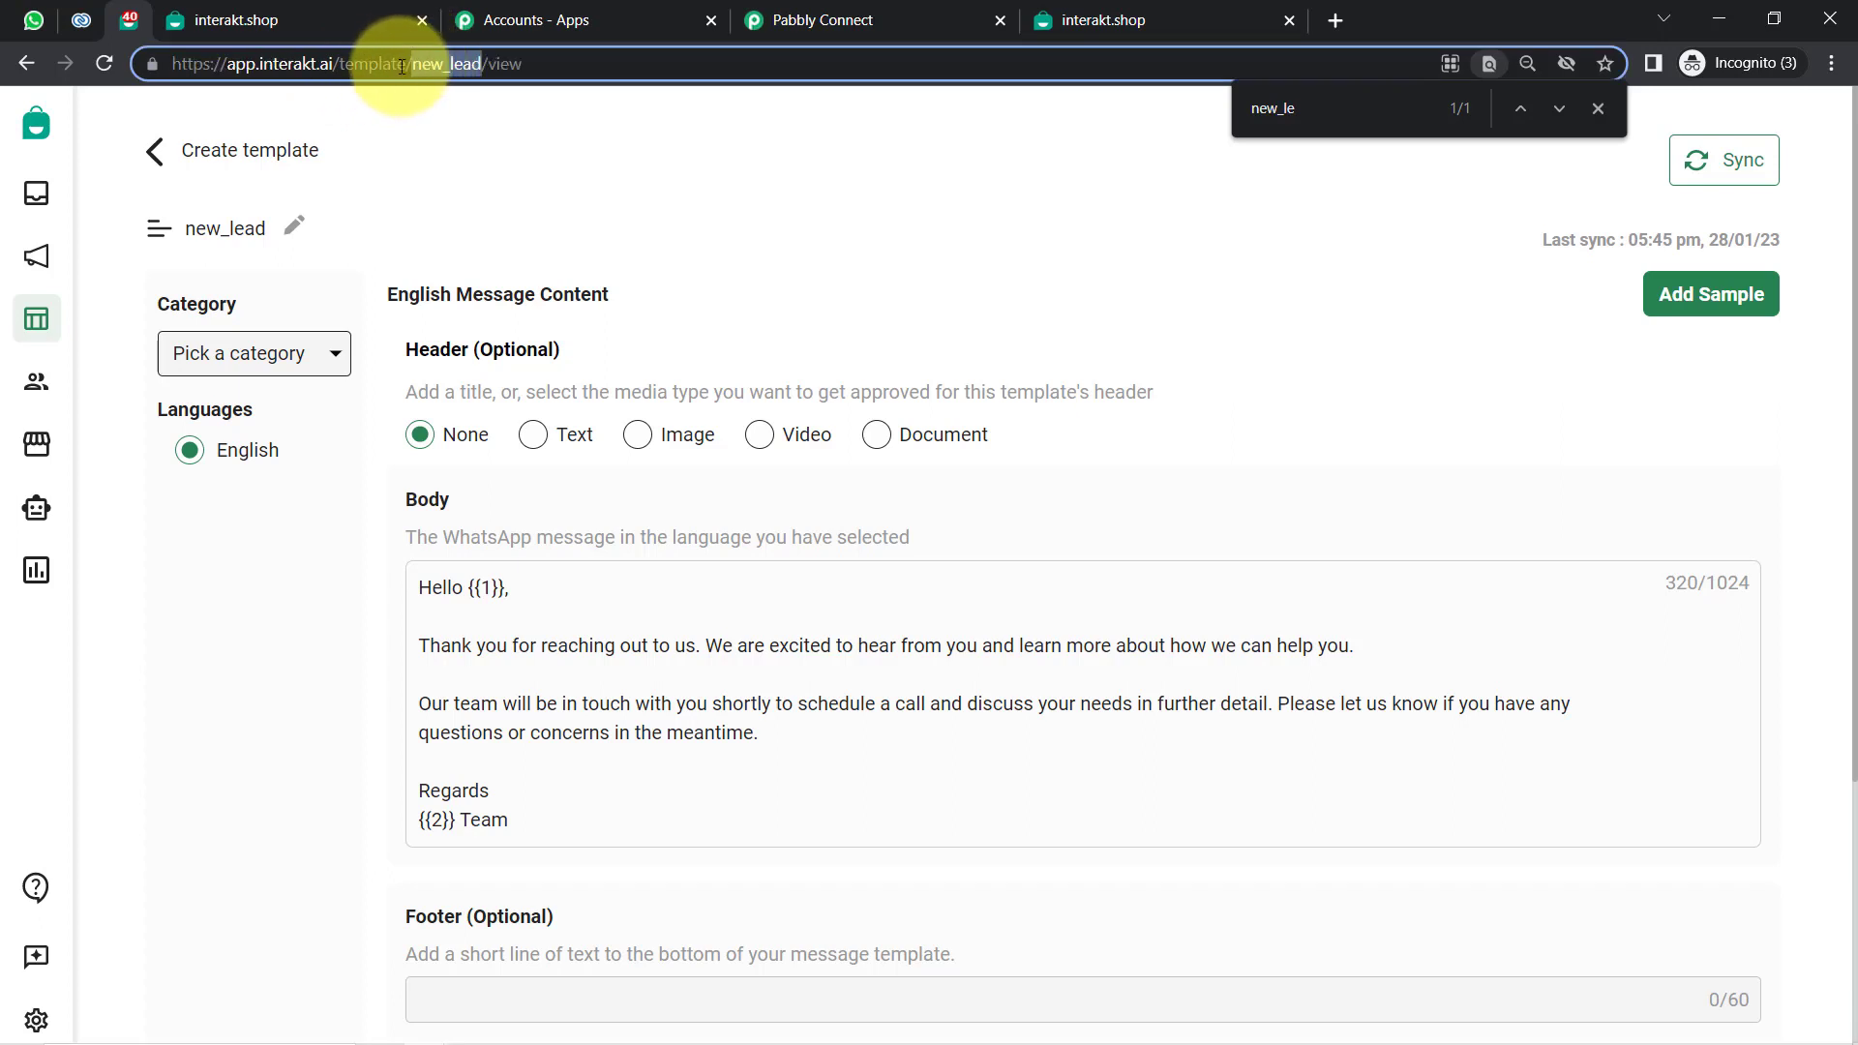
Paste the copied new_lead as the Template Code Name in the Pabbly Connect action step.
left_click(852, 20)
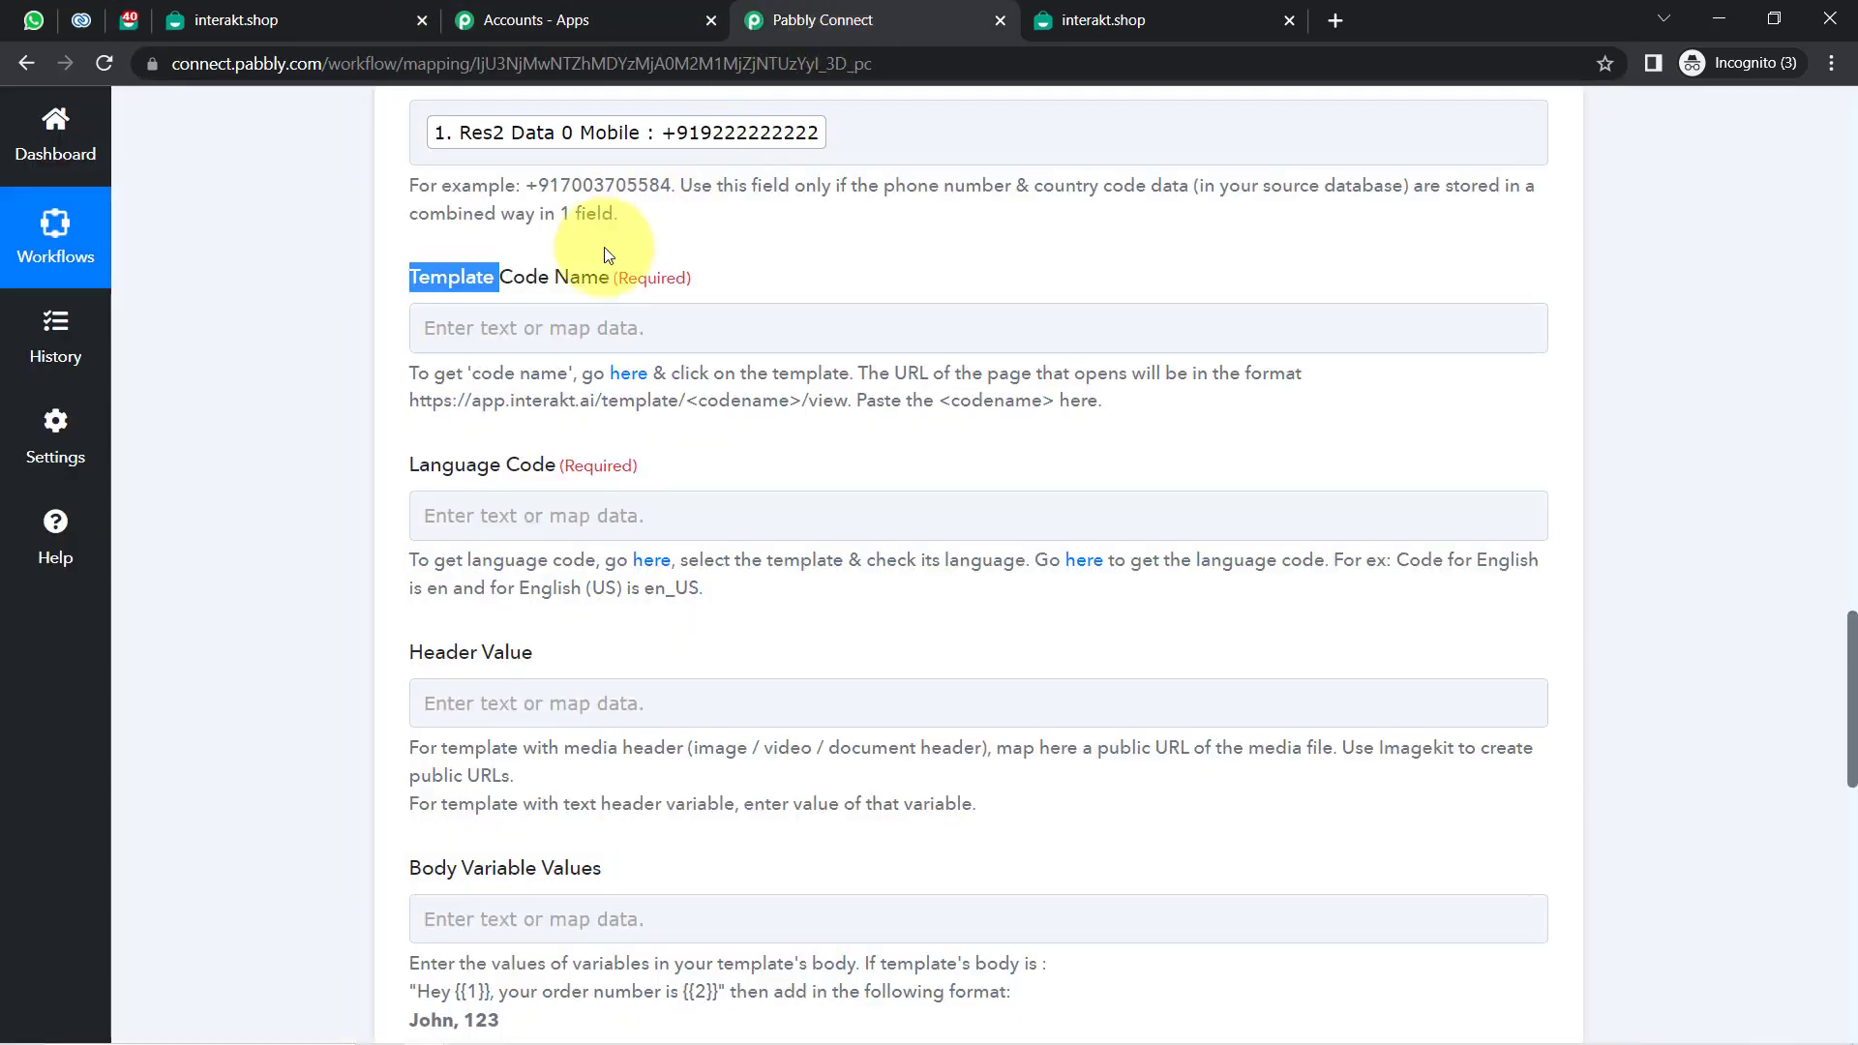
left_click(492, 330)
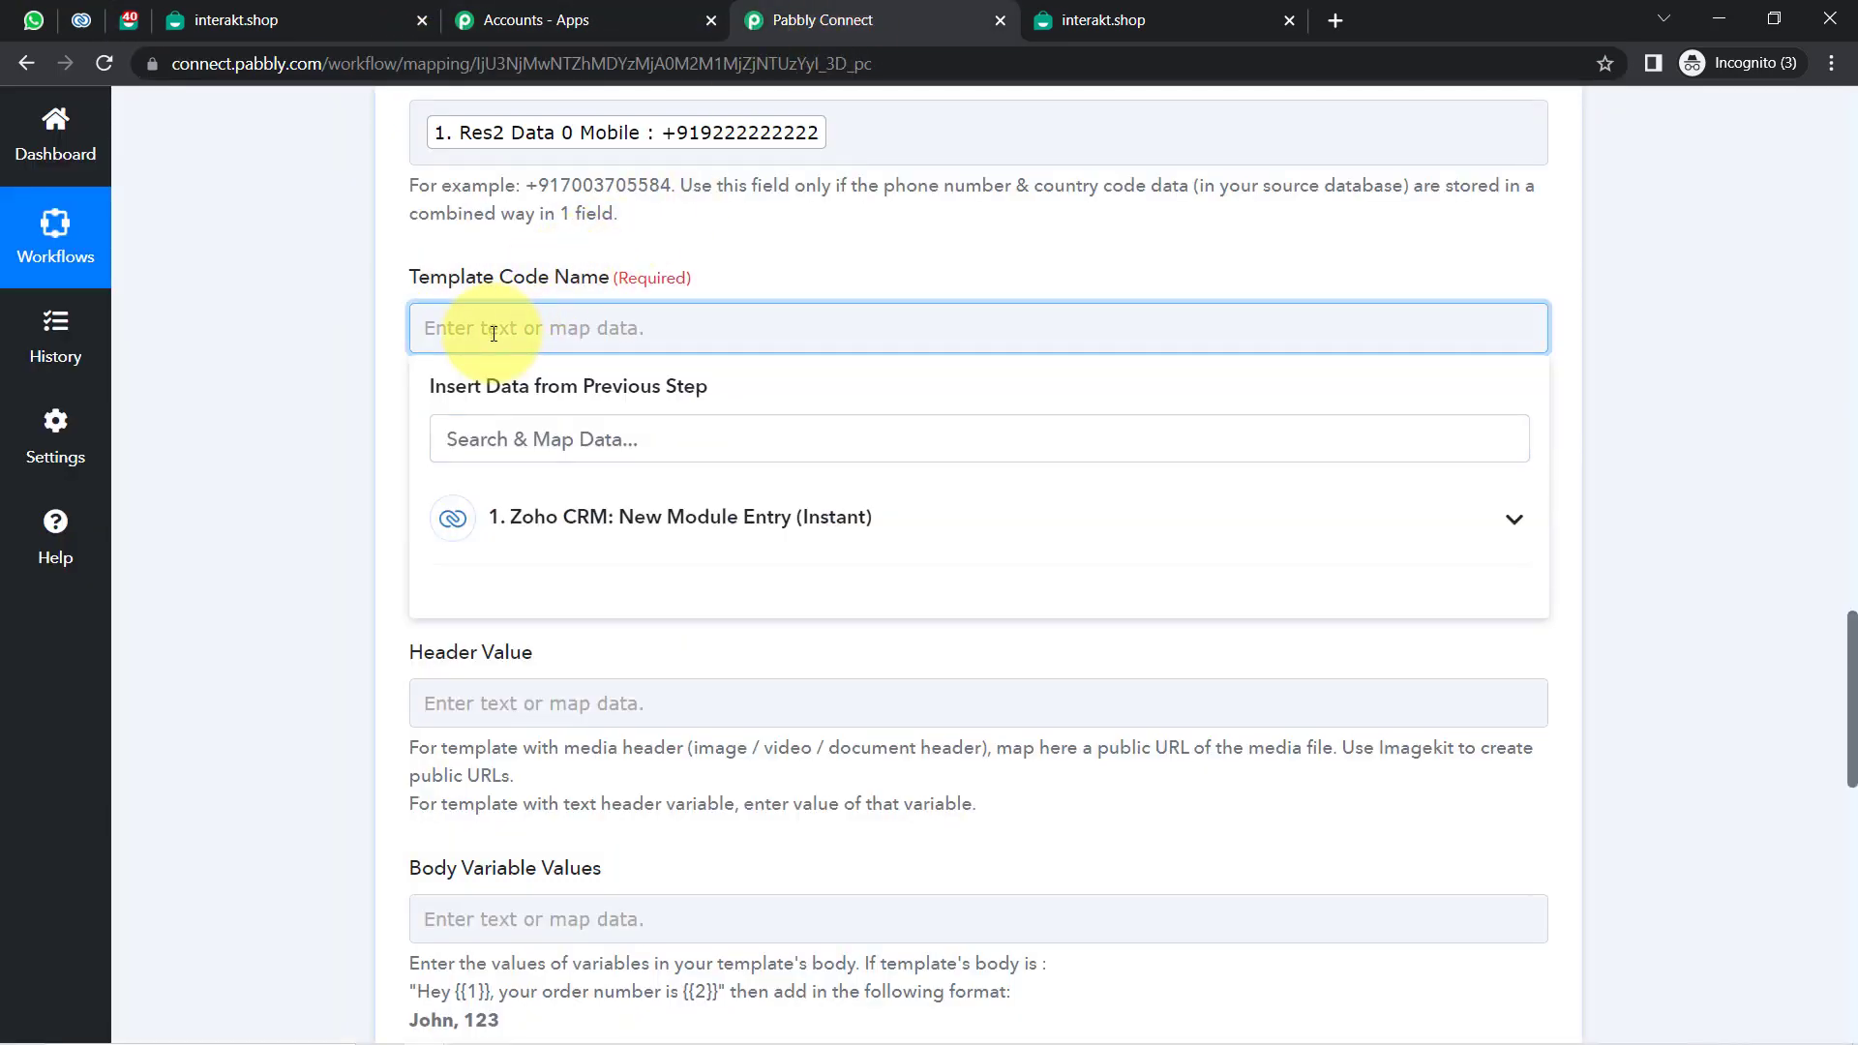
key("ctrl+v")
left_click(277, 406)
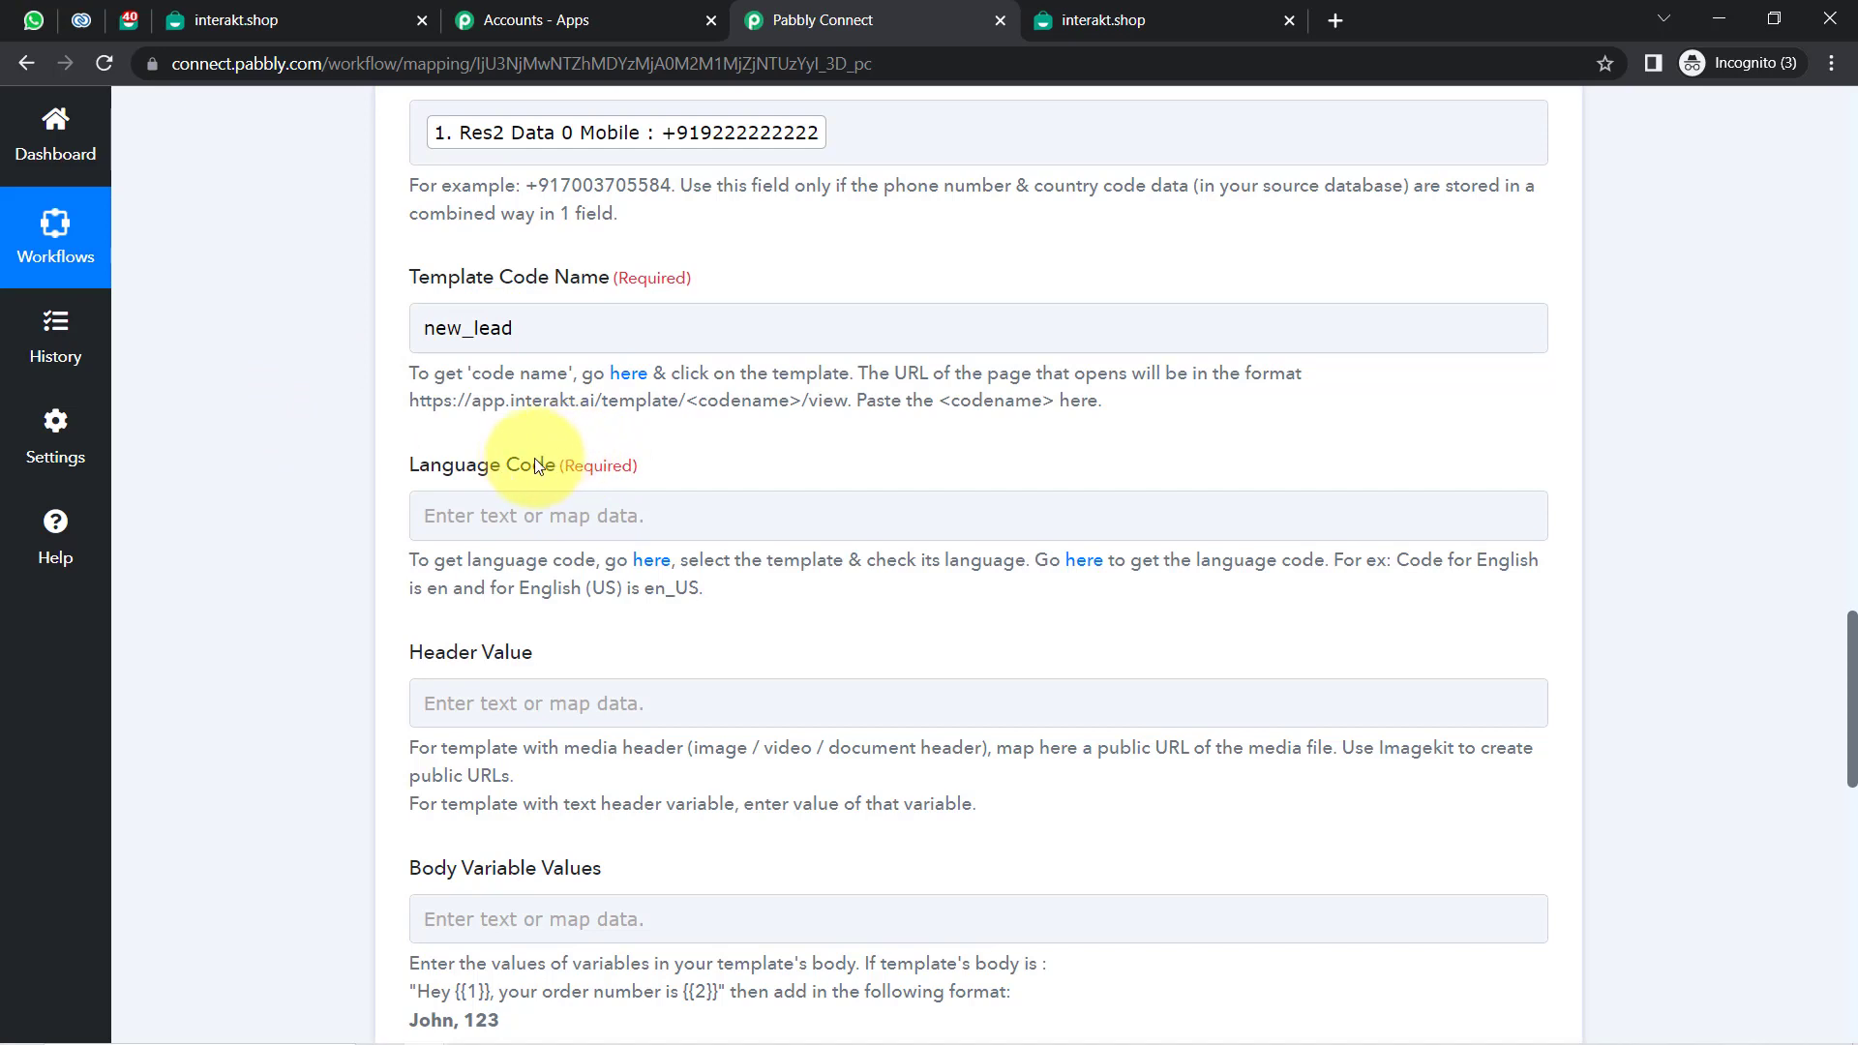
Check the template's language in Interakt and set the Language Code to en in Pabbly Connect.
left_click_drag(430, 468, 492, 481)
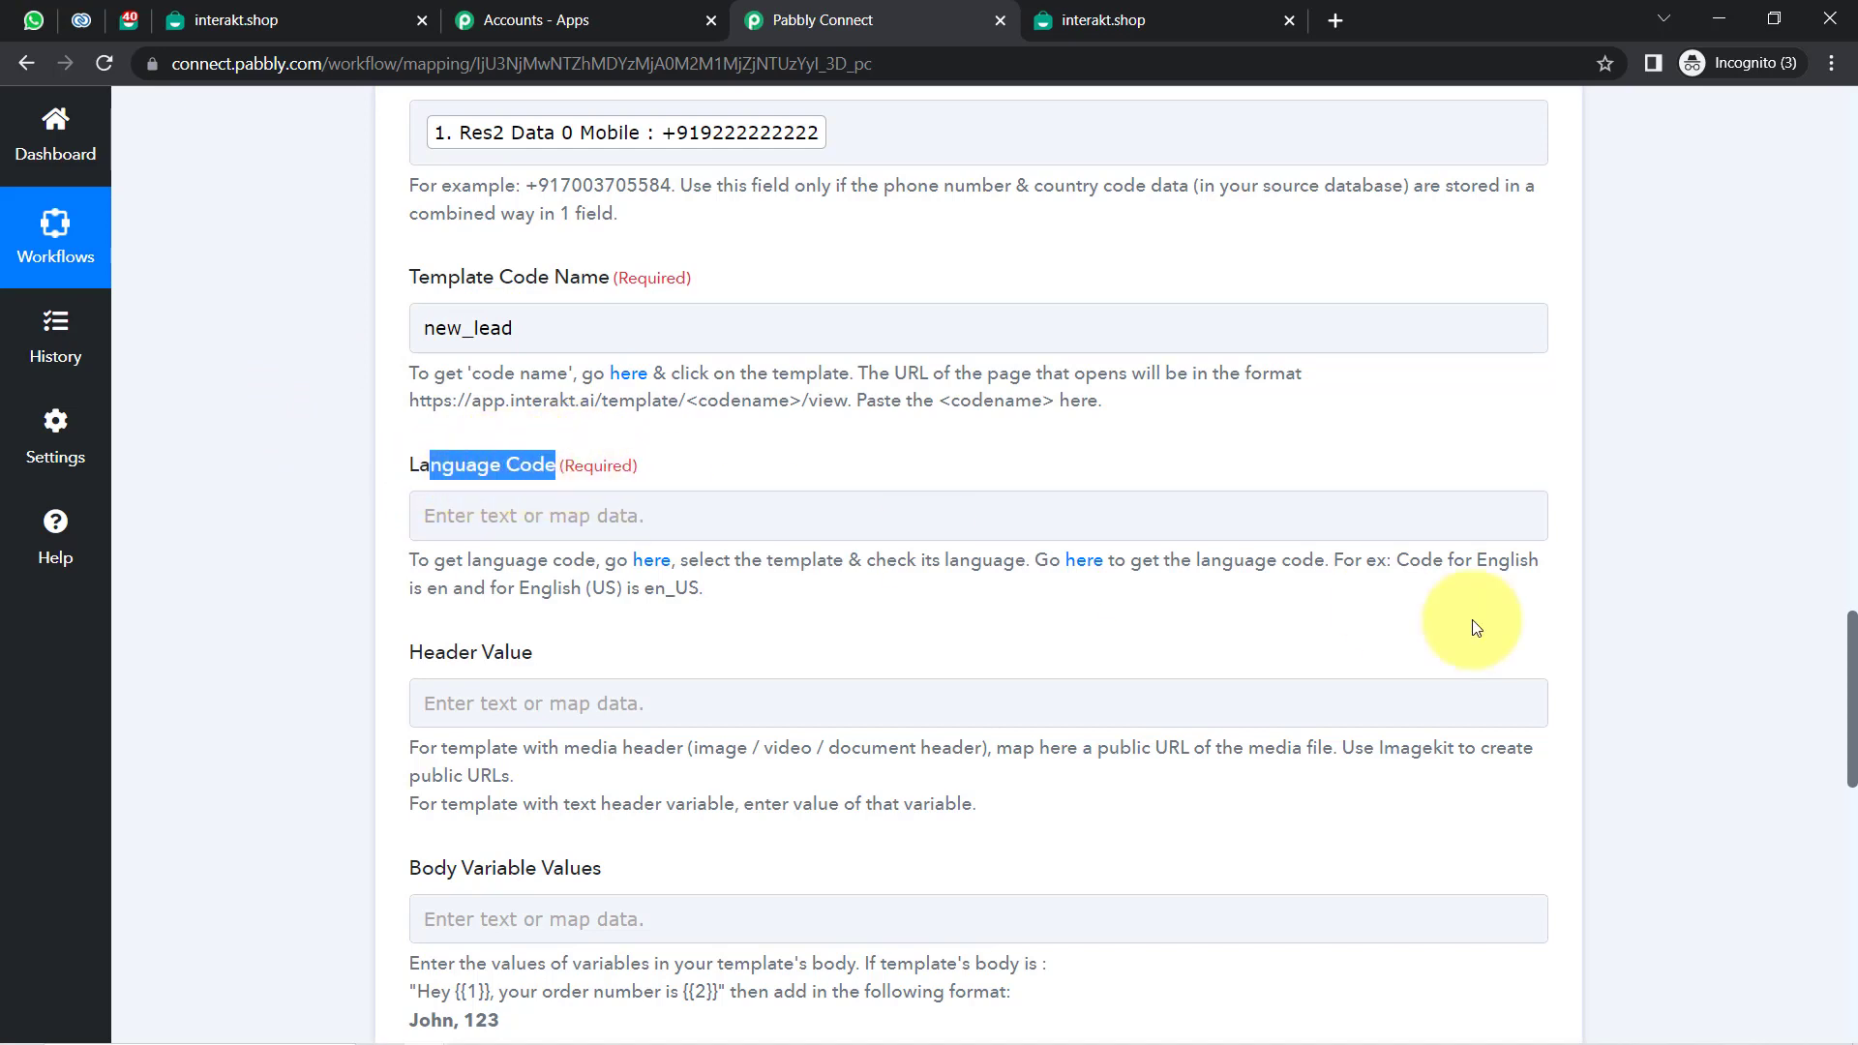
left_click(432, 588)
left_click_drag(563, 588, 593, 596)
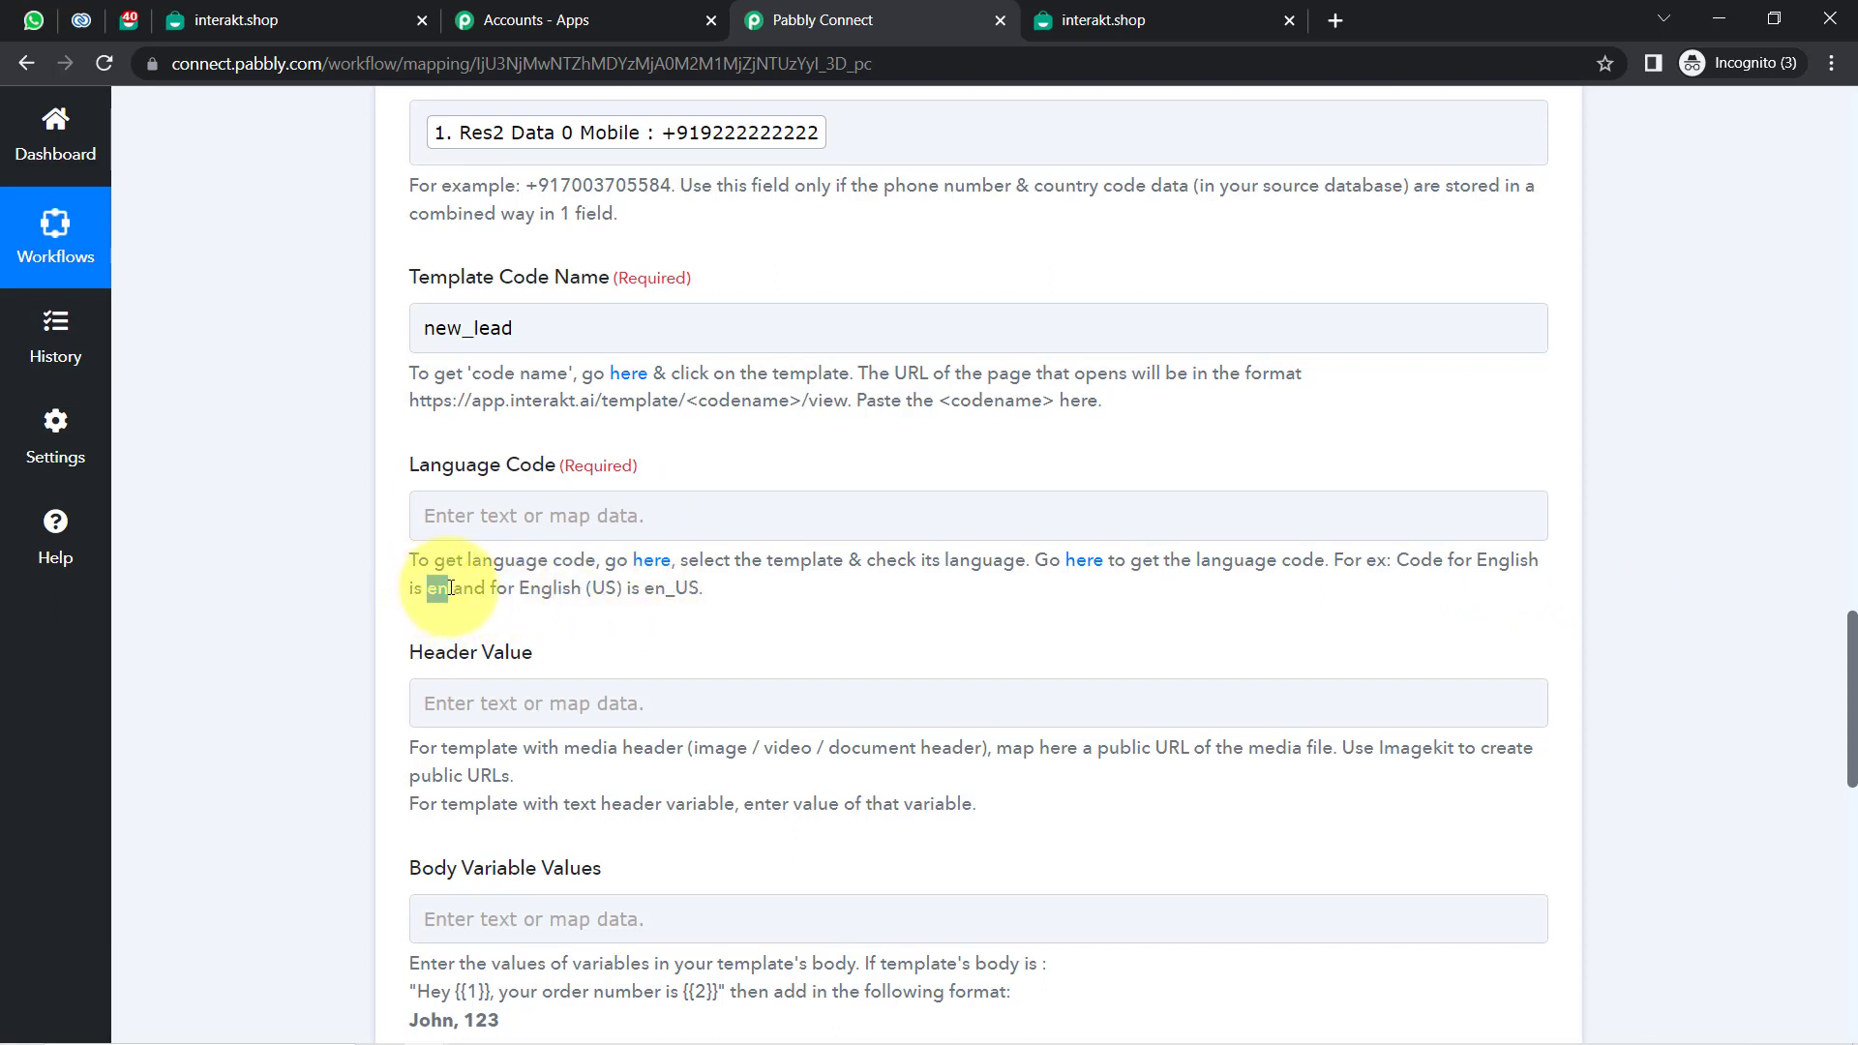
left_click(238, 21)
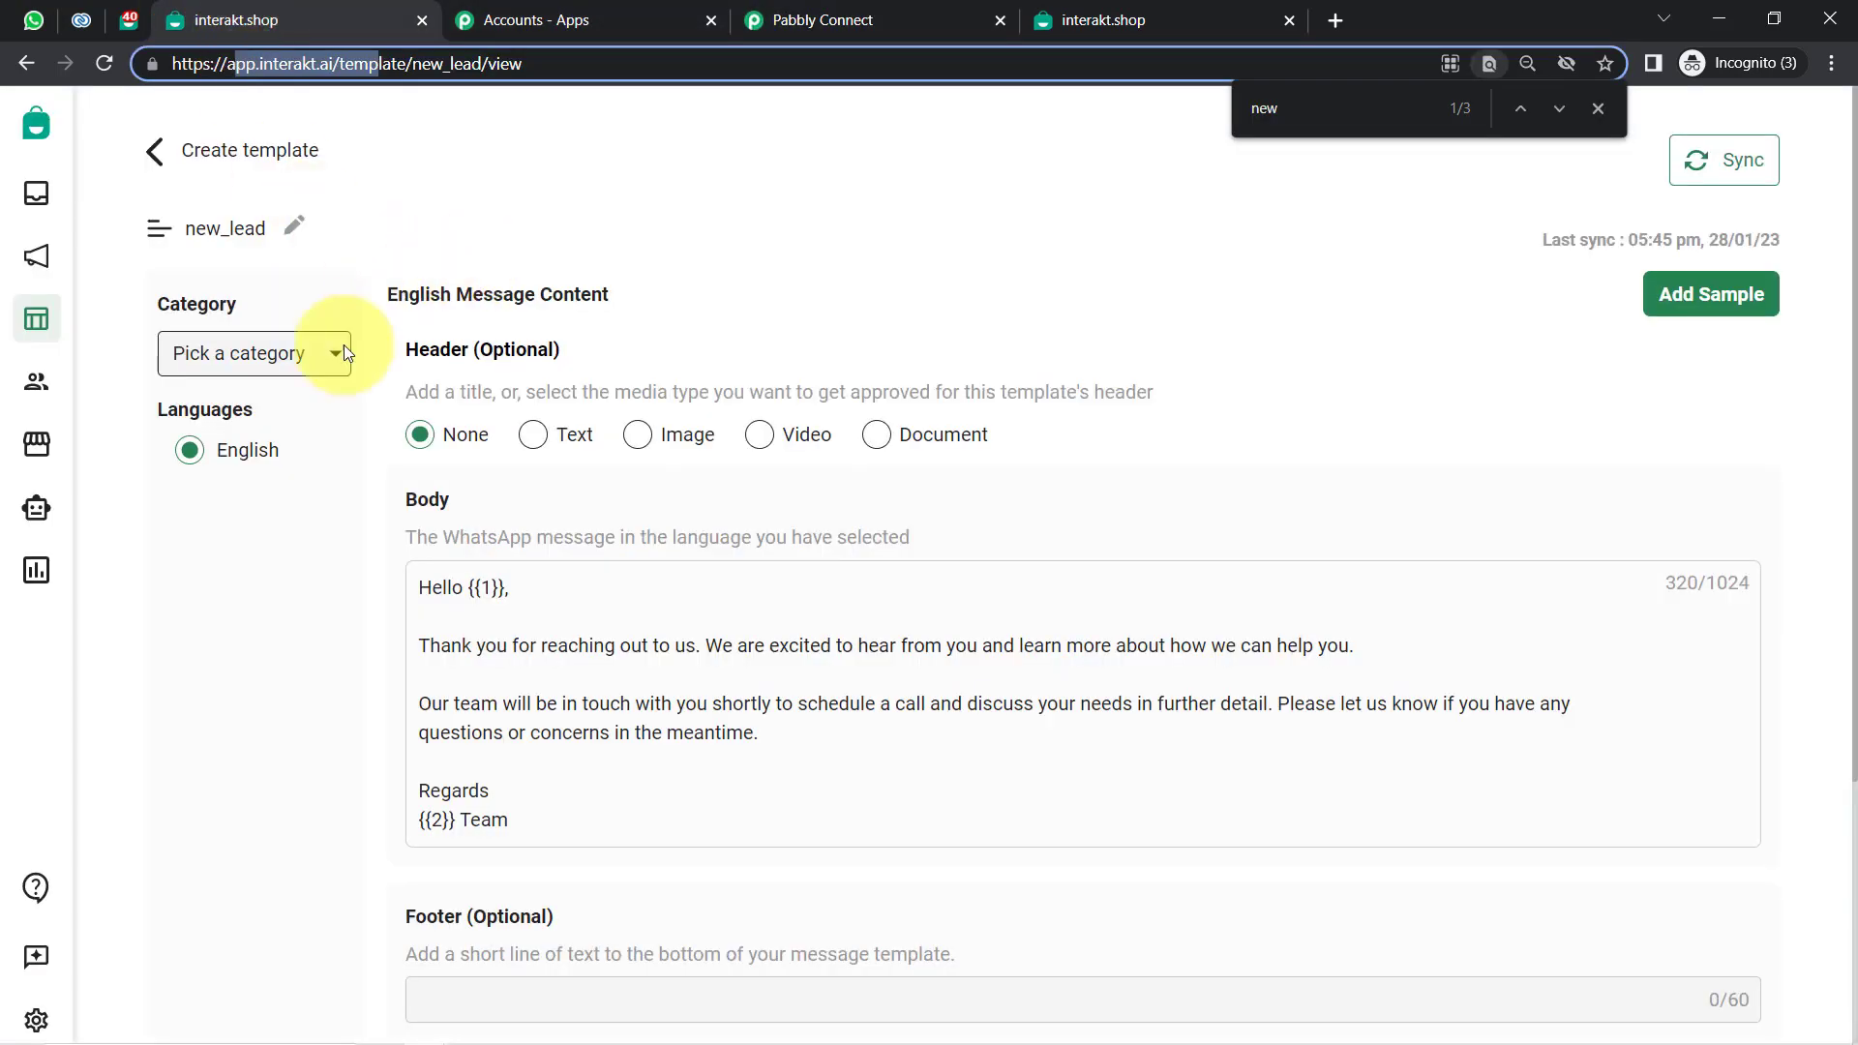
left_click(794, 20)
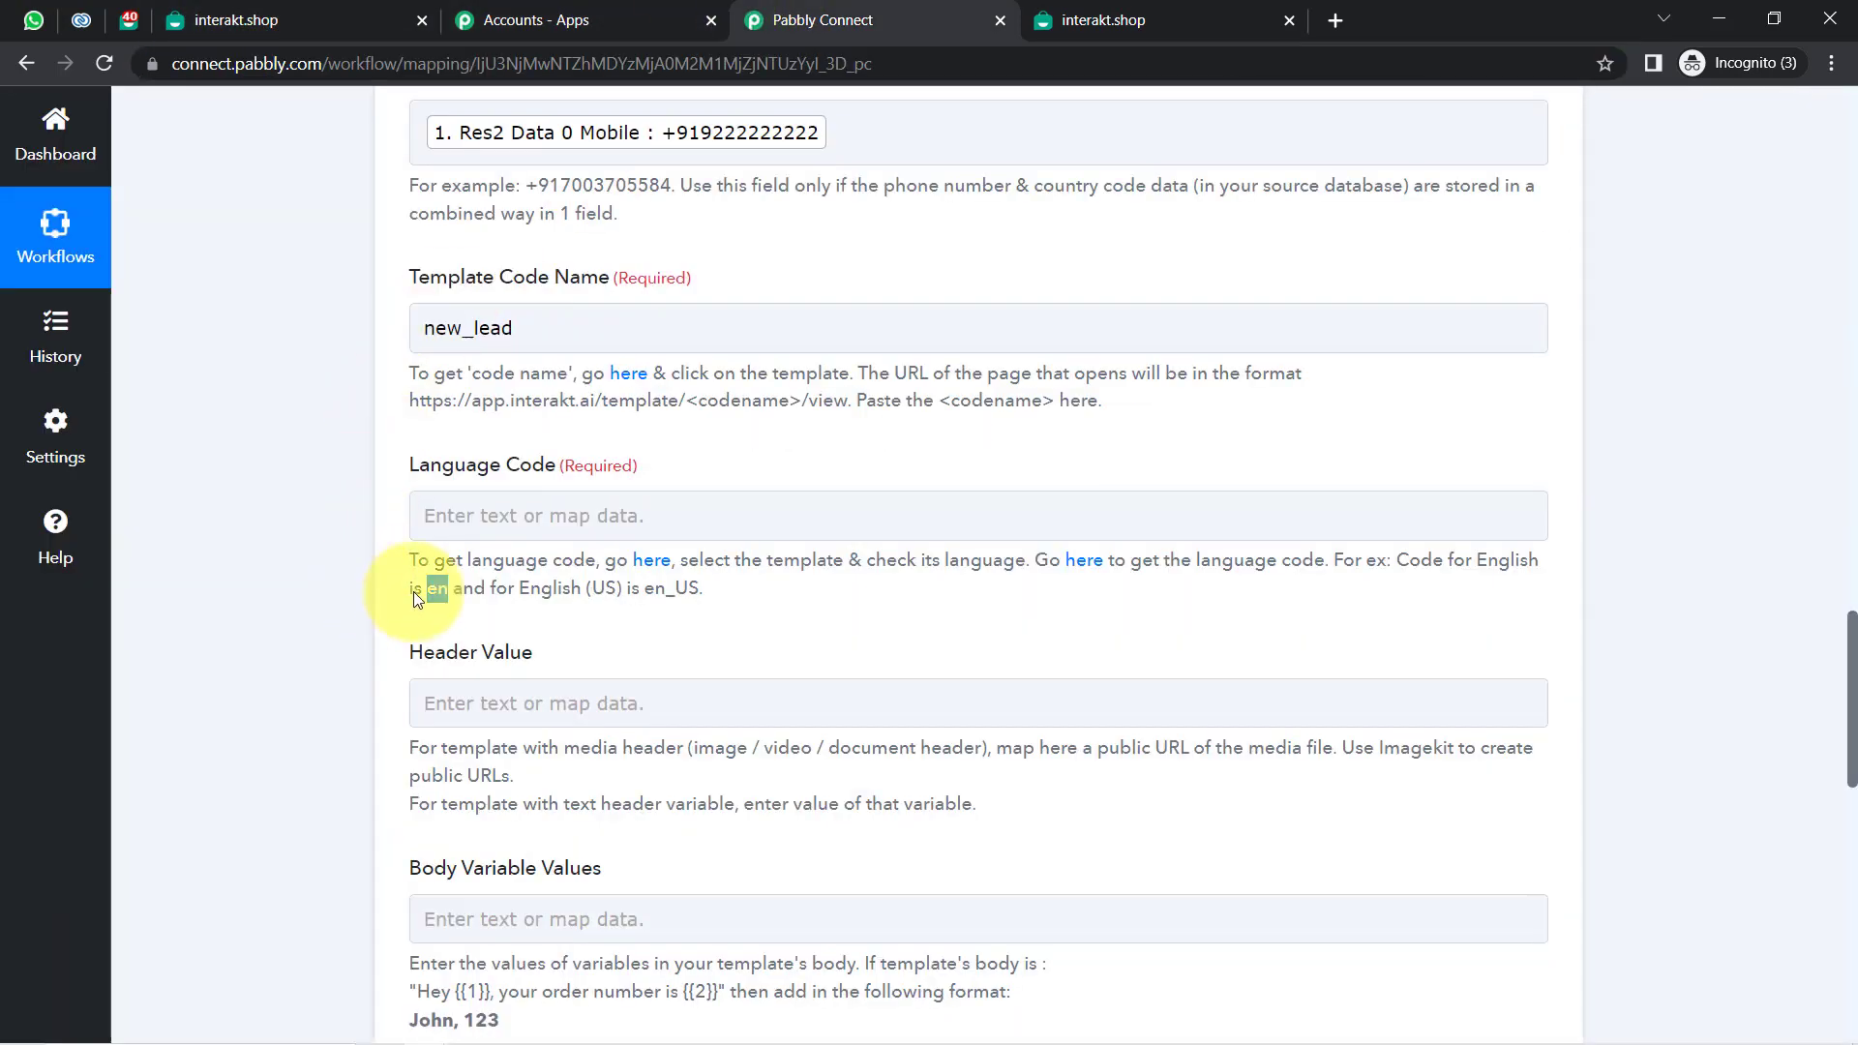
left_click(427, 515)
type("en")
left_click(1307, 807)
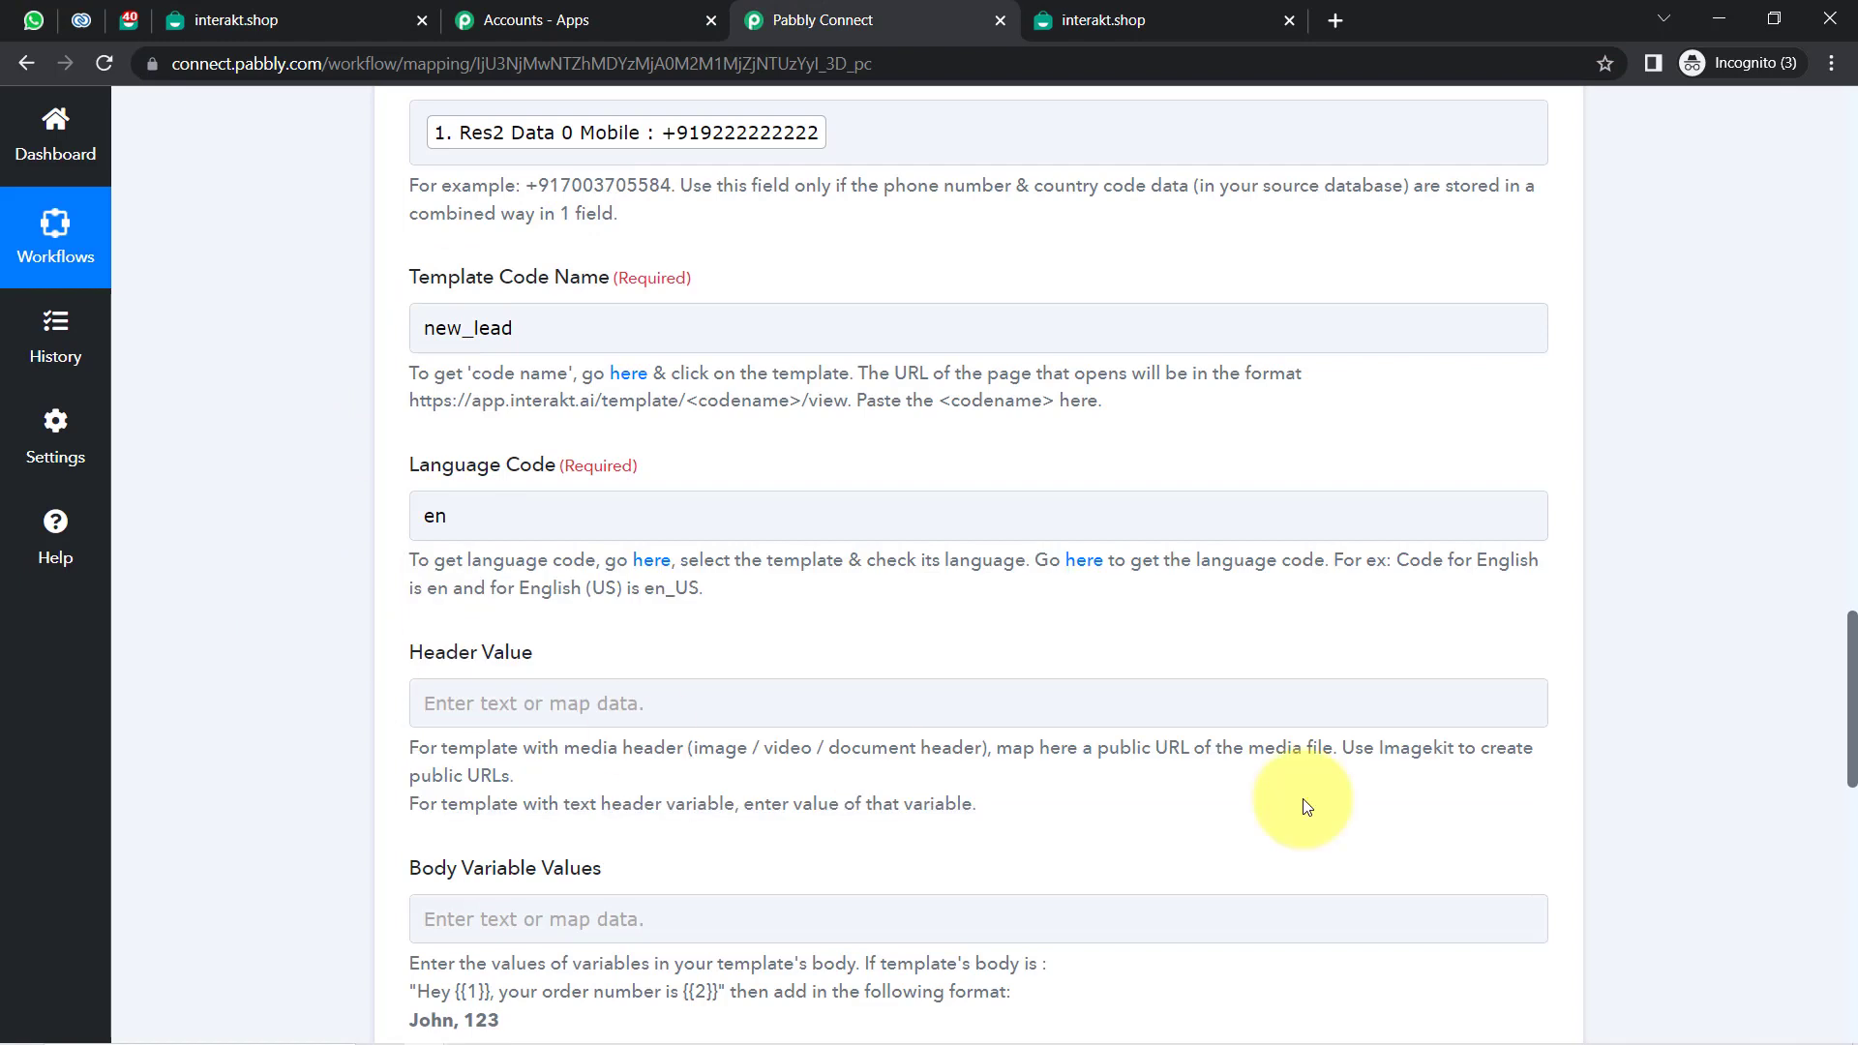
Compare the Body Variable Values field with the {{1}} and {{2}} variables in the Interakt template's body.
left_click_drag(1850, 718, 1851, 791)
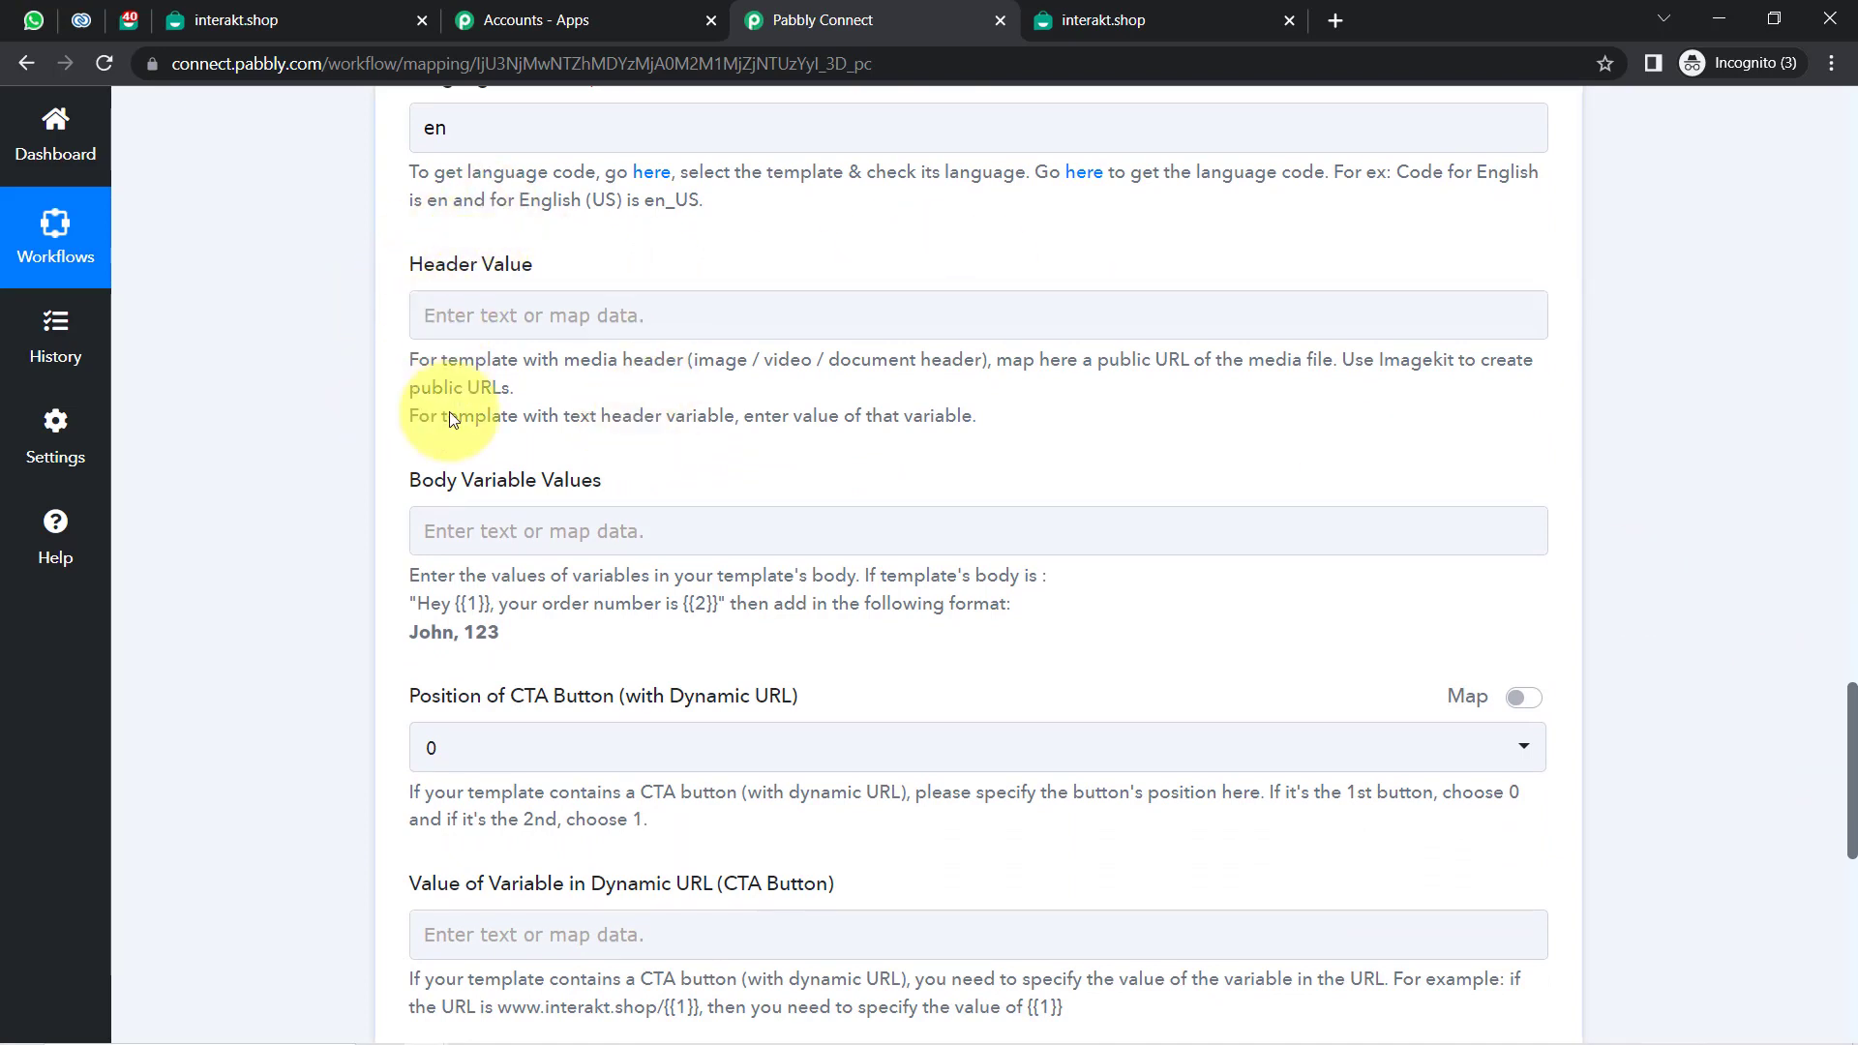
left_click_drag(433, 485, 560, 479)
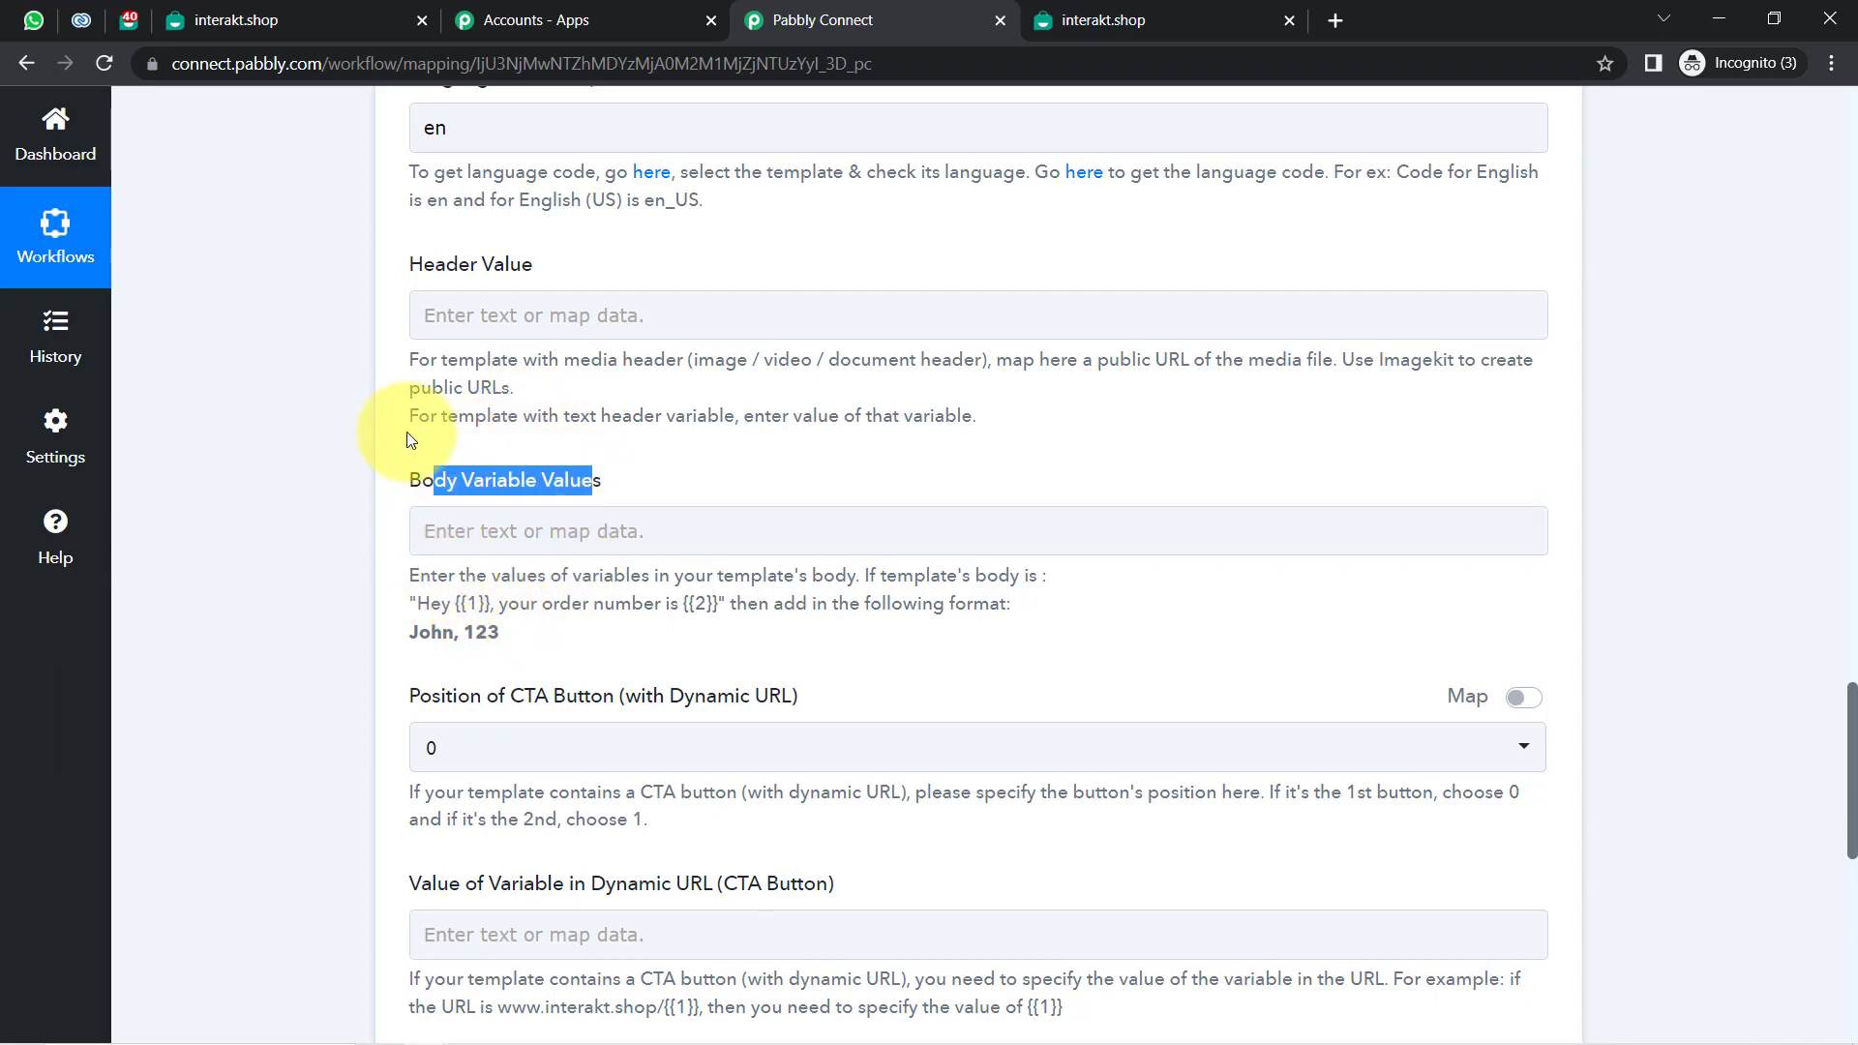
left_click(269, 12)
left_click_drag(459, 587, 509, 591)
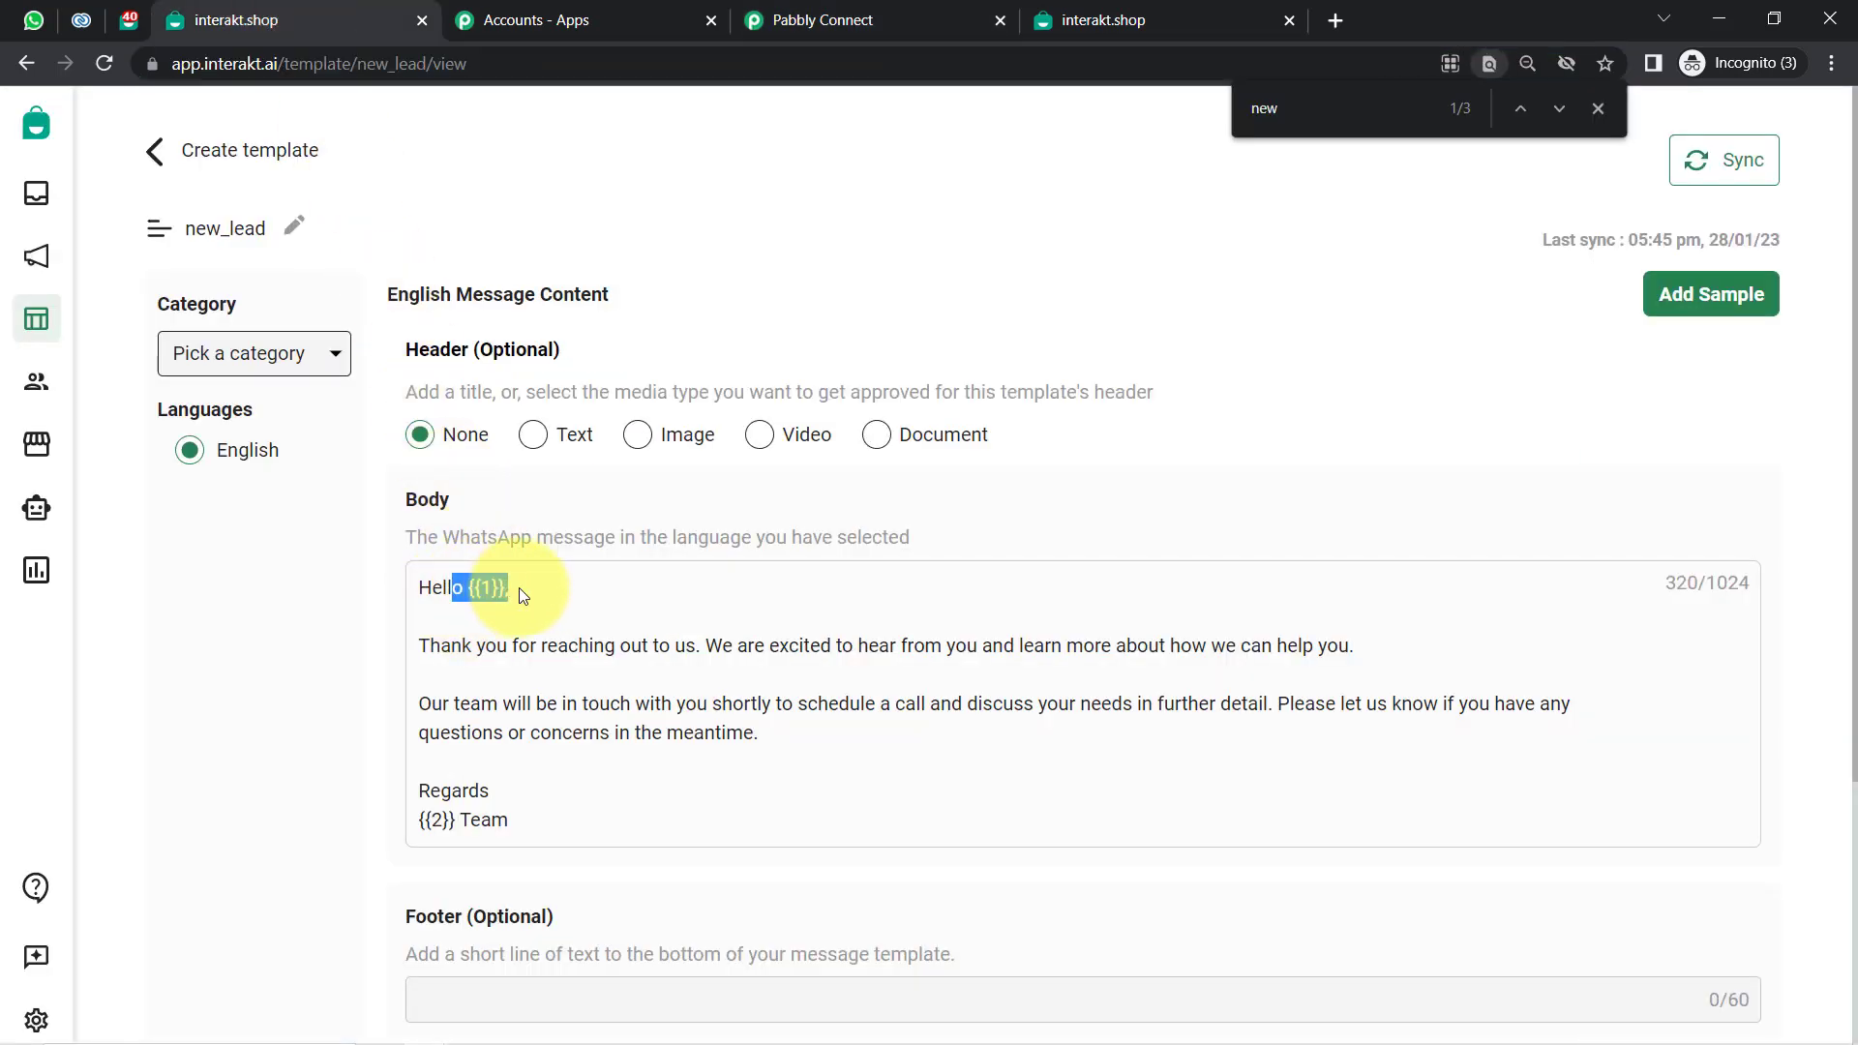
left_click_drag(452, 825, 398, 830)
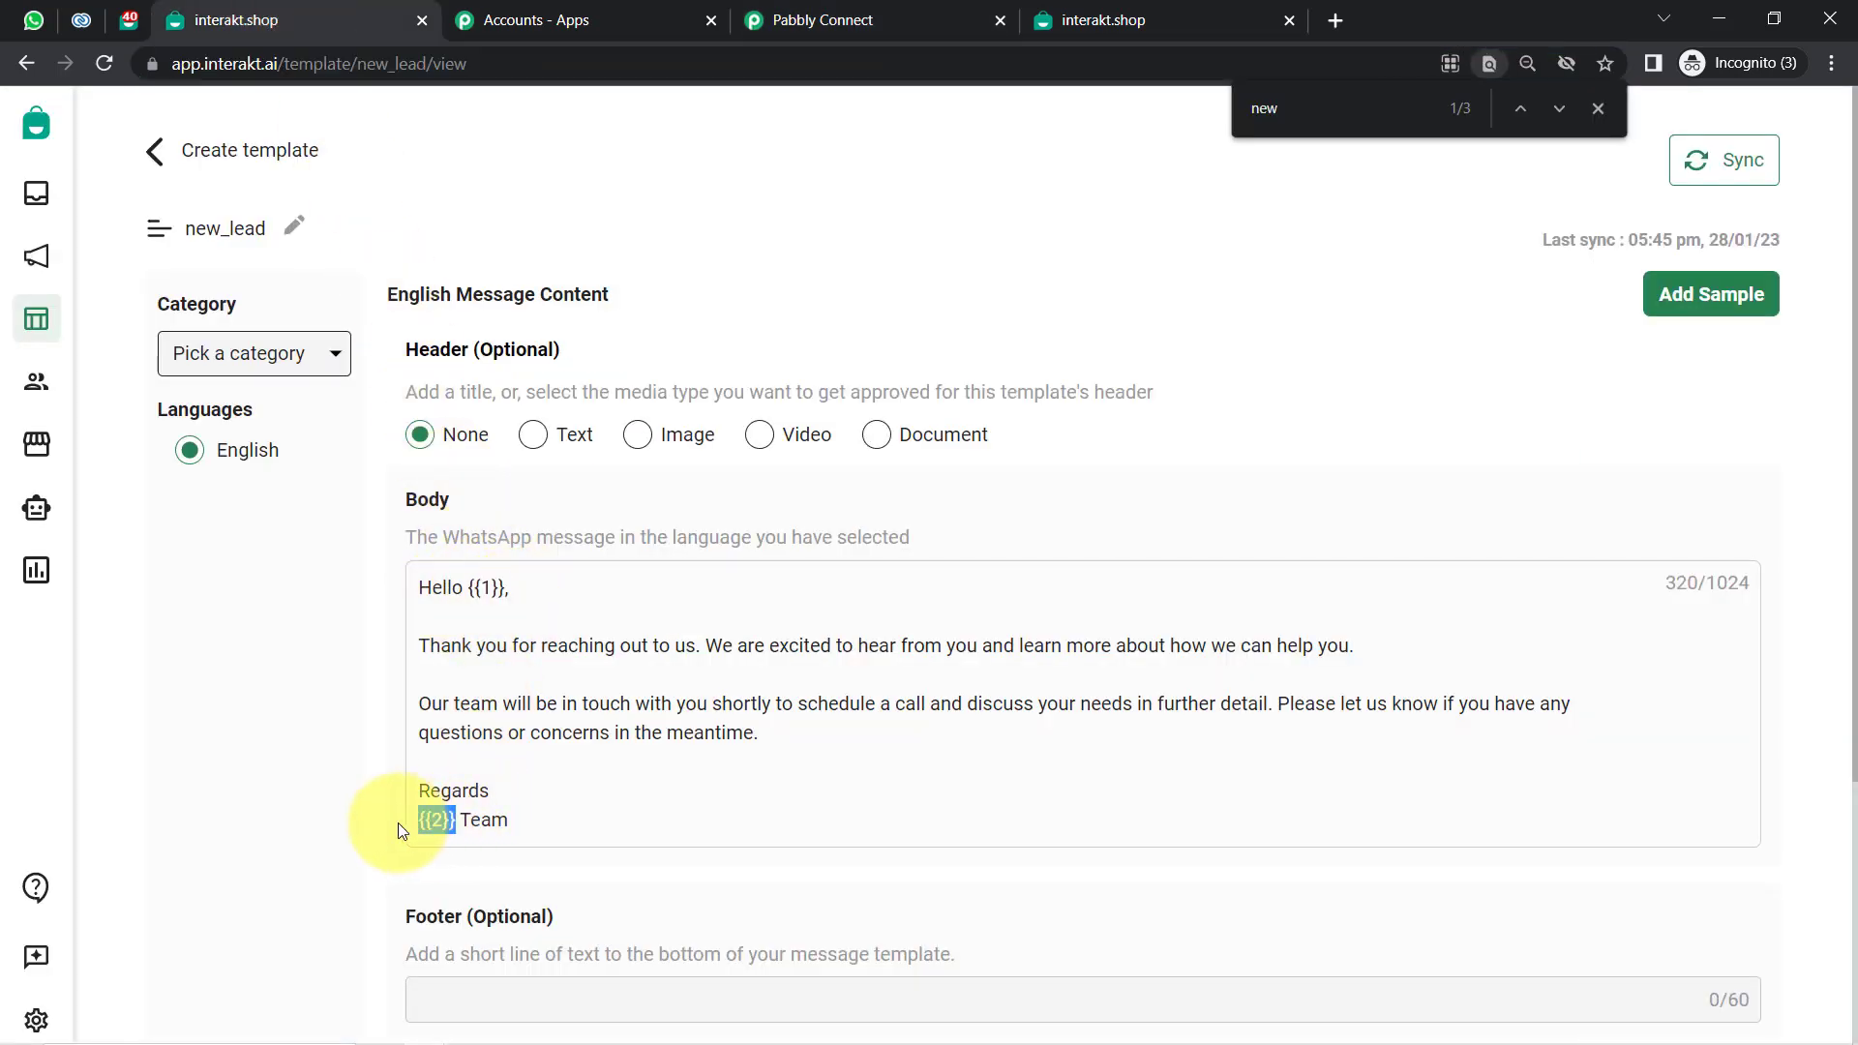
Back in Pabbly Connect, examine the example format for entering two comma-separated body variable values.
left_click(786, 18)
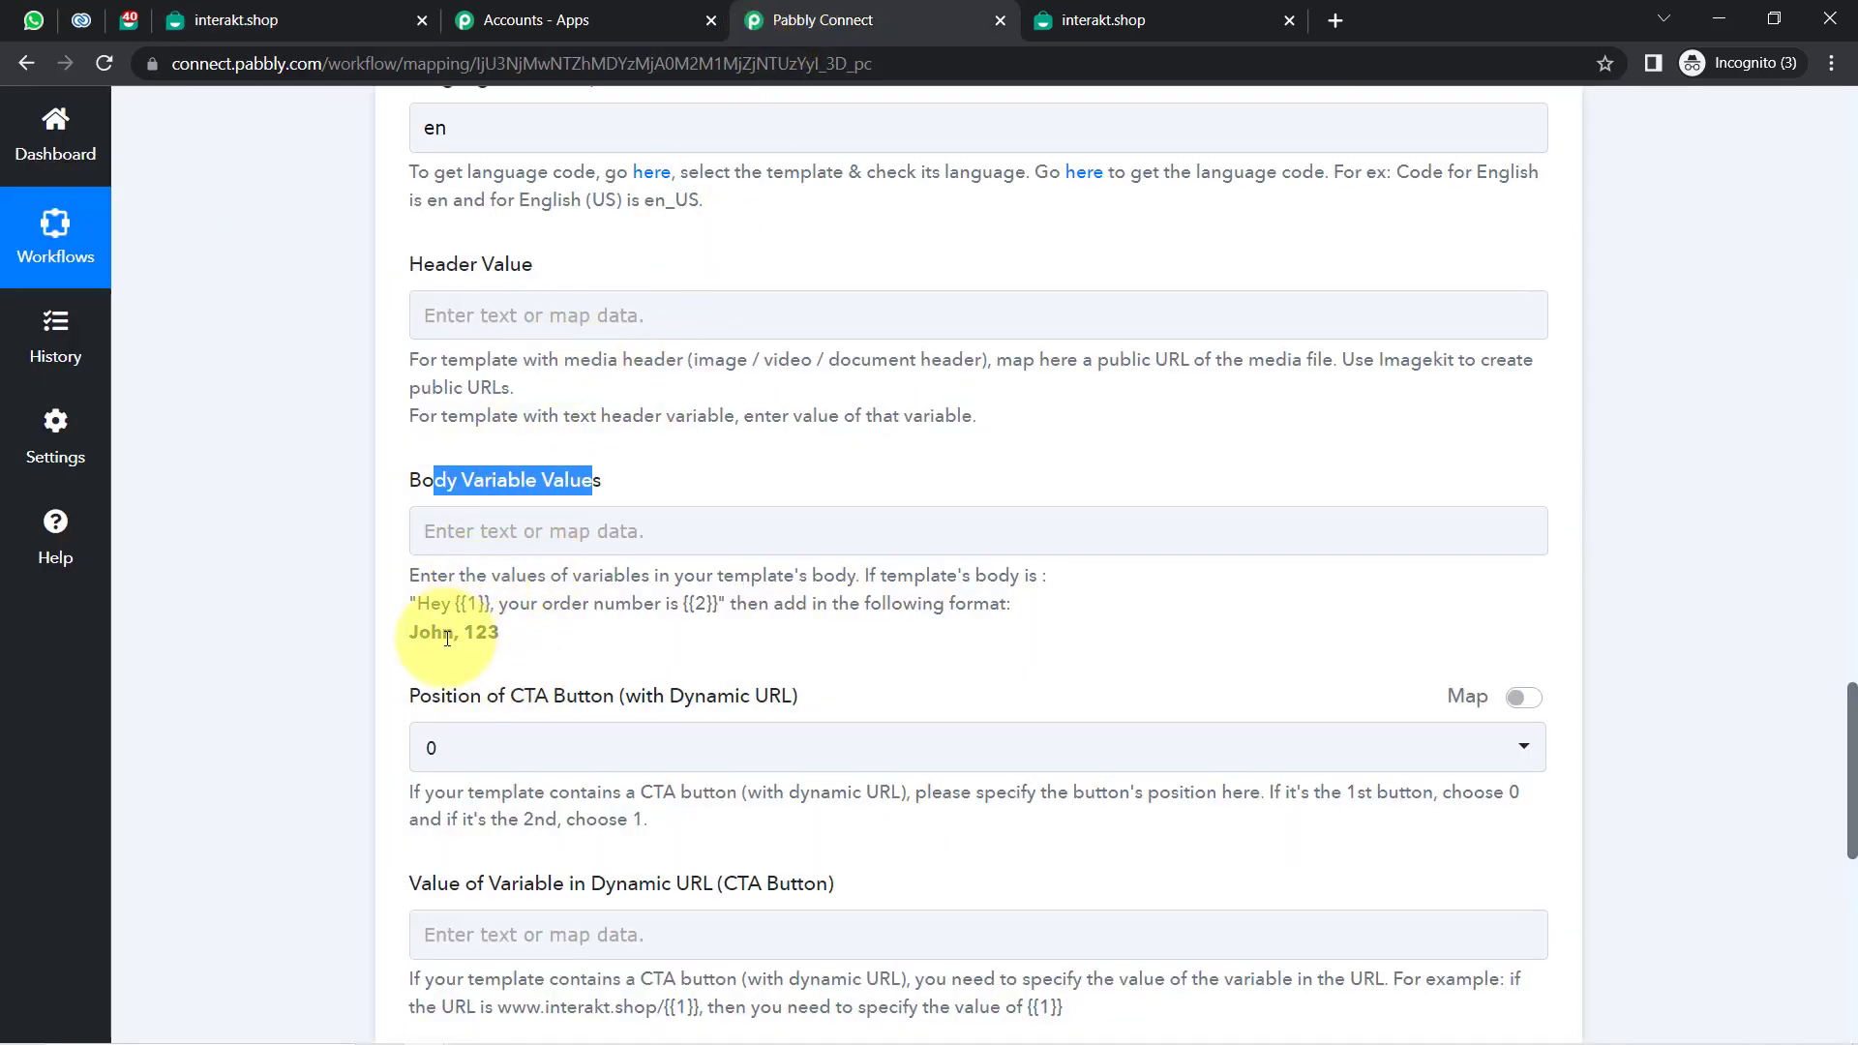
left_click_drag(448, 639, 505, 646)
left_click(485, 641)
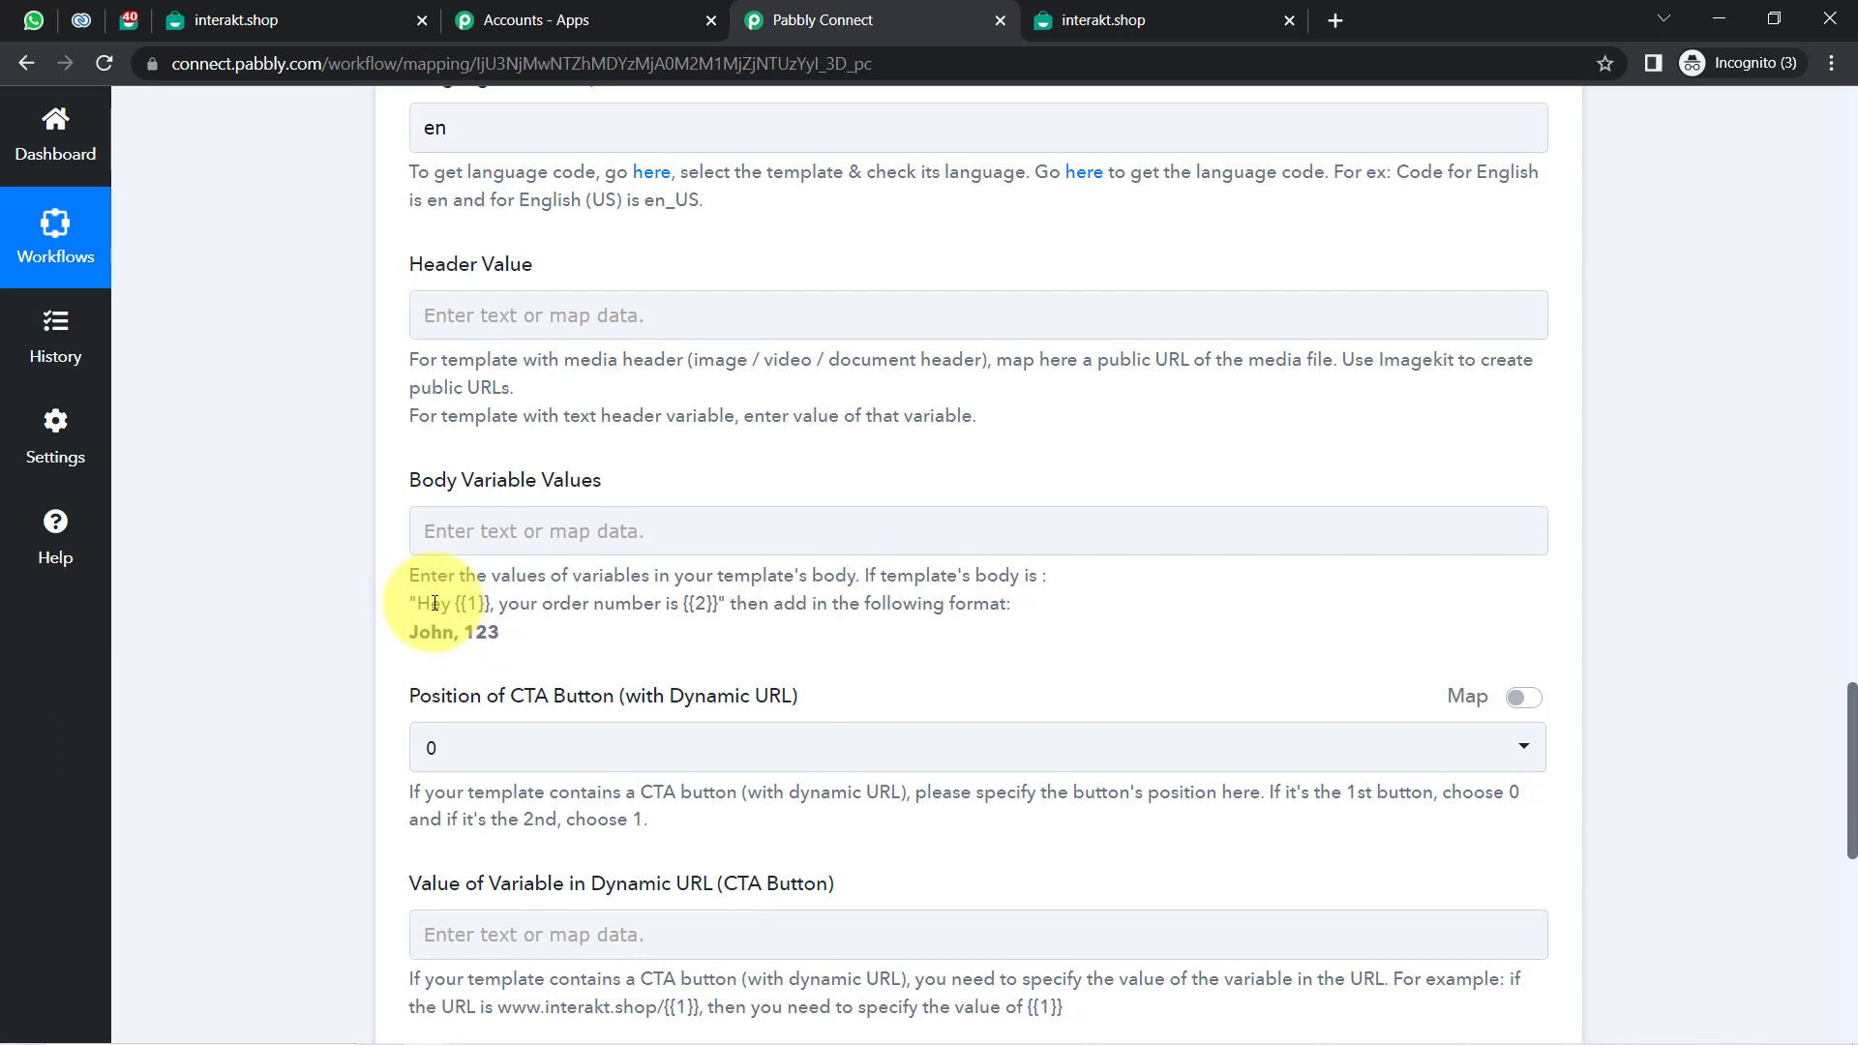
left_click_drag(392, 593, 505, 643)
left_click(506, 643)
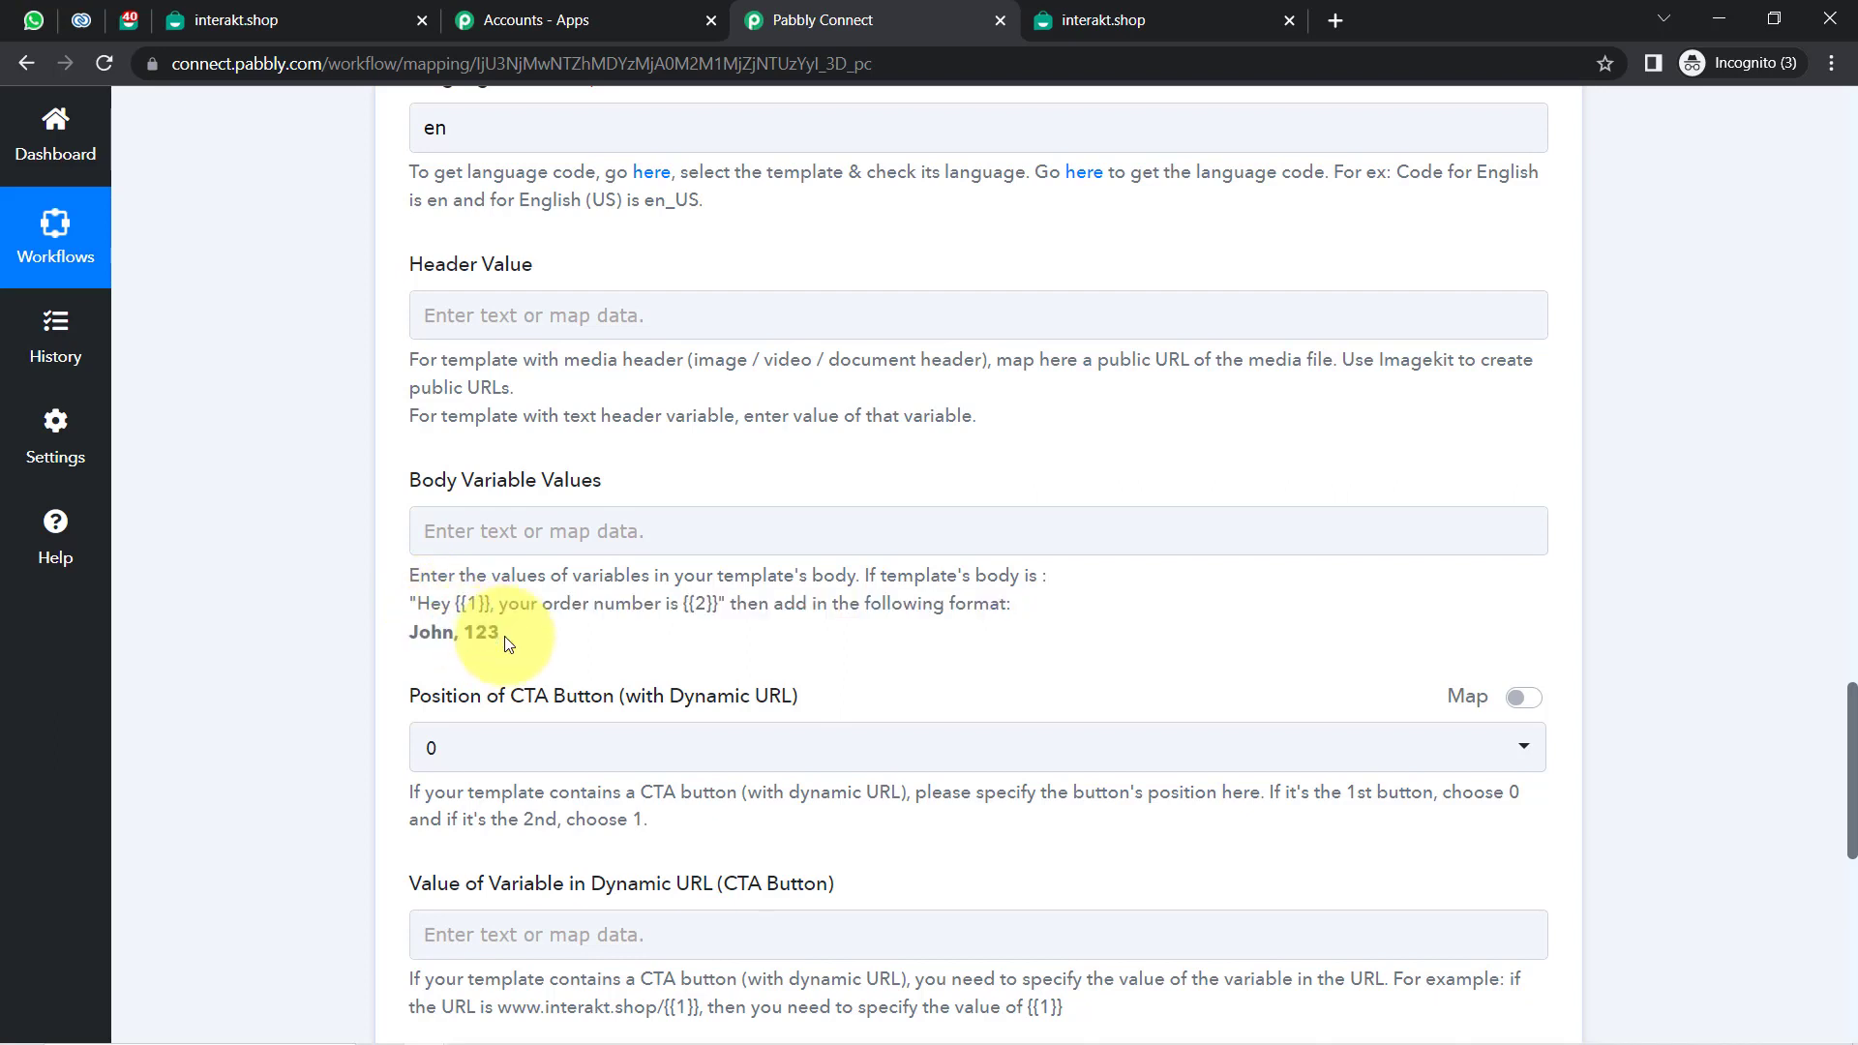
double_click(463, 604)
left_click_drag(670, 604, 725, 604)
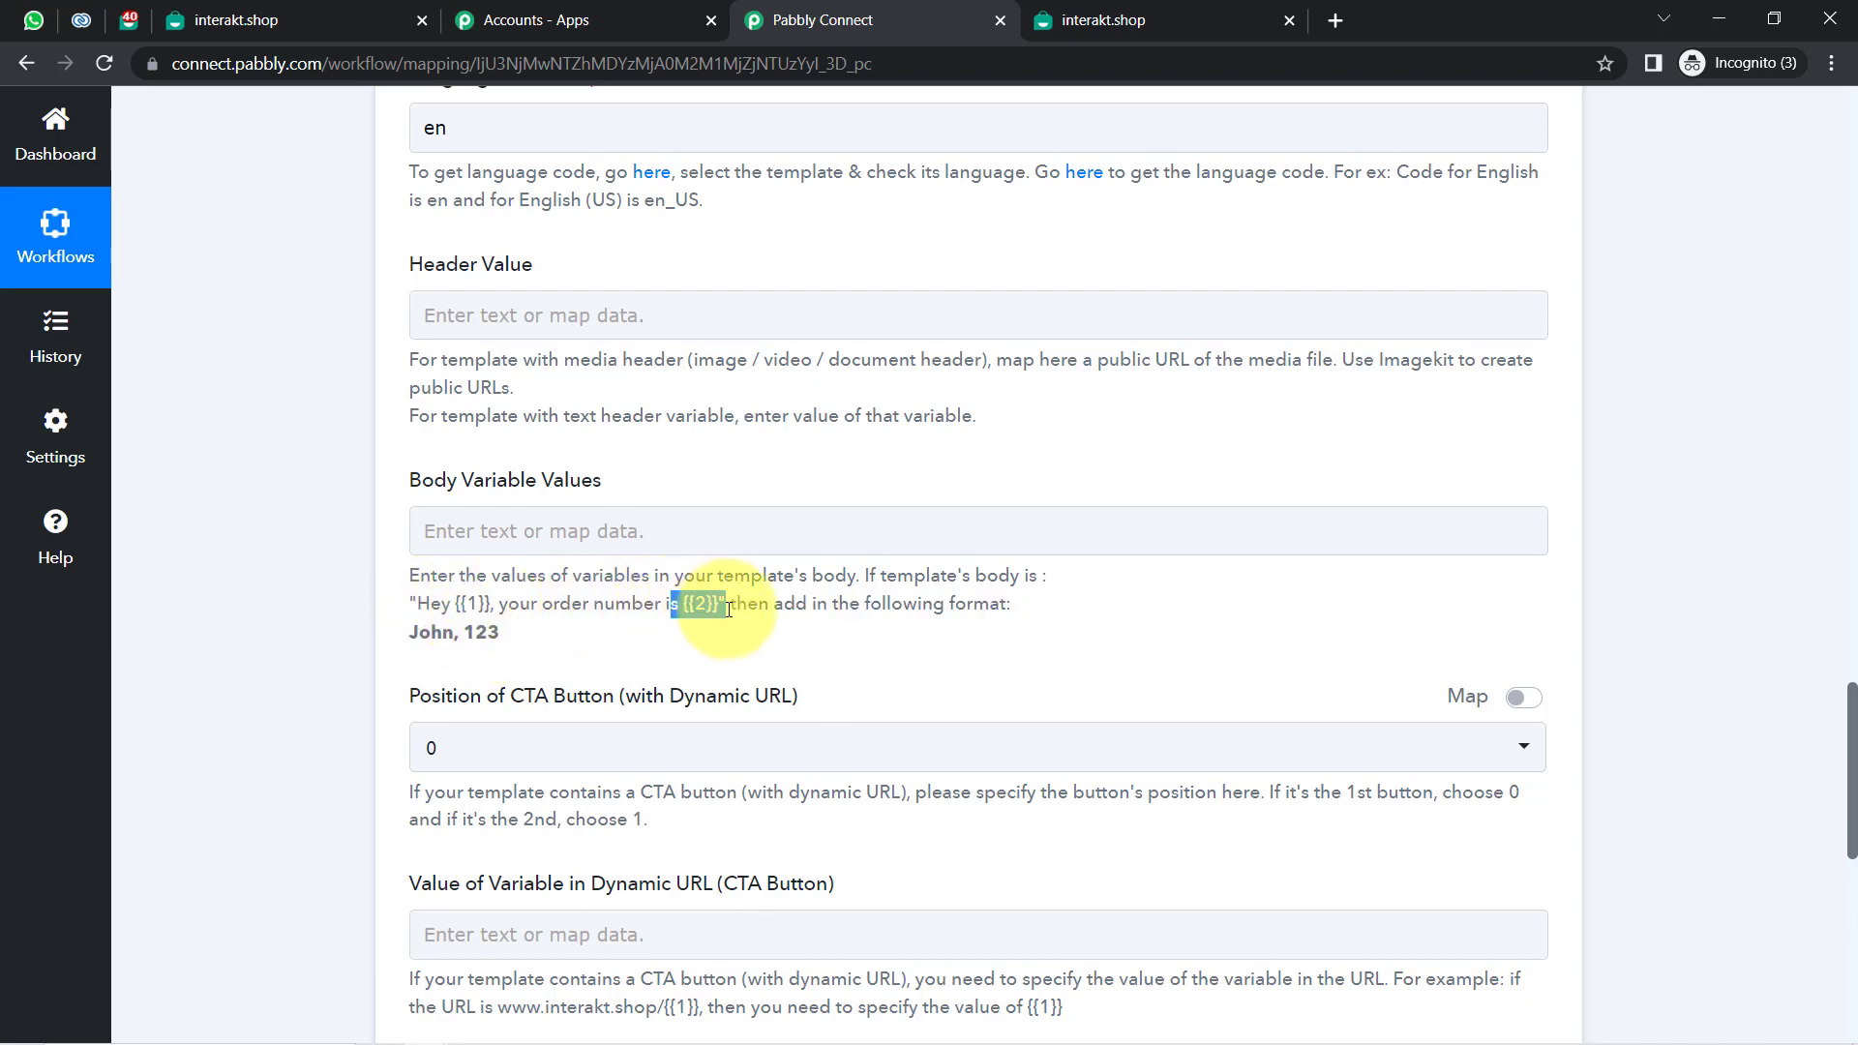
left_click(455, 620)
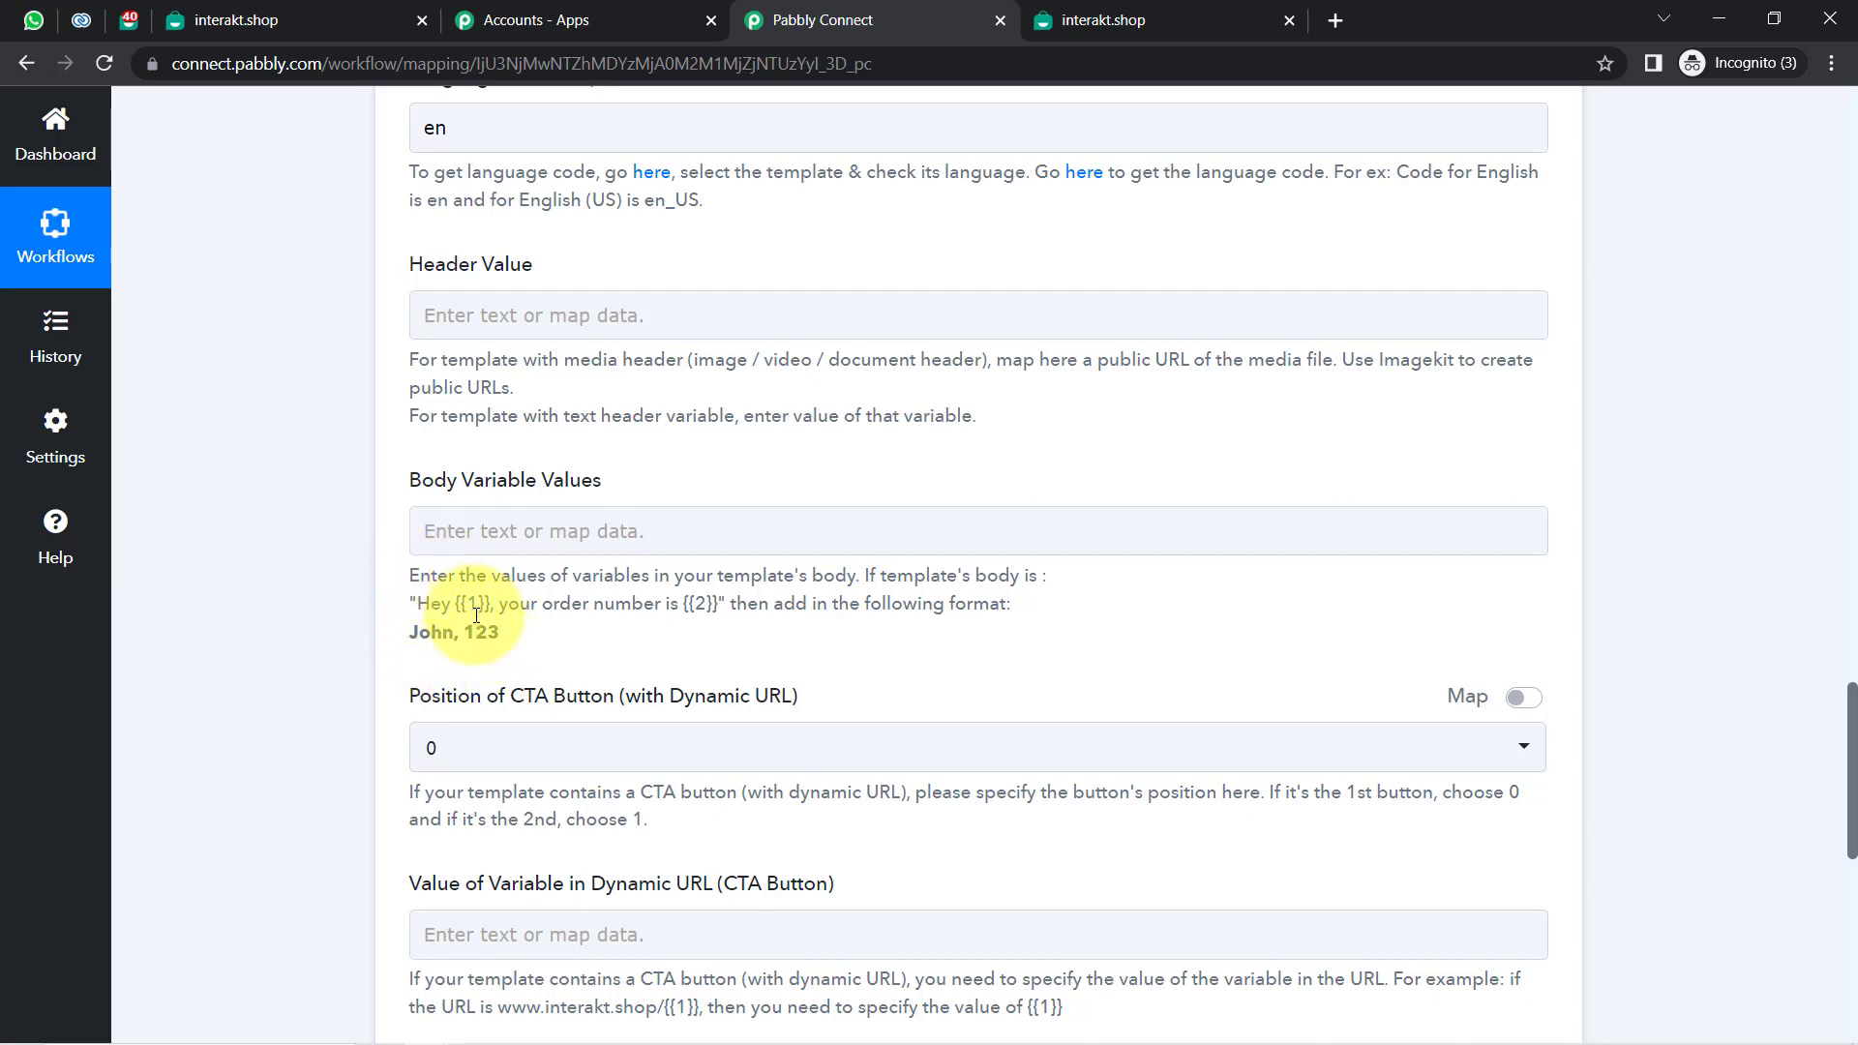
Map the Zoho CRM lead's Full Name as the first body variable value, followed by a comma.
left_click(474, 522)
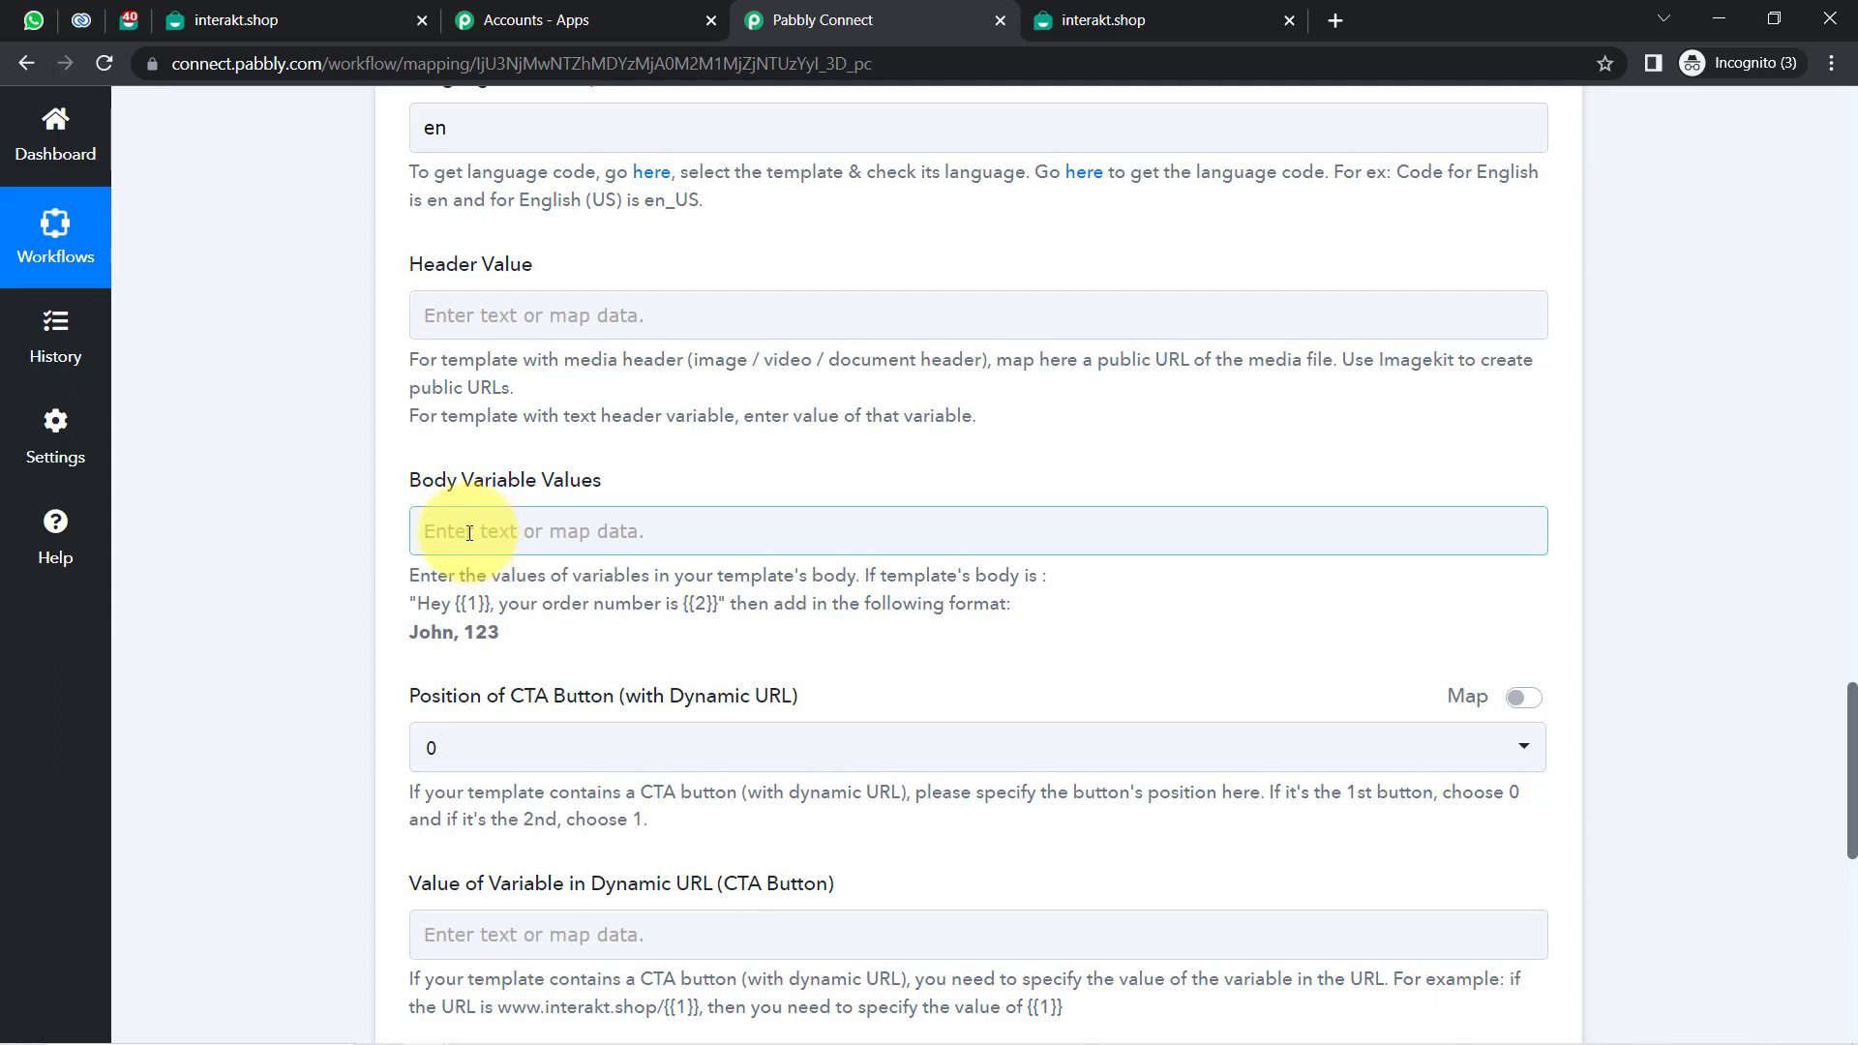
left_click(469, 533)
left_click(522, 724)
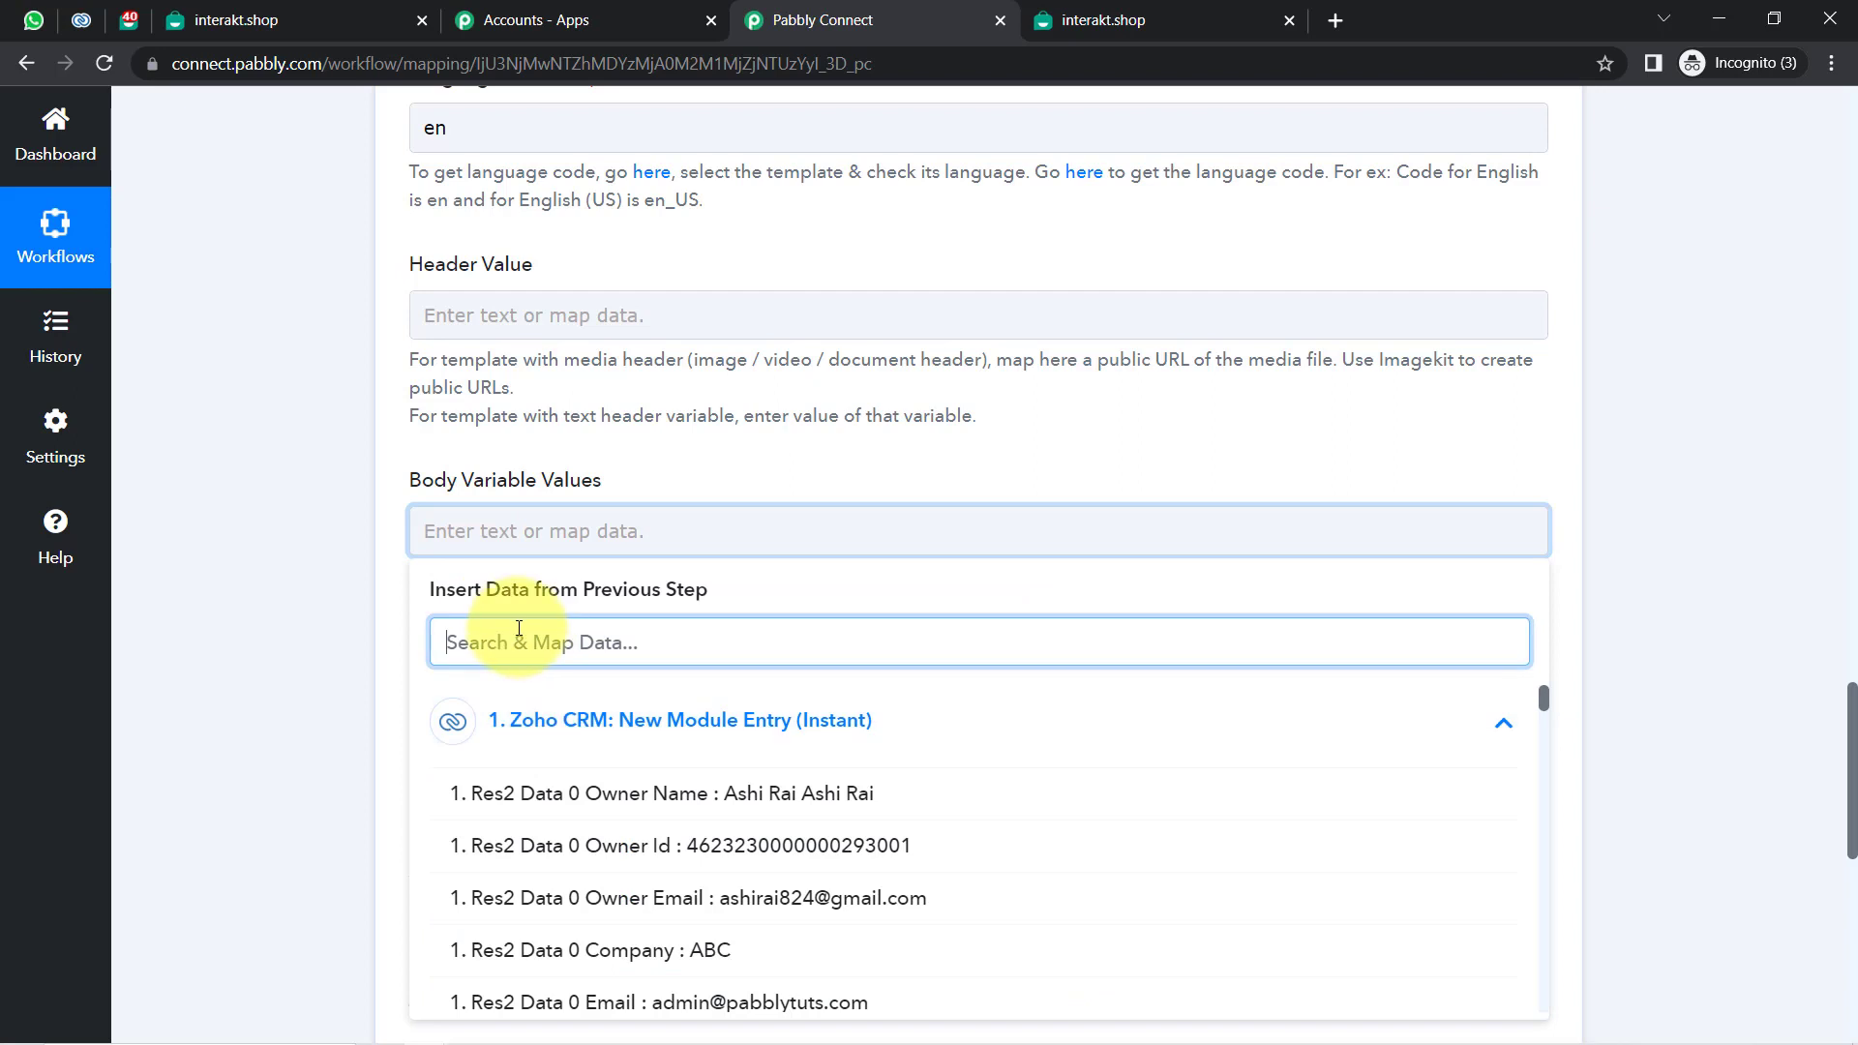
type("name")
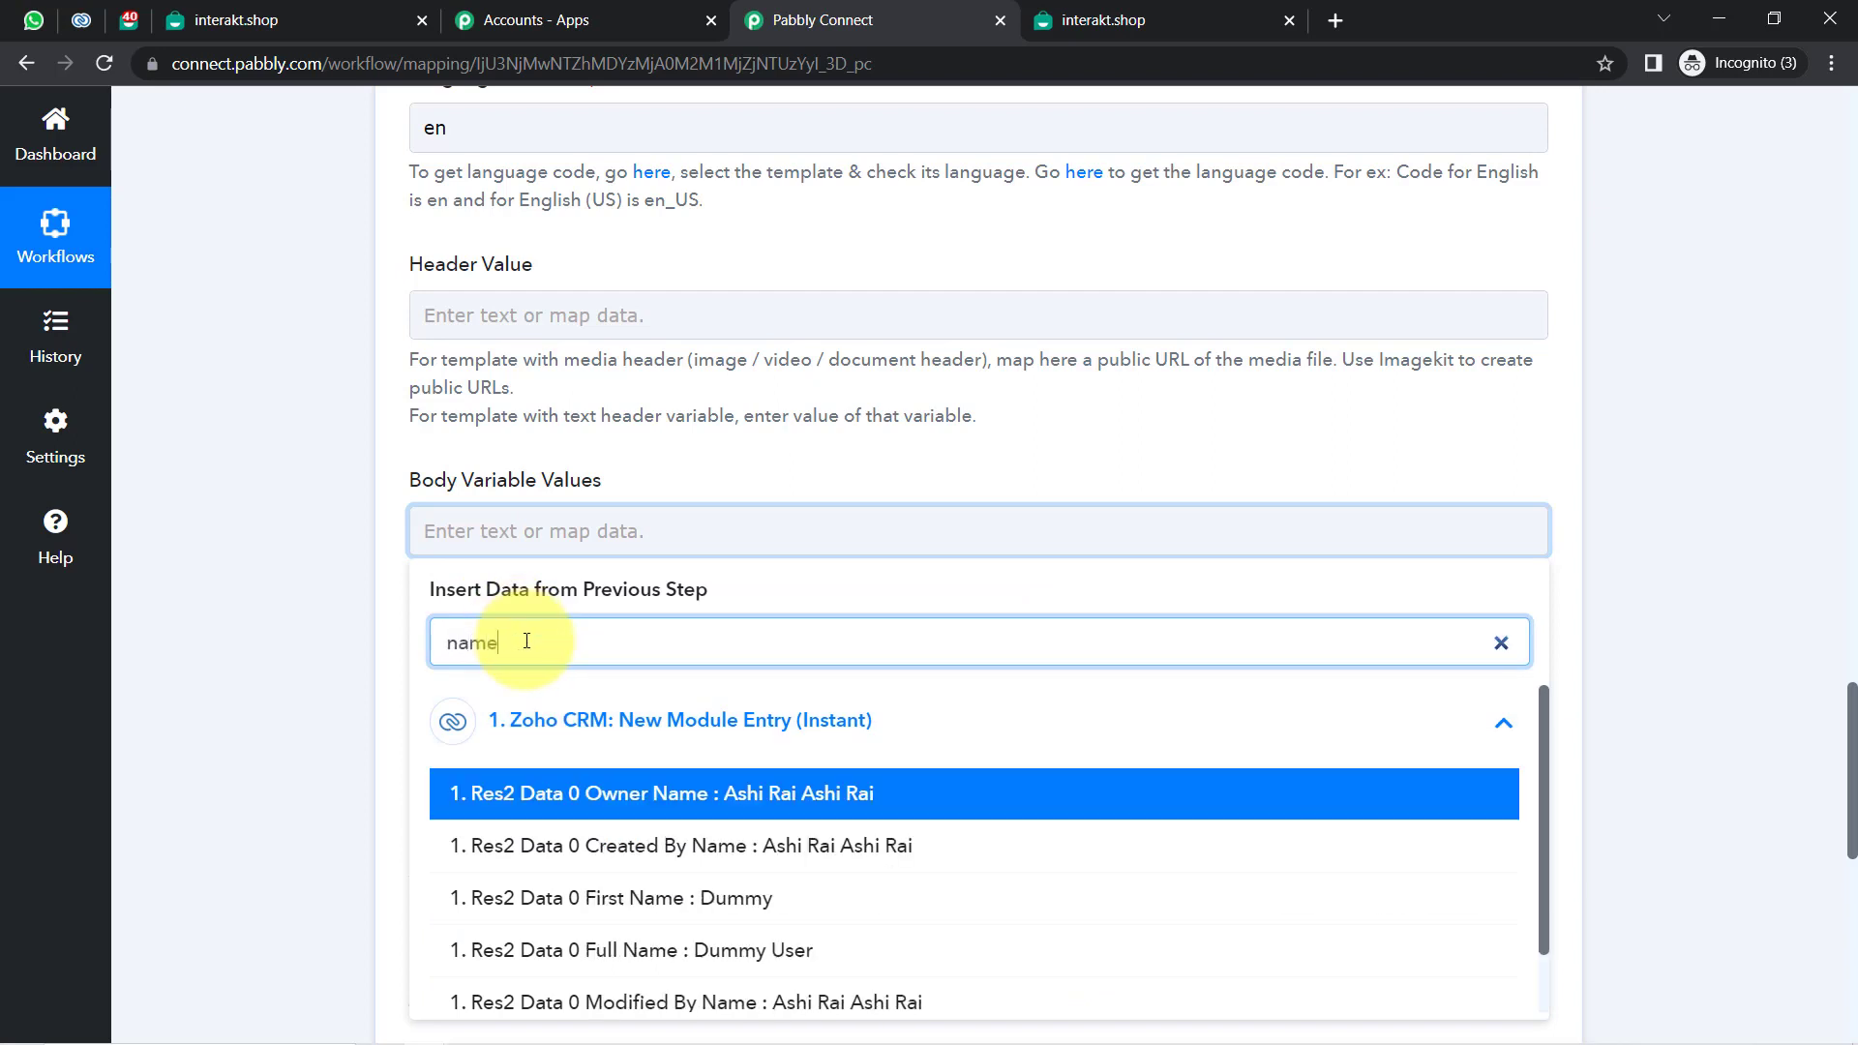
left_click(744, 953)
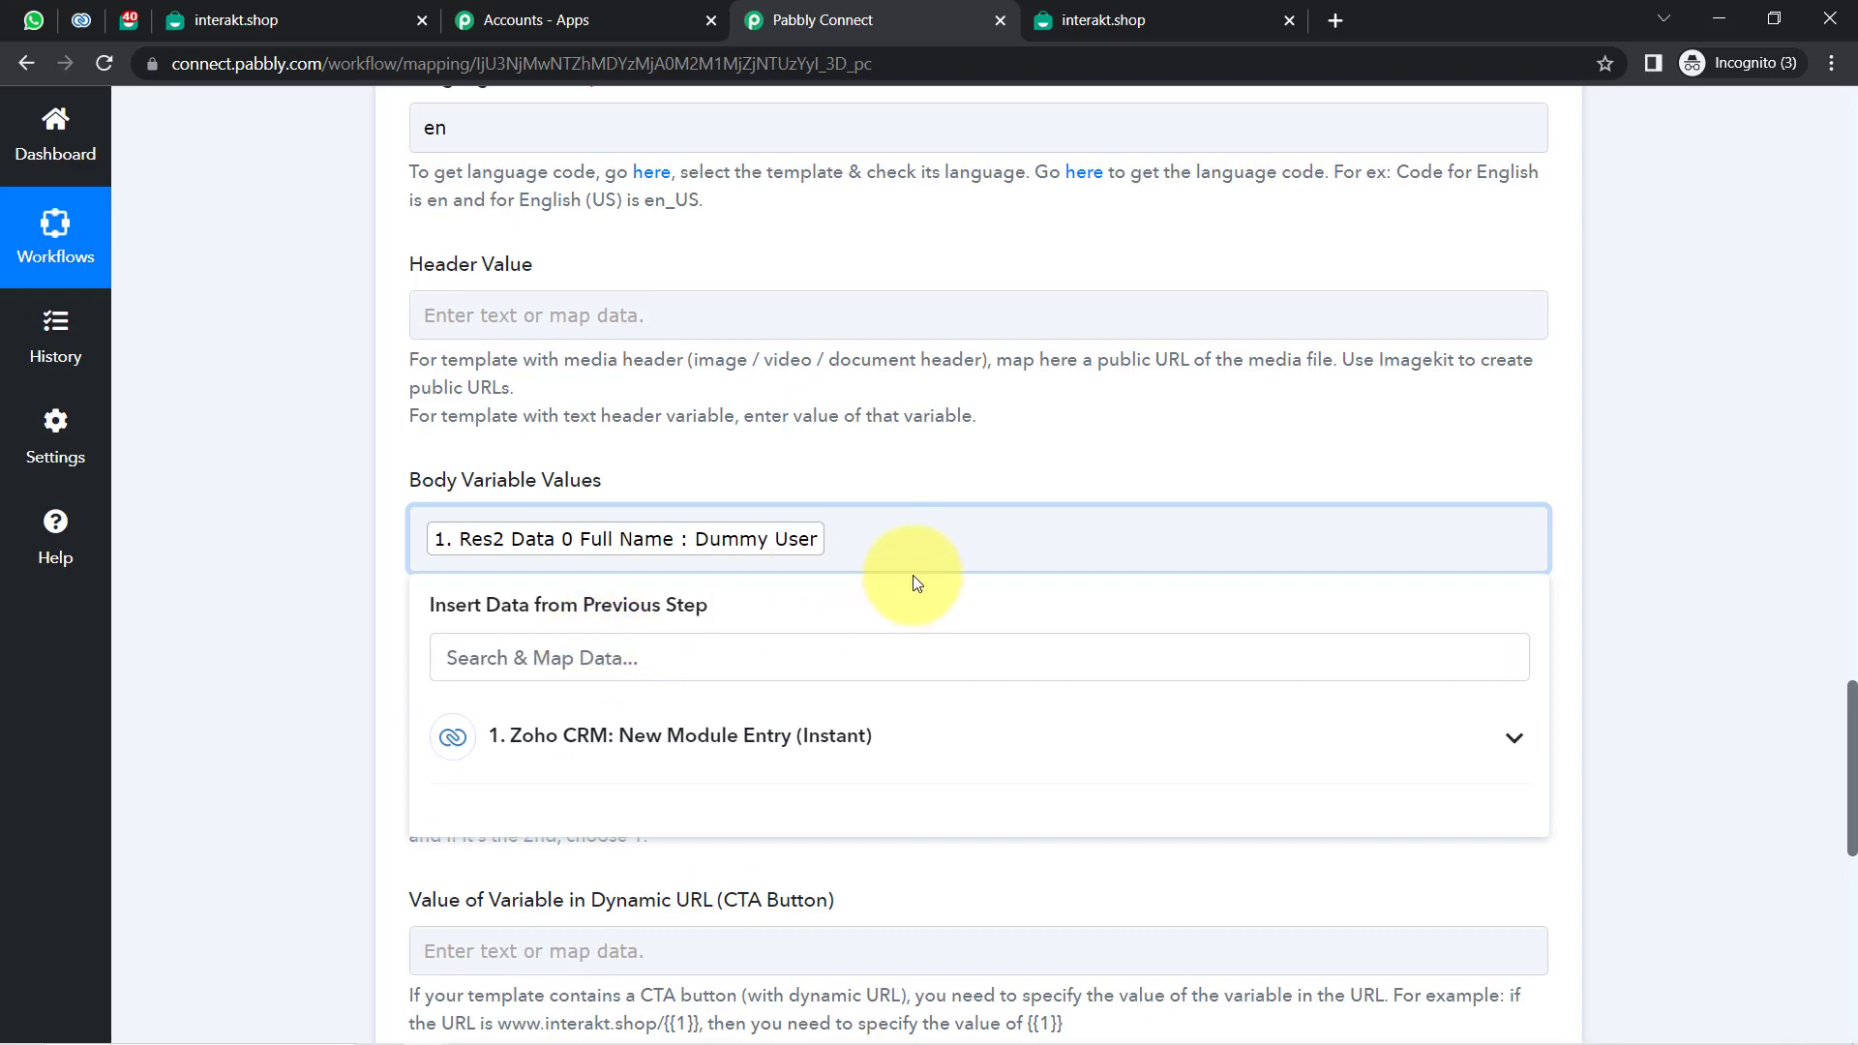
type(",")
left_click(334, 658)
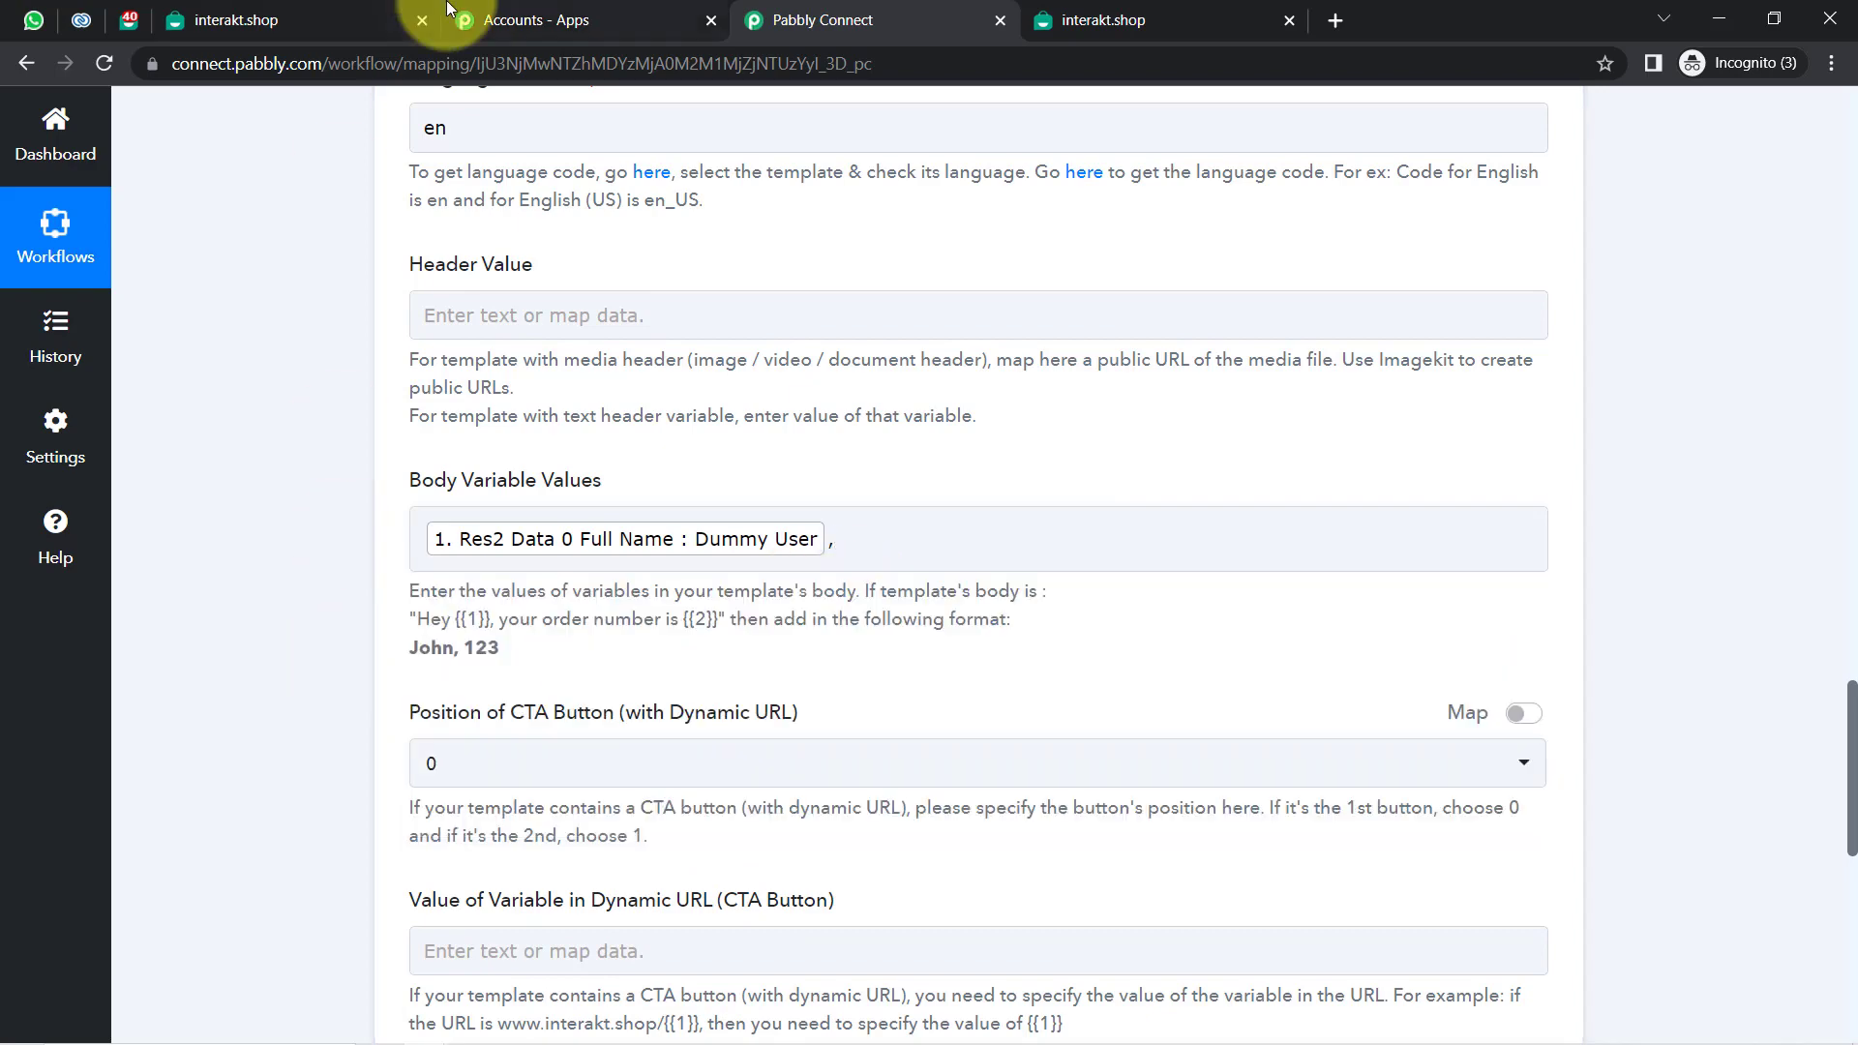
Check the {{2}} variable in the template's sign-off and add Pabbly as the second body variable value.
left_click(290, 20)
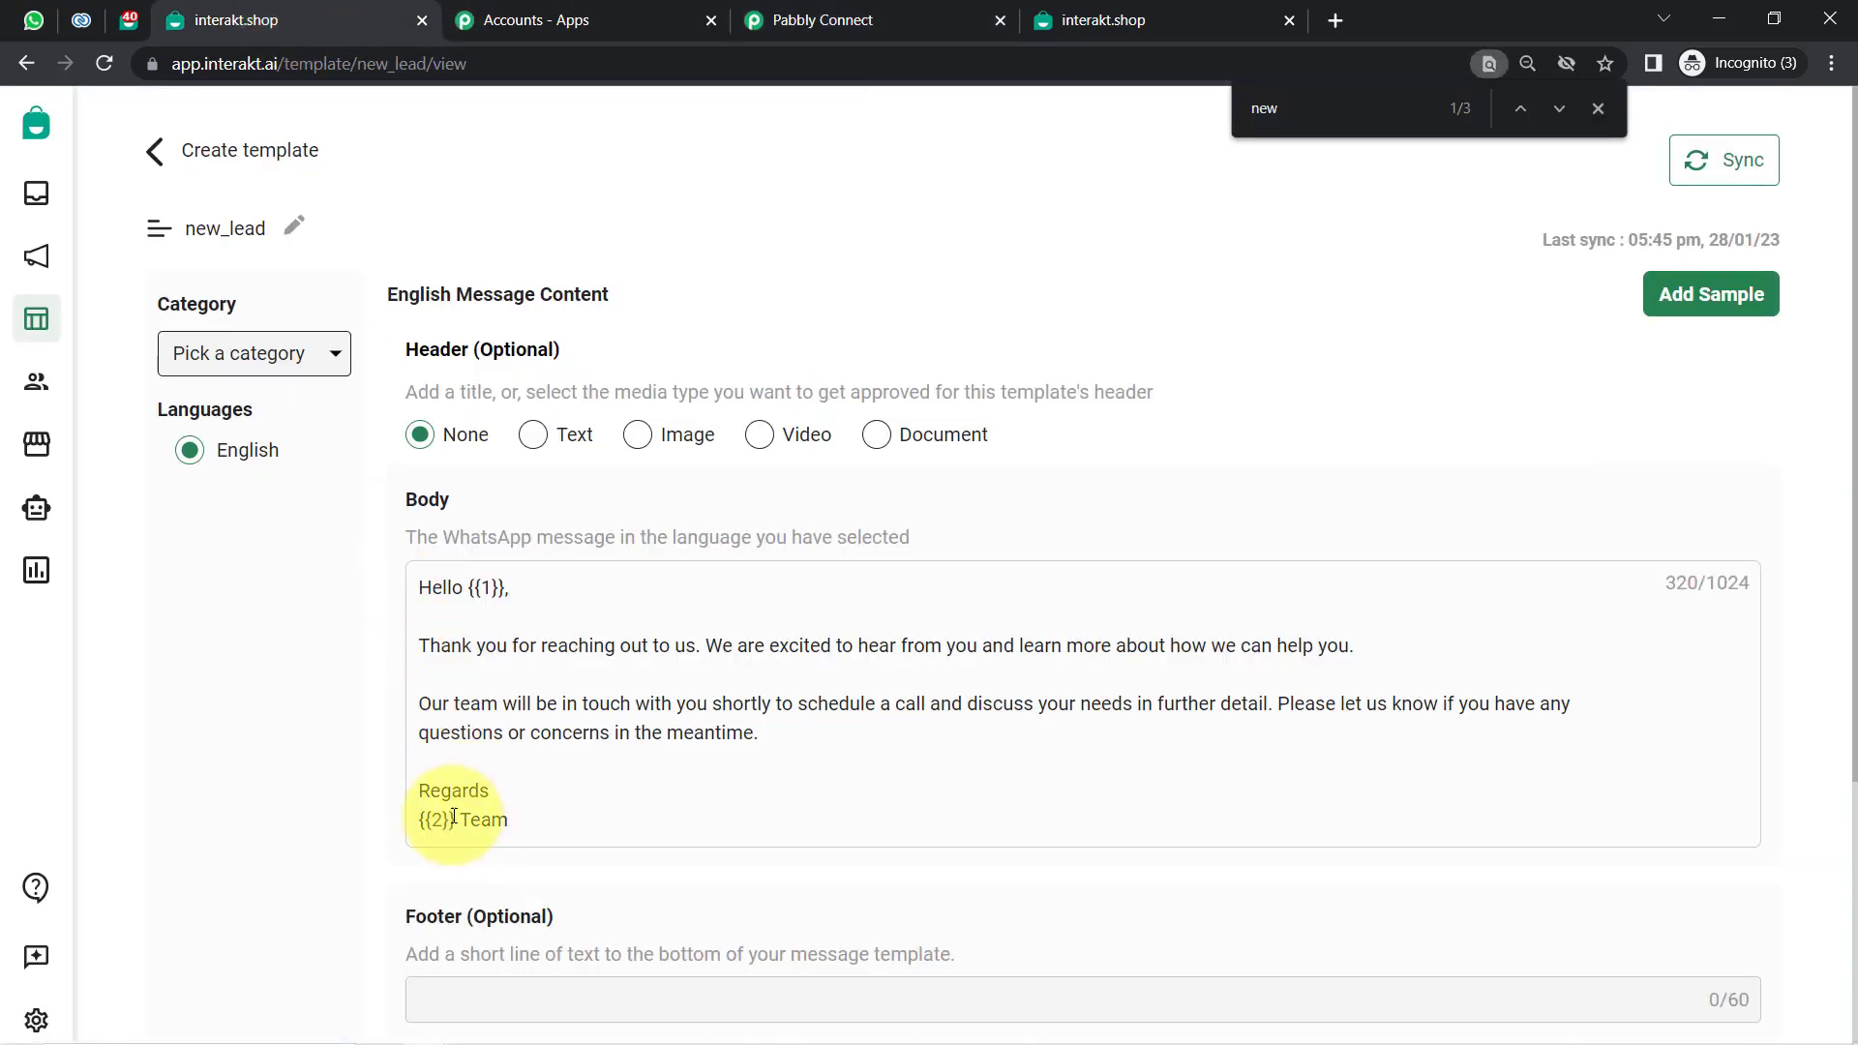
left_click_drag(457, 821, 393, 821)
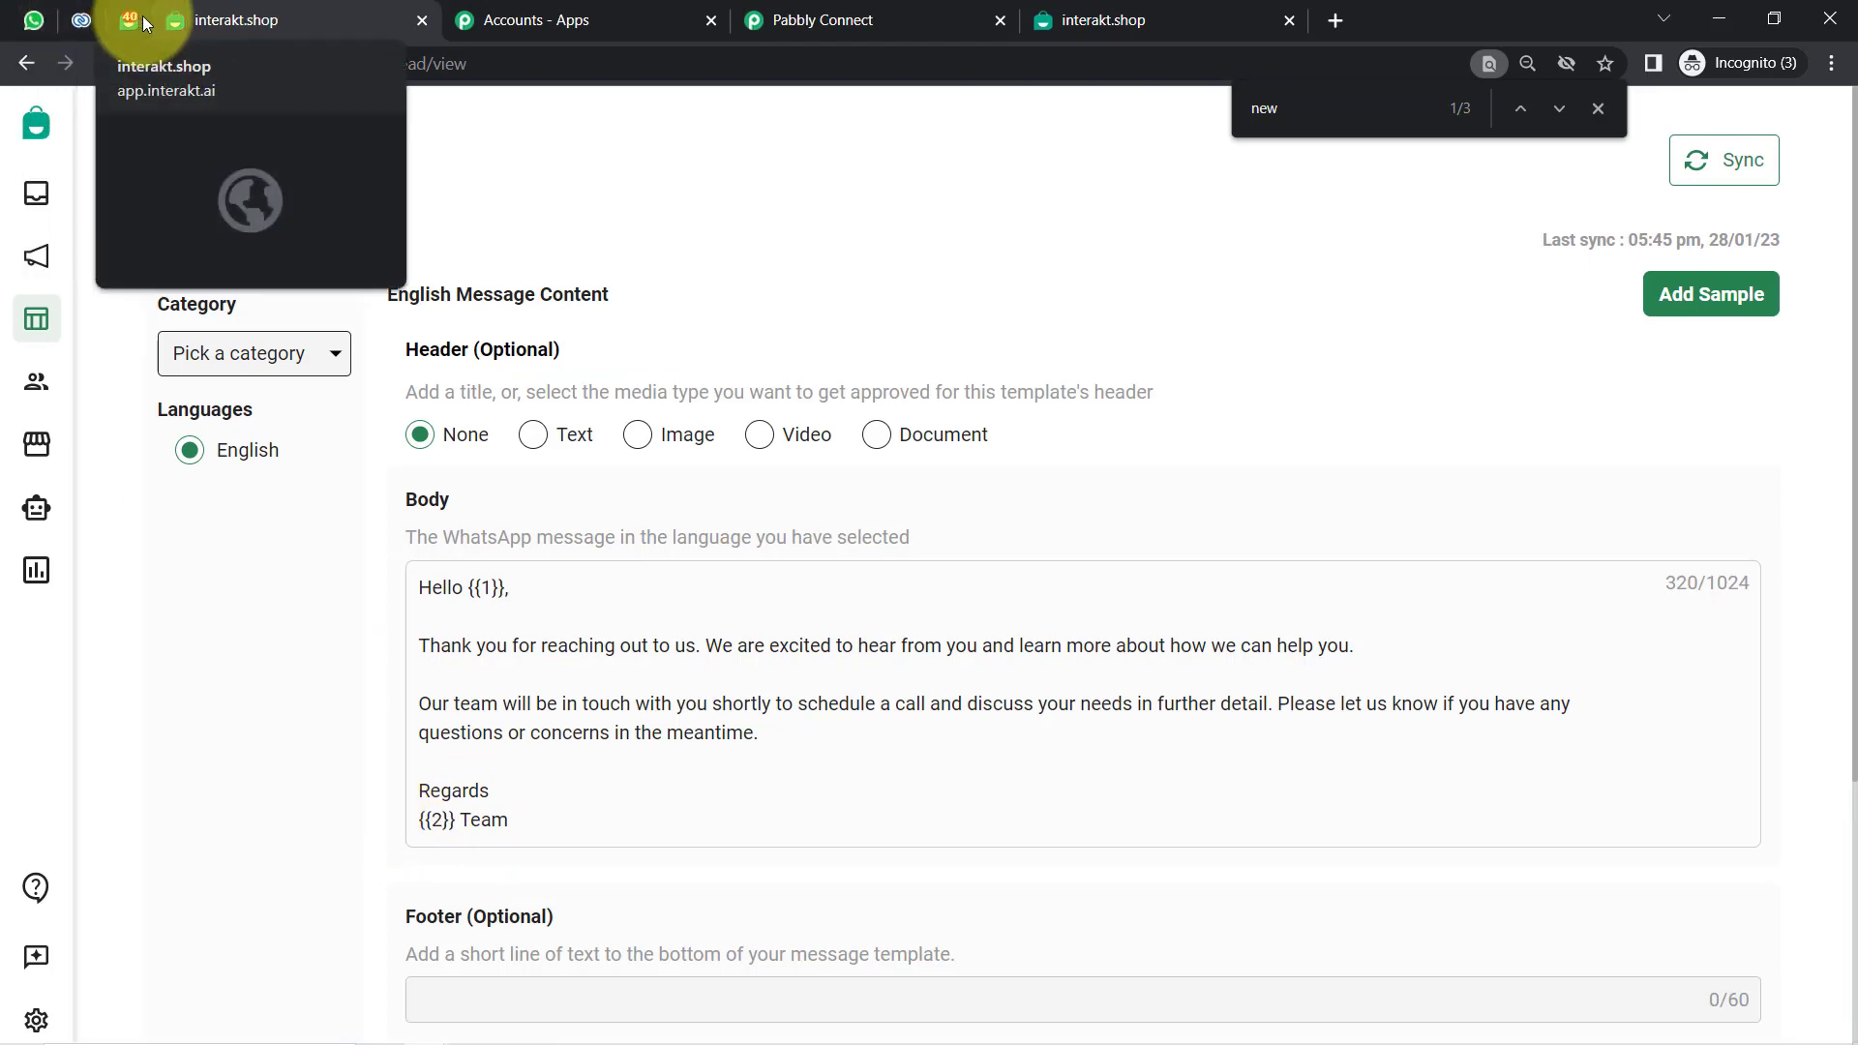
left_click(769, 17)
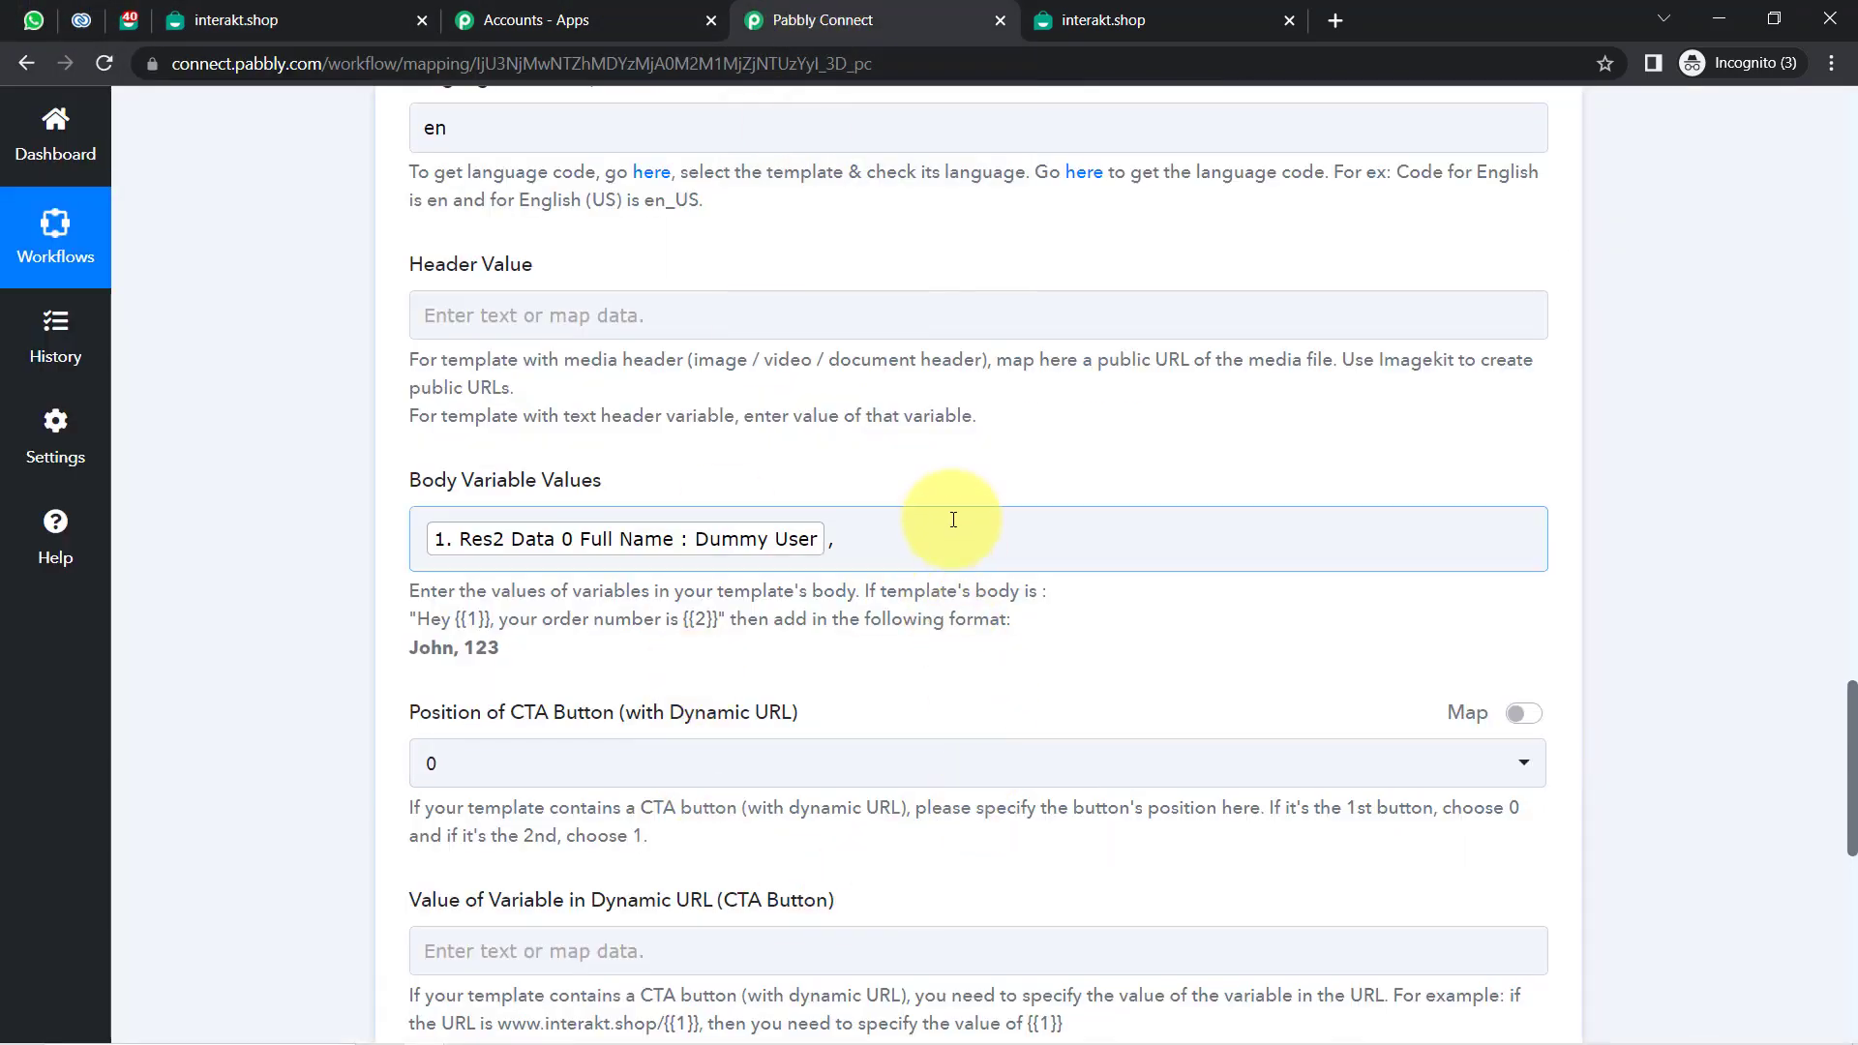
left_click(864, 543)
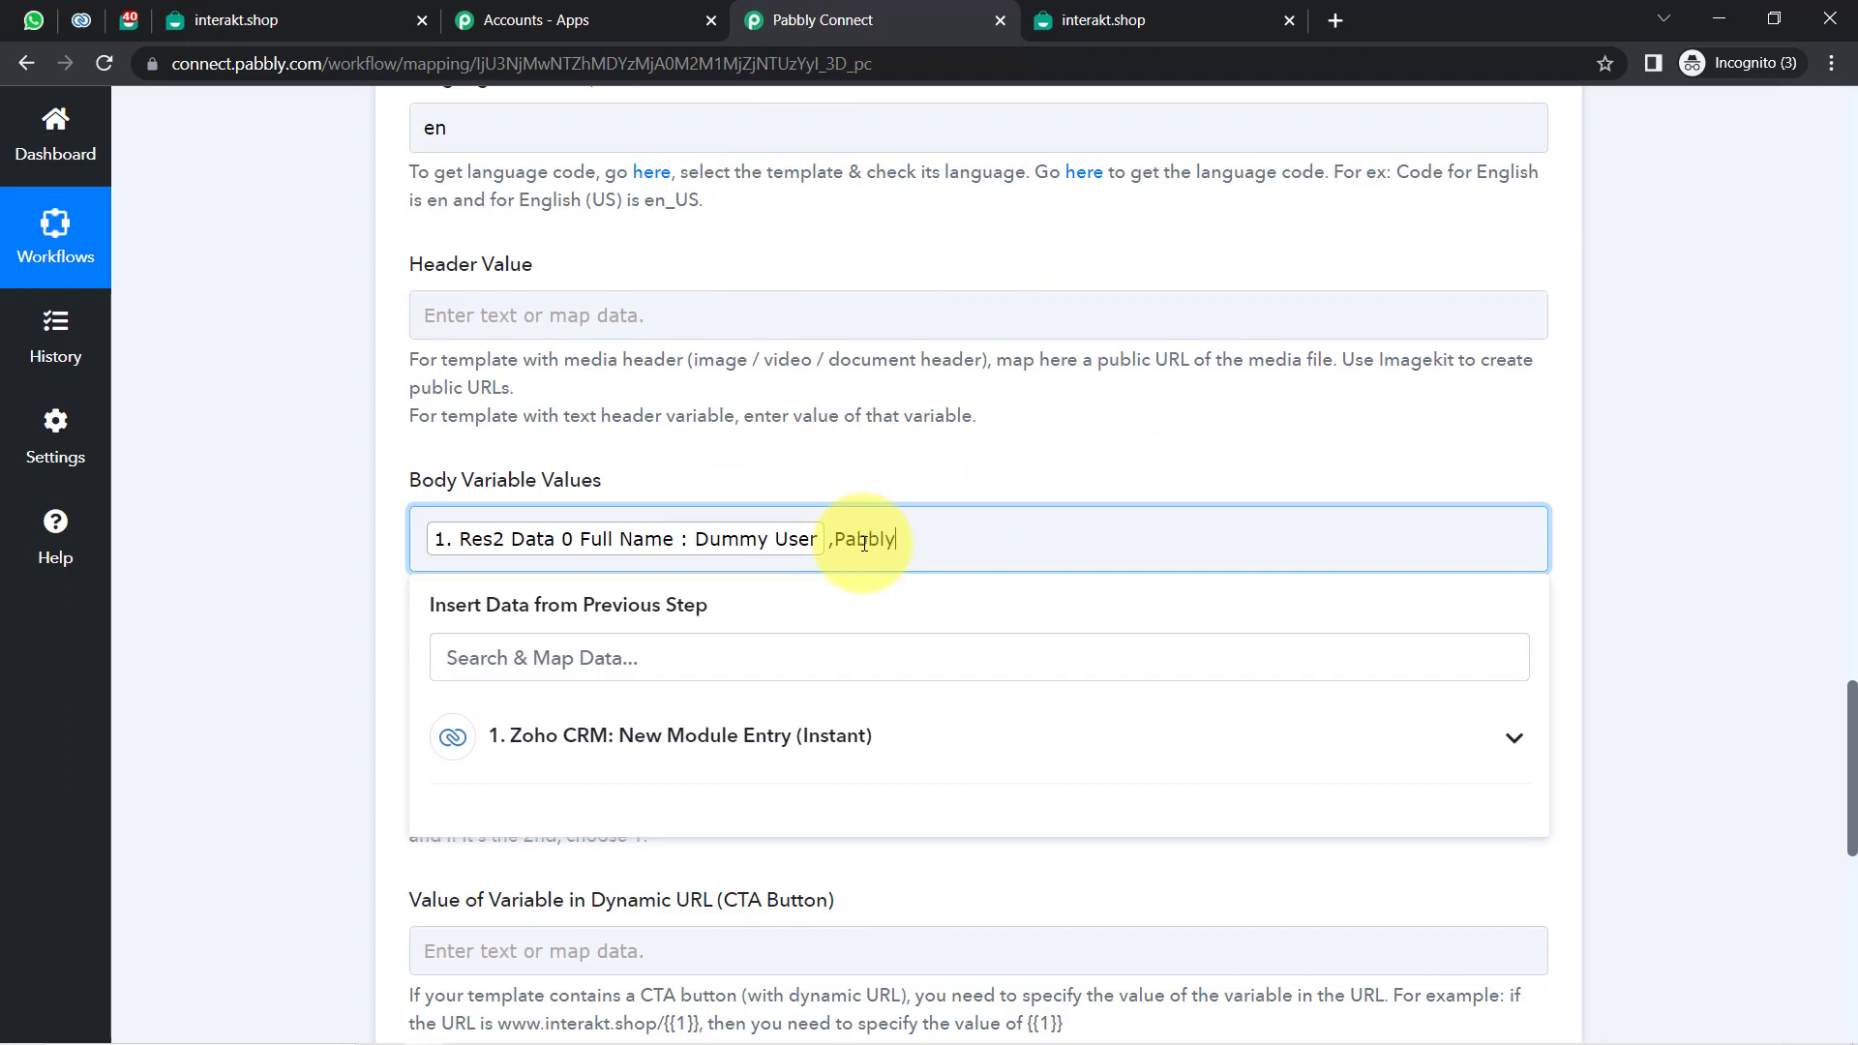
left_click(375, 609)
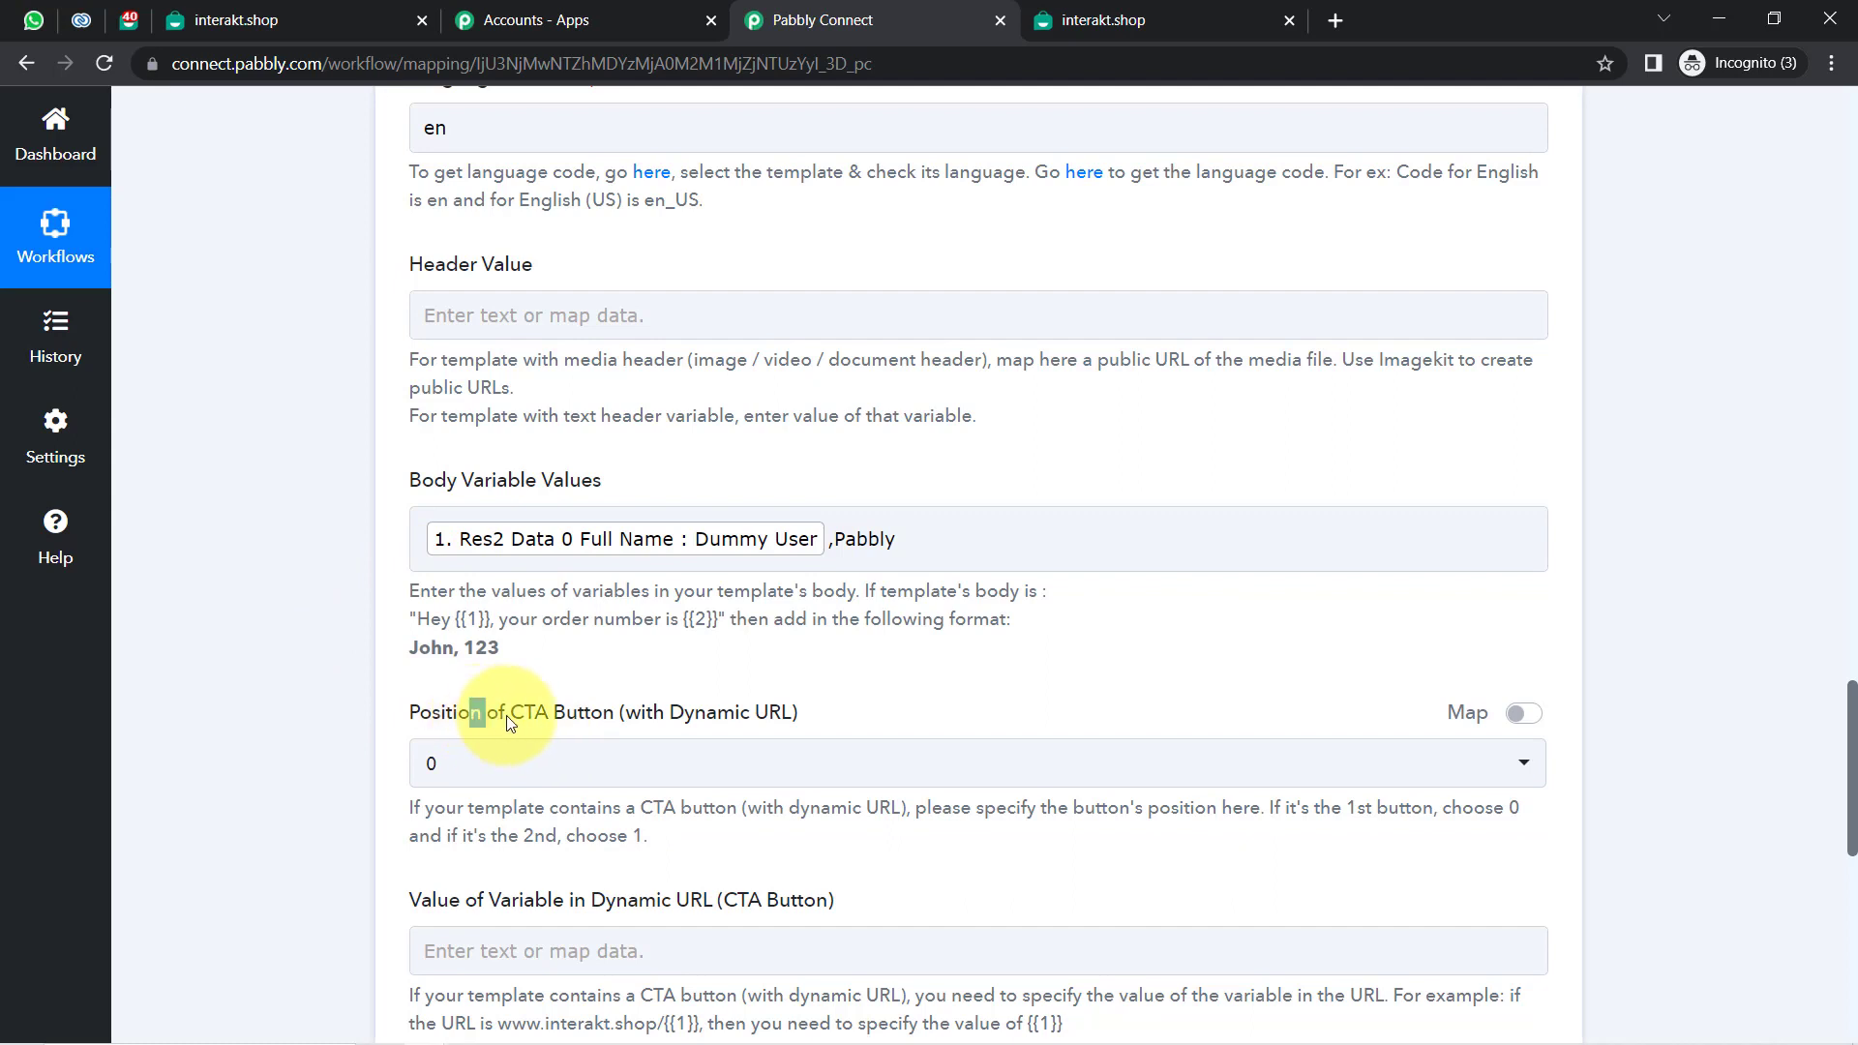
Review the two CTA button fields of the action step, then check the chat list in WhatsApp Web.
left_click_drag(507, 716, 577, 716)
left_click_drag(639, 901, 774, 910)
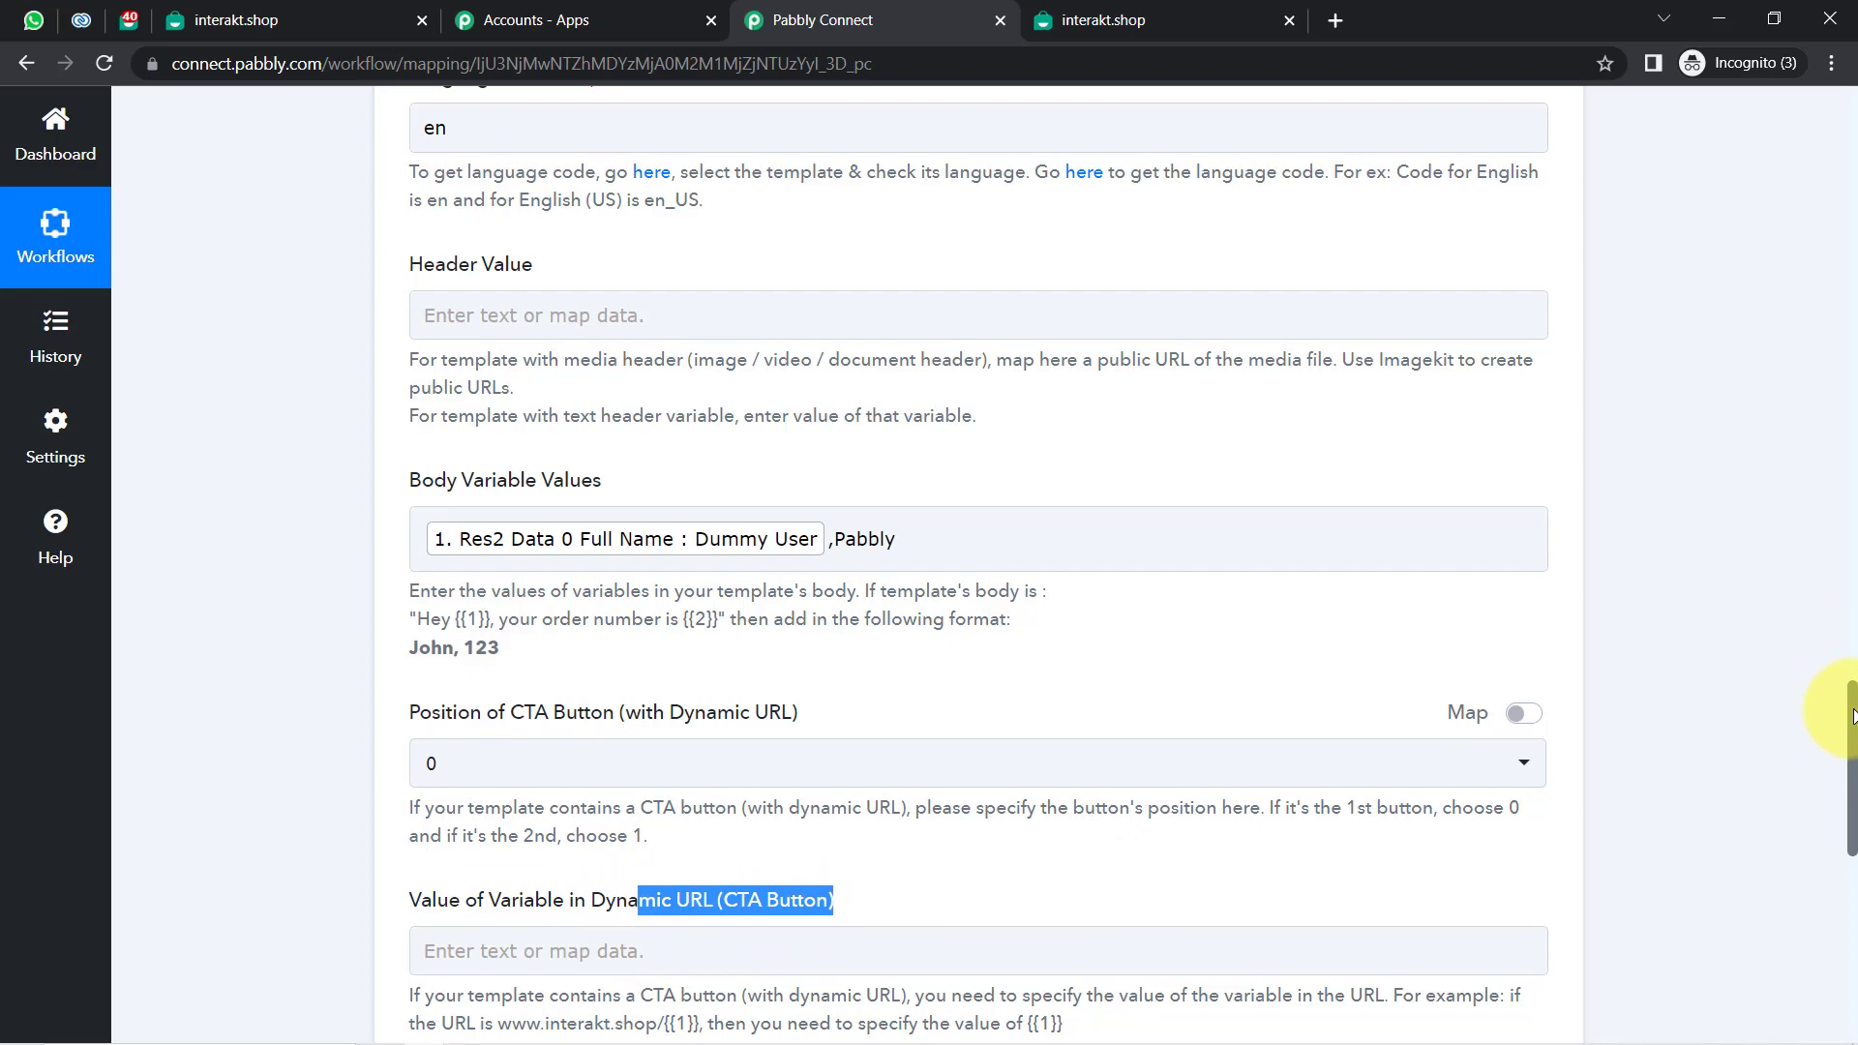
scroll(1852, 716, "down", 3)
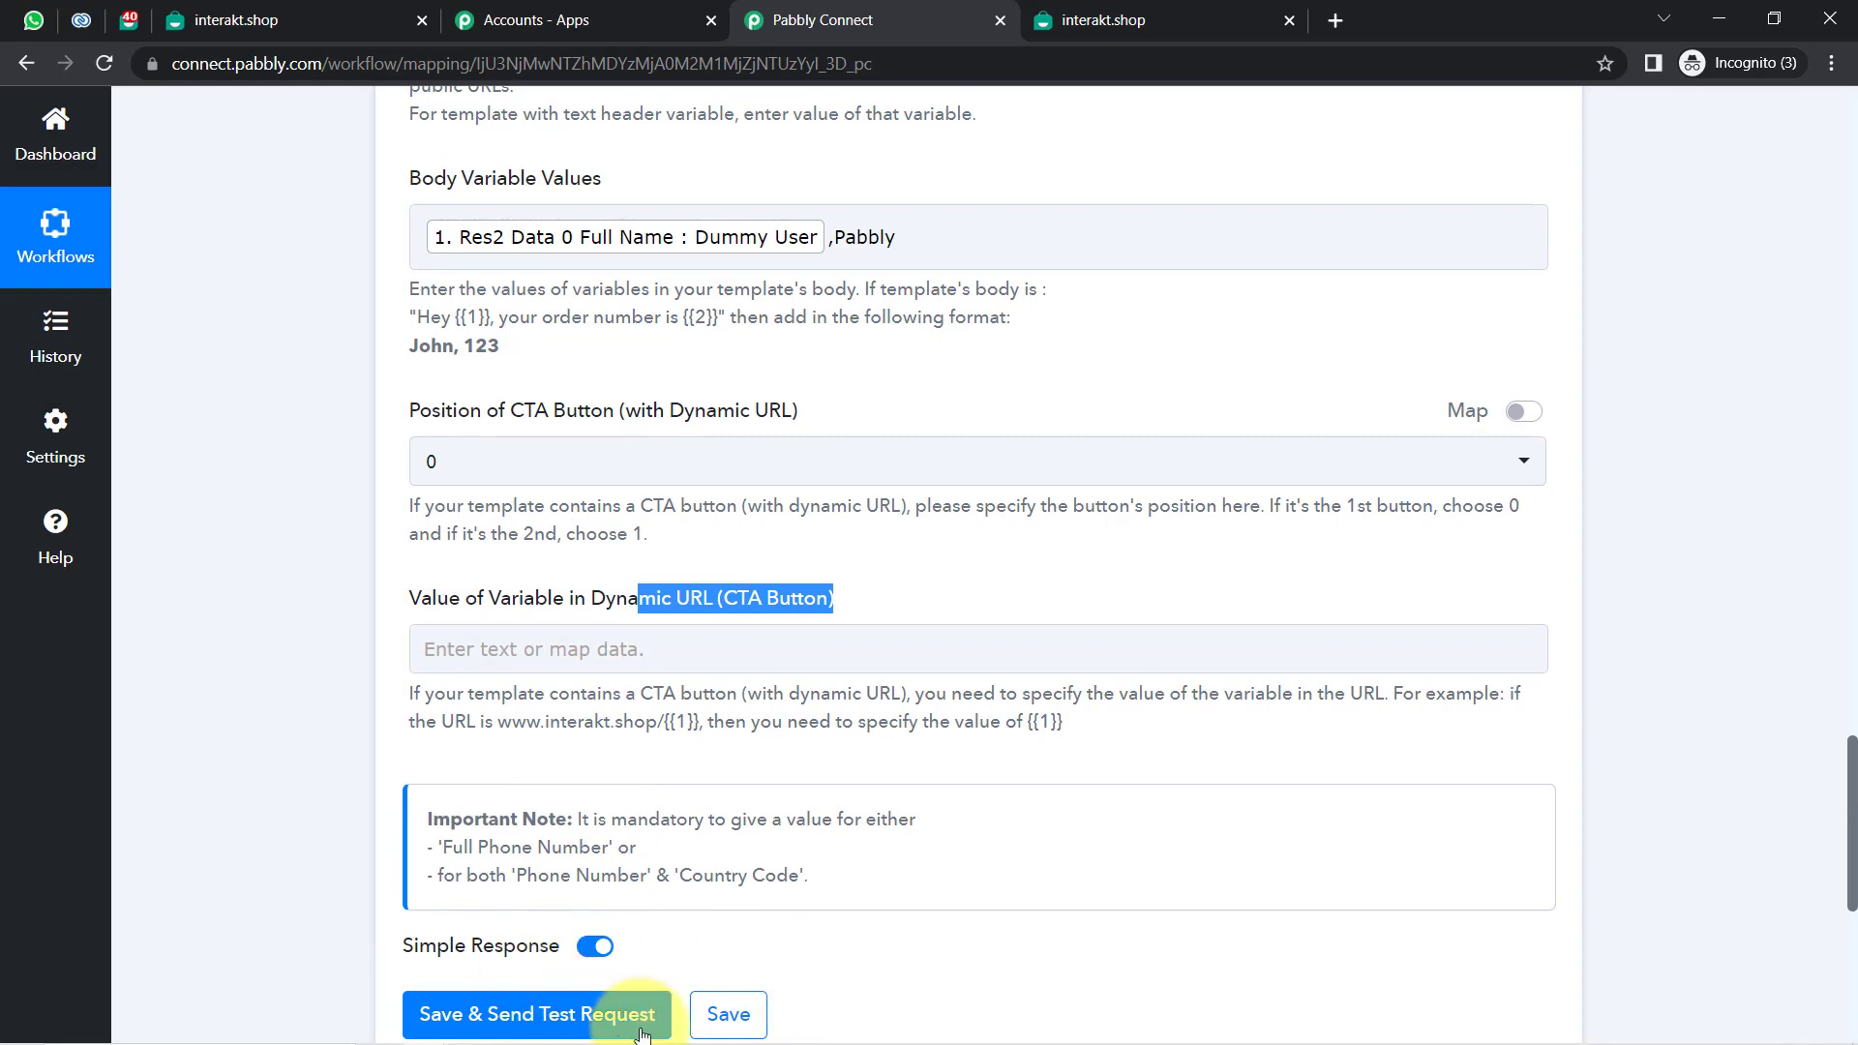
left_click(32, 19)
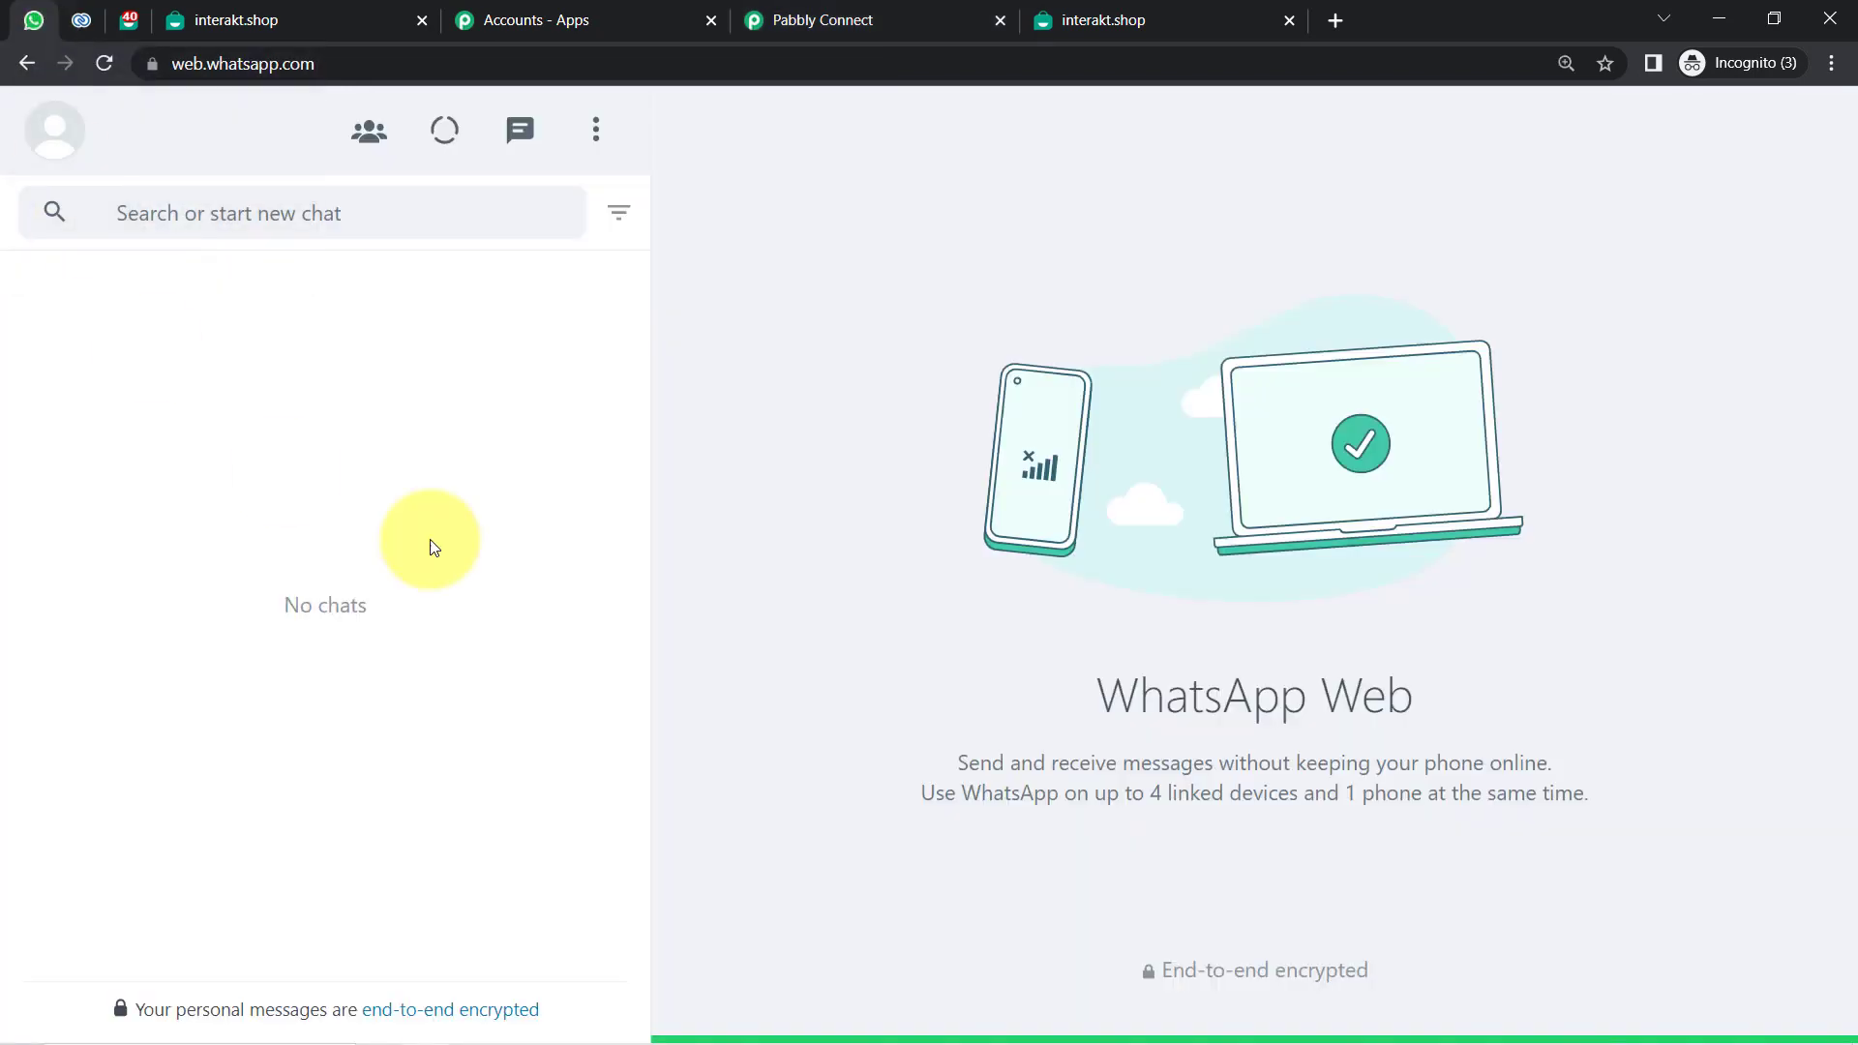
left_click(851, 16)
left_click(628, 548)
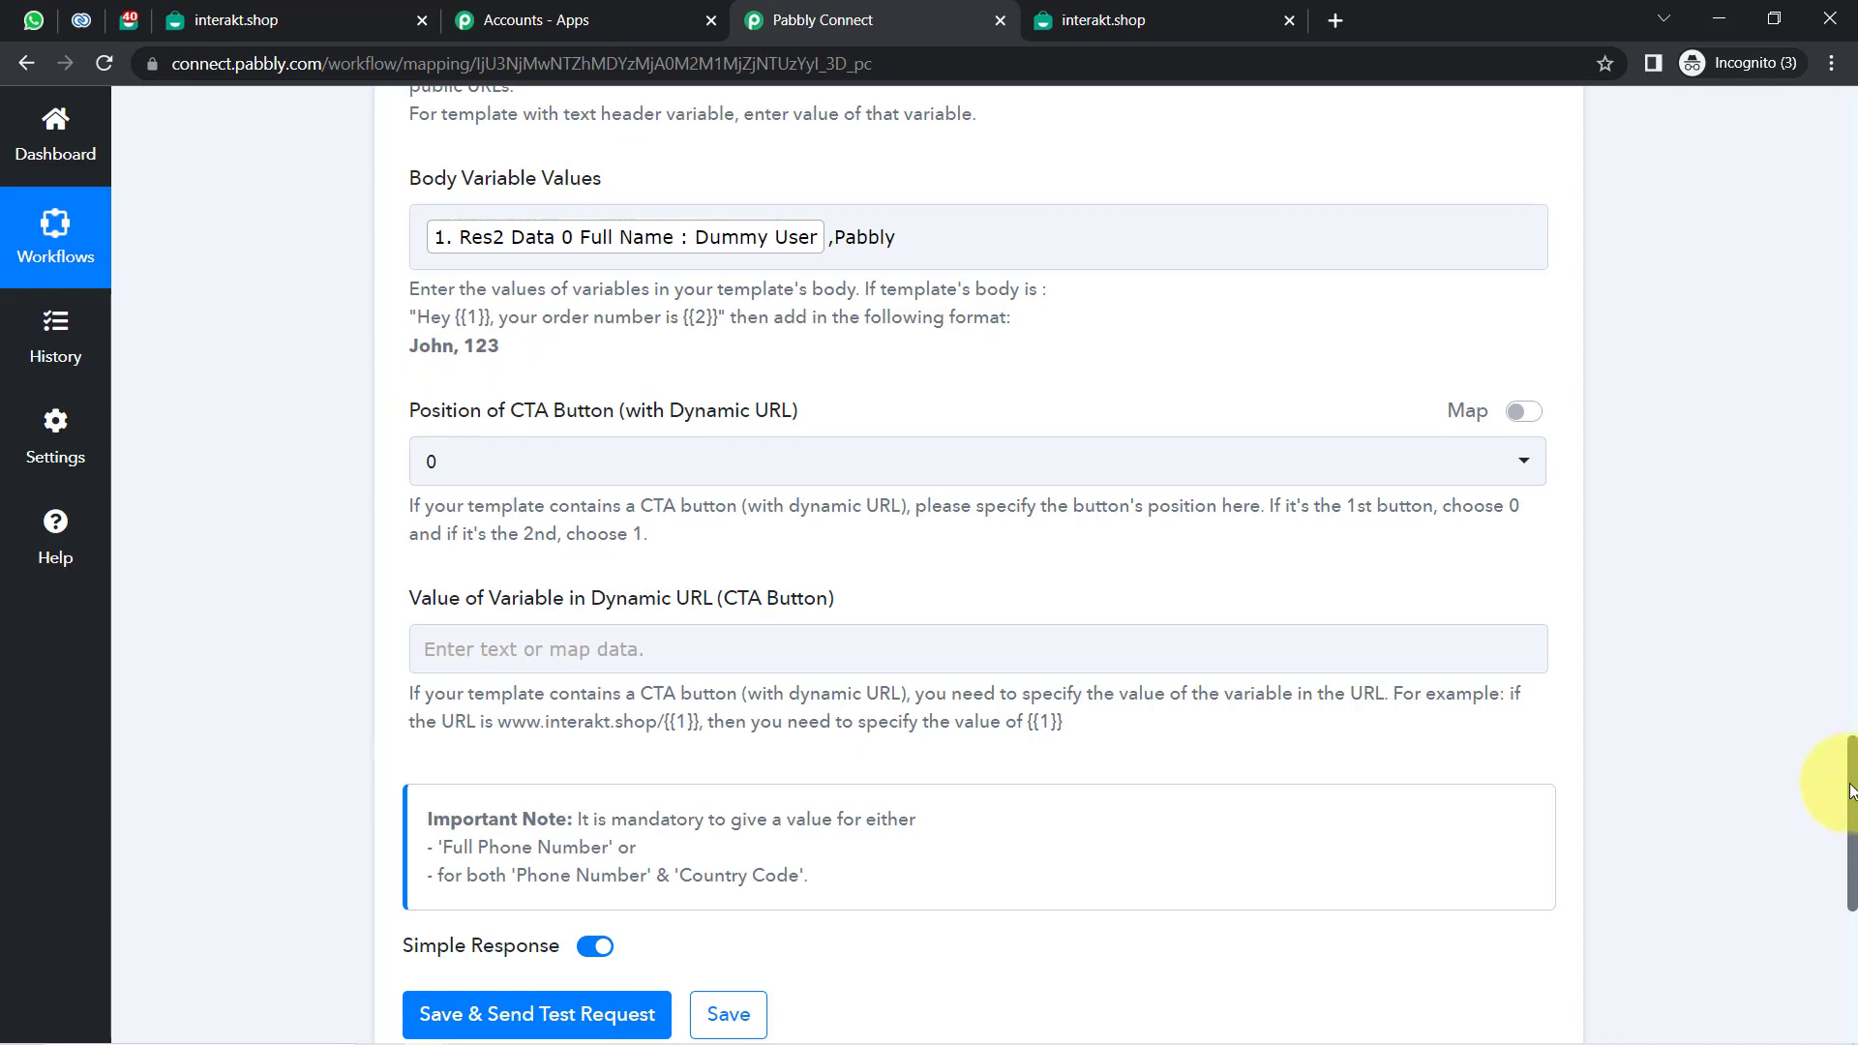
Save the action step, send a test request, and inspect the Res2 Message in the received response.
left_click_drag(1851, 791, 1824, 622)
scroll(1822, 621, "down", 15)
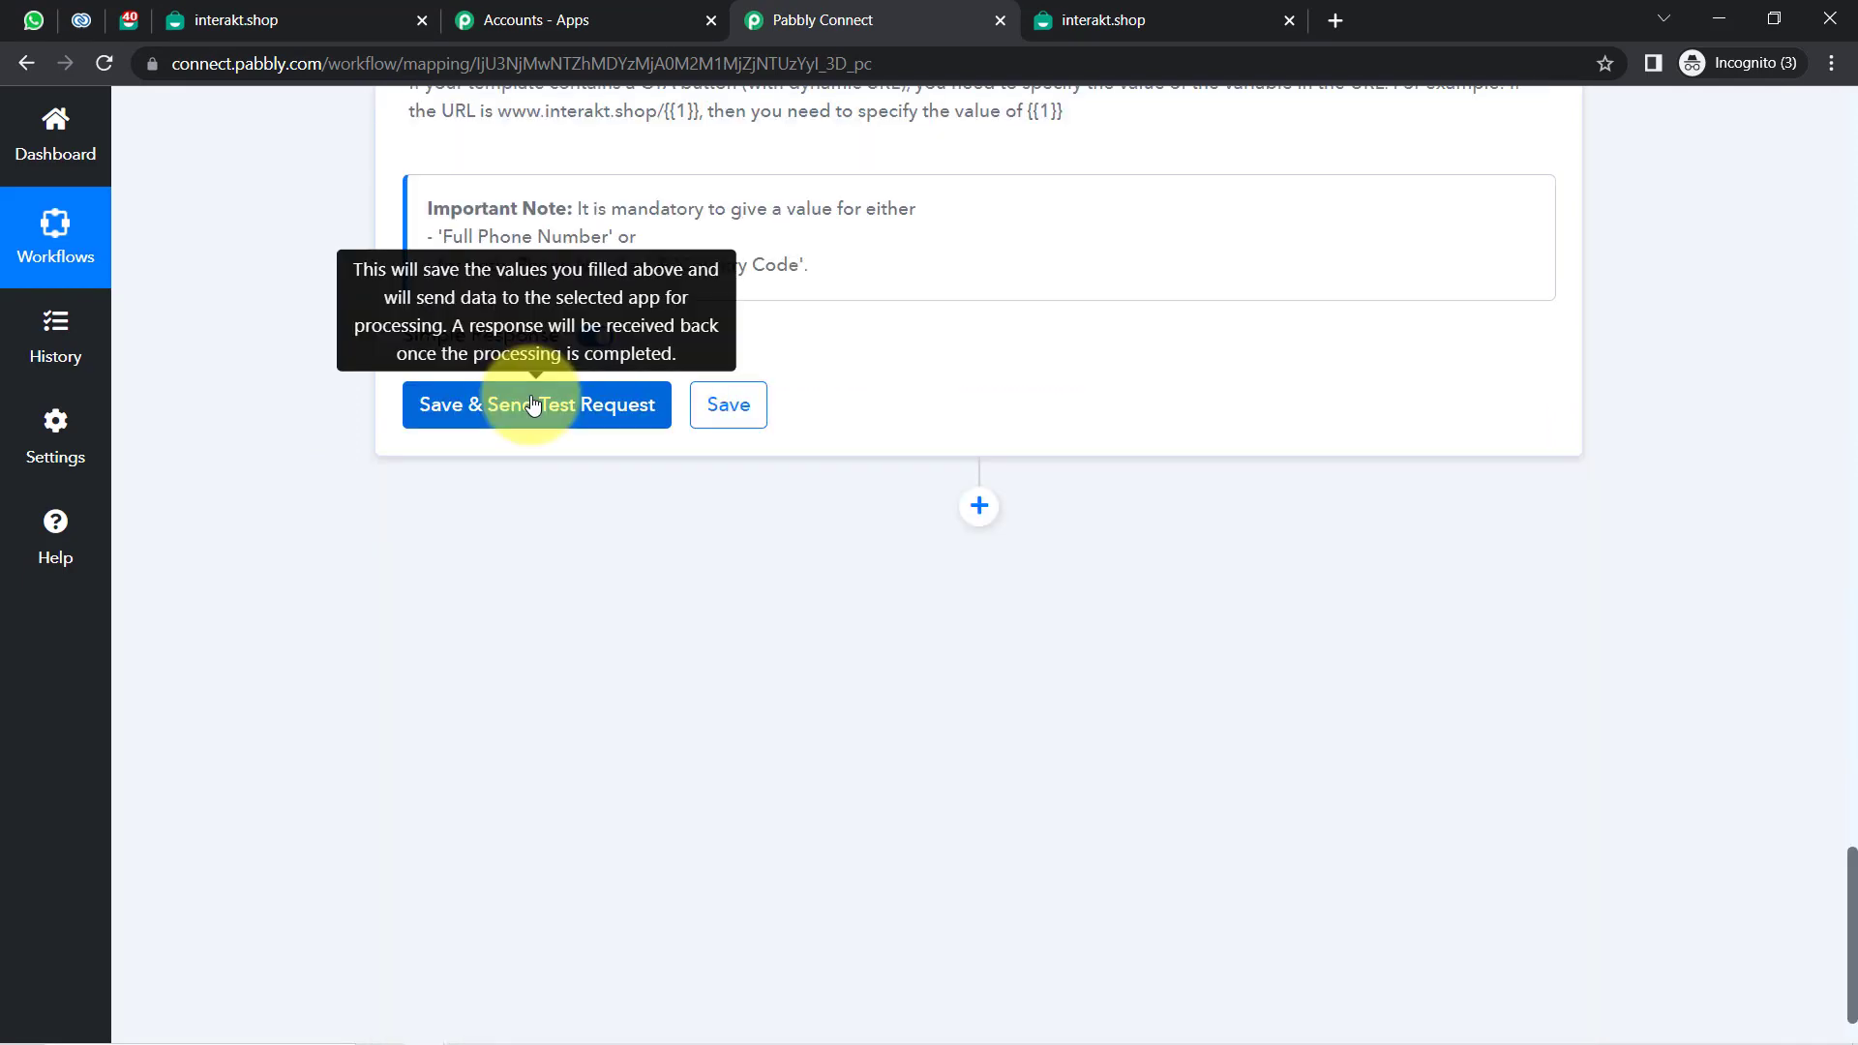
left_click(531, 401)
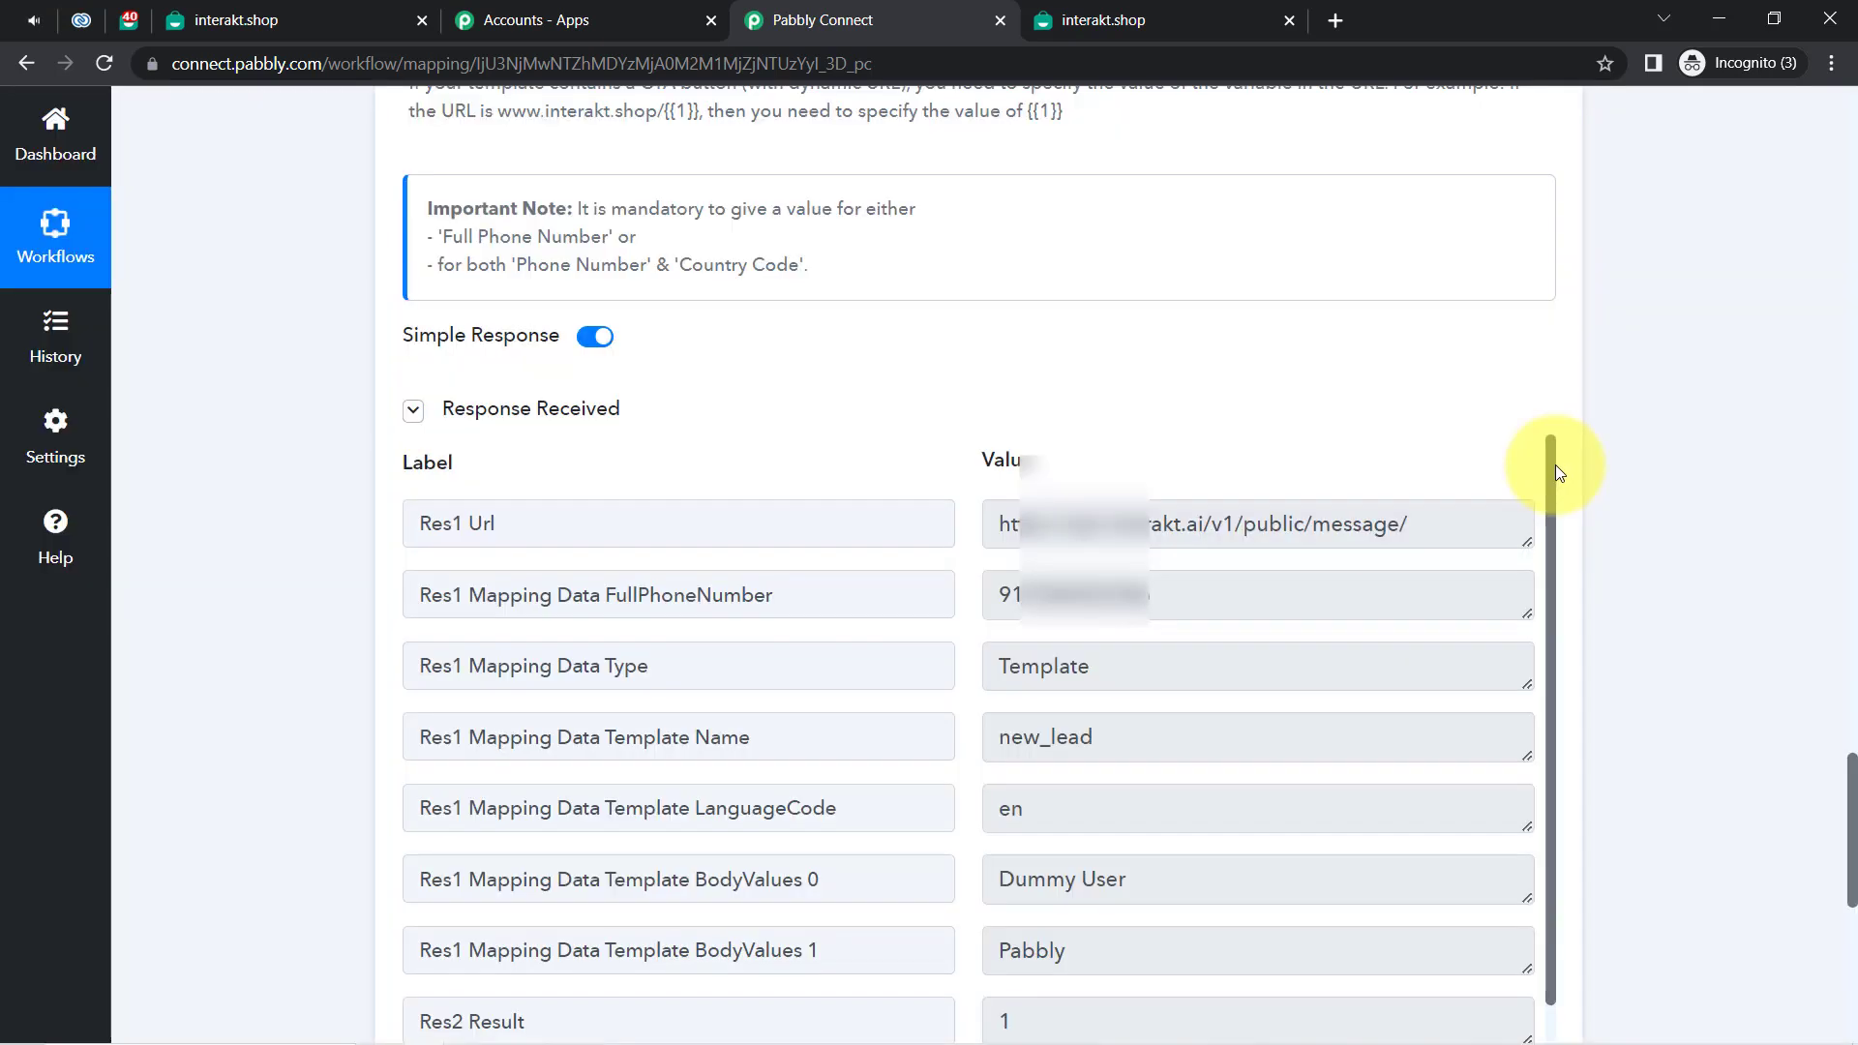
left_click_drag(1552, 468, 1529, 664)
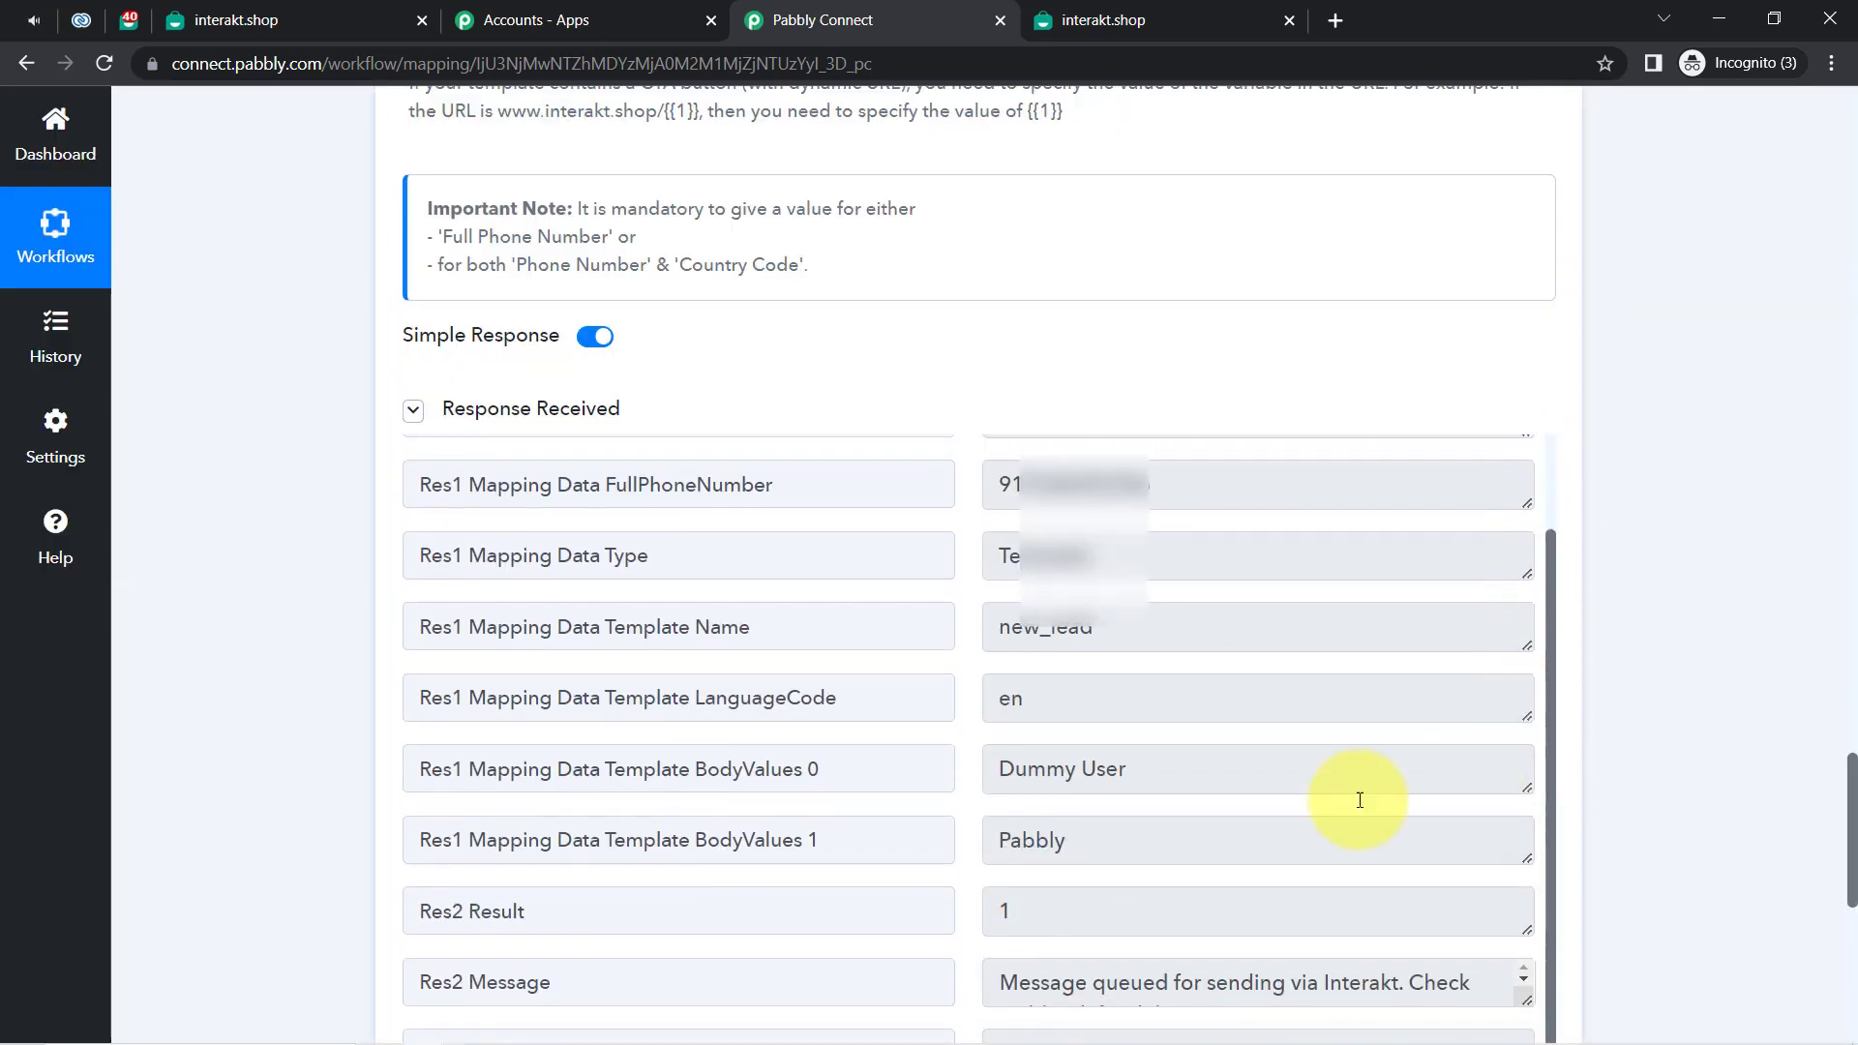
double_click(523, 981)
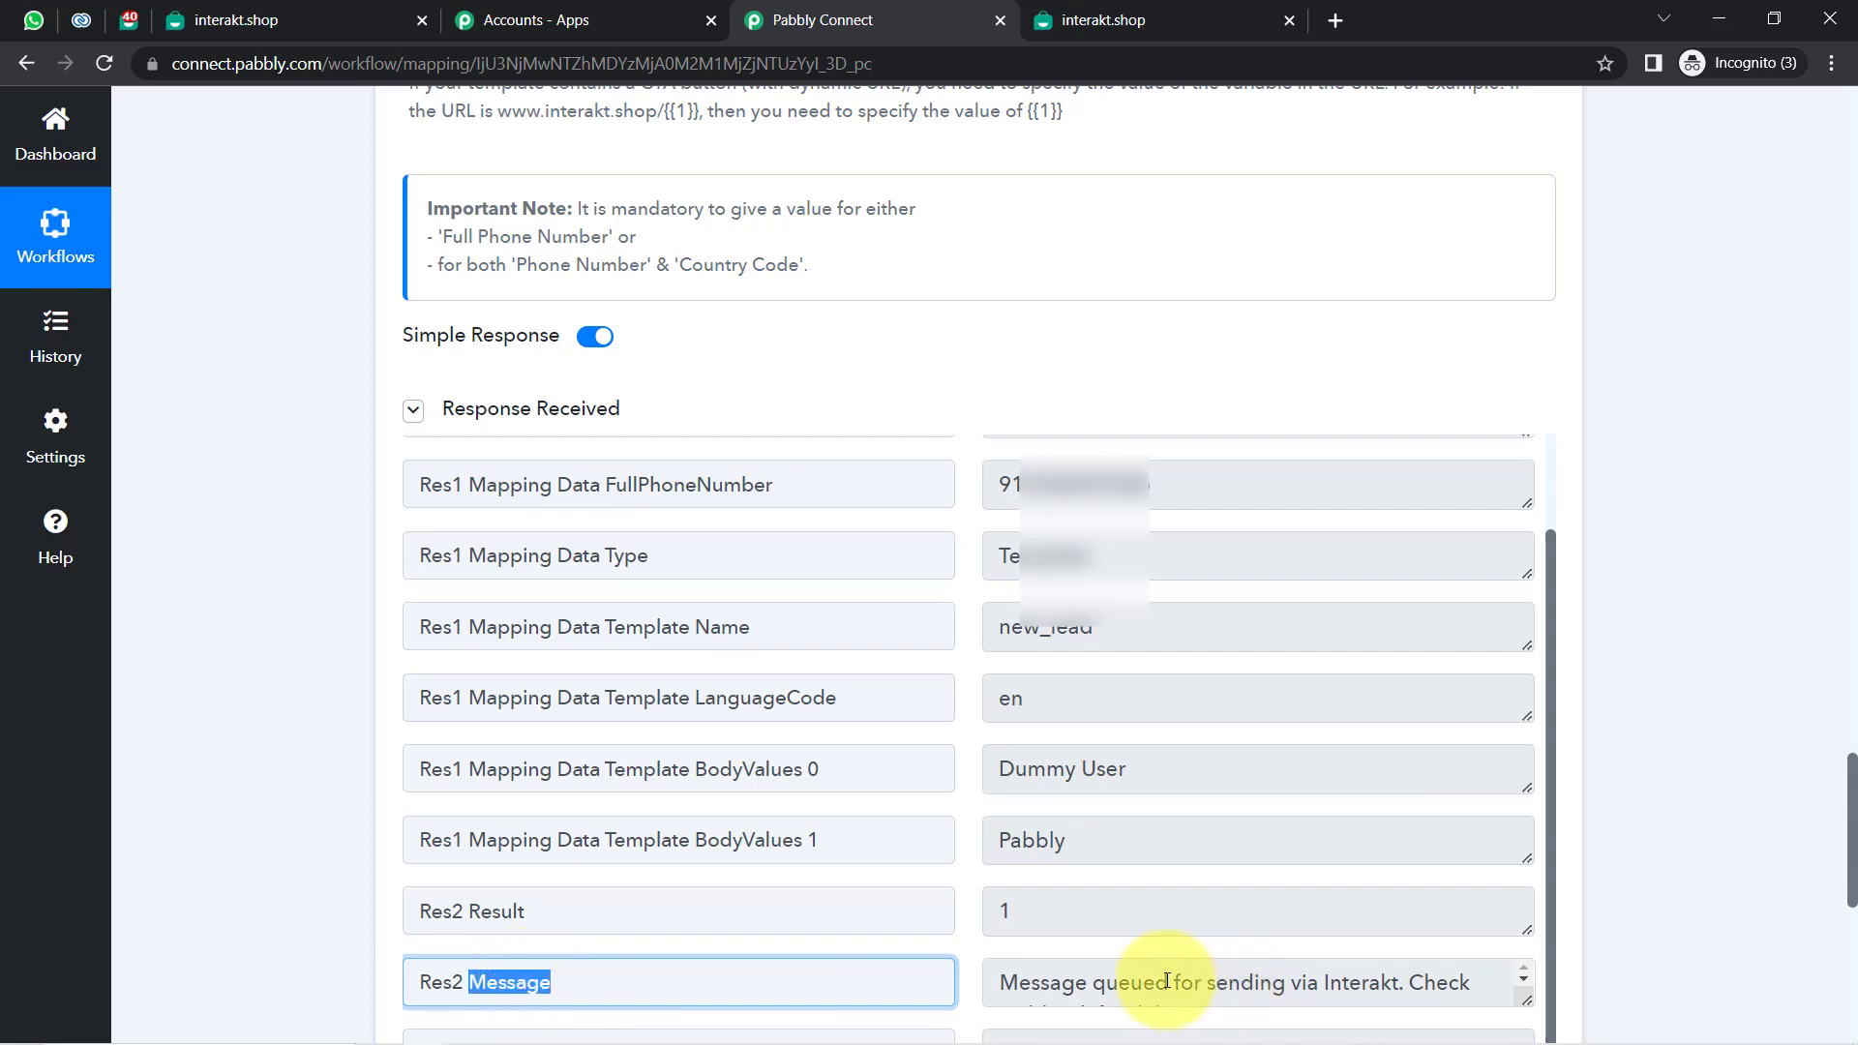
Read the Res2 Message value, then switch to WhatsApp Web and read the new message in the Pabbly Team - Interakt chat.
left_click_drag(1122, 976, 1312, 992)
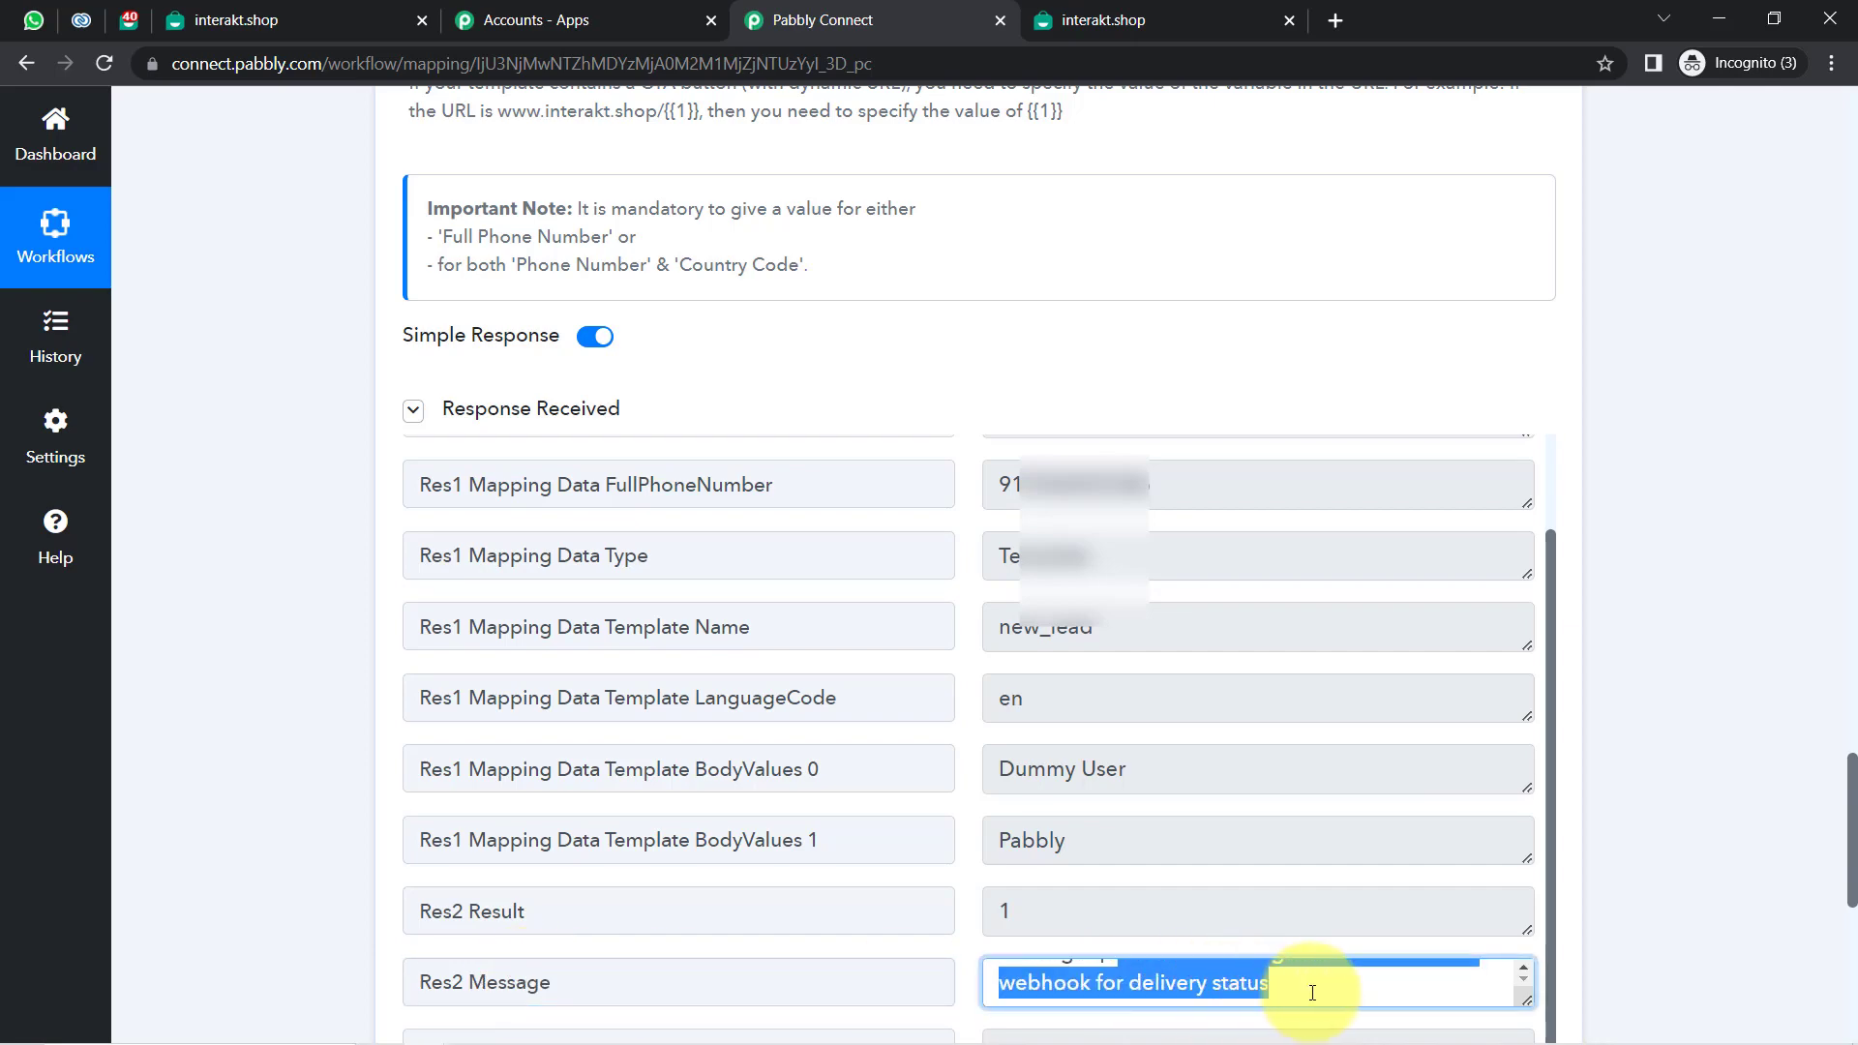
left_click(32, 21)
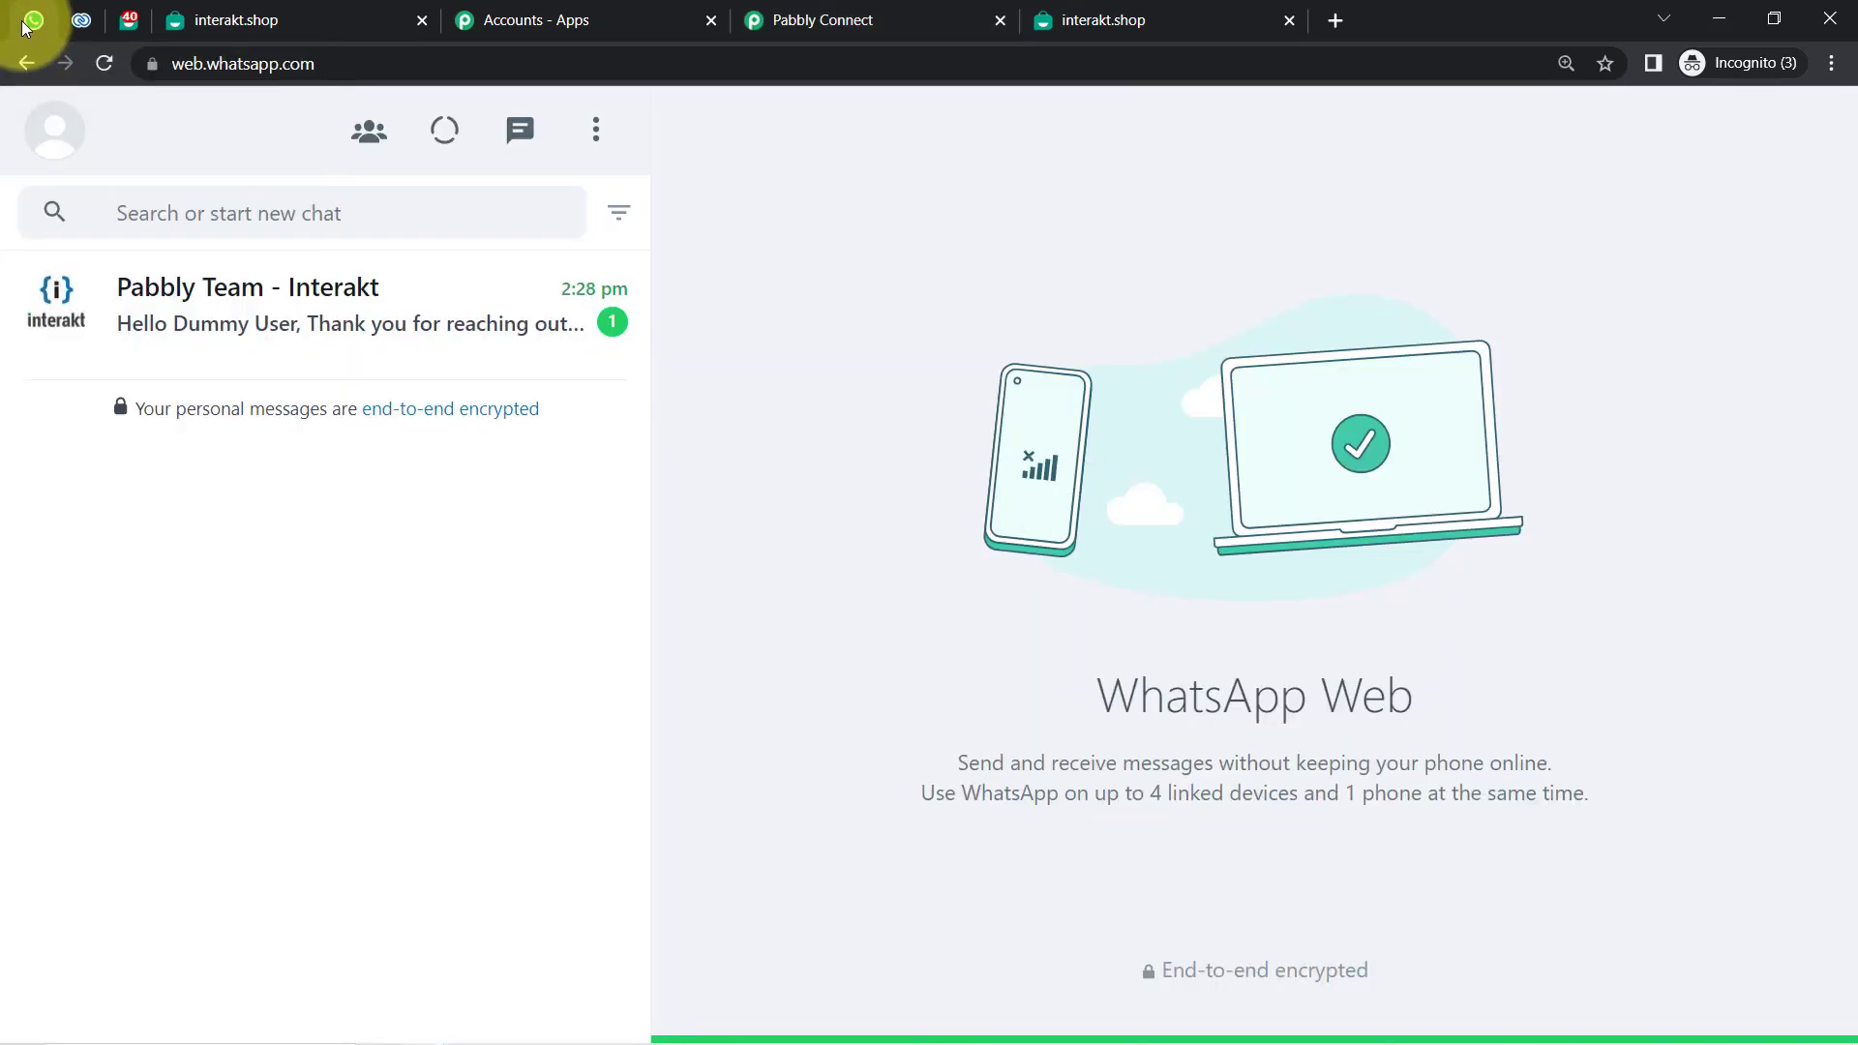
left_click(341, 323)
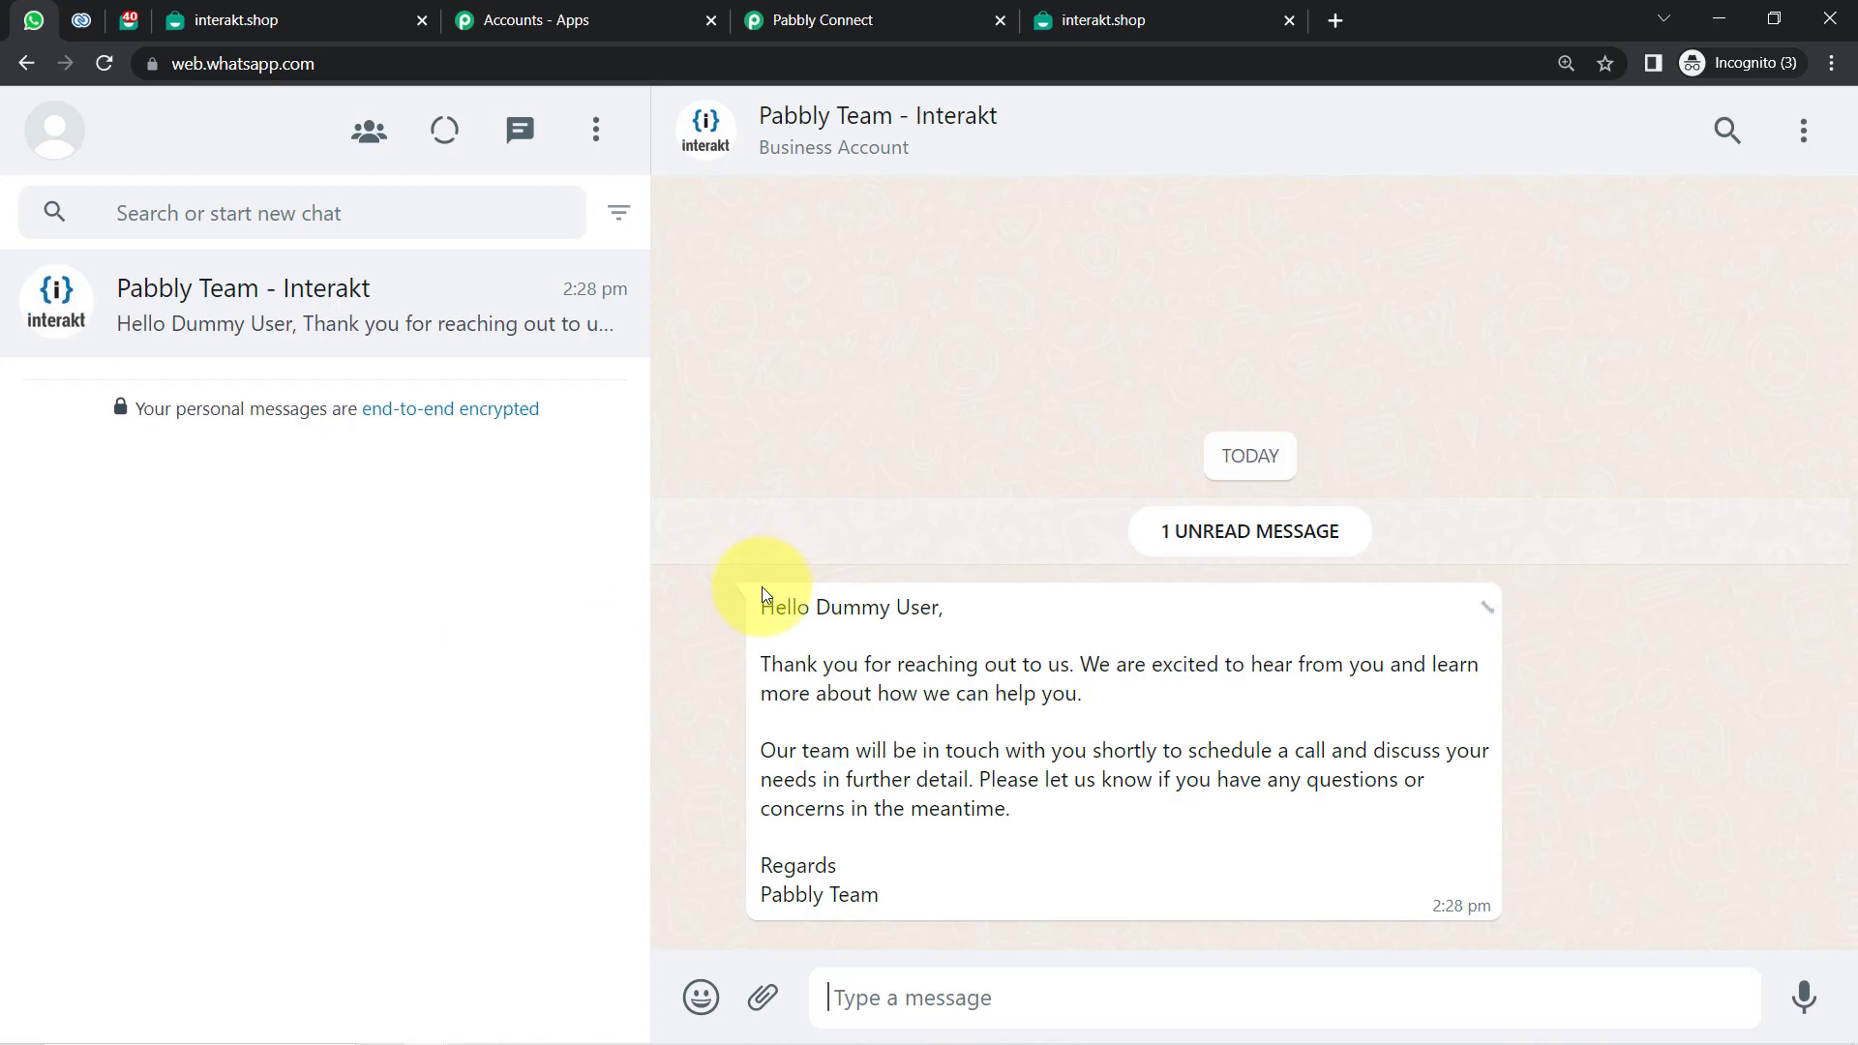
left_click_drag(823, 664, 989, 685)
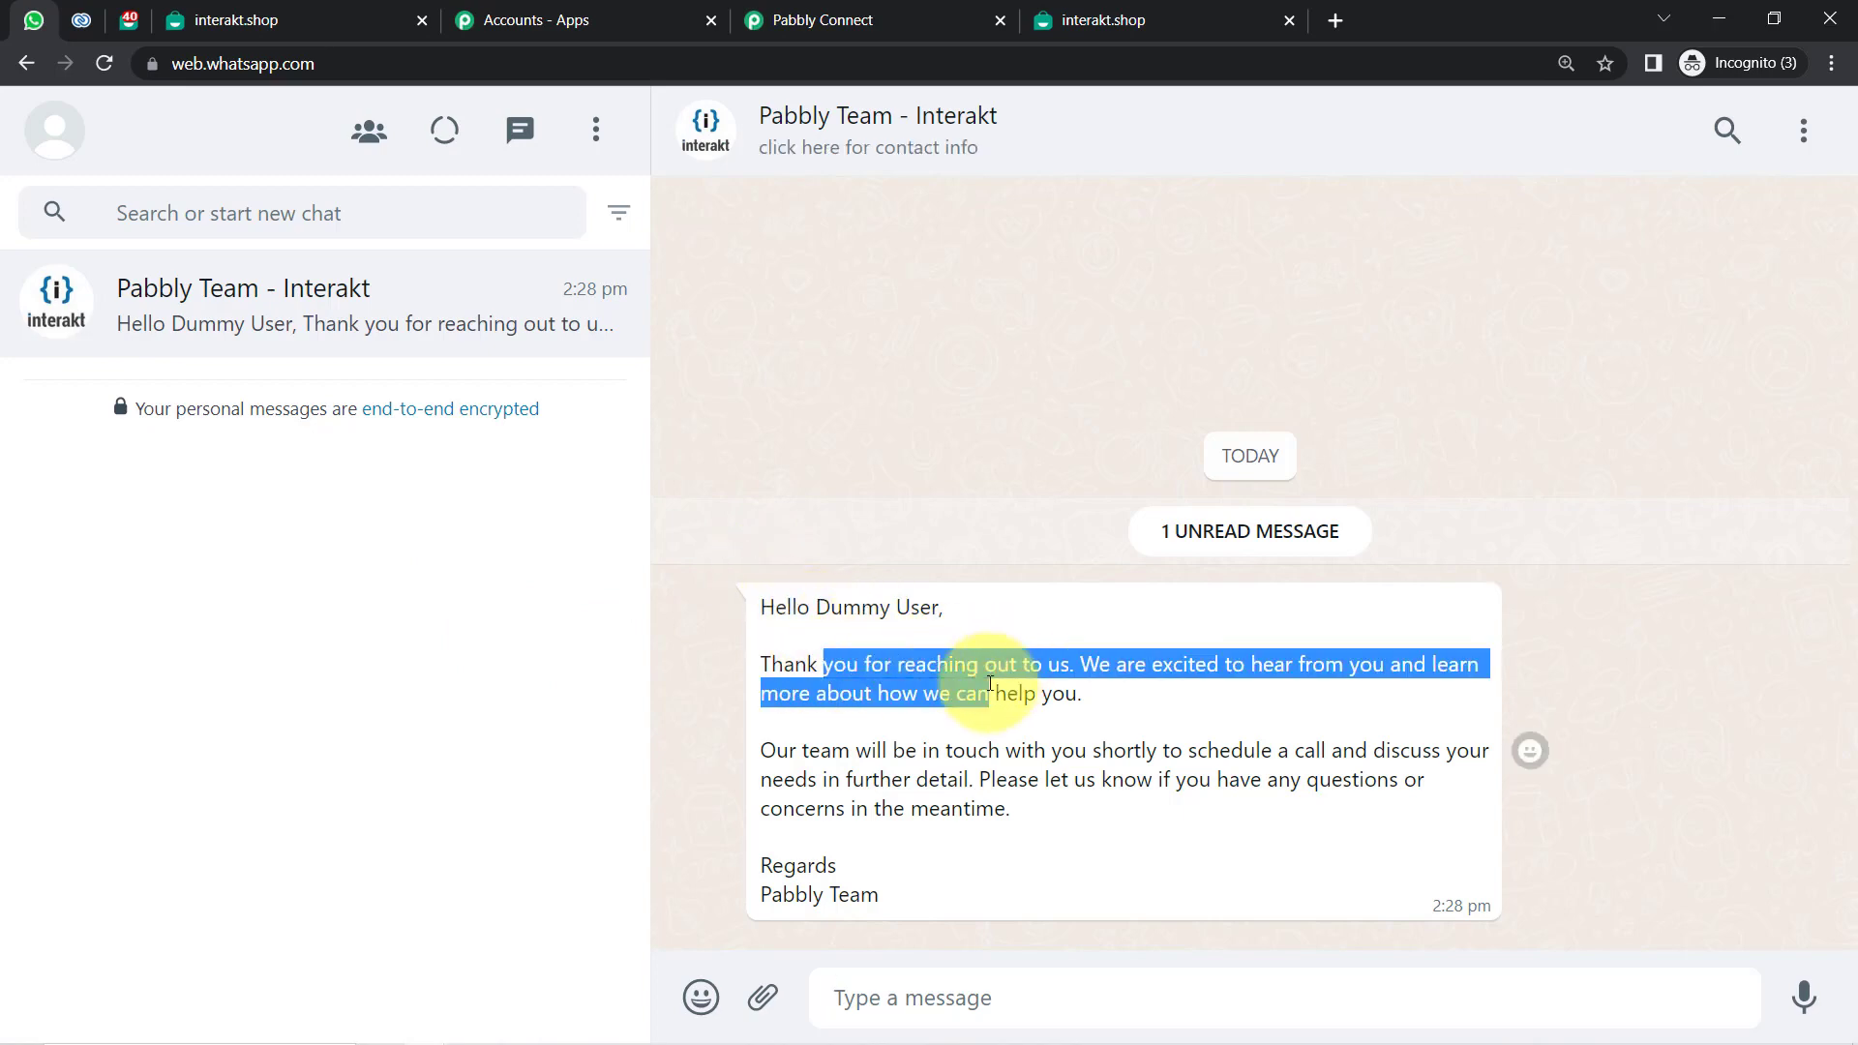
left_click(1040, 685)
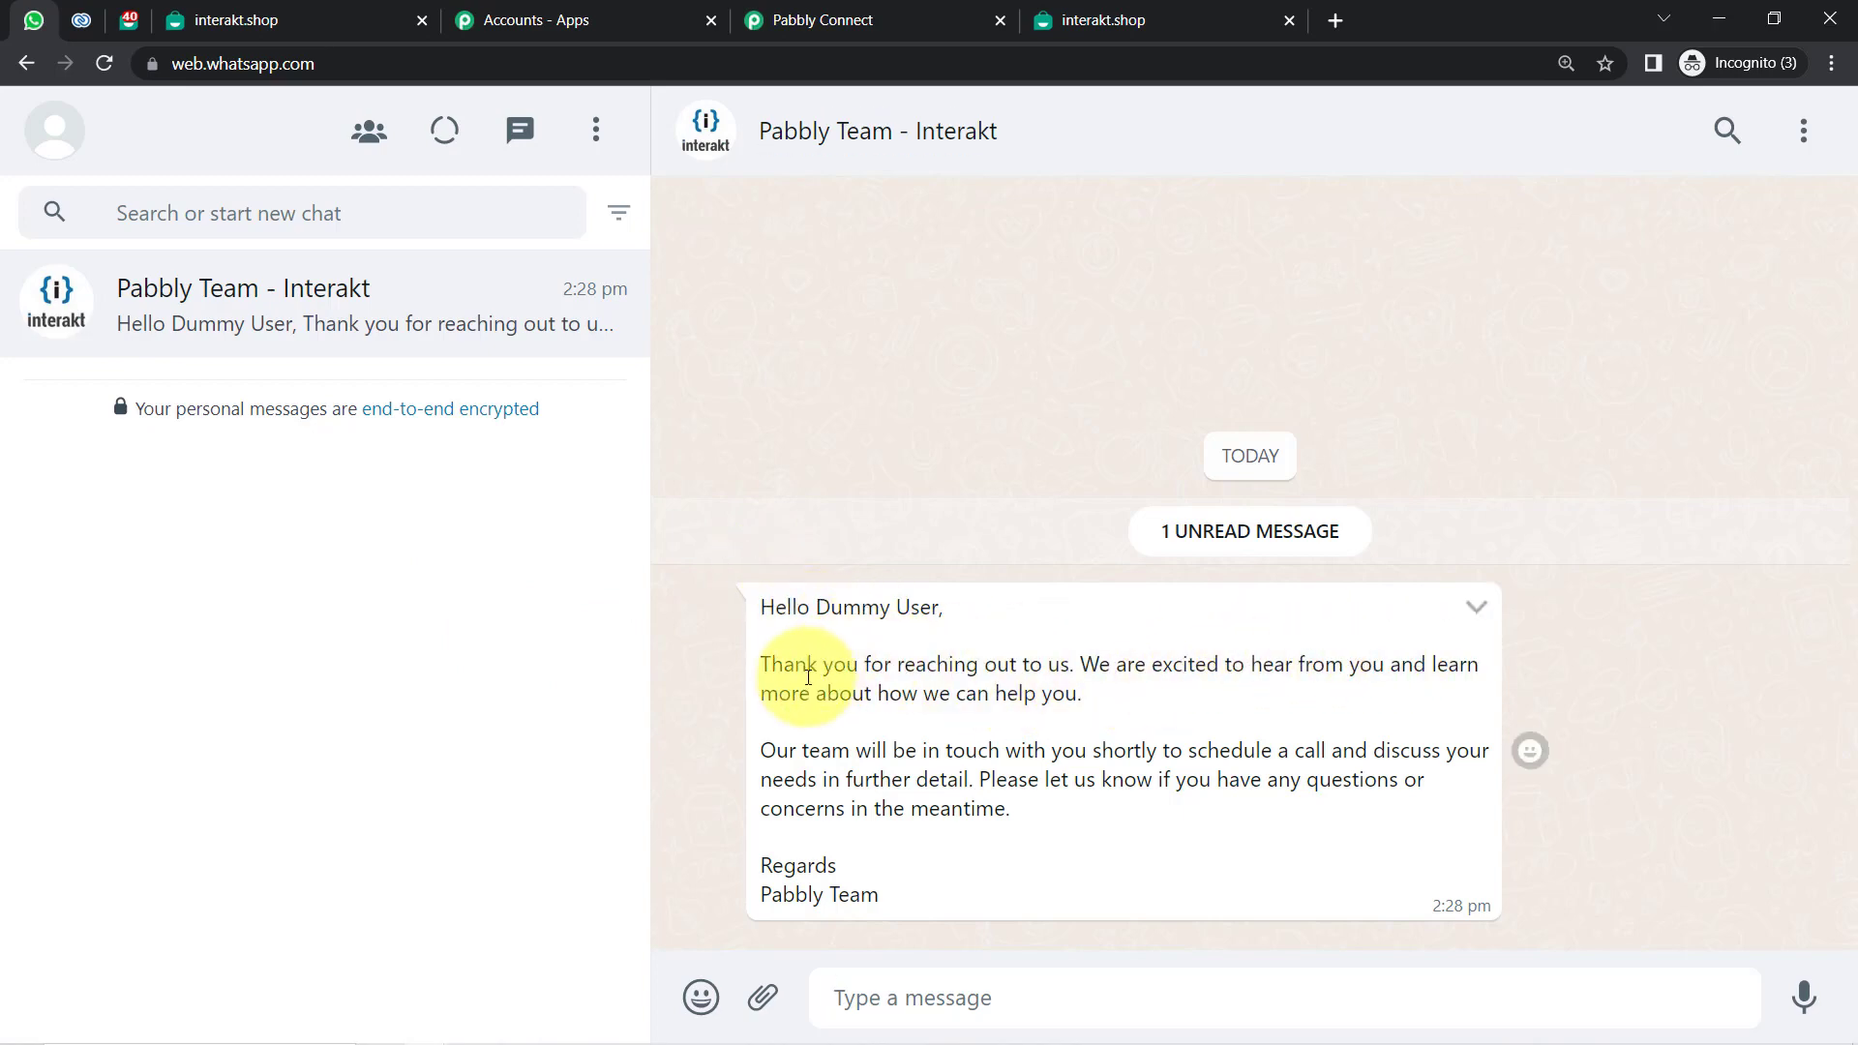
left_click_drag(800, 688, 1087, 697)
left_click(926, 658)
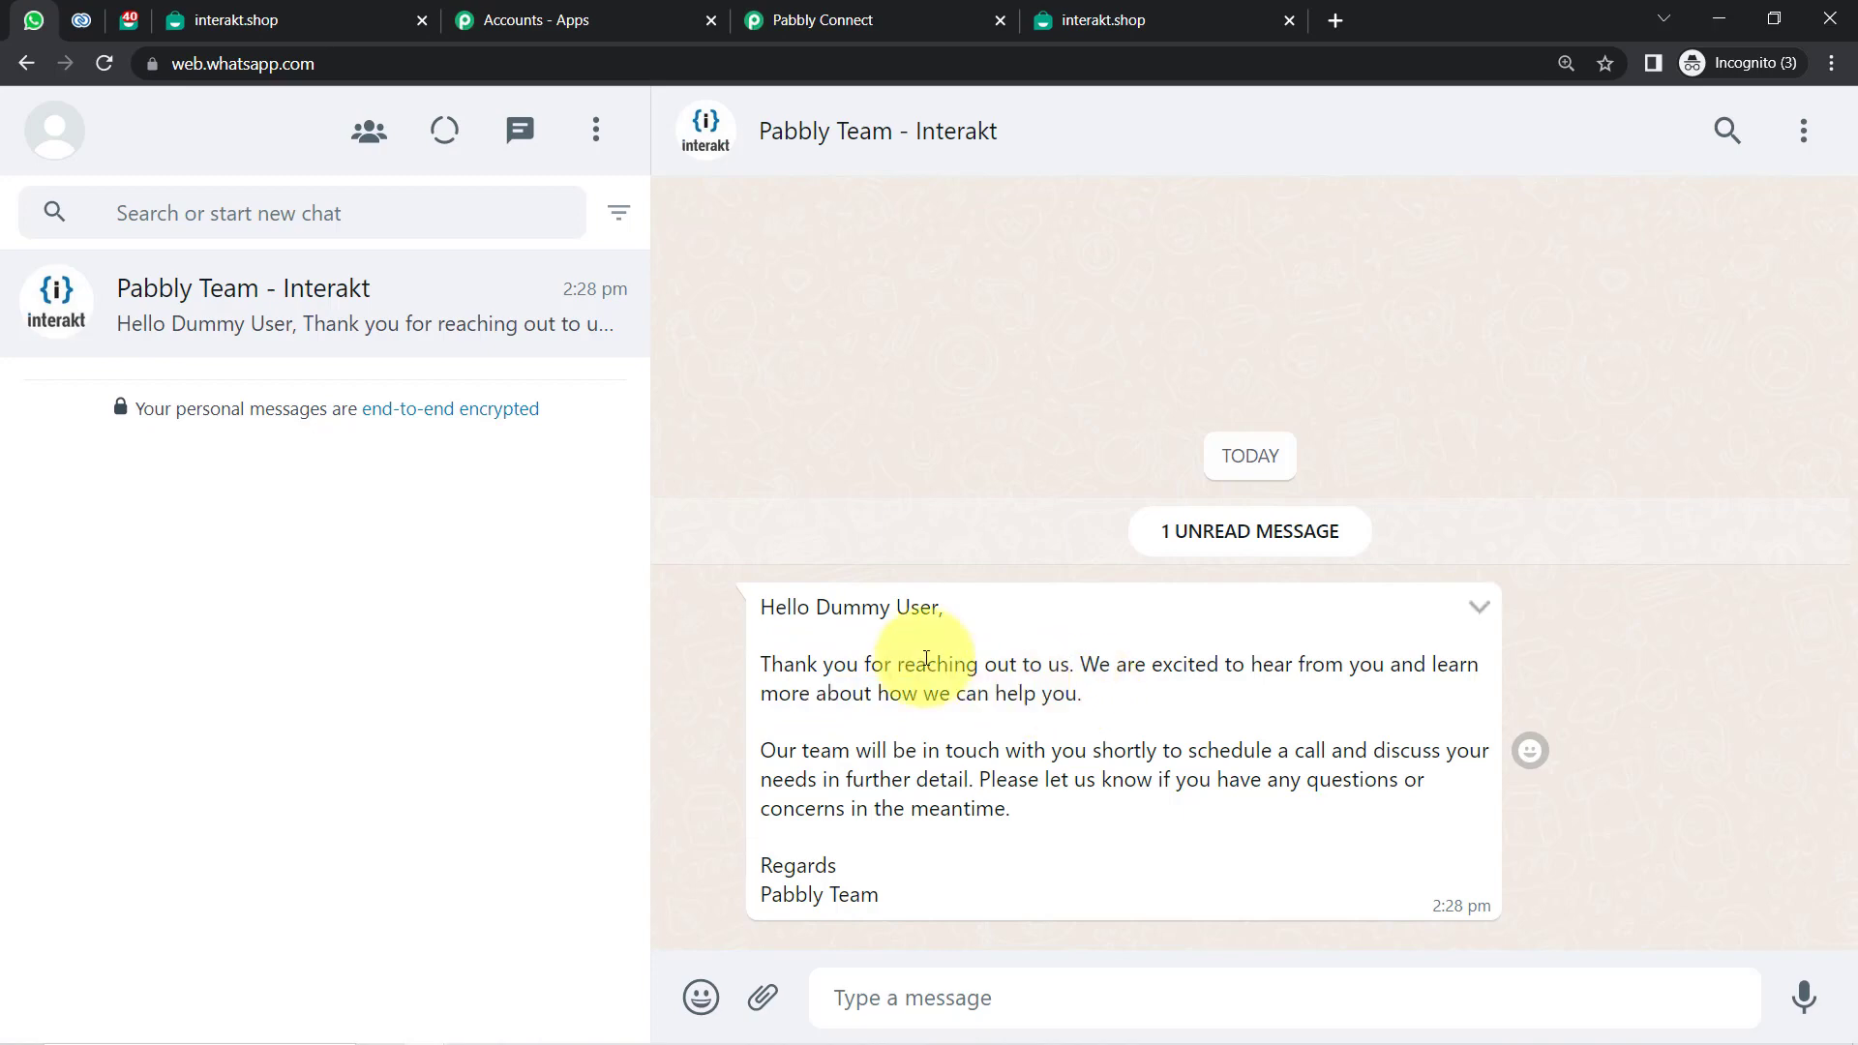
Check the lead's name in the WhatsApp message greeting and read the paragraph about the team getting in touch.
left_click_drag(818, 607, 935, 606)
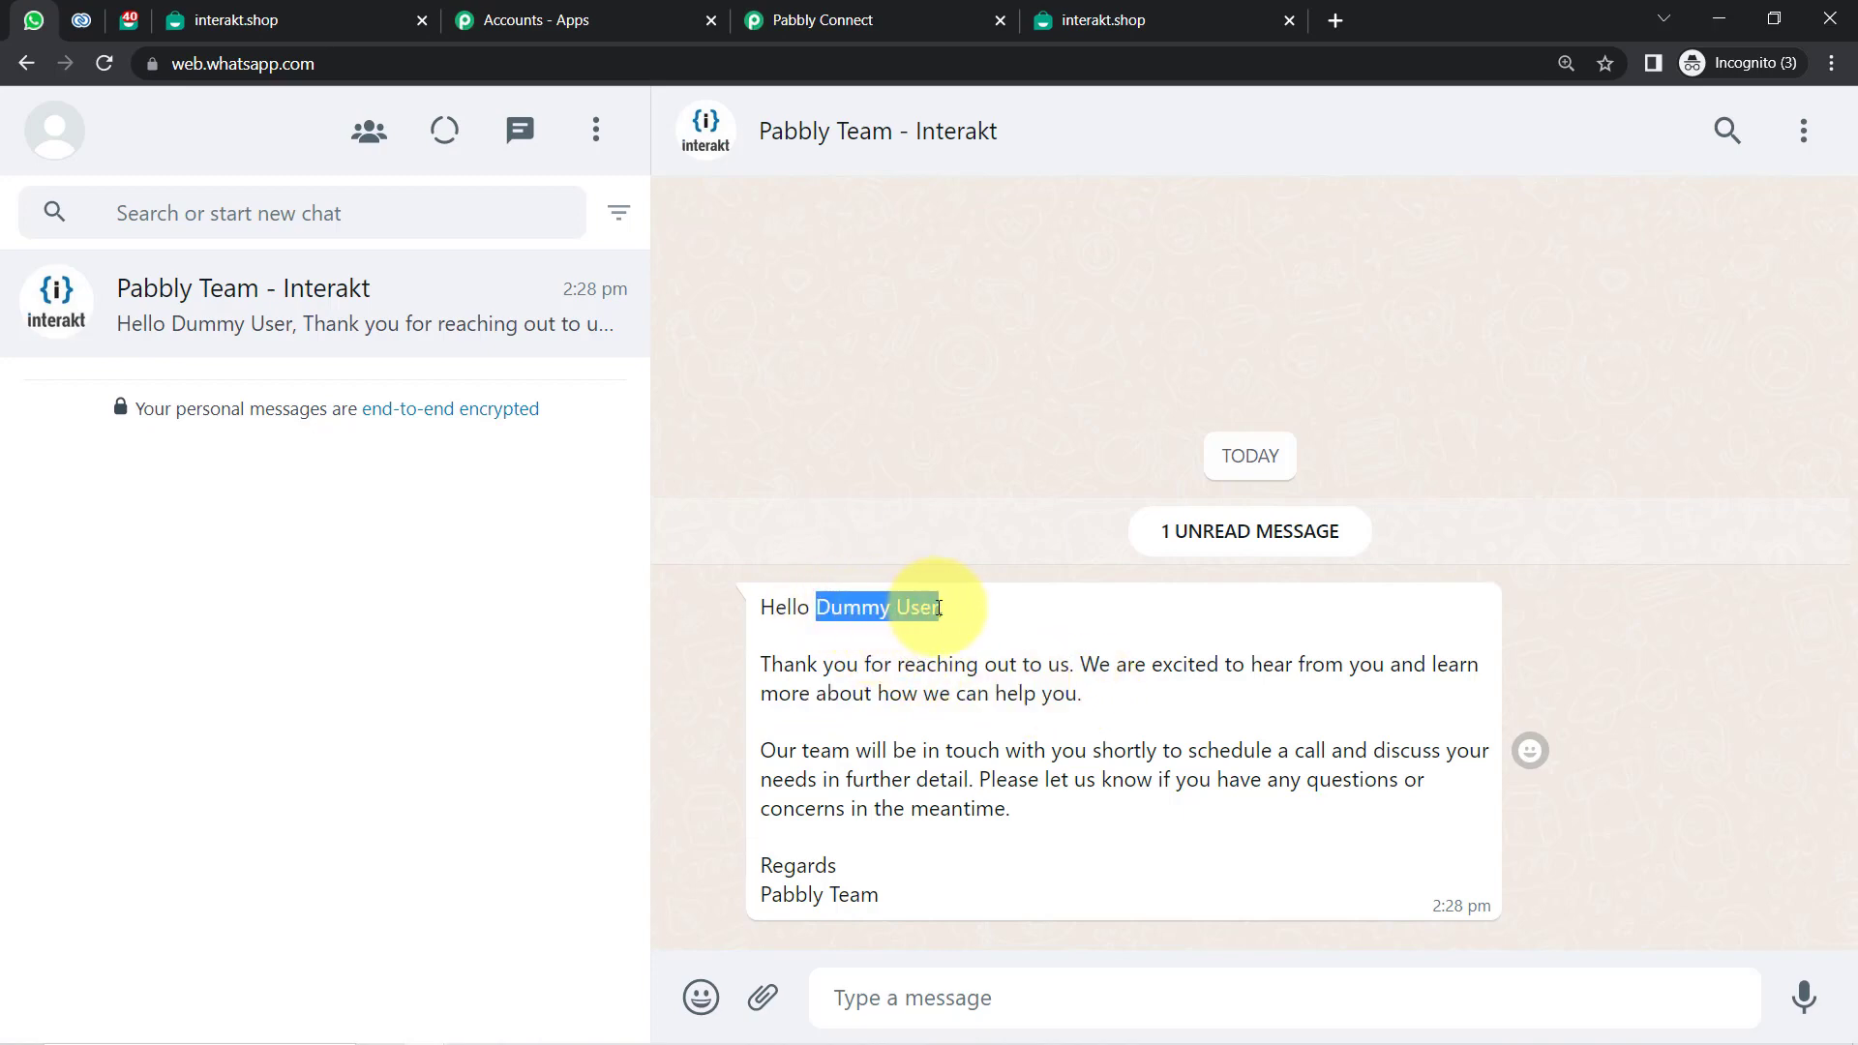
left_click(888, 606)
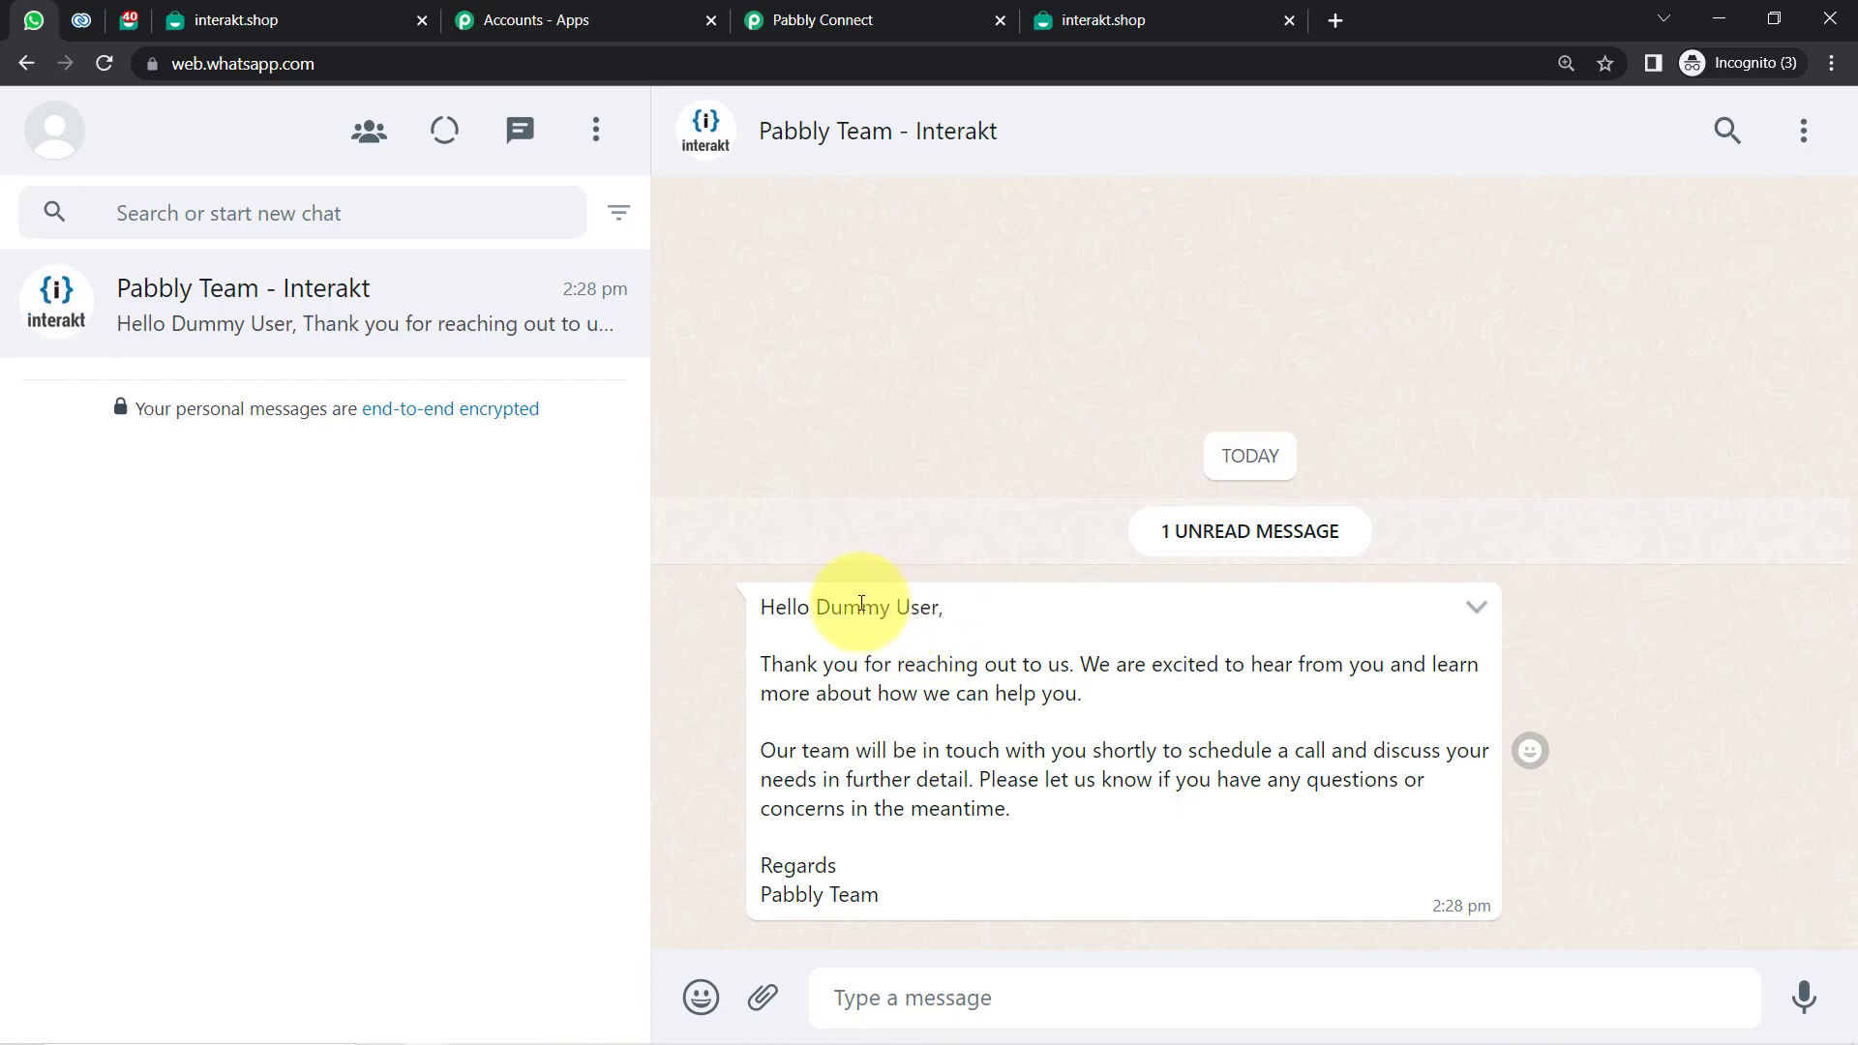
left_click_drag(841, 606, 929, 606)
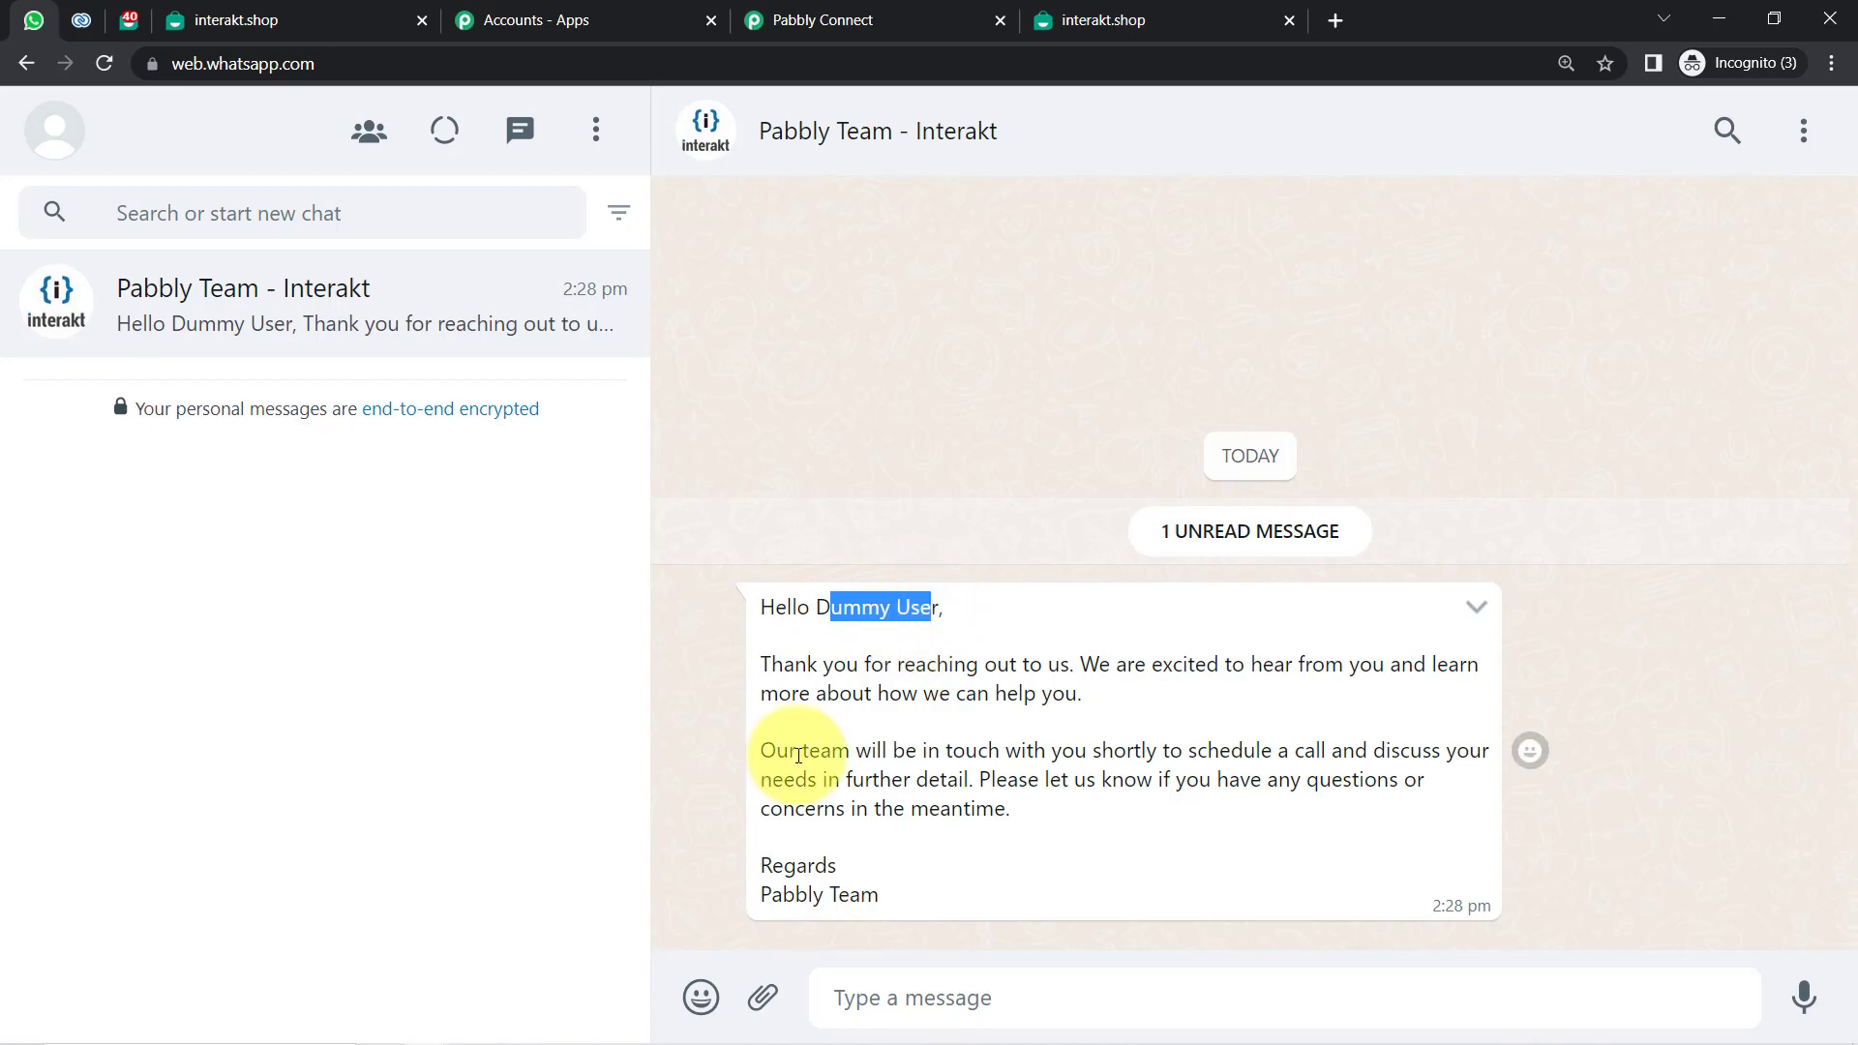
left_click_drag(796, 751, 992, 808)
left_click(1011, 782)
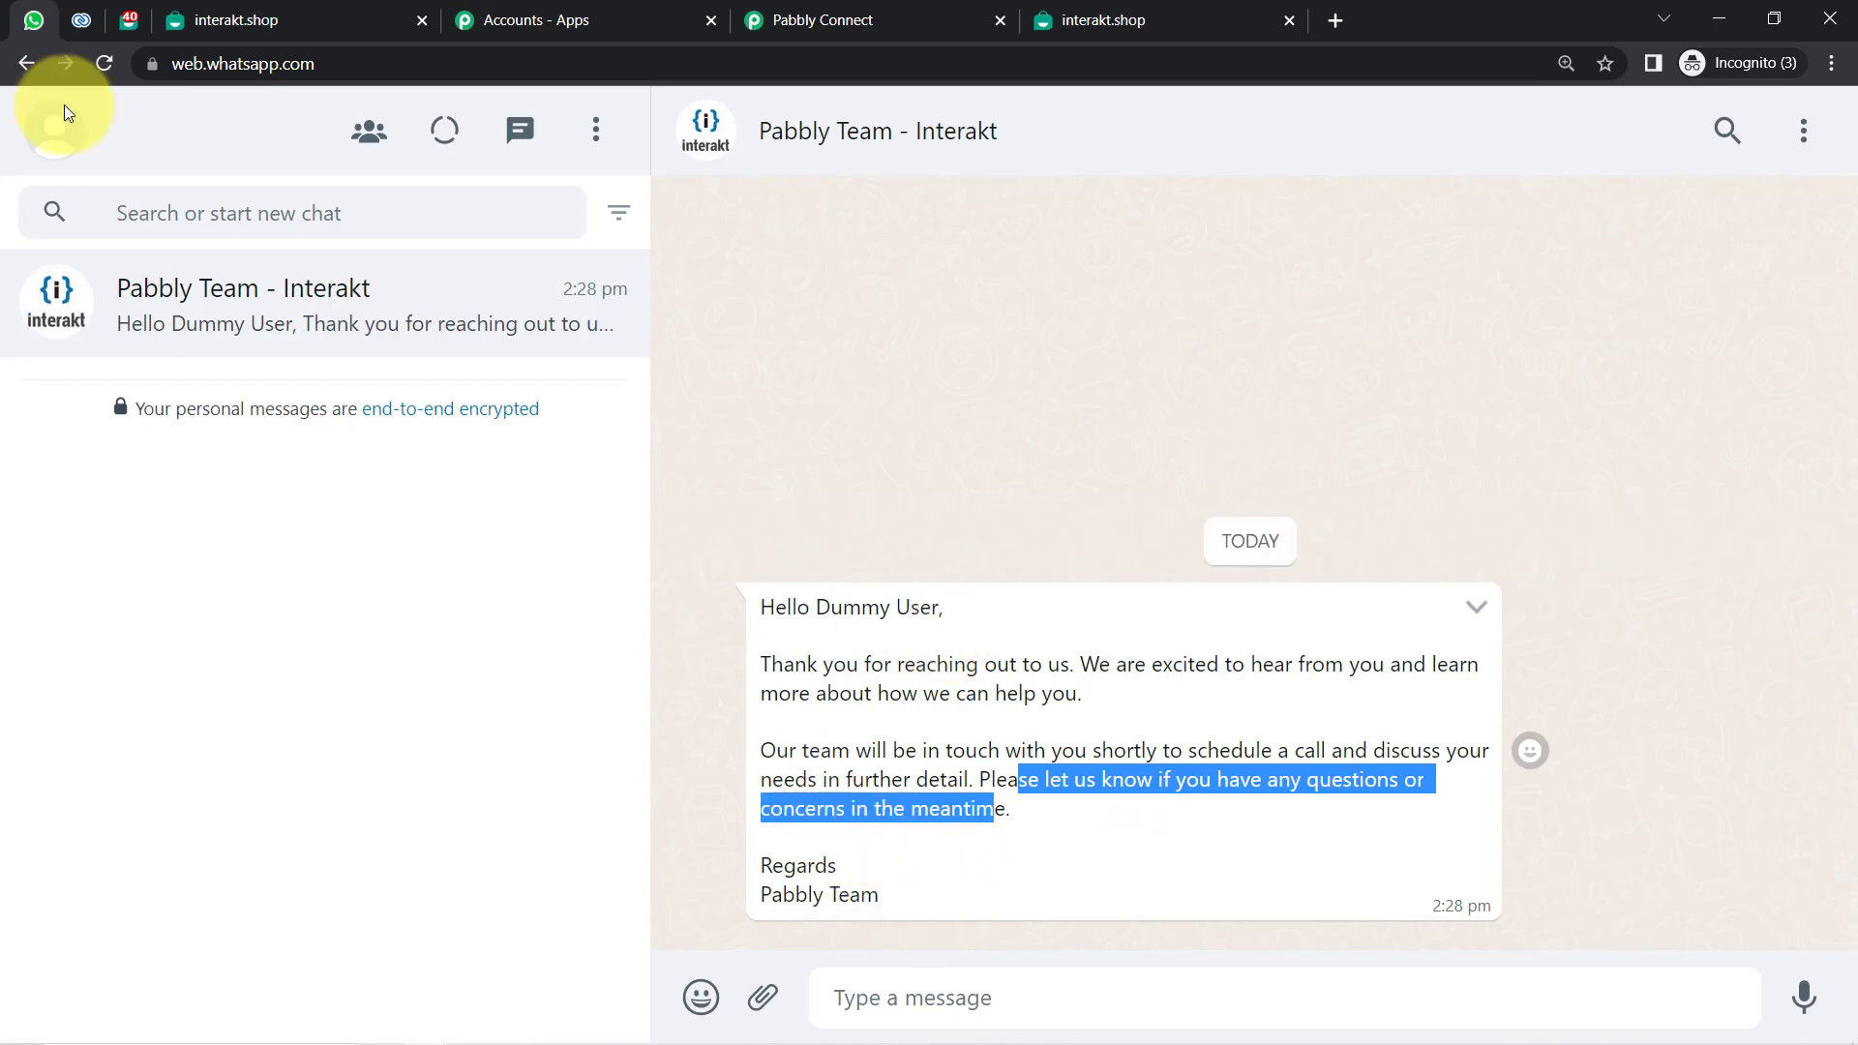
Look at the Zoho CRM webform, then return to the Pabbly Connect workflow and collapse its trigger and action steps.
left_click(81, 19)
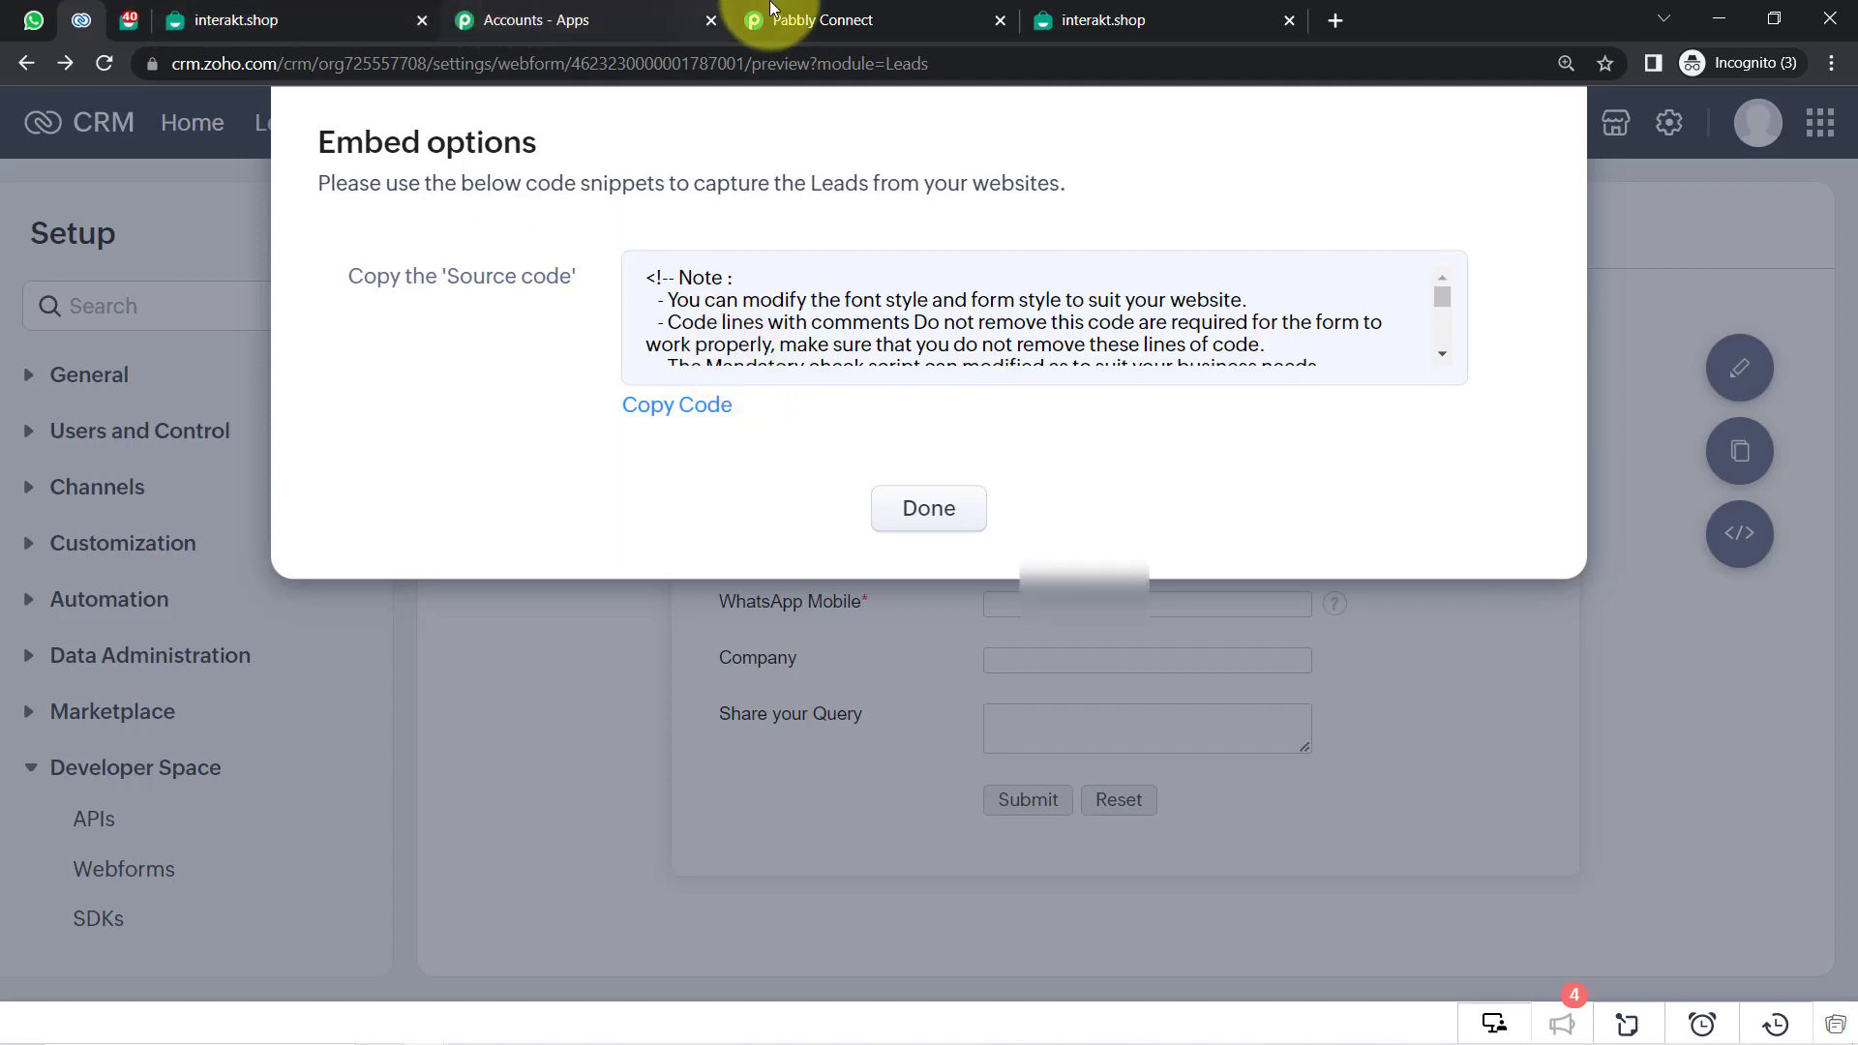
left_click(823, 21)
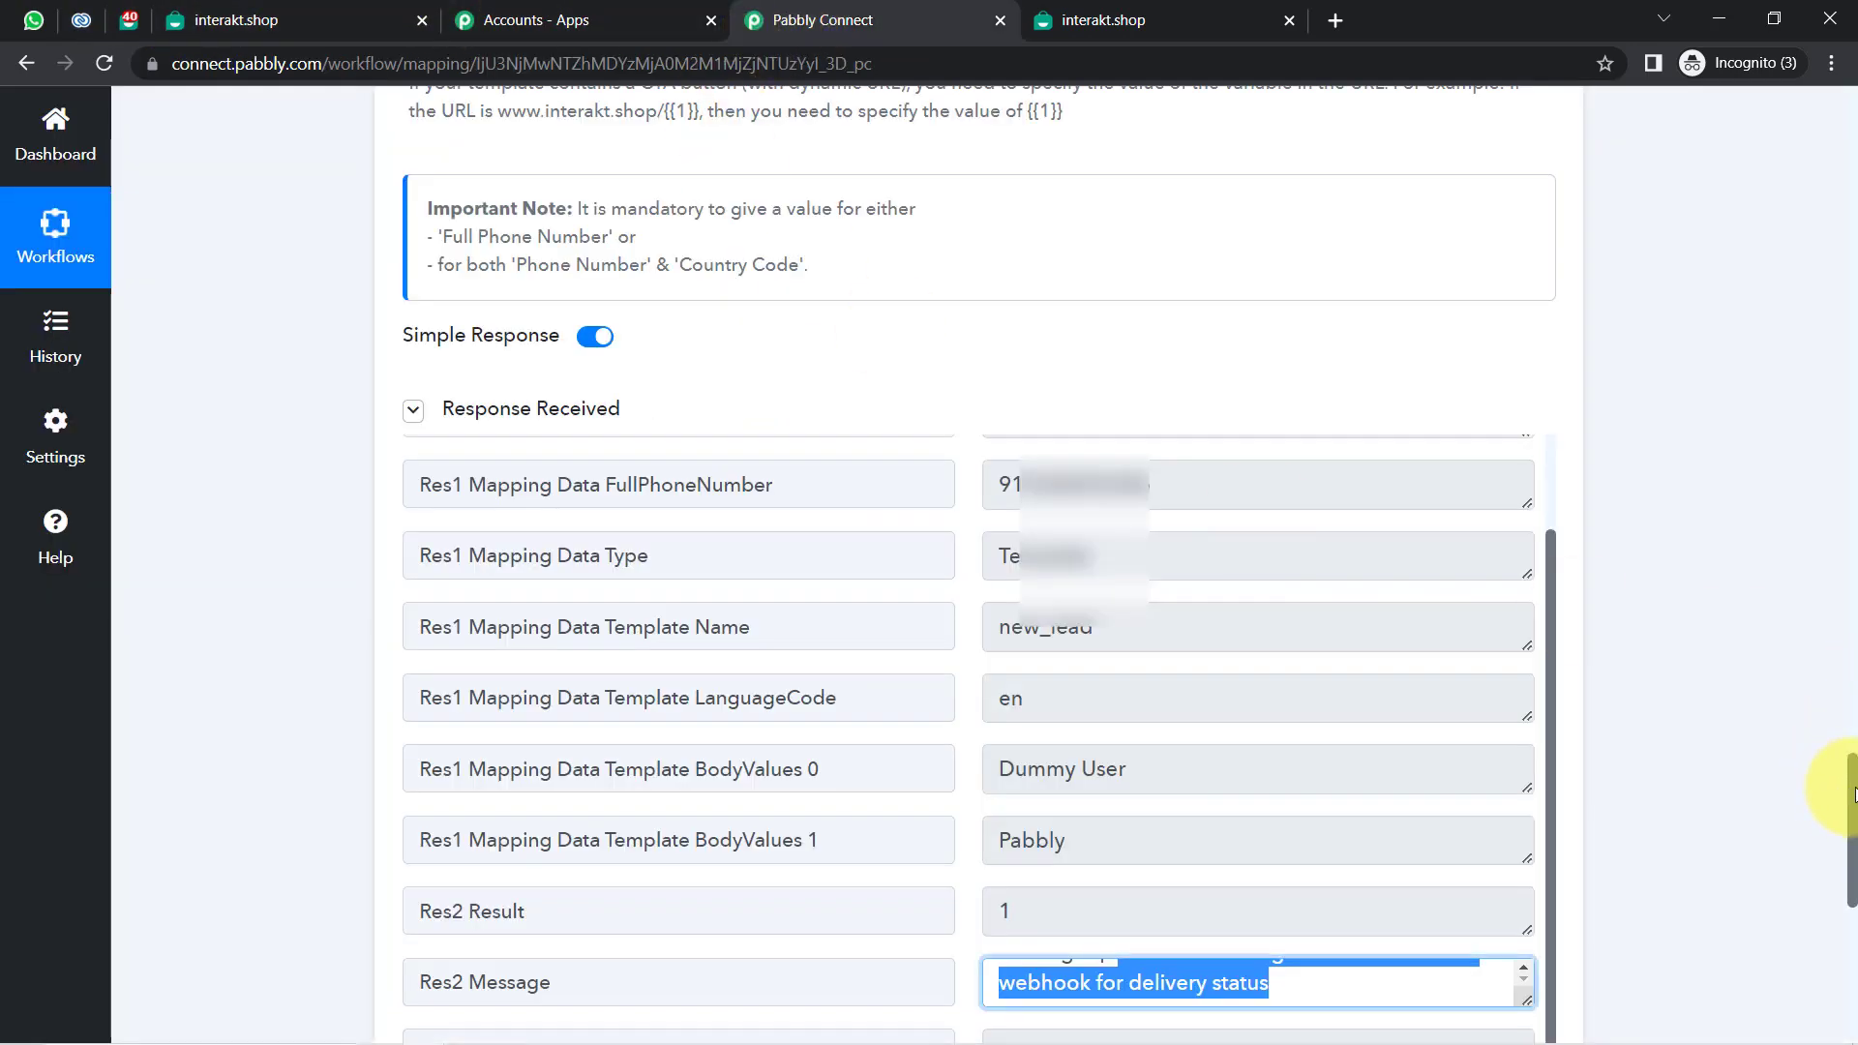
left_click_drag(1852, 794, 1759, 94)
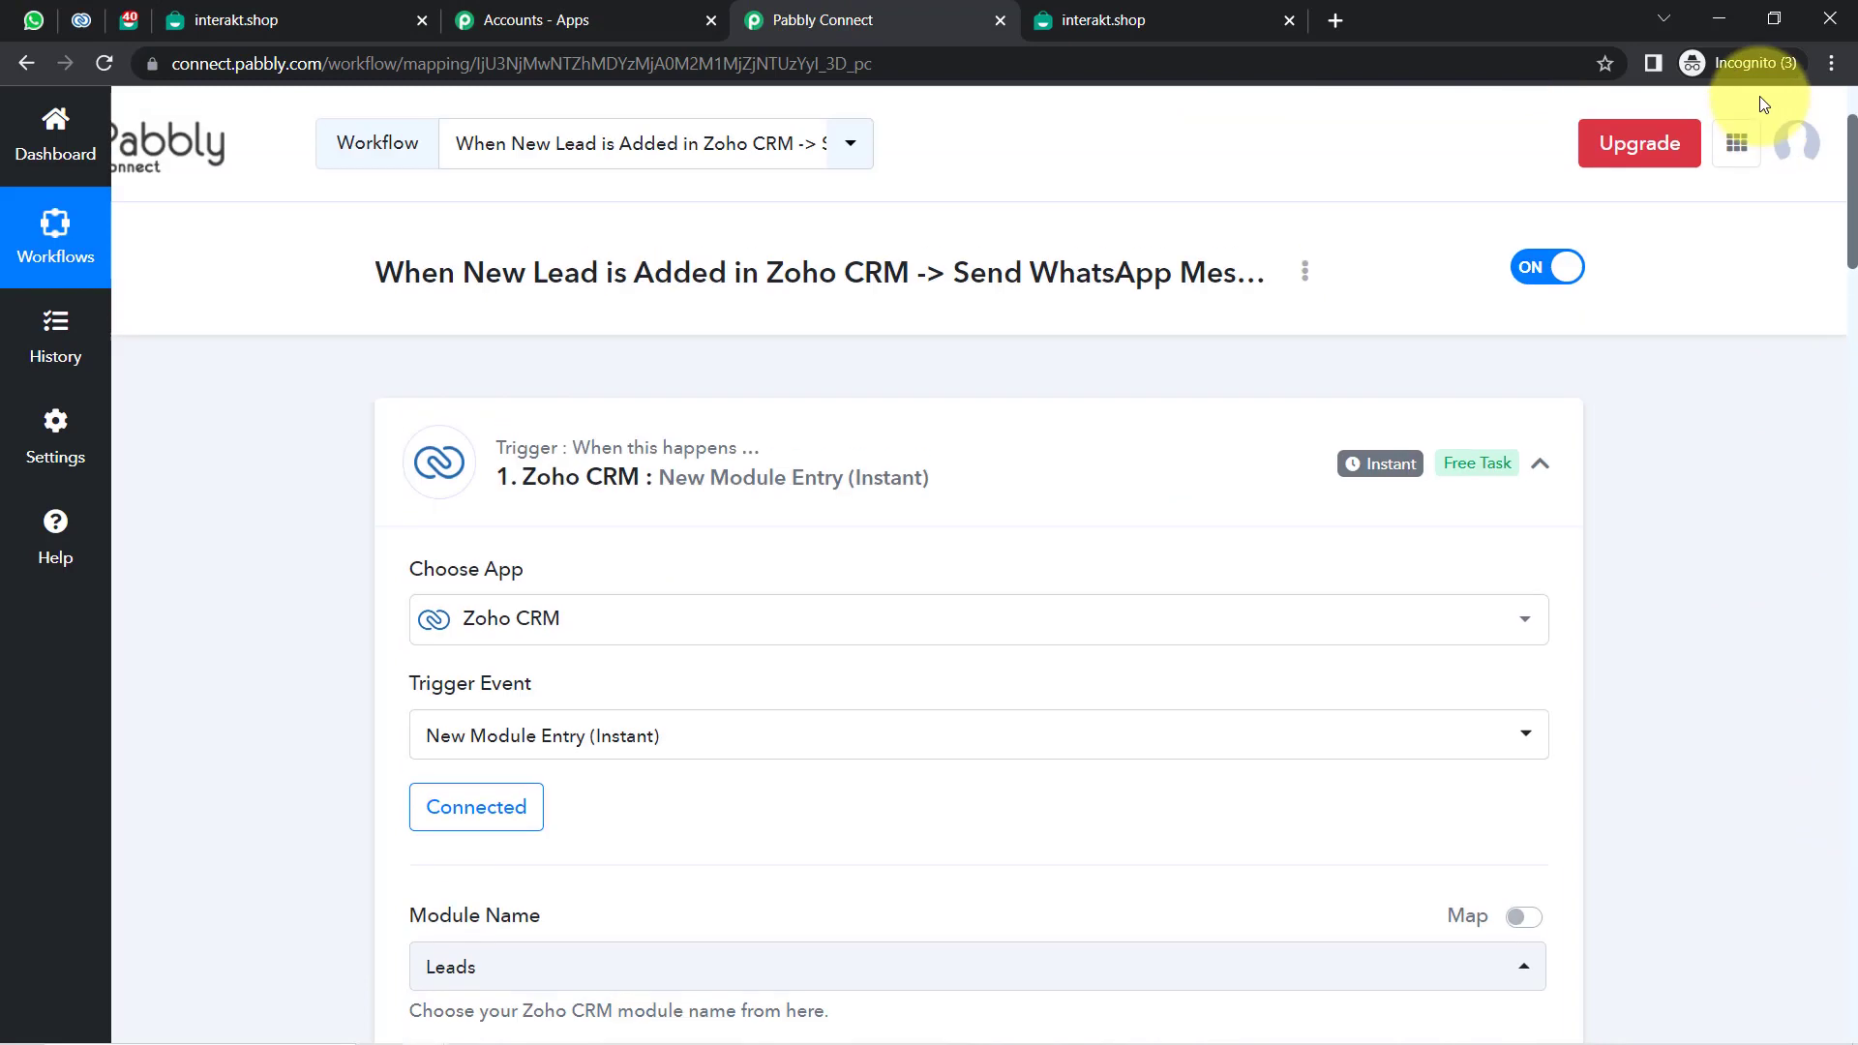
left_click(672, 464)
left_click(684, 713)
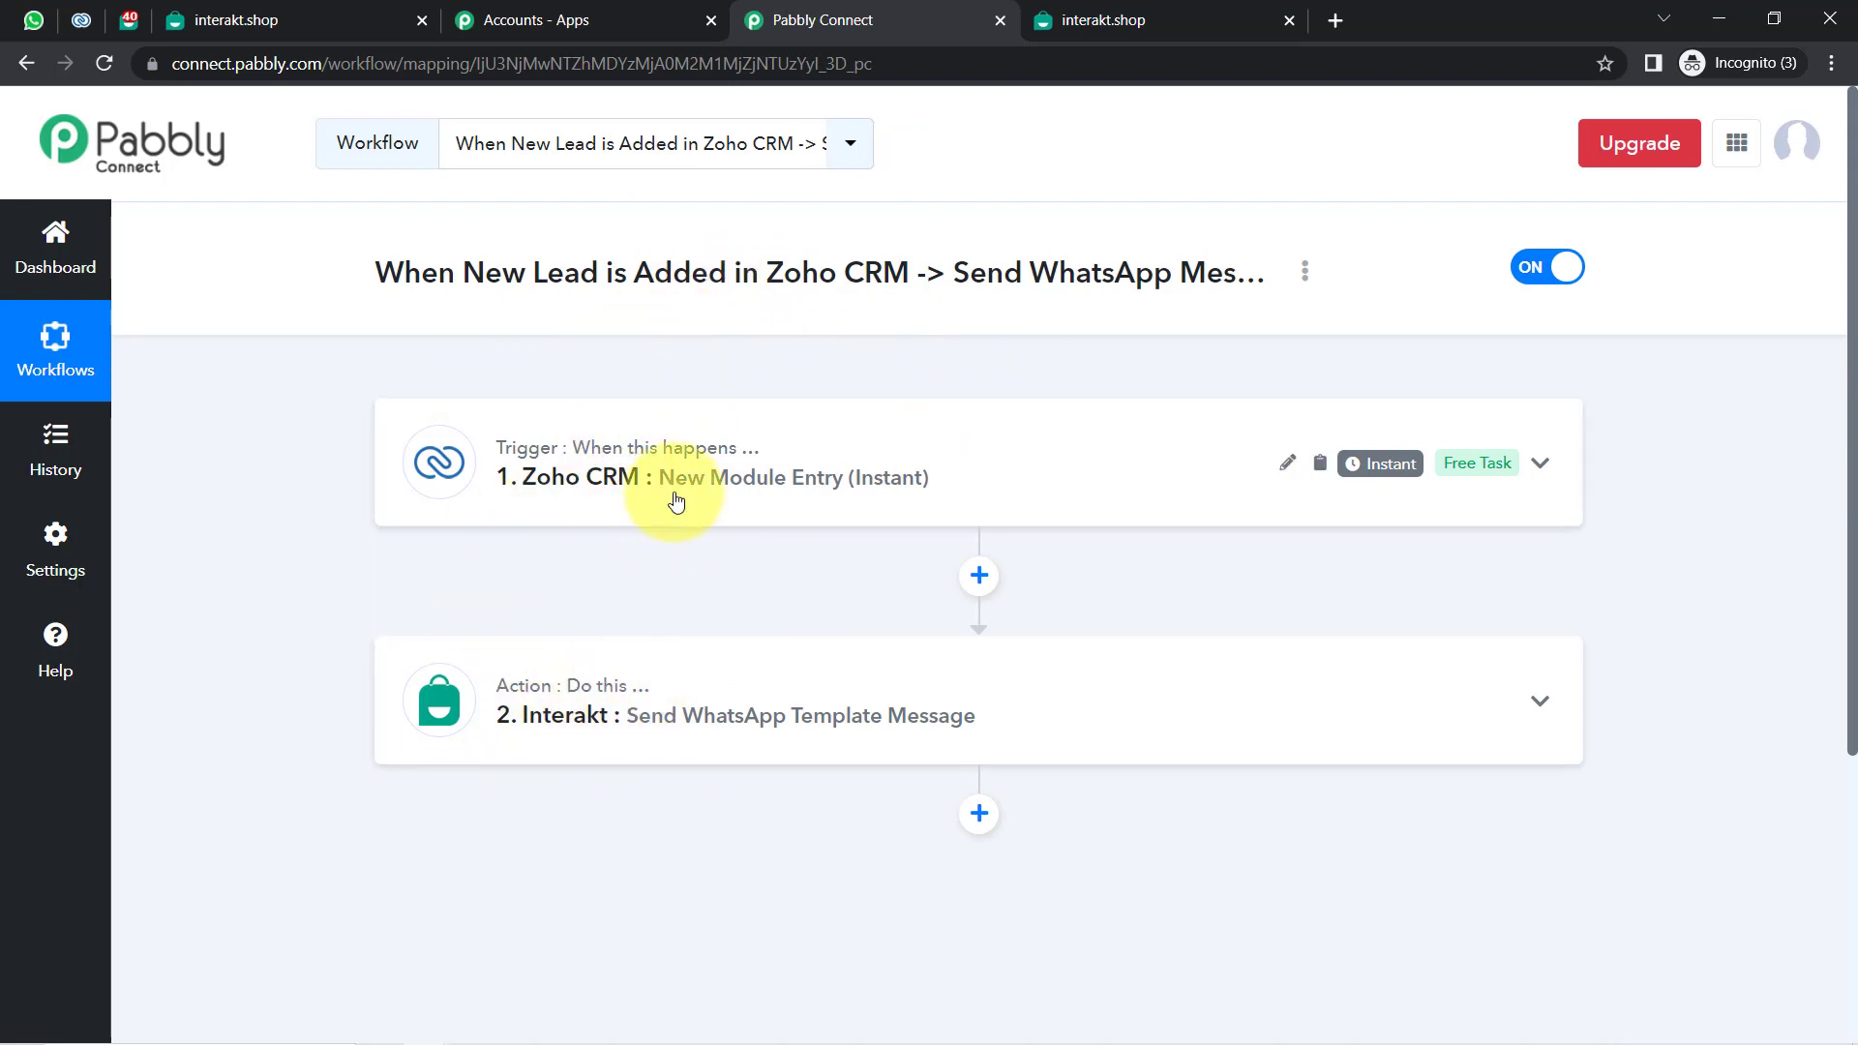
Generate the workflow's share link, copy it, and close the Share Workflow dialog.
left_click(1306, 276)
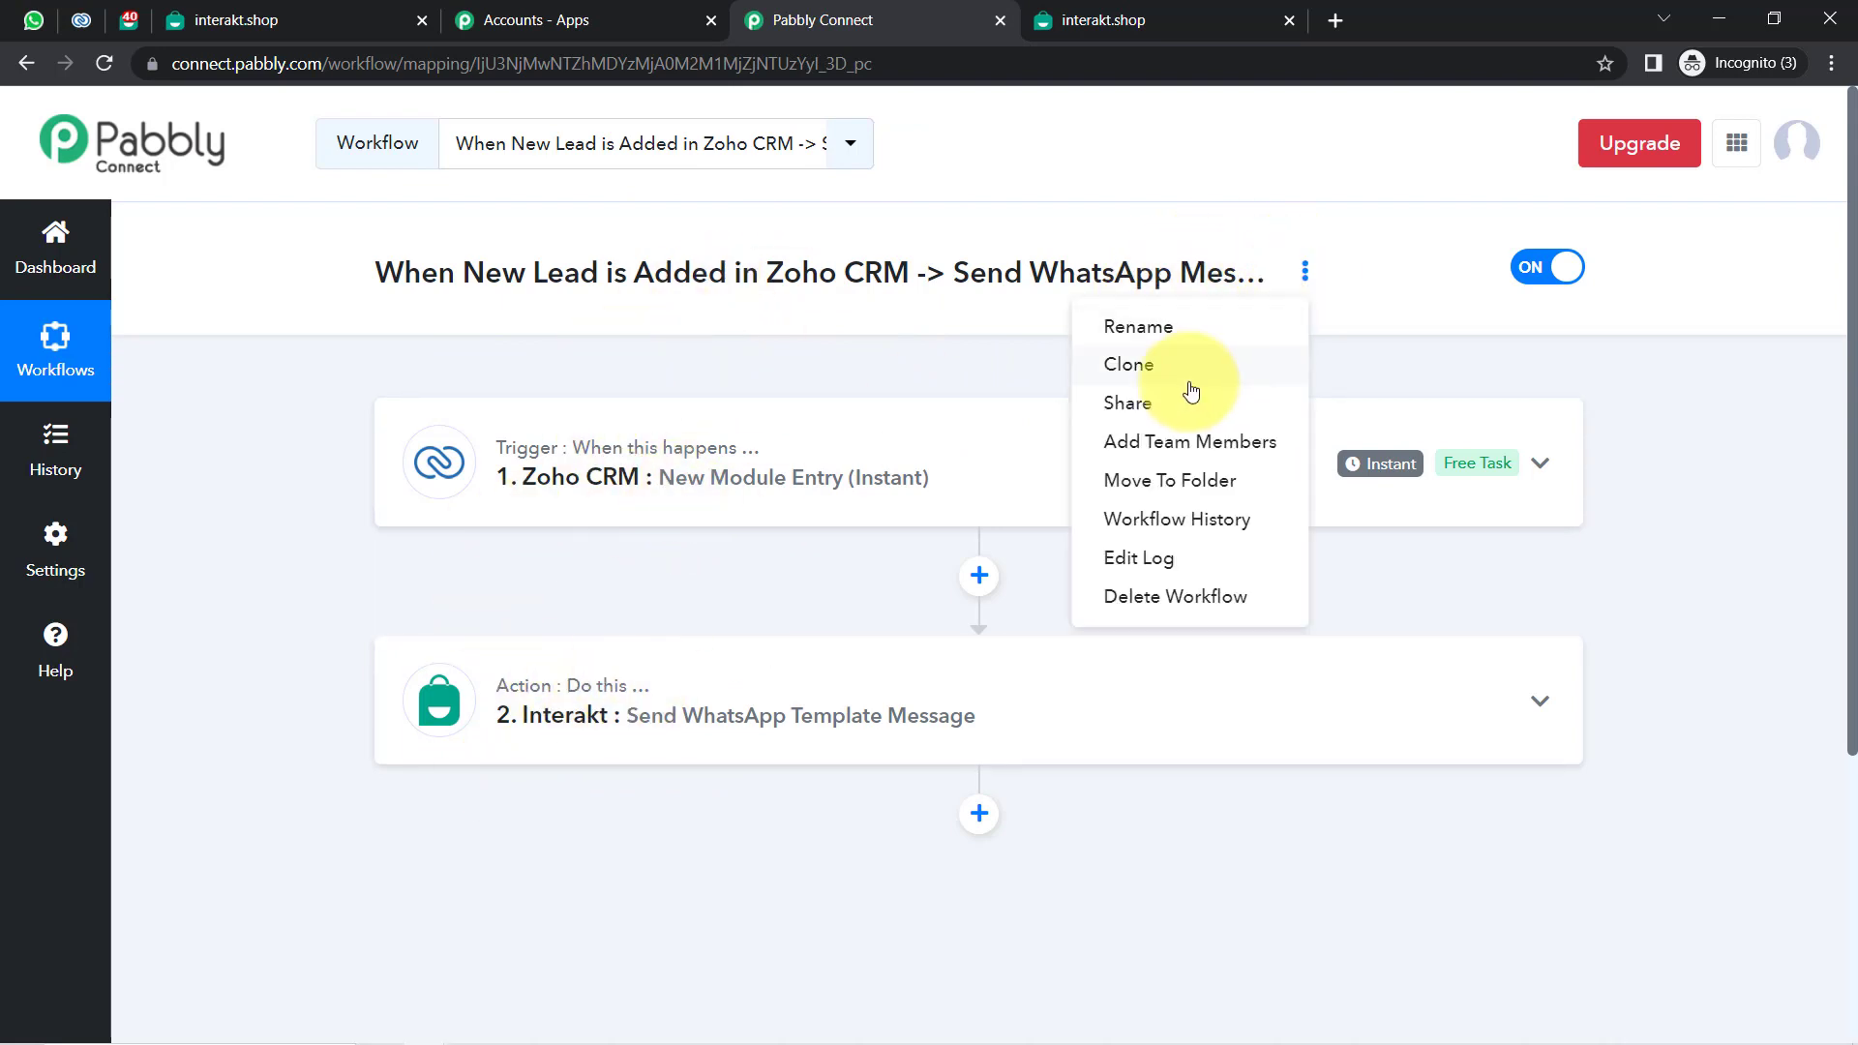
left_click(1174, 402)
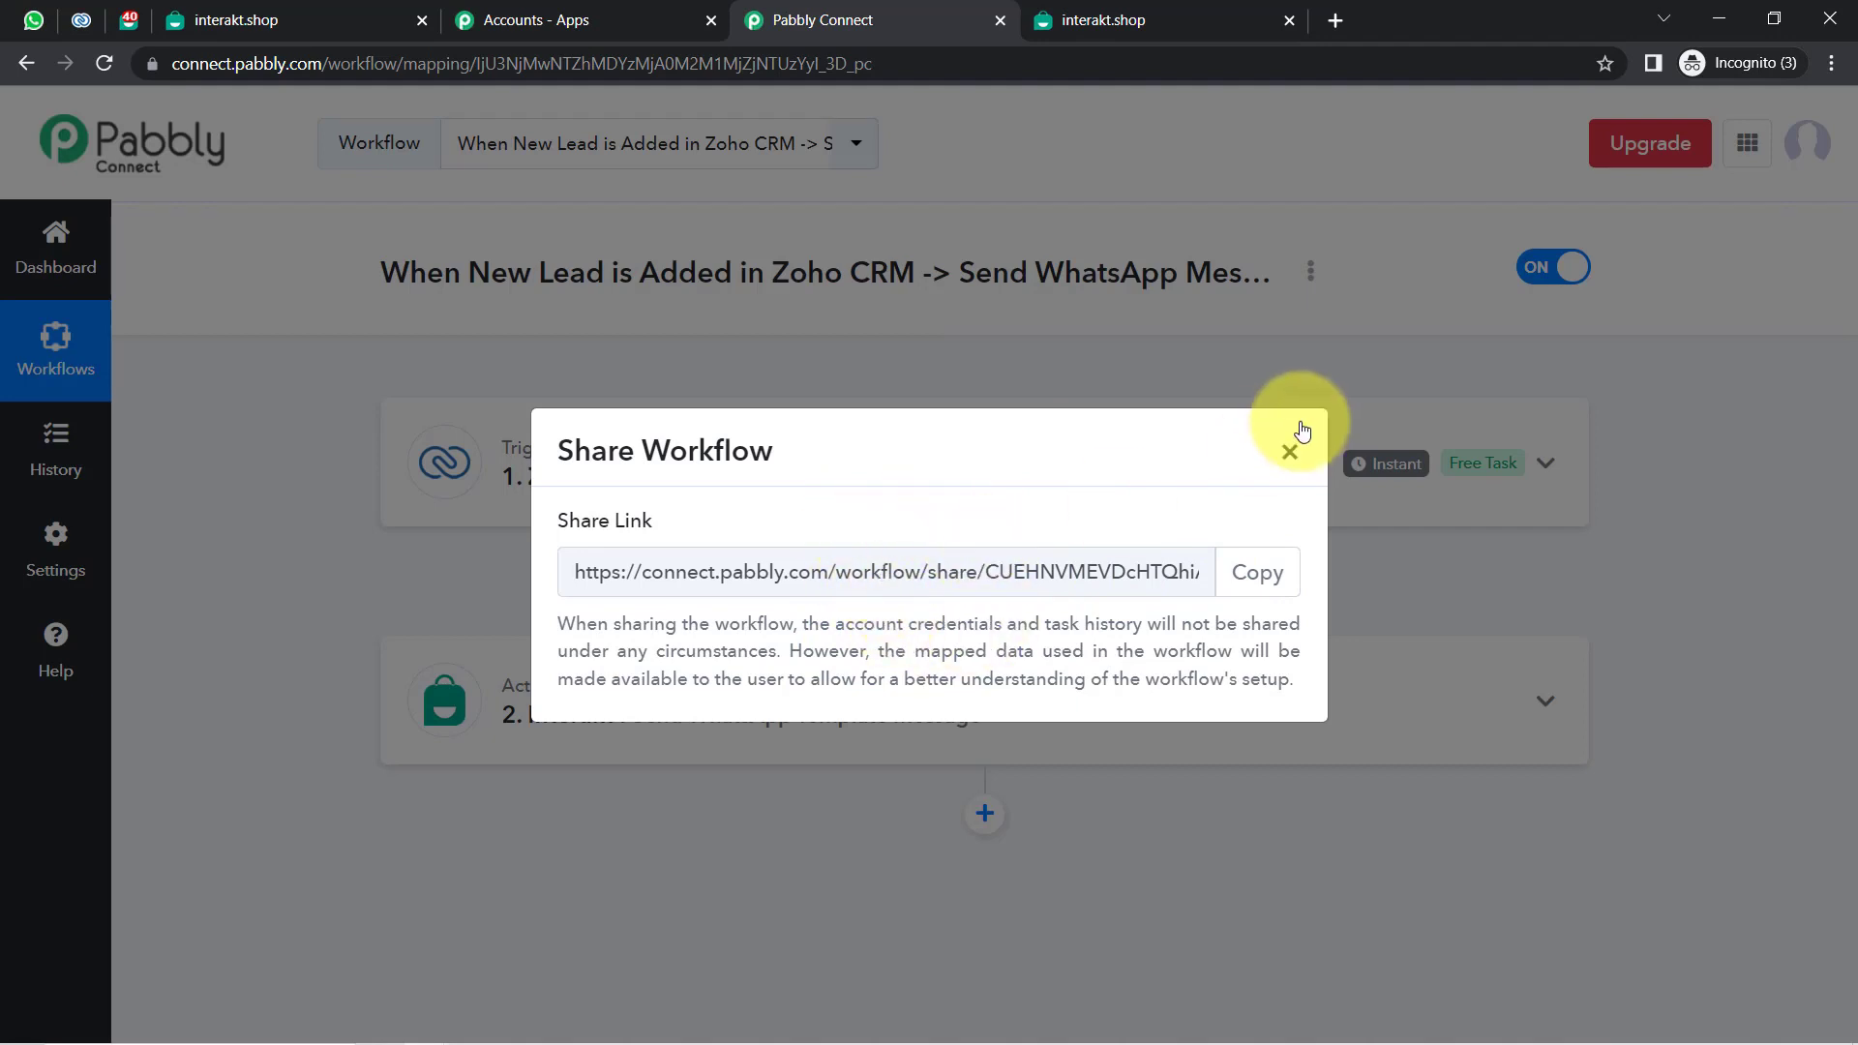
left_click(1258, 571)
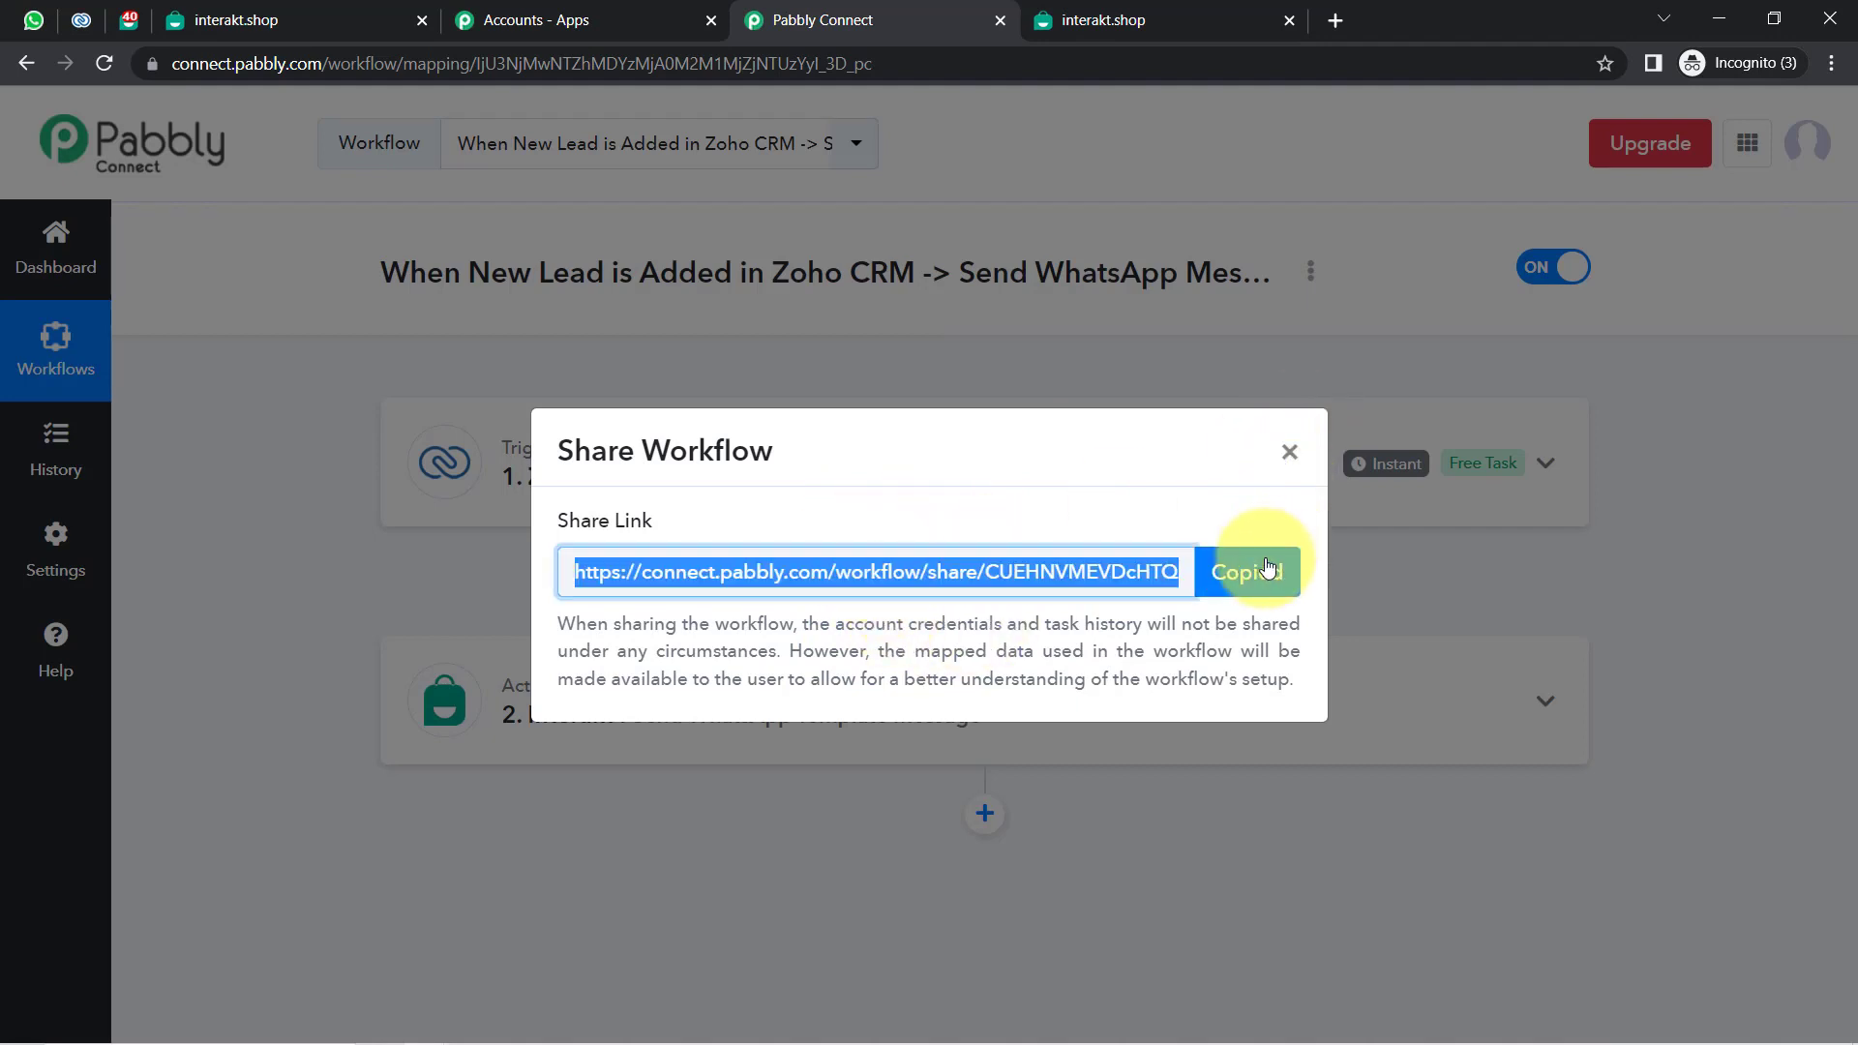
left_click(1292, 453)
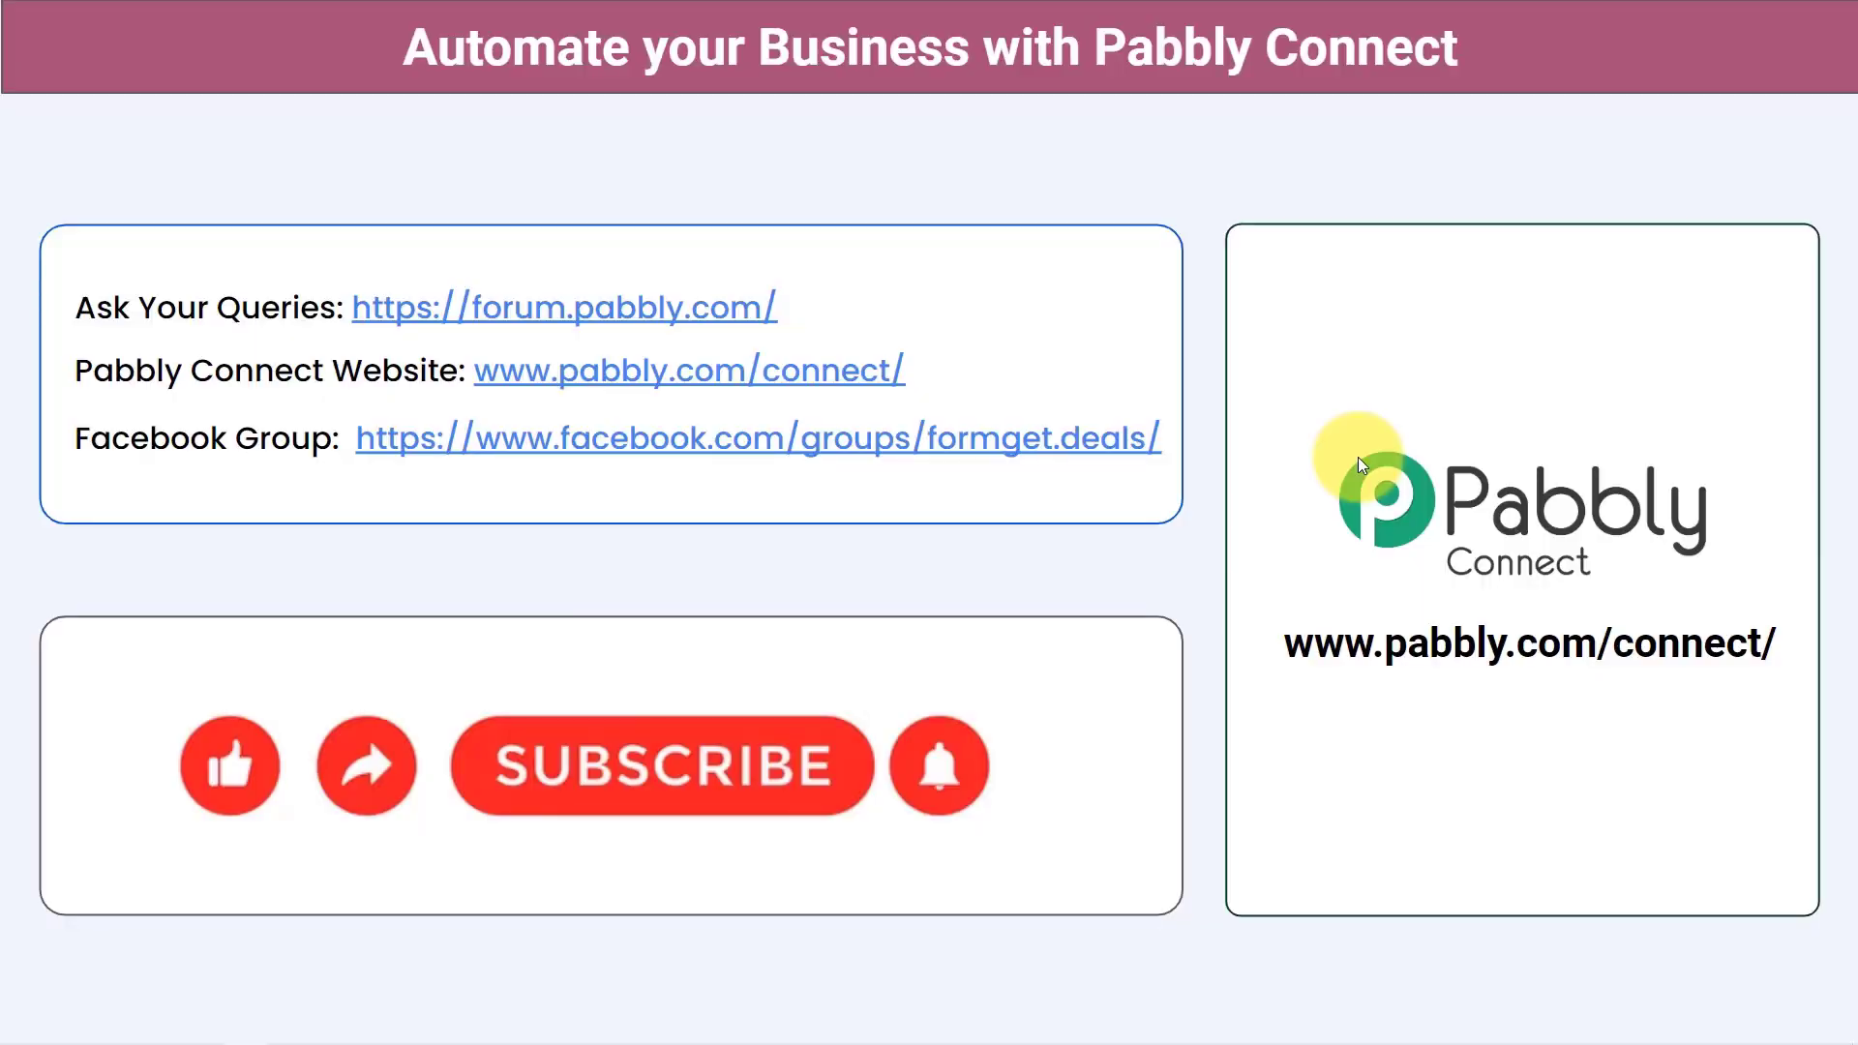